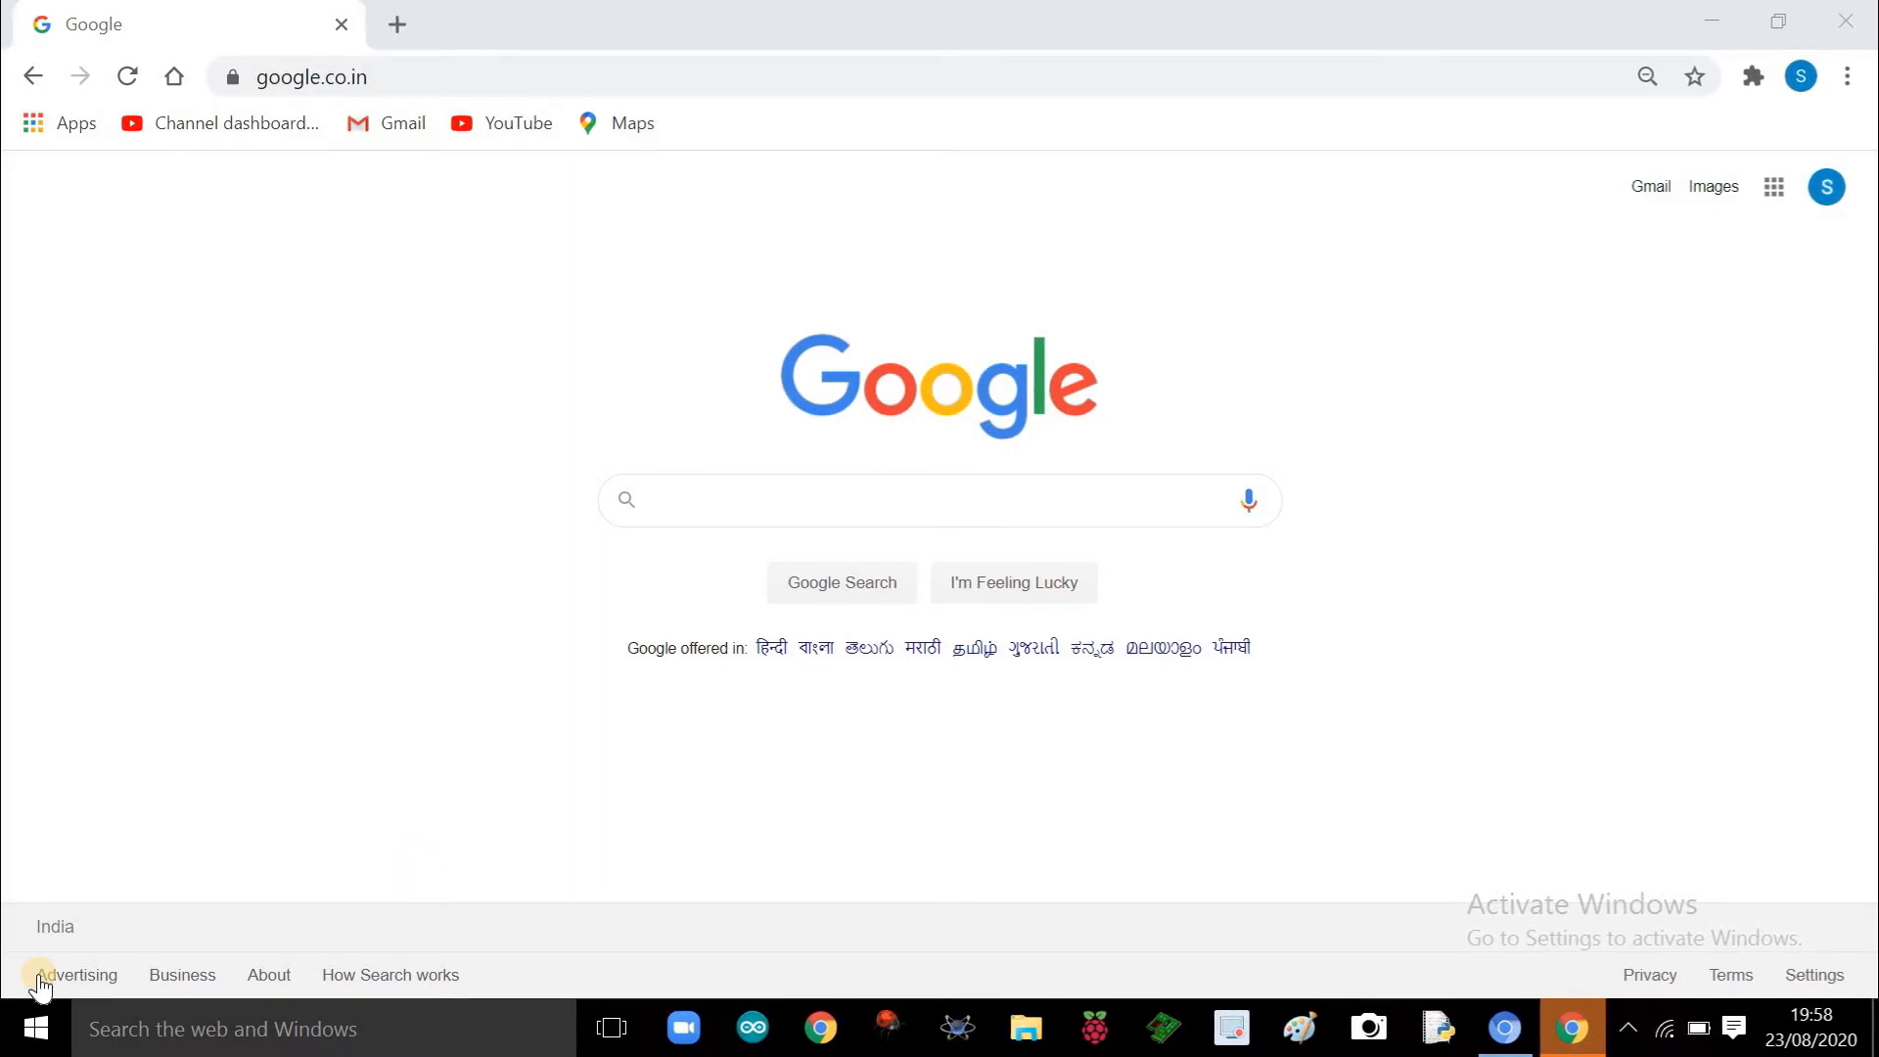
Step: Search the web for tinkercad and open the Tinkercad website from the results
{"action": "left_click", "coordinate": [673, 502]}
{"action": "type", "text": "tinker"}
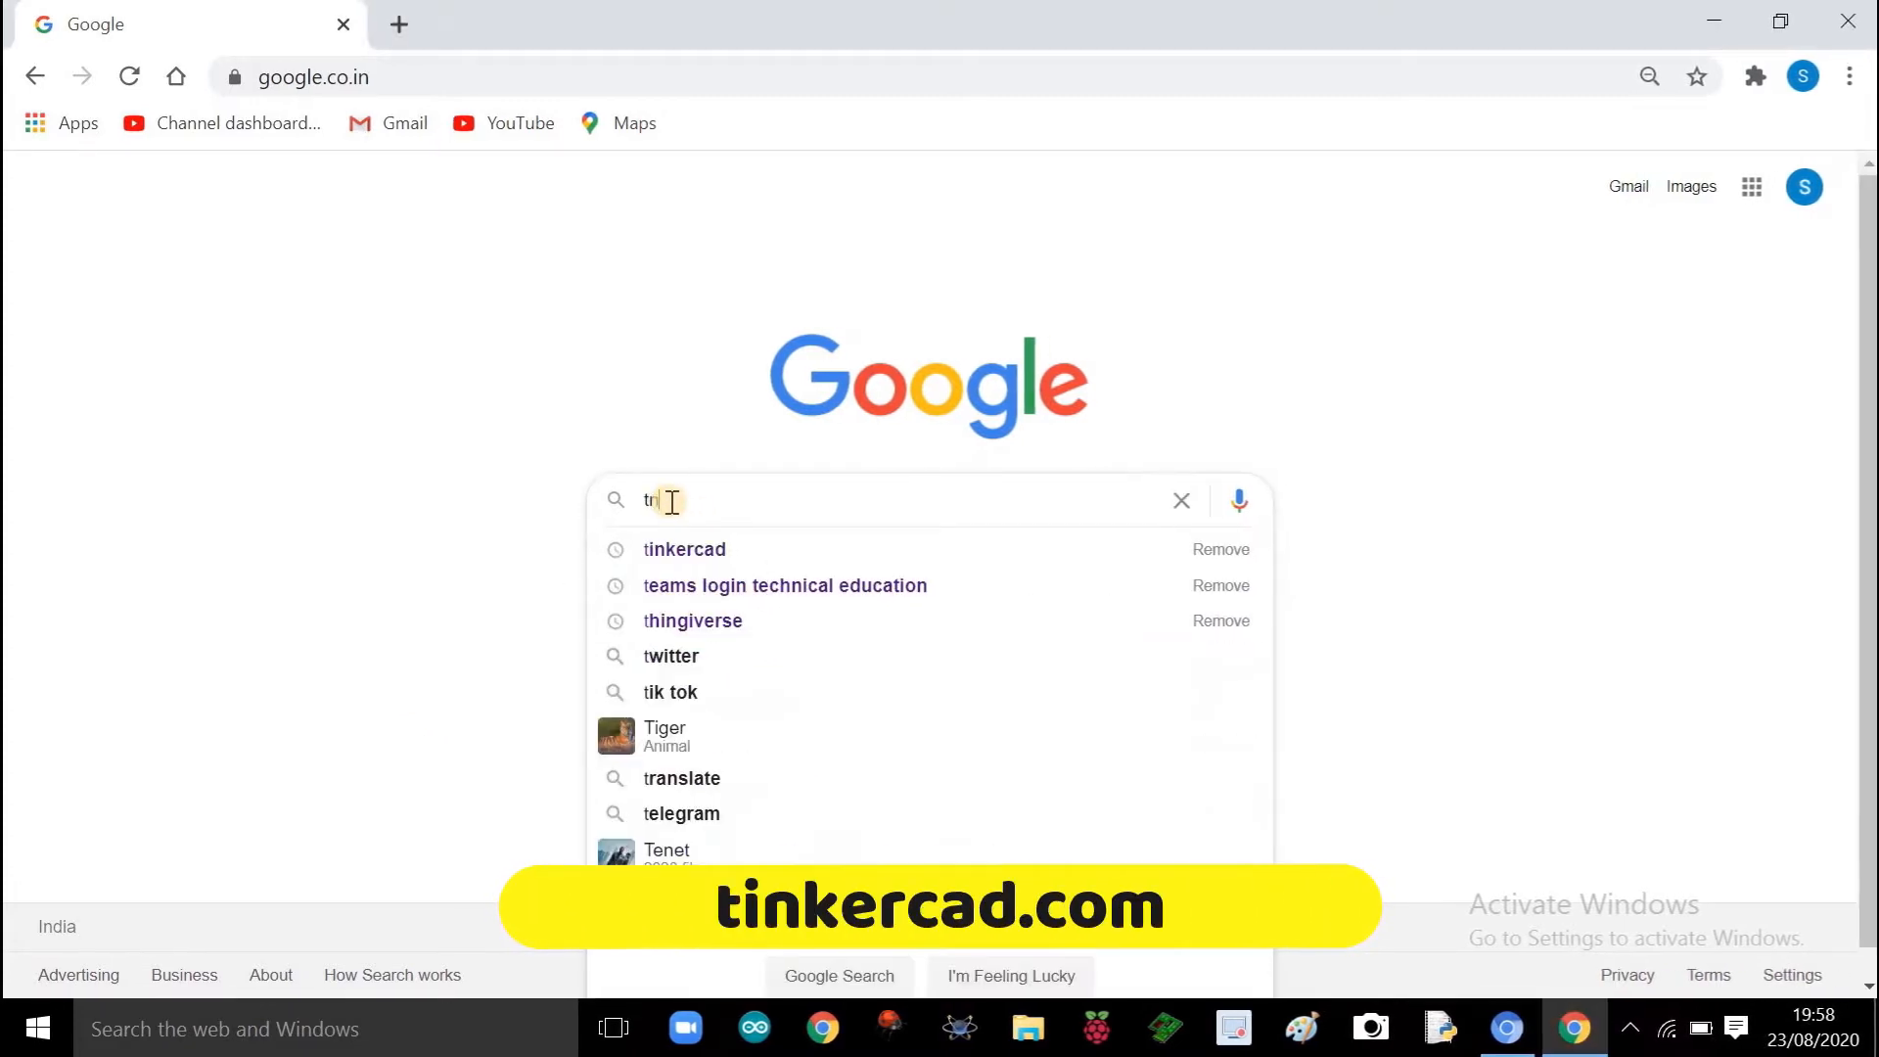
{"action": "left_click", "coordinate": [683, 550]}
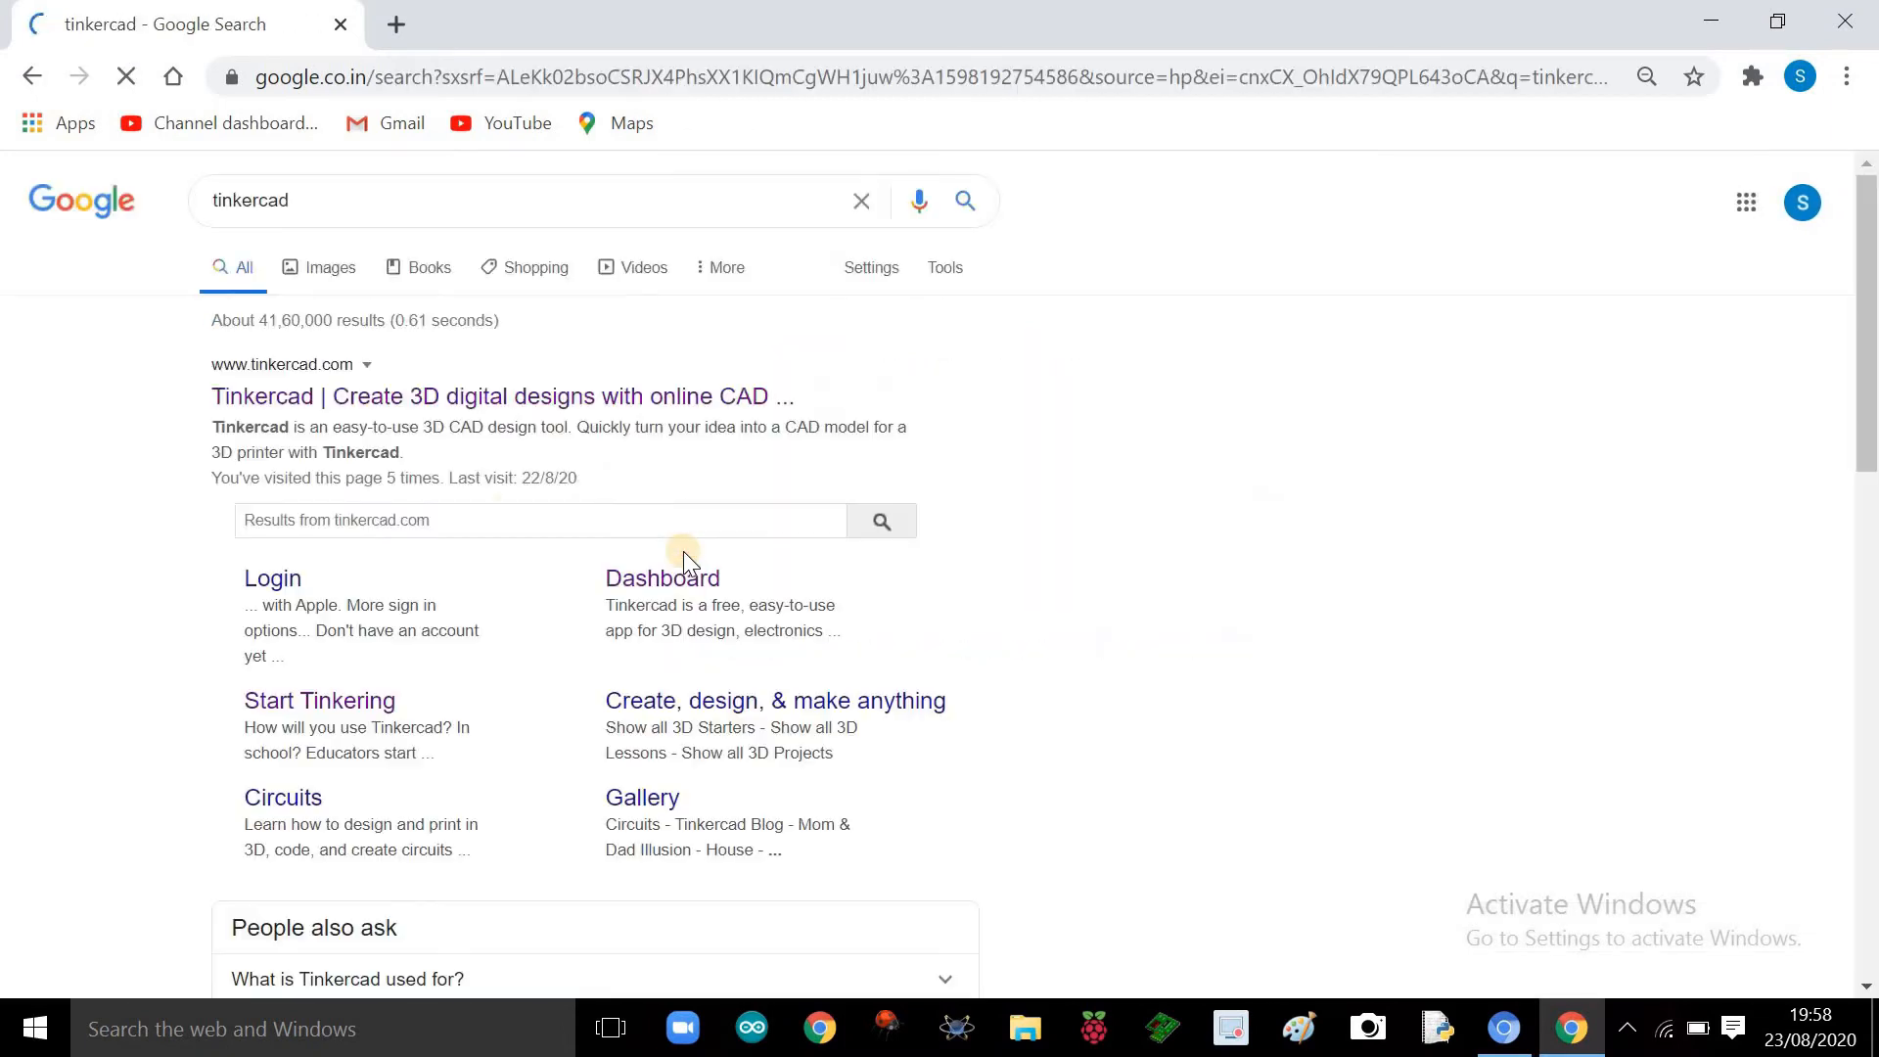
{"action": "left_click", "coordinate": [298, 409]}
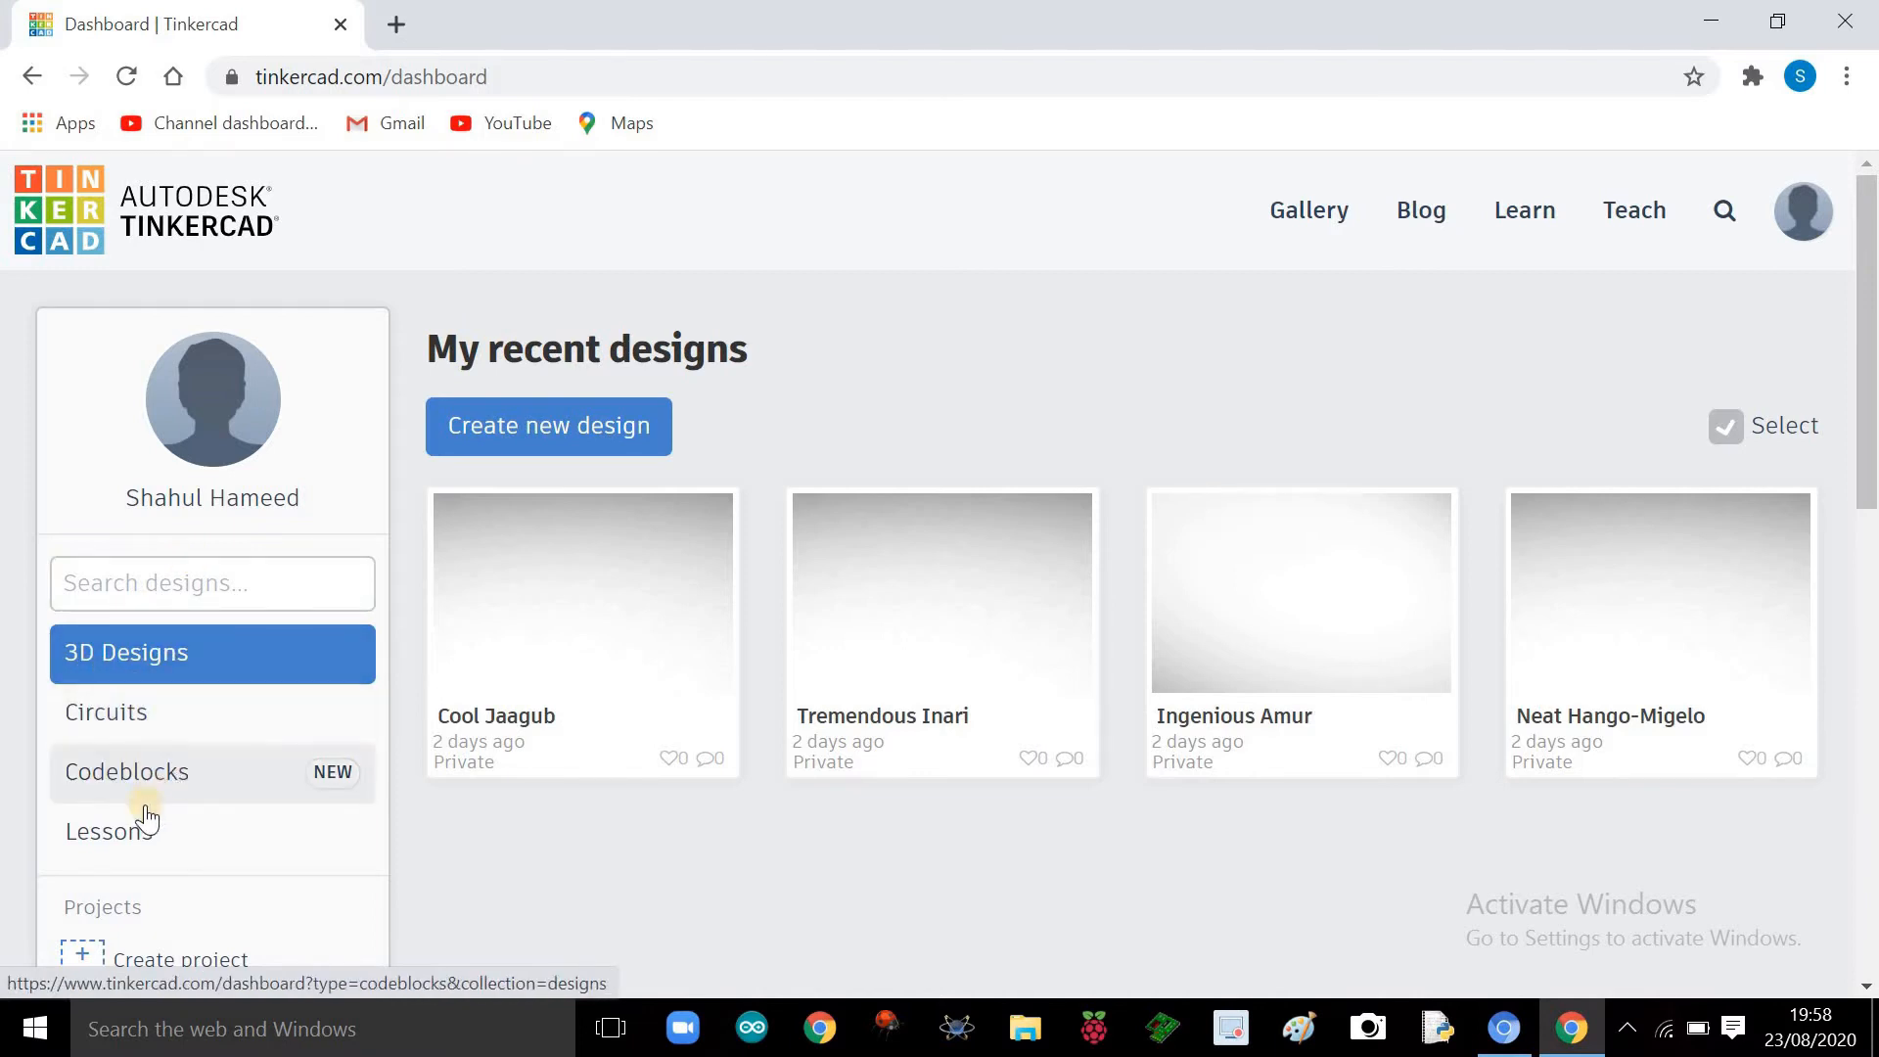
Step: Create a new circuit from the Circuits section and set the component library to show all components
{"action": "left_click", "coordinate": [135, 724]}
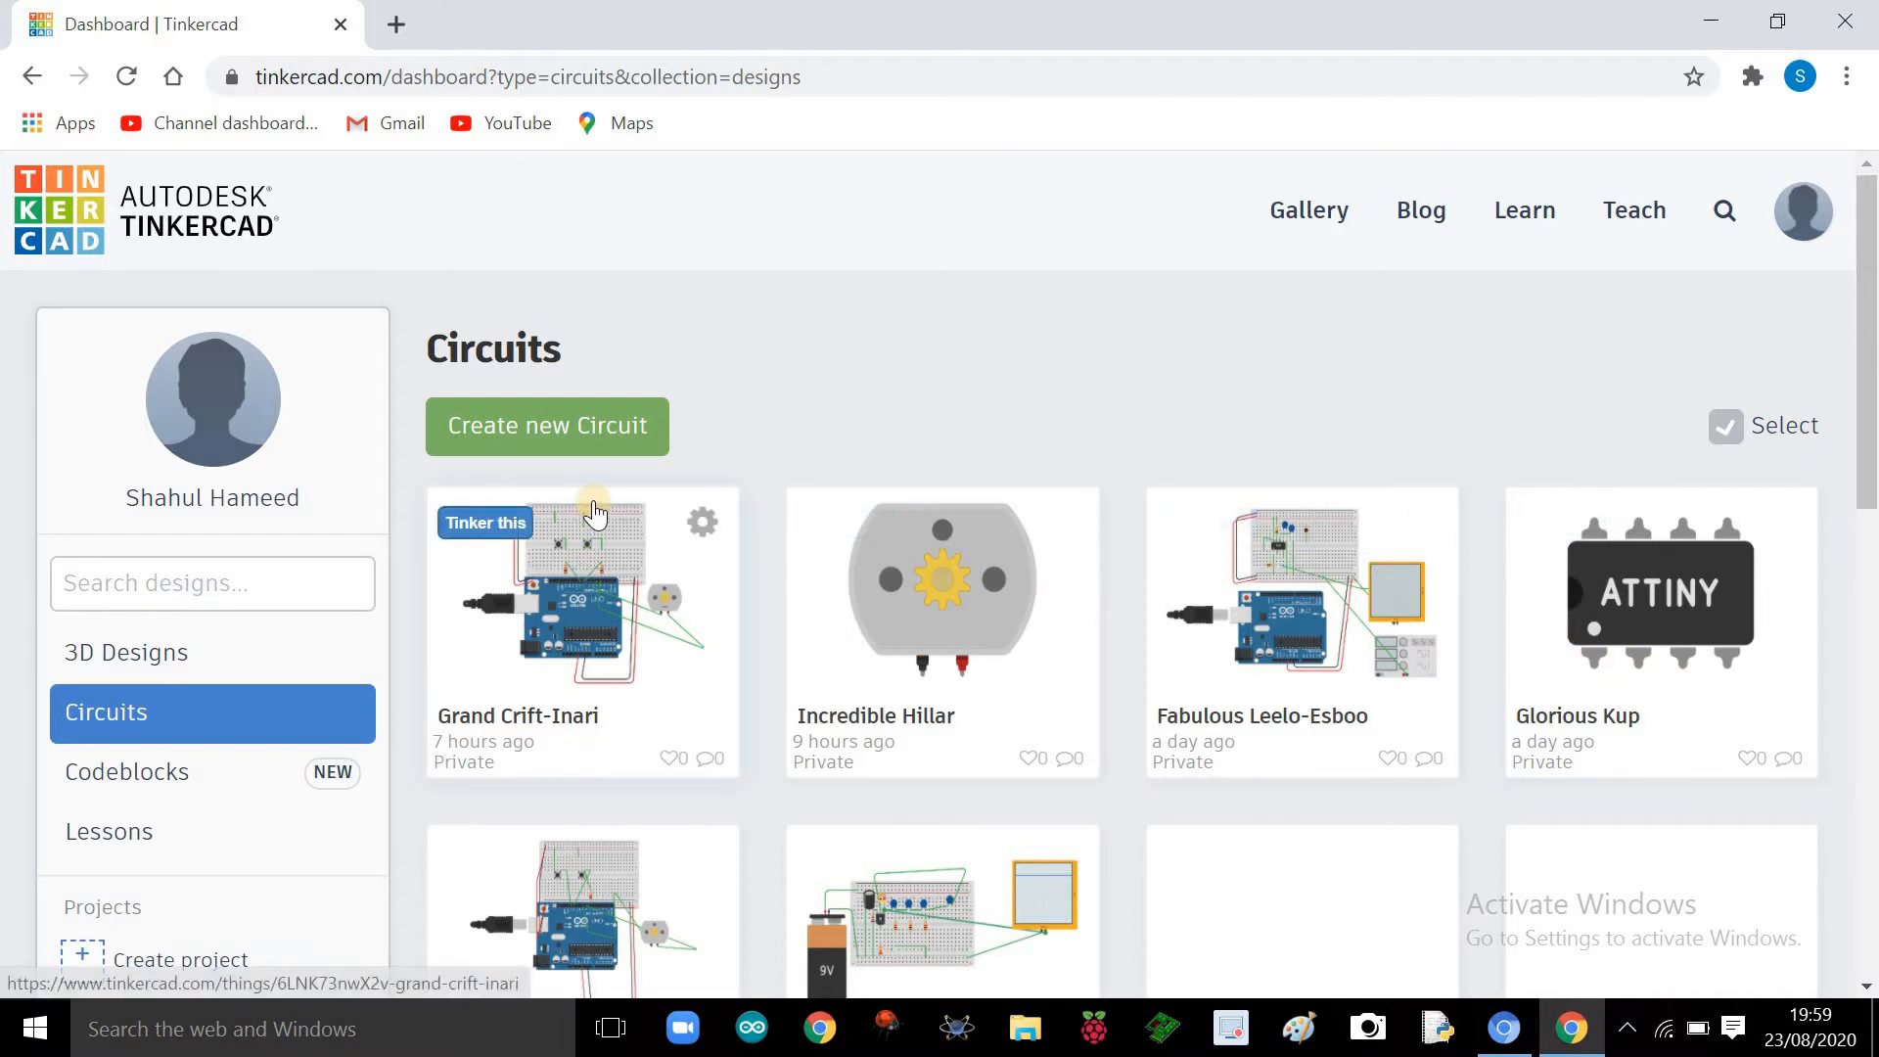
{"action": "left_click", "coordinate": [556, 413]}
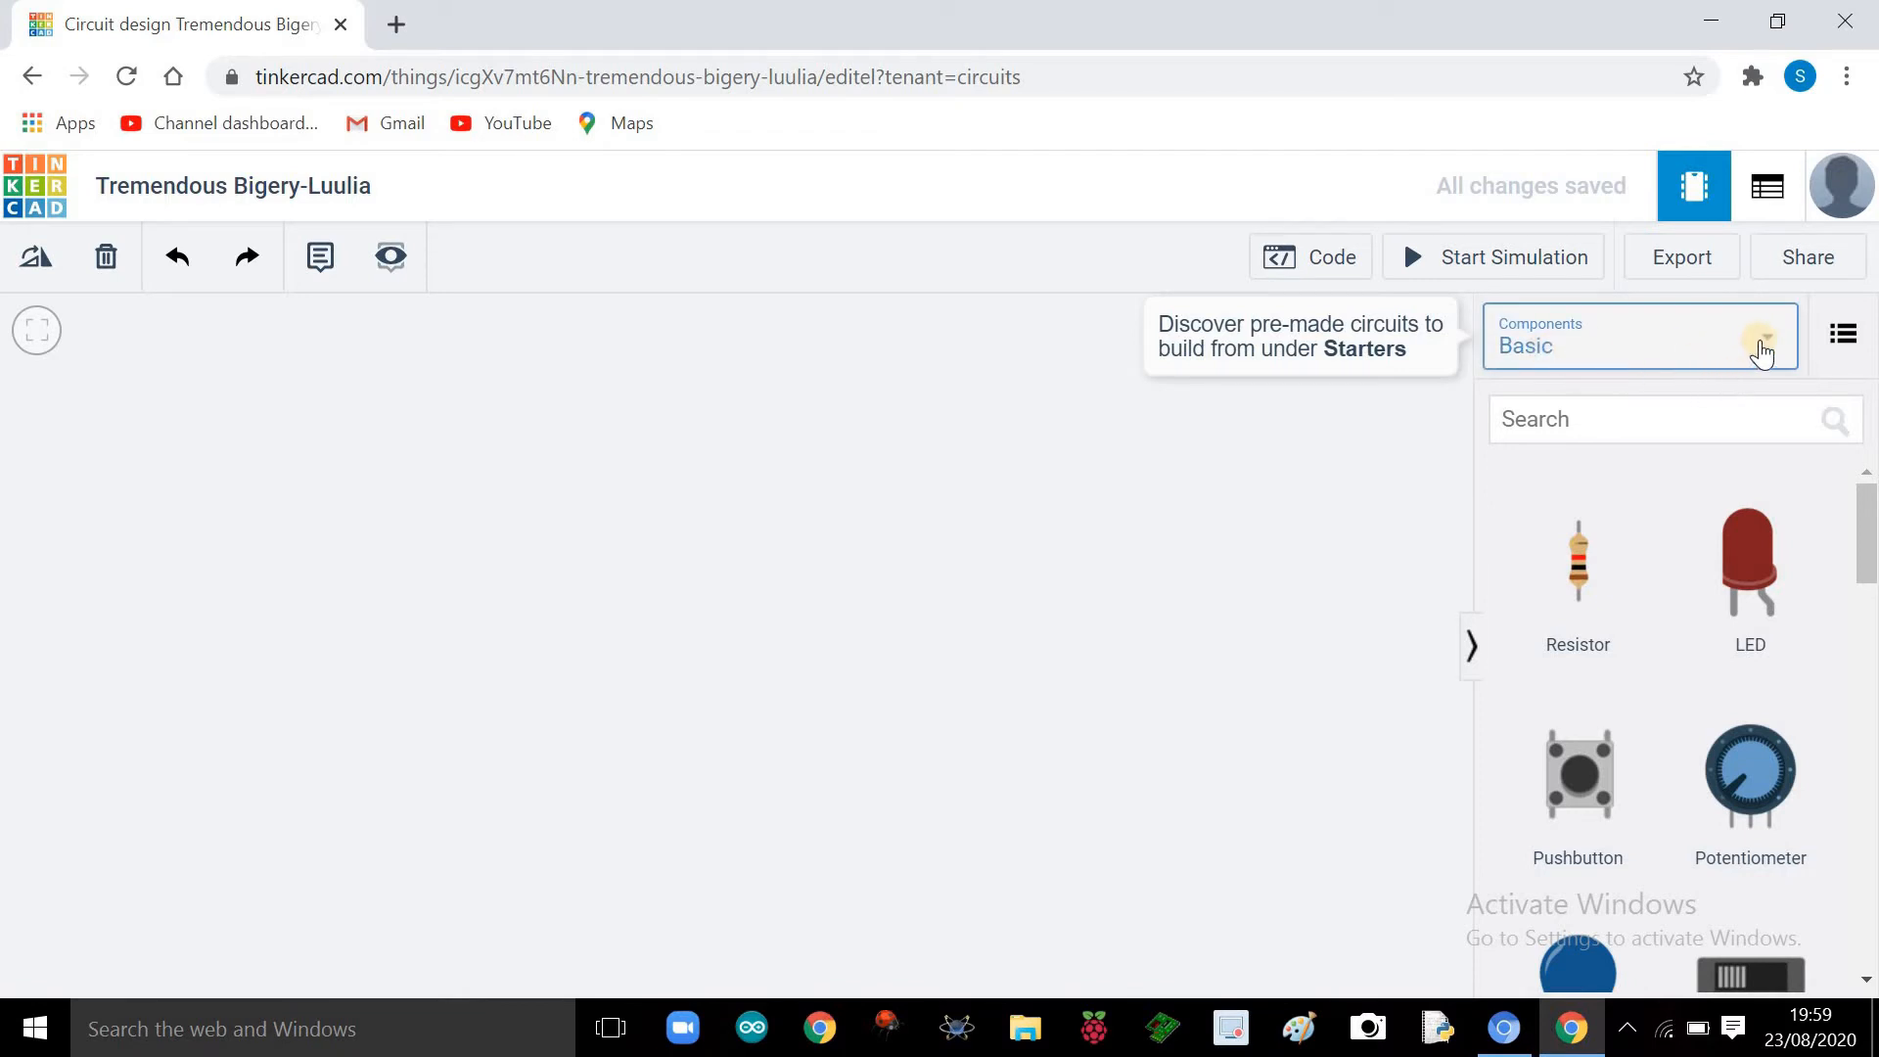
{"action": "left_click", "coordinate": [1768, 343]}
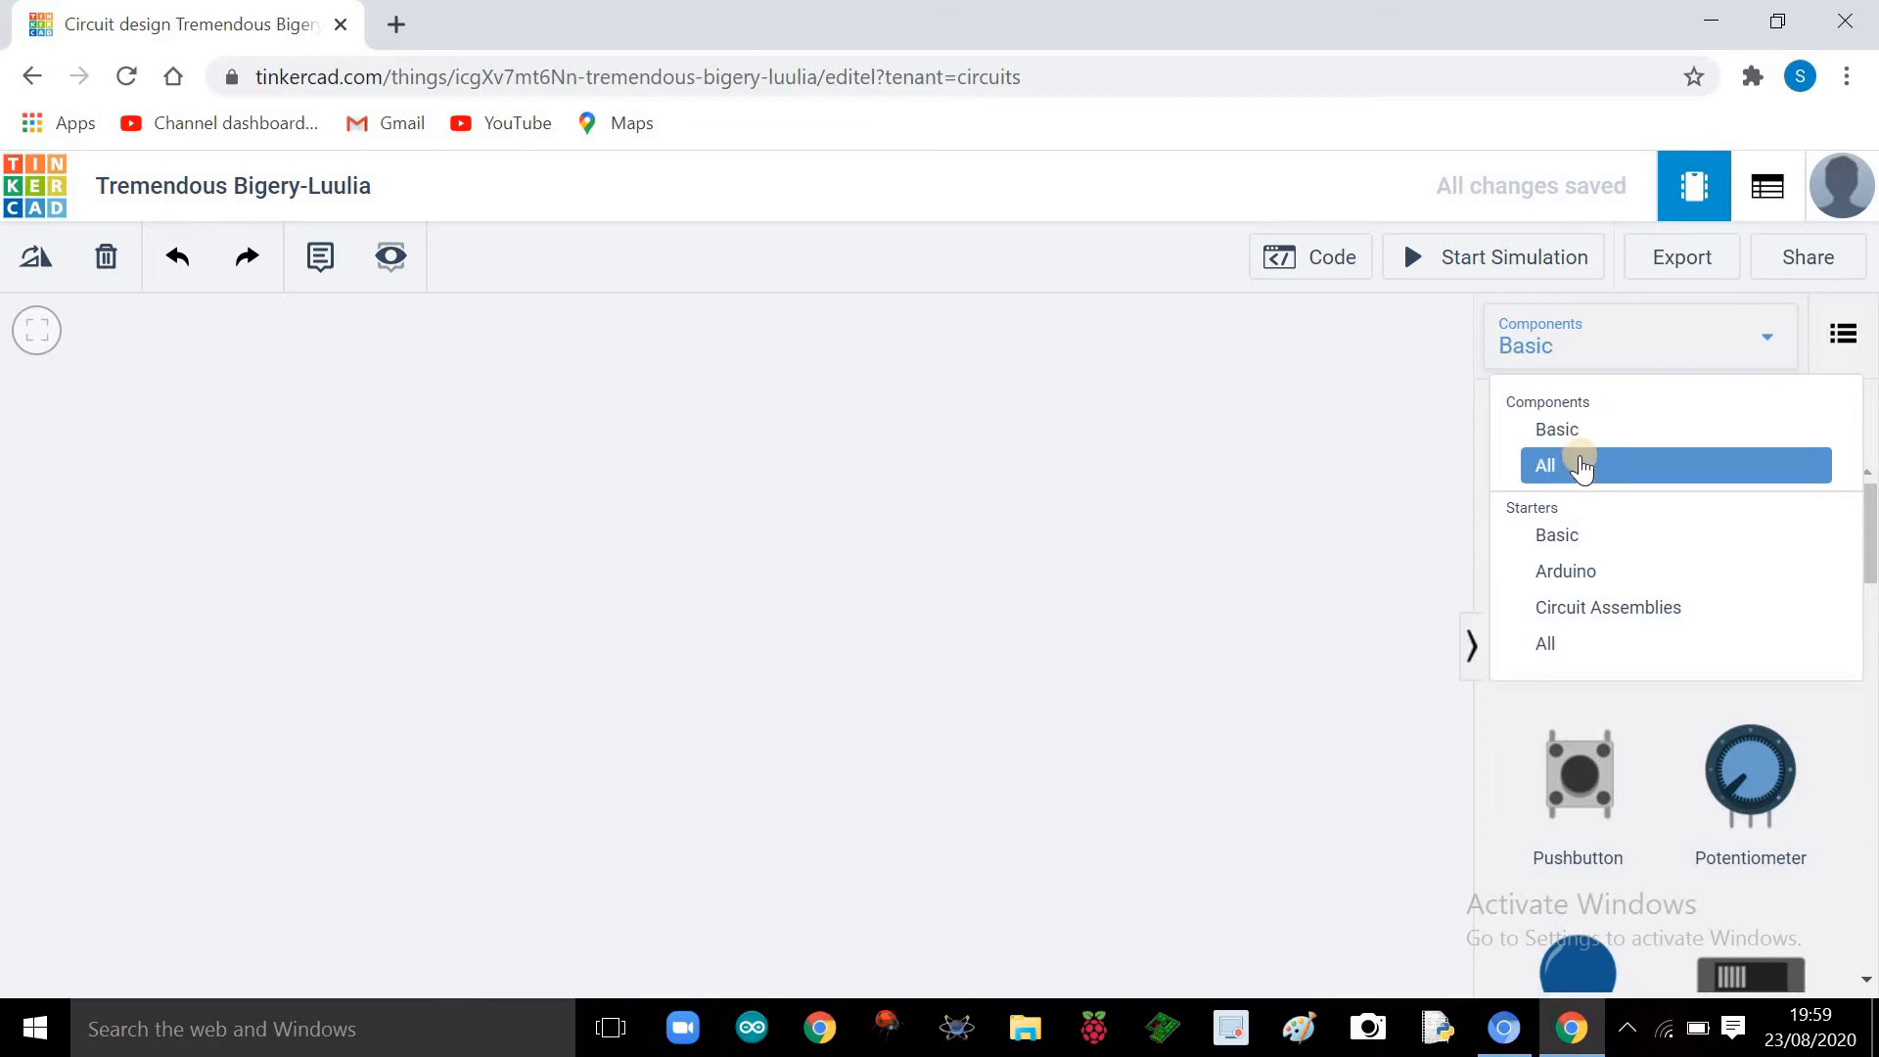
{"action": "left_click", "coordinate": [1583, 466]}
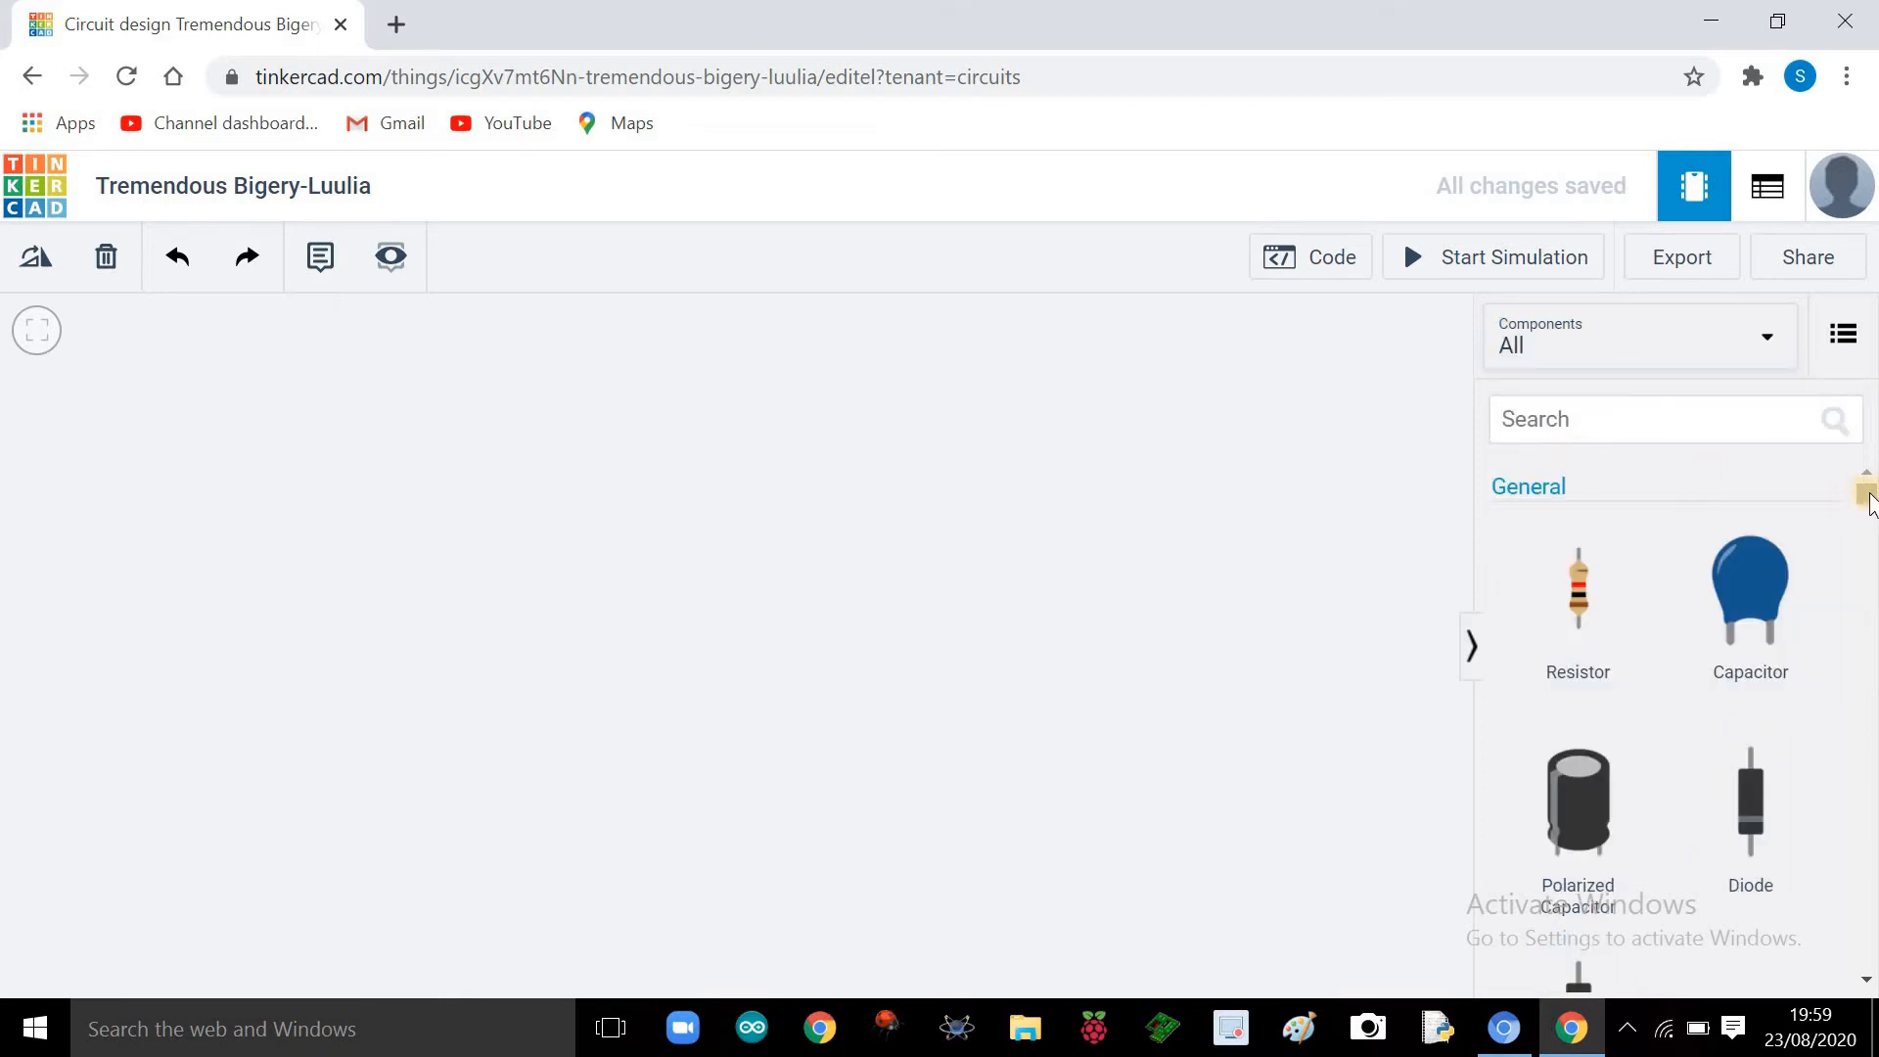
{"action": "left_click_drag", "start_coordinate": [1870, 502], "coordinate": [1873, 628]}
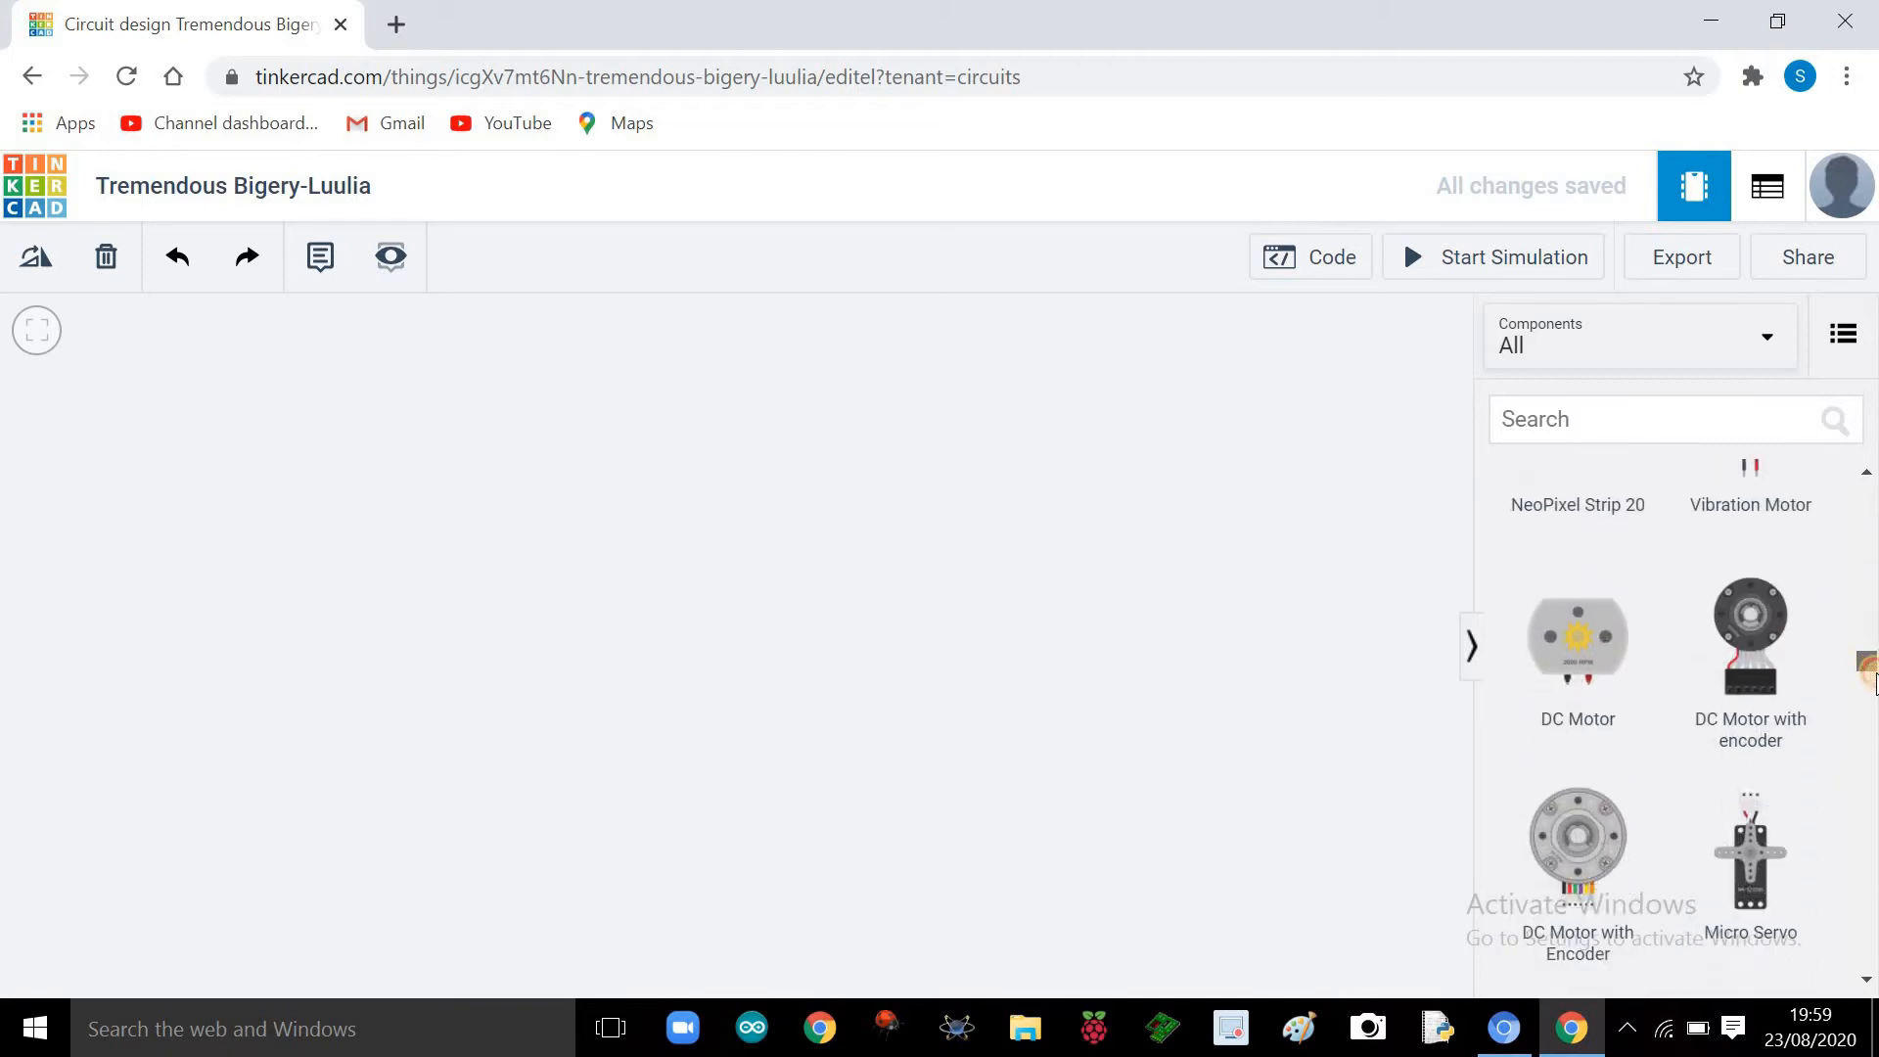
{"action": "left_click_drag", "start_coordinate": [1873, 686], "coordinate": [1754, 461]}
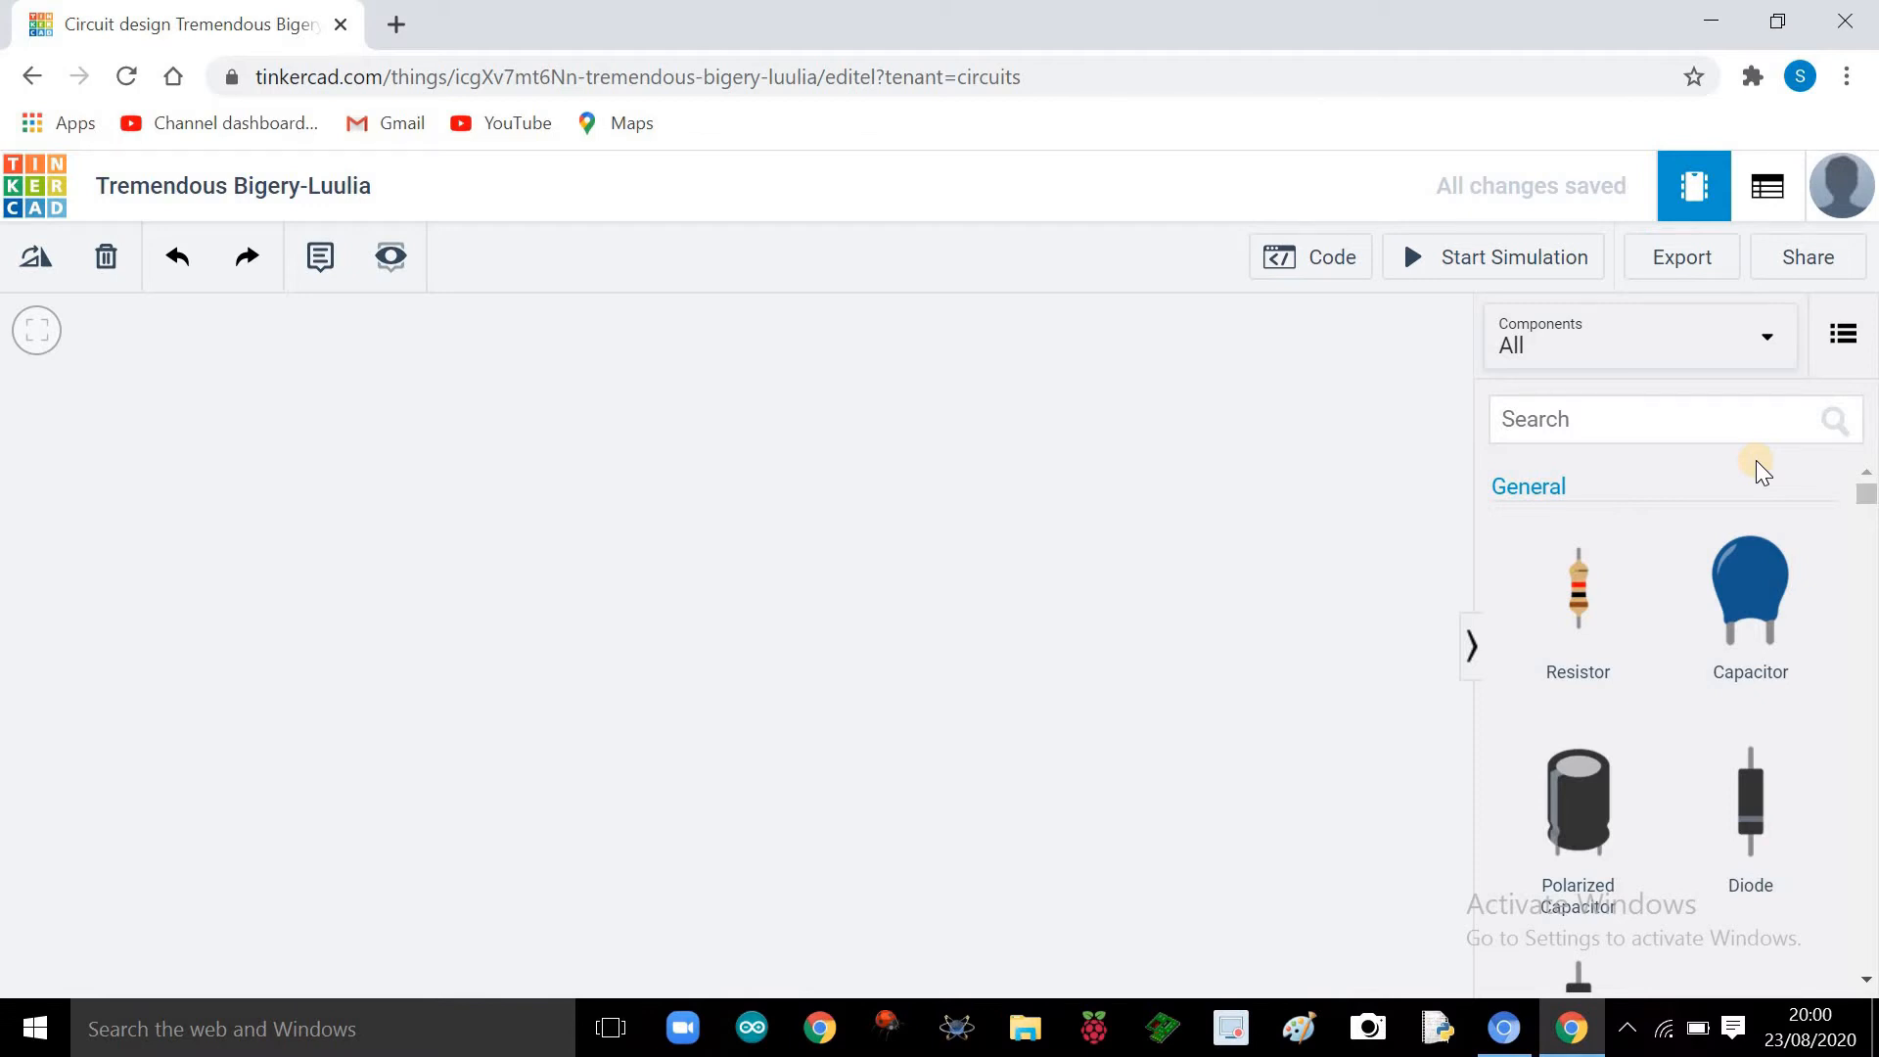
Step: Find breadboards in the component library with "bre" and place a Breadboard Small in the middle of the workspace
{"action": "left_click", "coordinate": [1538, 421]}
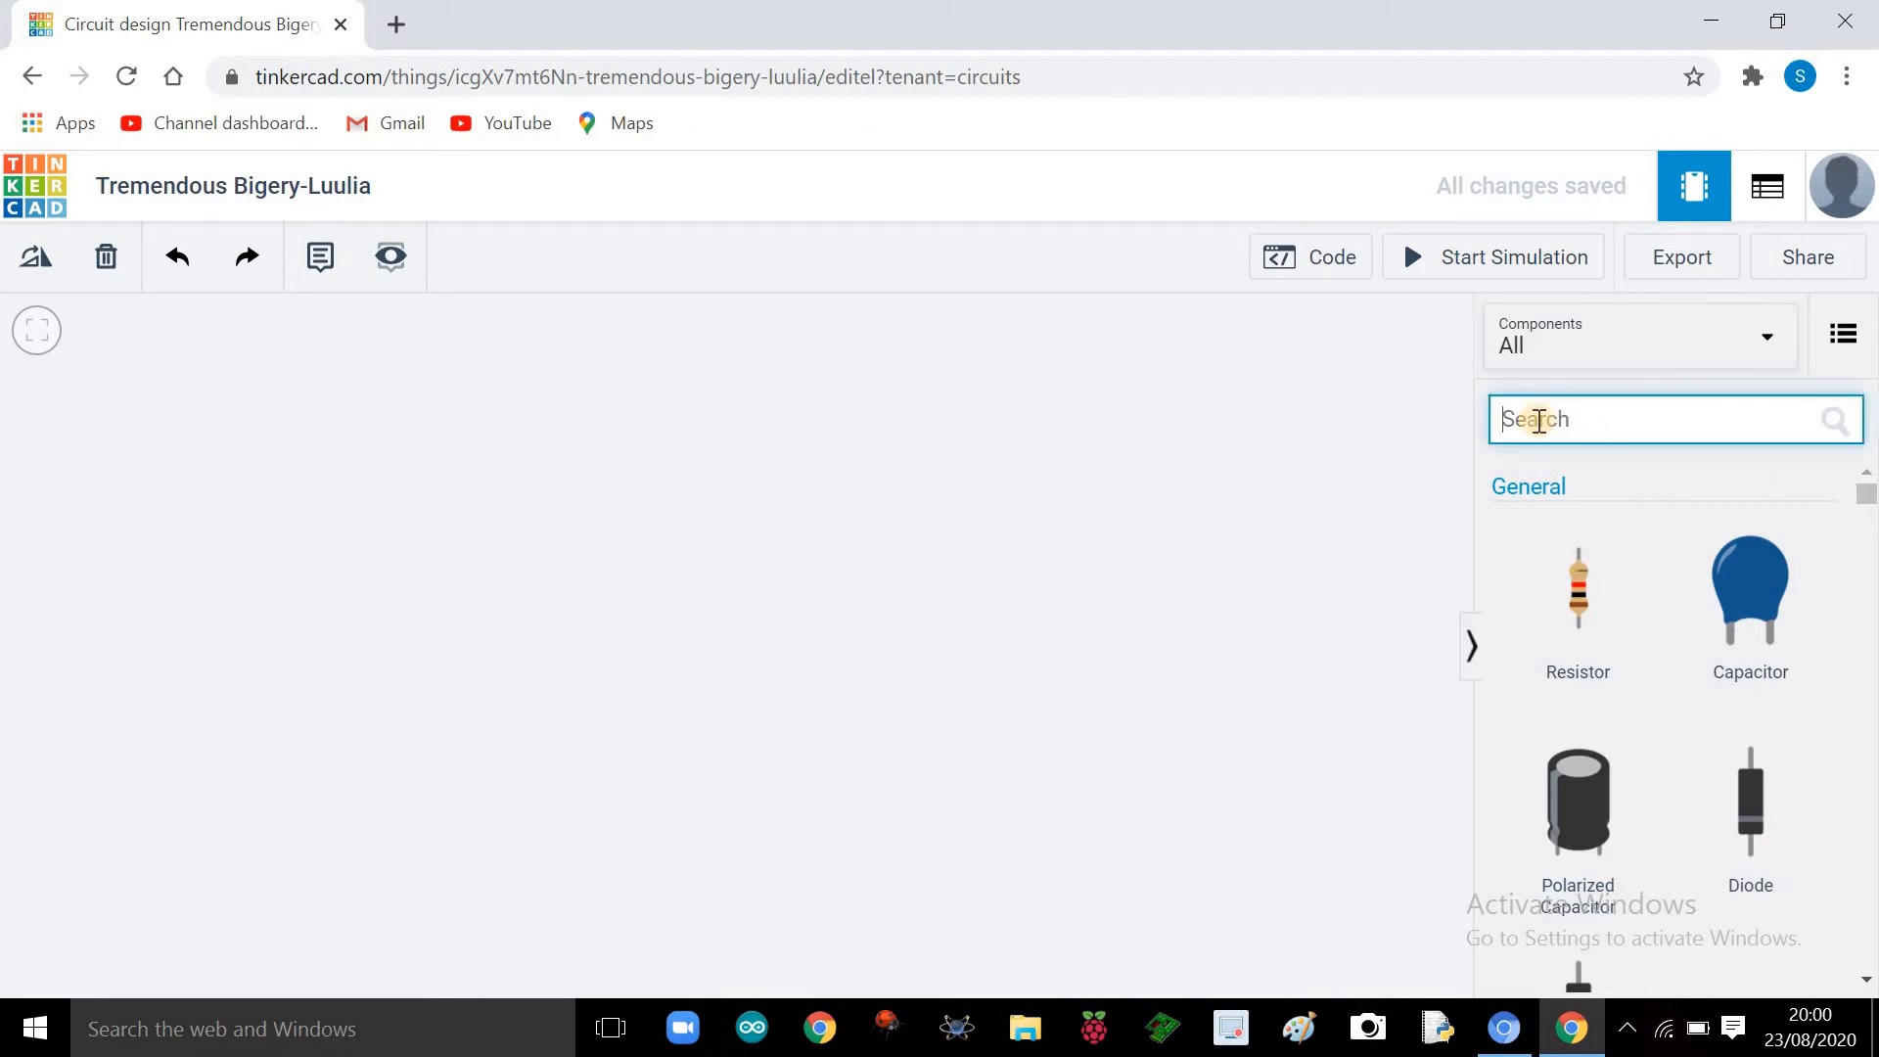
{"action": "type", "text": "bre"}
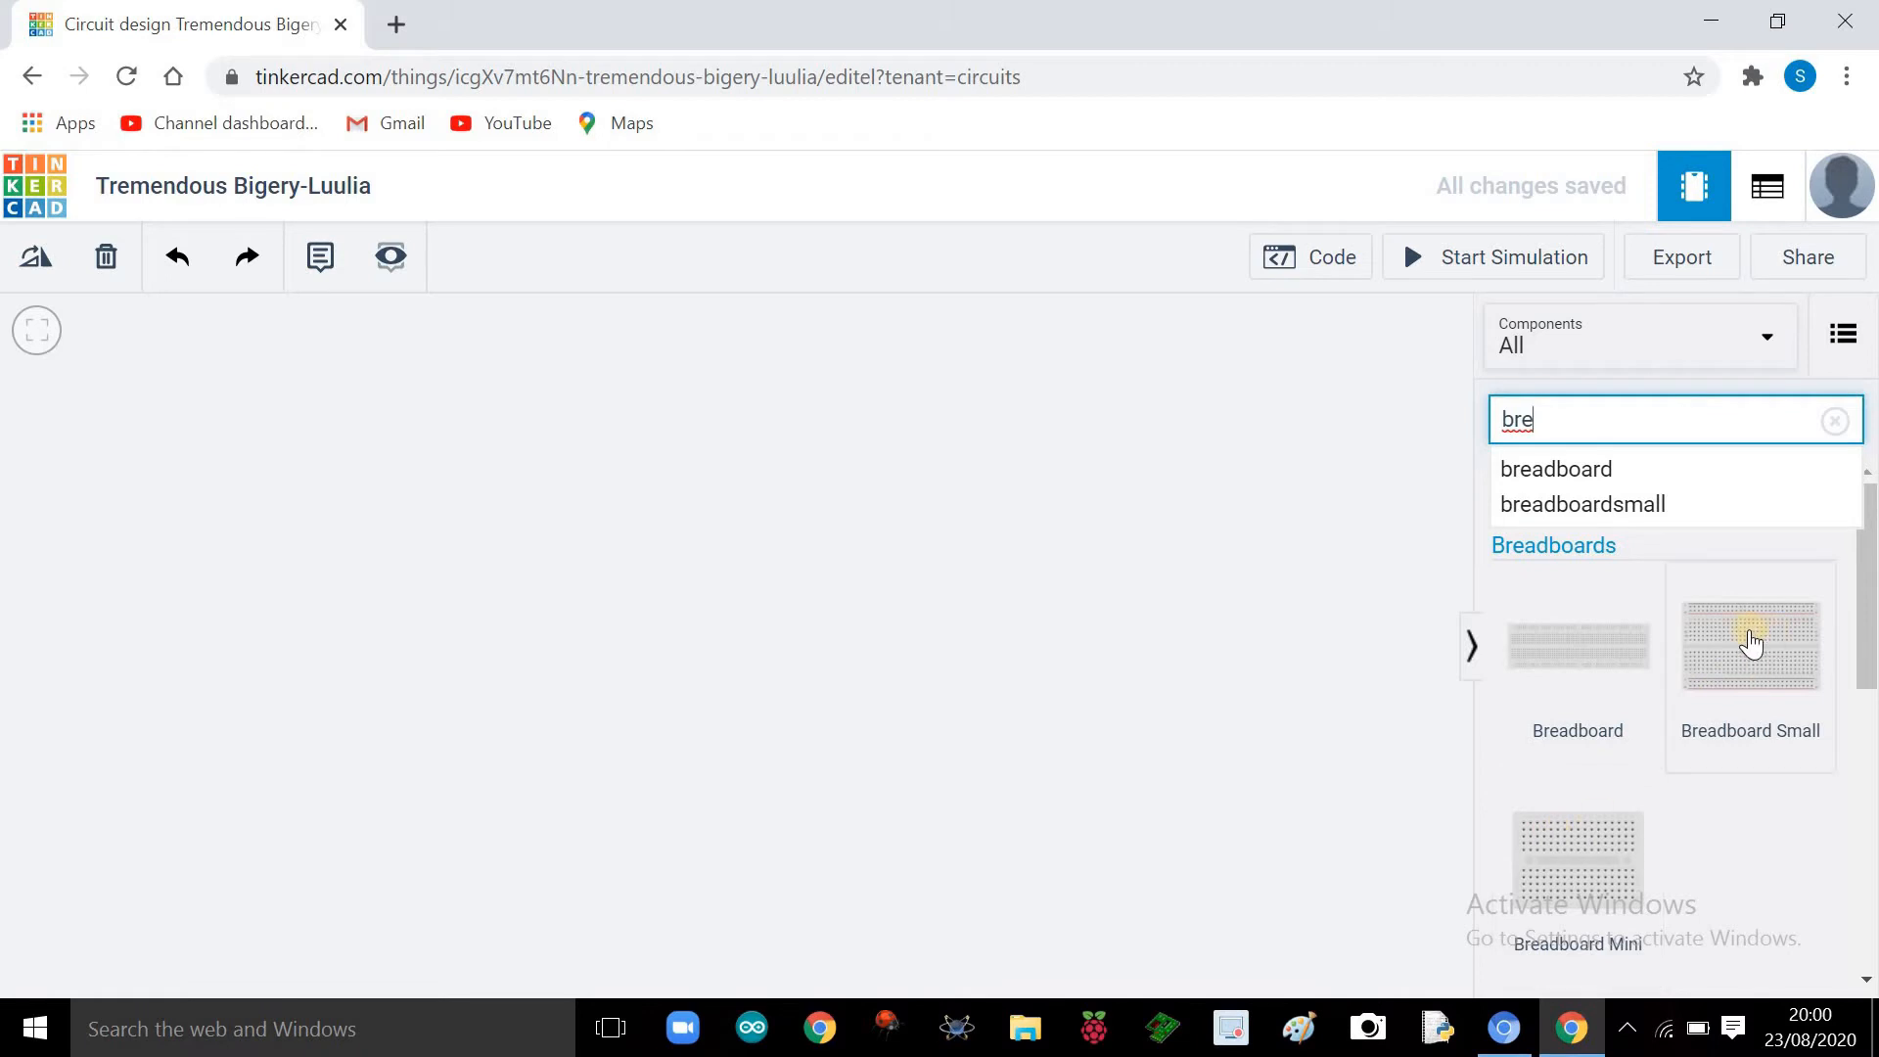
{"action": "left_click_drag", "start_coordinate": [1747, 658], "coordinate": [749, 623]}
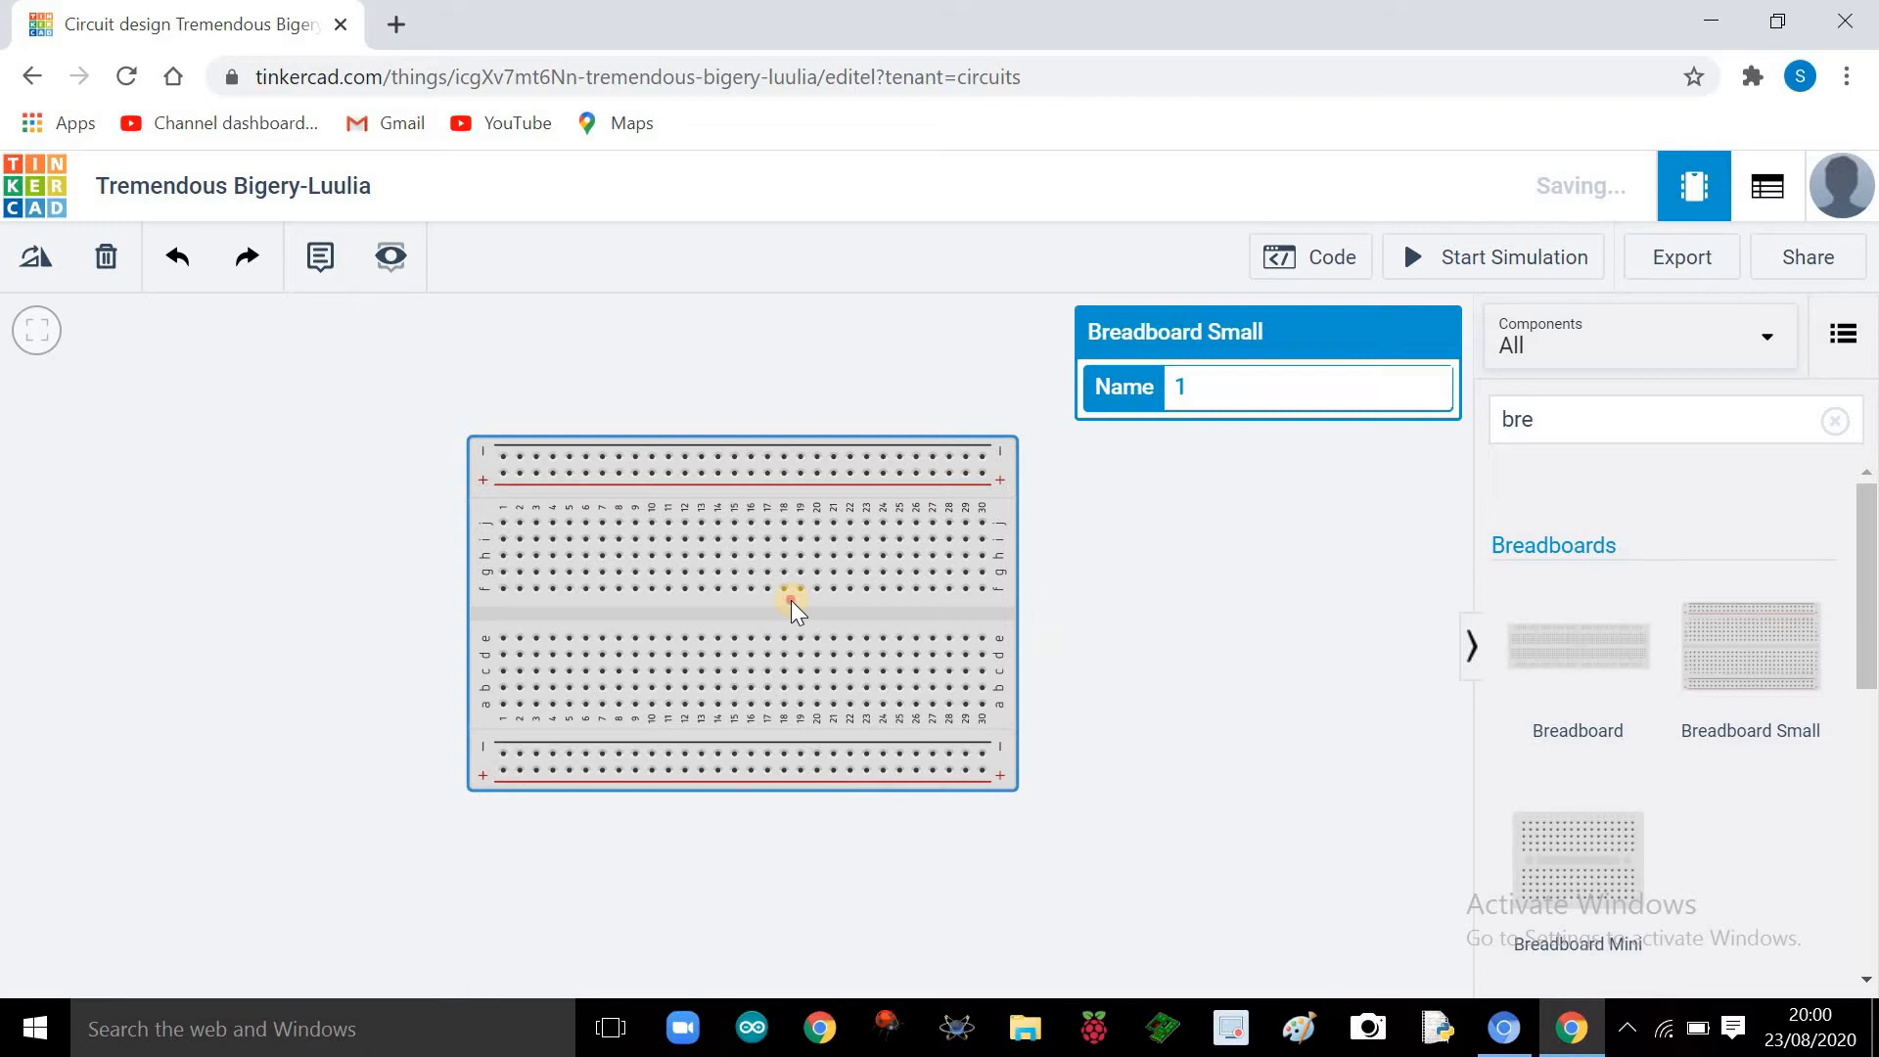
{"action": "key", "text": "Delete"}
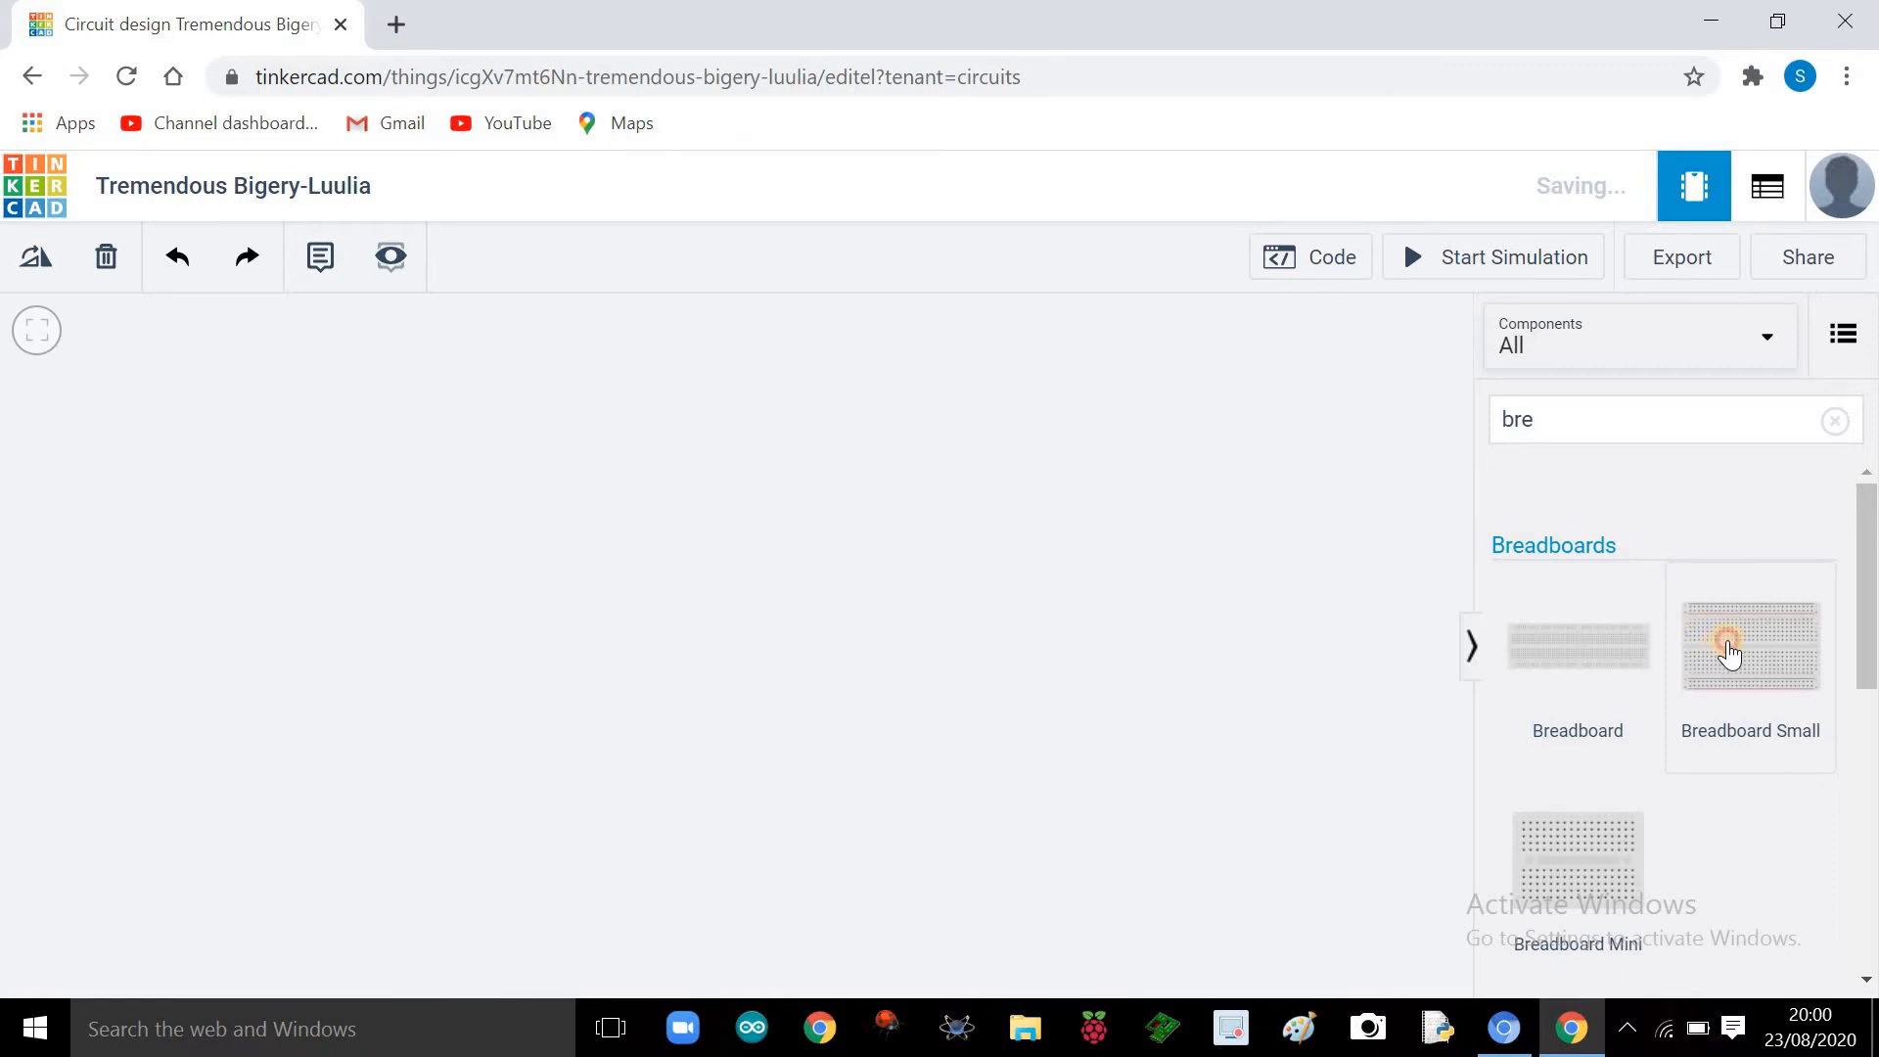
{"action": "left_click_drag", "start_coordinate": [1729, 653], "coordinate": [712, 624]}
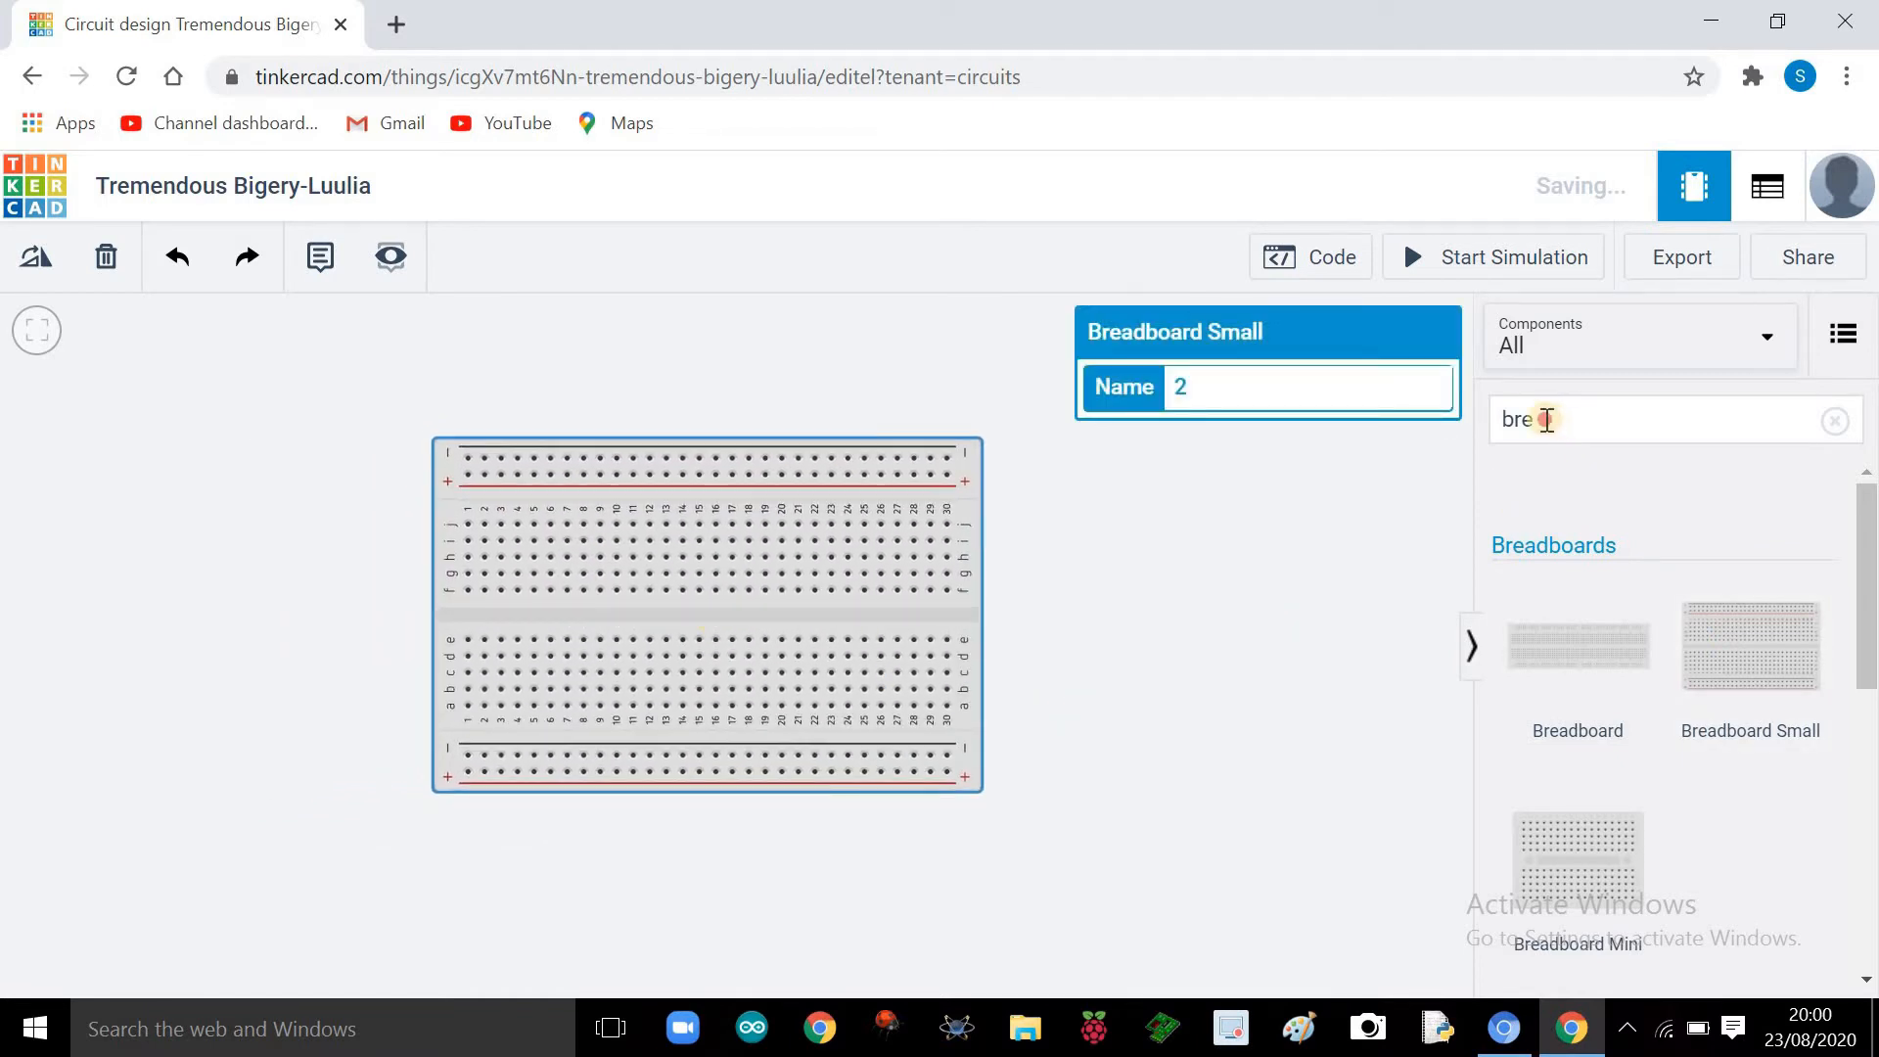
Step: Search the component library for "batt" and place a 9V Battery to the right of the breadboard
{"action": "left_click", "coordinate": [1545, 419]}
{"action": "key", "text": "BackSpace"}
{"action": "key", "text": "BackSpace"}
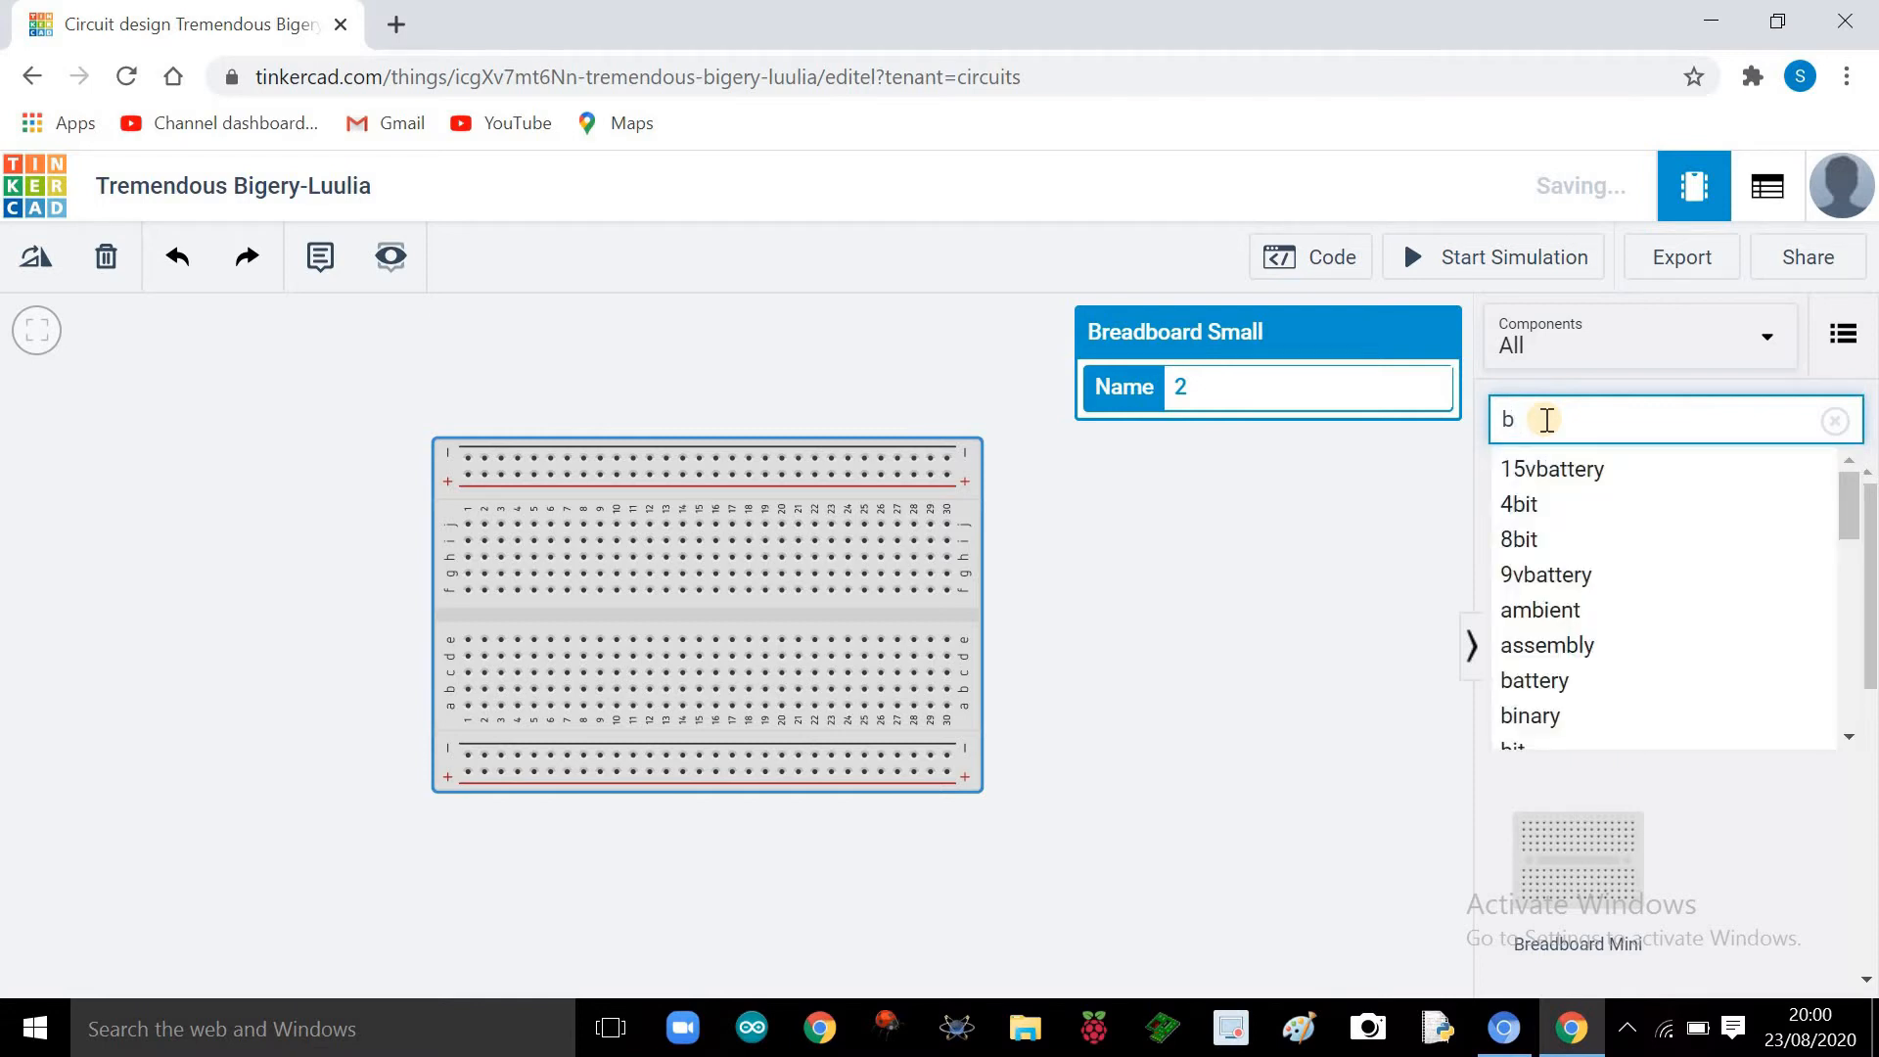
{"action": "type", "text": "att"}
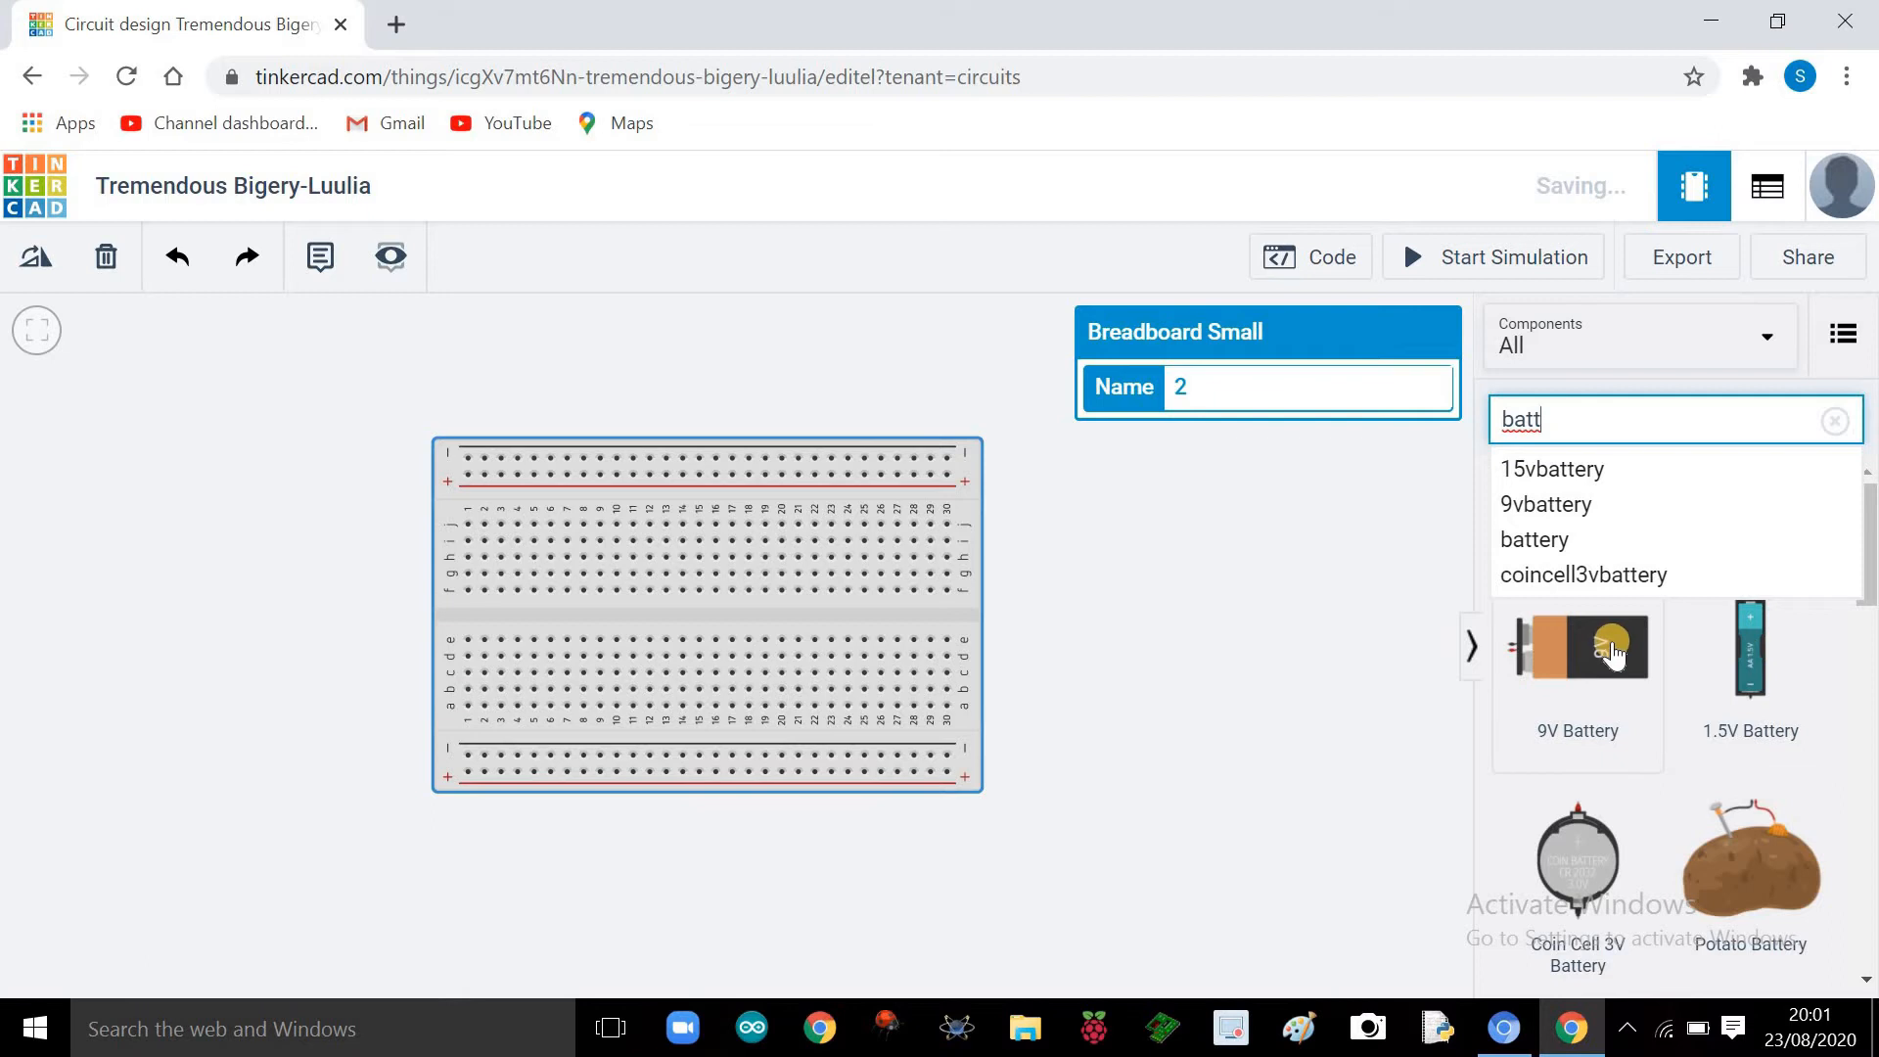
{"action": "left_click_drag", "start_coordinate": [1613, 654], "coordinate": [1035, 604]}
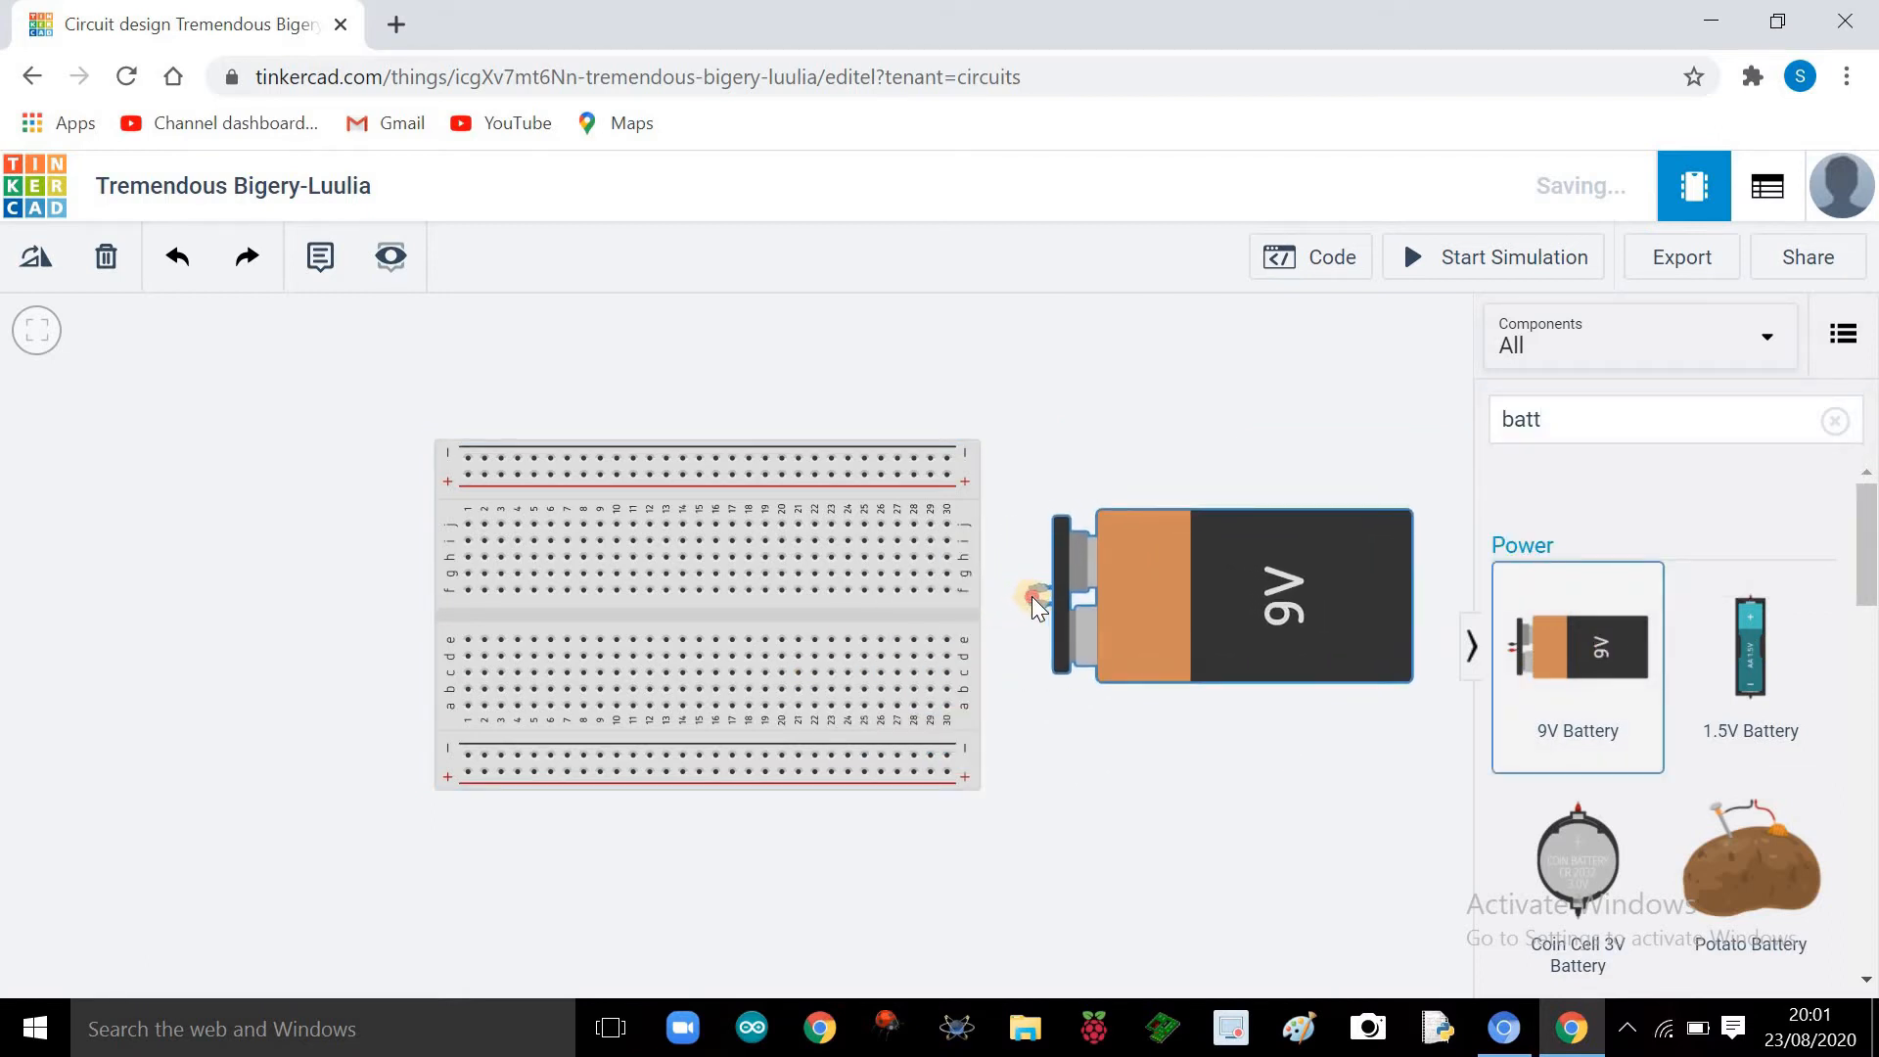
{"action": "left_click", "coordinate": [1117, 598]}
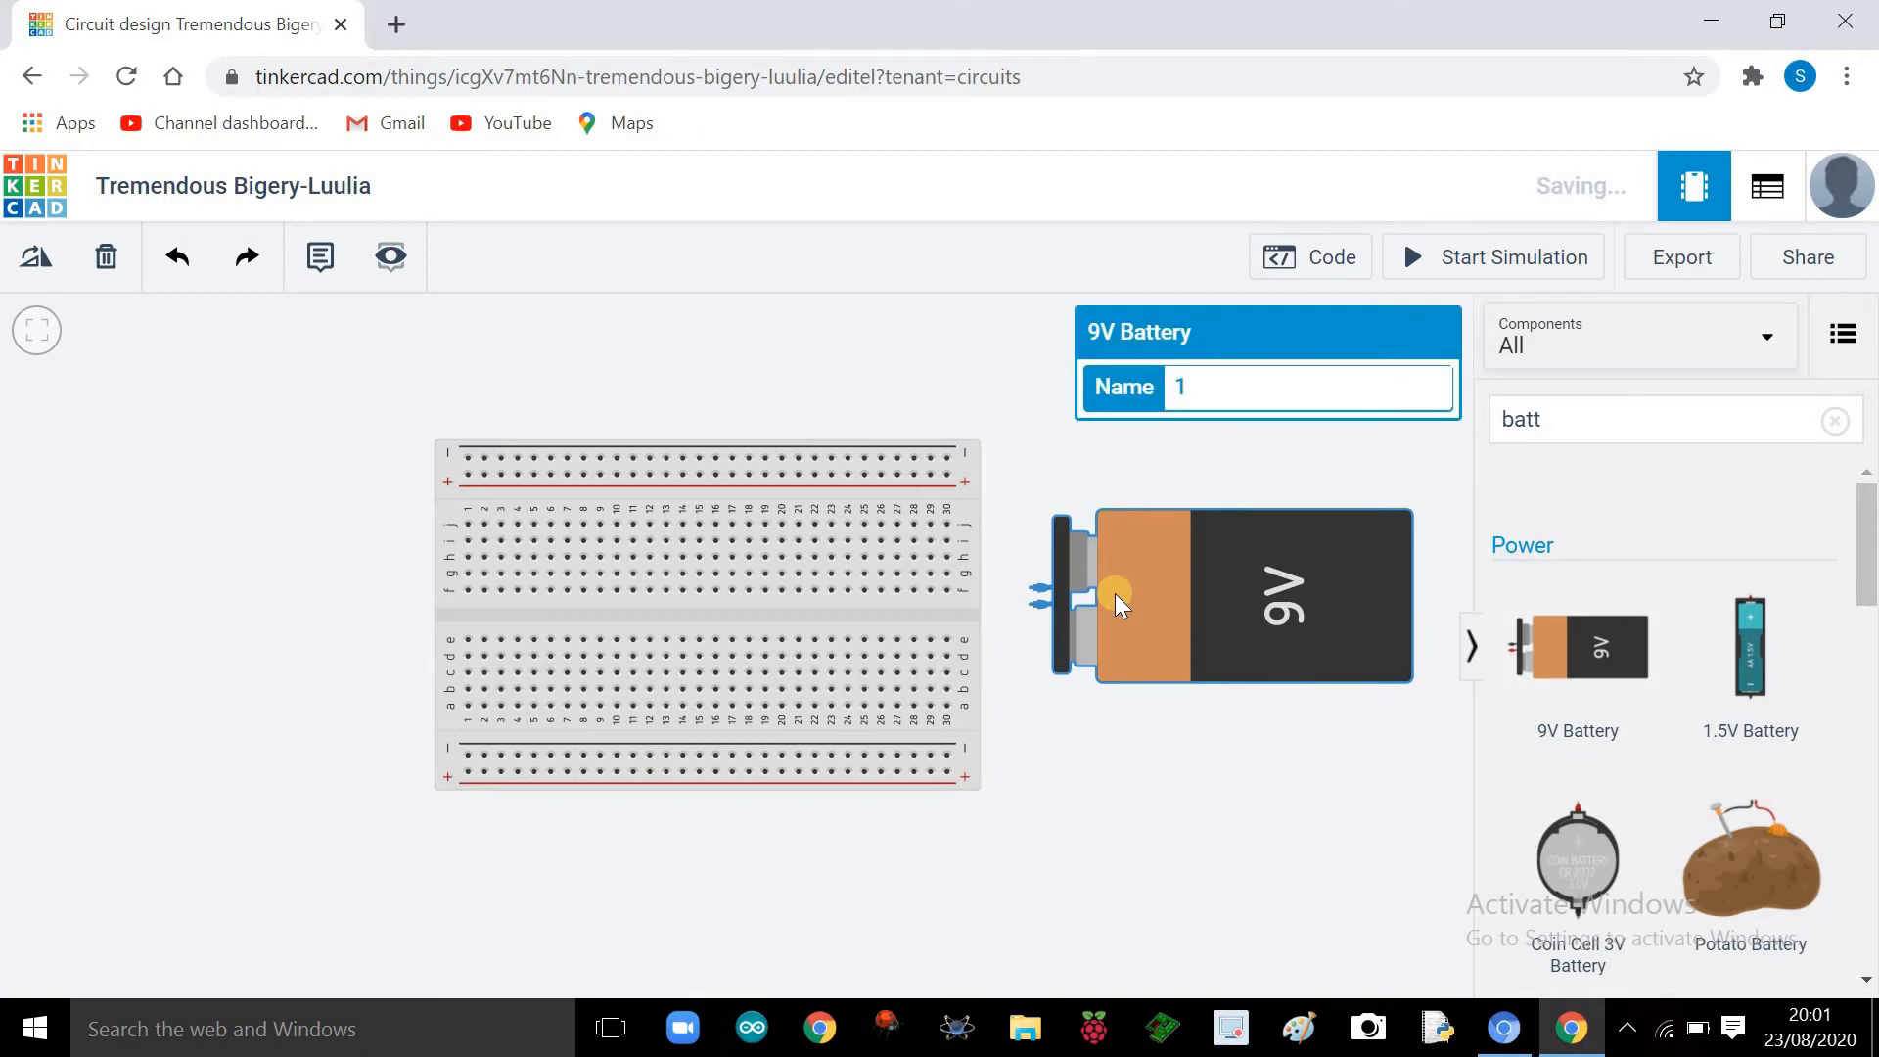
{"action": "left_click", "coordinate": [1173, 750]}
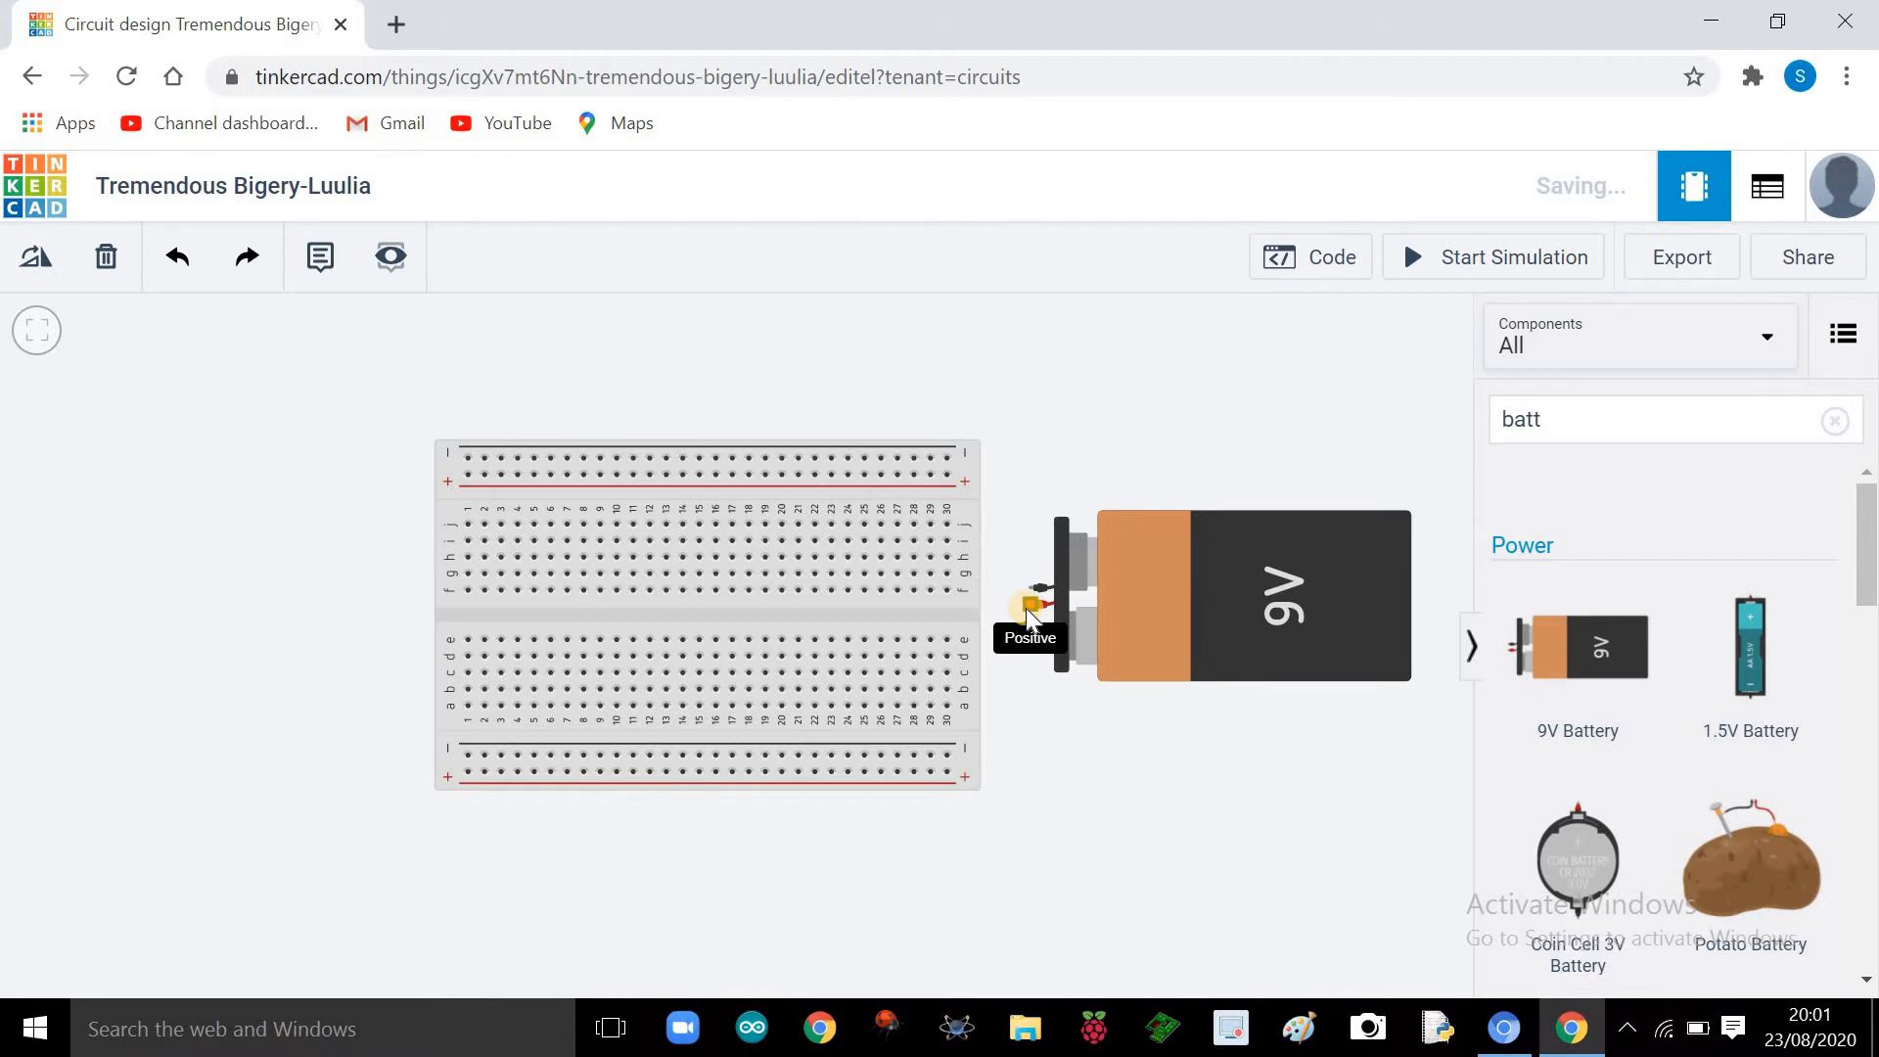
Step: Wire the battery's positive terminal to the last hole of the breadboard's lower positive rail, bending the wire around the board's side
{"action": "left_click", "coordinate": [1030, 606]}
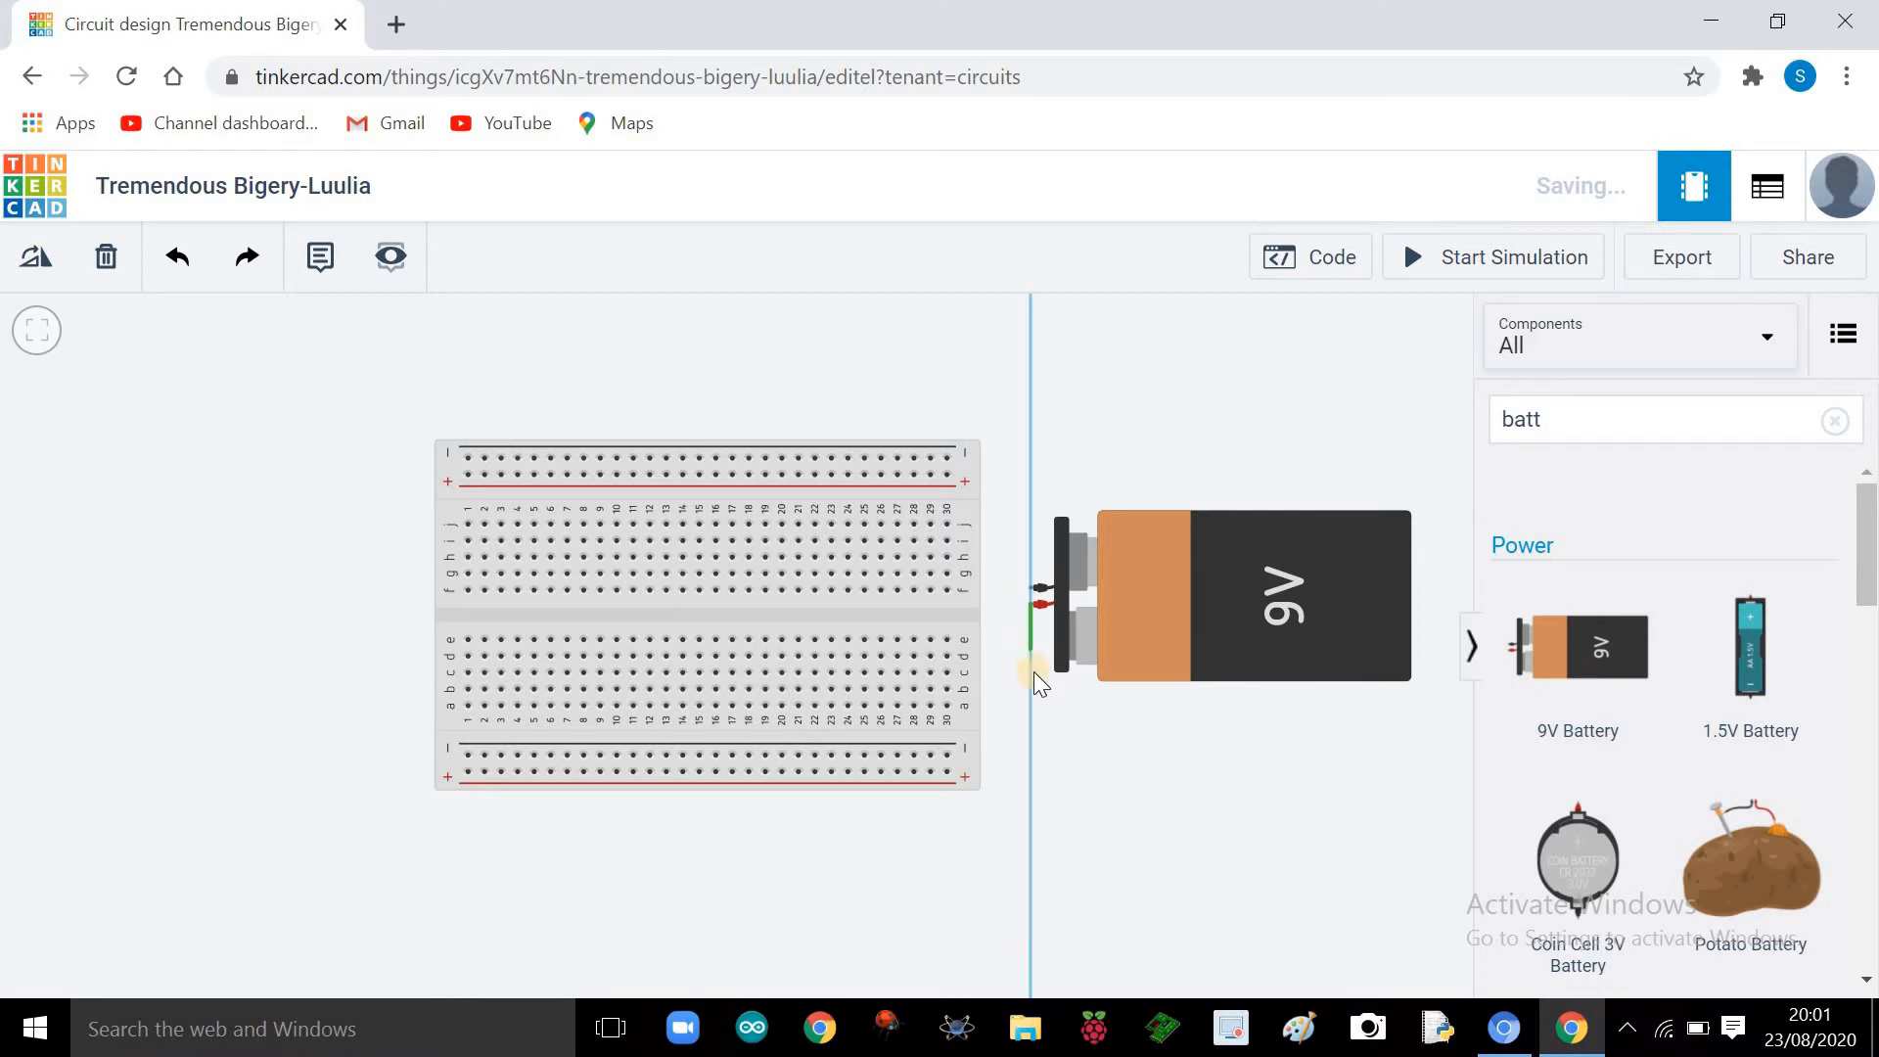
{"action": "left_click", "coordinate": [1031, 779]}
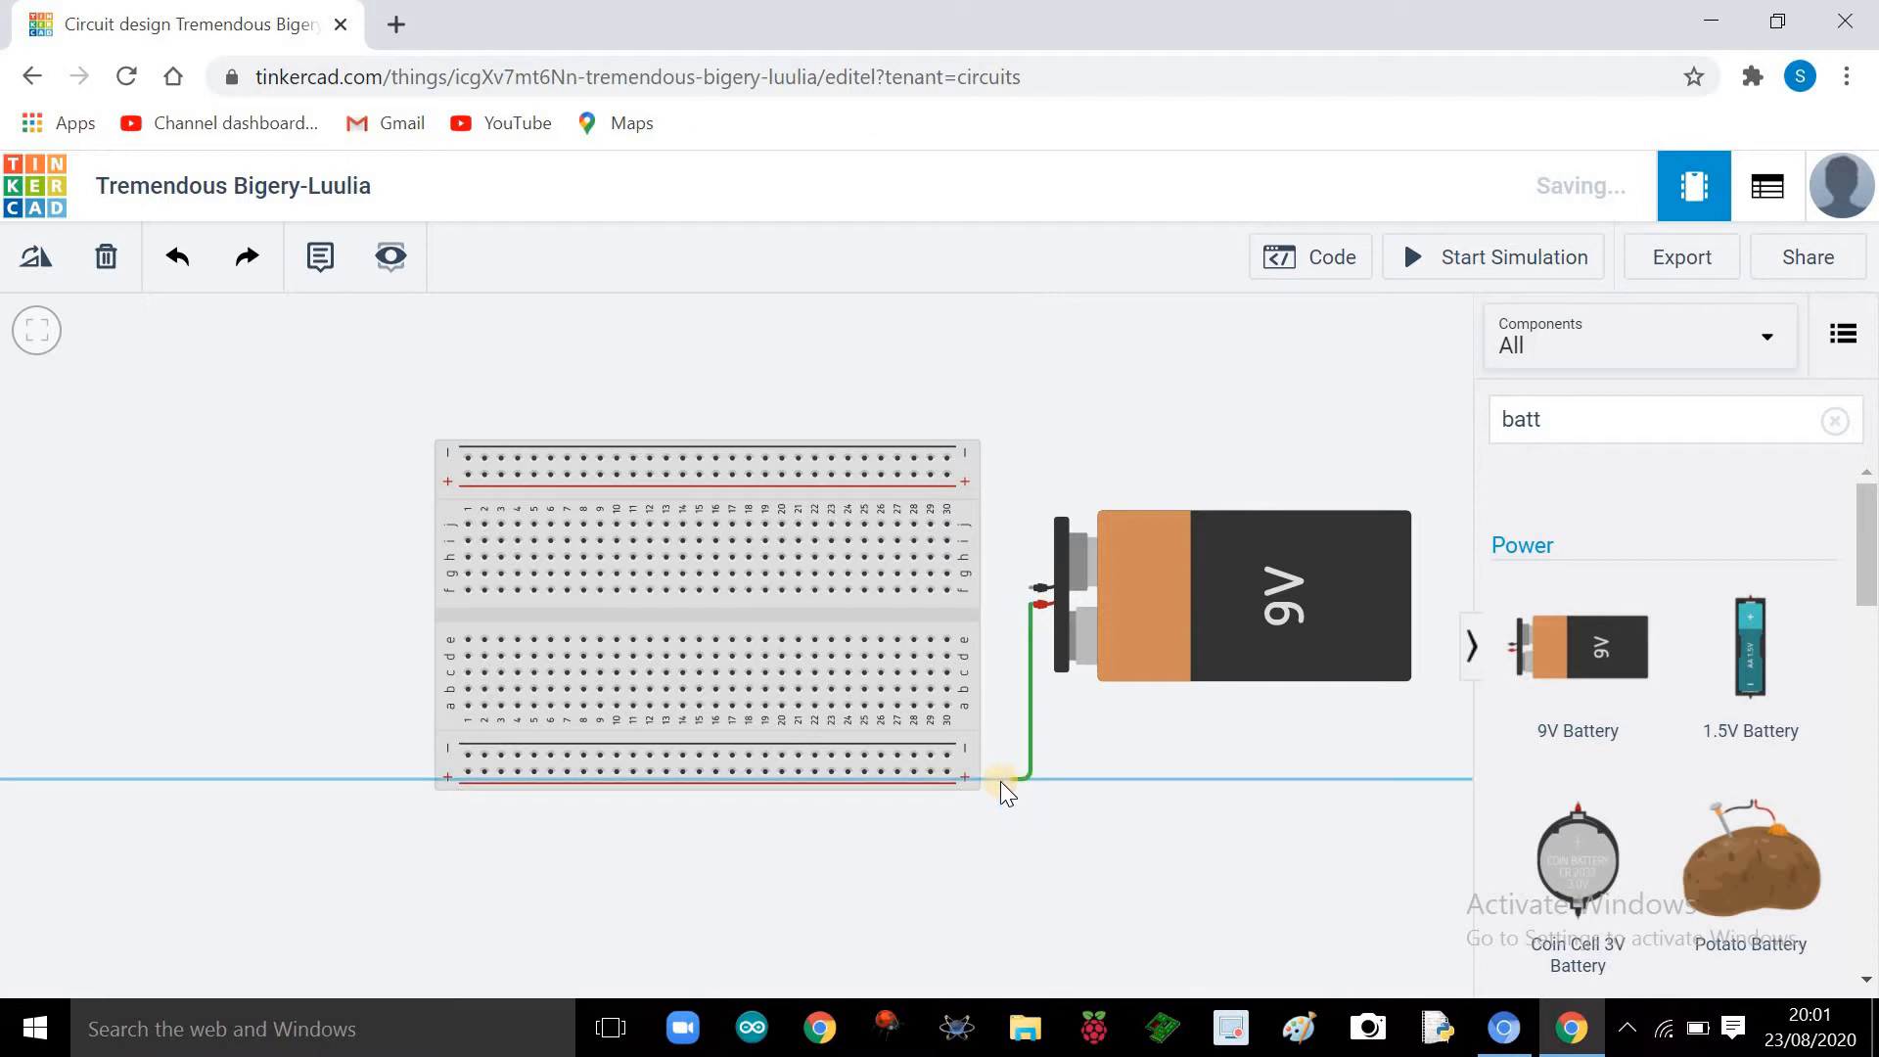
{"action": "left_click", "coordinate": [946, 775]}
{"action": "left_click", "coordinate": [1030, 856]}
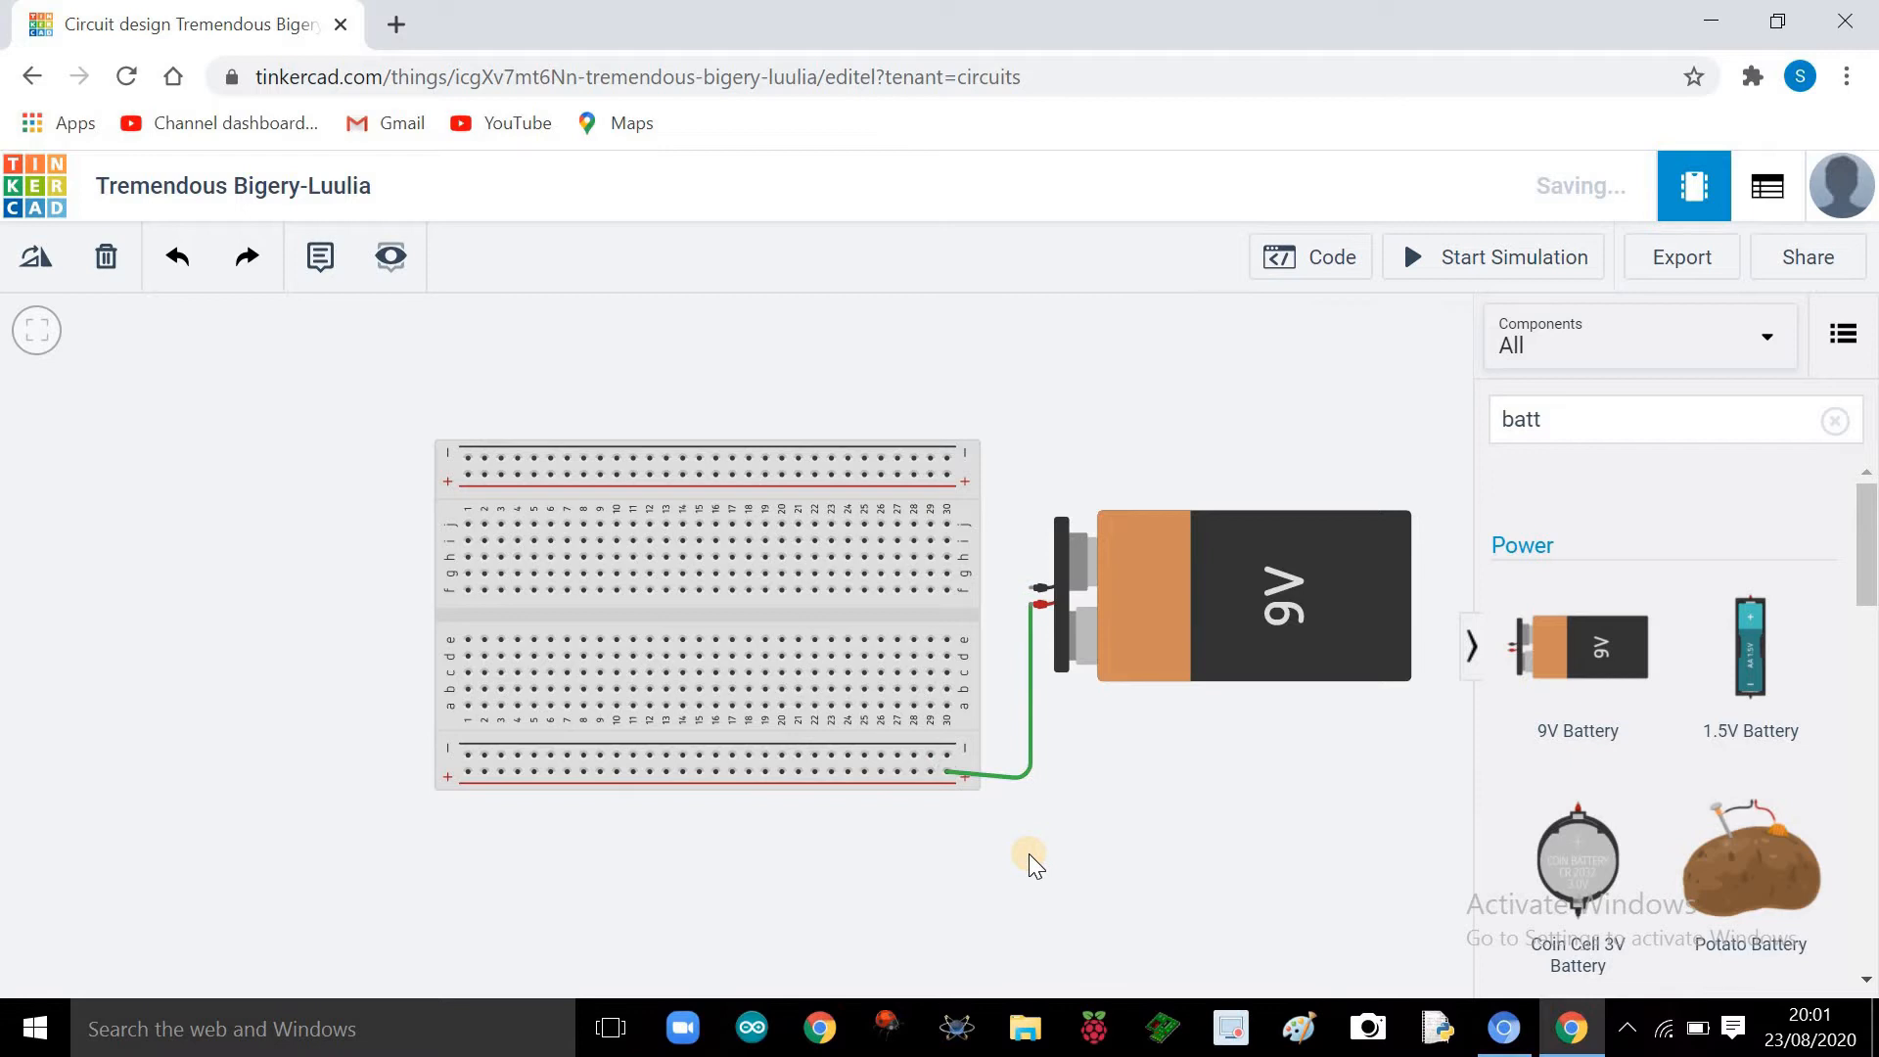
Step: Wire the battery's negative terminal to the last hole of the breadboard's lower negative rail, routing it beside the positive wire
{"action": "left_click", "coordinate": [1029, 589]}
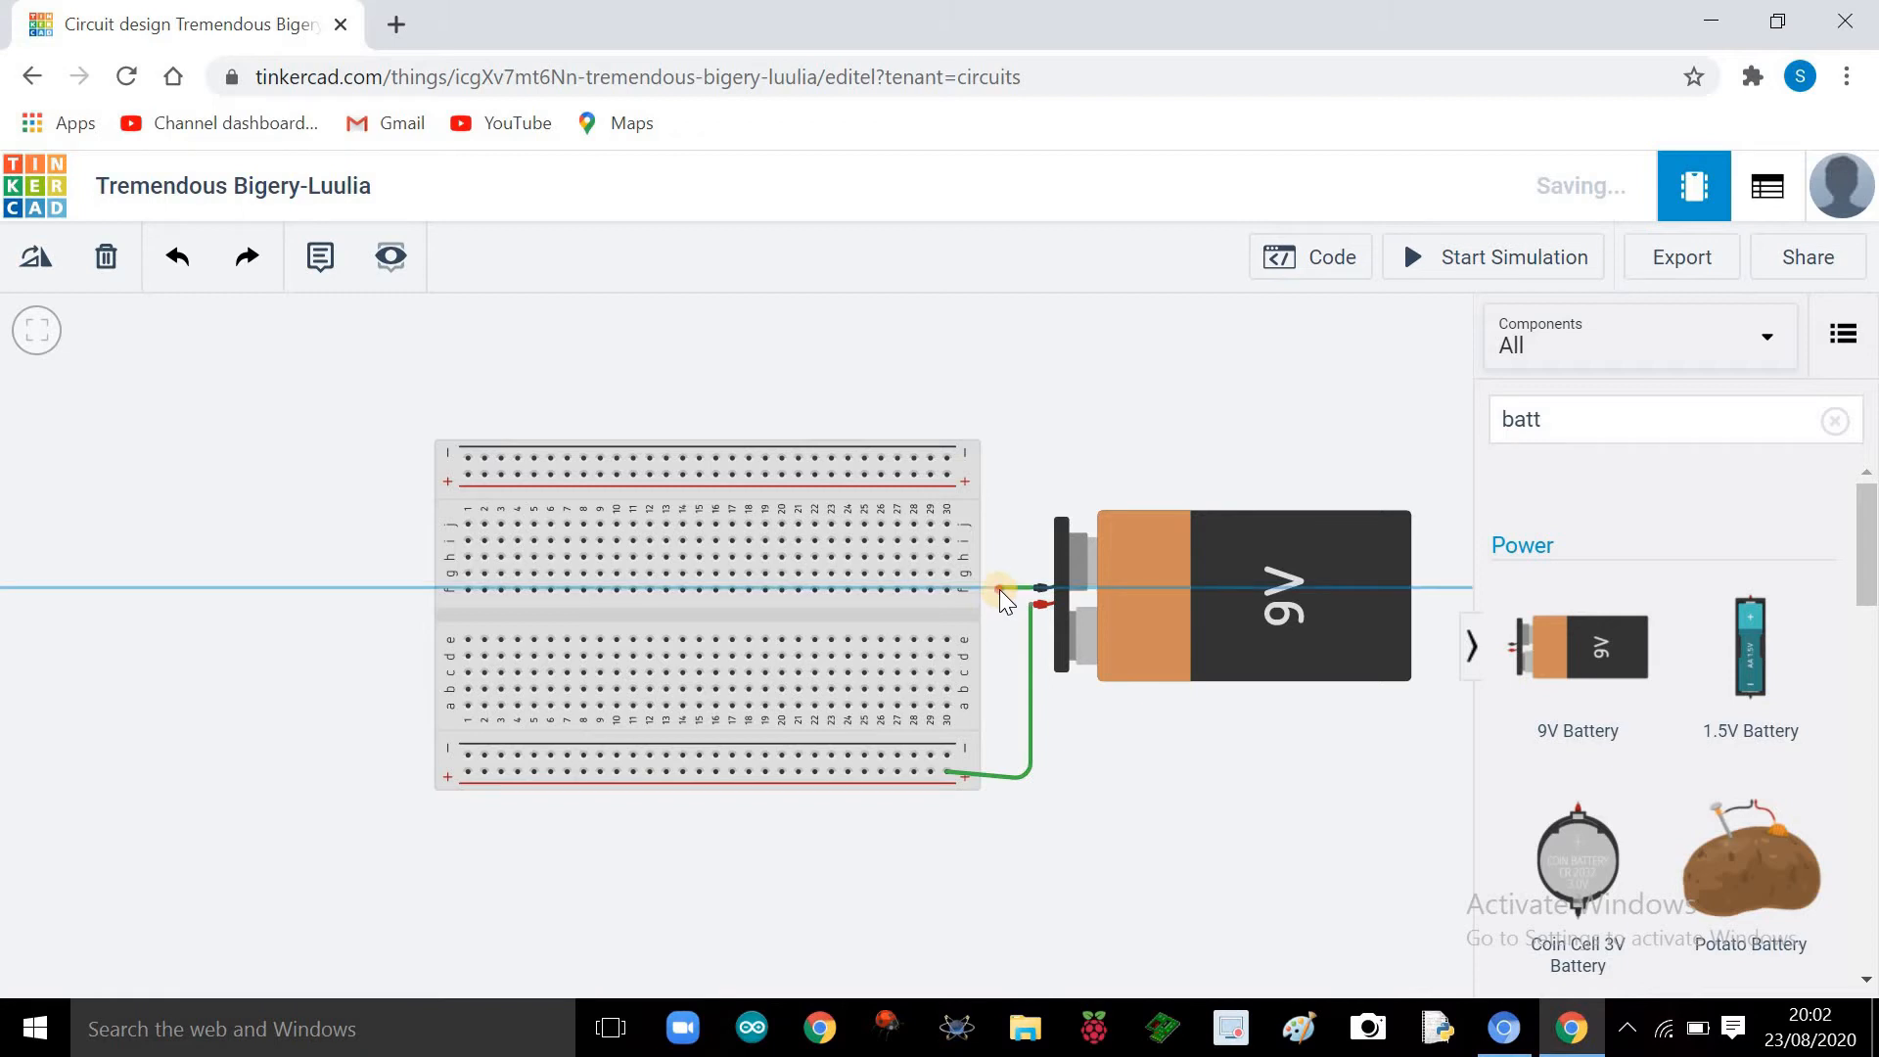
{"action": "left_click", "coordinate": [1000, 590]}
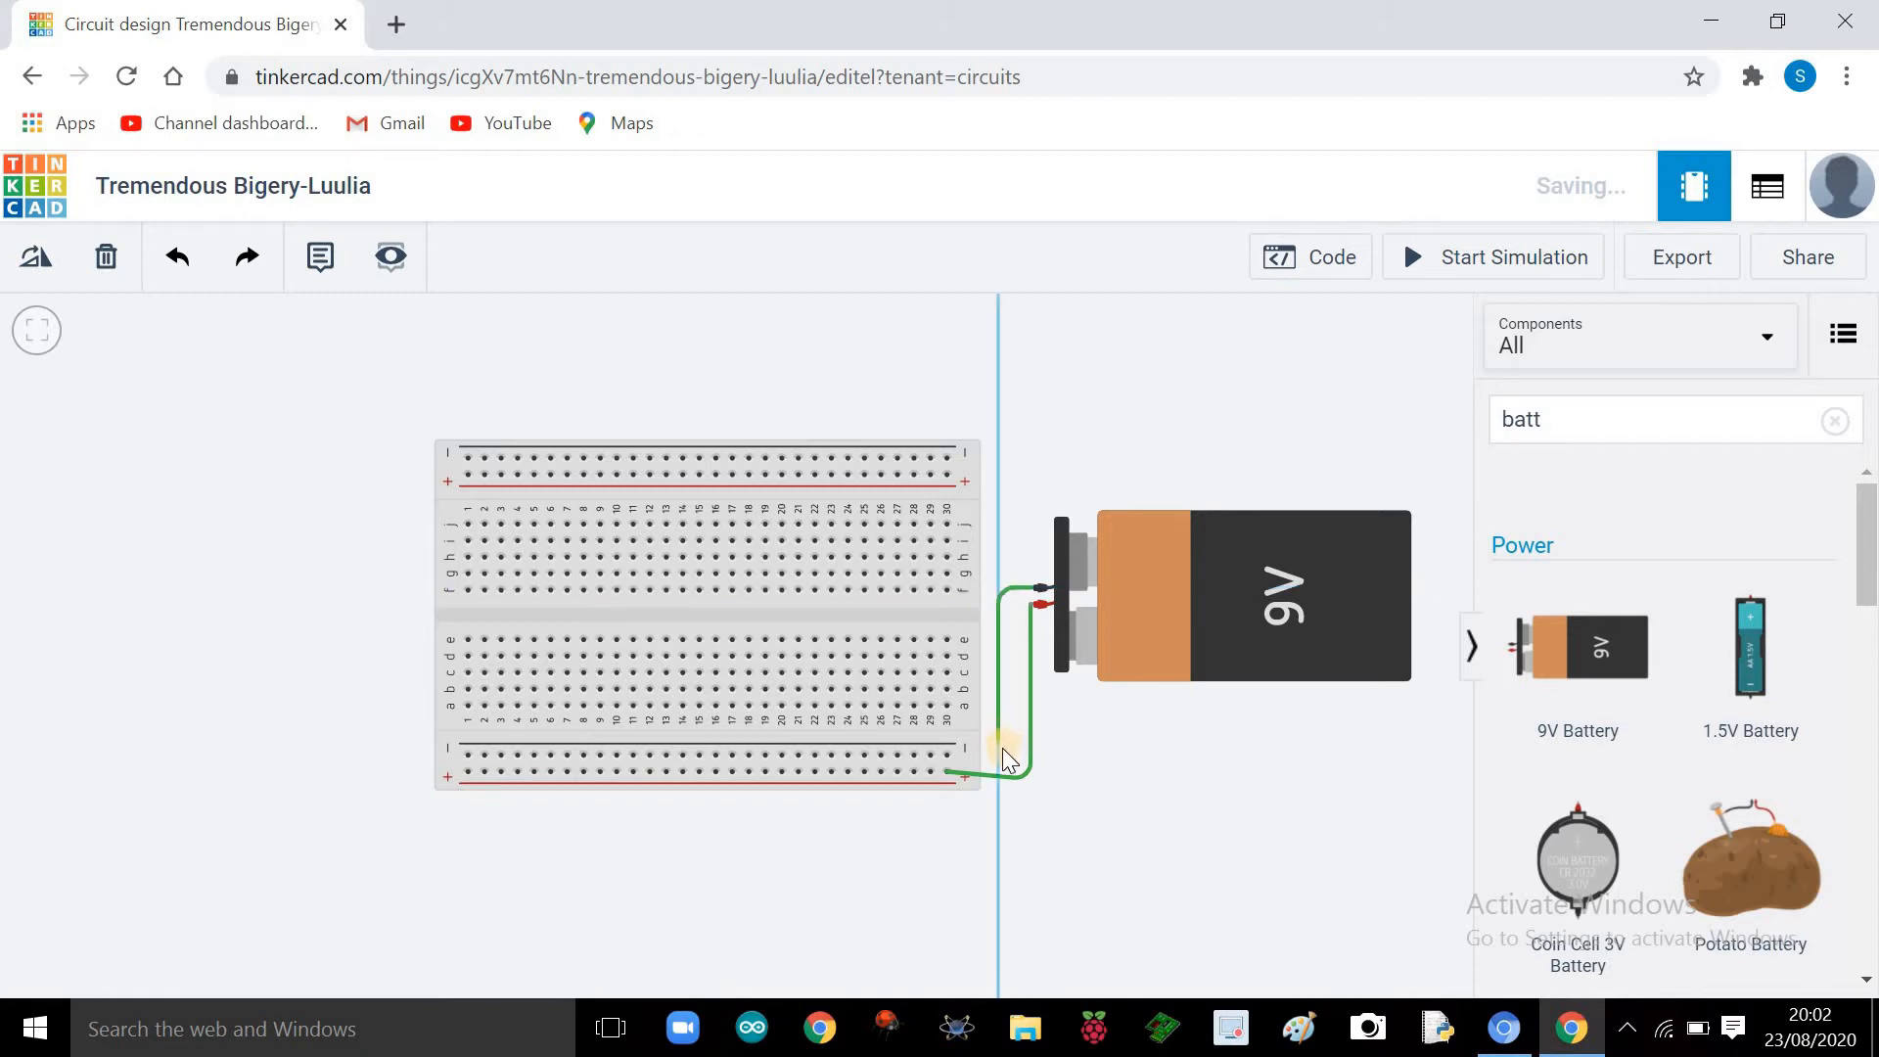
{"action": "left_click", "coordinate": [996, 754]}
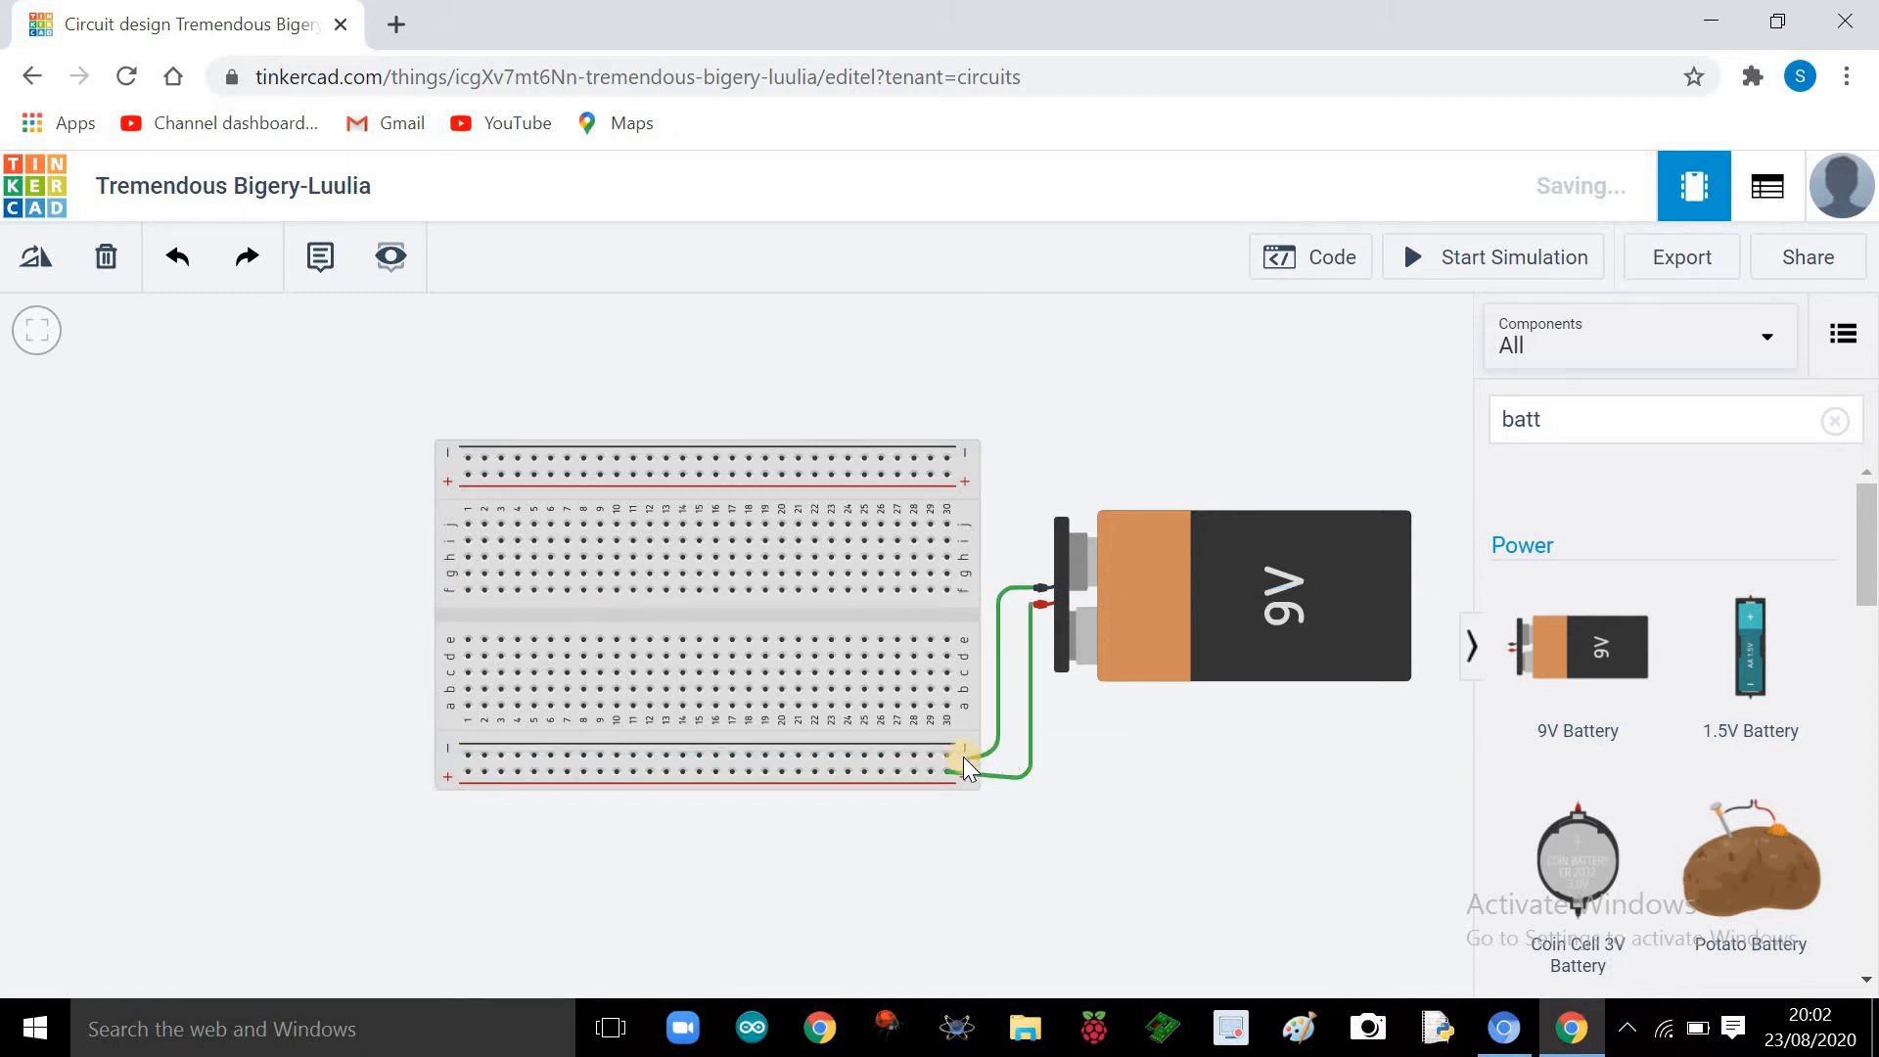
{"action": "left_click", "coordinate": [947, 755]}
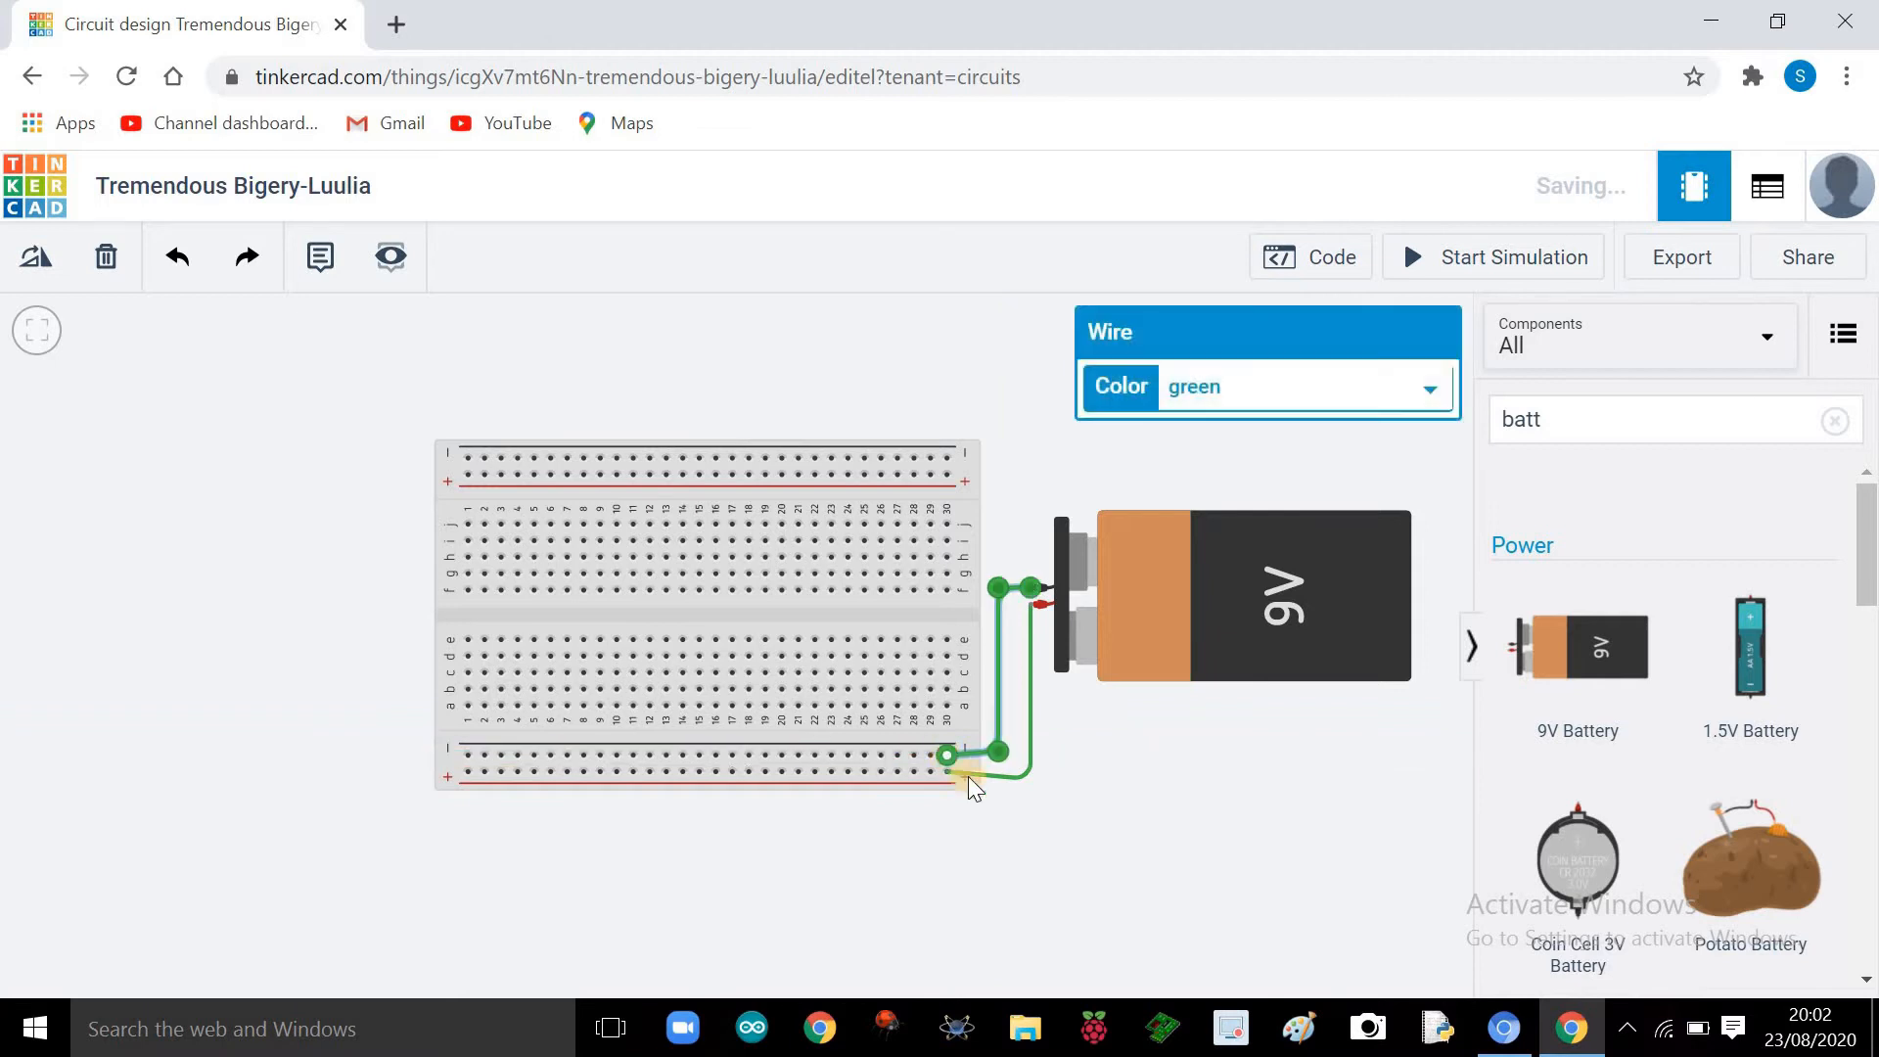
{"action": "left_click", "coordinate": [1007, 814]}
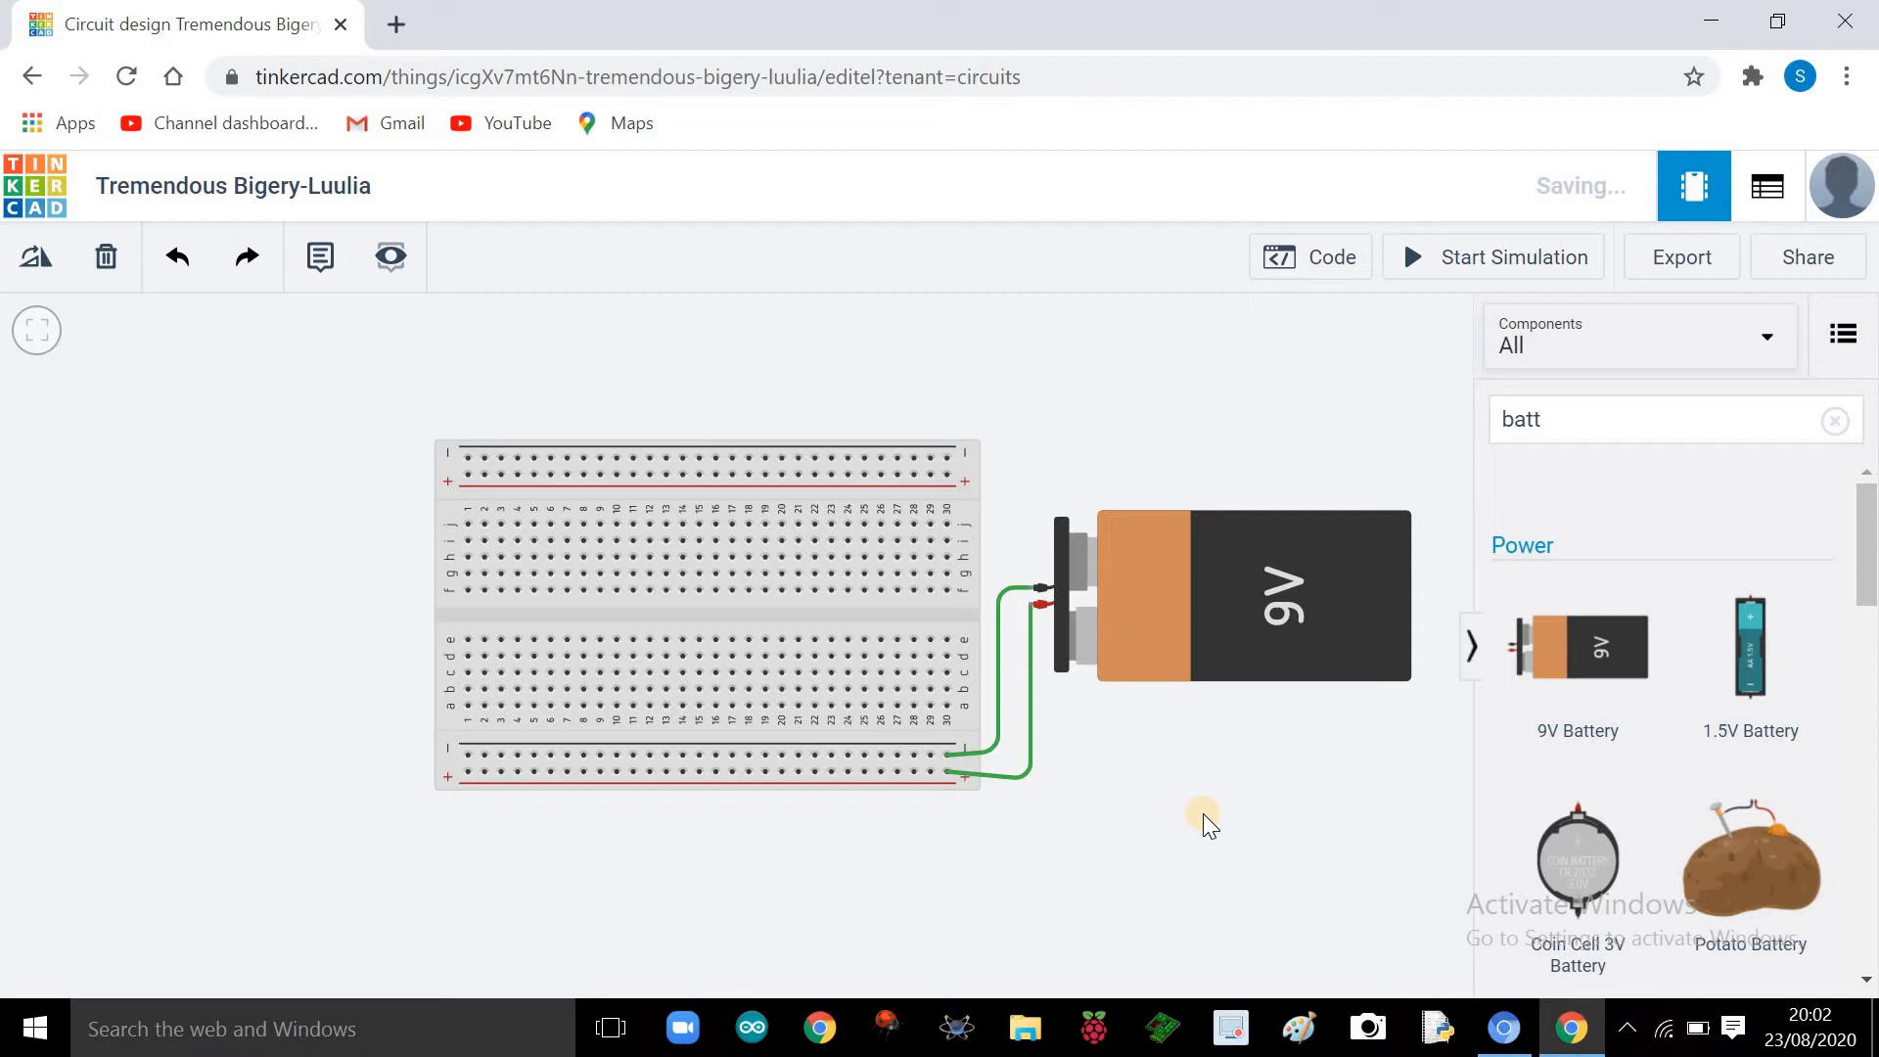
Step: Search the component library for "led" and place an LED in the lower half of the breadboard, with its legs in columns 21 and 22
{"action": "left_click", "coordinate": [1549, 419]}
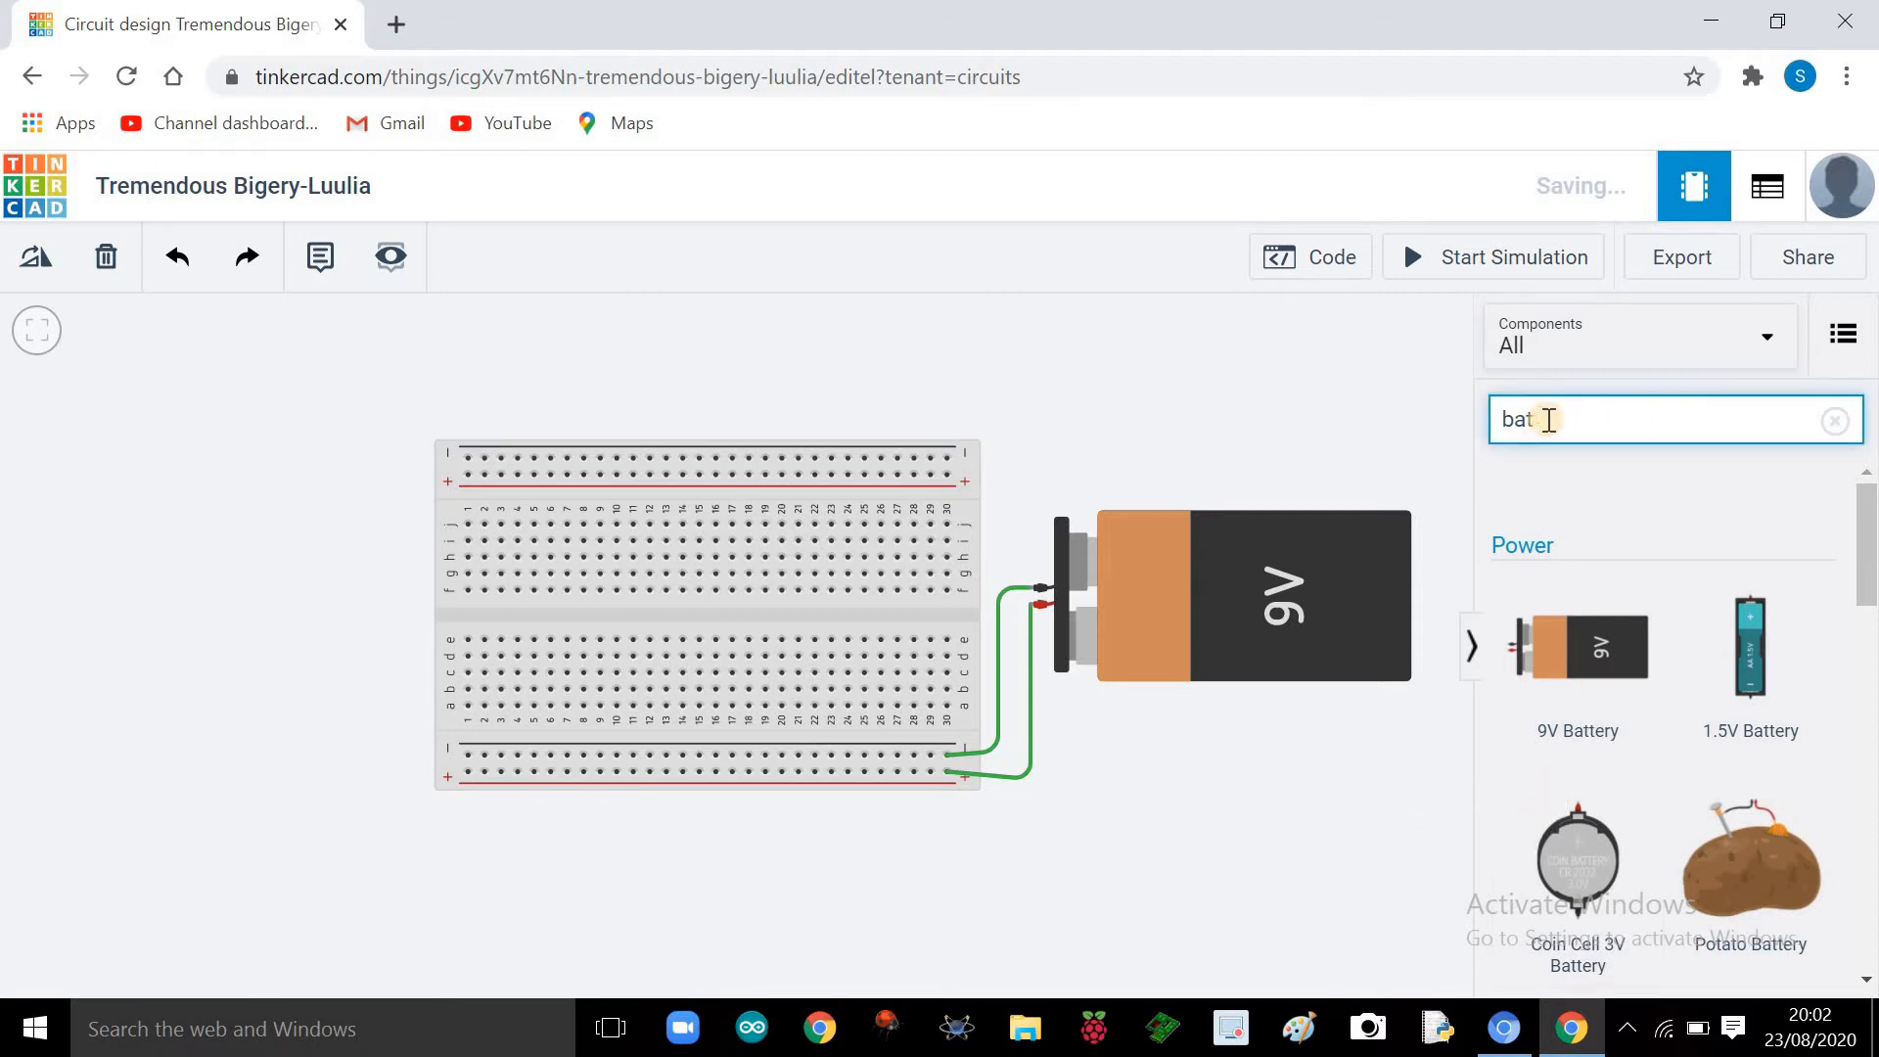
{"action": "key", "text": "BackSpace"}
{"action": "key", "text": "BackSpace"}
{"action": "key", "text": "BackSpace"}
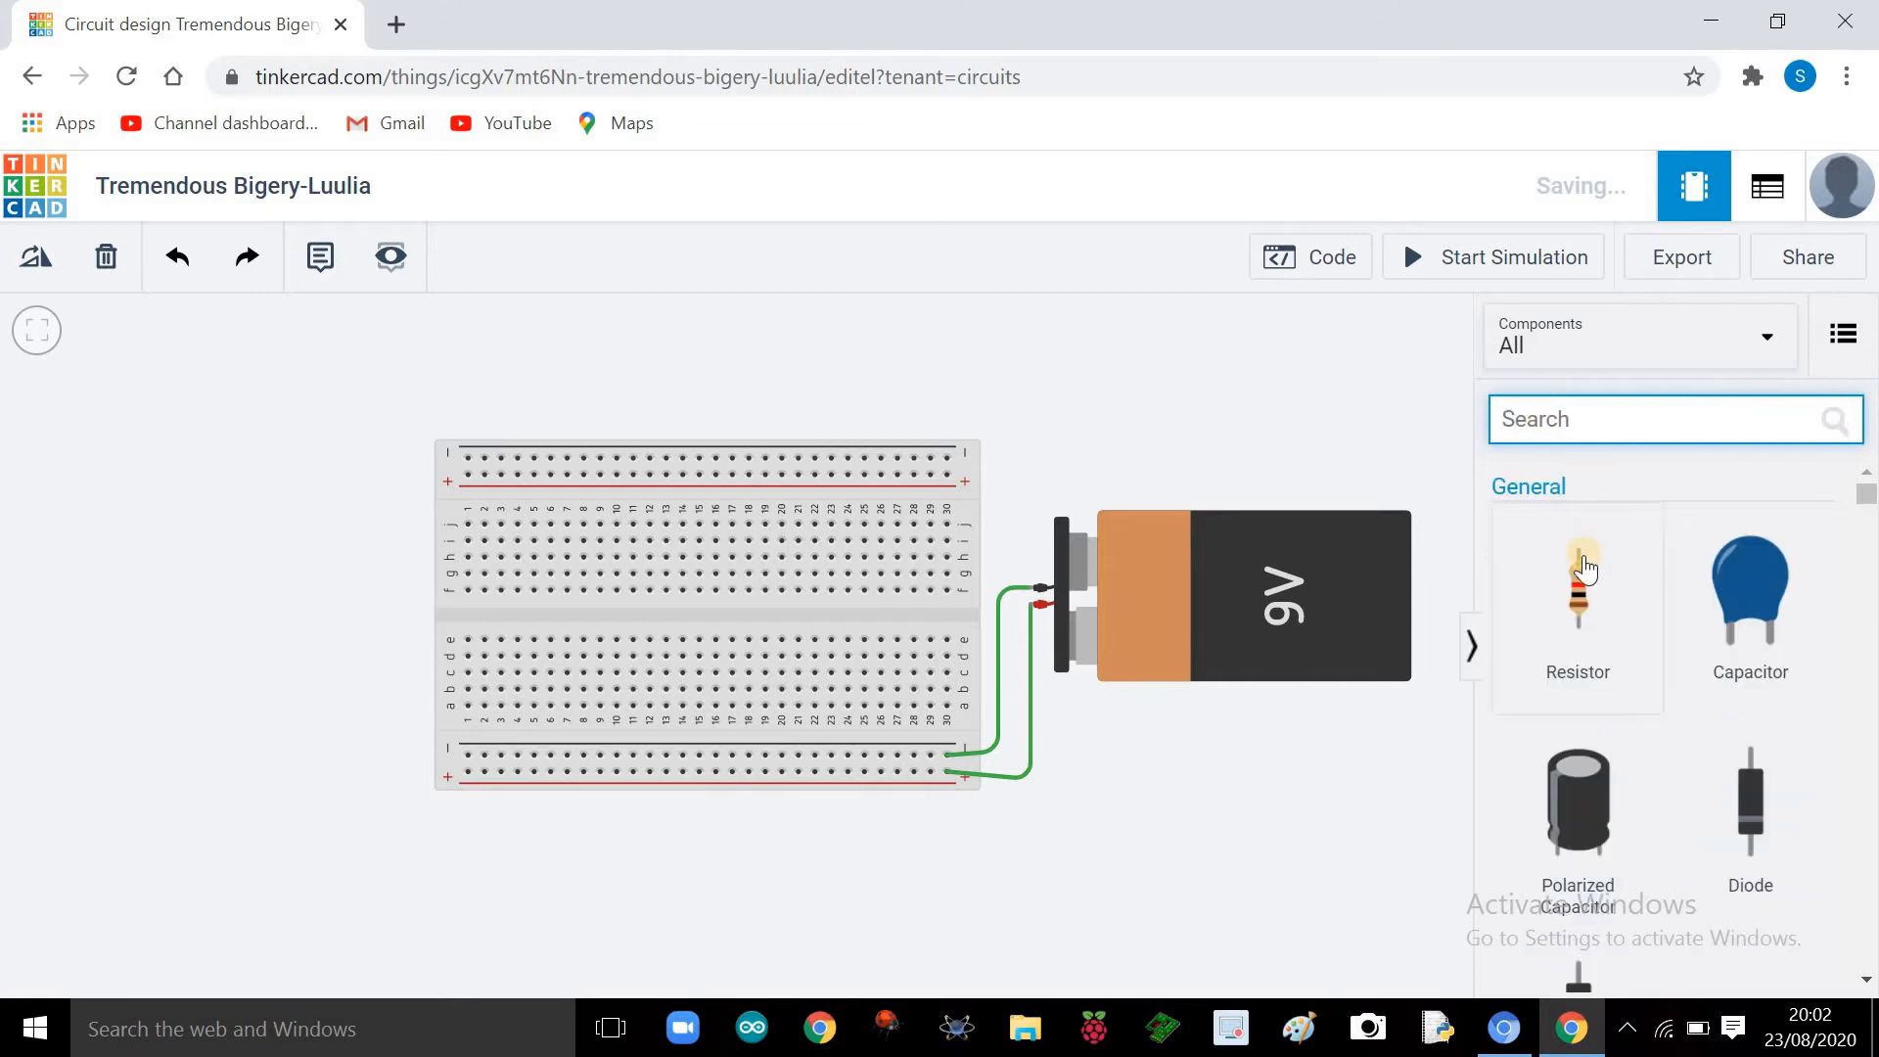
{"action": "type", "text": "led"}
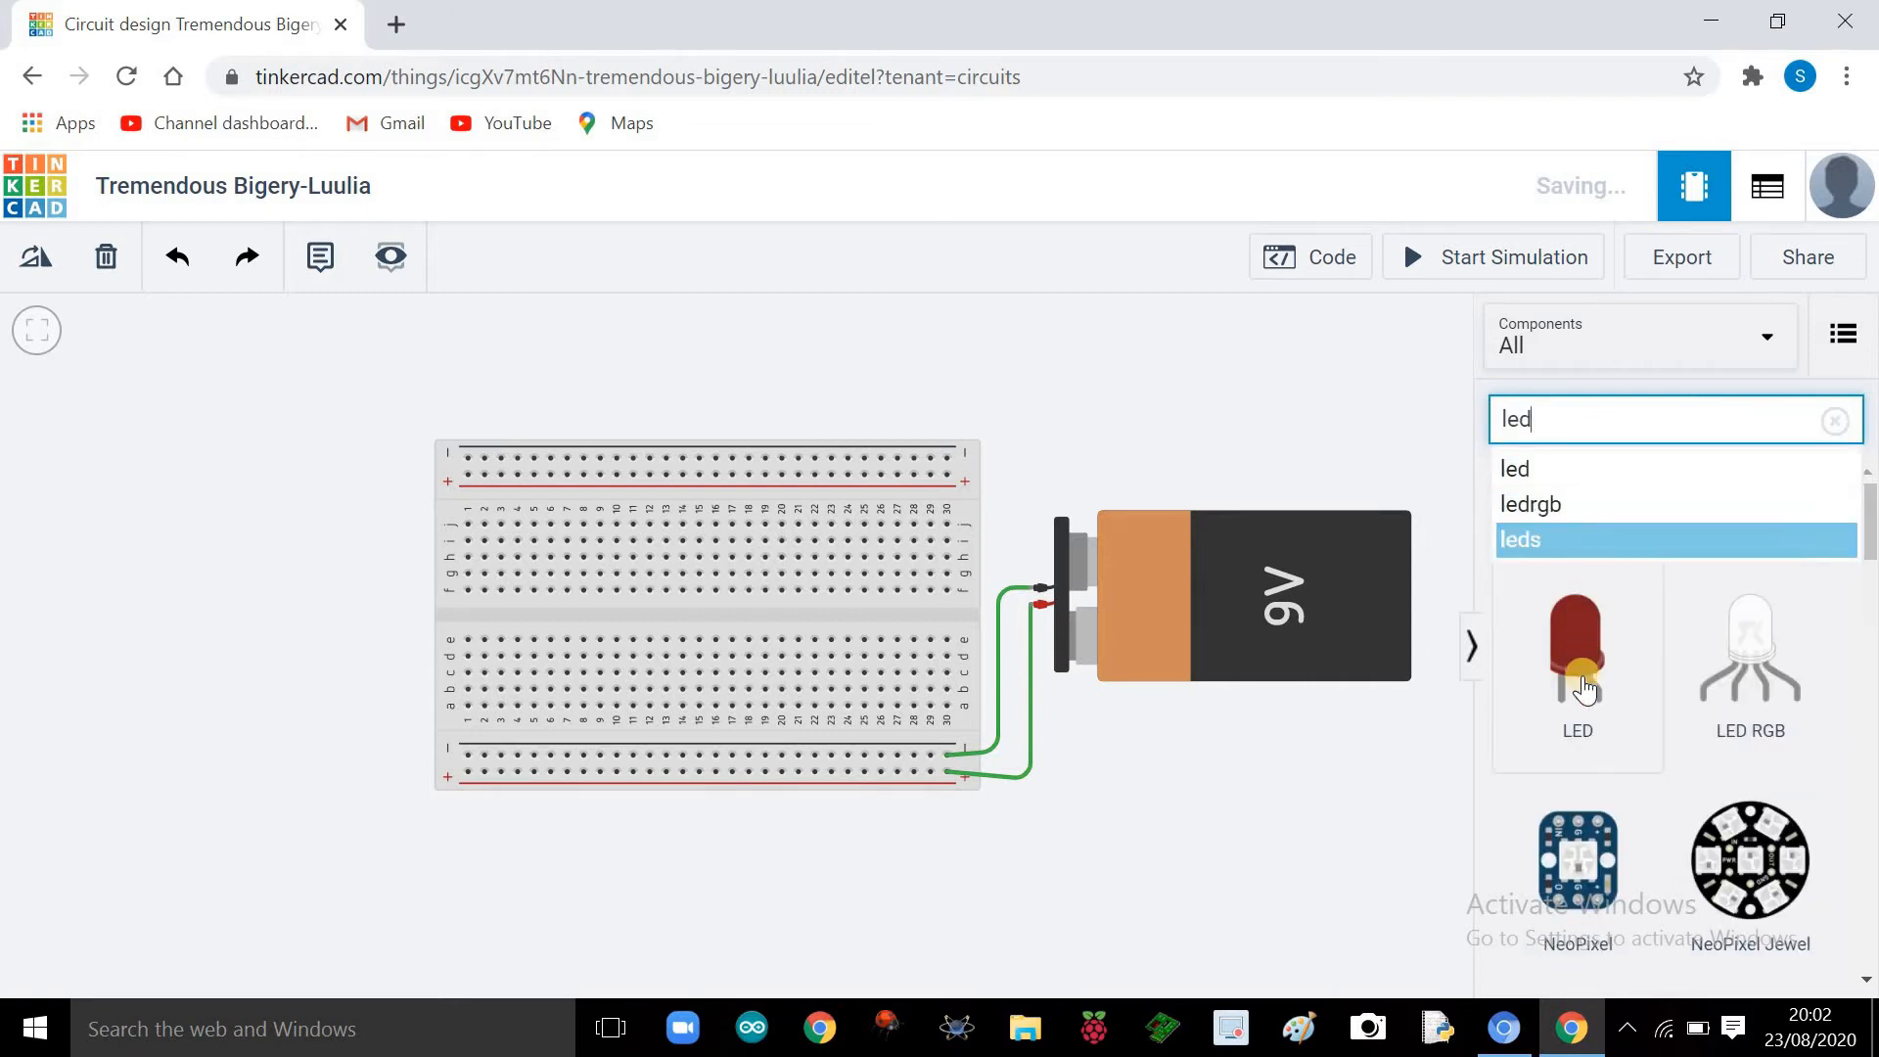
{"action": "left_click_drag", "start_coordinate": [1584, 688], "coordinate": [1023, 626]}
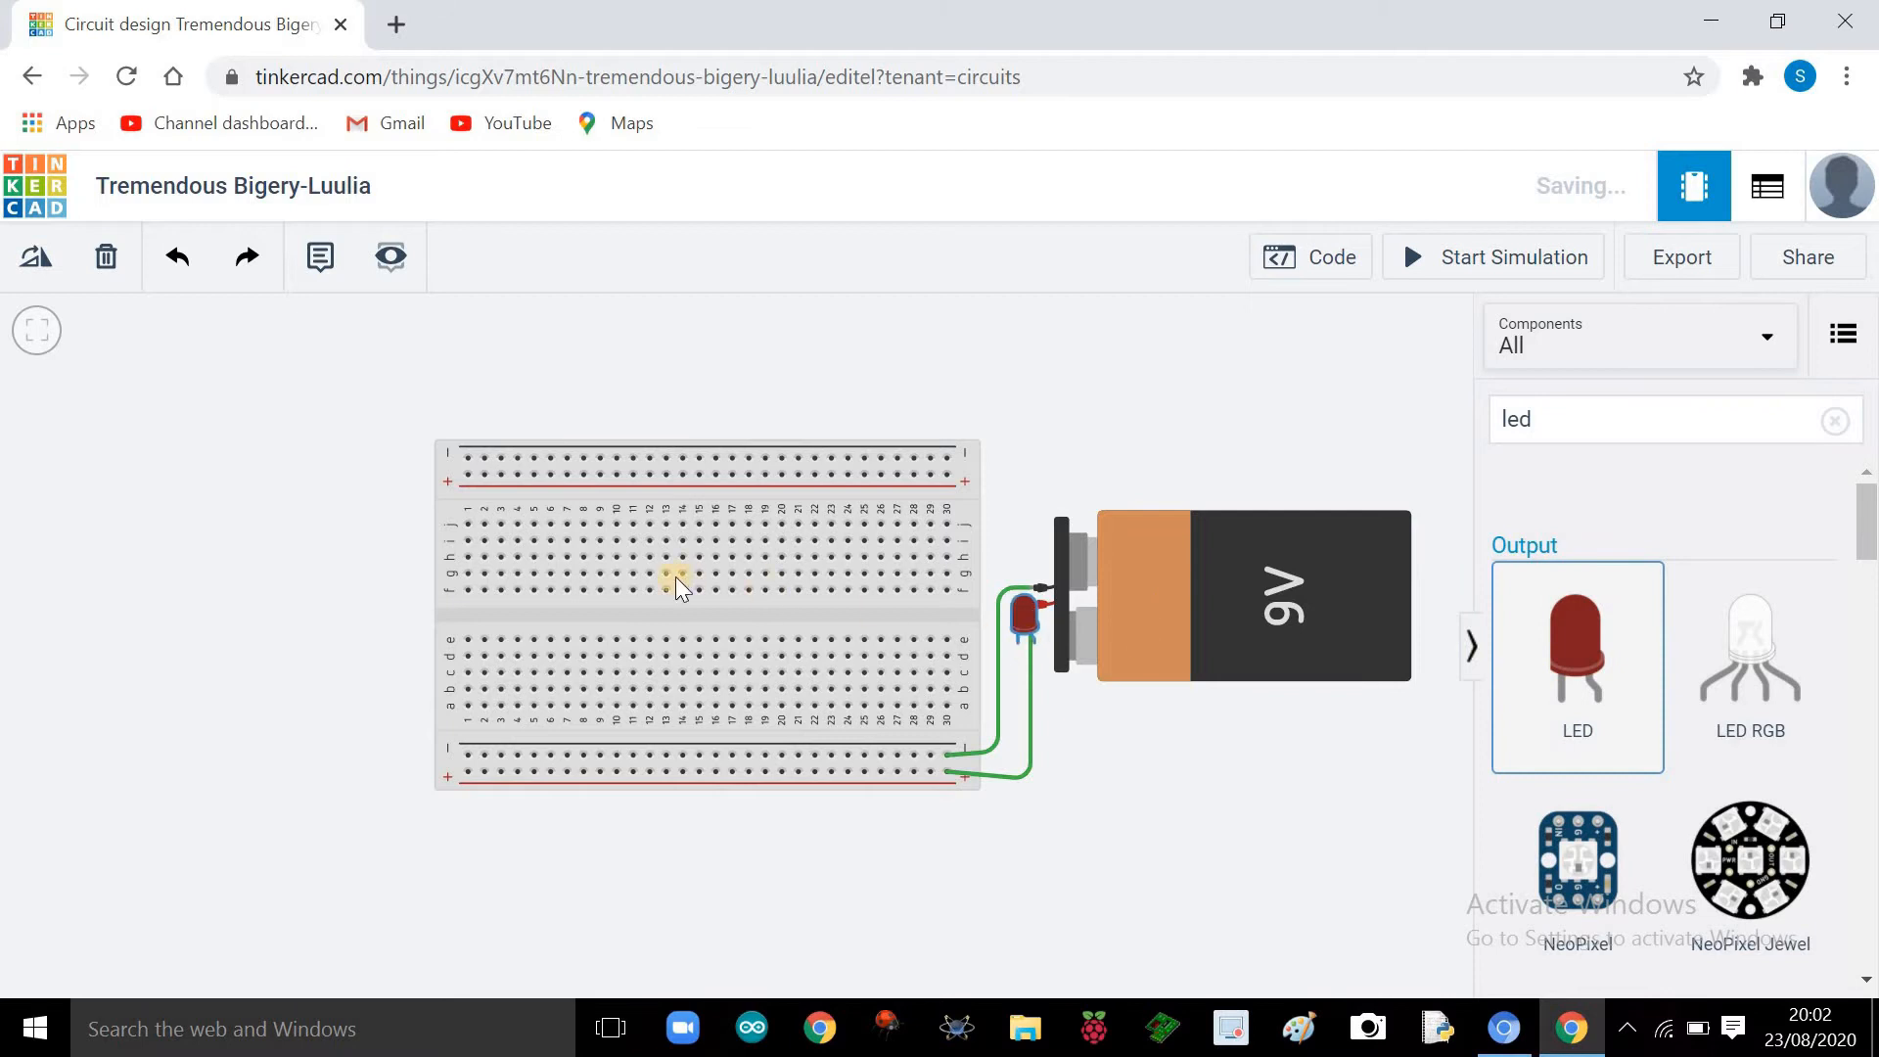
{"action": "left_click_drag", "start_coordinate": [675, 578], "coordinate": [769, 686]}
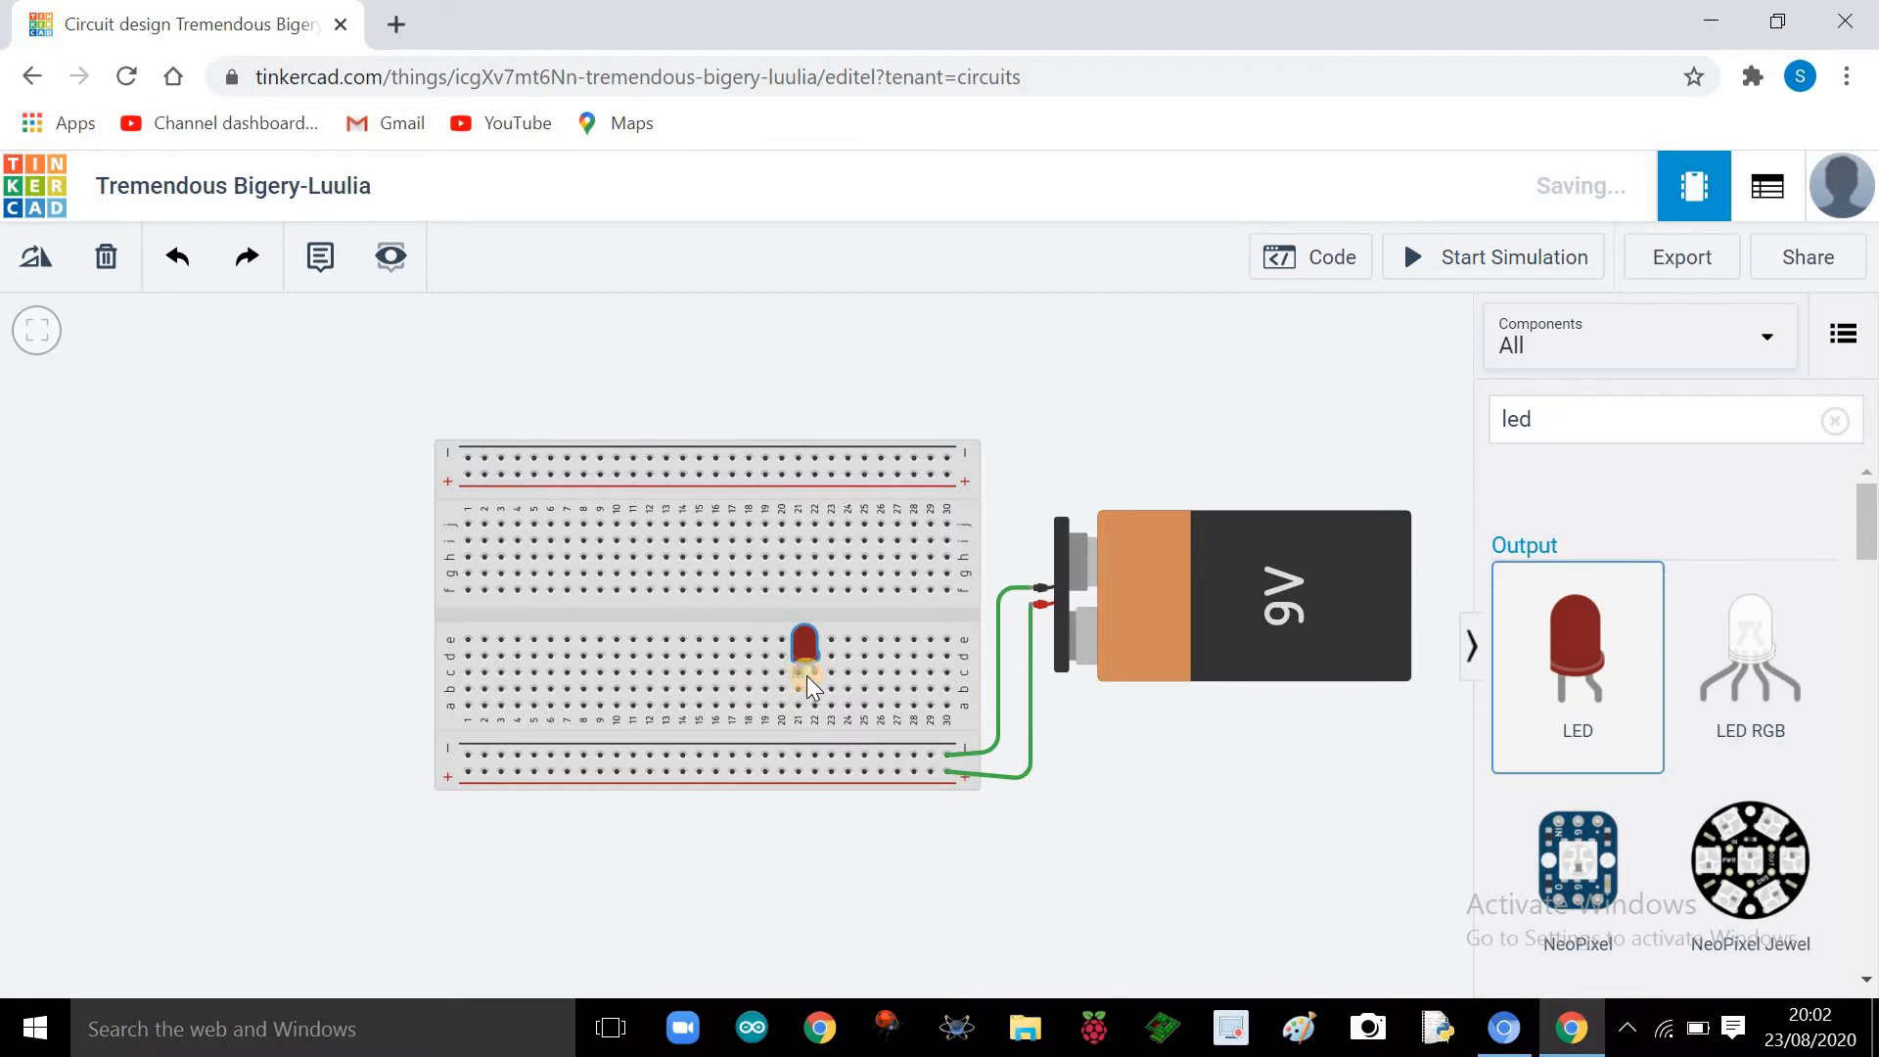
{"action": "left_click", "coordinate": [895, 824]}
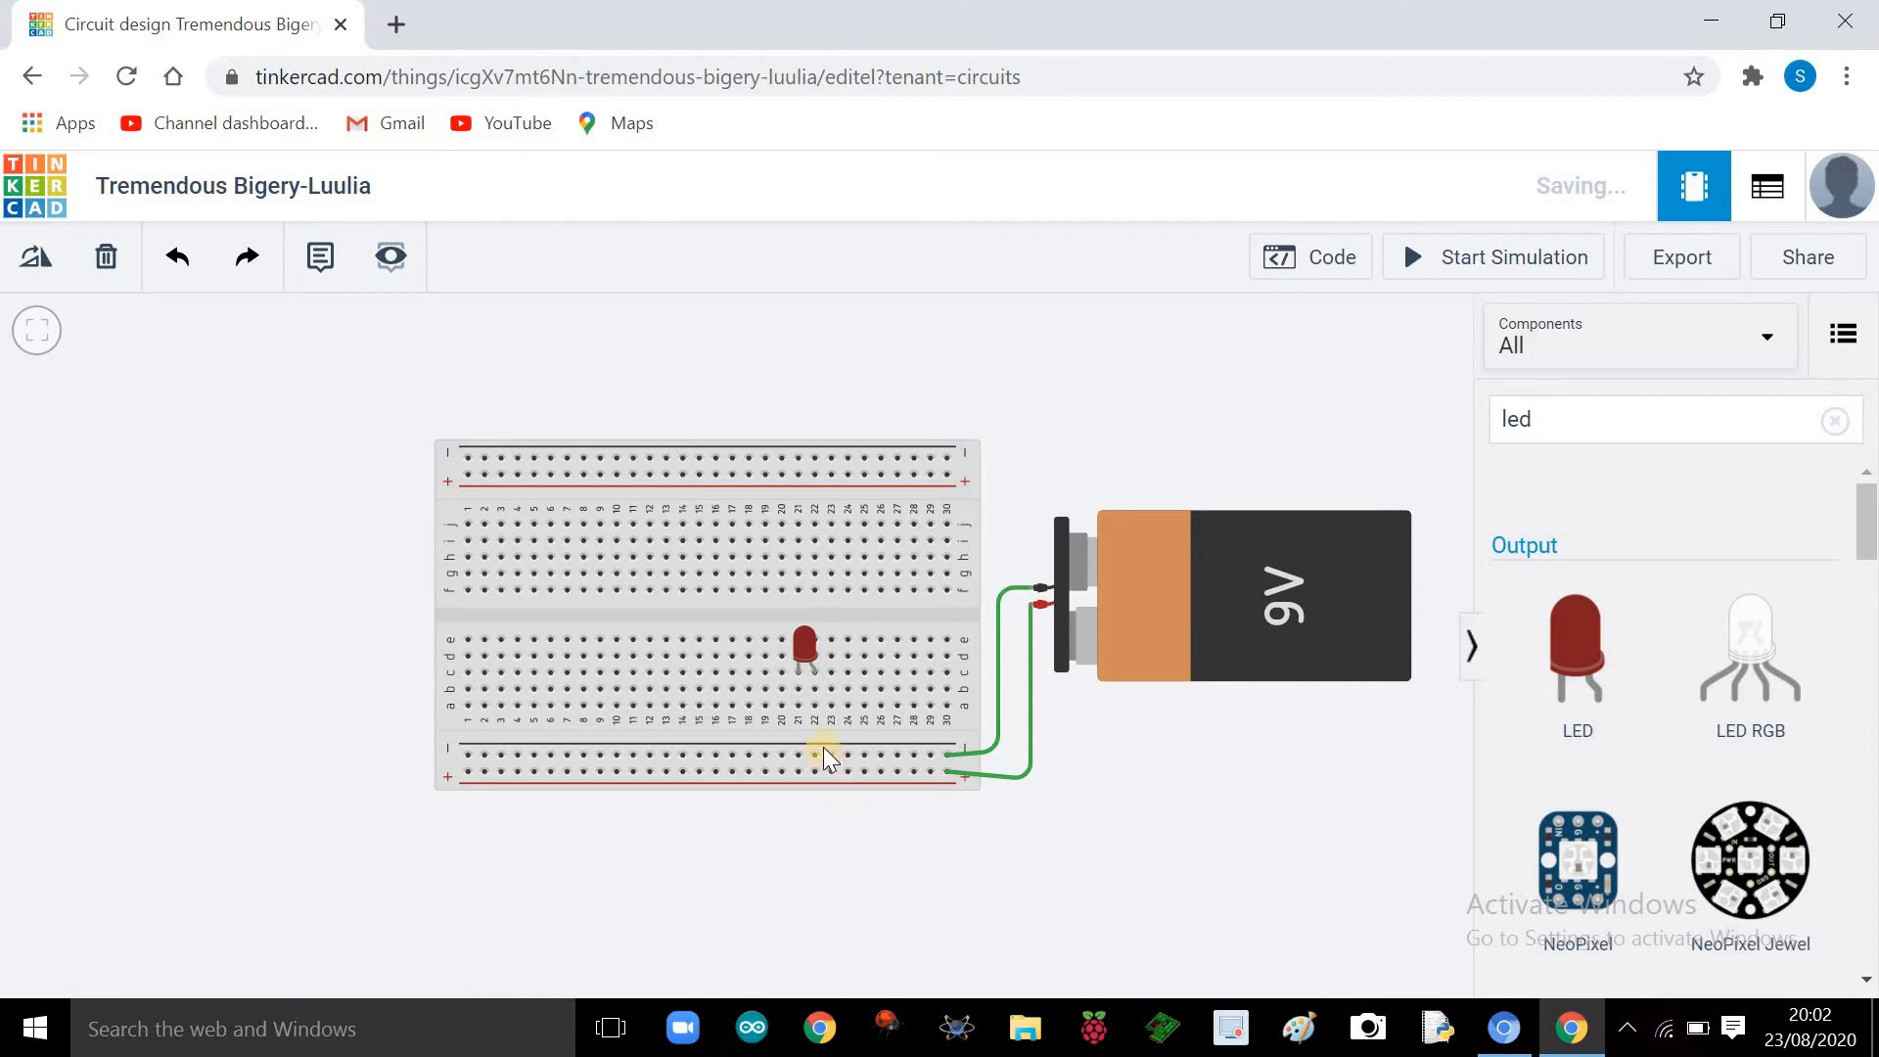
Step: Wire row a of column 21 to the lower negative rail and row a of column 22 to the lower positive rail
{"action": "left_click_drag", "start_coordinate": [798, 662], "coordinate": [799, 643]}
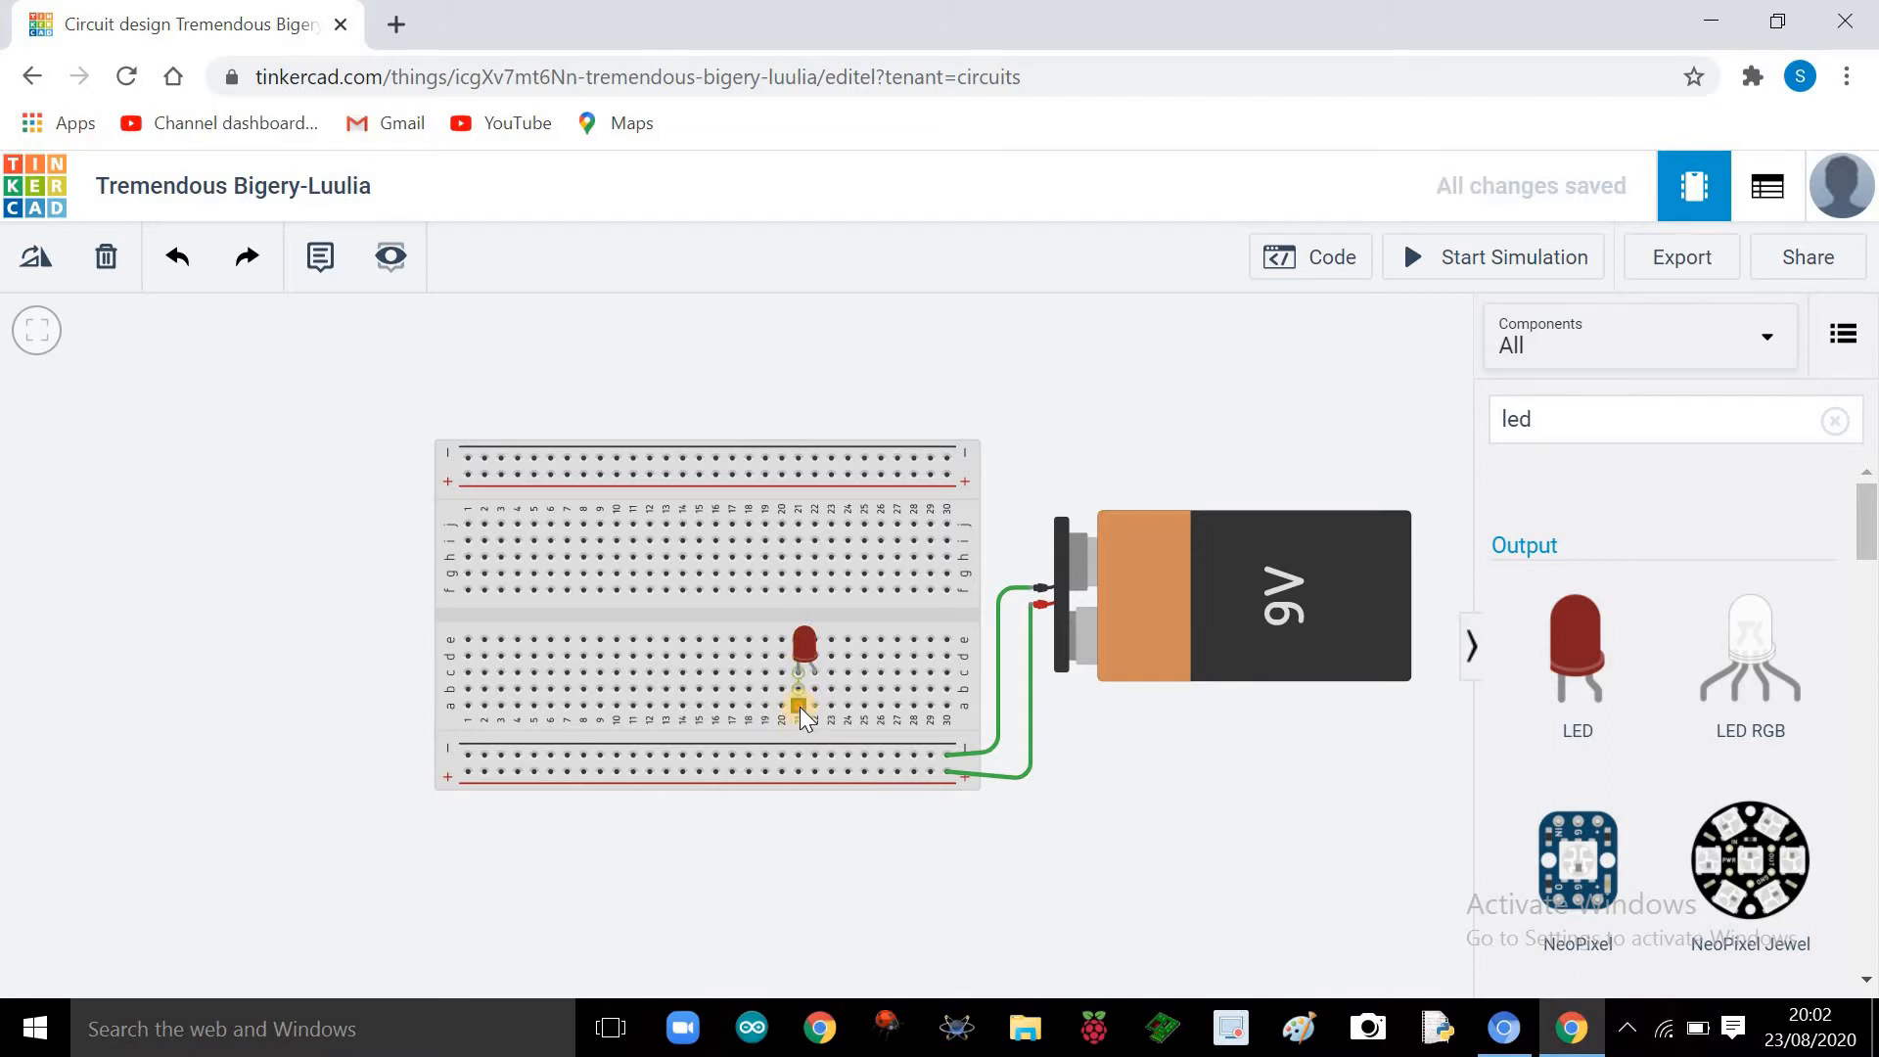
{"action": "left_click_drag", "start_coordinate": [801, 708], "coordinate": [799, 755]}
{"action": "left_click", "coordinate": [852, 862]}
{"action": "left_click_drag", "start_coordinate": [814, 704], "coordinate": [816, 771]}
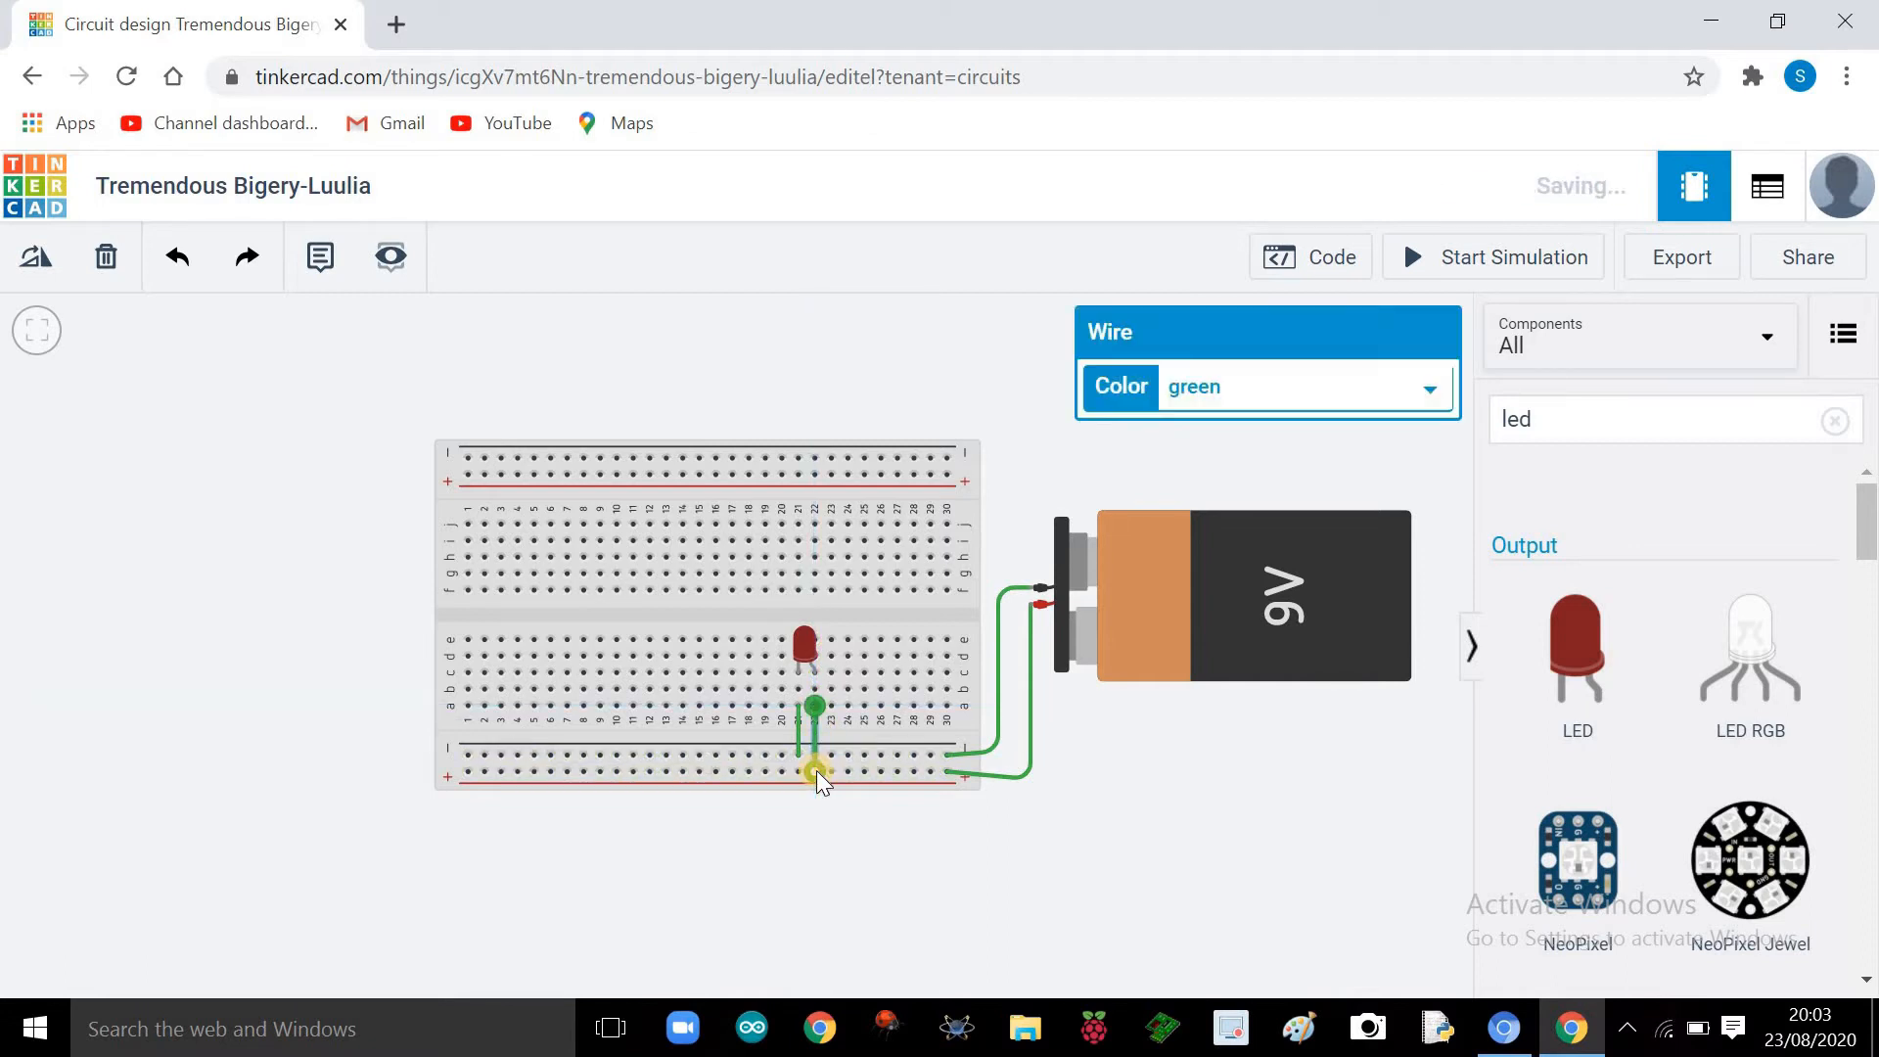
Step: Simulate the LED circuit twice, examining the LED close up and in the full view, and stop the simulation each time
{"action": "left_click", "coordinate": [865, 823]}
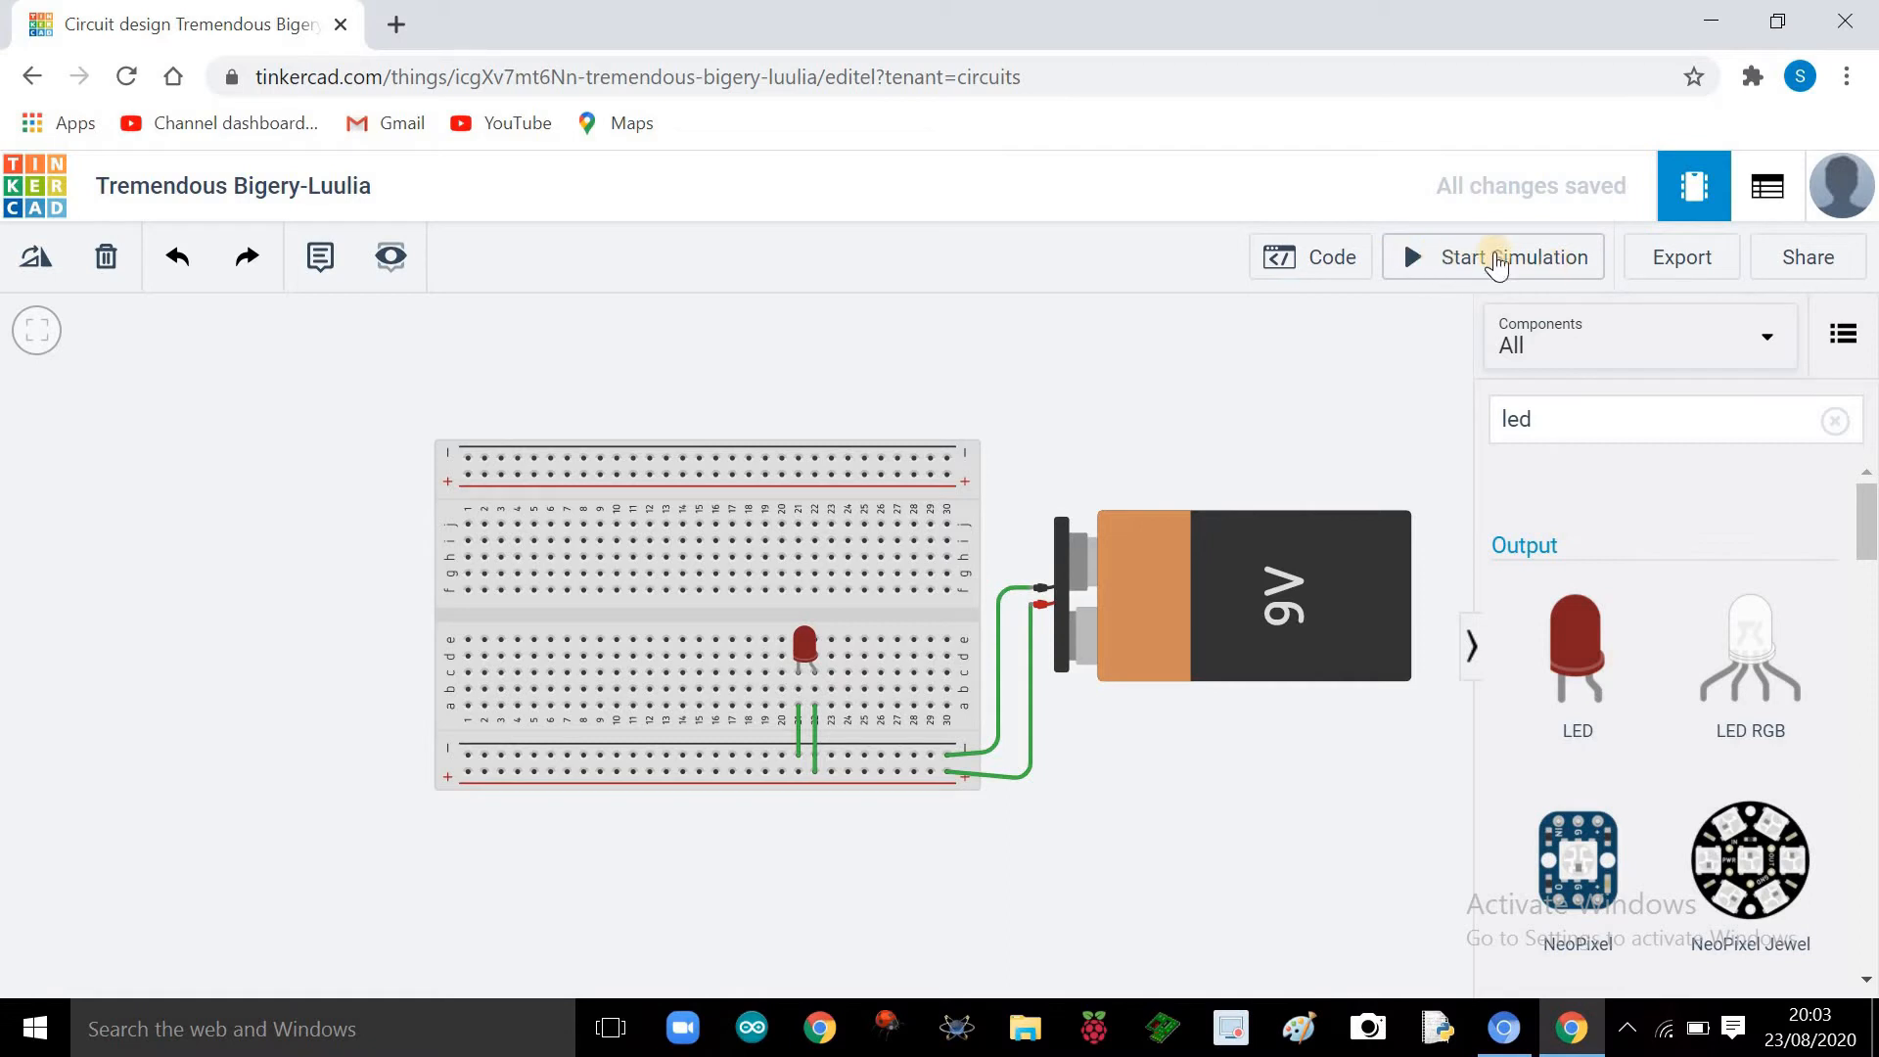
{"action": "left_click", "coordinate": [1448, 262]}
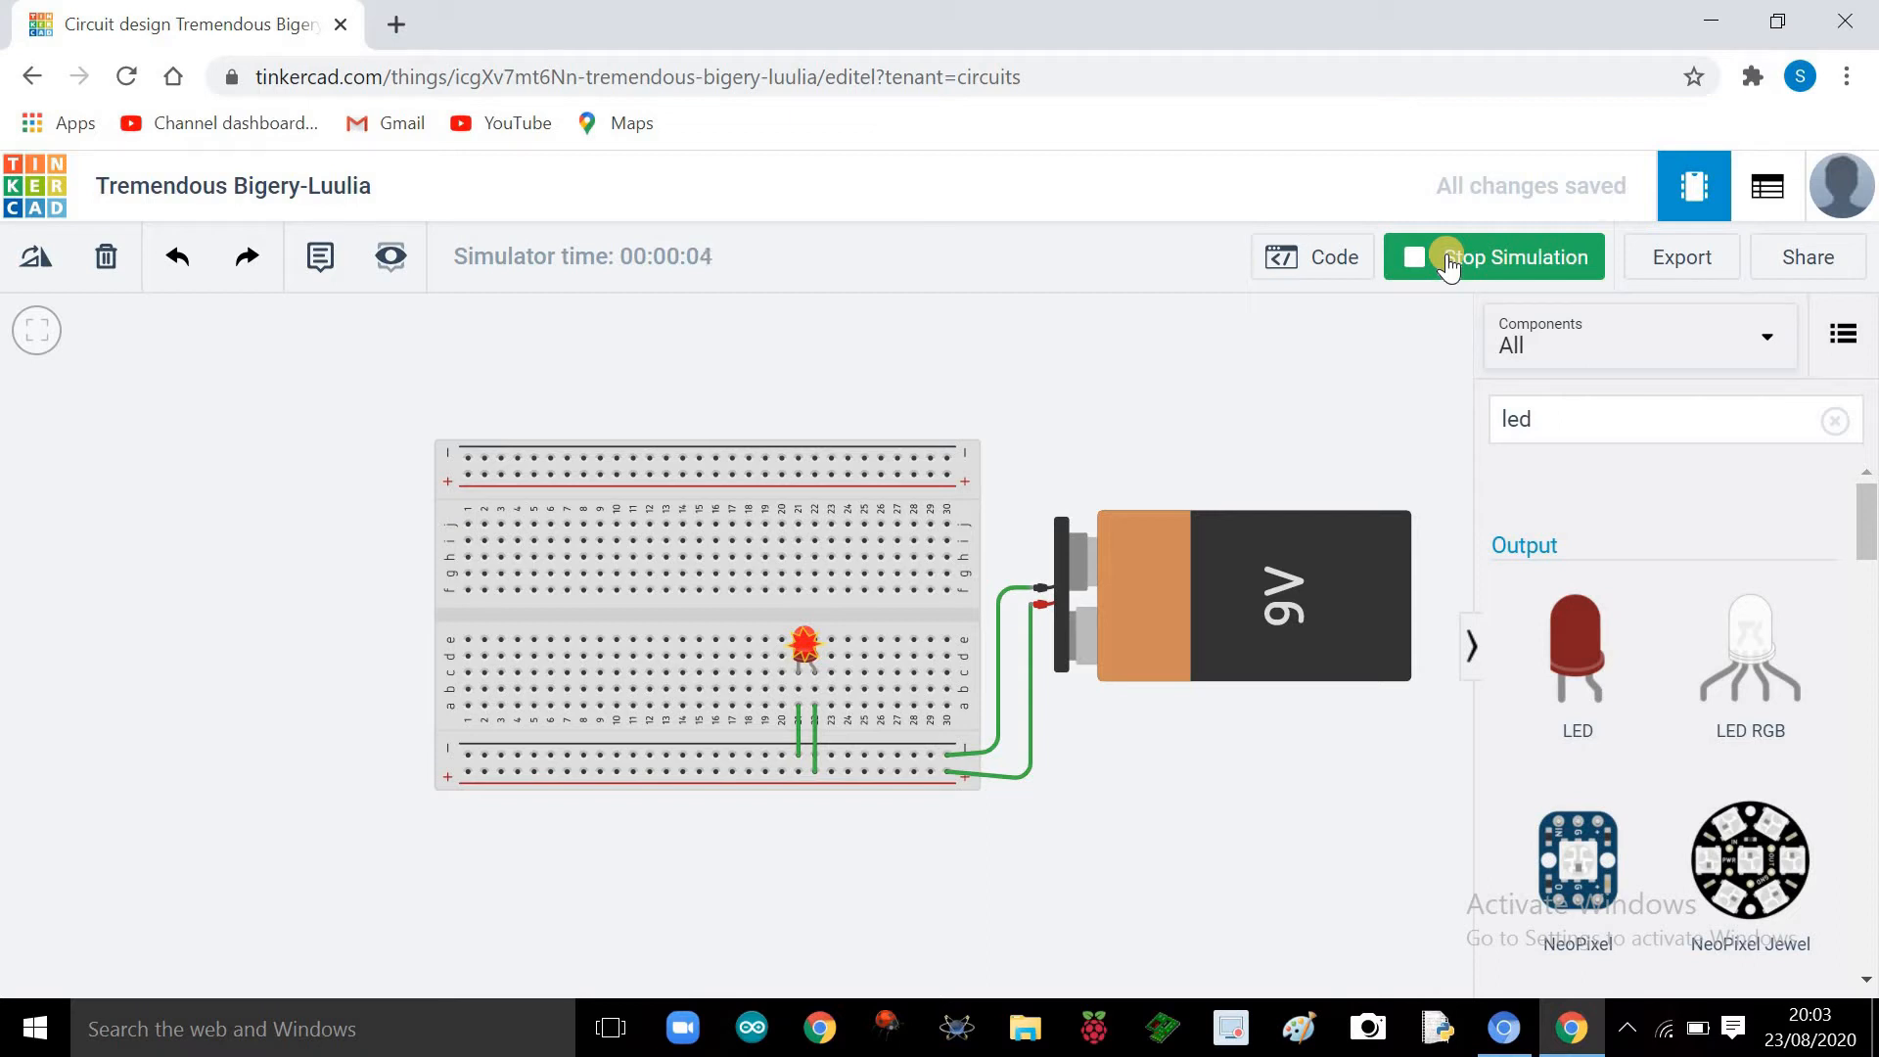
{"action": "scroll", "coordinate": [1449, 264], "scroll_direction": "up", "scroll_amount": 5}
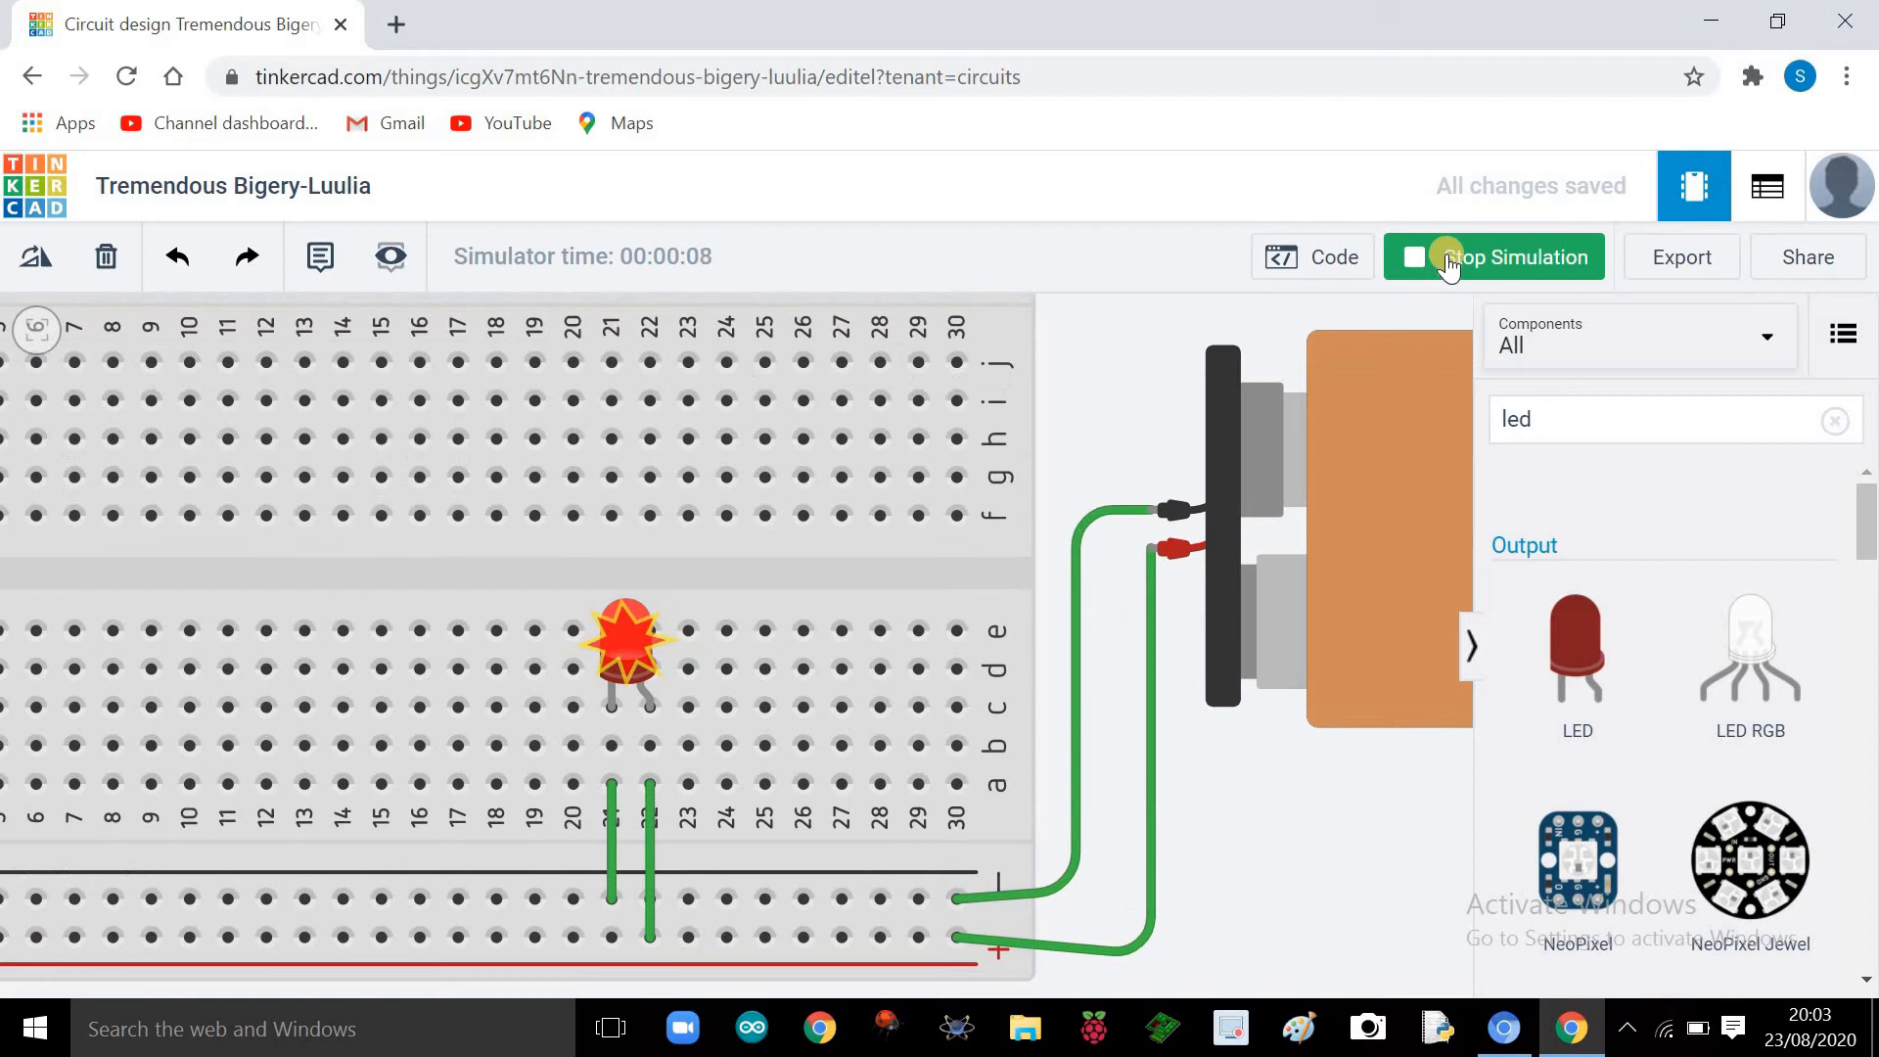
{"action": "left_click", "coordinate": [1450, 262]}
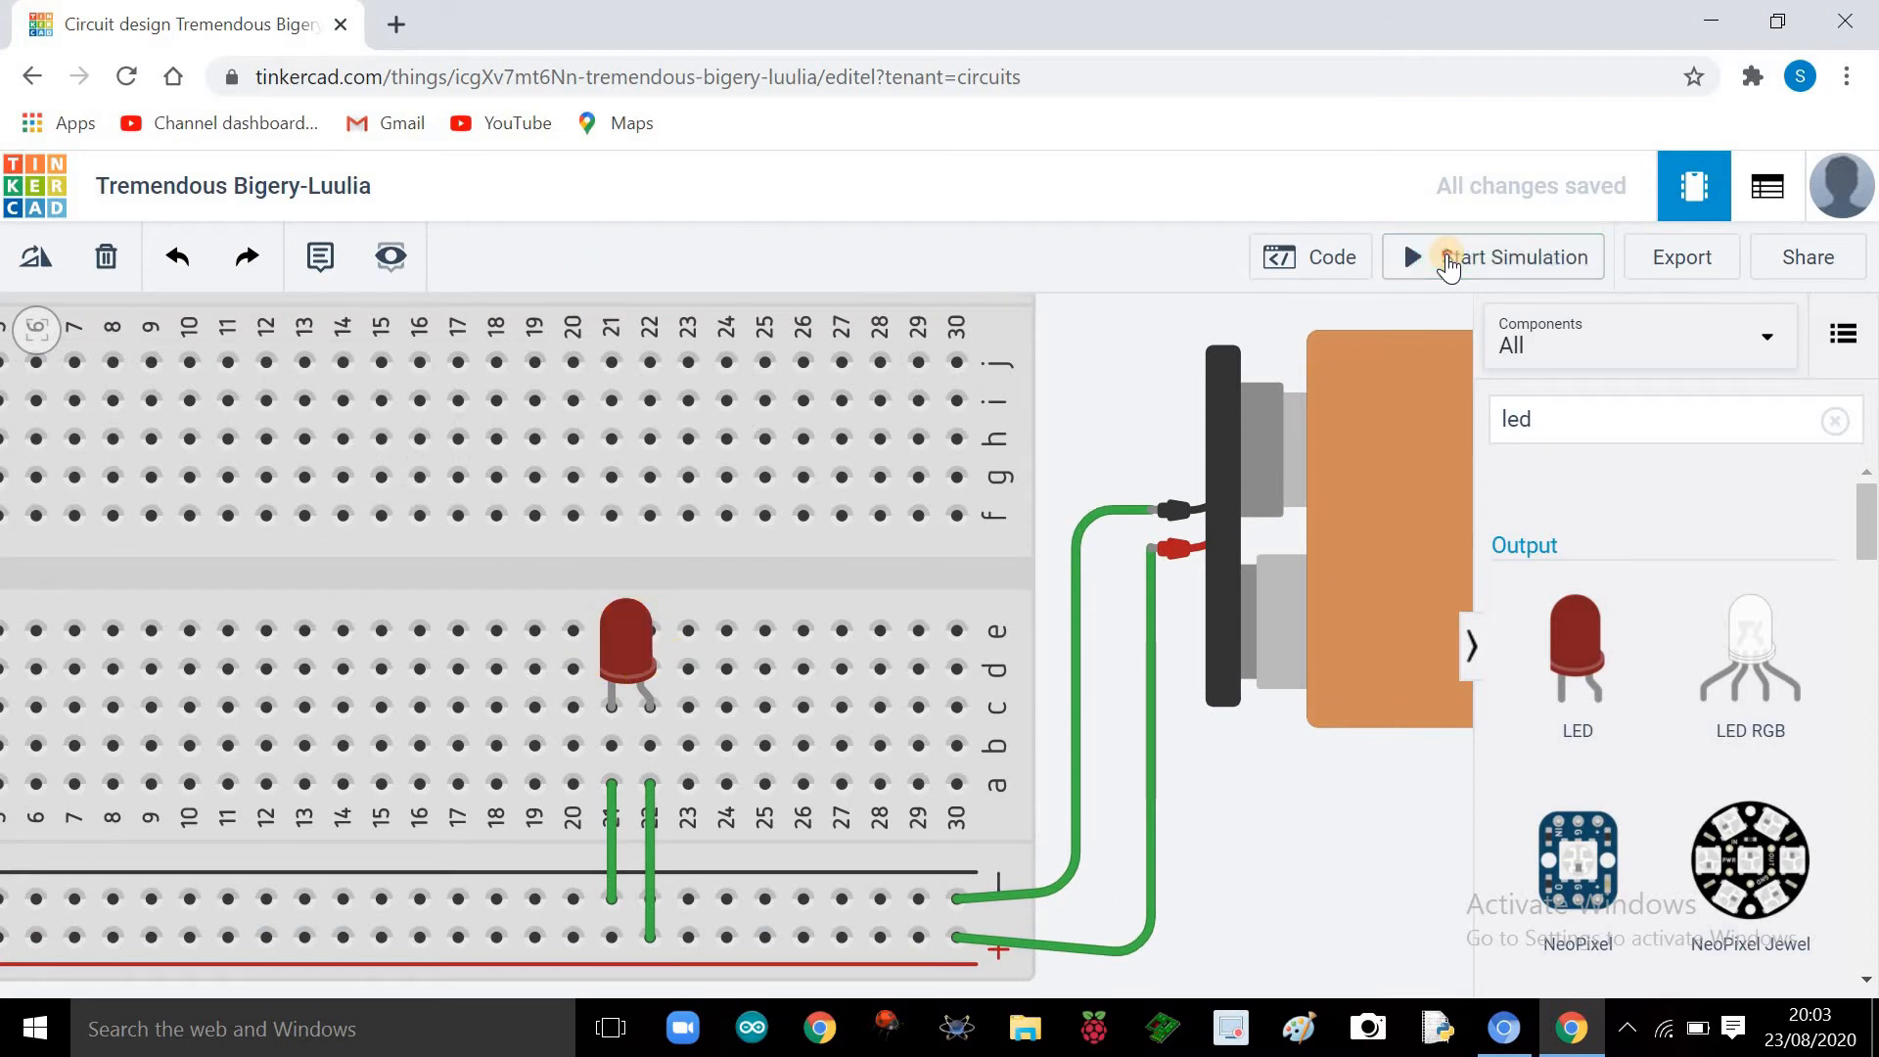
{"action": "left_click", "coordinate": [1450, 260]}
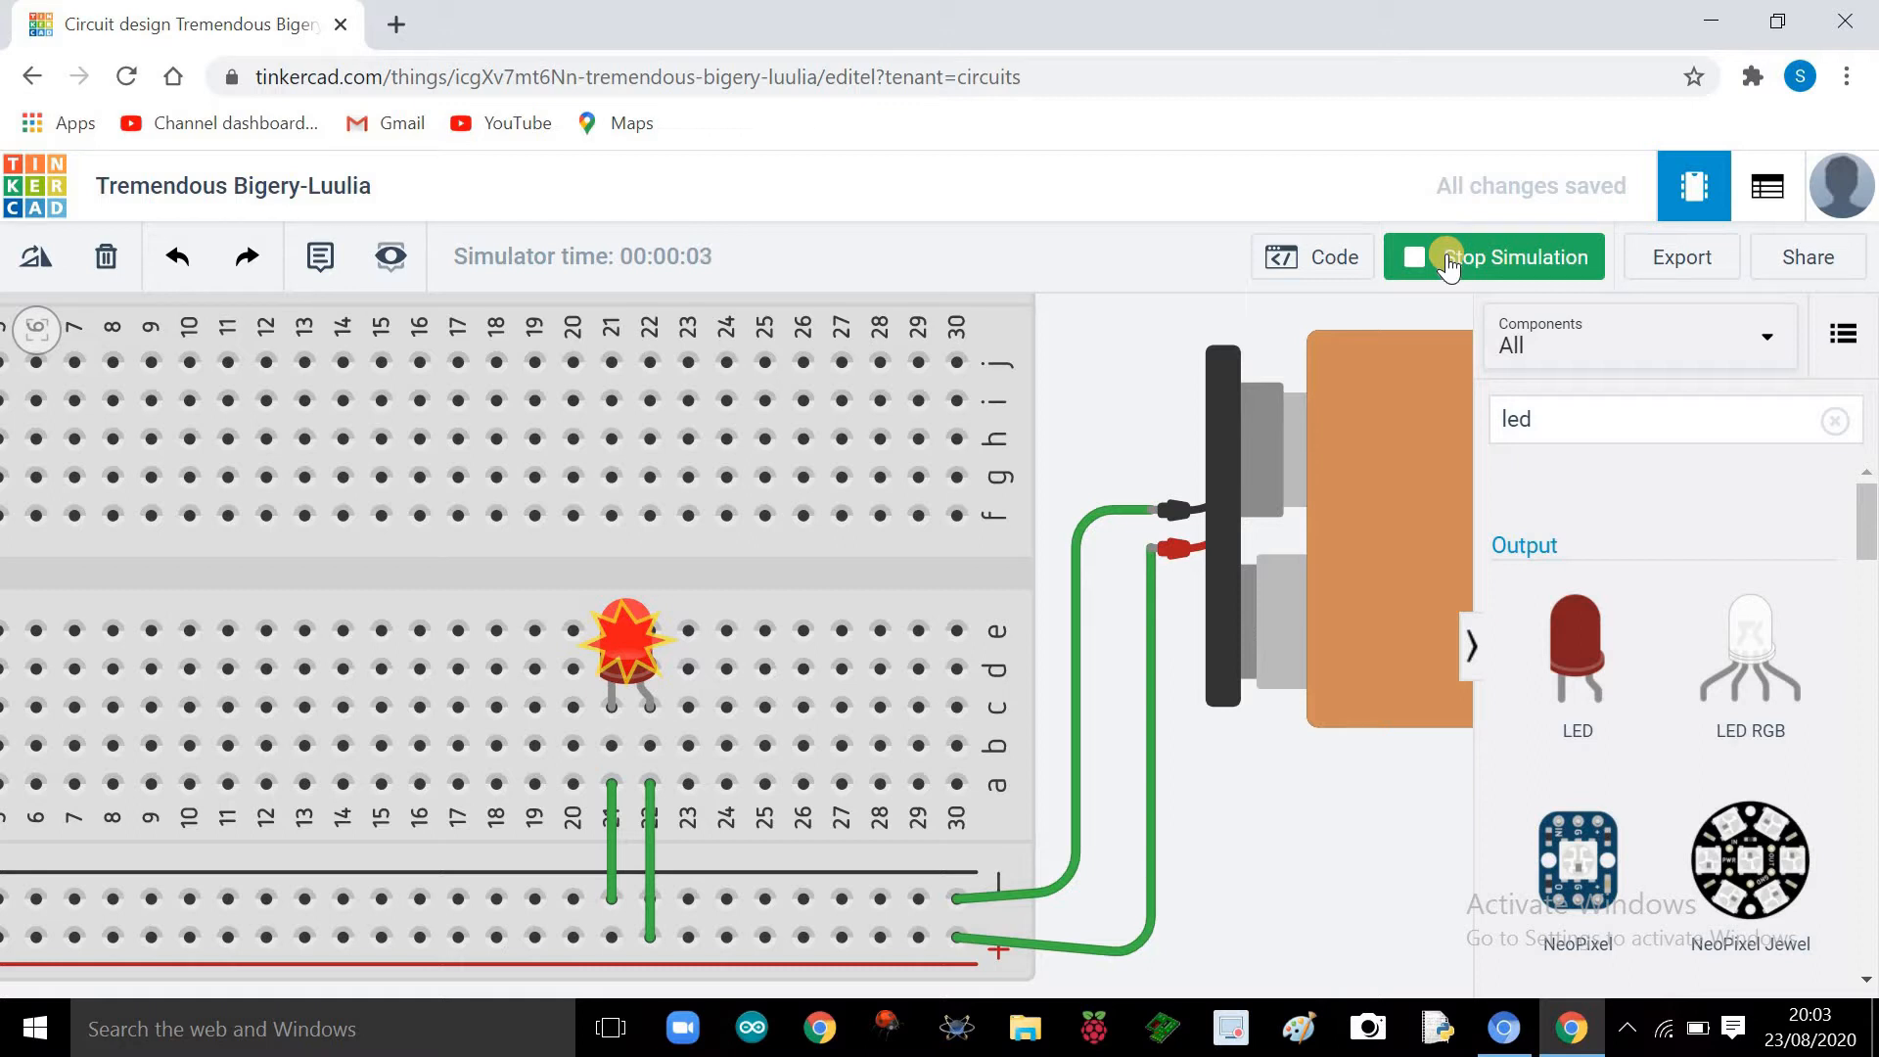
{"action": "key", "text": "f"}
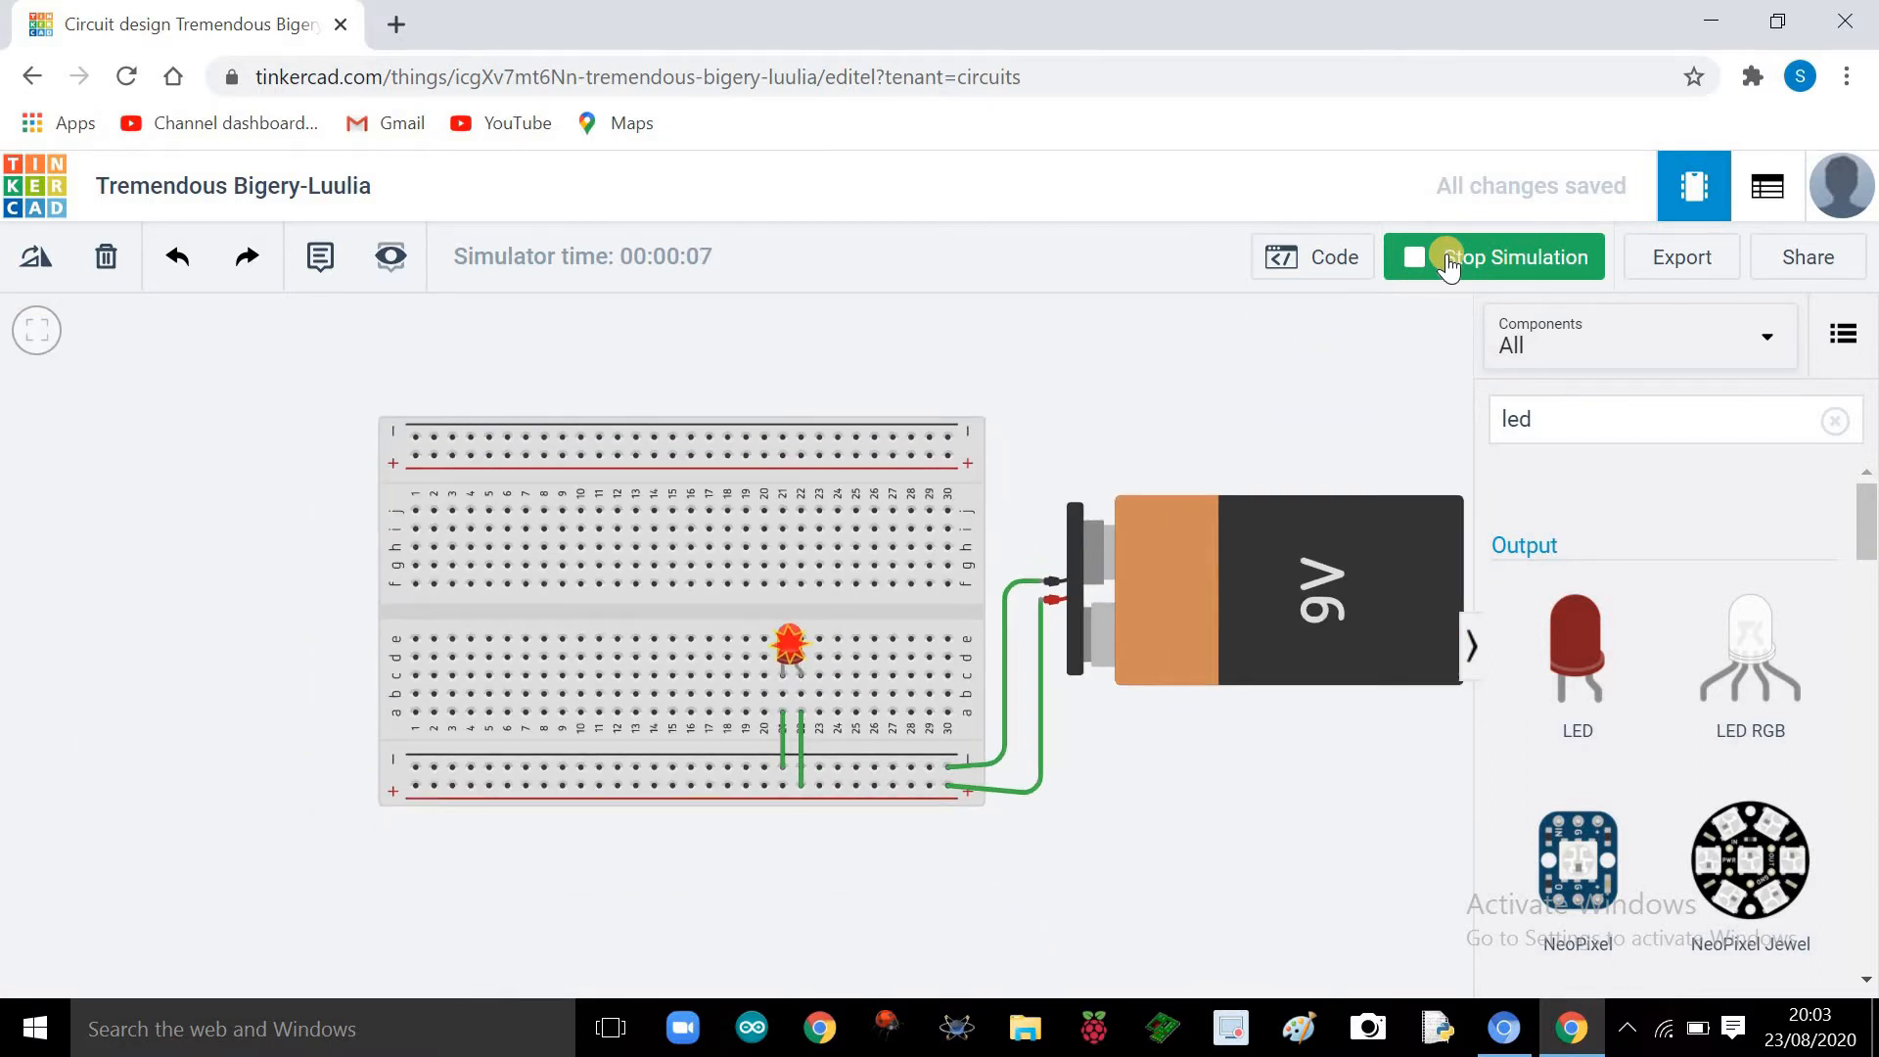
{"action": "left_click", "coordinate": [1449, 260]}
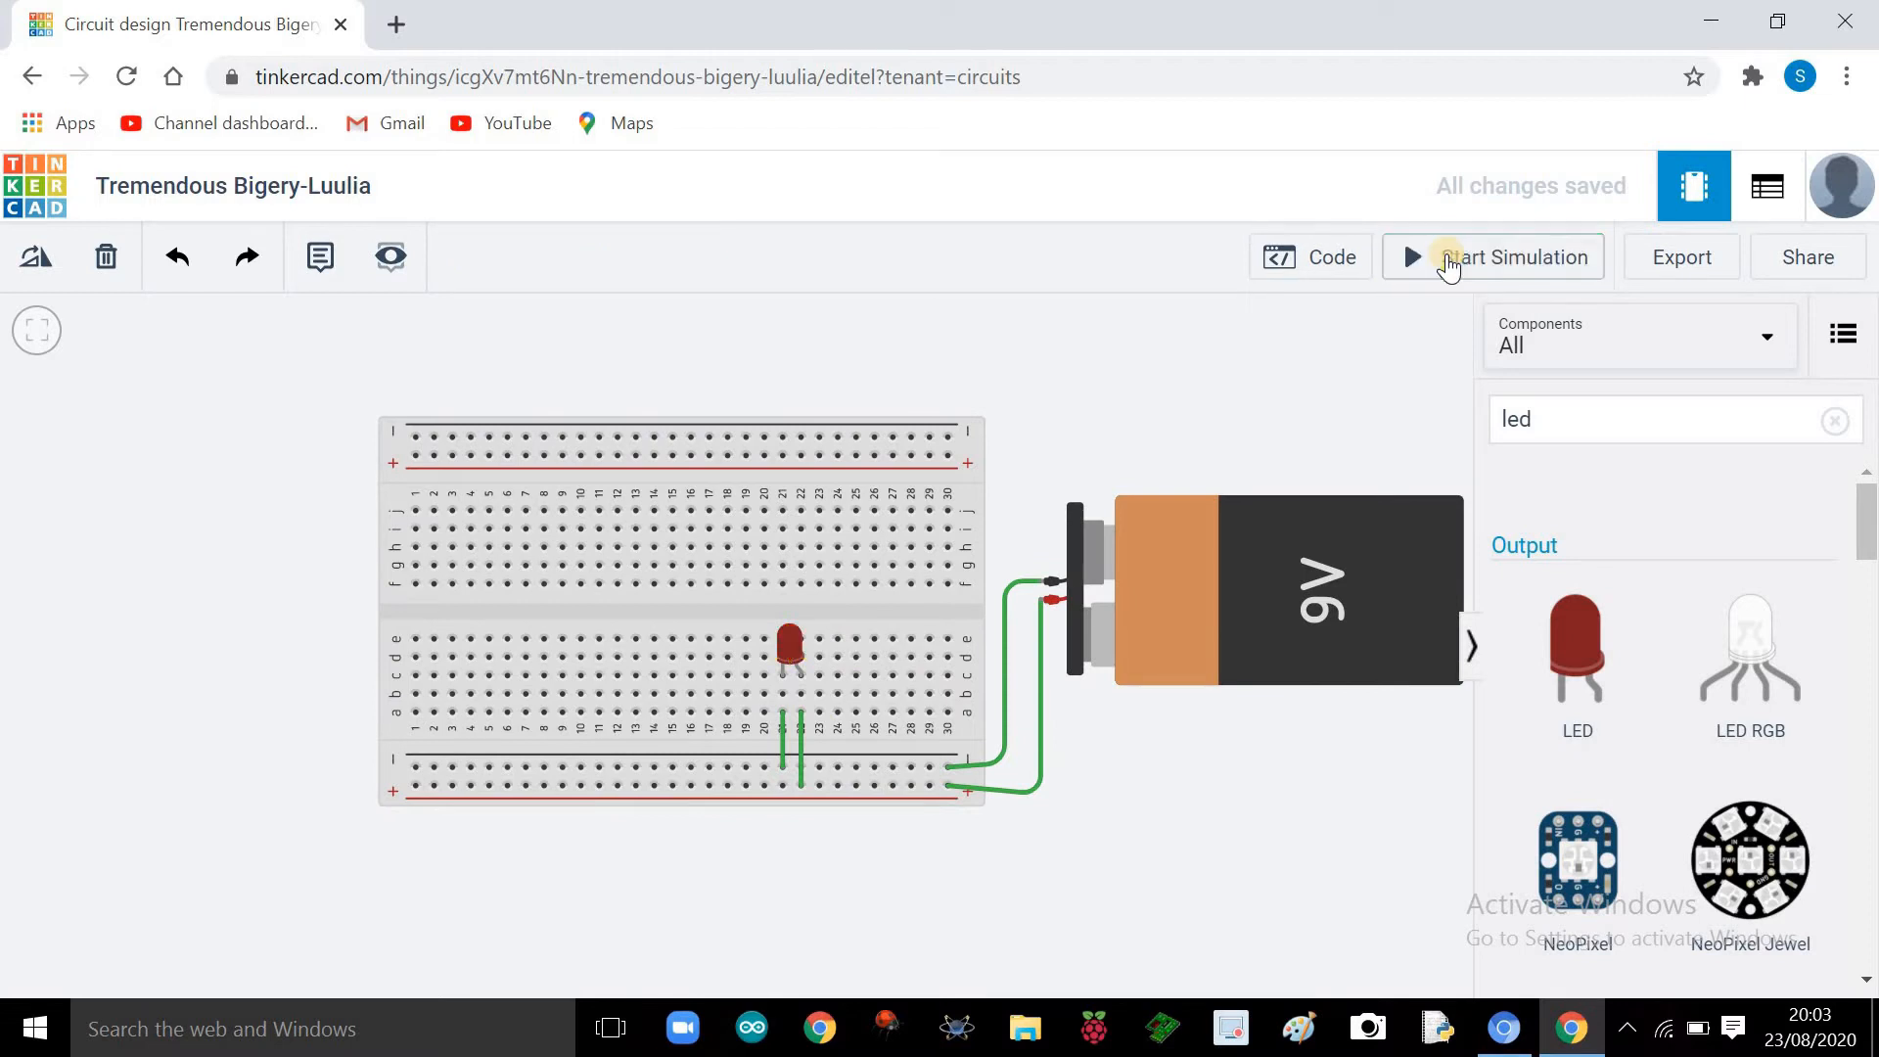
Step: Delete the 9V battery, the small breadboard and the LED to empty the workplane
{"action": "left_click", "coordinate": [1257, 605]}
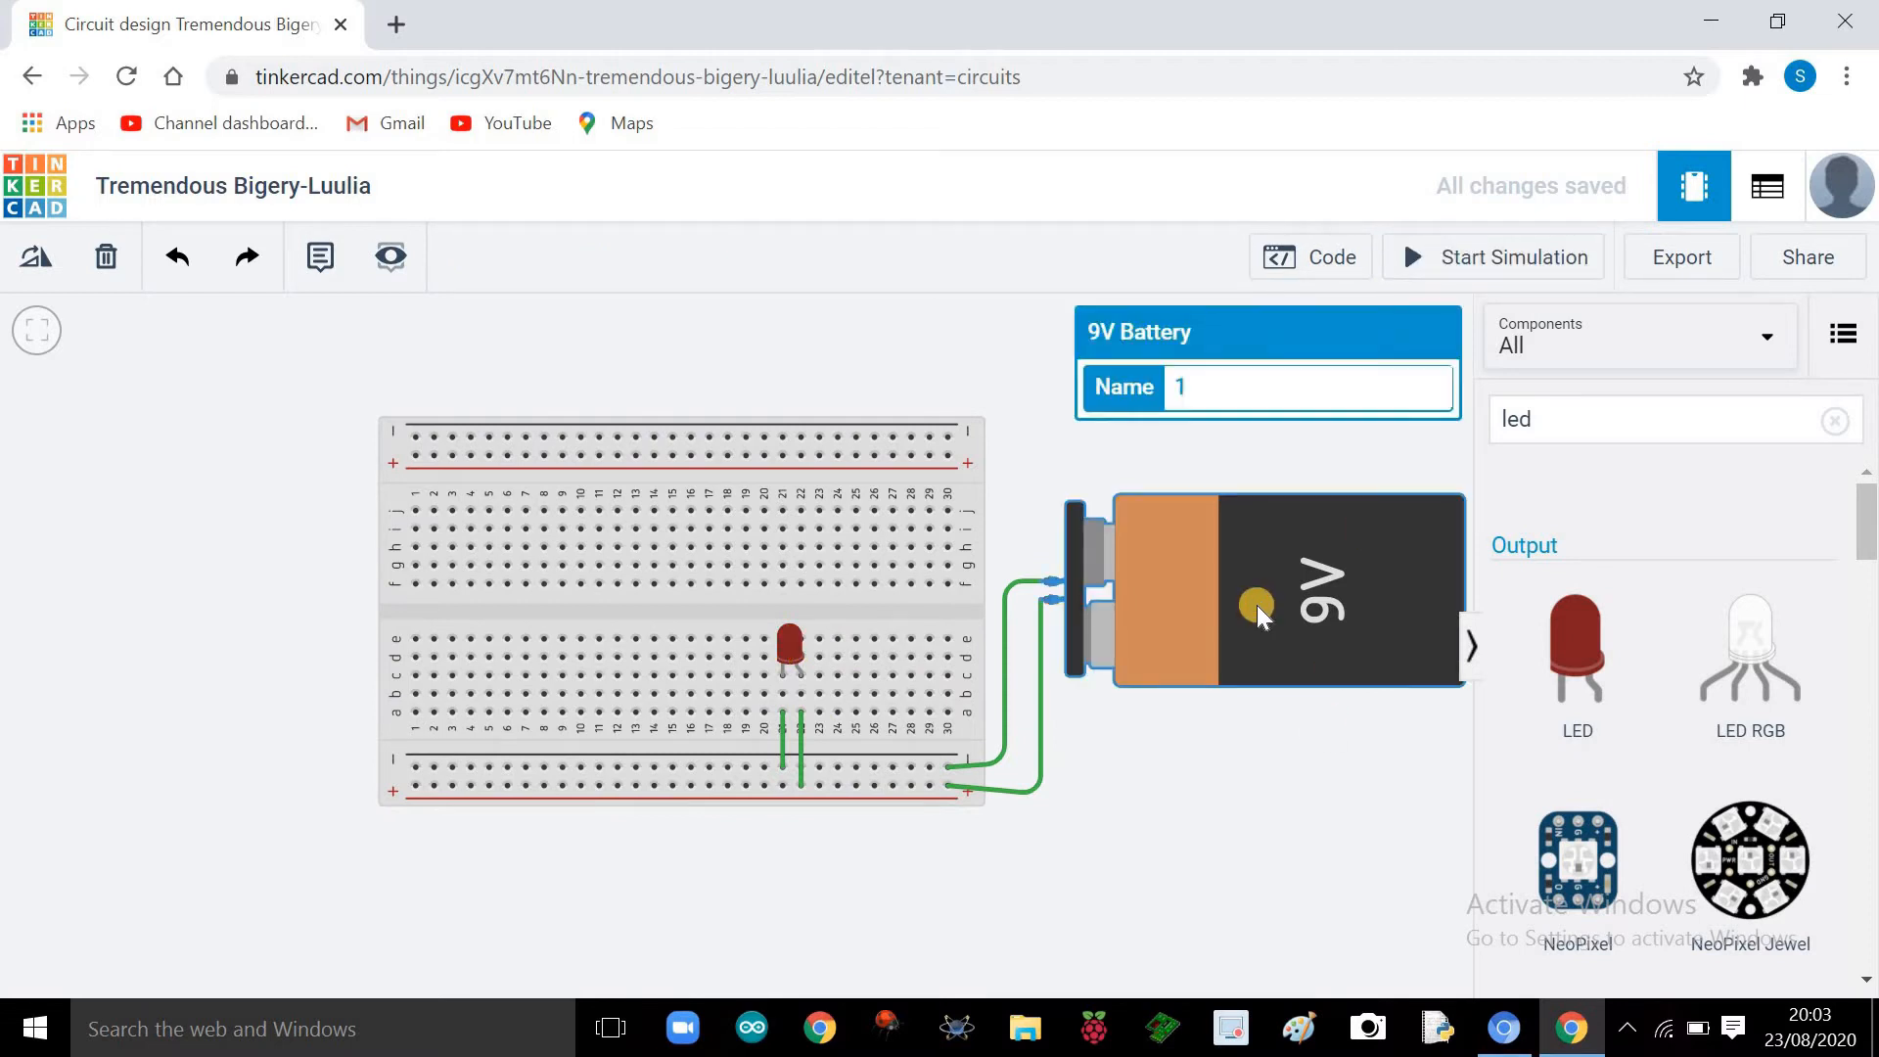
{"action": "key", "text": "Delete"}
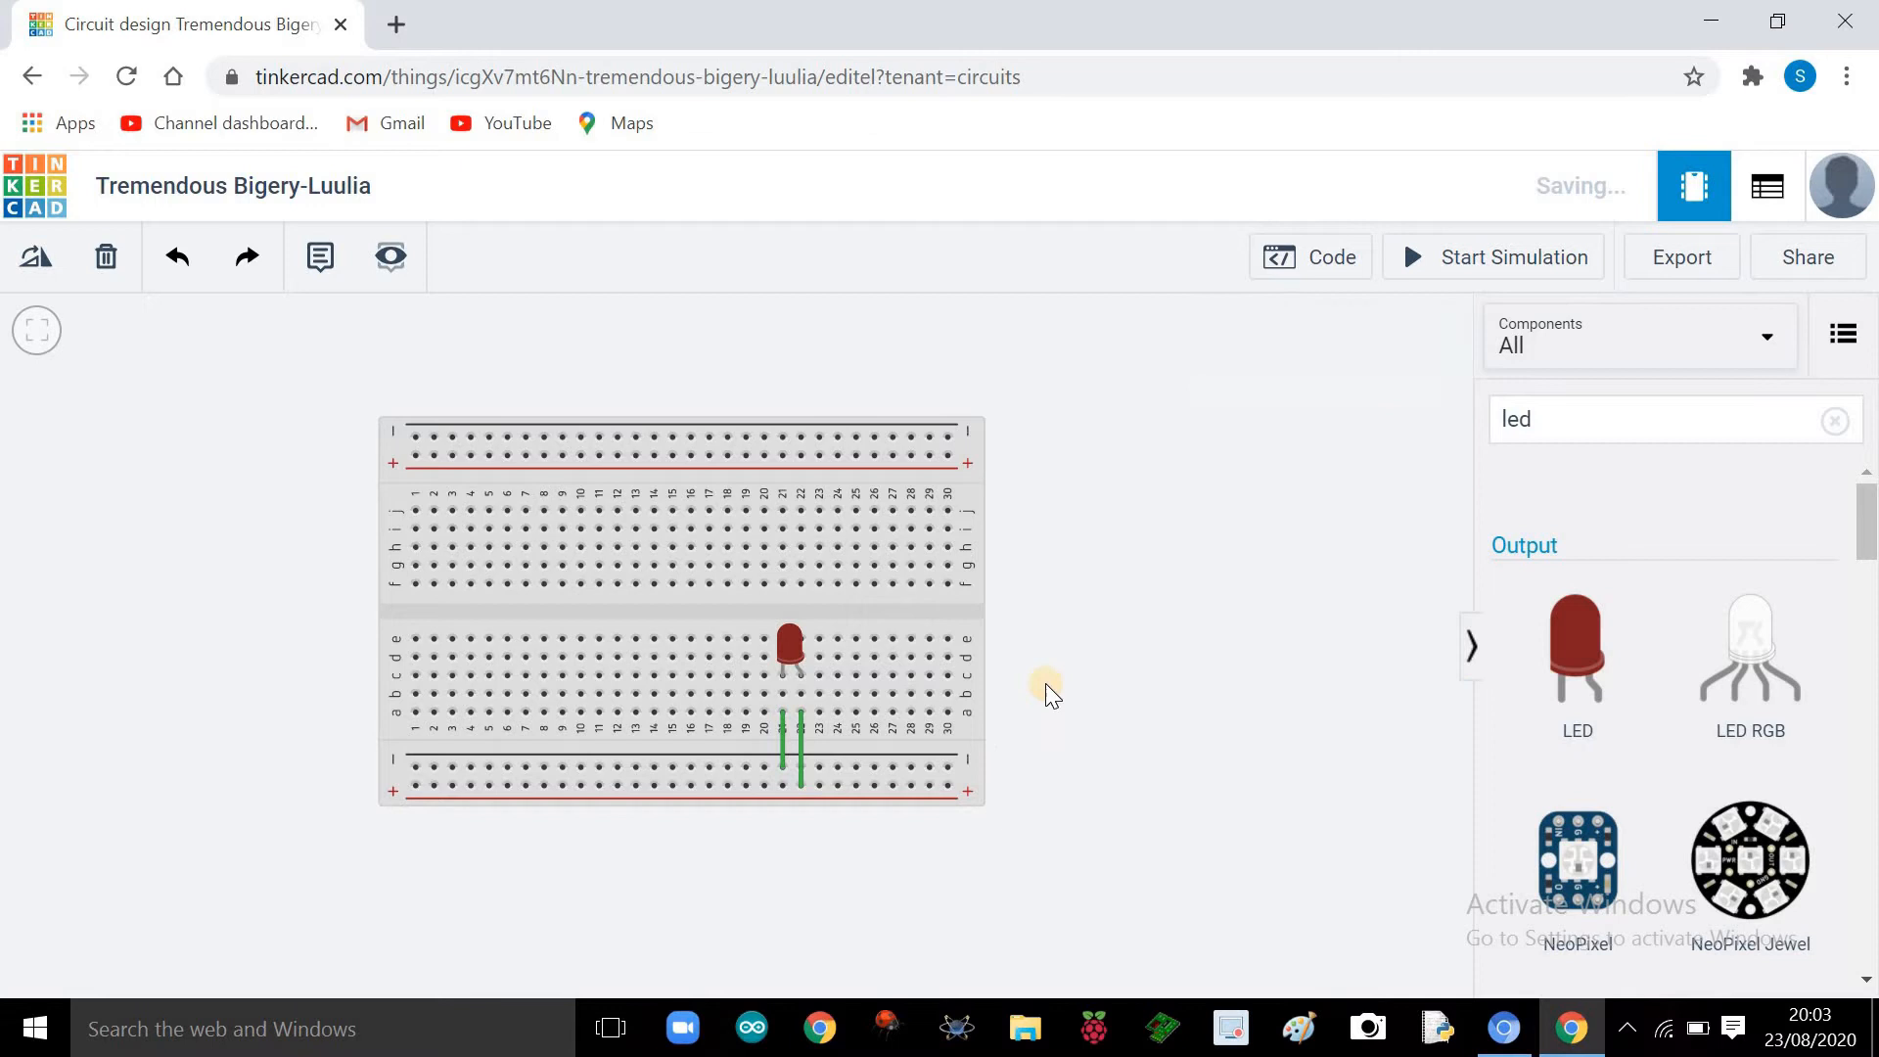
{"action": "left_click", "coordinate": [670, 614]}
{"action": "key", "text": "Delete"}
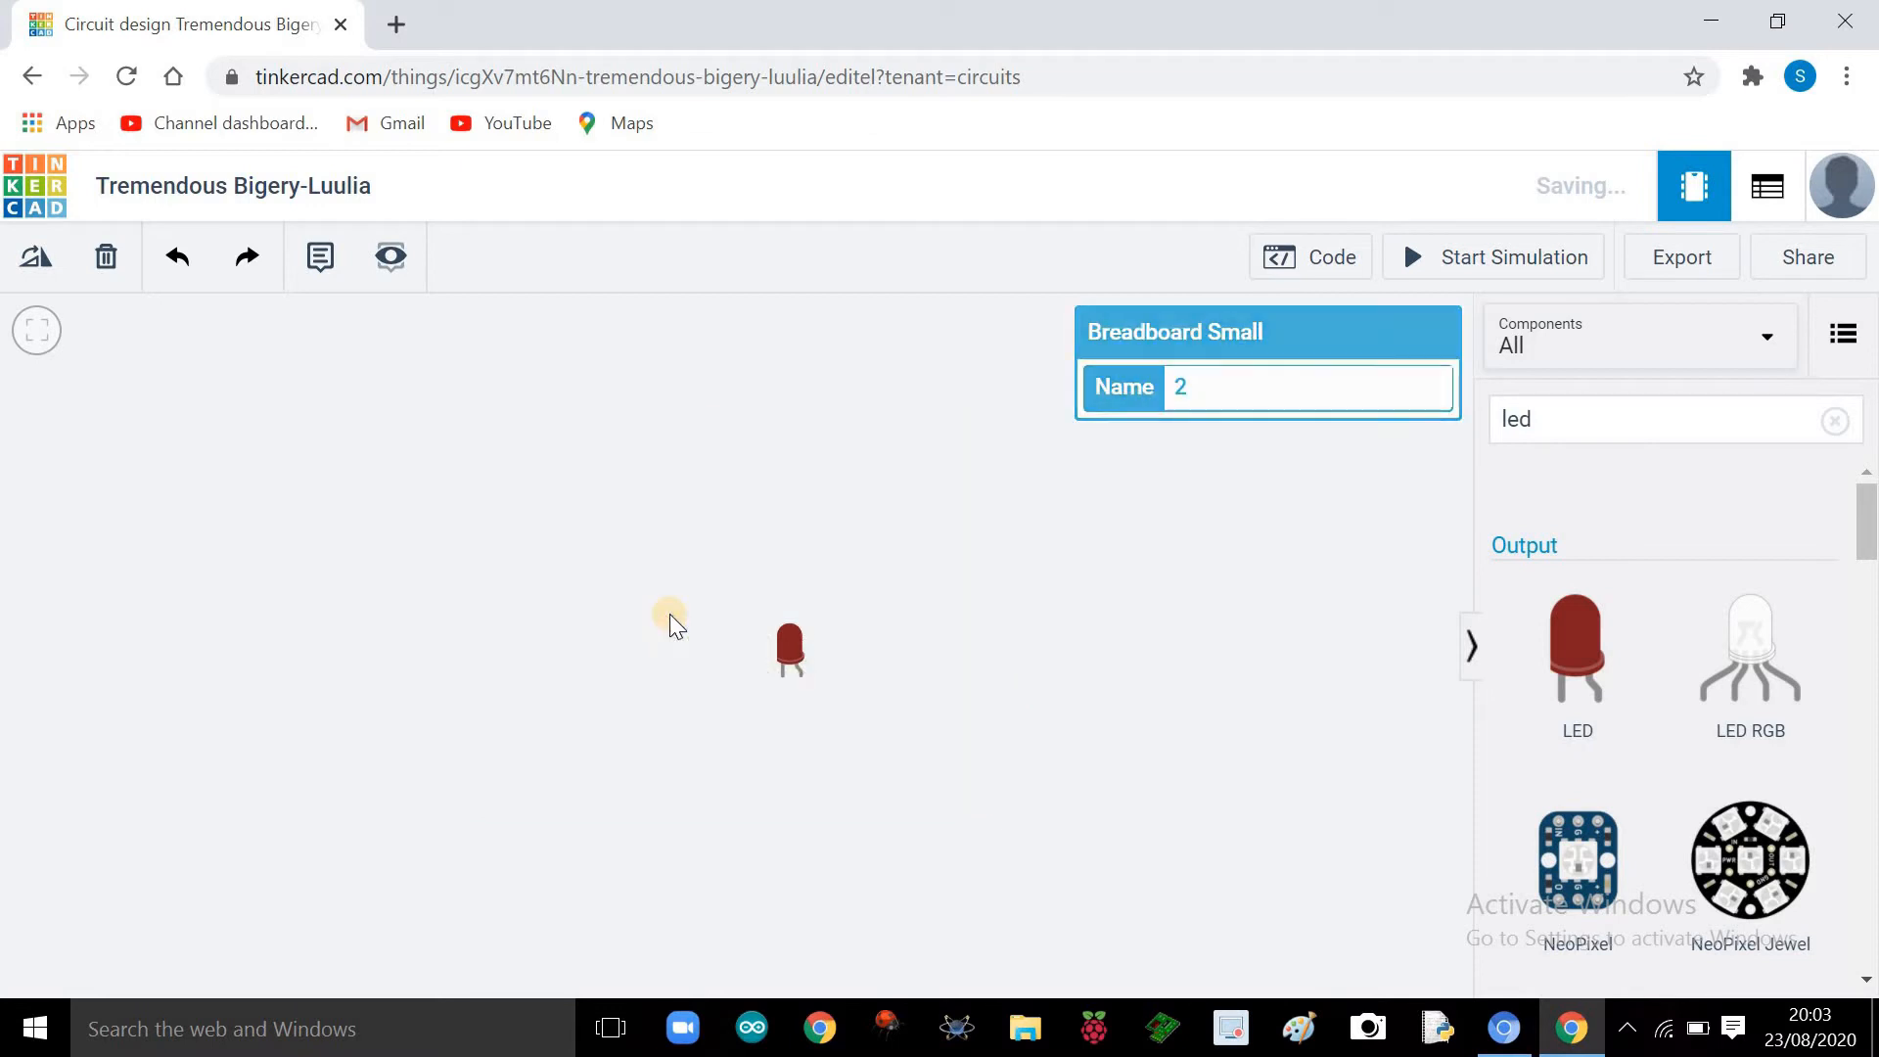
{"action": "left_click", "coordinate": [791, 632]}
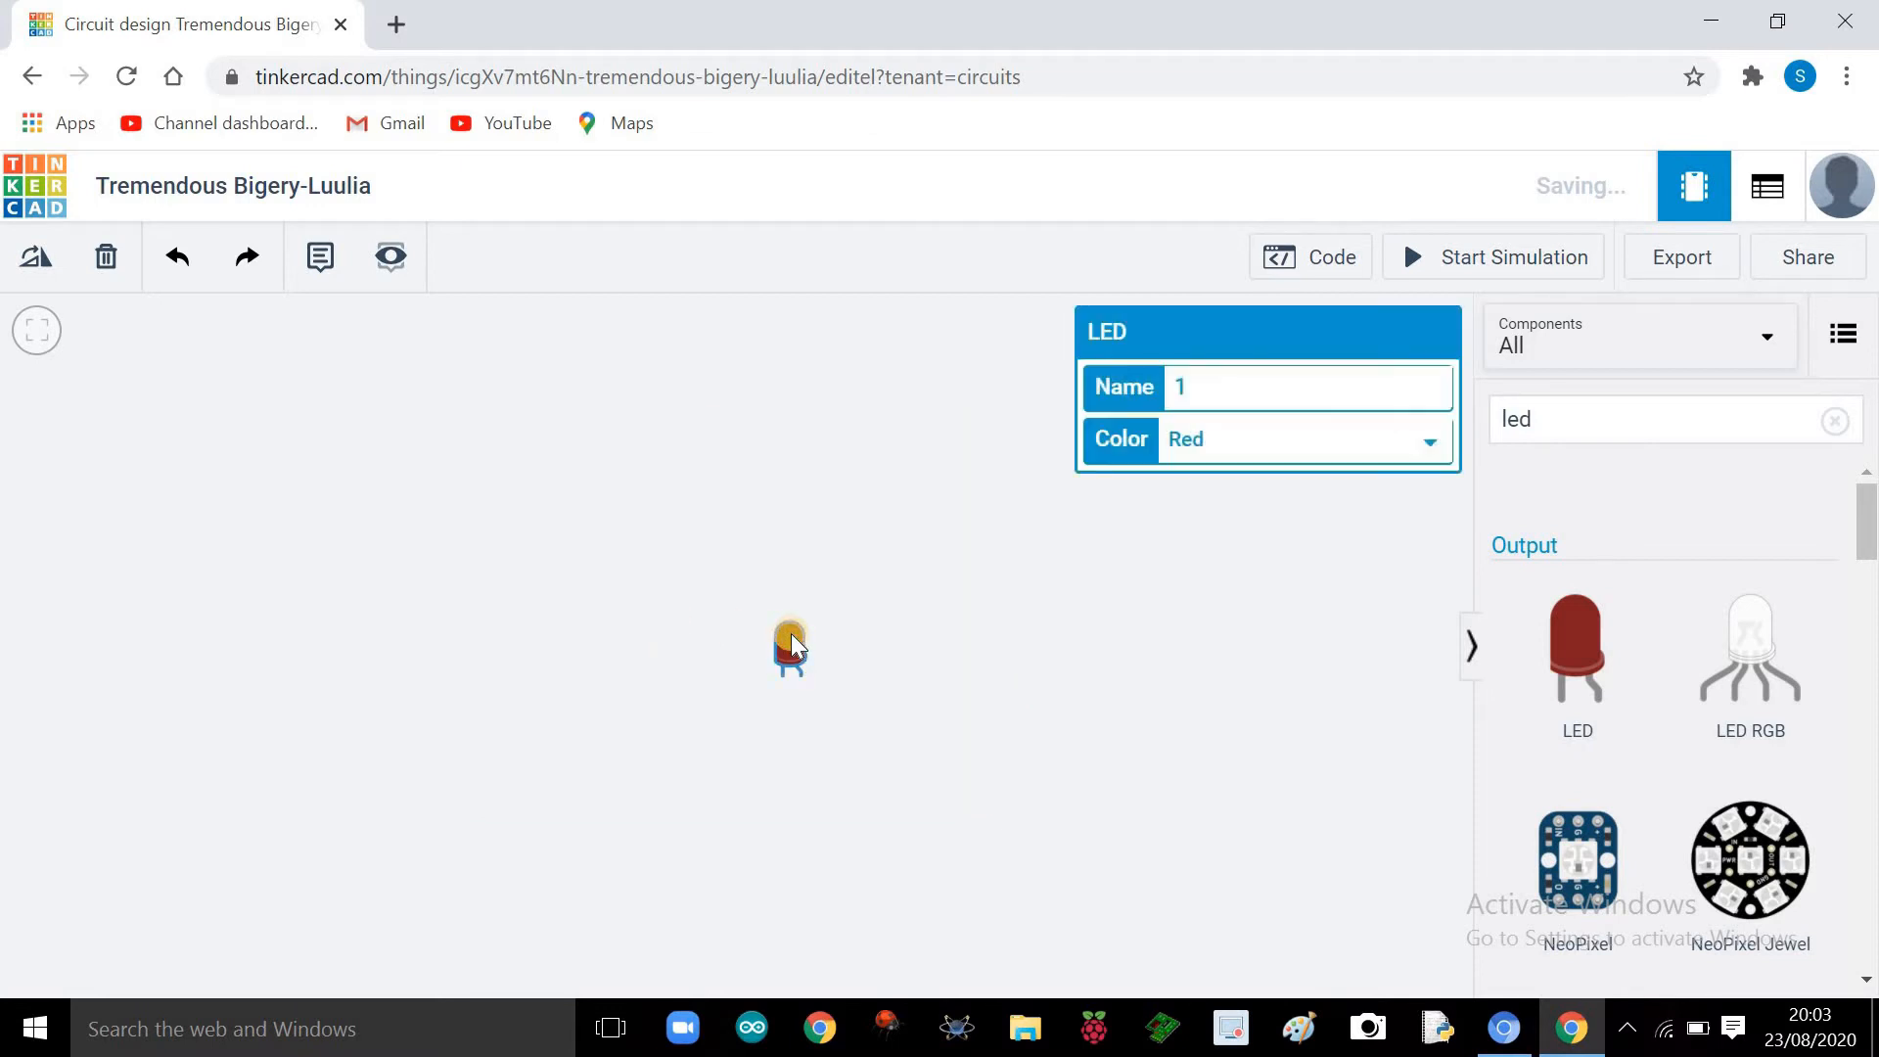
{"action": "key", "text": "Delete"}
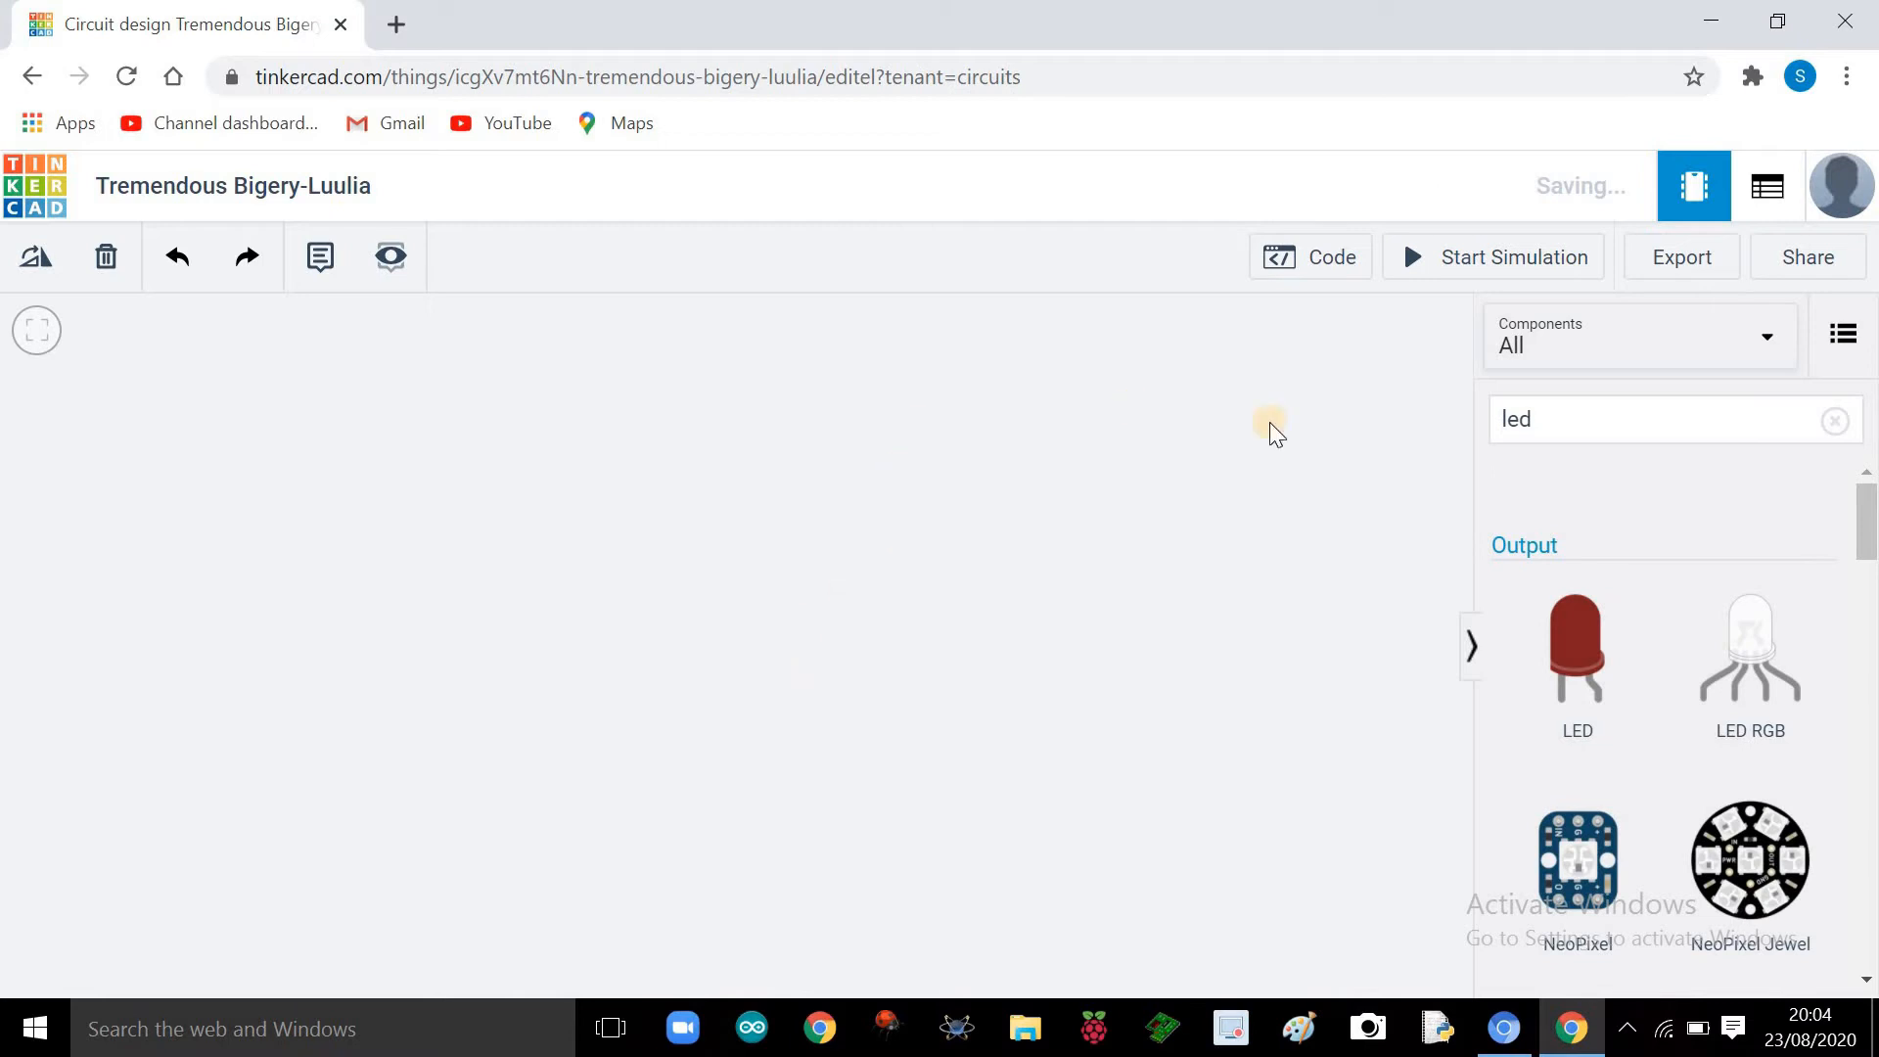
Step: Search the component library for "ardu" and place the Breadboard starter with the Arduino Uno on the workplane
{"action": "left_click", "coordinate": [1546, 419]}
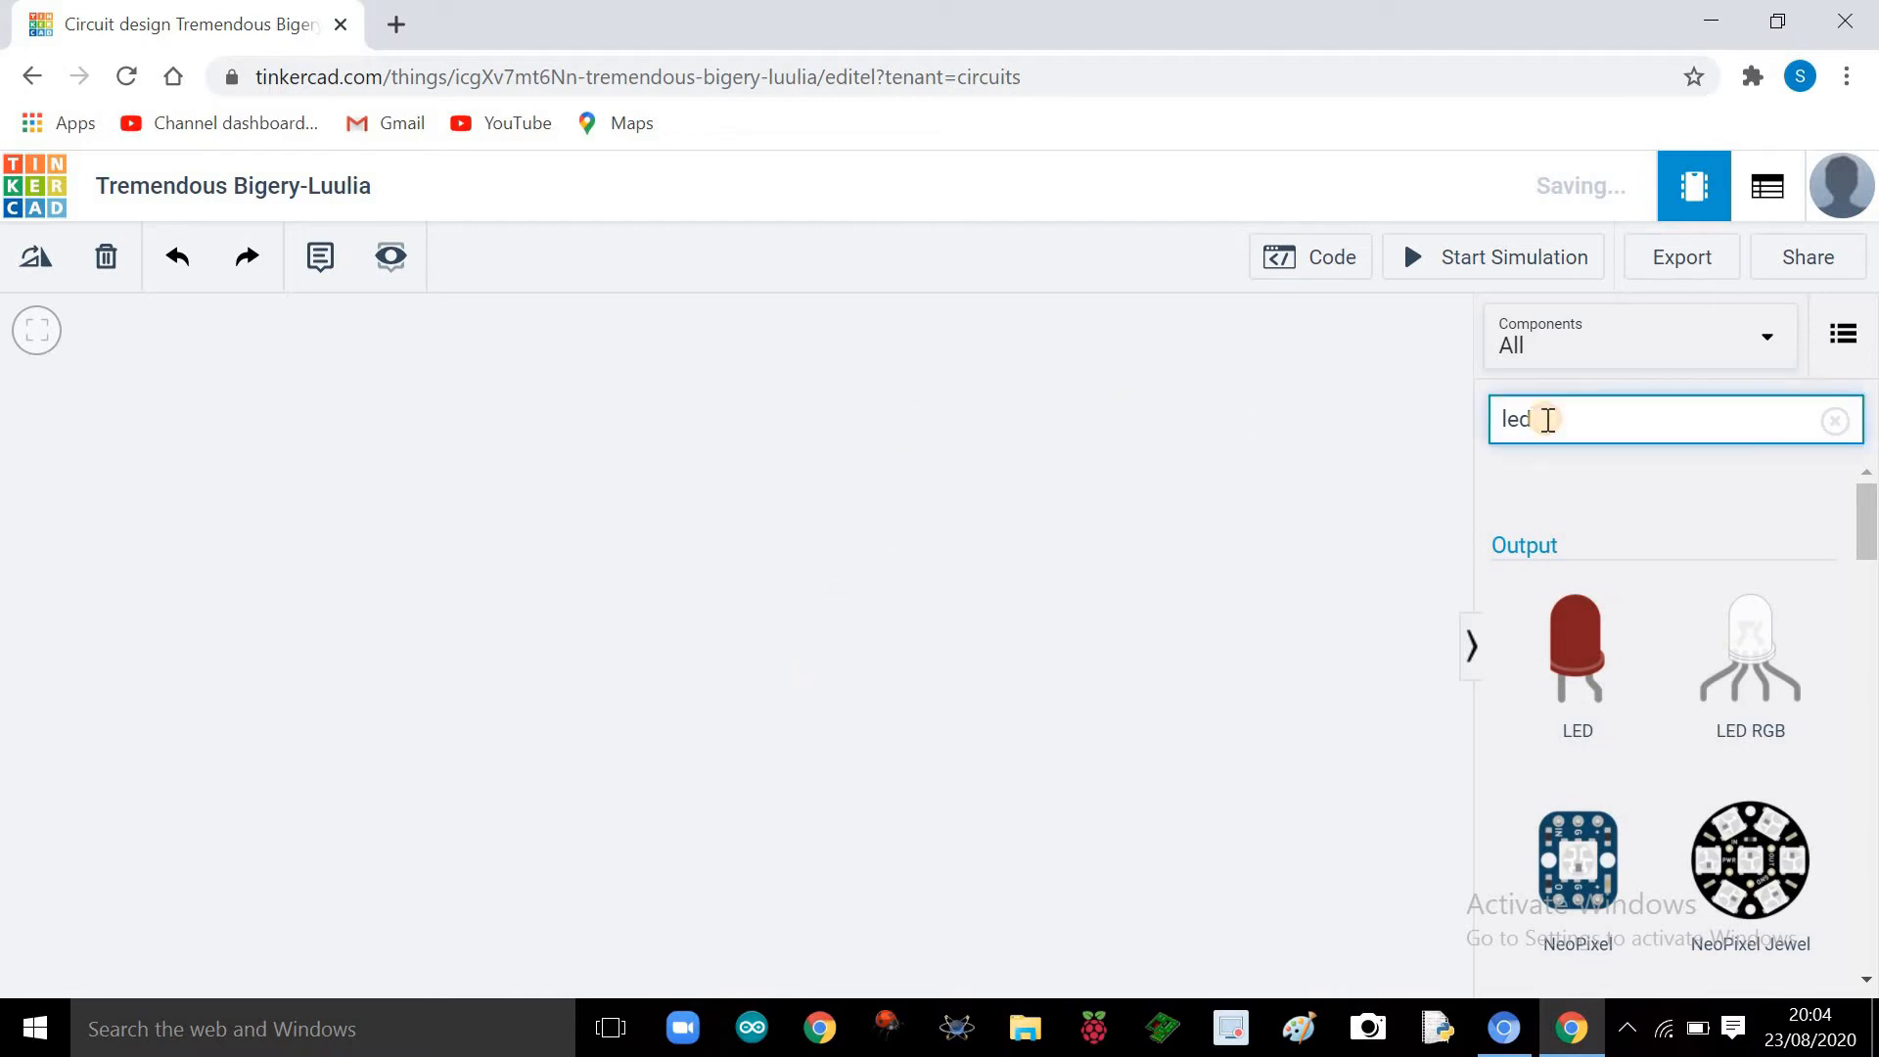
{"action": "key", "text": "BackSpace"}
{"action": "key", "text": "BackSpace"}
{"action": "key", "text": "BackSpace"}
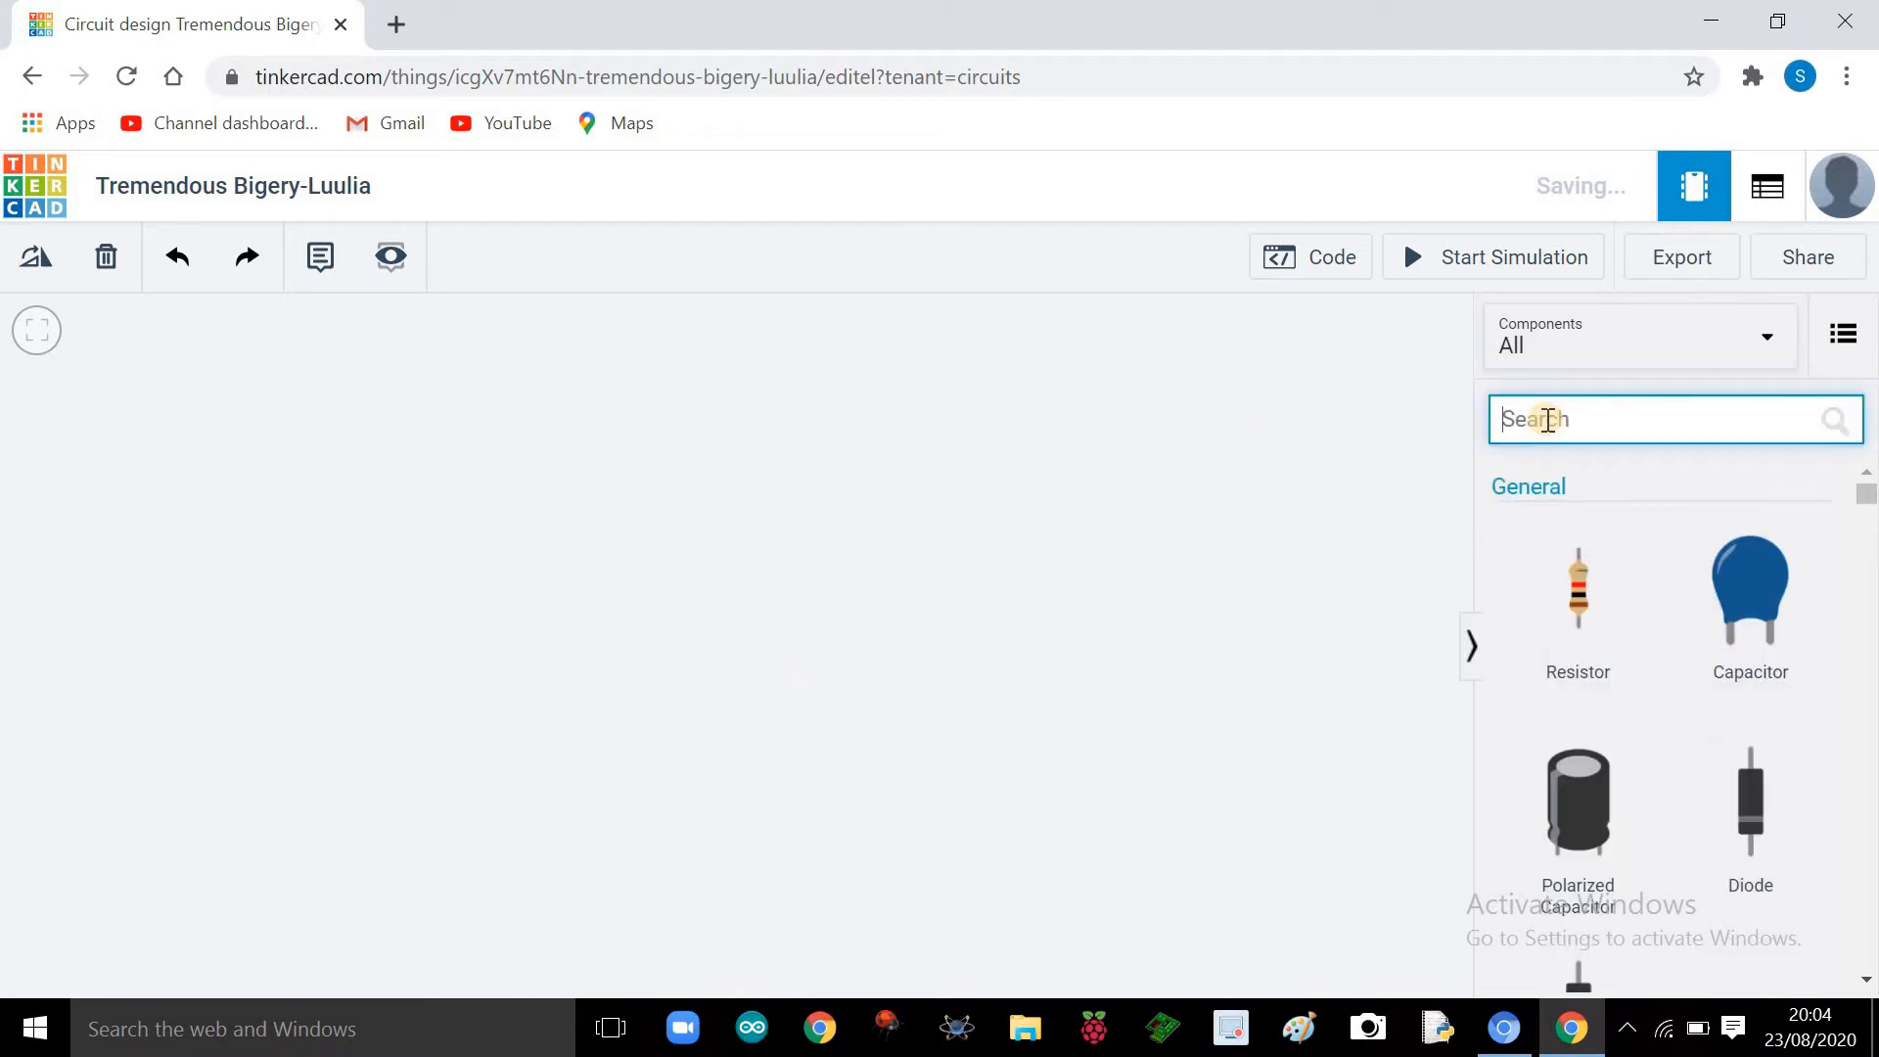
{"action": "type", "text": "ar"}
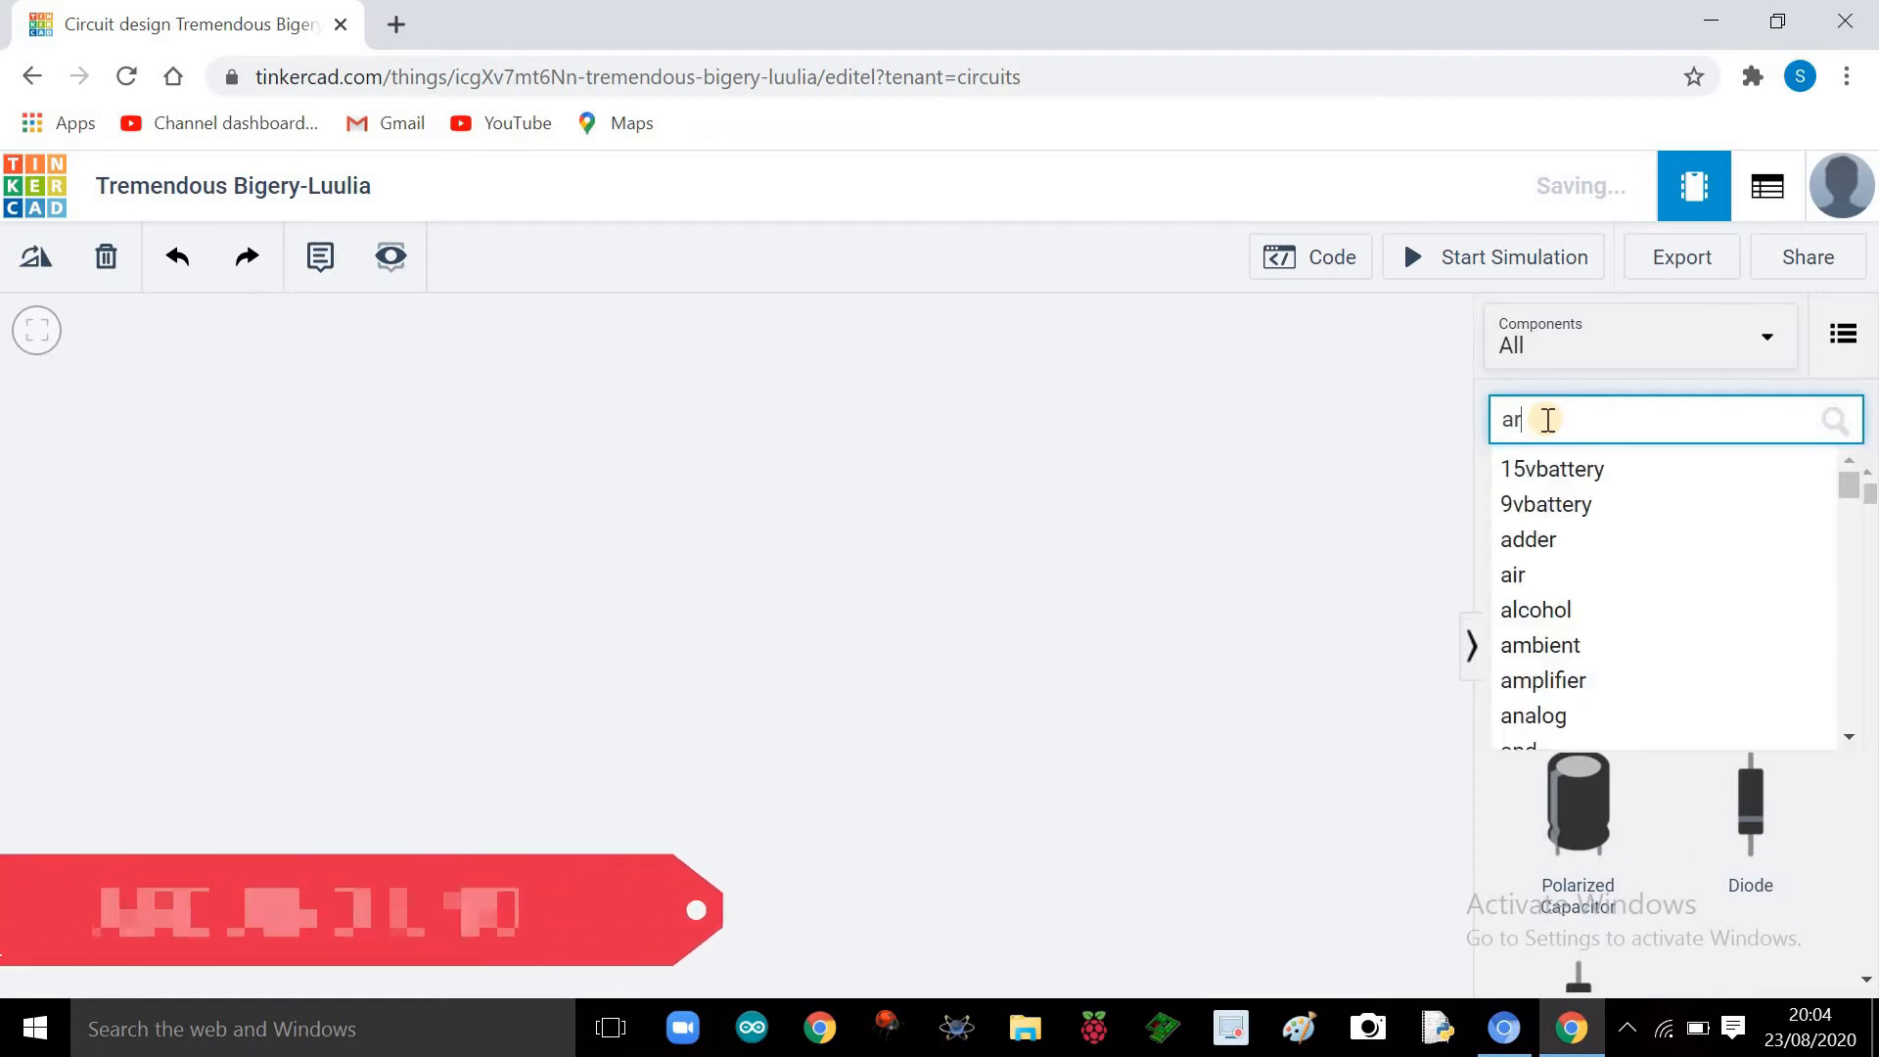
{"action": "type", "text": "du"}
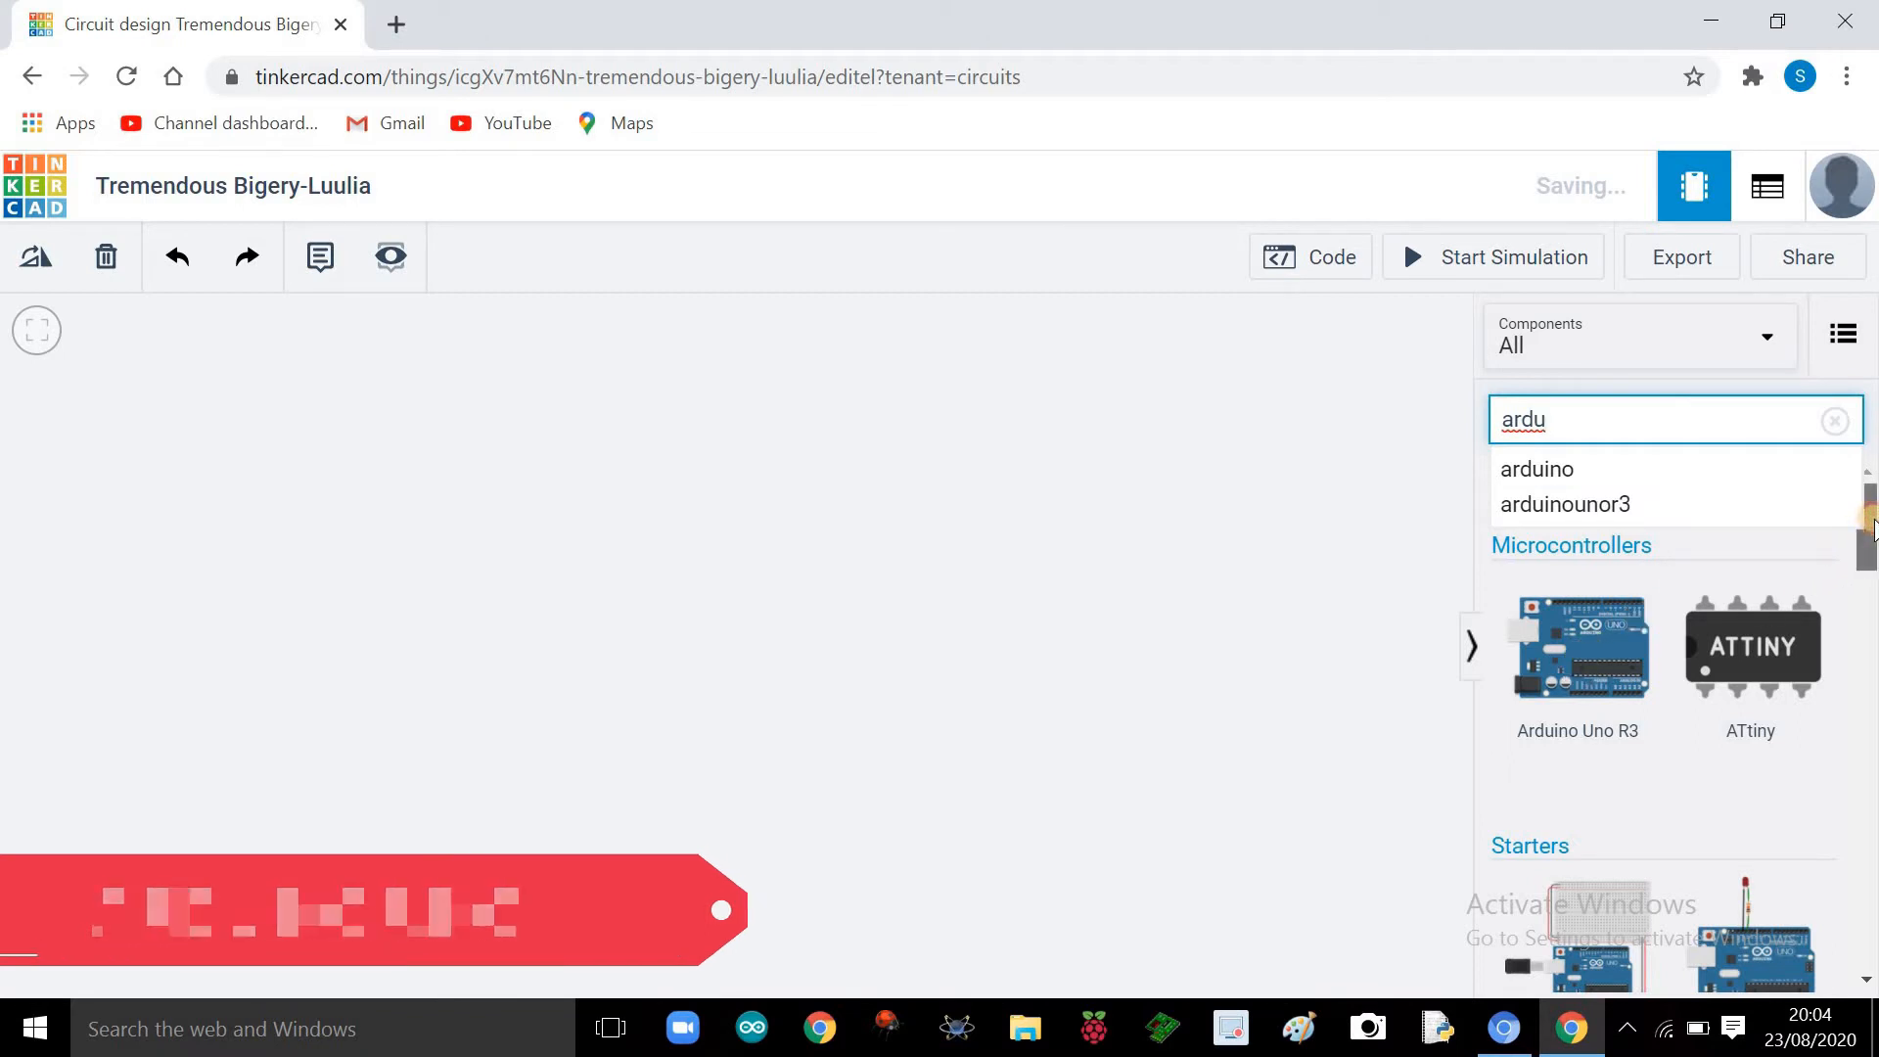
{"action": "left_click_drag", "start_coordinate": [1874, 521], "coordinate": [1875, 556]}
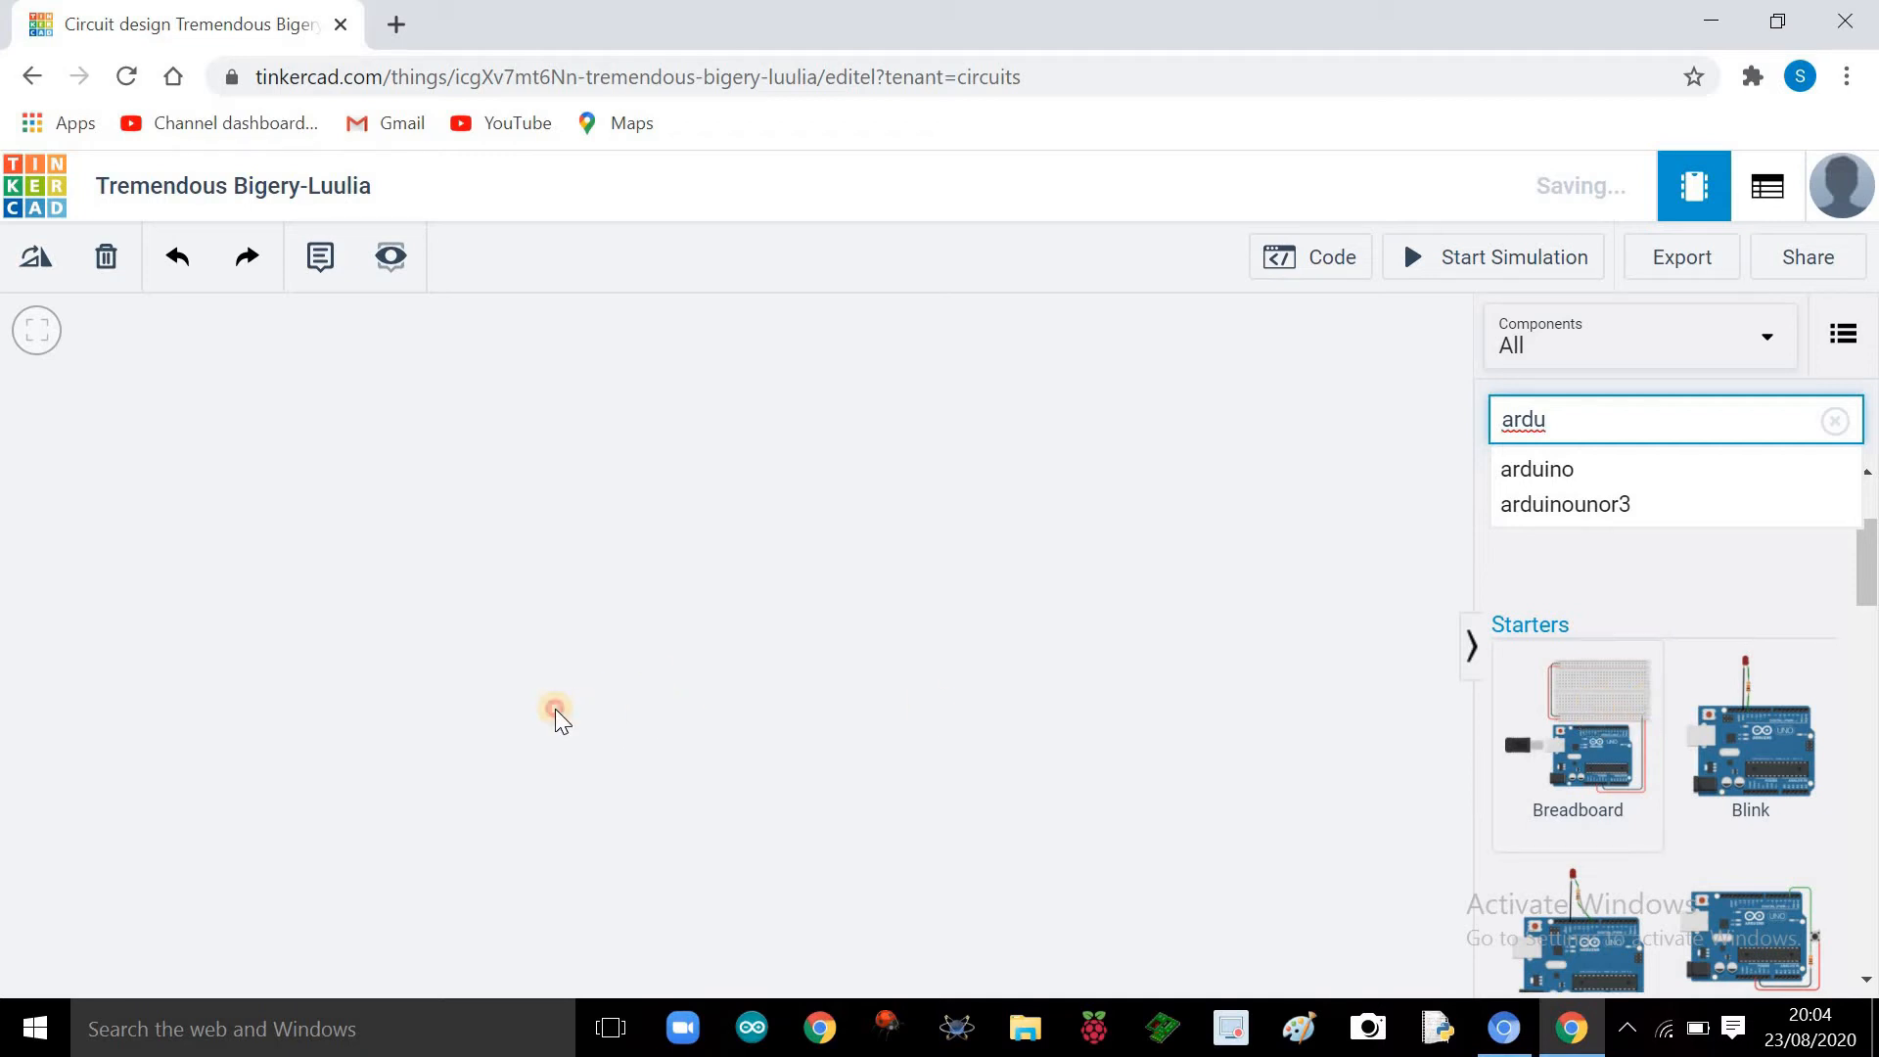
{"action": "left_click", "coordinate": [1613, 754]}
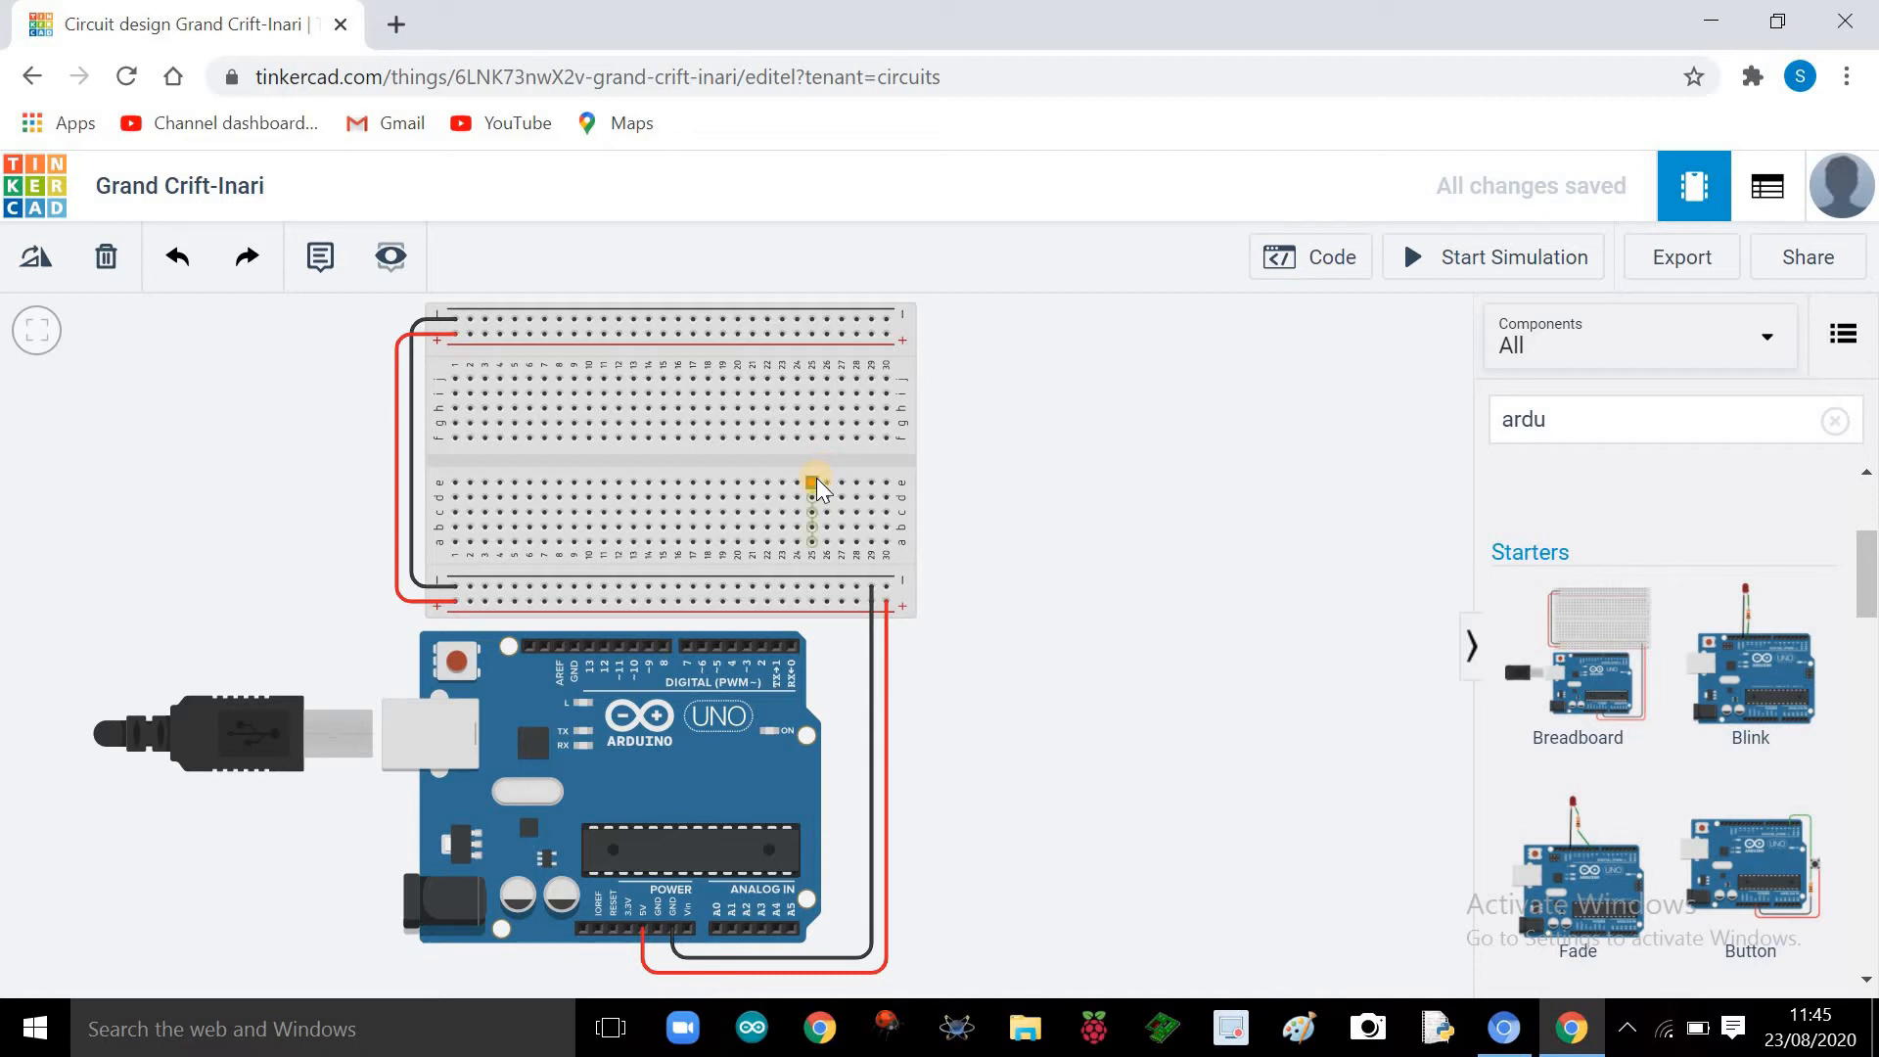
Step: Clear the component search and place a pushbutton across the breadboard's central gap, with its legs in columns 6 and 8
{"action": "scroll", "coordinate": [1863, 529], "scroll_direction": "up", "scroll_amount": 3}
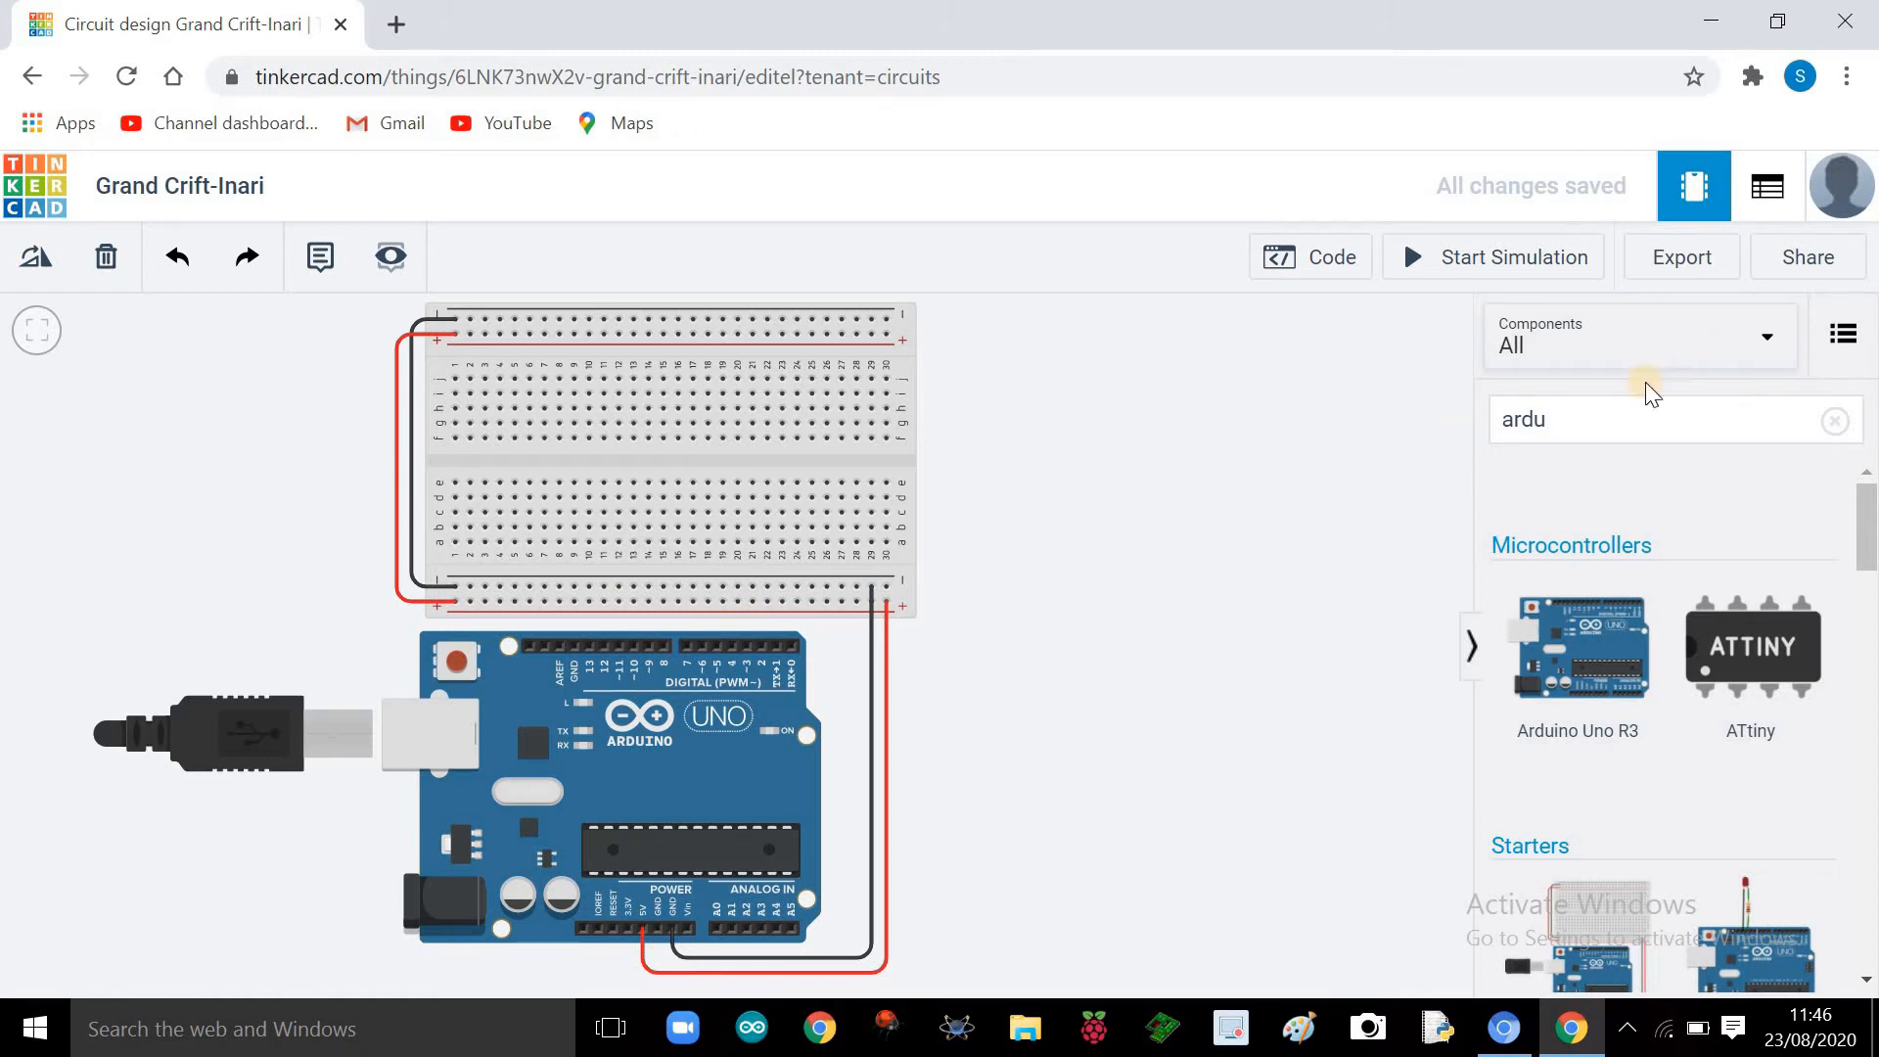
{"action": "left_click", "coordinate": [1550, 419]}
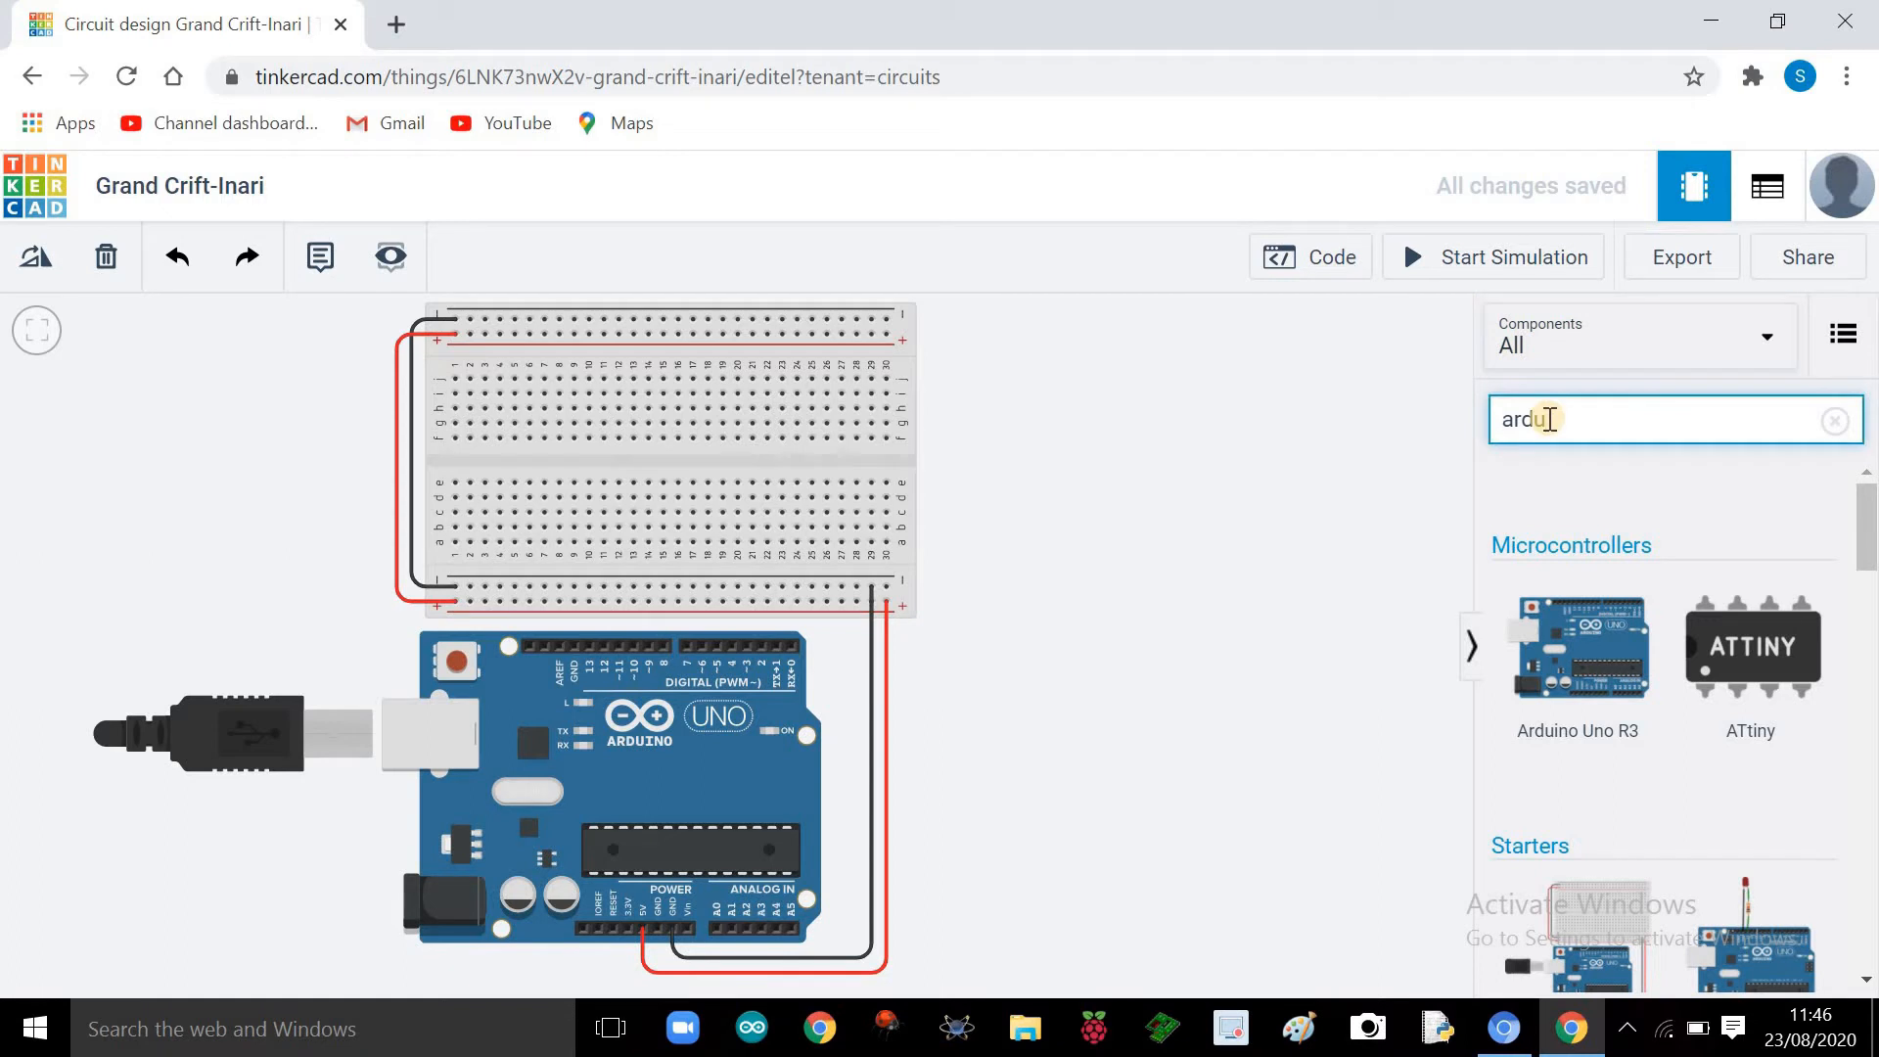
{"action": "key", "text": "BackSpace"}
{"action": "key", "text": "BackSpace"}
{"action": "key", "text": "BackSpace"}
{"action": "key", "text": "BackSpace"}
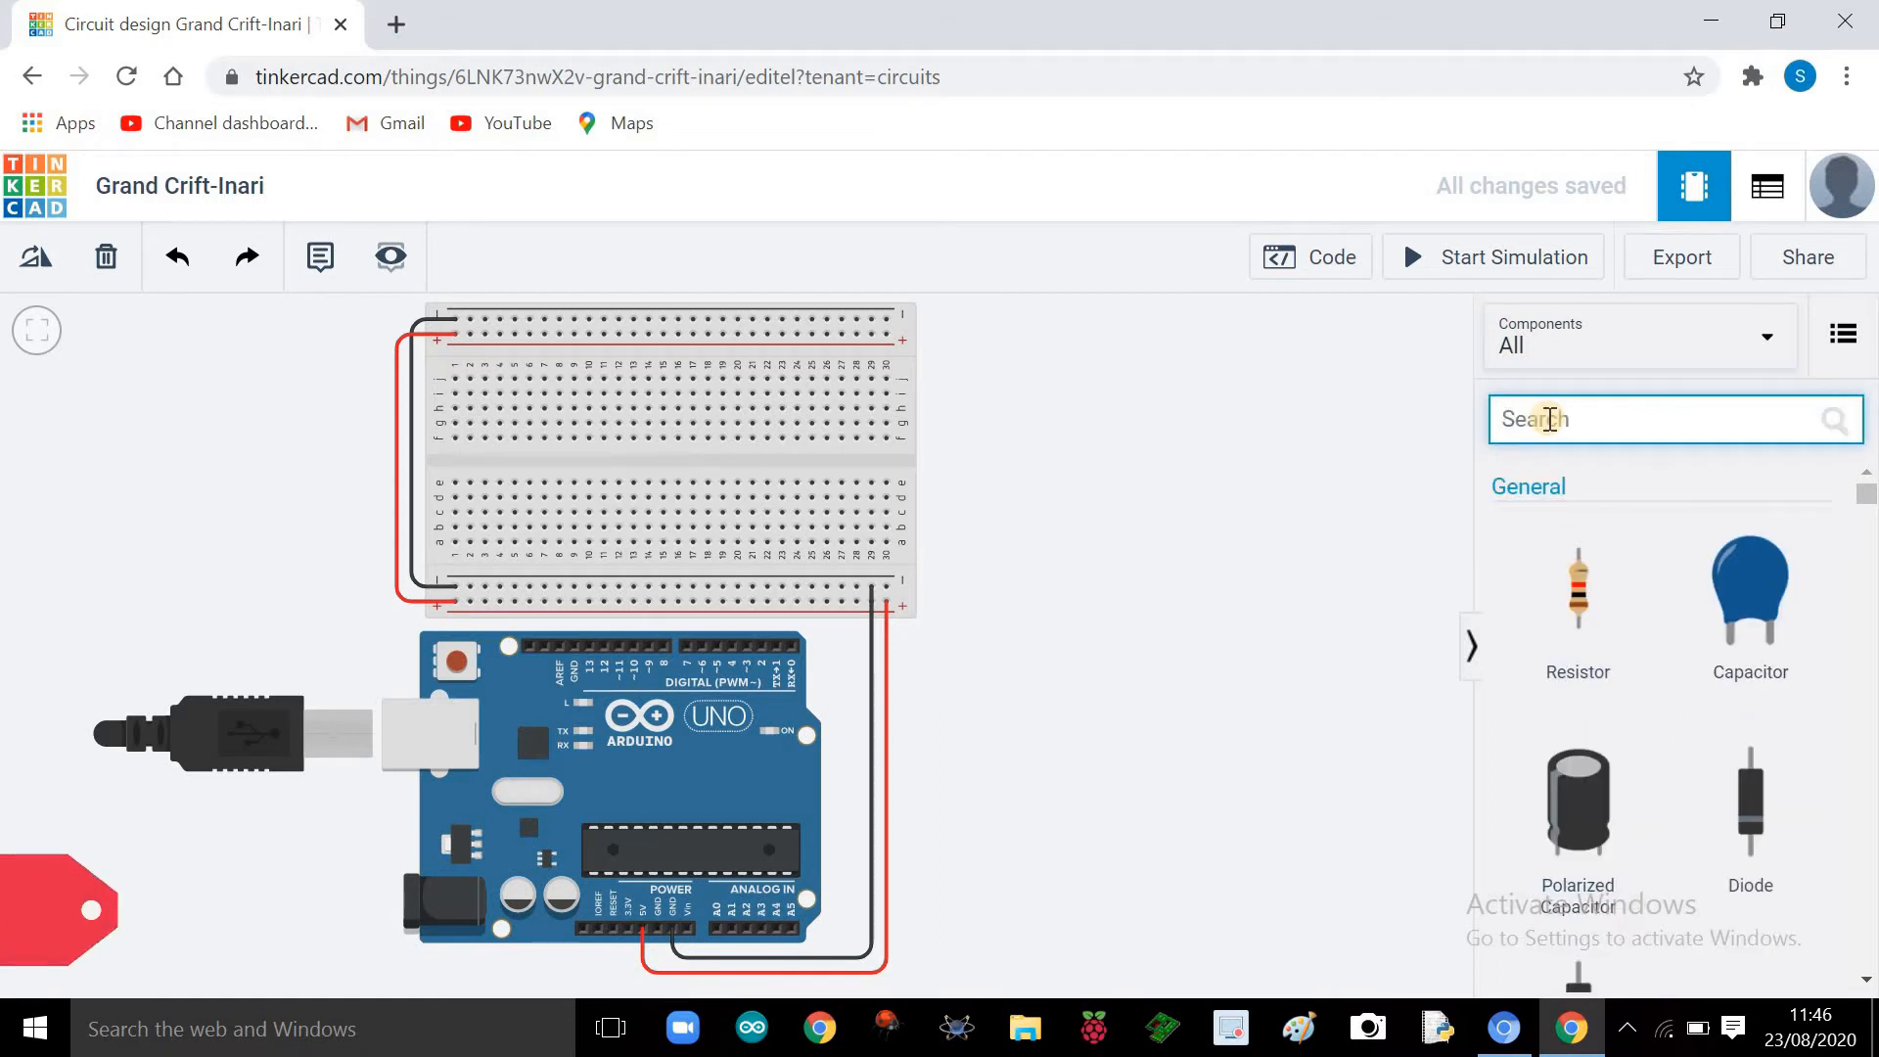
{"action": "scroll", "coordinate": [1696, 768], "scroll_direction": "down", "scroll_amount": 5}
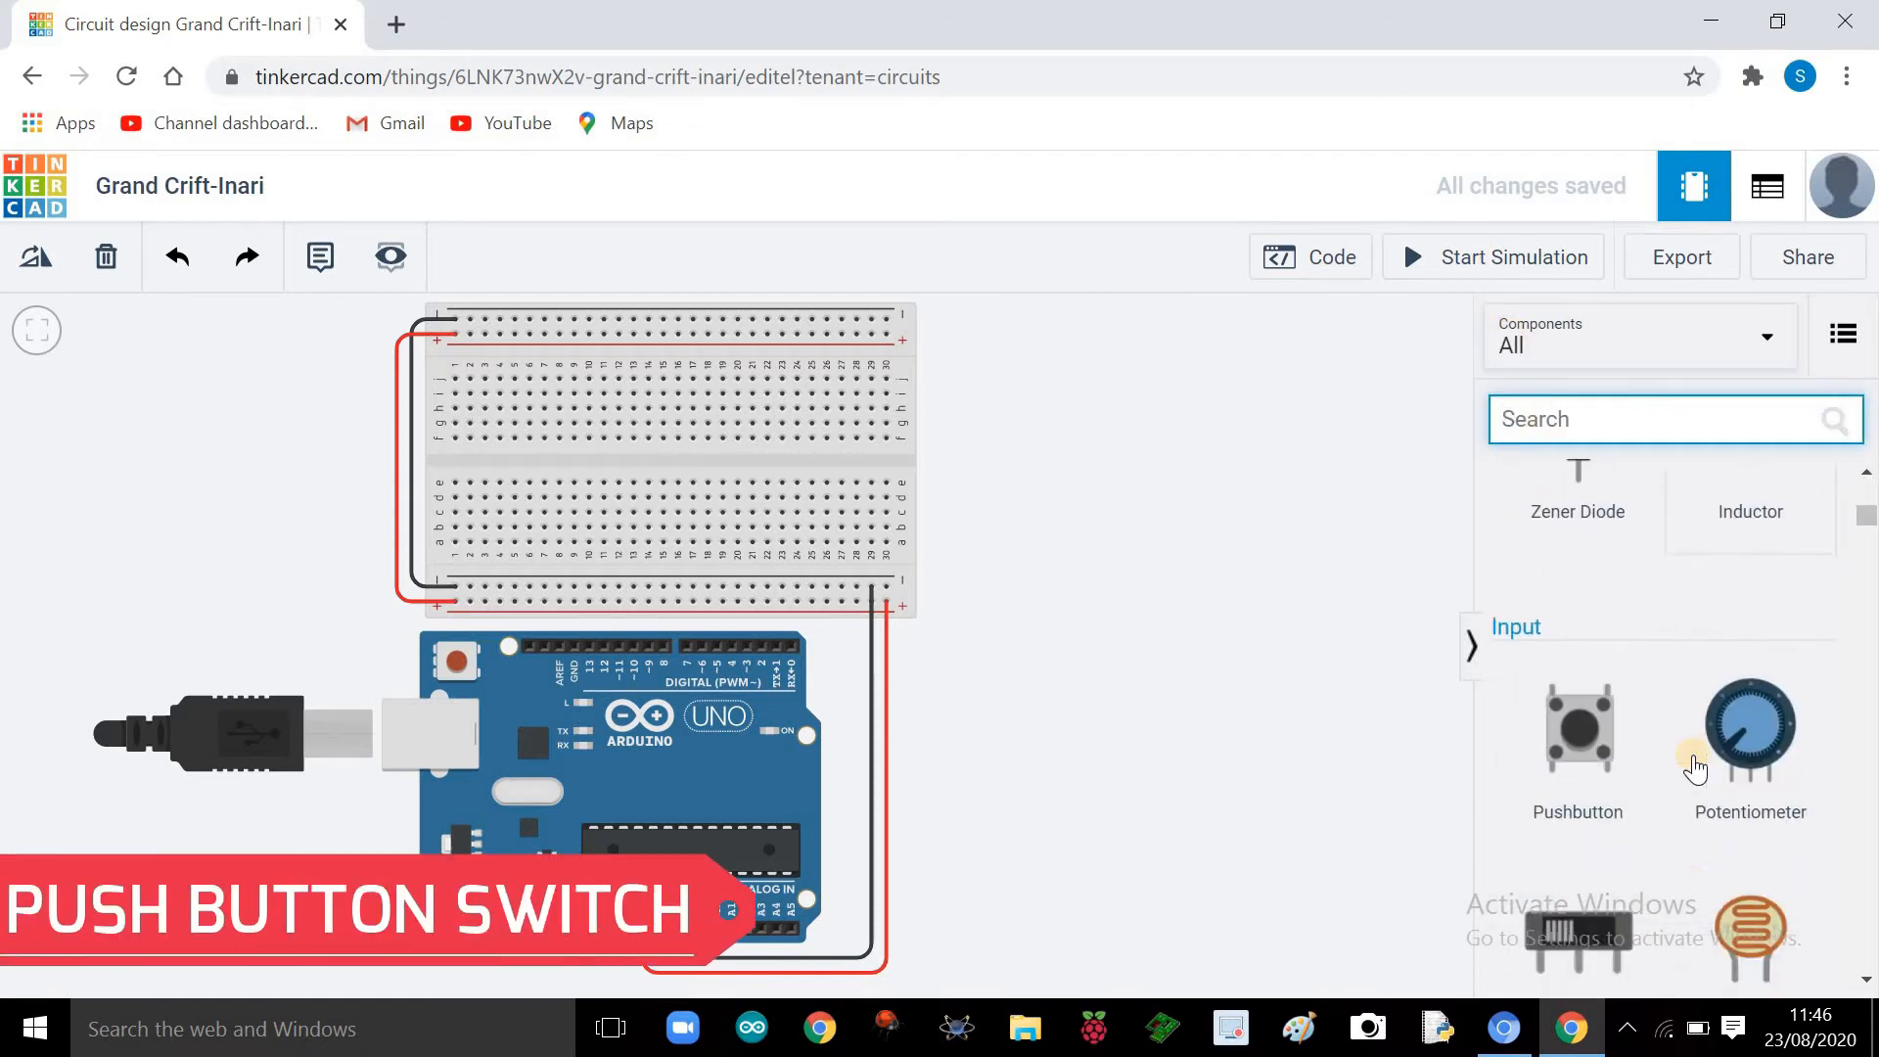
{"action": "scroll", "coordinate": [1696, 768], "scroll_direction": "down", "scroll_amount": 1}
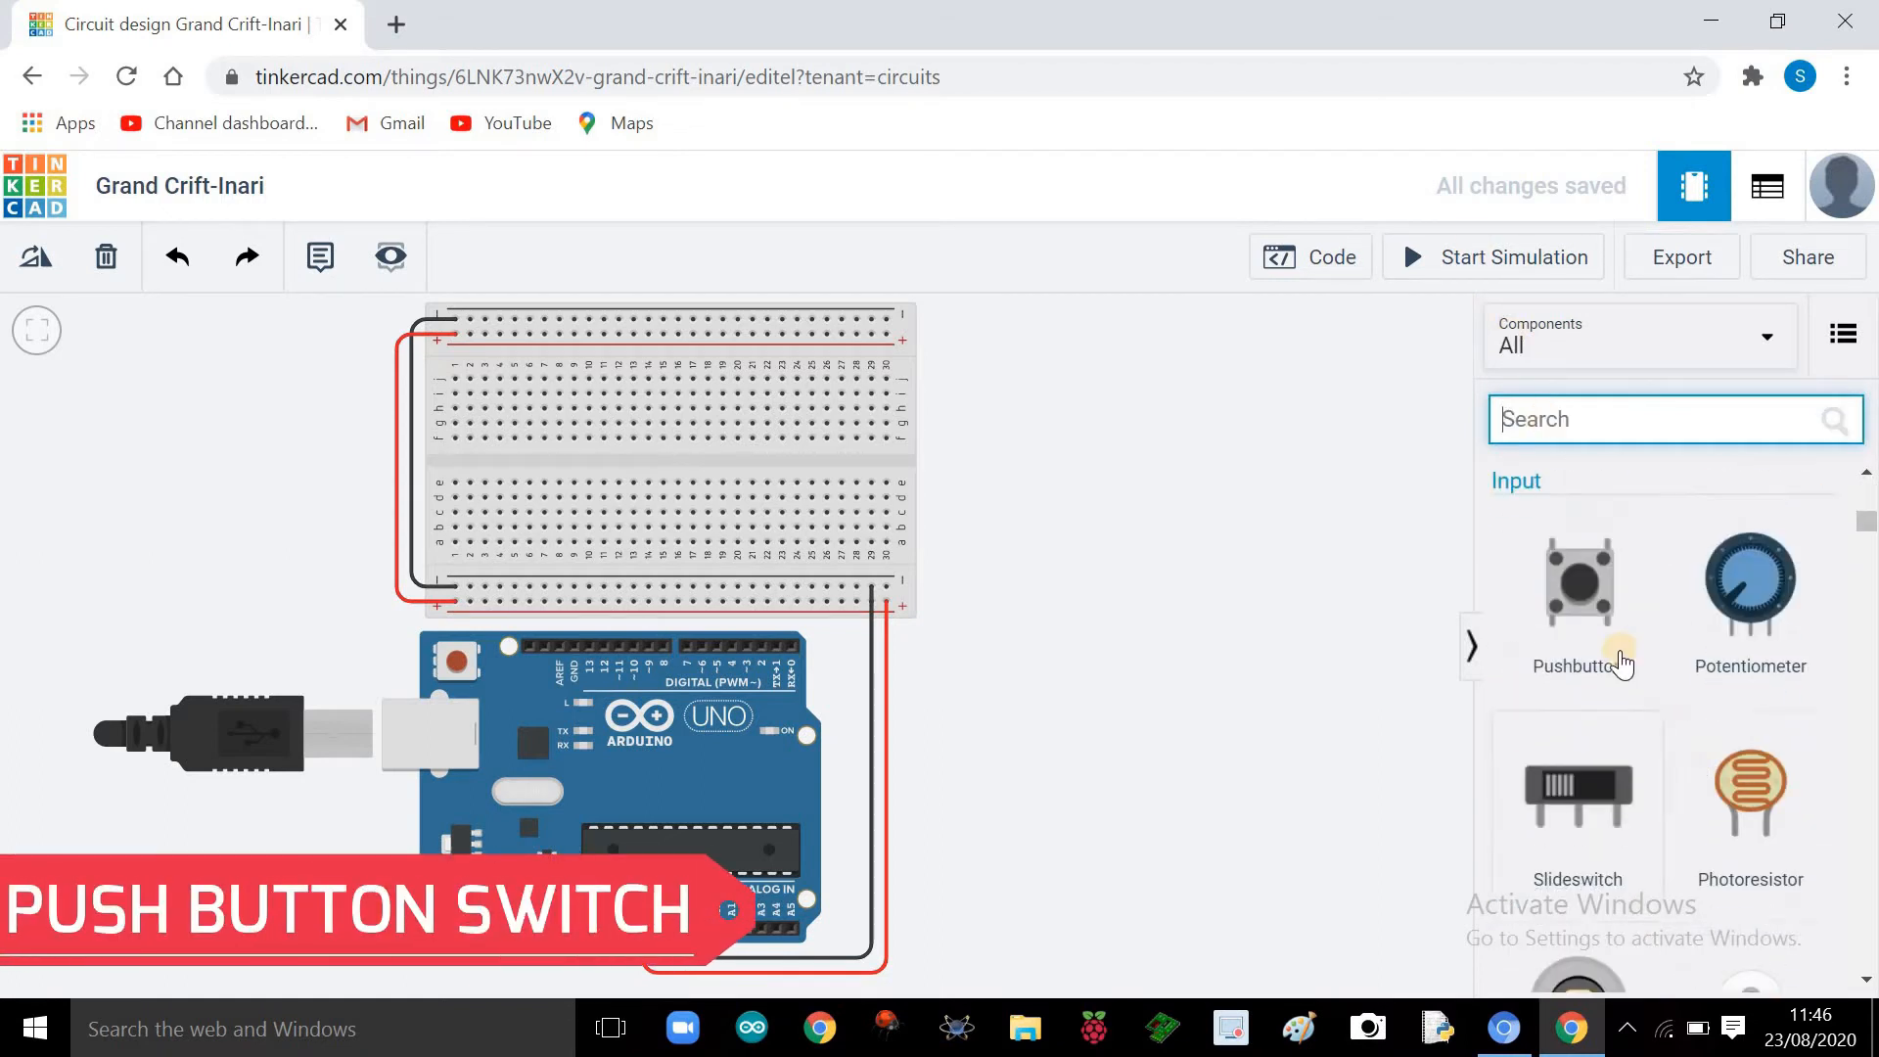
{"action": "left_click", "coordinate": [1576, 602]}
{"action": "left_click", "coordinate": [1134, 568]}
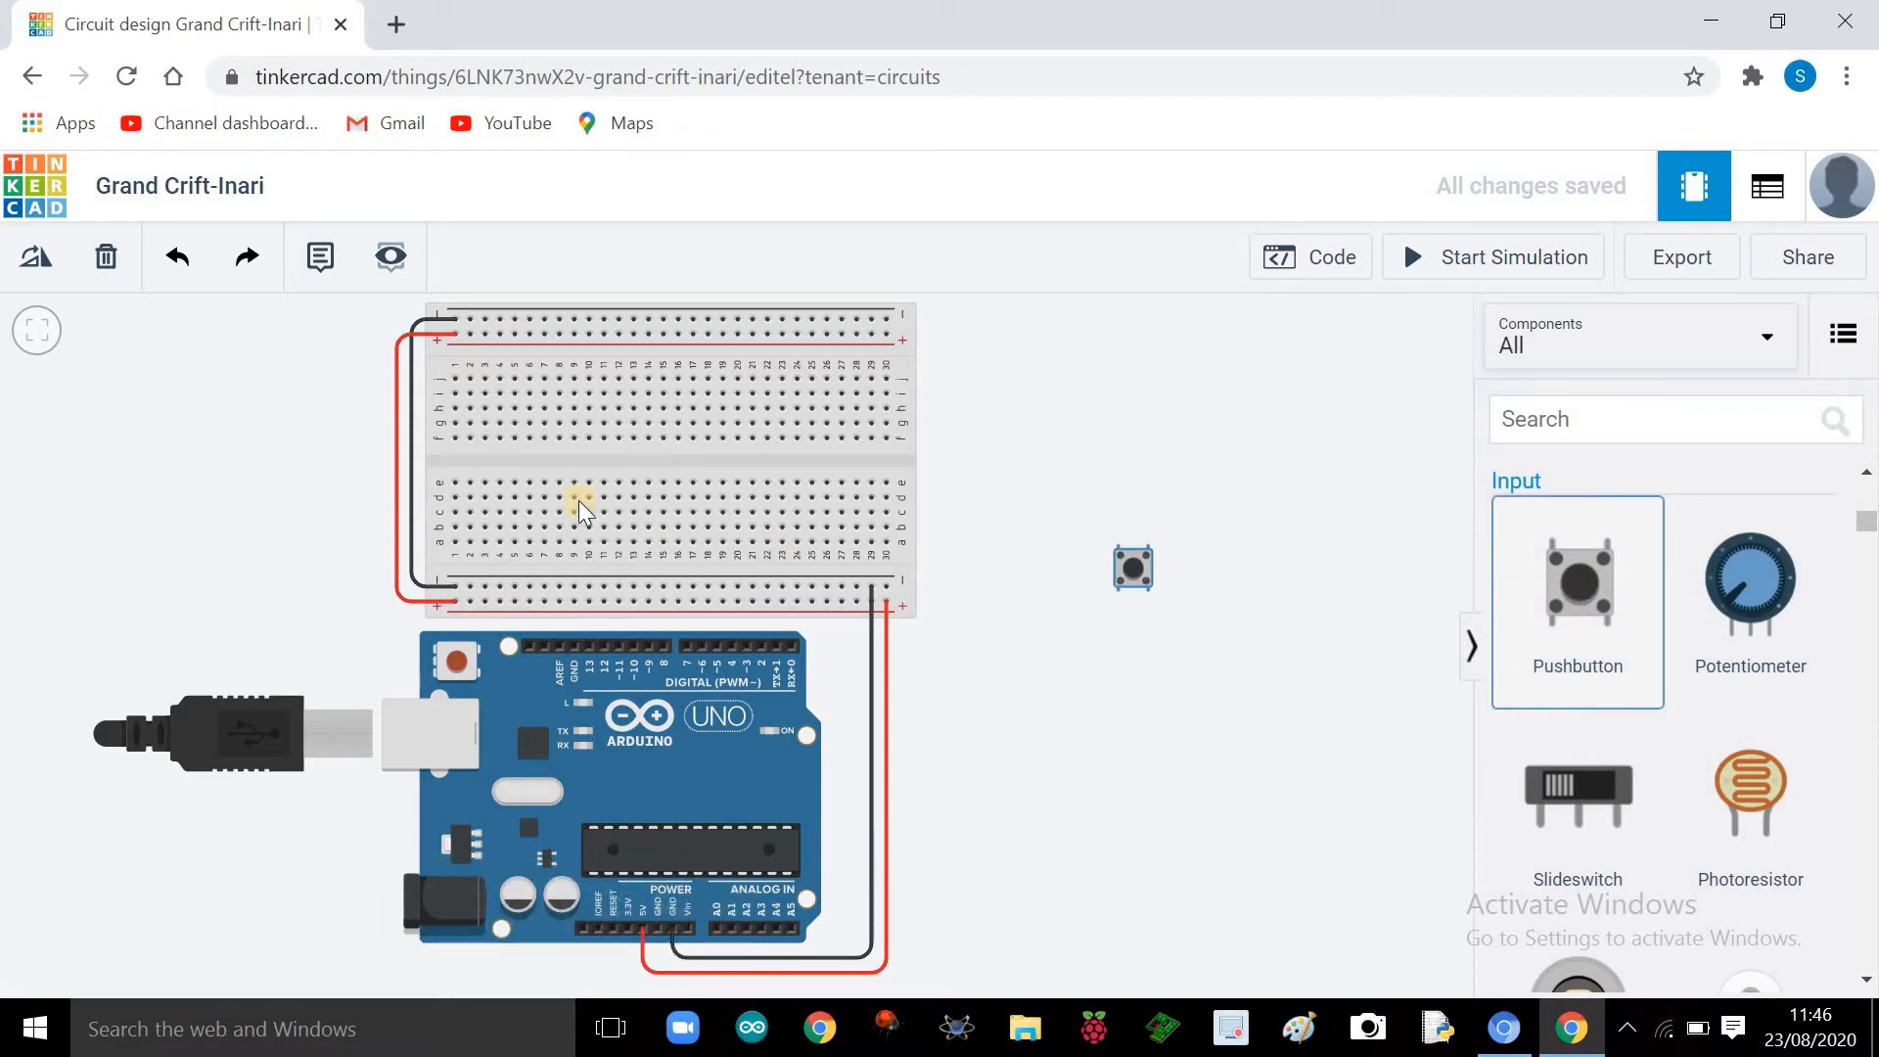
{"action": "left_click", "coordinate": [550, 454]}
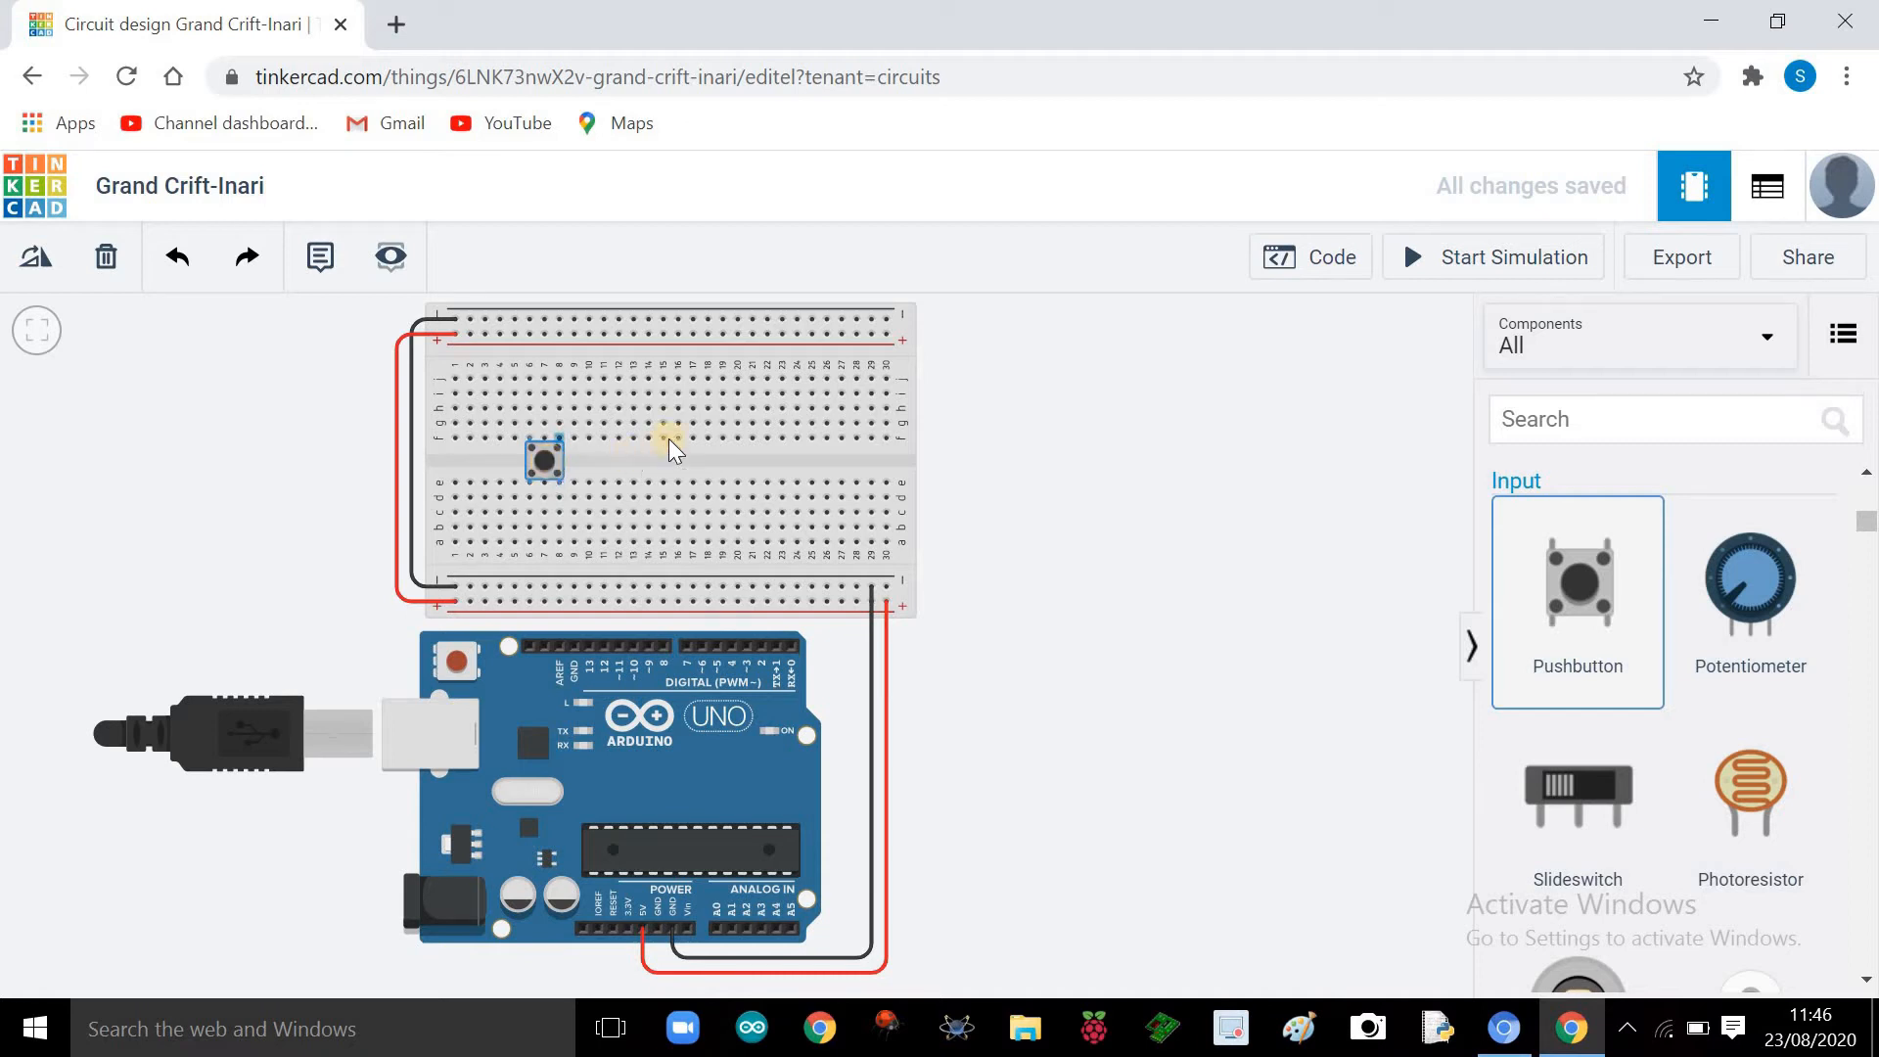
Step: Reposition the pushbutton so it bridges the central gap with its legs in columns 7 and 9
{"action": "left_click_drag", "start_coordinate": [549, 461], "coordinate": [666, 417]}
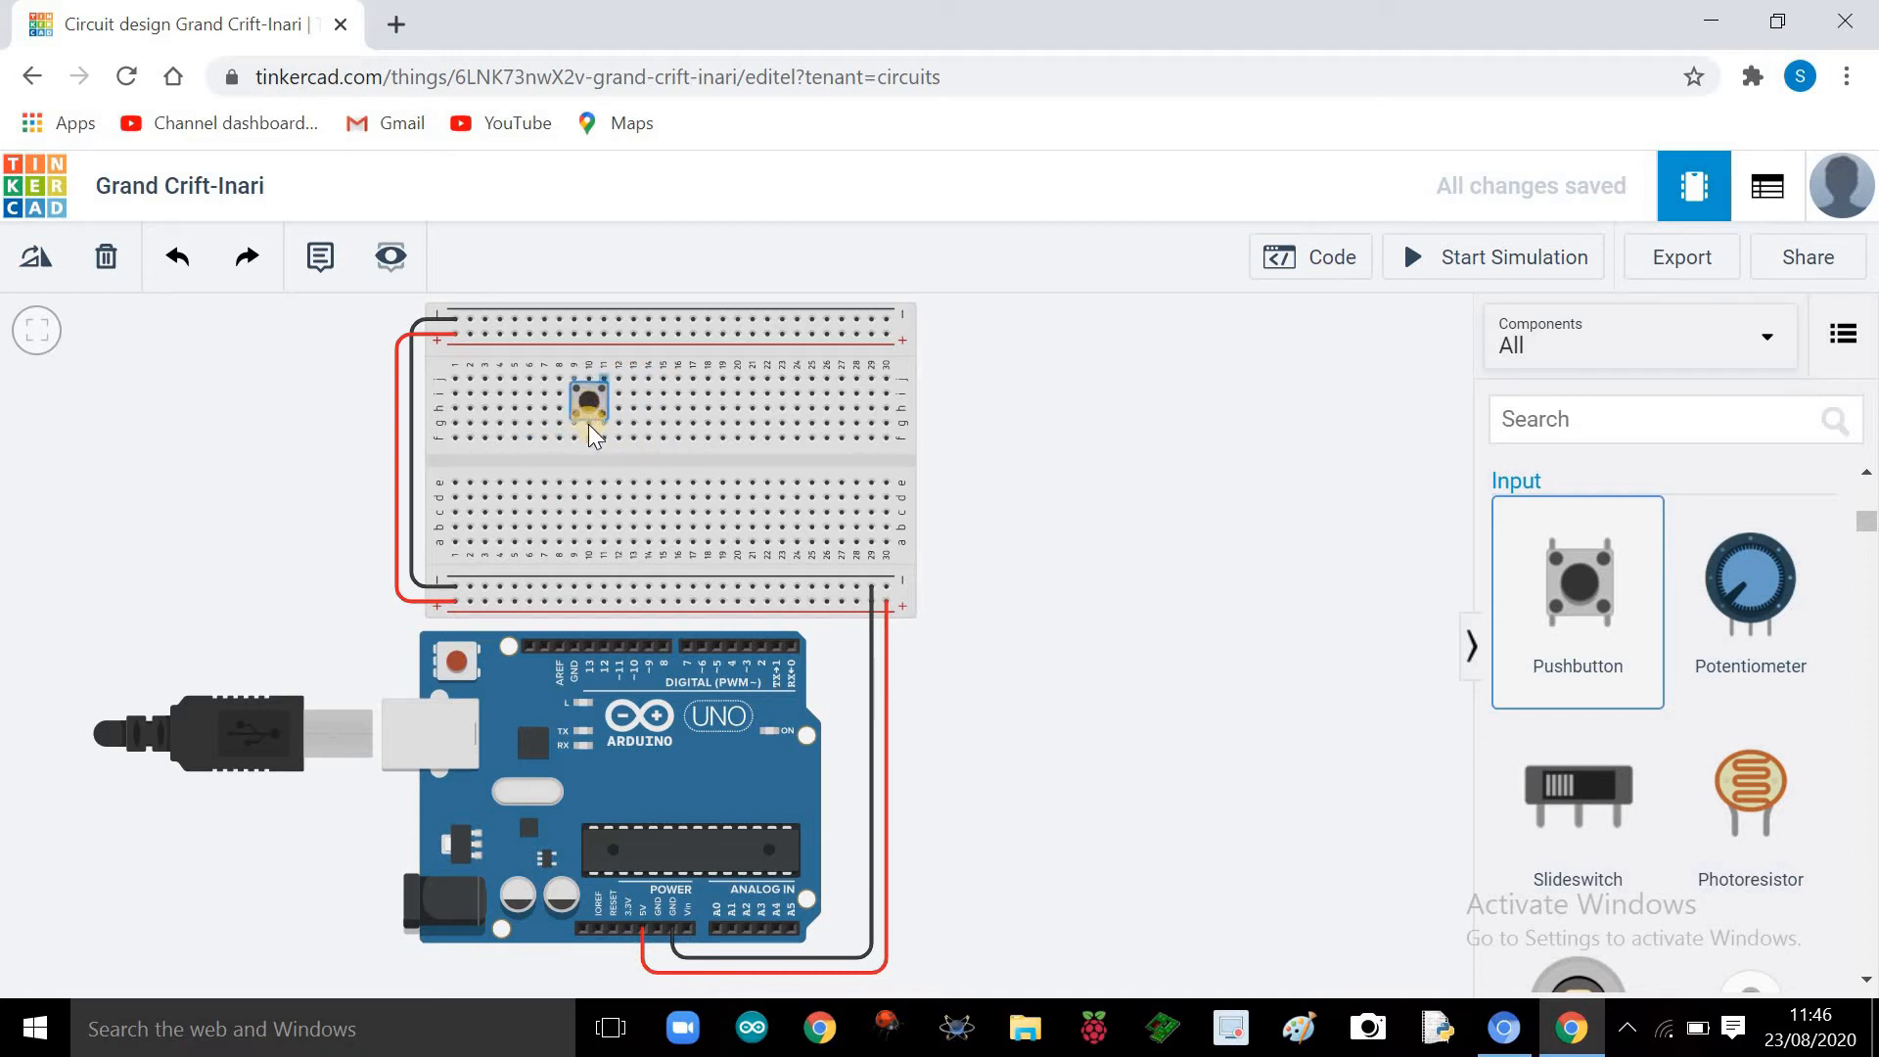
{"action": "key", "text": "ctrl+r"}
{"action": "mouse_move", "coordinate": [594, 419]}
{"action": "left_mouse_down"}
{"action": "mouse_move", "coordinate": [489, 394]}
{"action": "mouse_move", "coordinate": [462, 366]}
{"action": "mouse_move", "coordinate": [466, 554]}
{"action": "mouse_move", "coordinate": [479, 403]}
{"action": "mouse_move", "coordinate": [479, 442]}
{"action": "mouse_move", "coordinate": [466, 412]}
{"action": "mouse_move", "coordinate": [456, 431]}
{"action": "mouse_move", "coordinate": [456, 378]}
{"action": "mouse_move", "coordinate": [450, 446]}
{"action": "mouse_move", "coordinate": [613, 419]}
{"action": "left_mouse_up"}
{"action": "mouse_move", "coordinate": [591, 445]}
{"action": "left_mouse_down"}
{"action": "mouse_move", "coordinate": [449, 460]}
{"action": "mouse_move", "coordinate": [909, 452]}
{"action": "mouse_move", "coordinate": [573, 474]}
{"action": "left_mouse_up"}
{"action": "left_click", "coordinate": [1112, 560]}
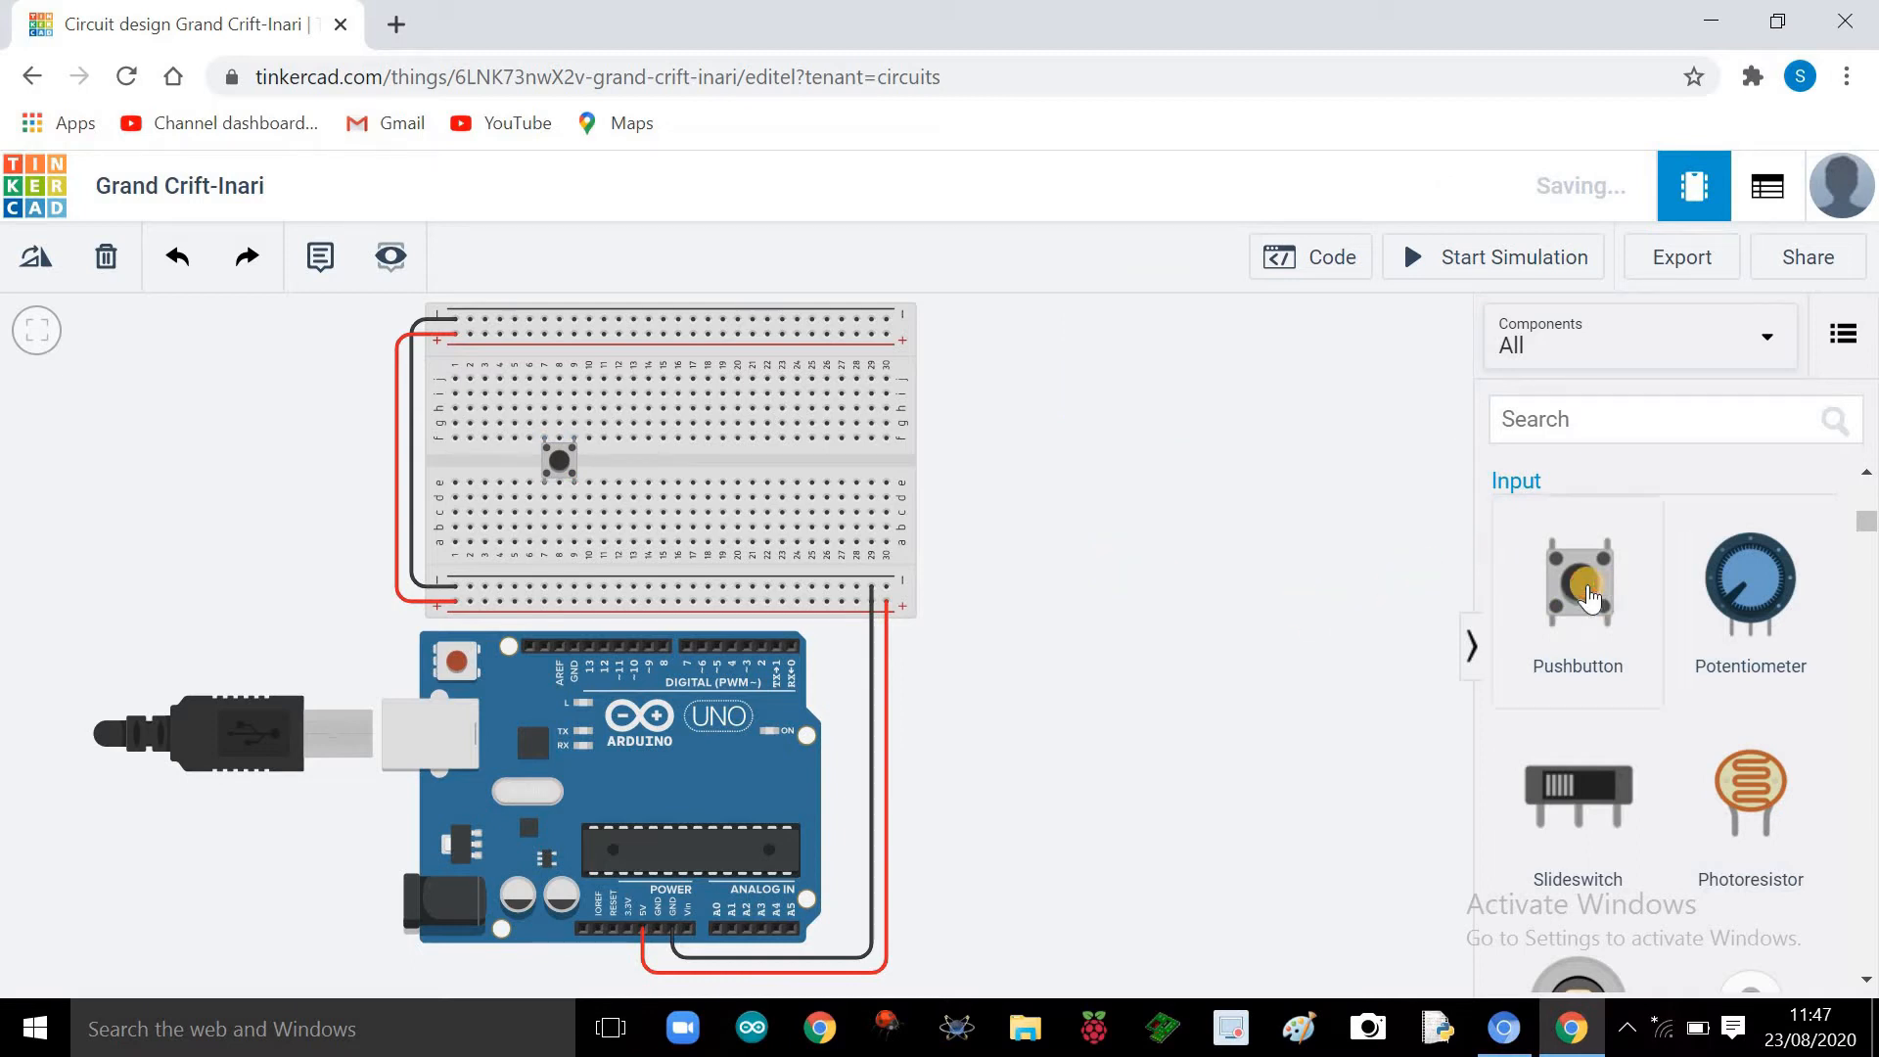
Step: Place a second pushbutton across the breadboard's central gap, with its legs in columns 15 and 17
{"action": "left_click_drag", "start_coordinate": [1578, 583], "coordinate": [682, 472]}
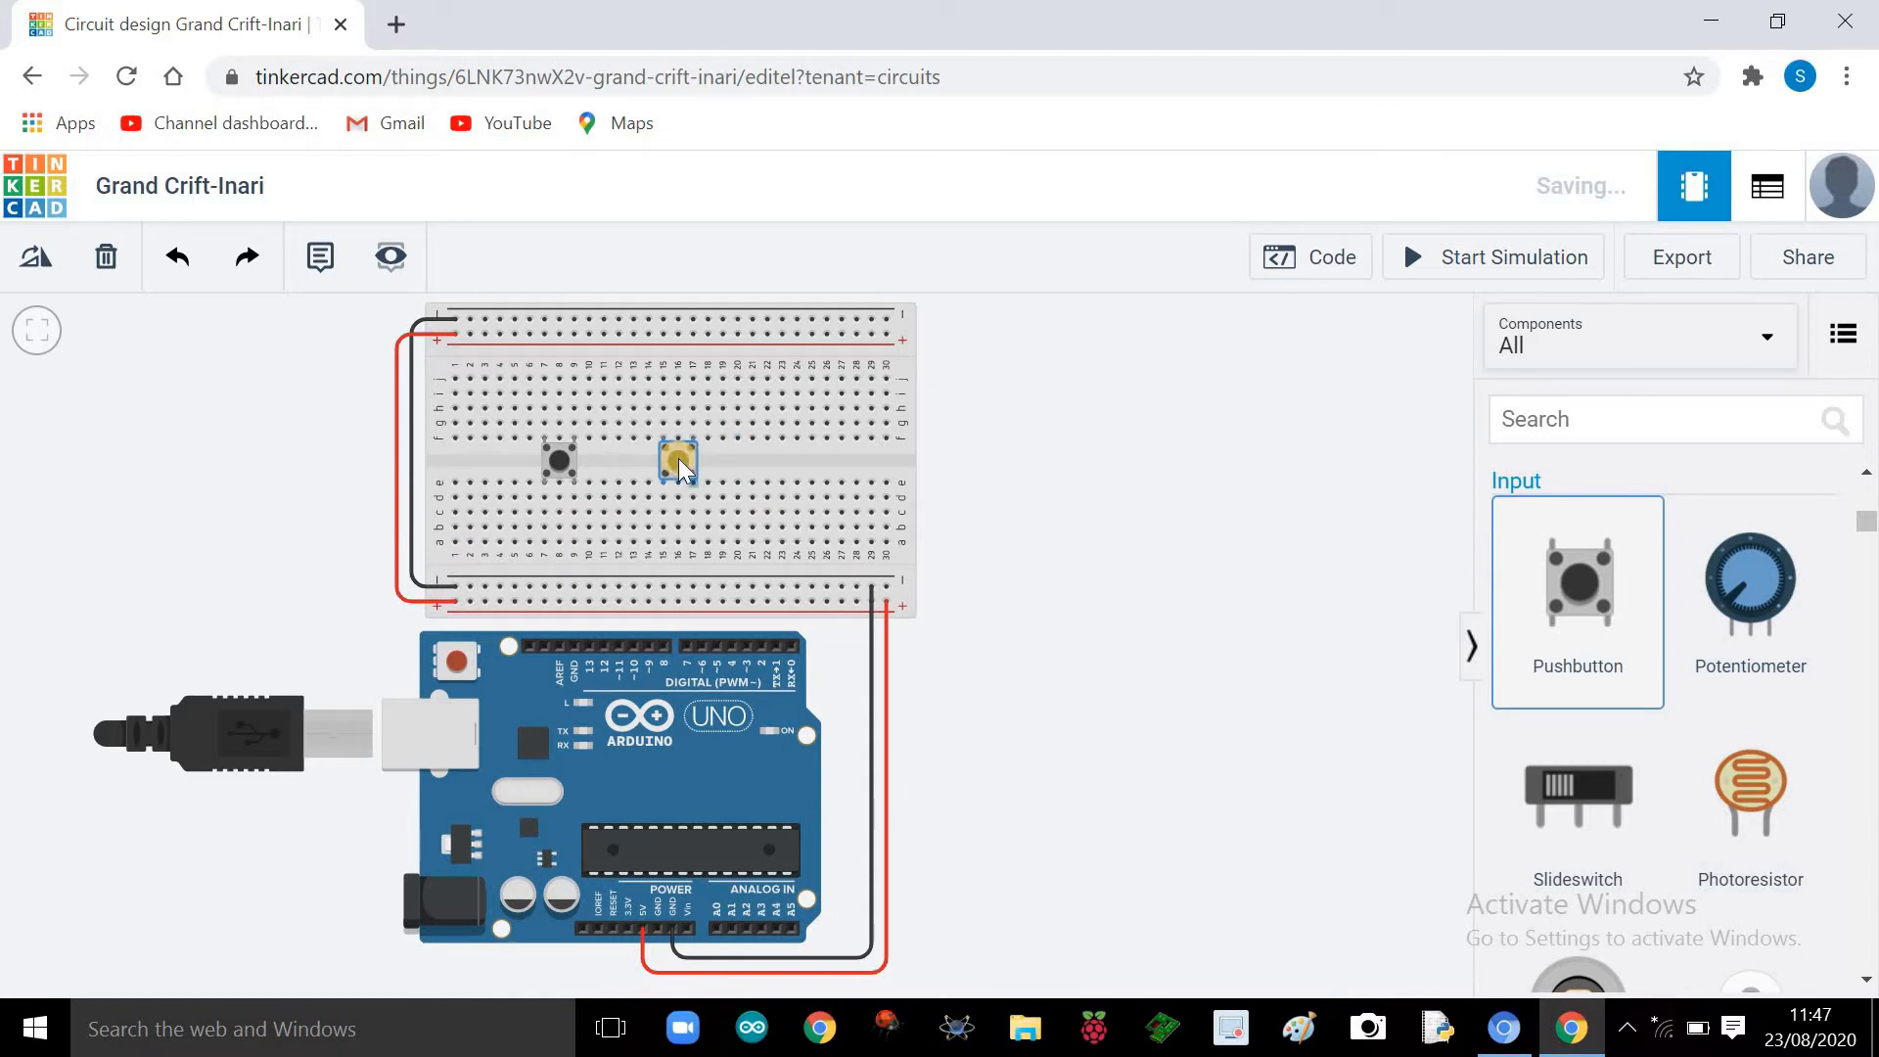
{"action": "left_click", "coordinate": [679, 460]}
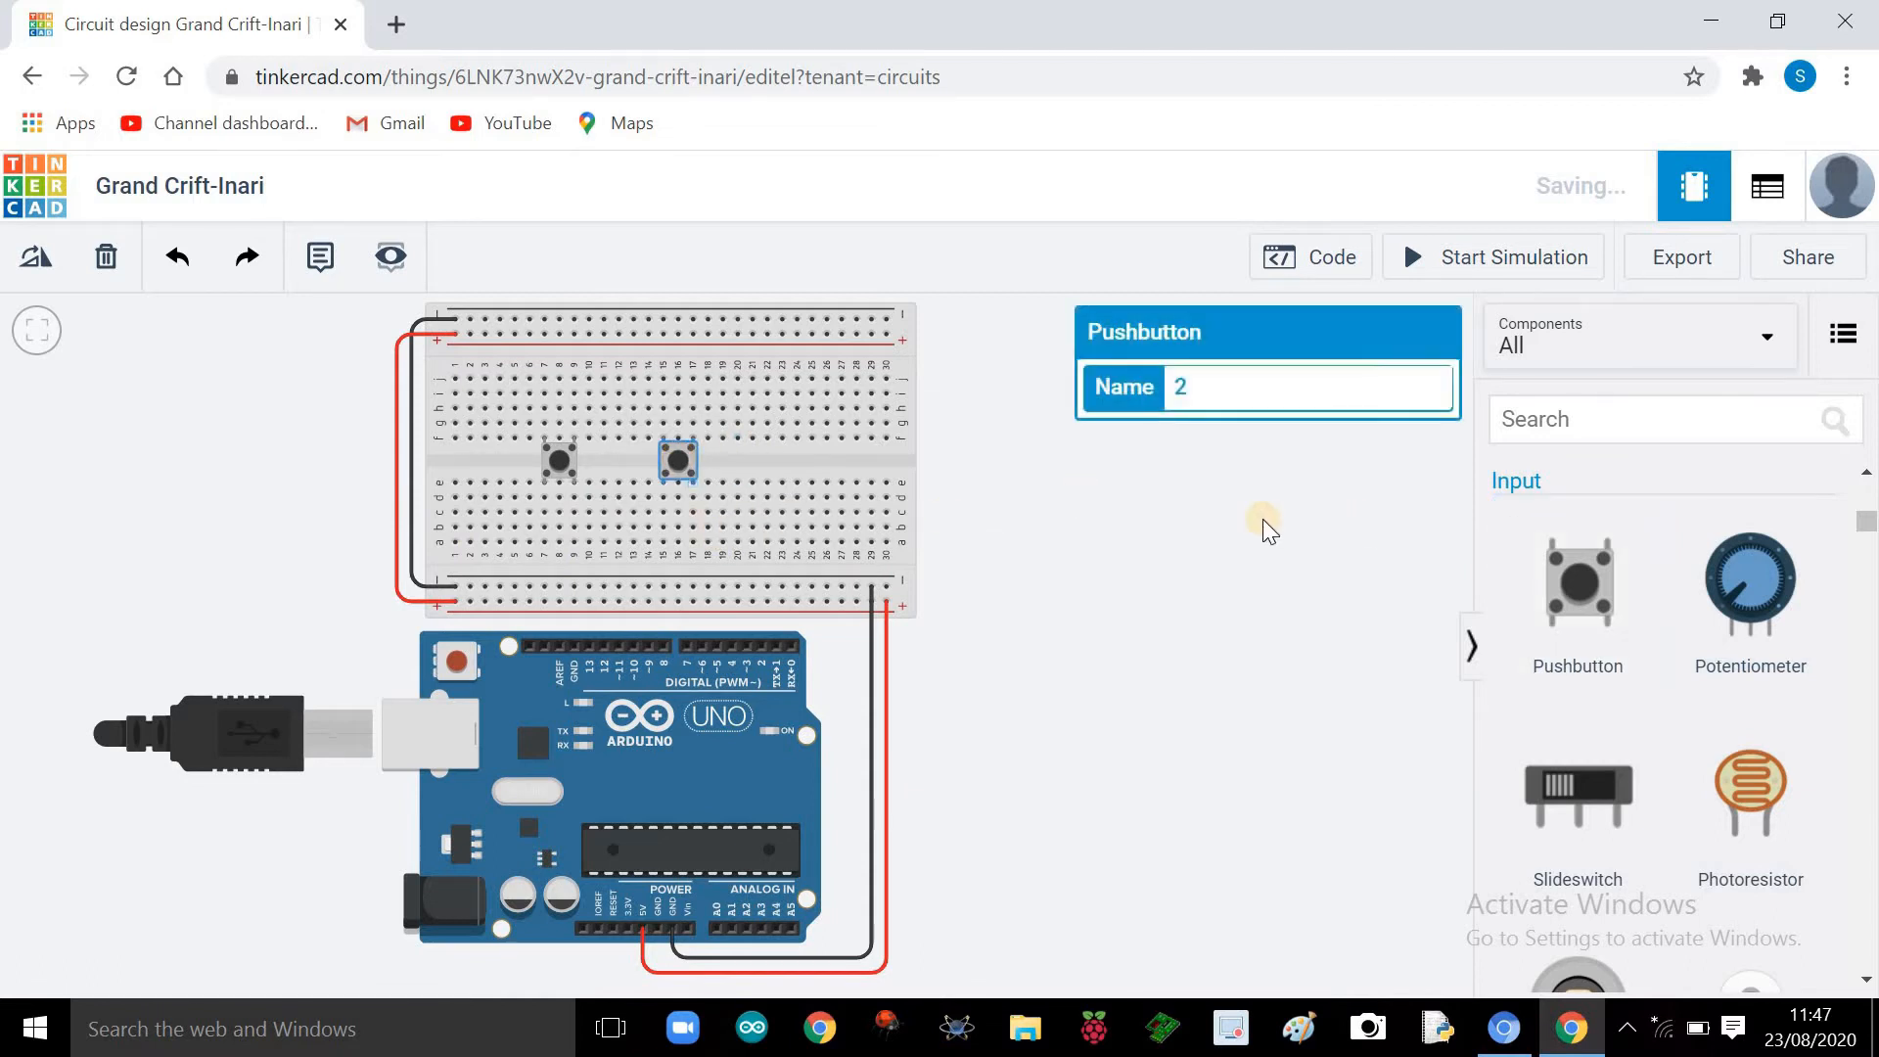
{"action": "left_click", "coordinate": [1141, 520]}
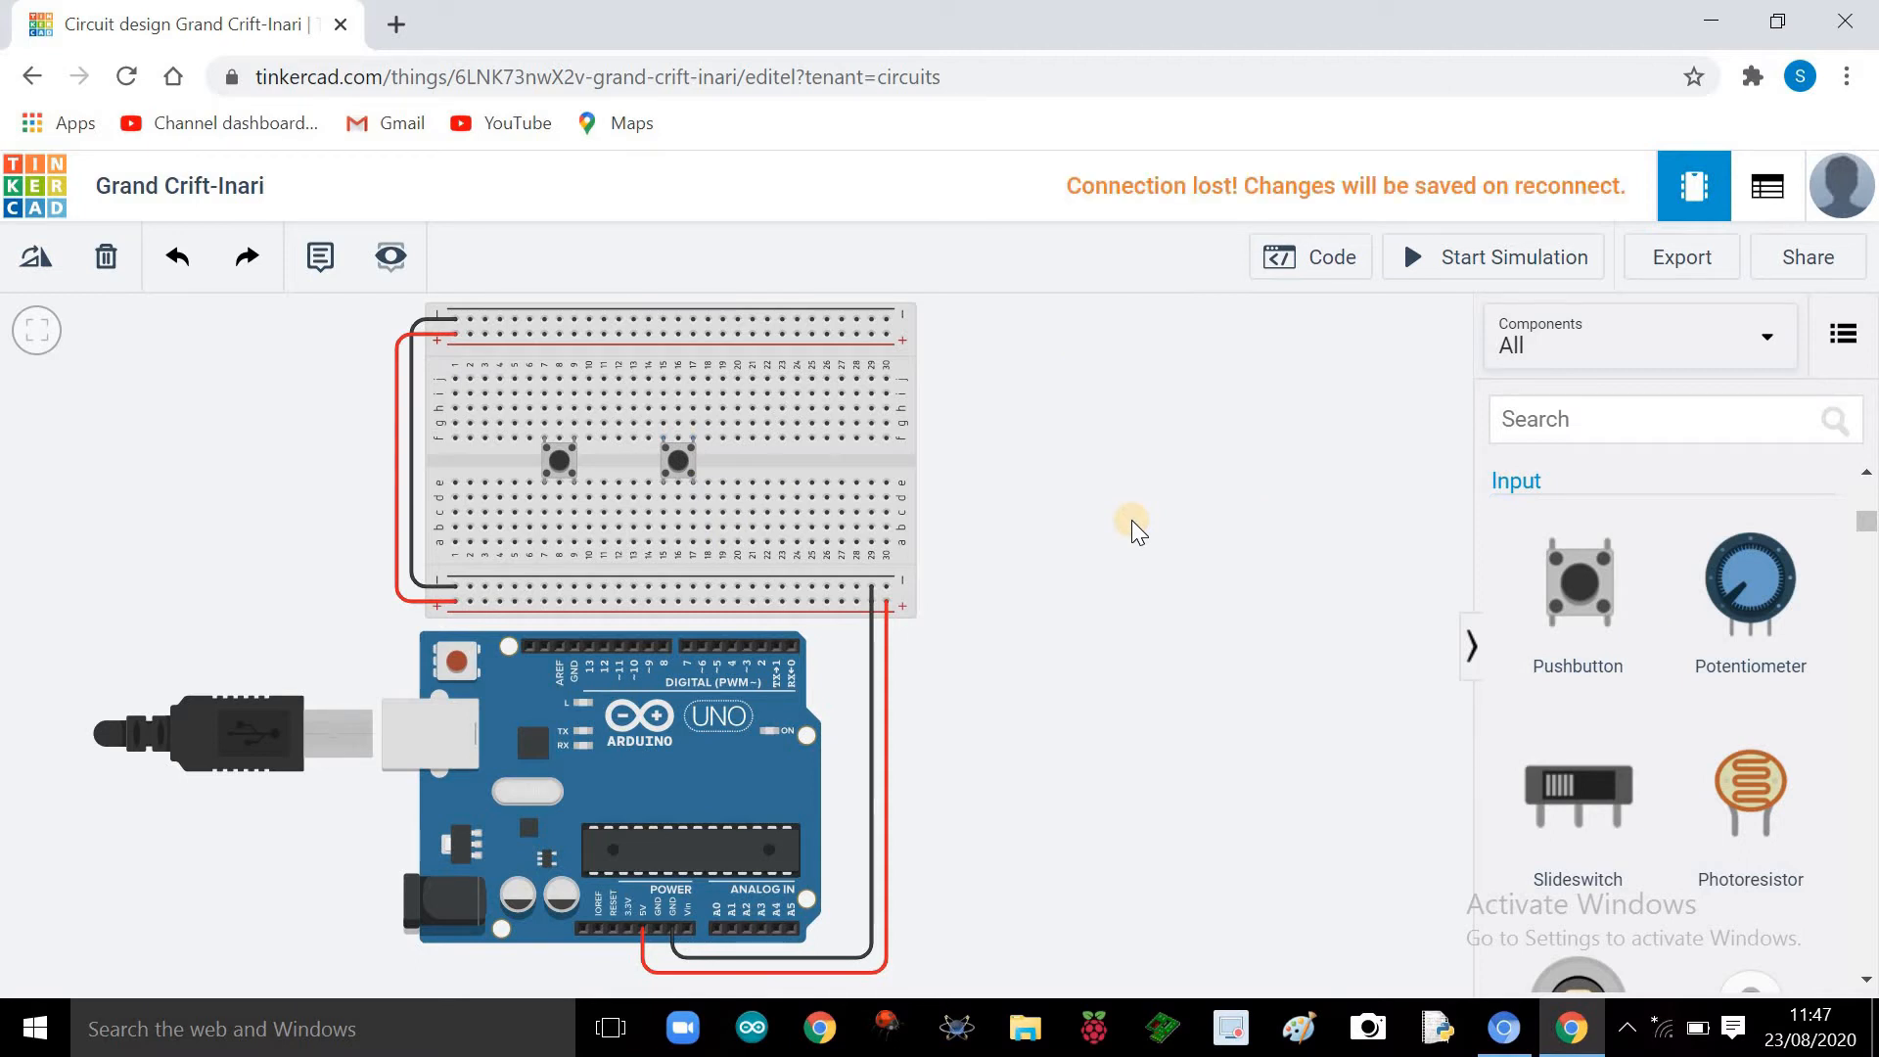
Step: Search the component library for "dc motor" and place a DC Motor in the free area beside the breadboard
{"action": "left_click", "coordinate": [1526, 423]}
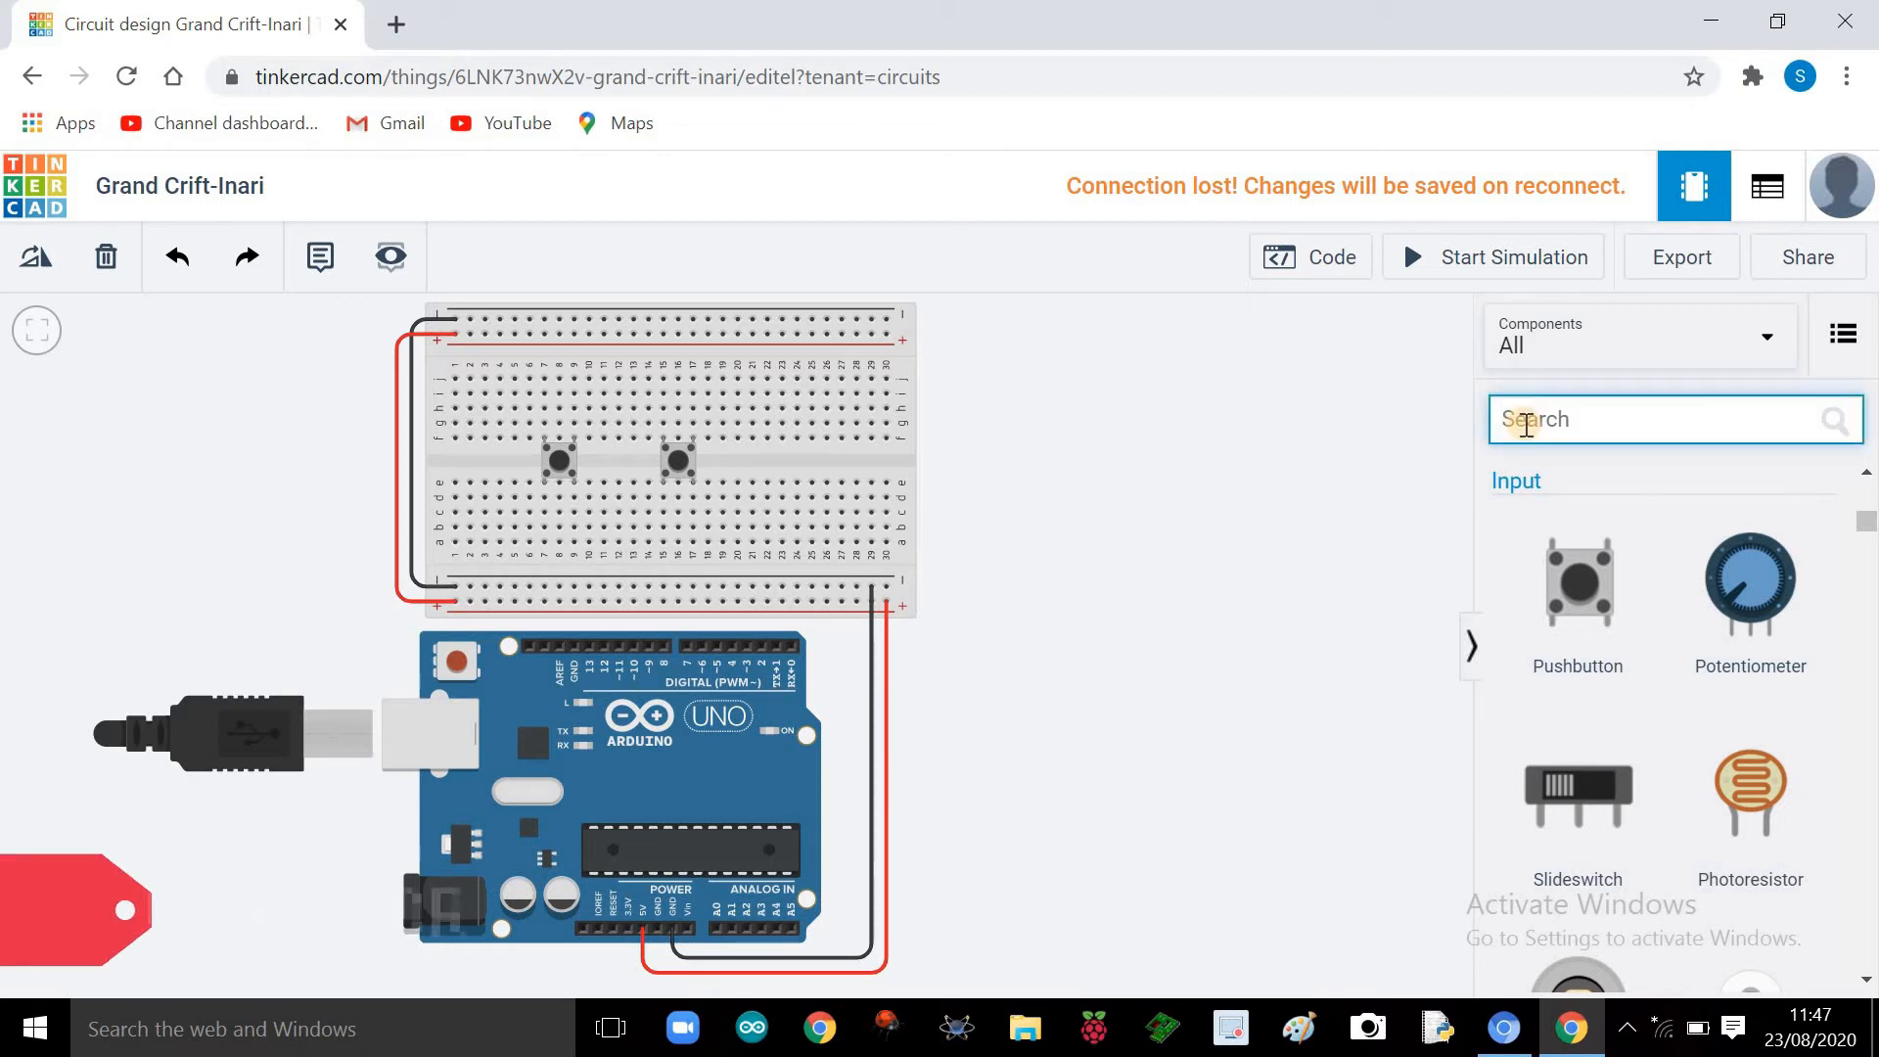
{"action": "type", "text": "dc"}
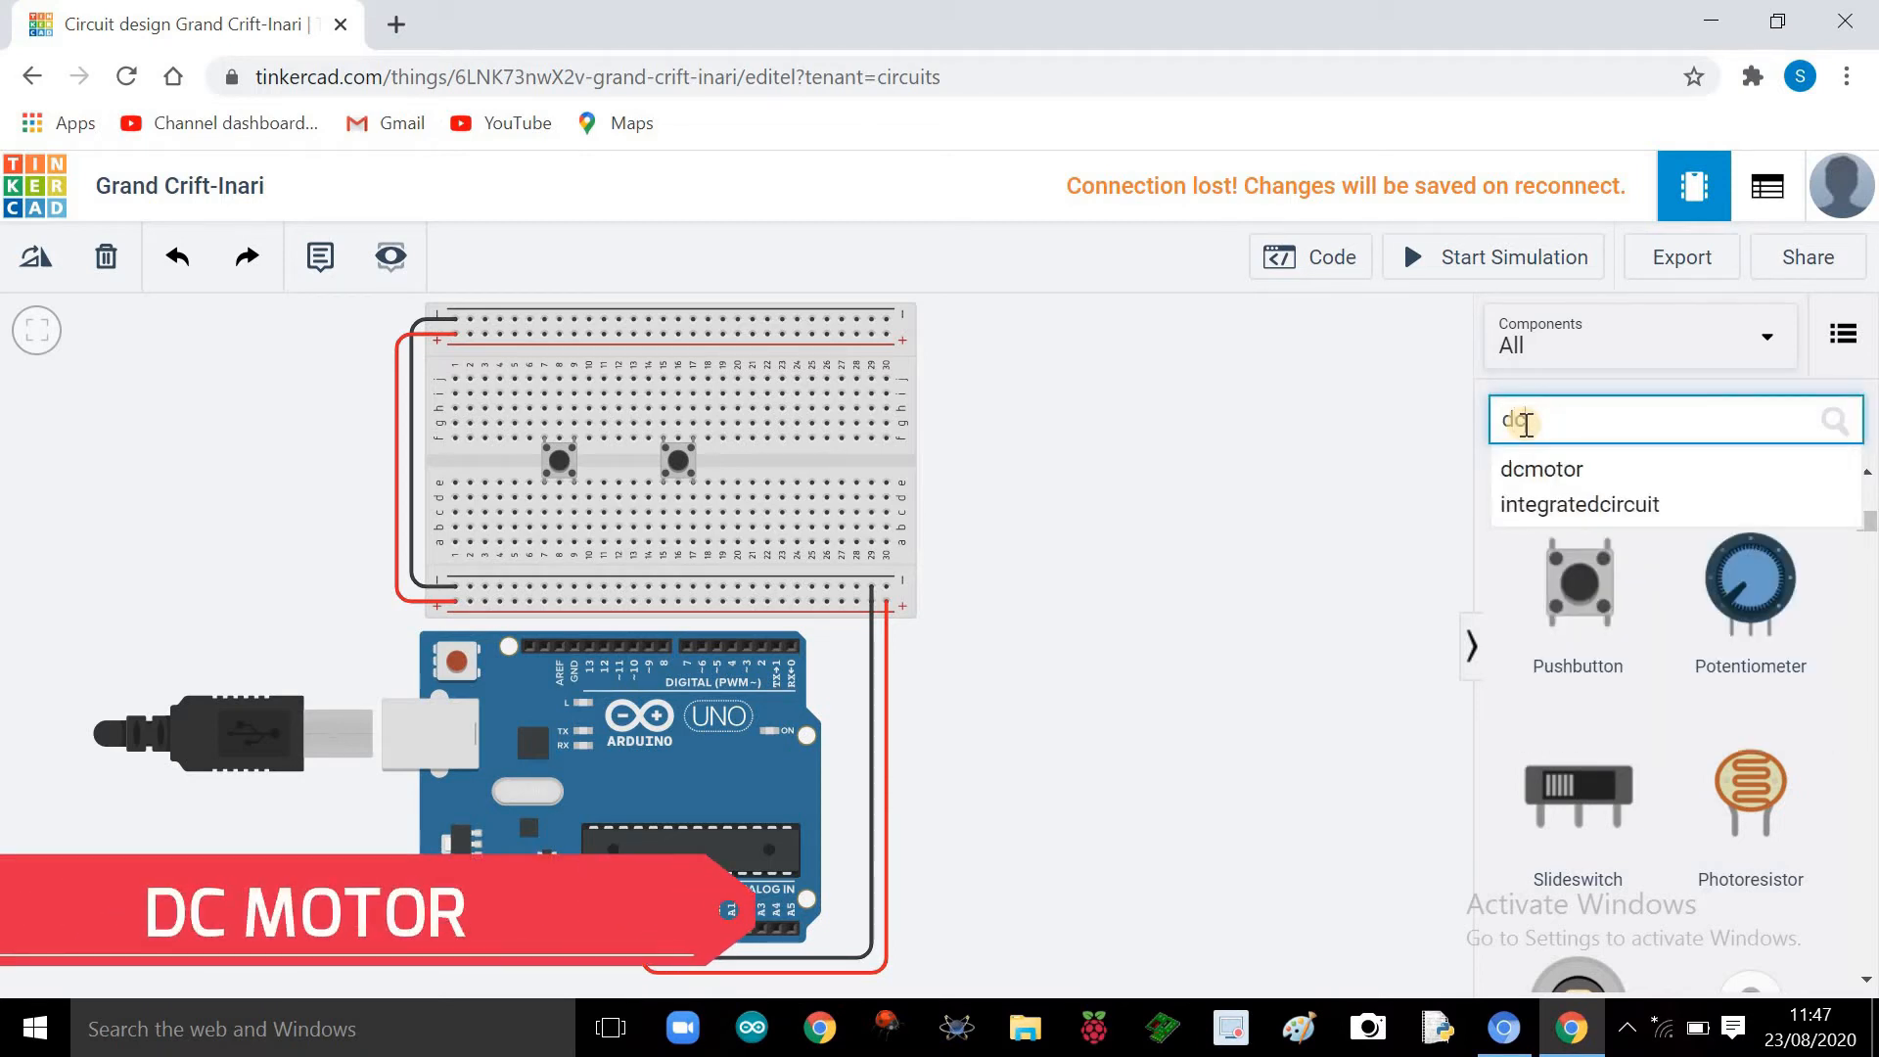
{"action": "type", "text": " motor"}
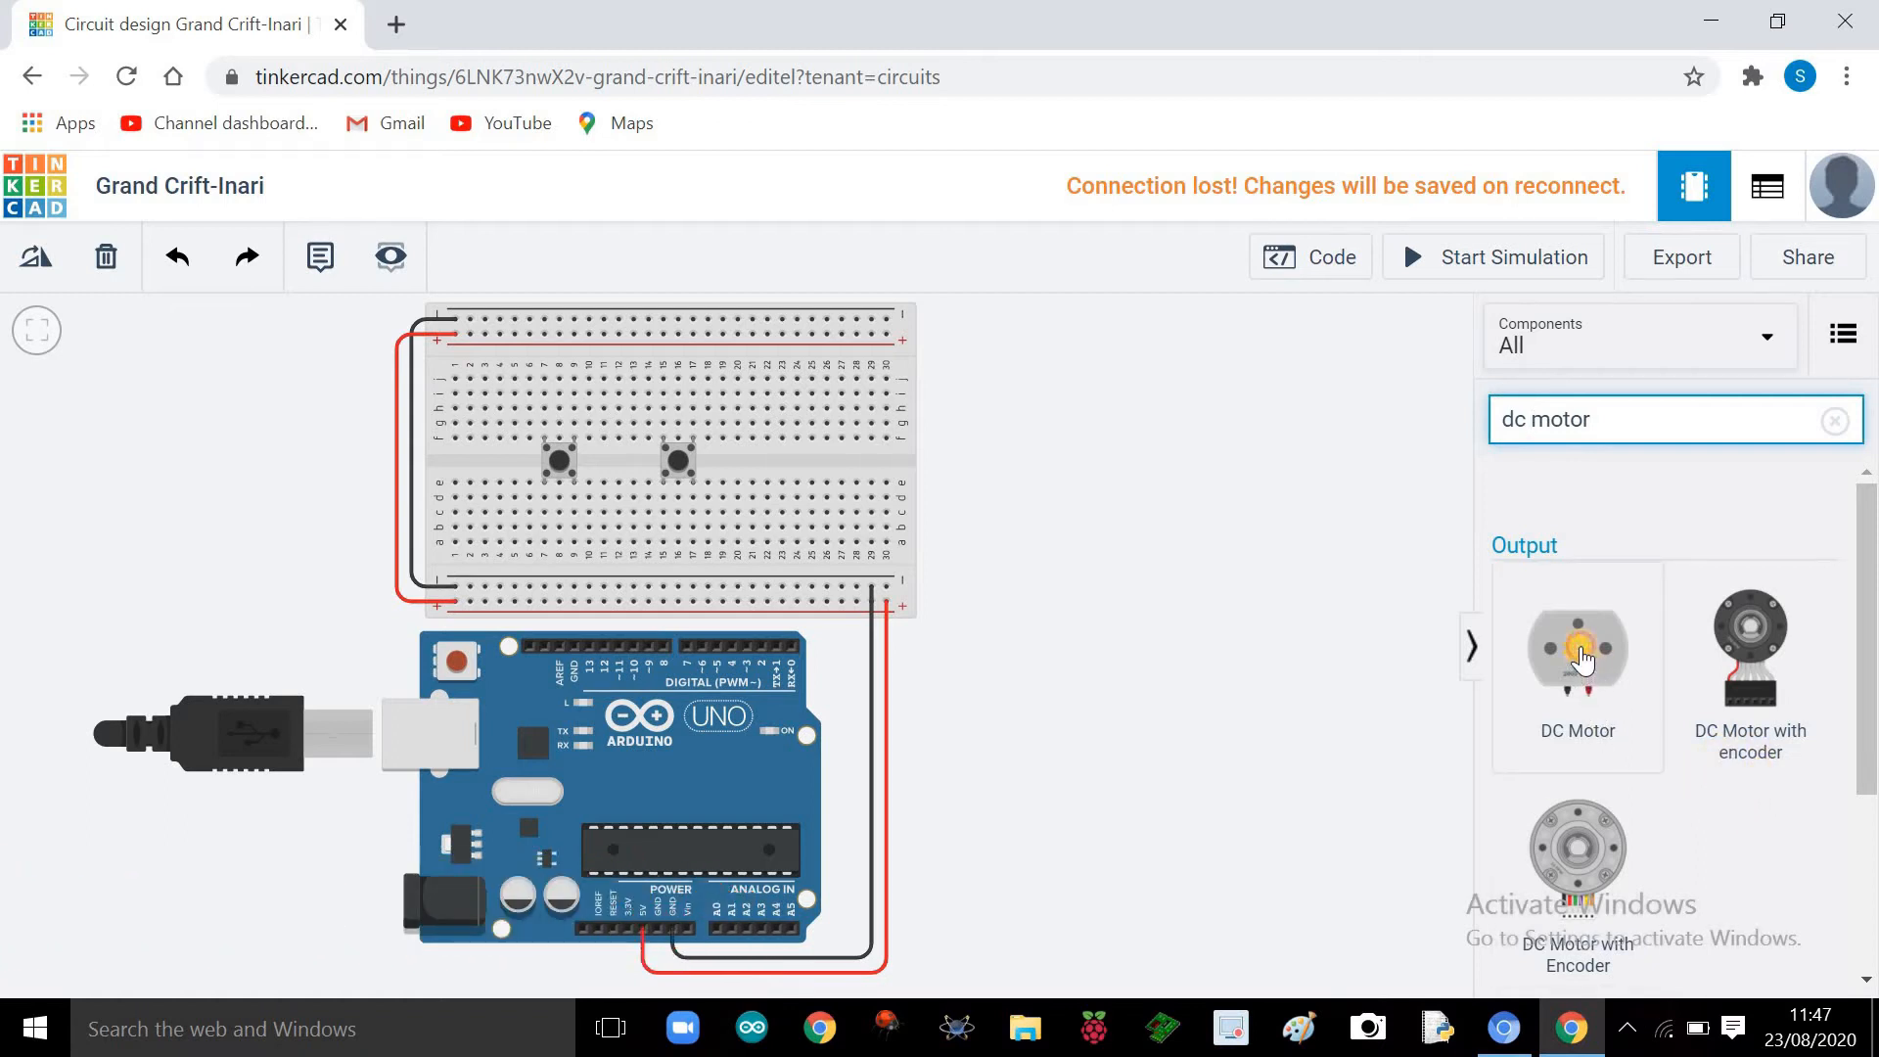
{"action": "left_click_drag", "start_coordinate": [1582, 661], "coordinate": [1160, 660]}
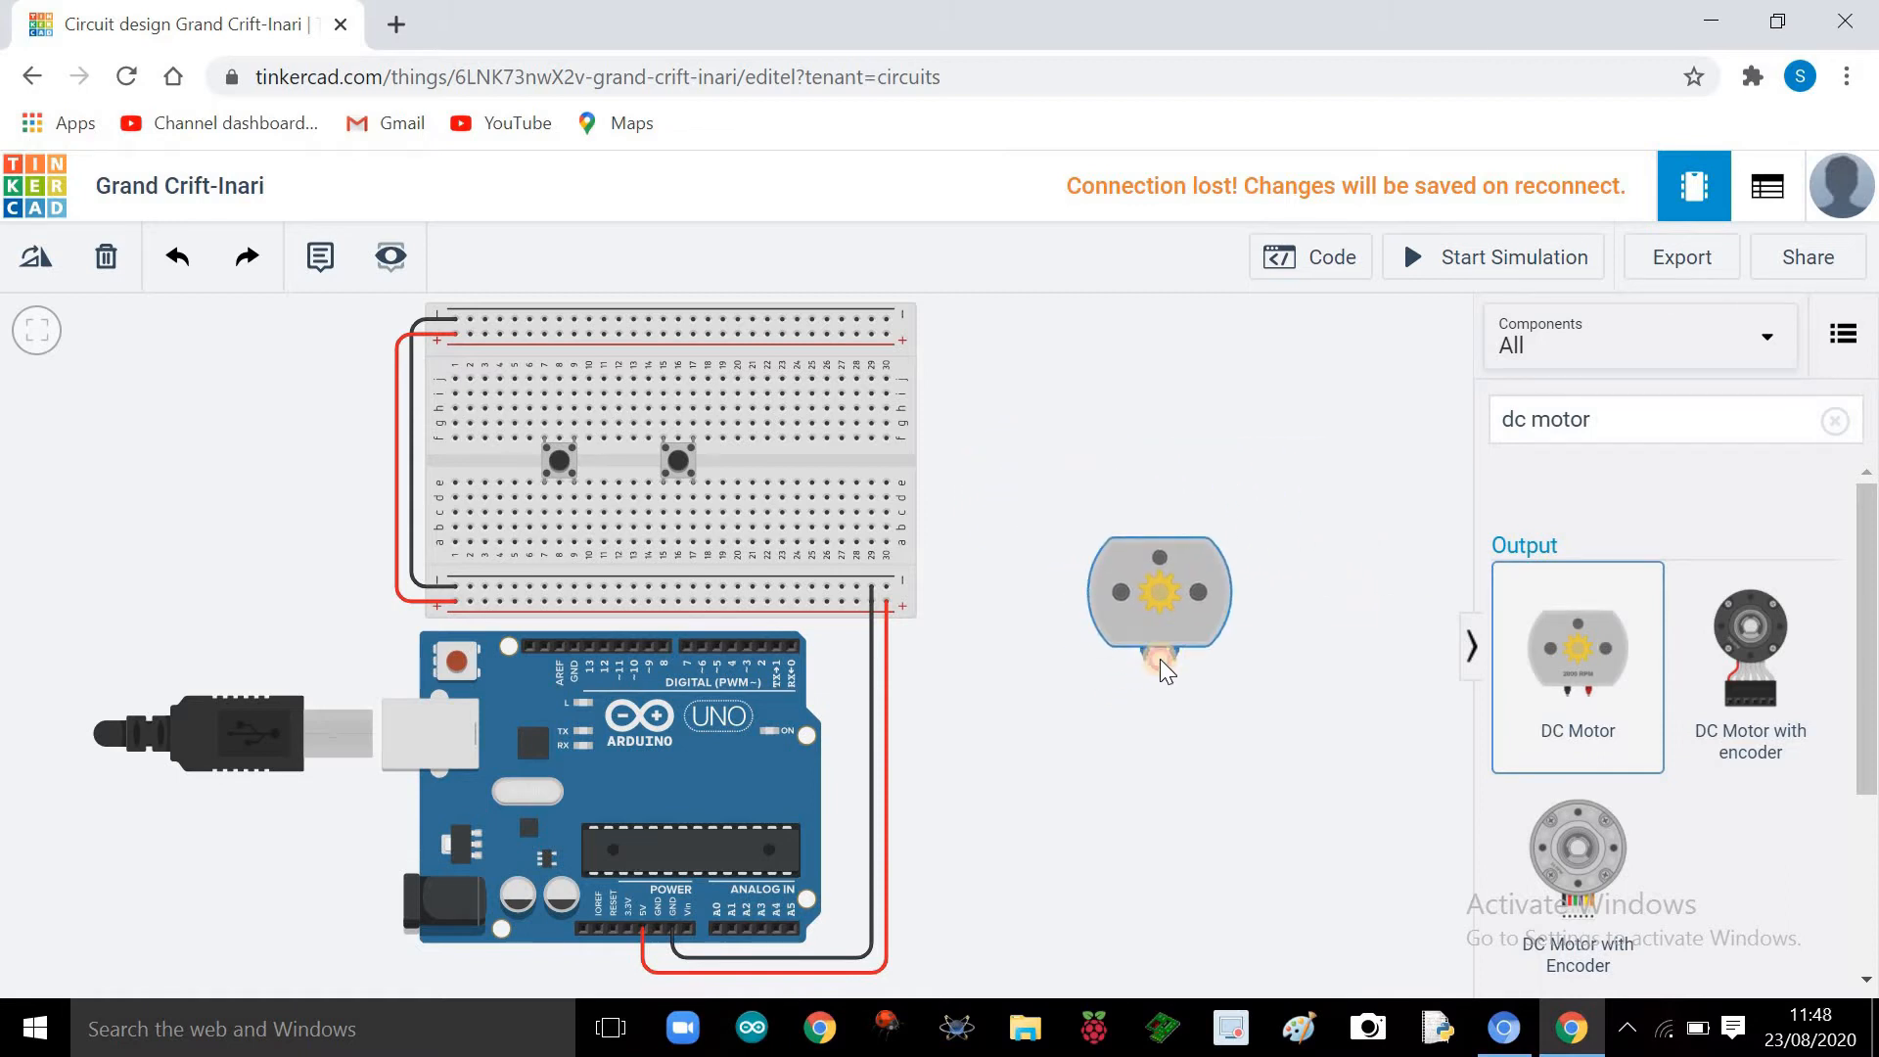
{"action": "left_click", "coordinate": [1184, 717]}
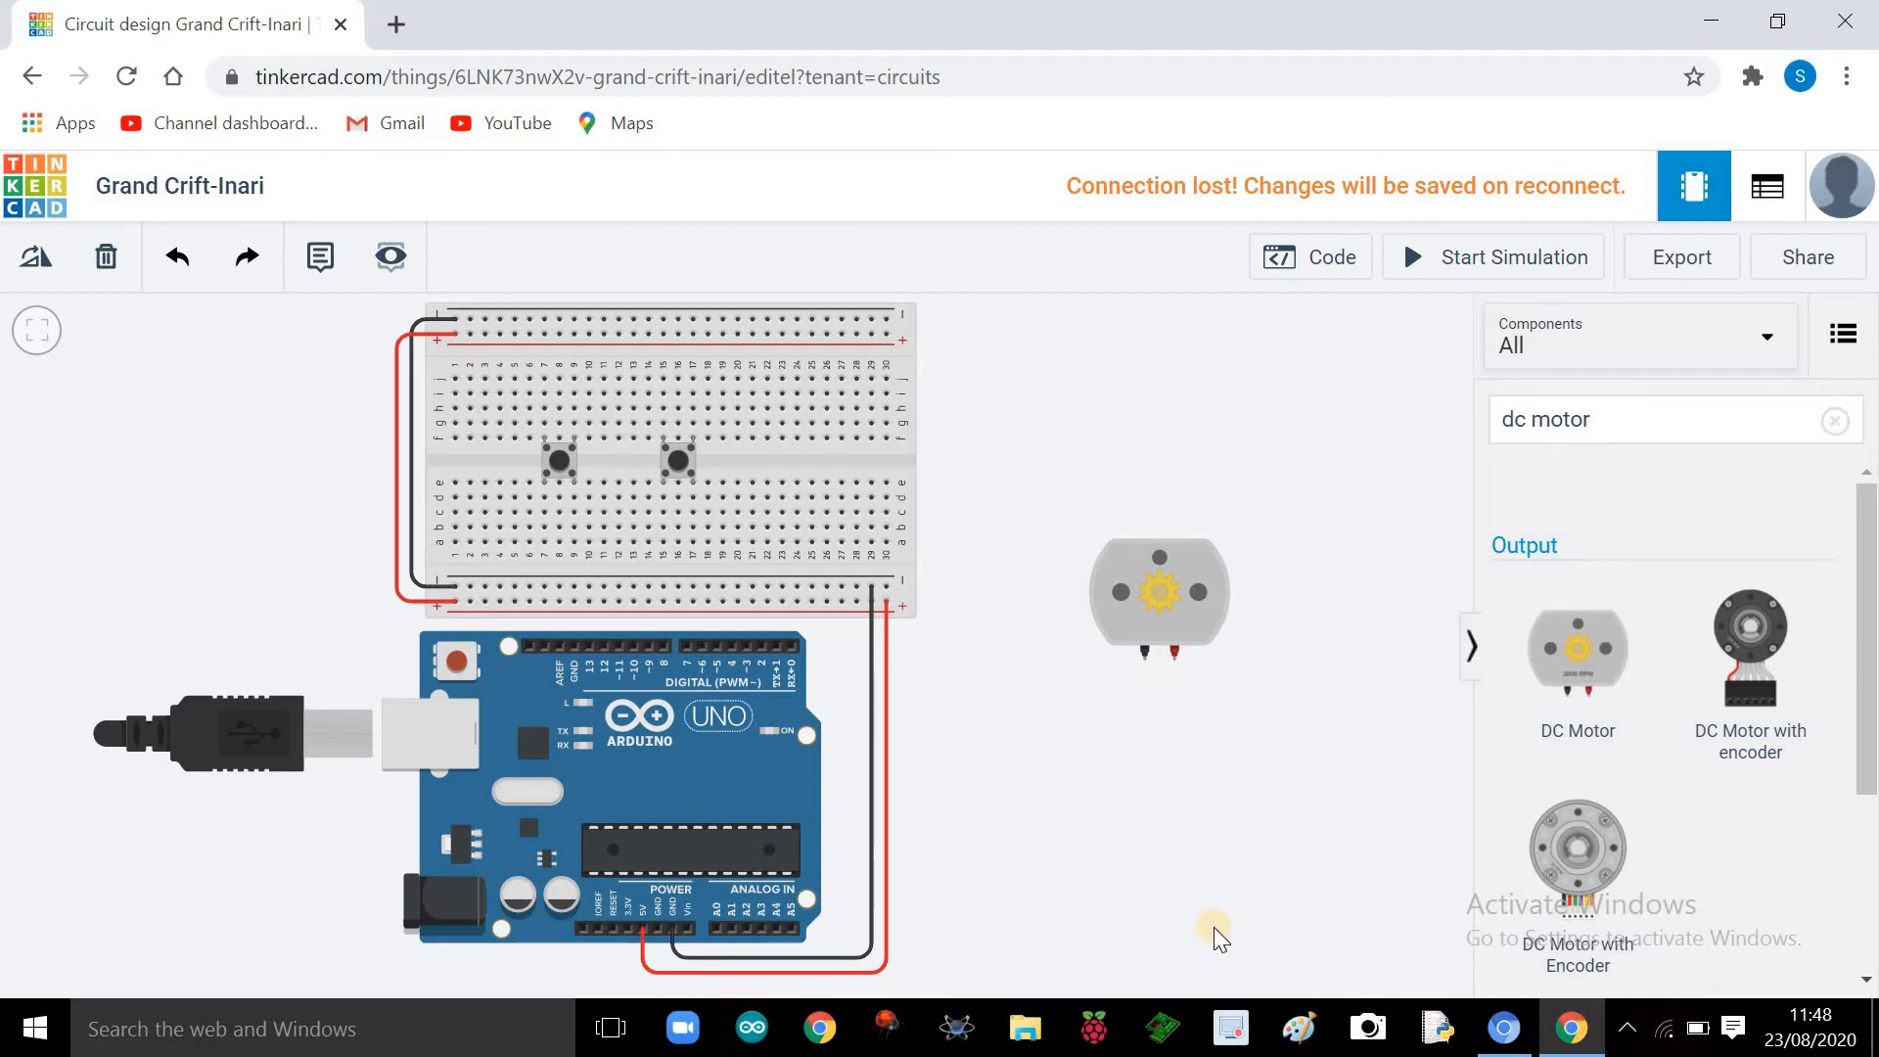
Step: Wire Arduino digital pin 4 to the DC motor's red Terminal 2, routing the wire below the motor
{"action": "scroll", "coordinate": [1213, 926], "scroll_direction": "up", "scroll_amount": 5}
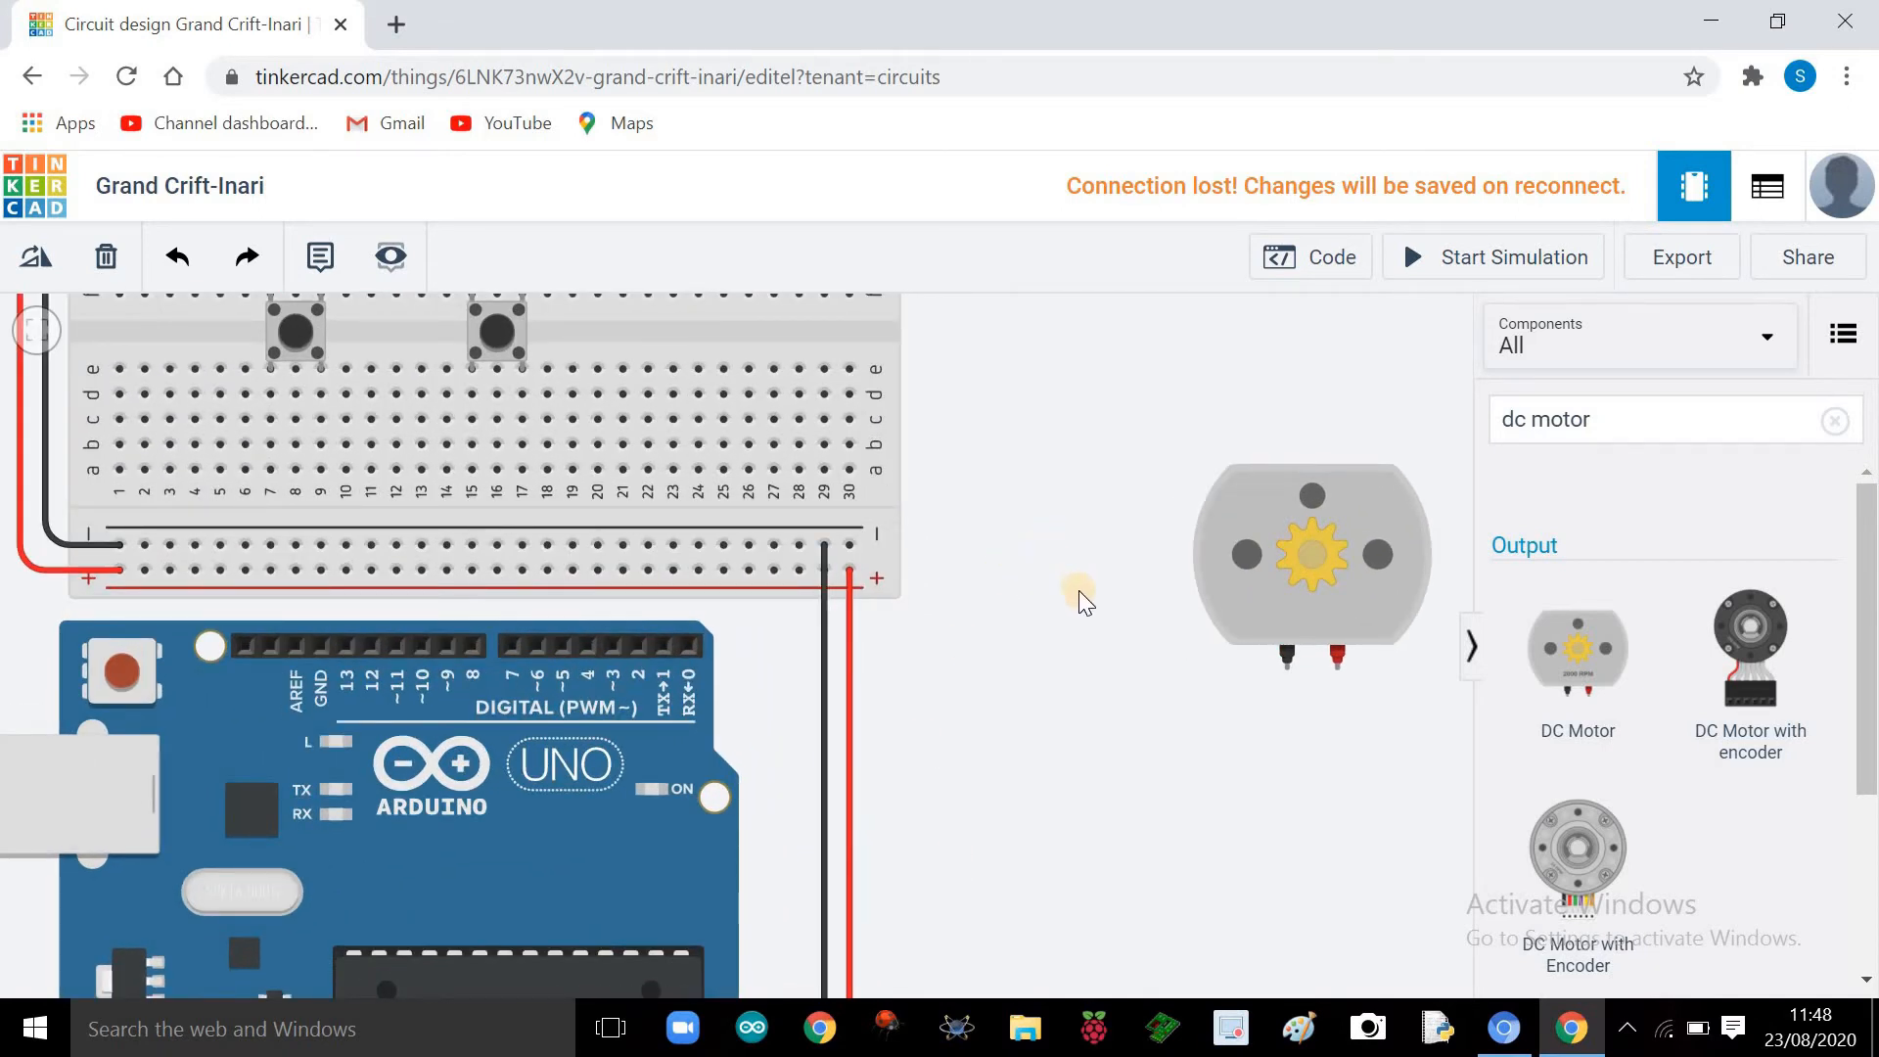
{"action": "key", "text": "f"}
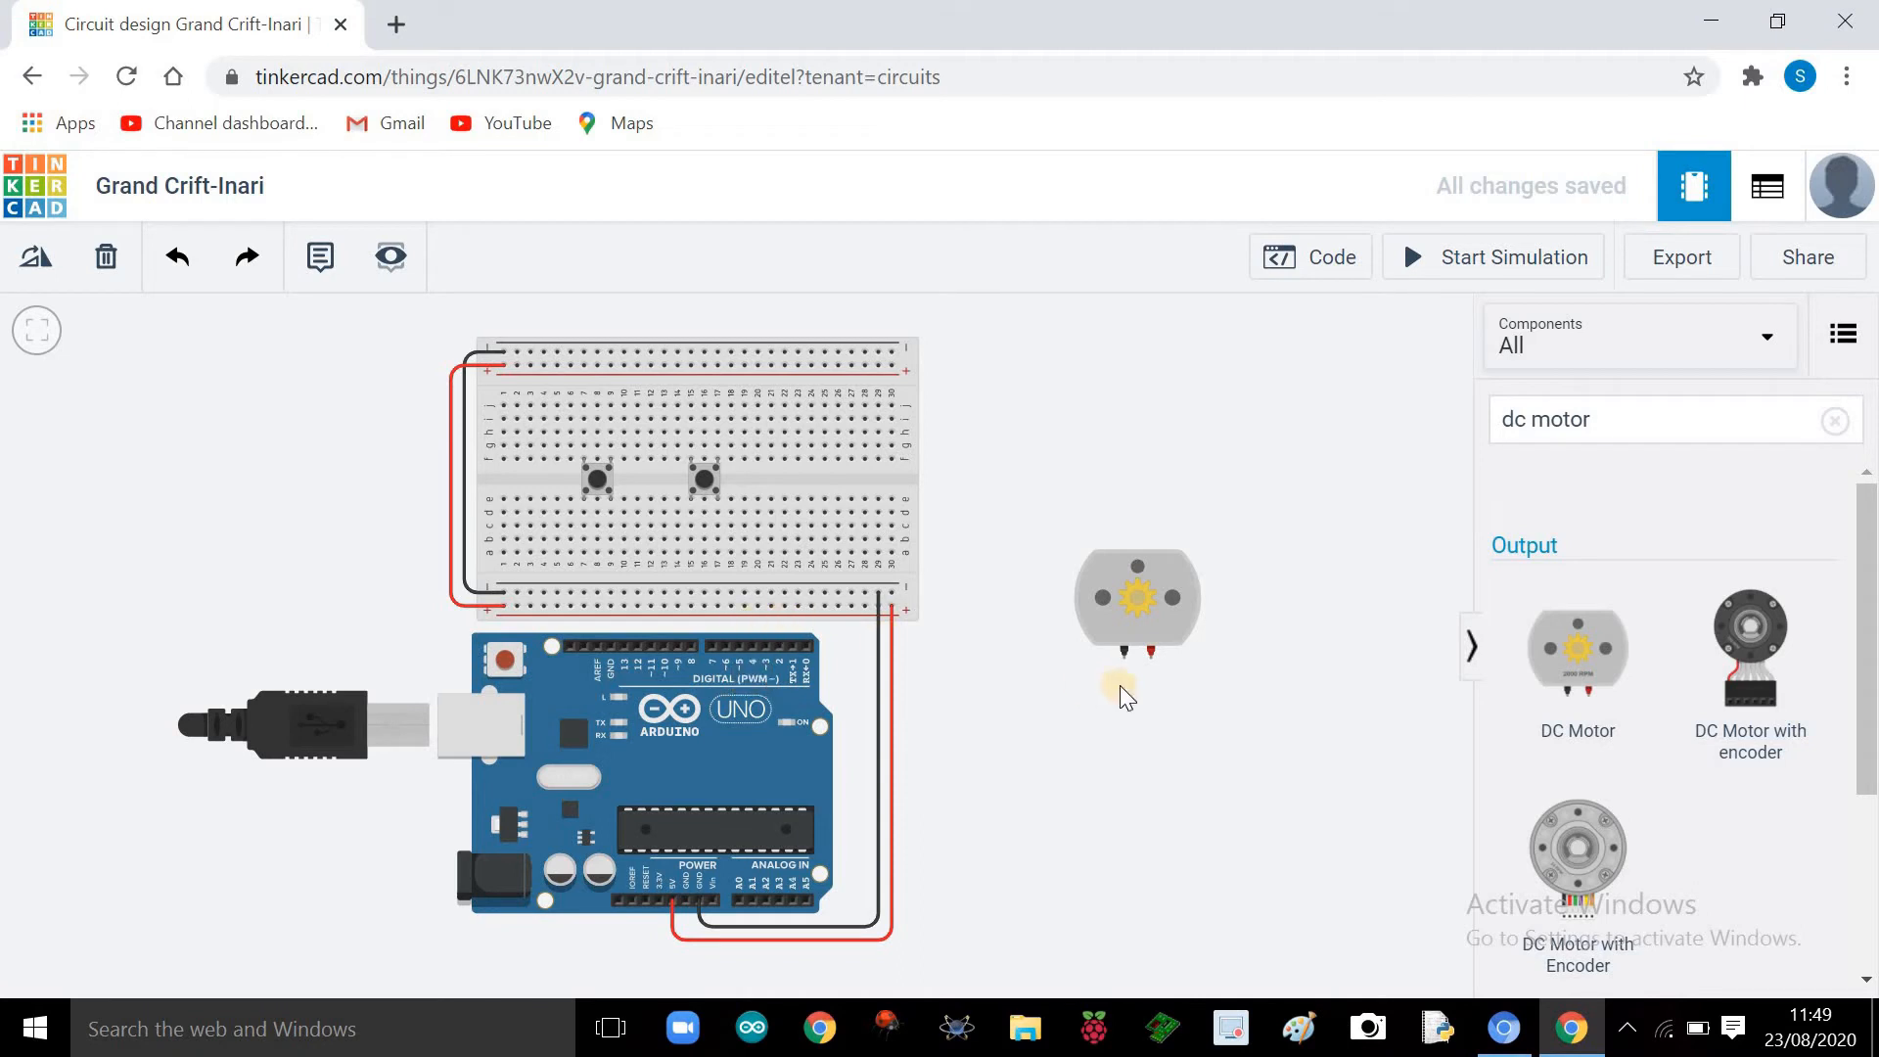
{"action": "left_click", "coordinate": [754, 644]}
{"action": "left_click", "coordinate": [756, 620]}
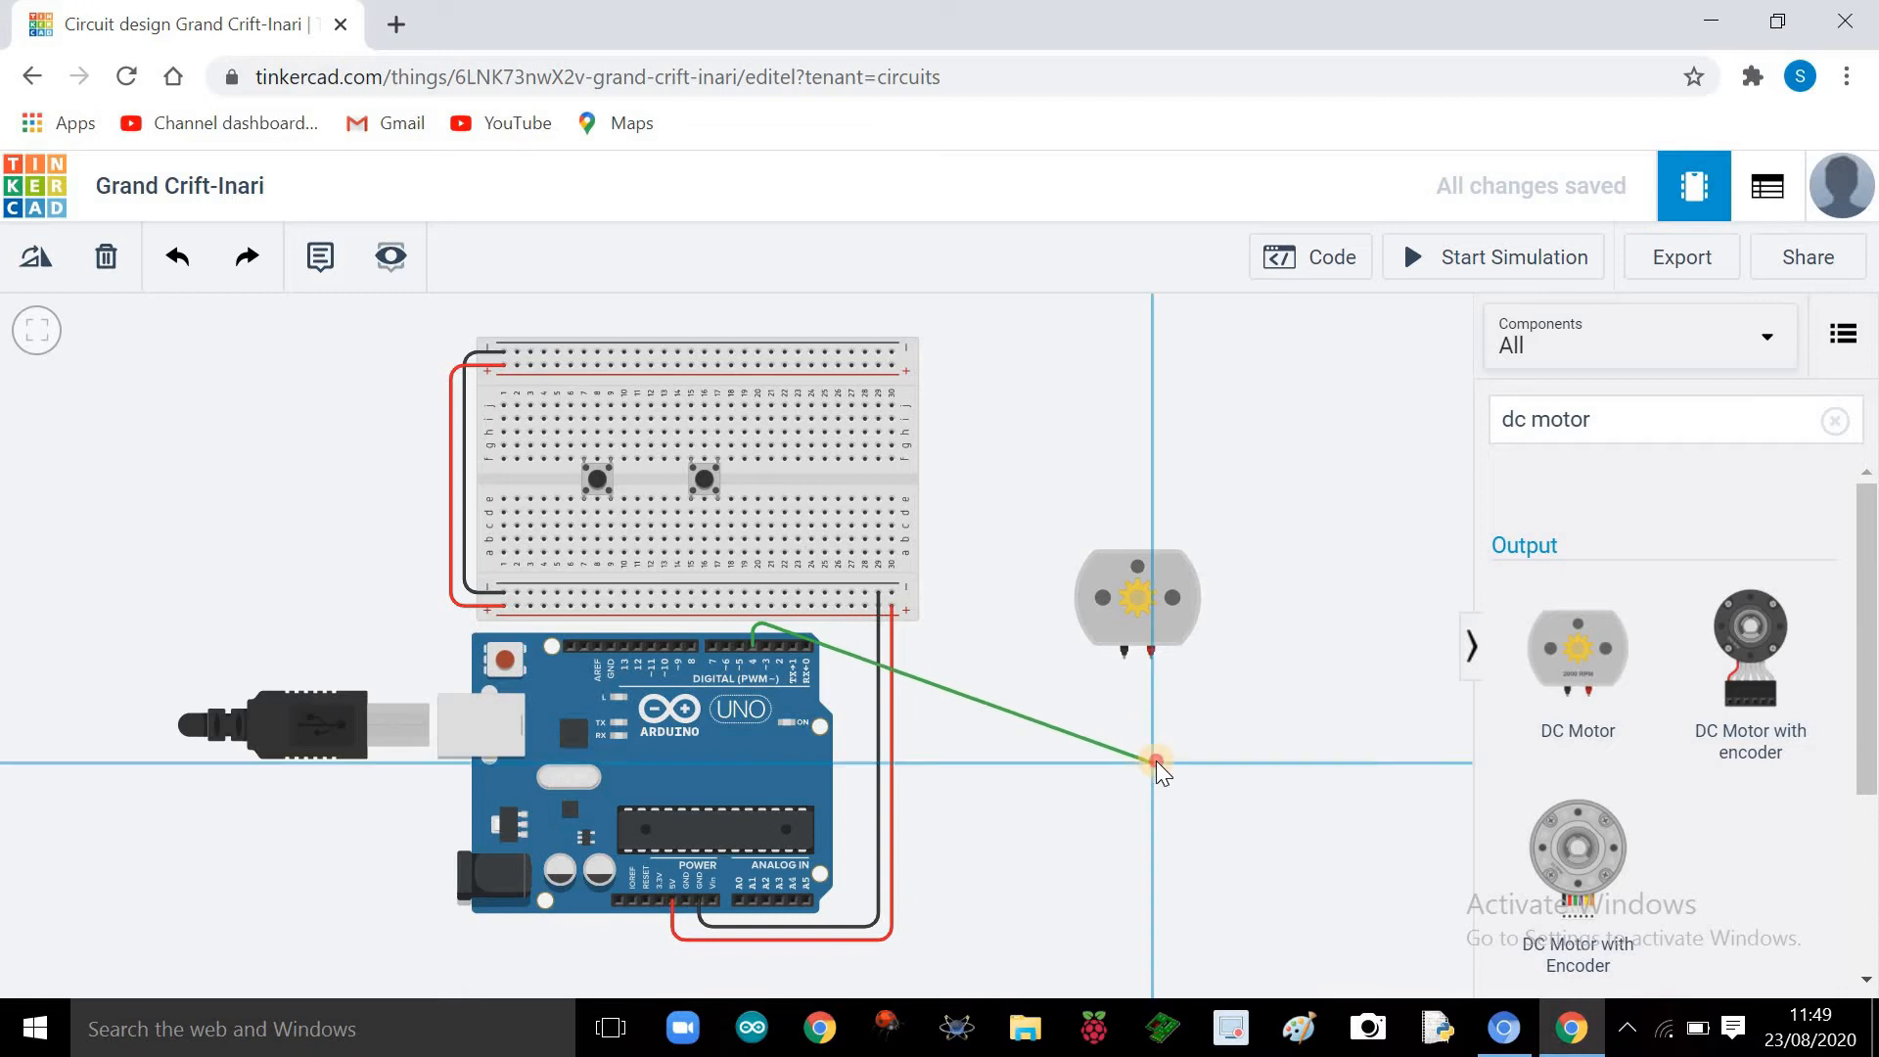
{"action": "left_click", "coordinate": [1153, 761]}
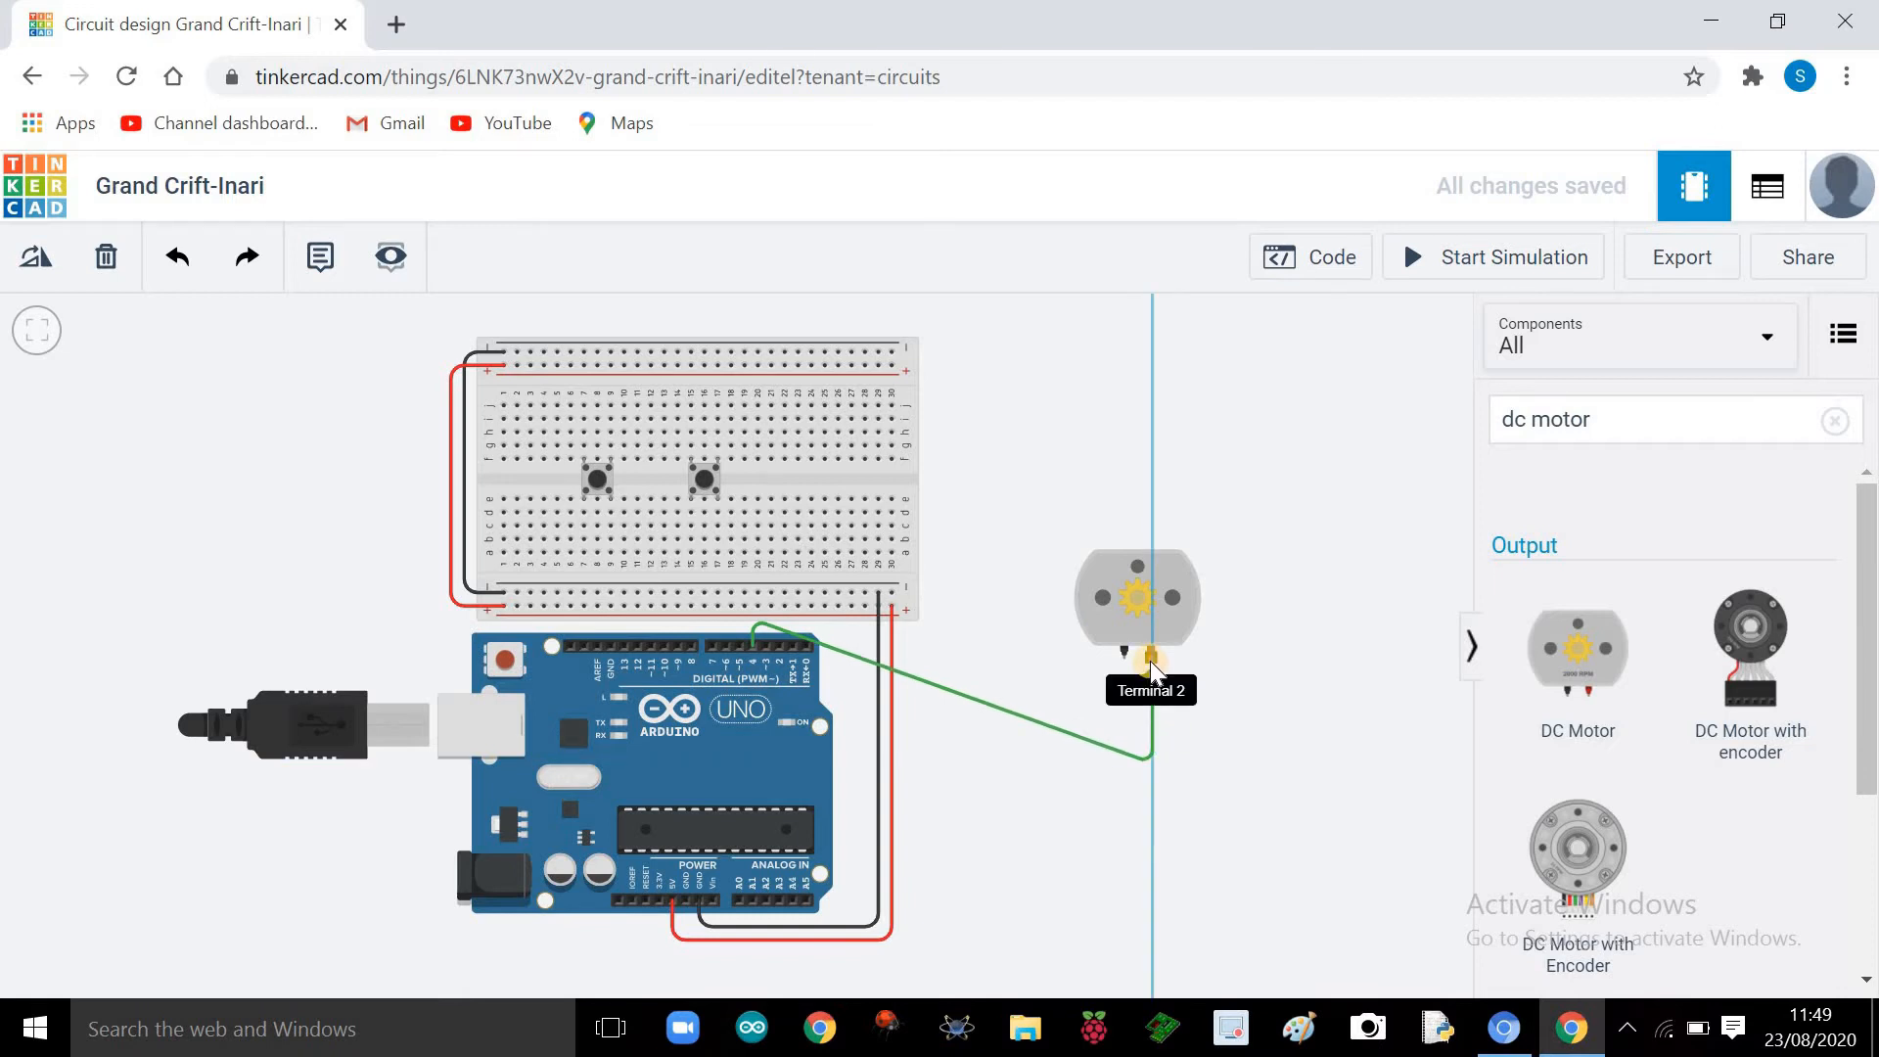
{"action": "left_click", "coordinate": [1151, 661]}
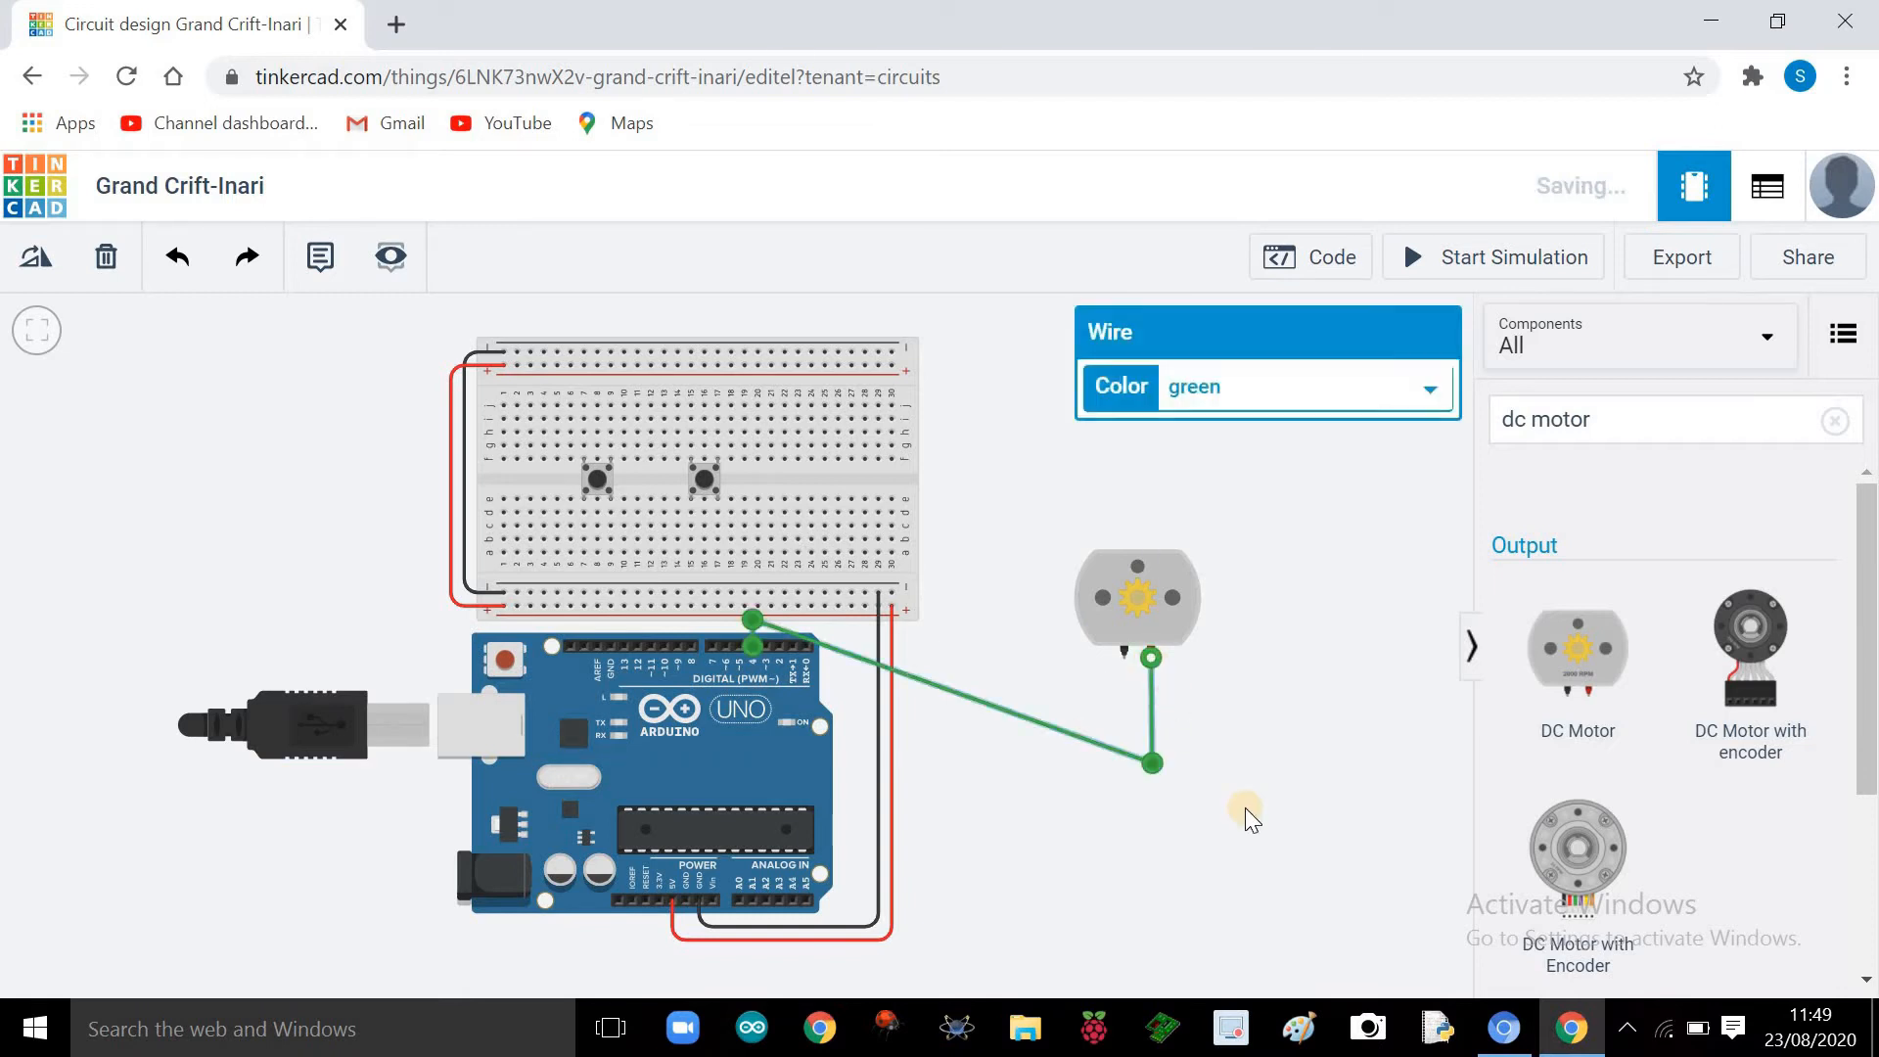
{"action": "left_click", "coordinate": [1234, 719]}
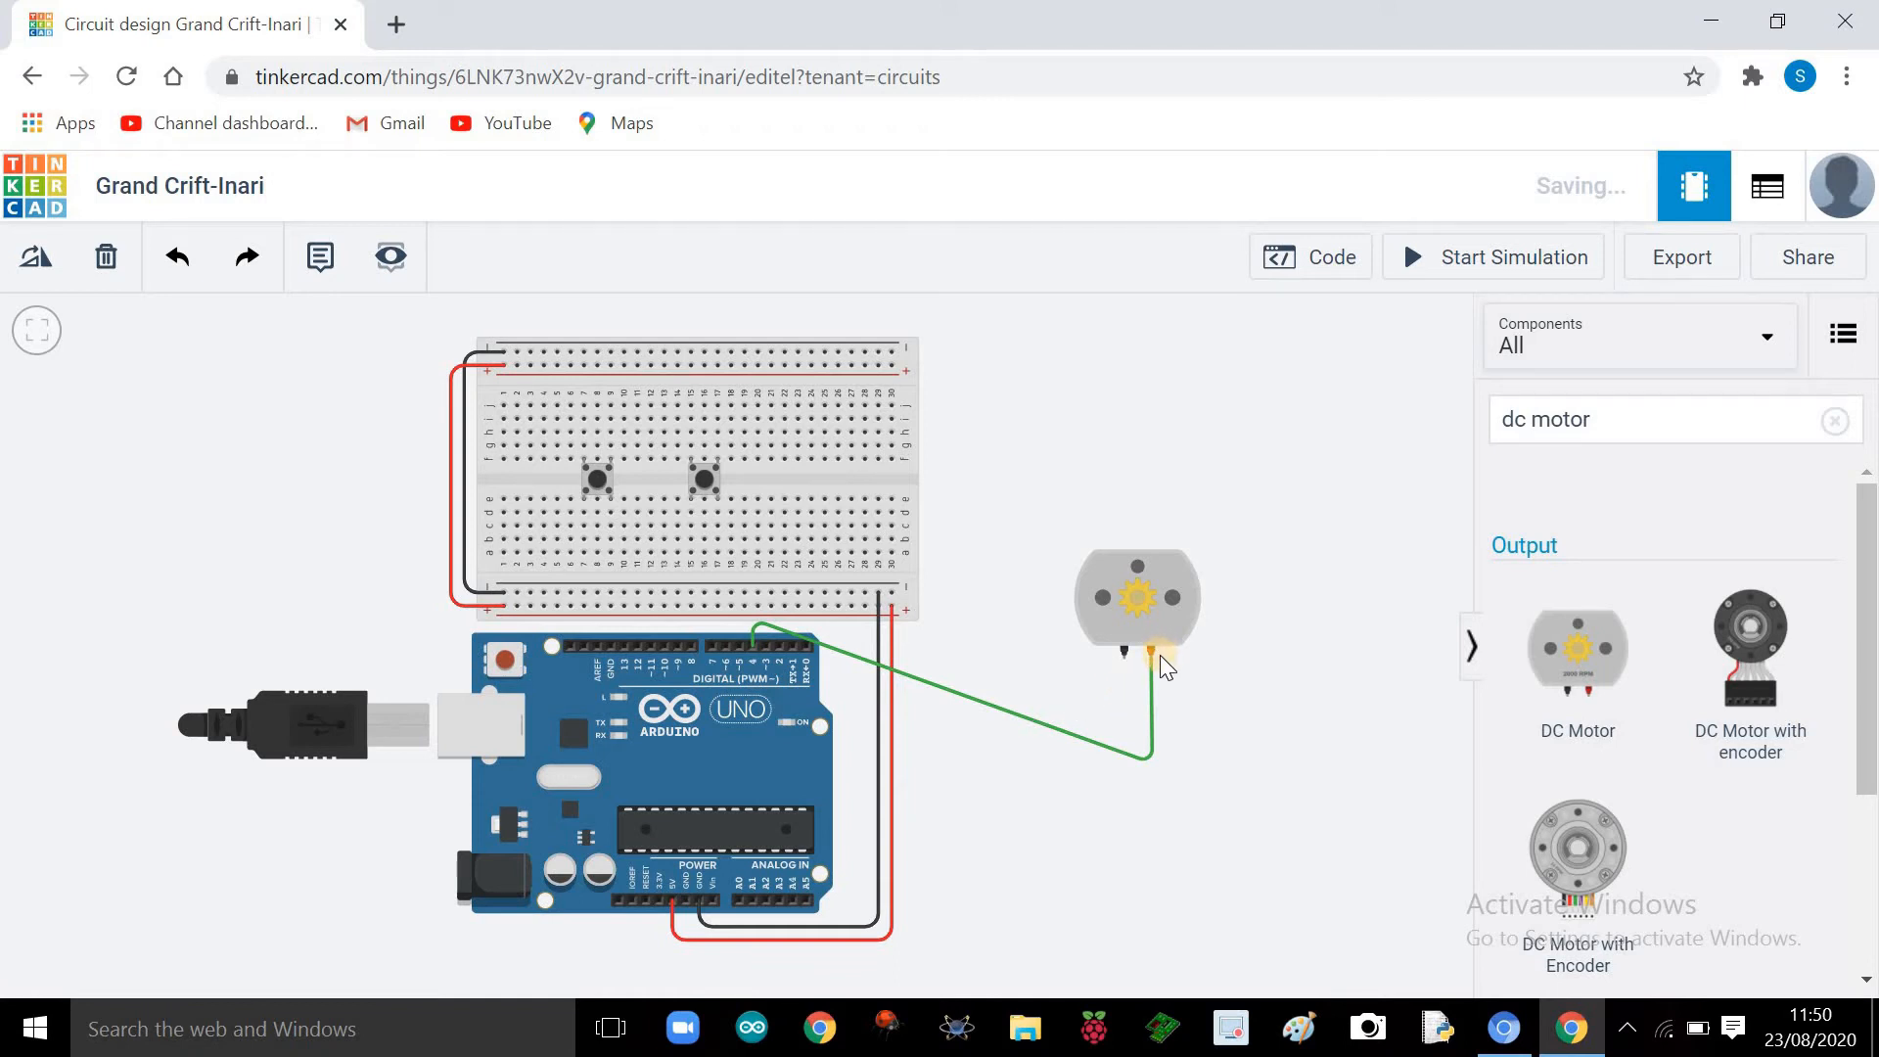
Step: Wire Arduino digital pin 5 to the DC motor's black terminal
{"action": "left_click", "coordinate": [739, 649]}
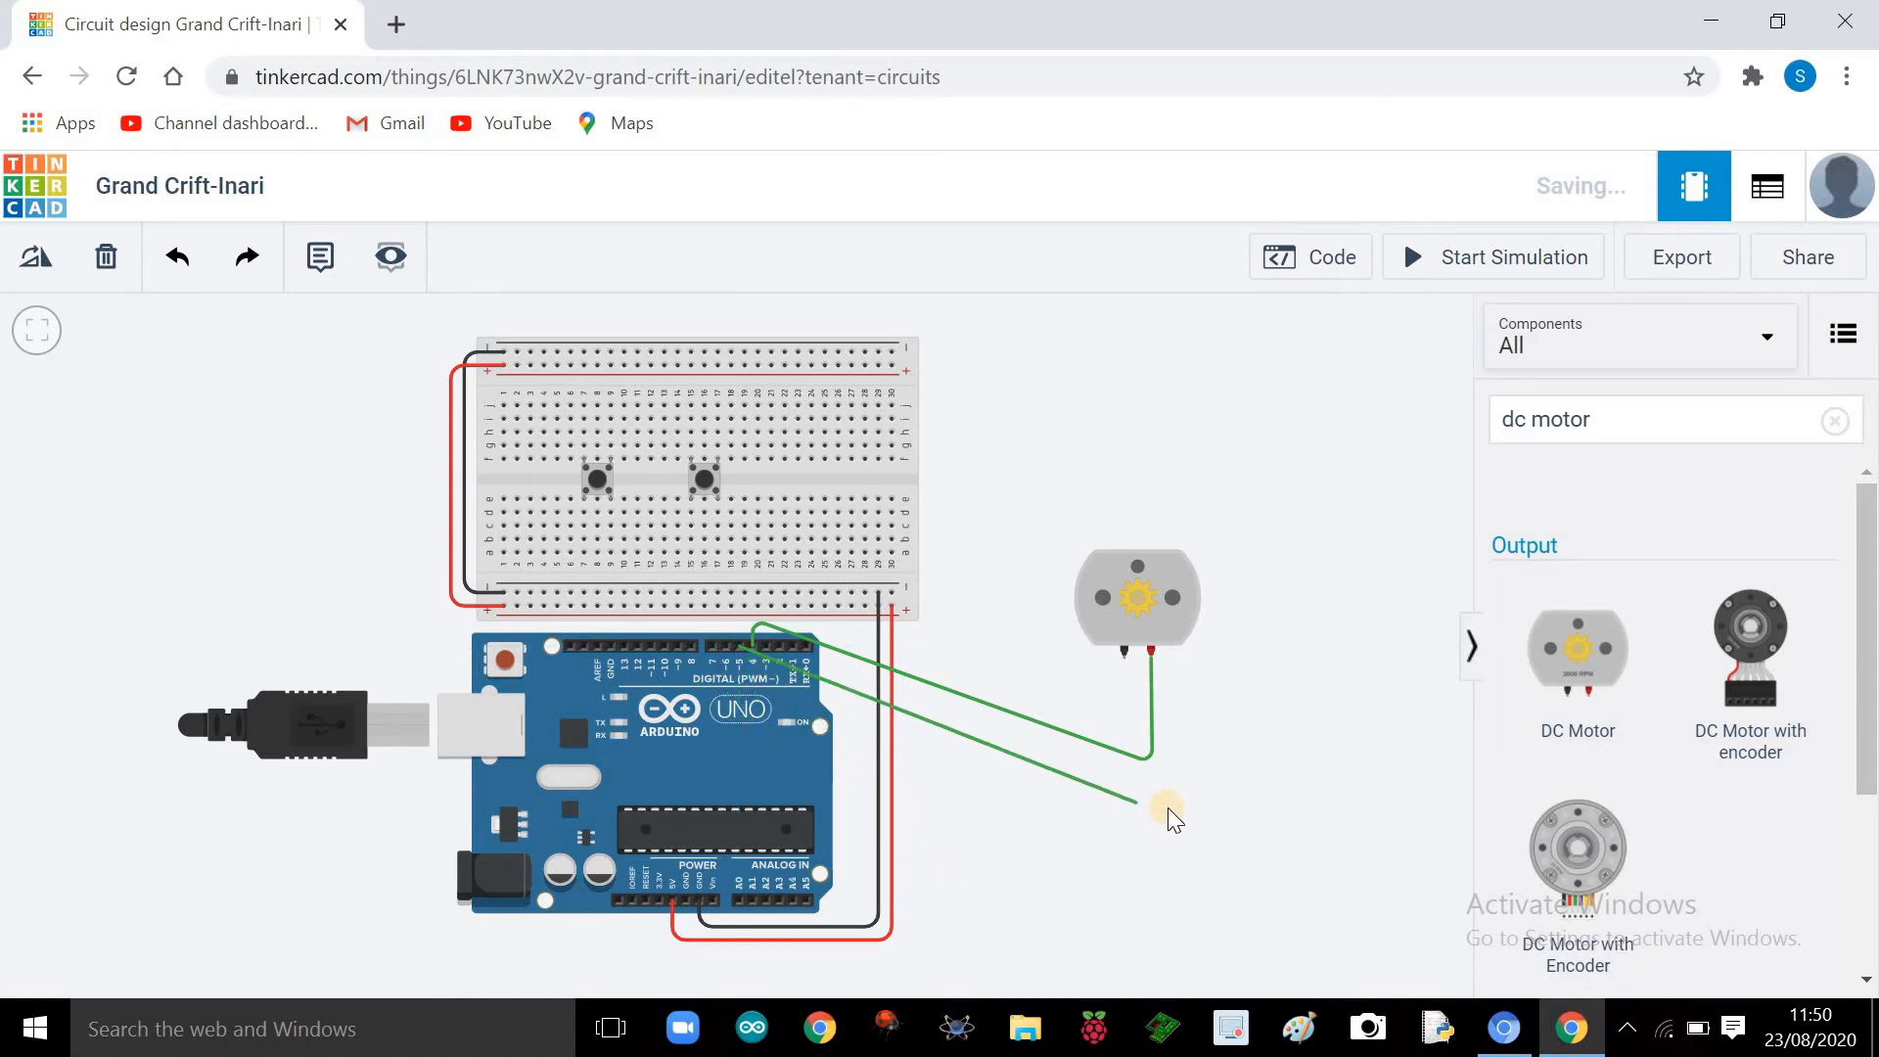
{"action": "left_click", "coordinate": [750, 616]}
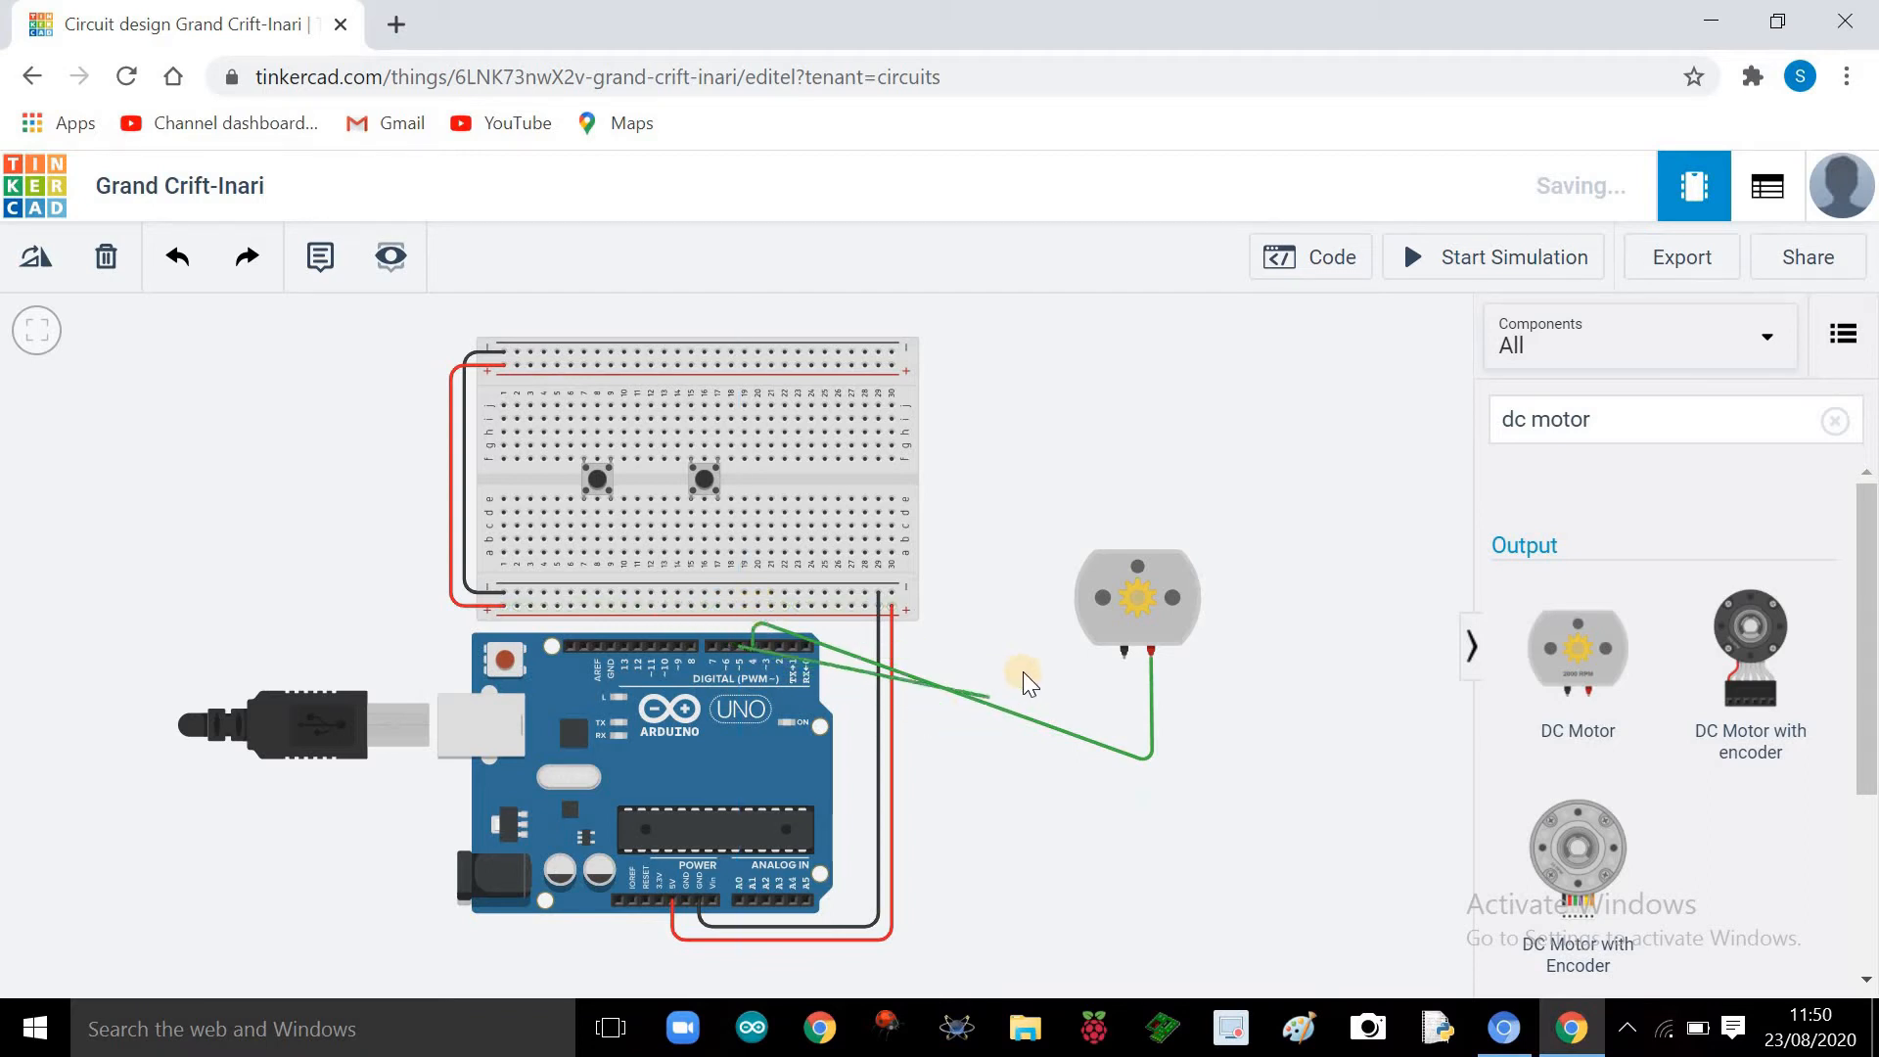
{"action": "left_click", "coordinate": [1125, 659]}
{"action": "left_click", "coordinate": [1294, 731]}
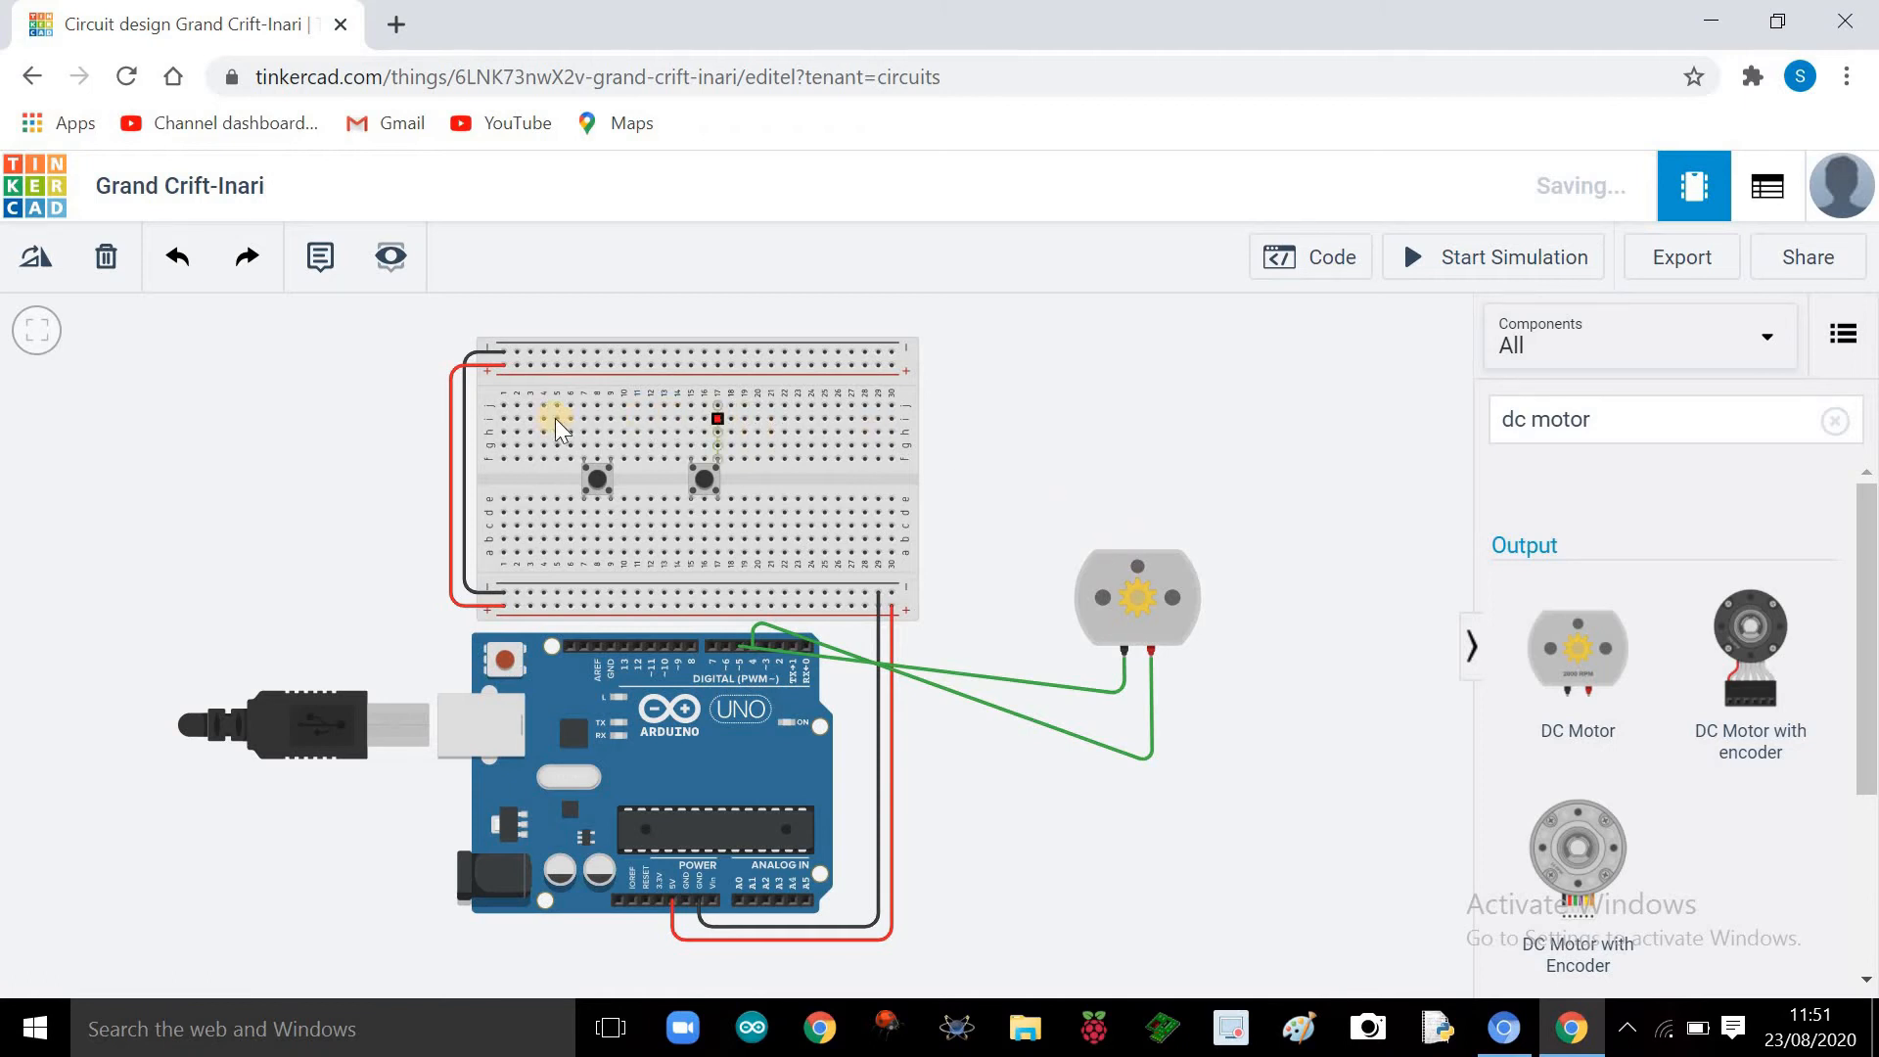
Step: Run jumper wires from the upper positive rail to column 7 and column 15 to power the two pushbuttons
{"action": "left_click", "coordinate": [585, 364]}
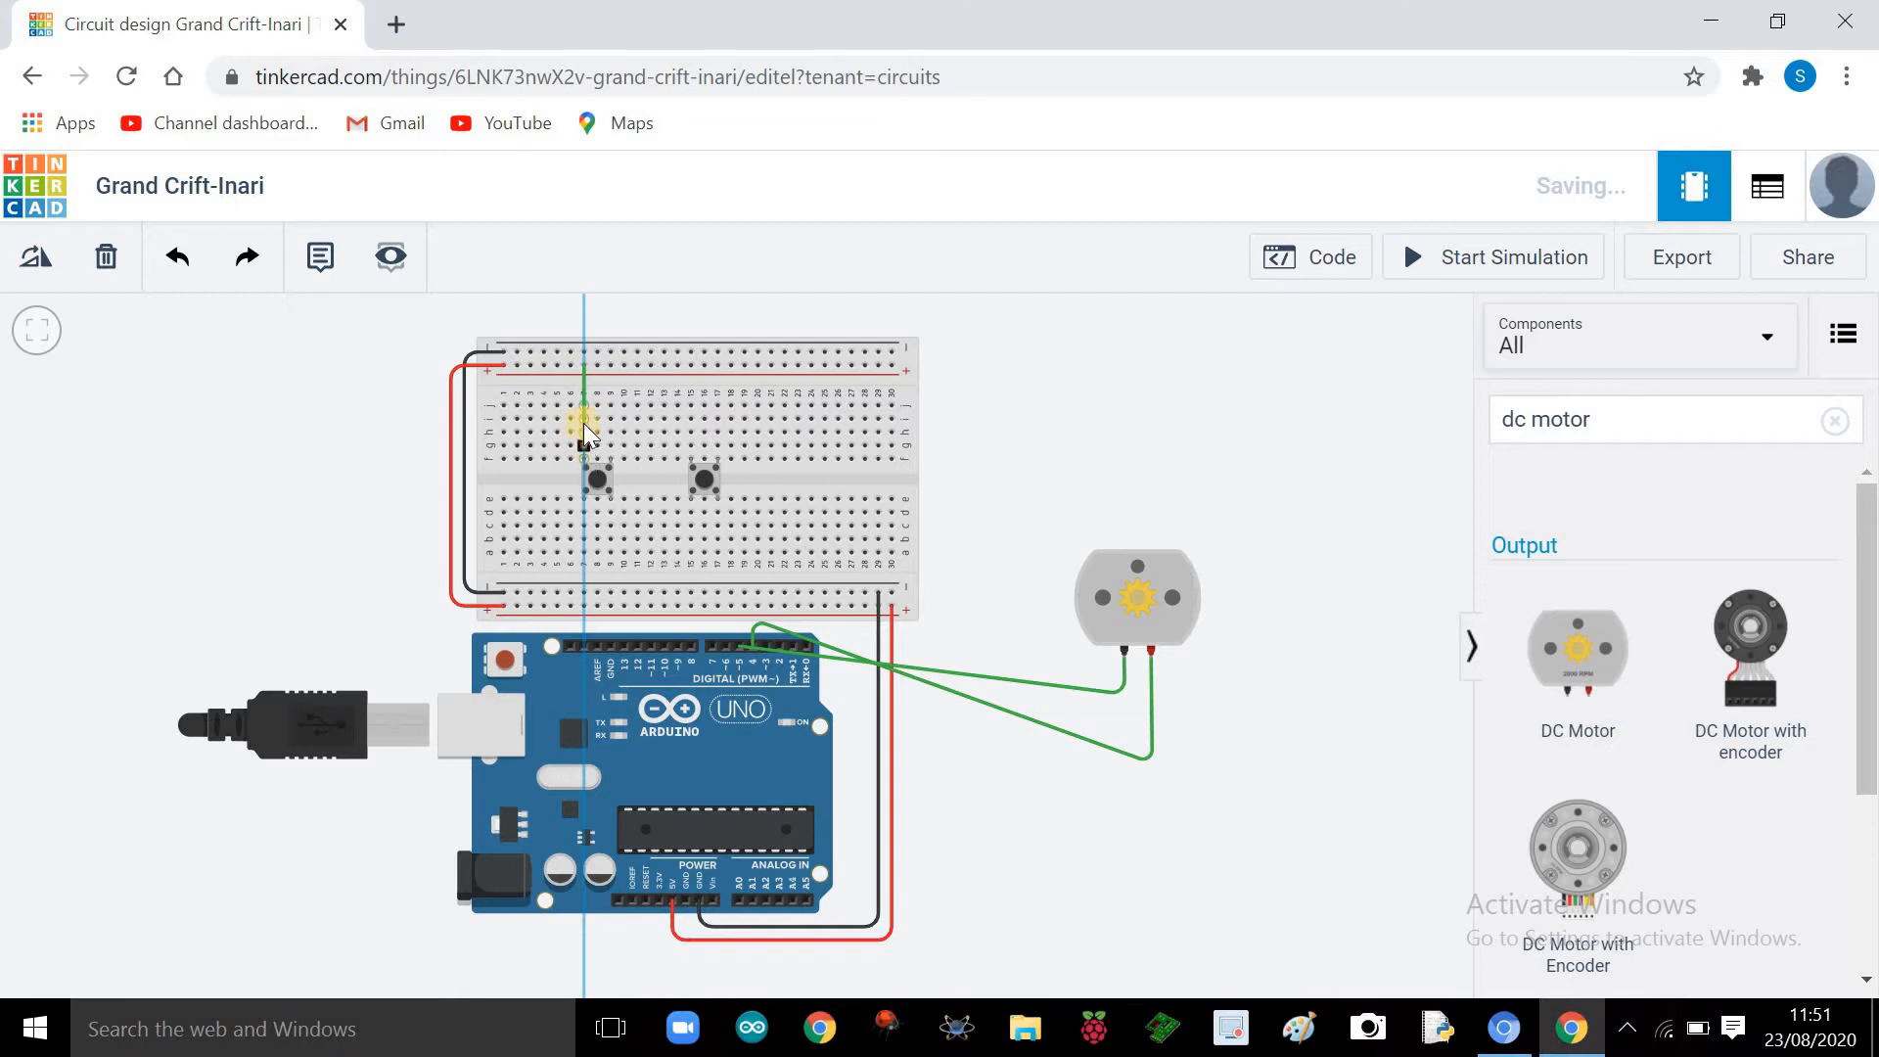
{"action": "left_click", "coordinate": [584, 402]}
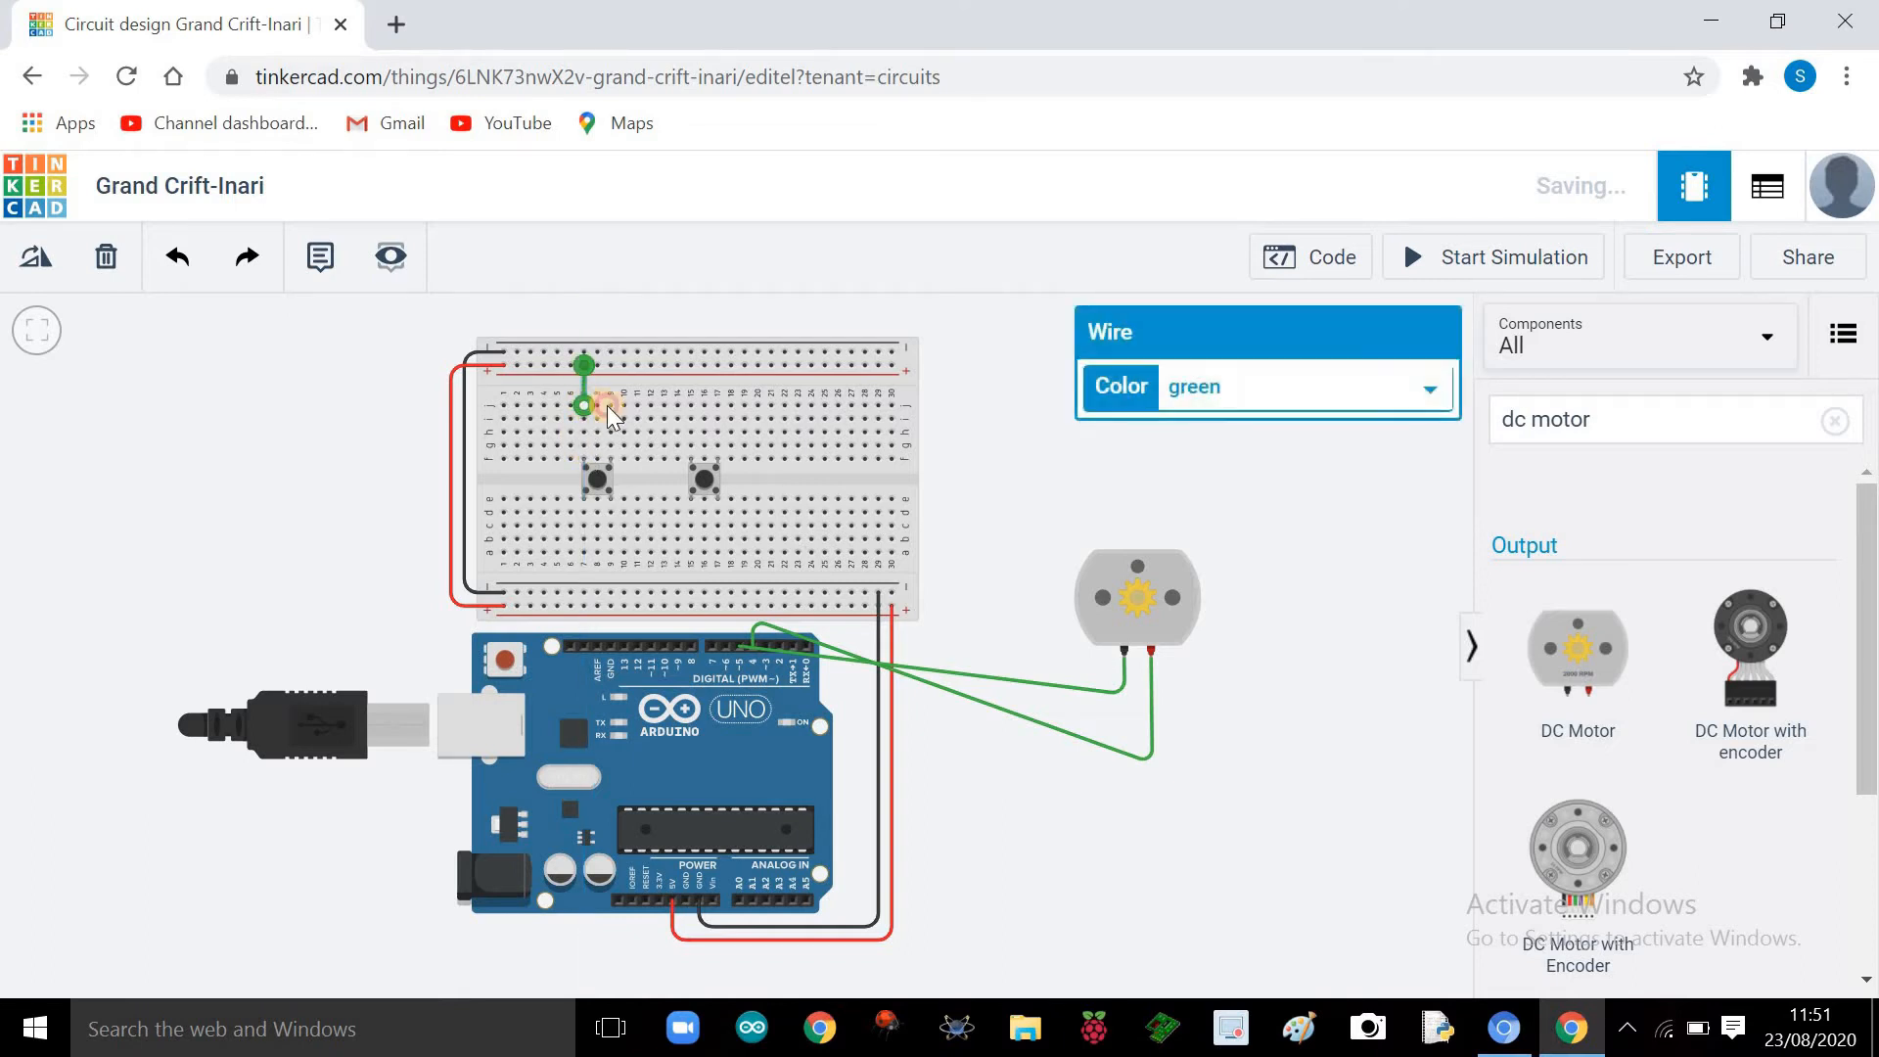
{"action": "left_click_drag", "start_coordinate": [1026, 466], "coordinate": [1026, 458]}
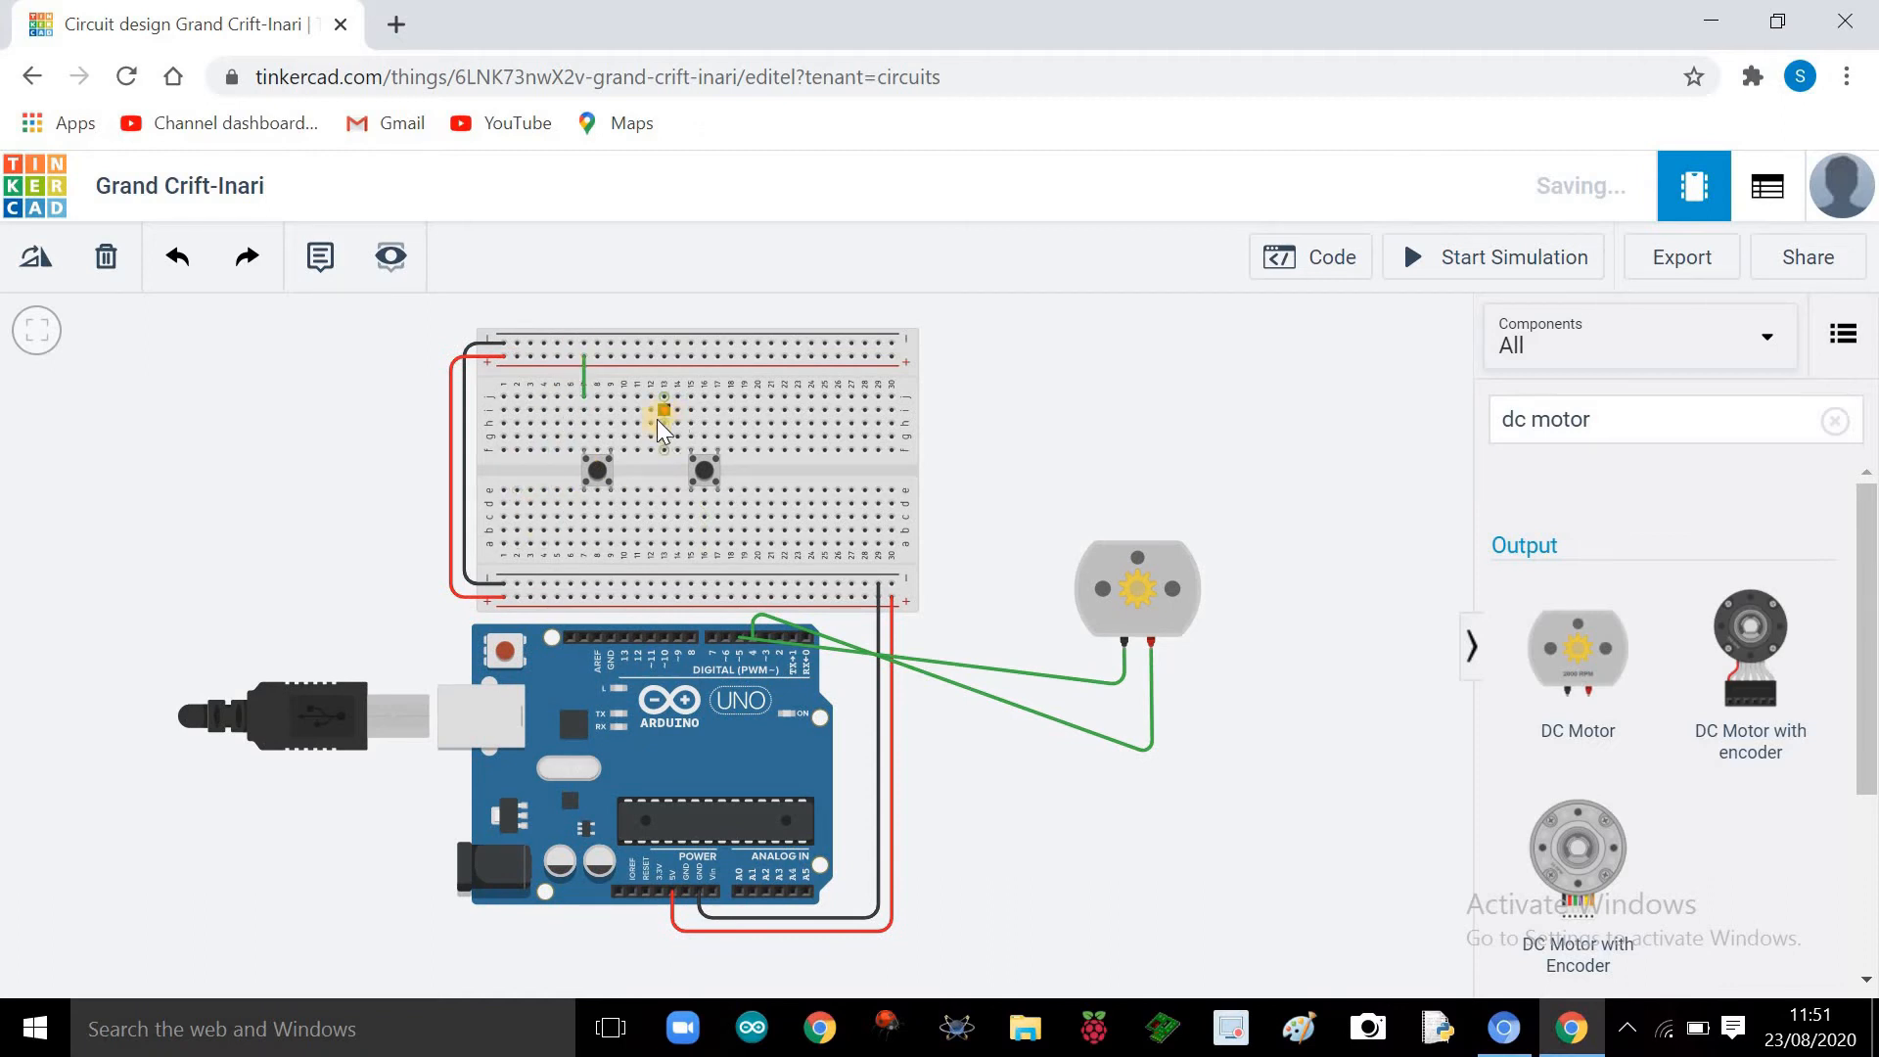
{"action": "left_click", "coordinate": [685, 356]}
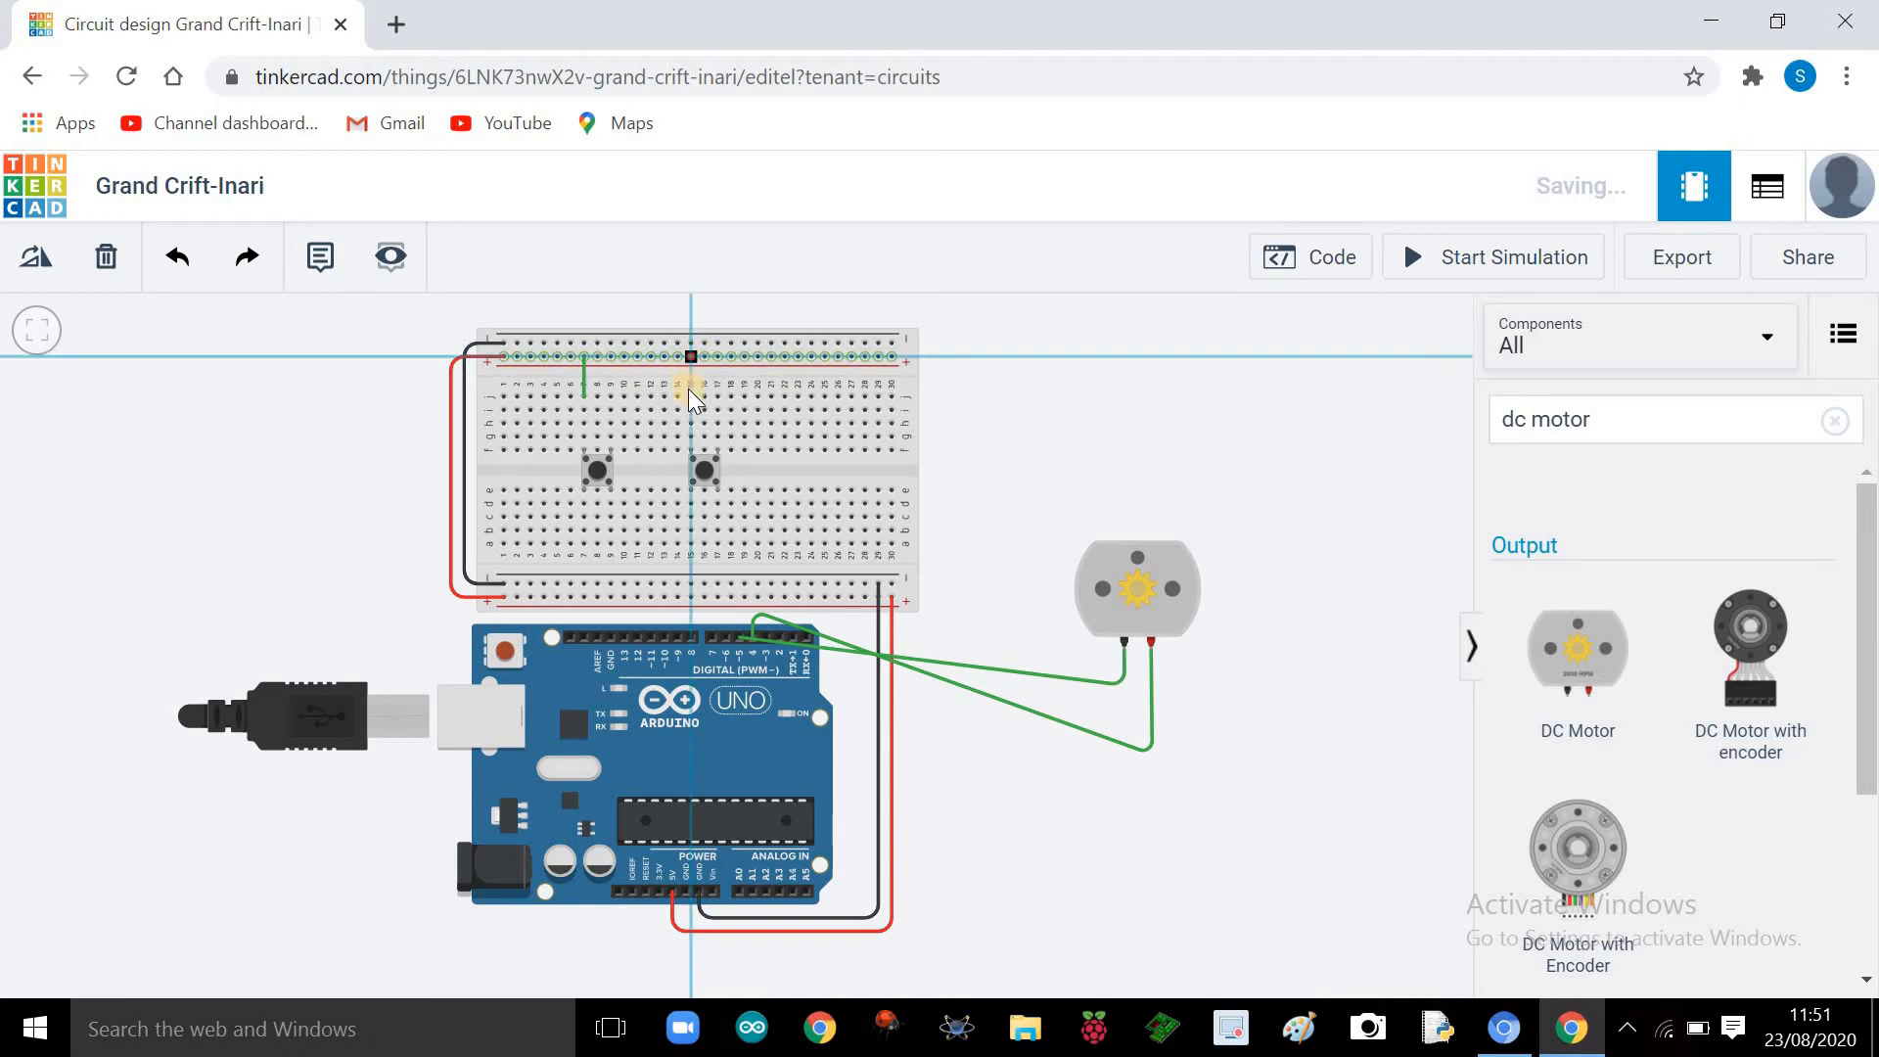
{"action": "left_click", "coordinate": [692, 409]}
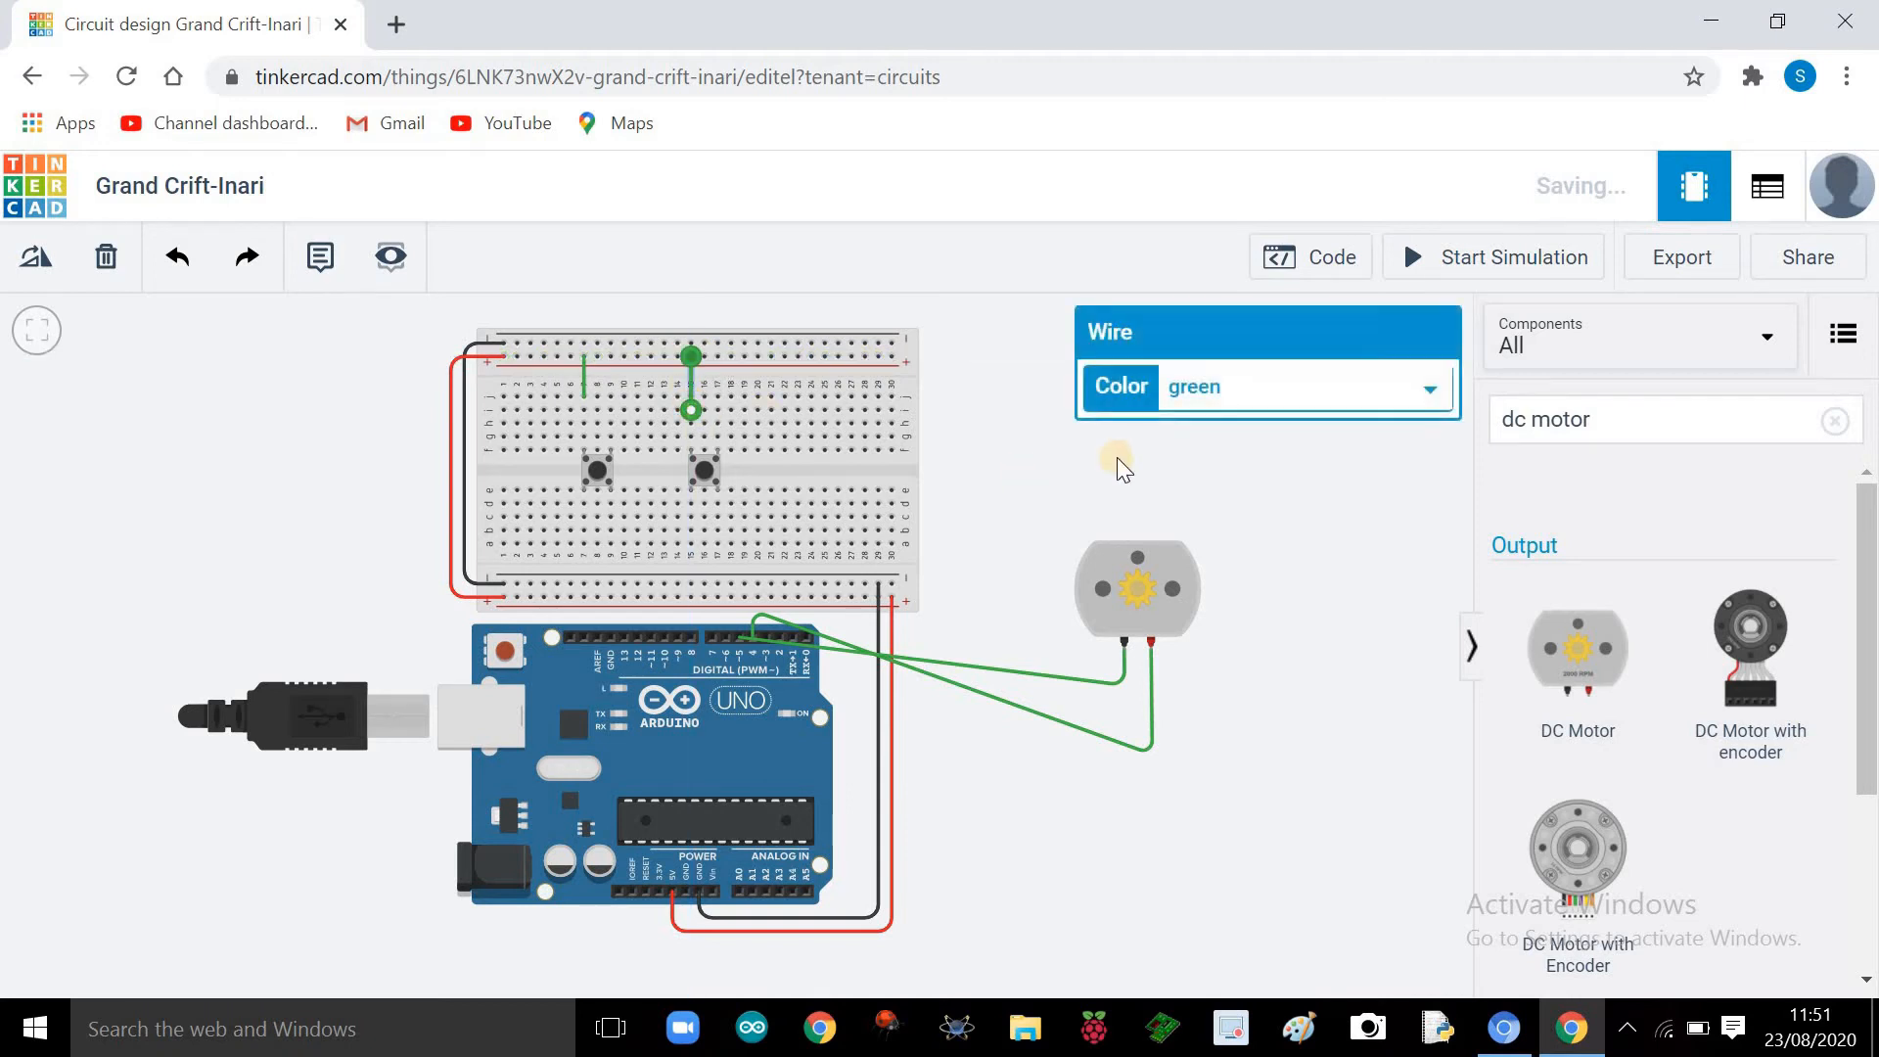
{"action": "left_click", "coordinate": [1102, 465]}
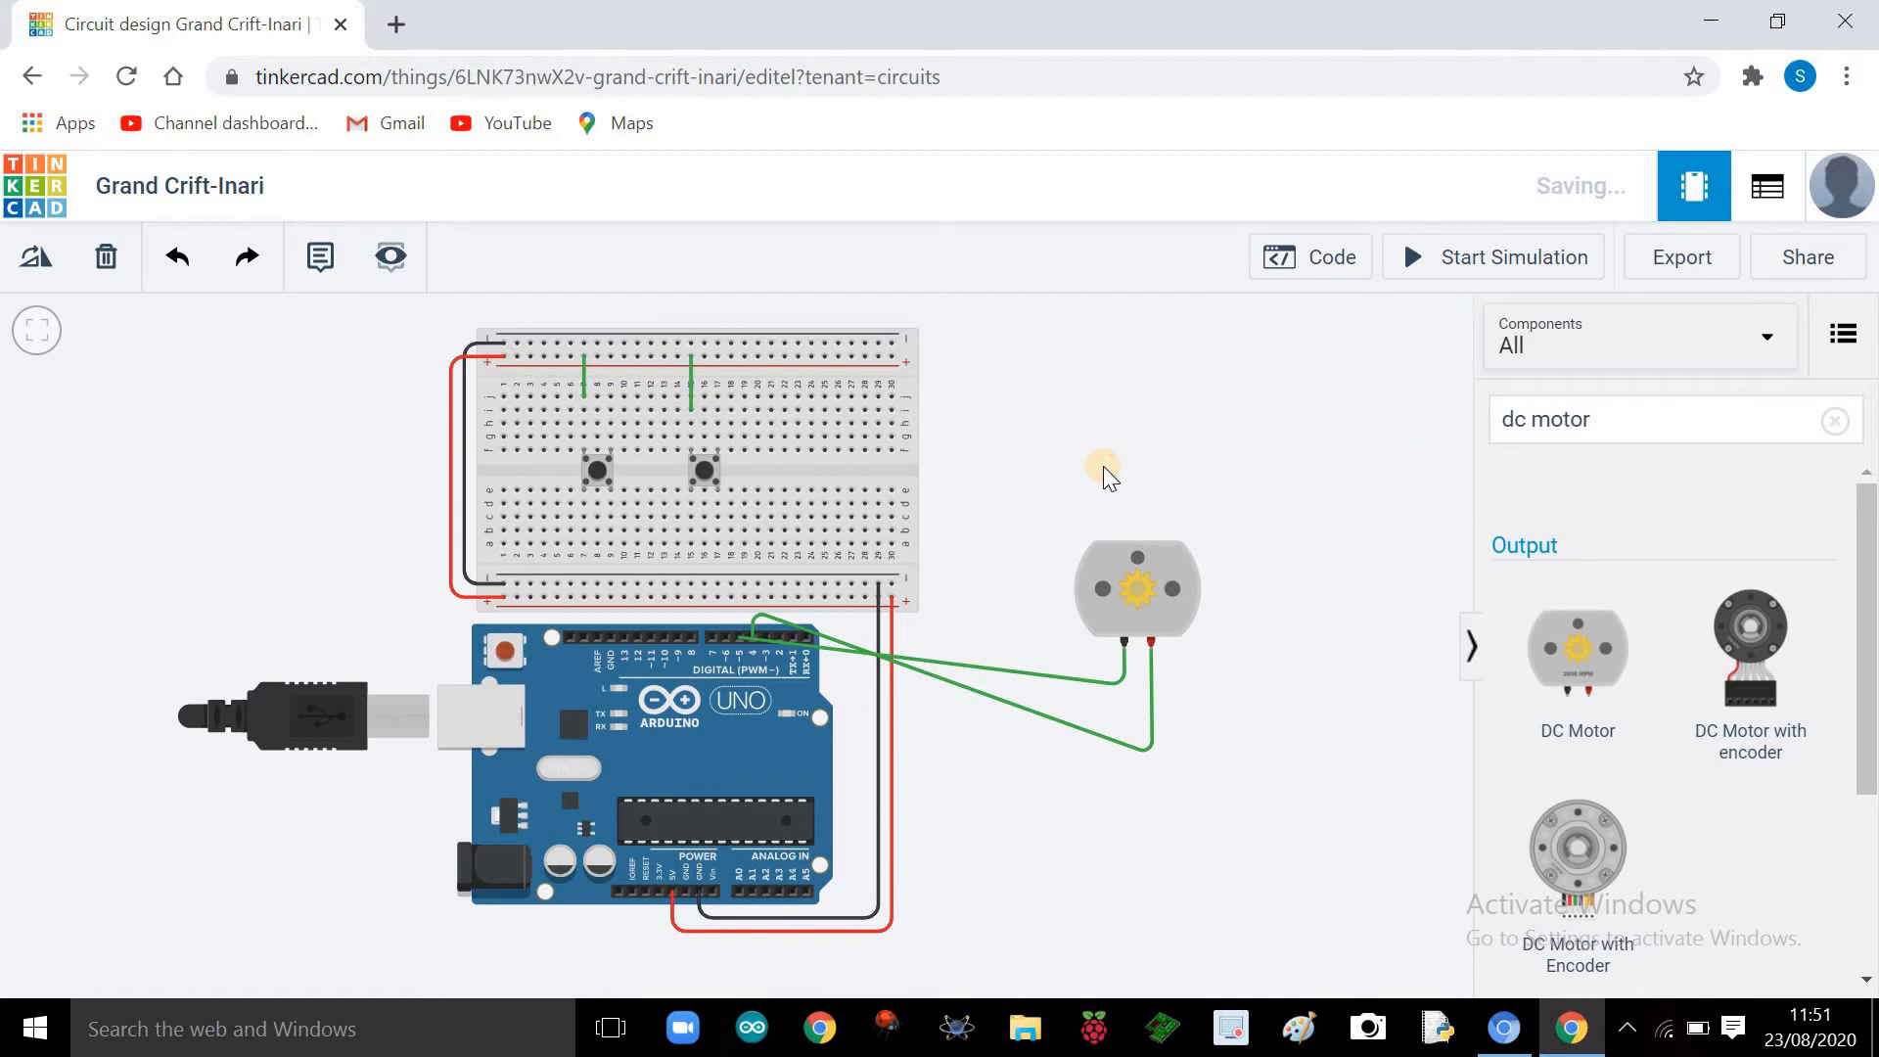
Step: Wire the first pushbutton's column 9 leg to Arduino digital pin 9, bending the wire at column 13
{"action": "mouse_move", "coordinate": [454, 368]}
{"action": "left_mouse_down"}
{"action": "mouse_move", "coordinate": [484, 349]}
{"action": "mouse_move", "coordinate": [915, 366]}
{"action": "mouse_move", "coordinate": [672, 351]}
{"action": "mouse_move", "coordinate": [670, 329]}
{"action": "mouse_move", "coordinate": [666, 362]}
{"action": "left_mouse_up"}
{"action": "left_click", "coordinate": [611, 448]}
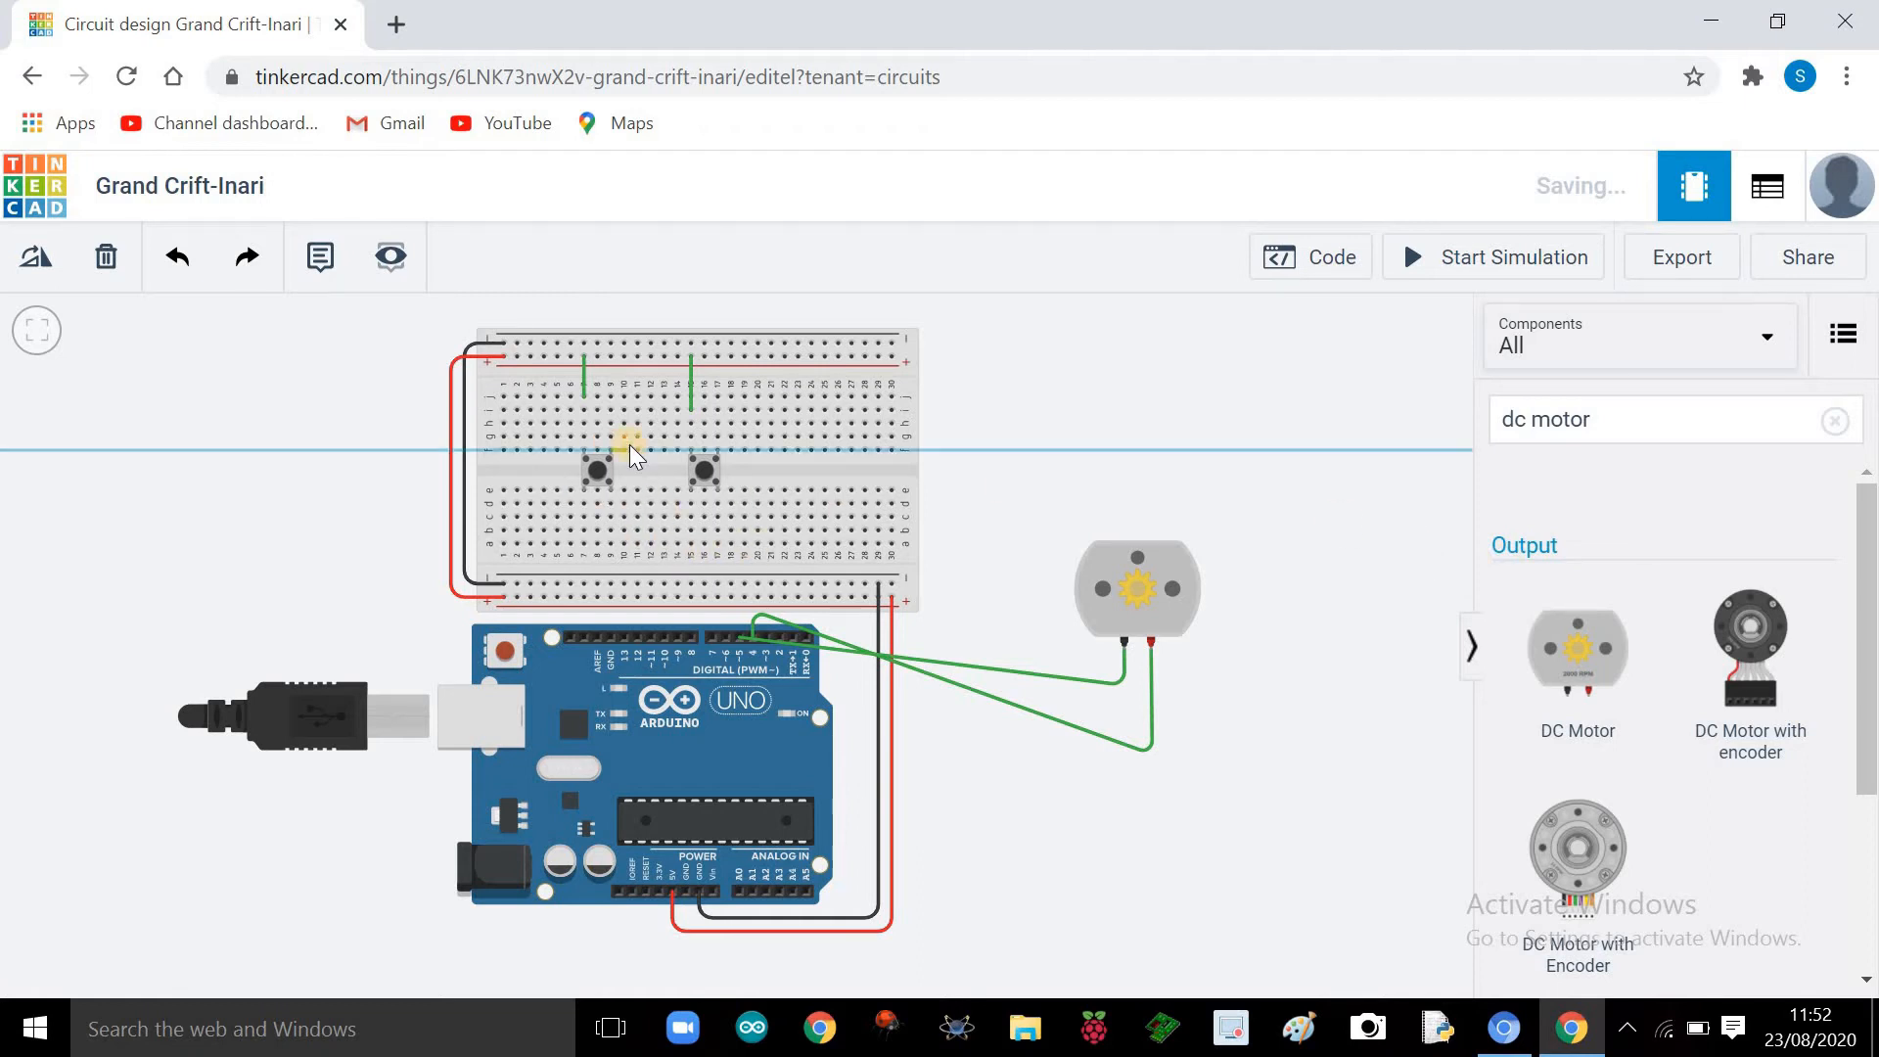
{"action": "left_click", "coordinate": [665, 450]}
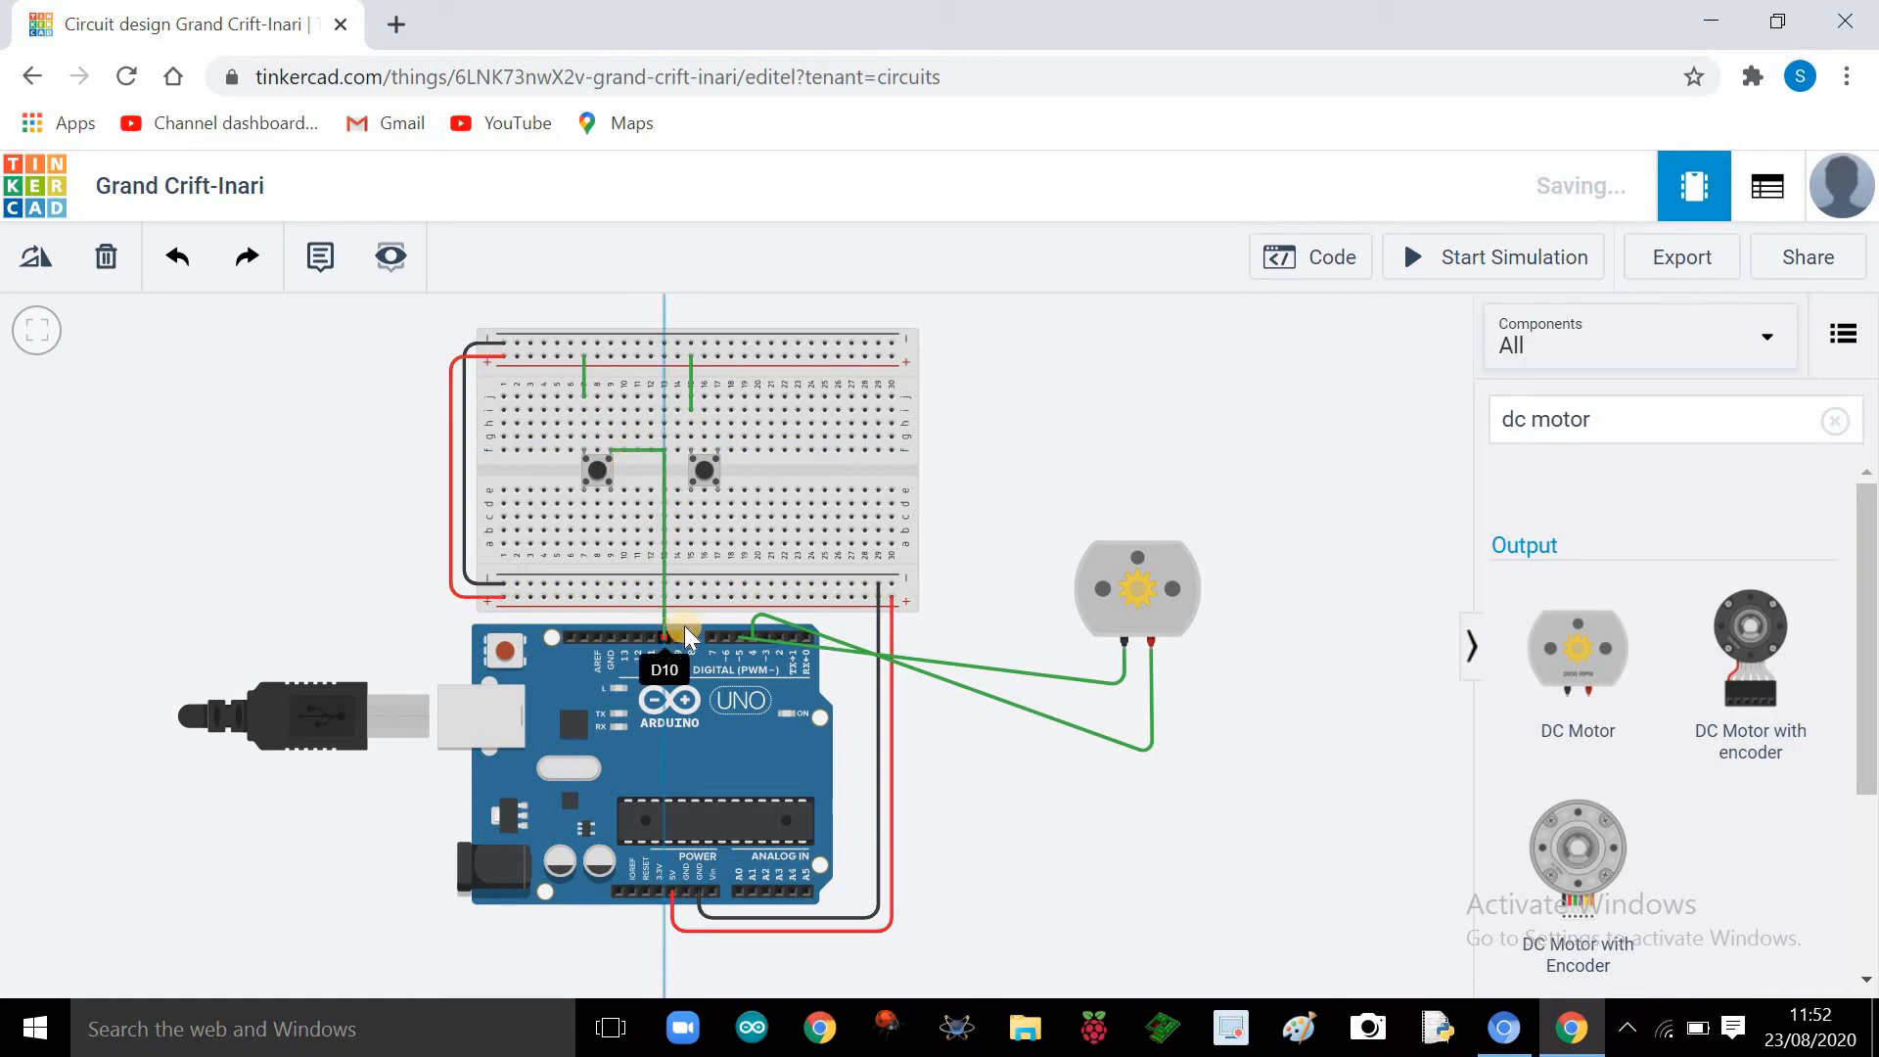
{"action": "left_click", "coordinate": [677, 635]}
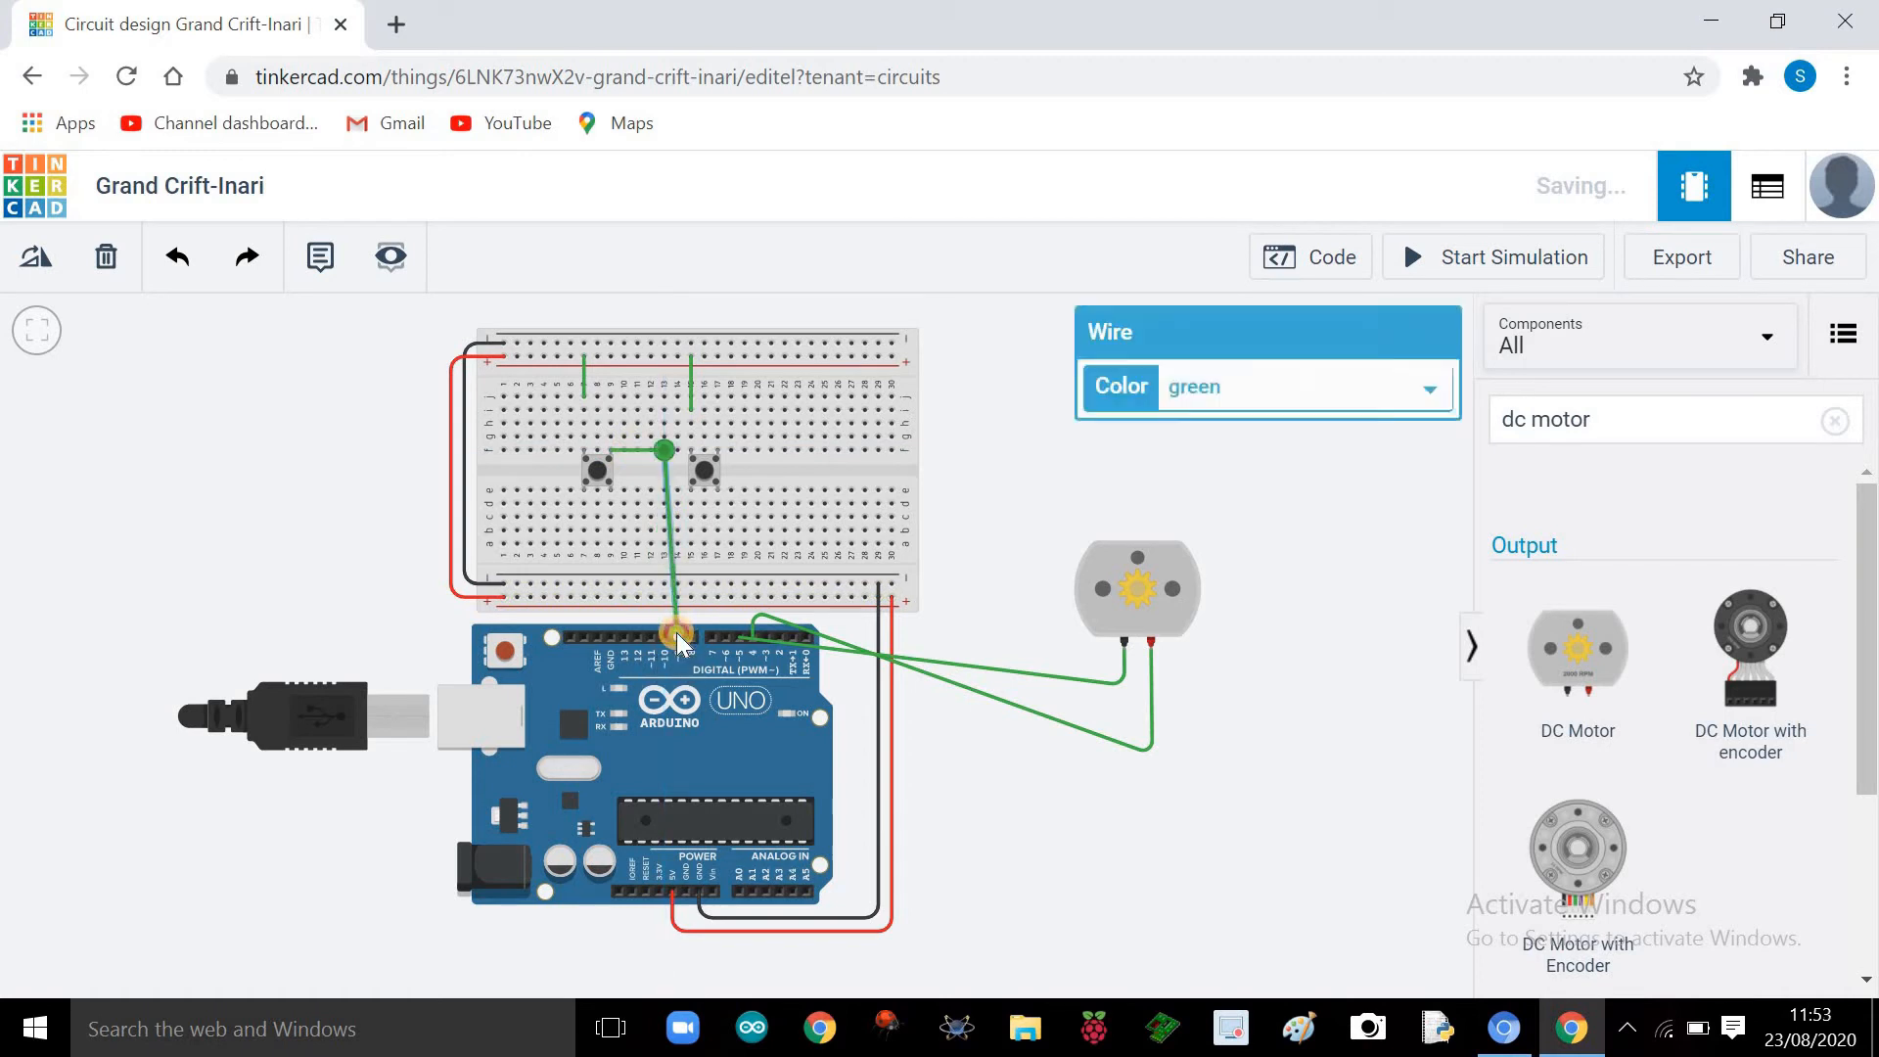
{"action": "left_click", "coordinate": [987, 504]}
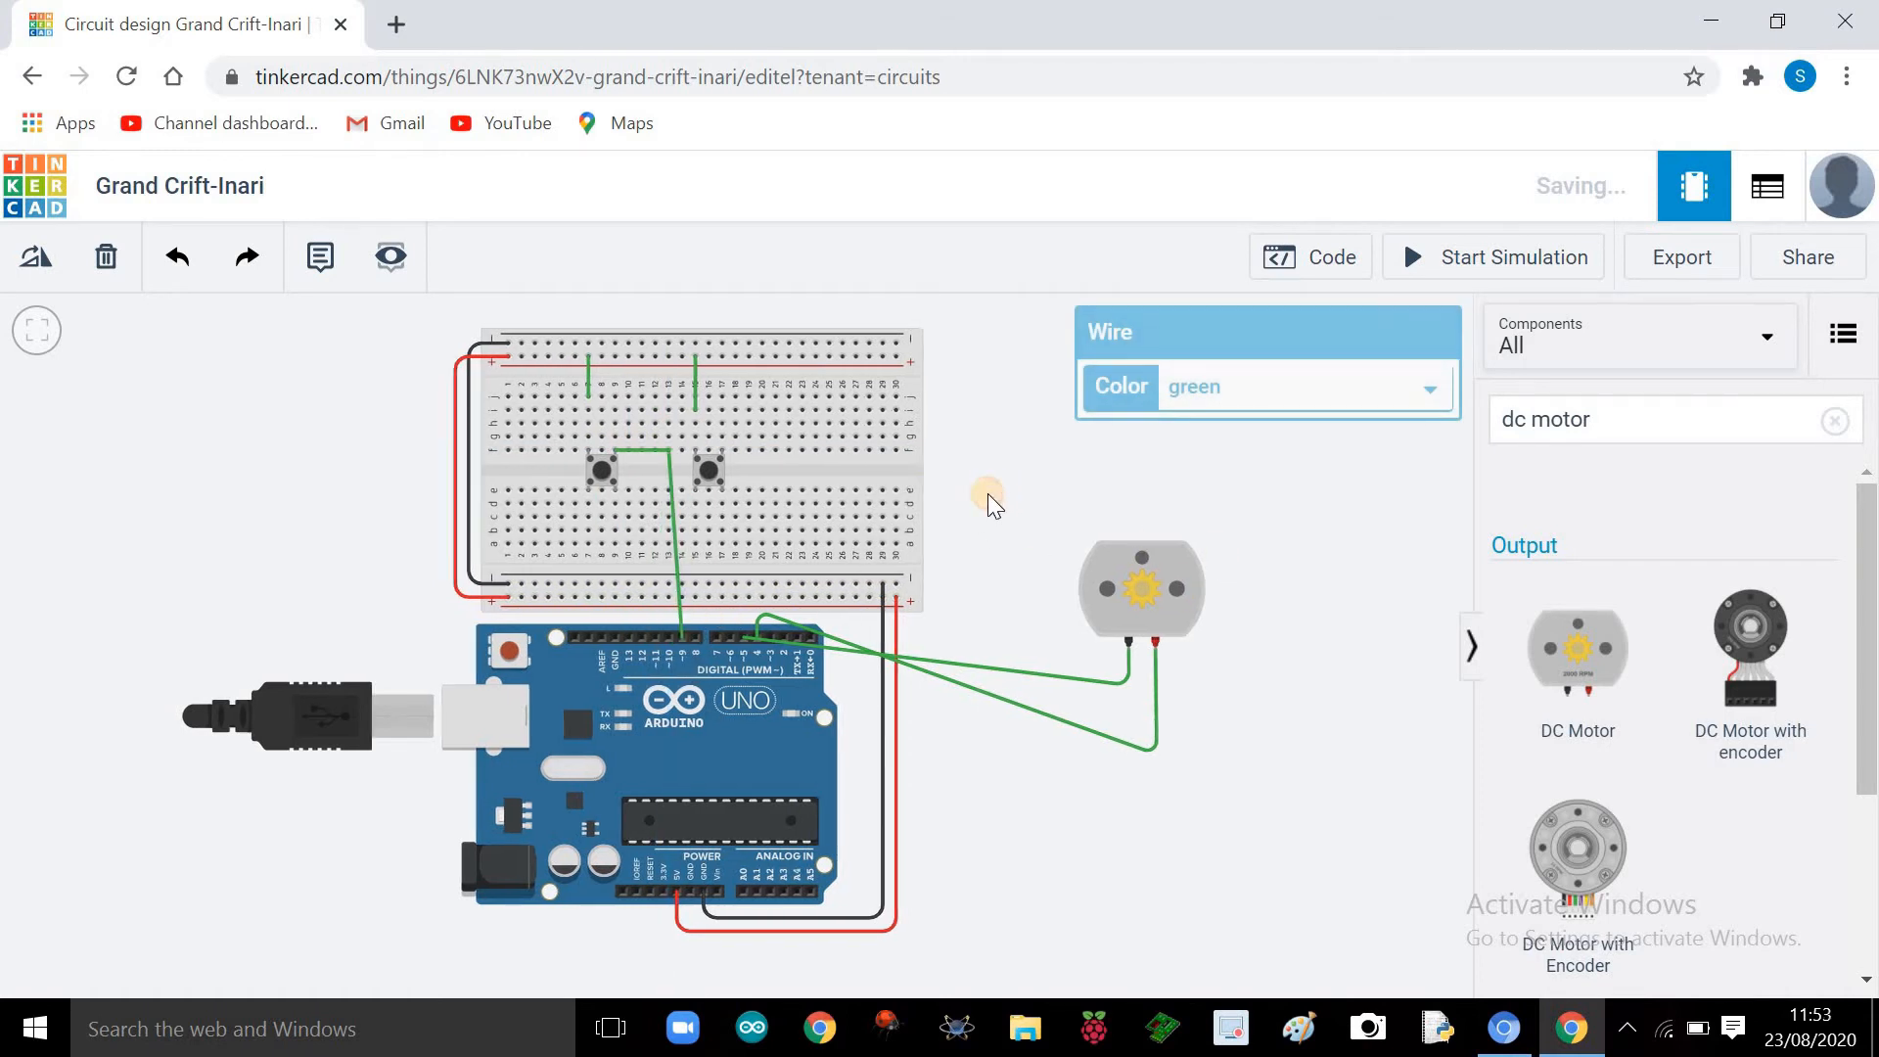
Step: Wire the second pushbutton's column 17 leg to Arduino digital pin 8, bending the wire at column 18
{"action": "left_click", "coordinate": [721, 450]}
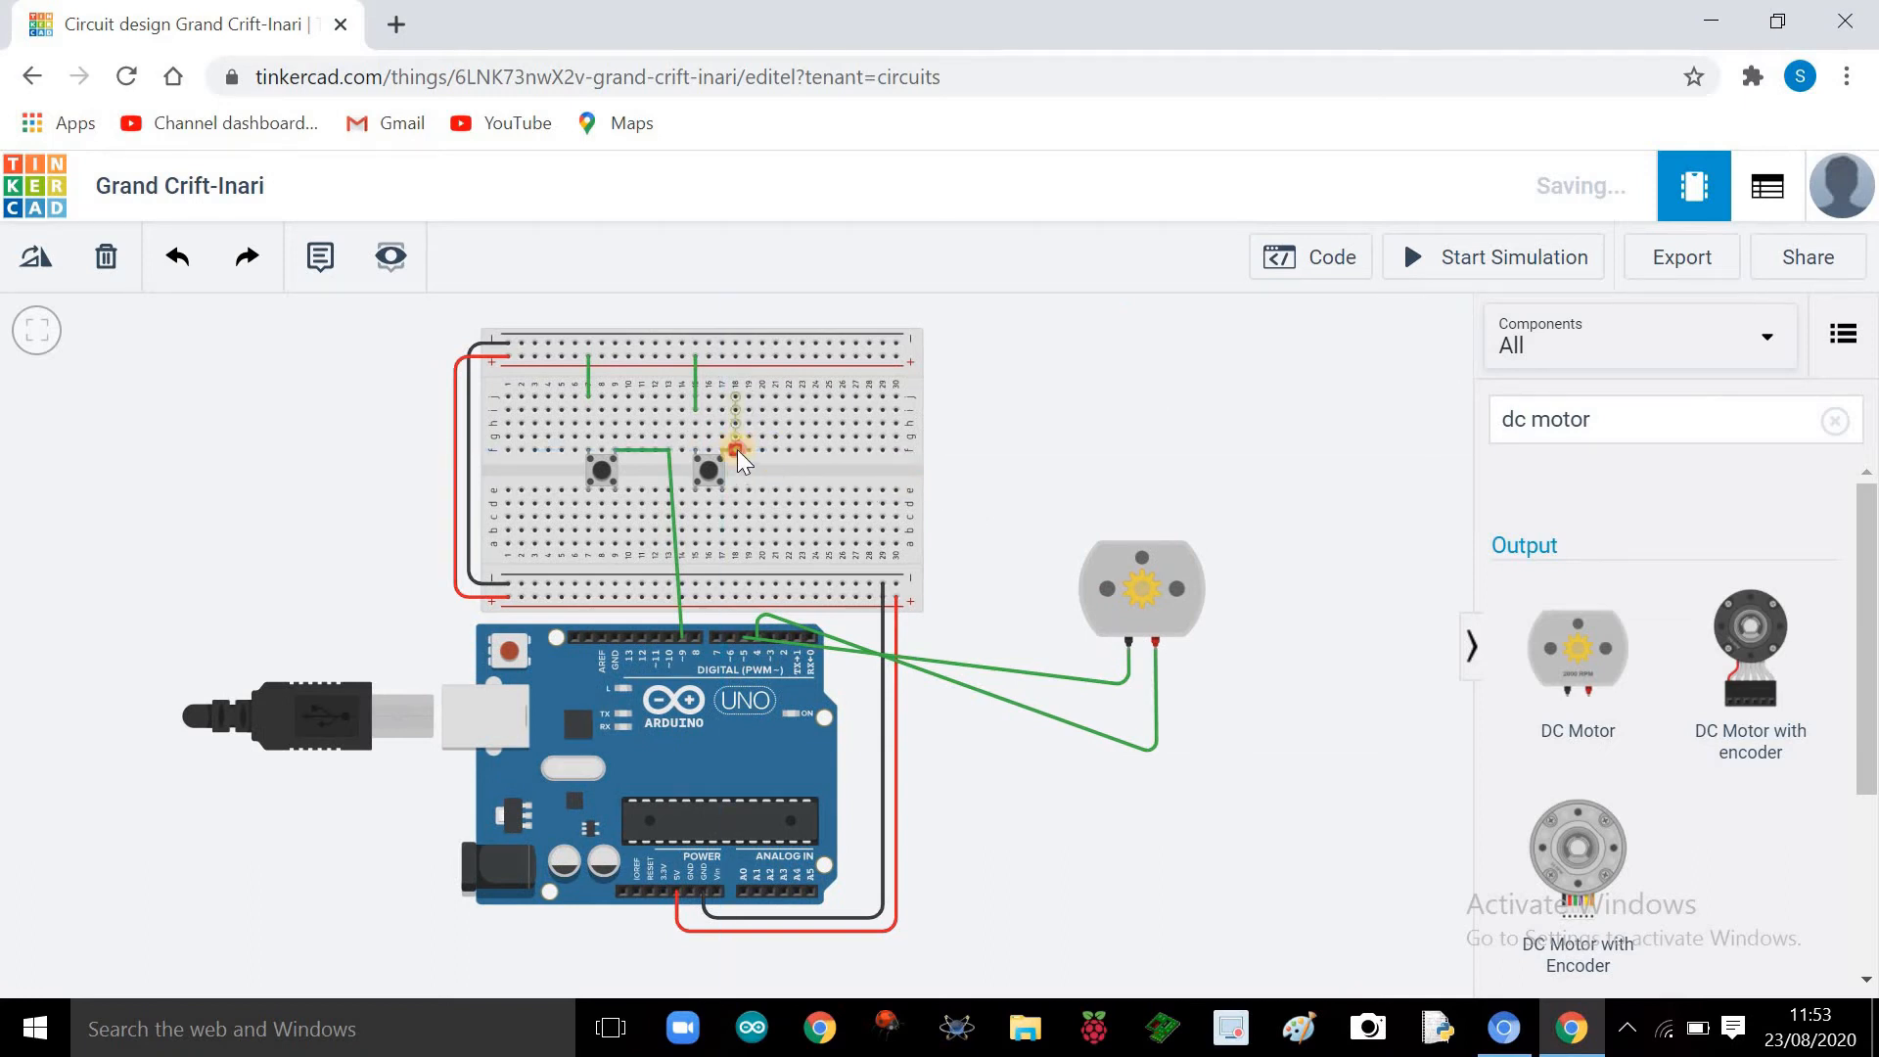
{"action": "left_click", "coordinate": [696, 637]}
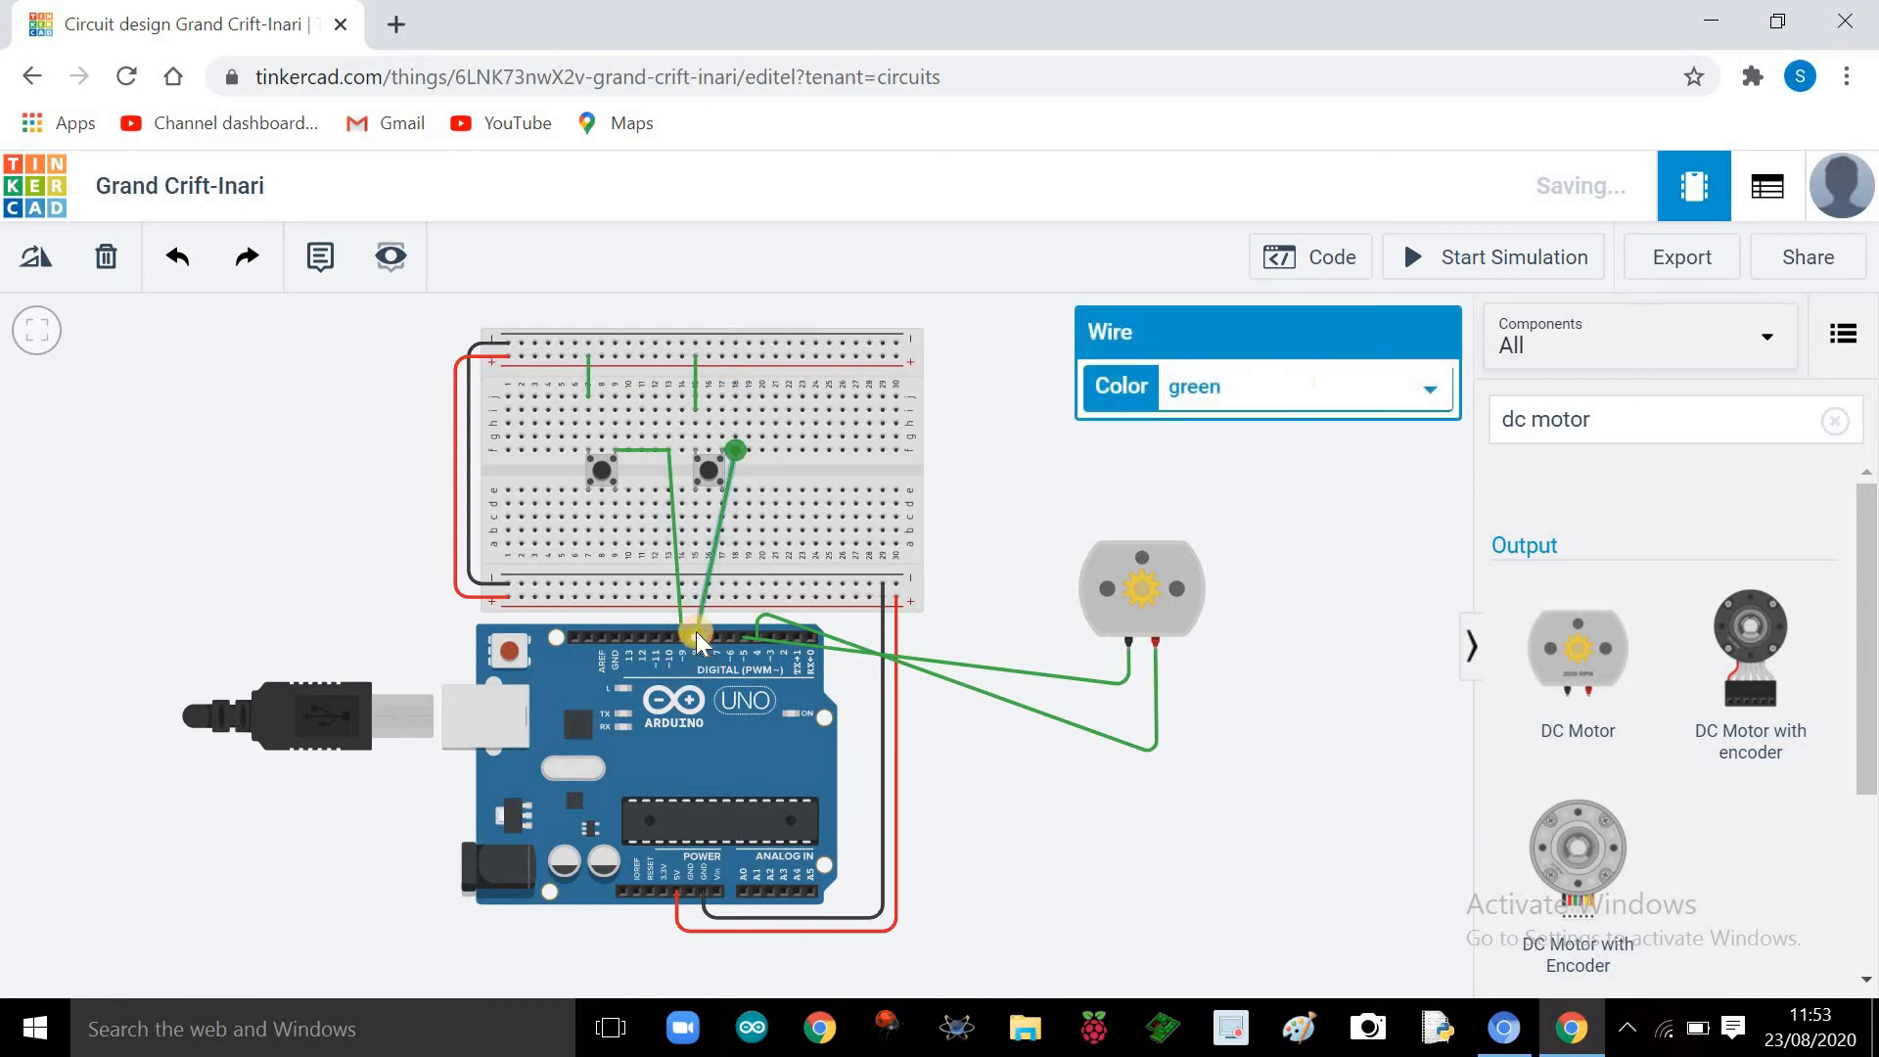
{"action": "left_click", "coordinate": [1058, 513]}
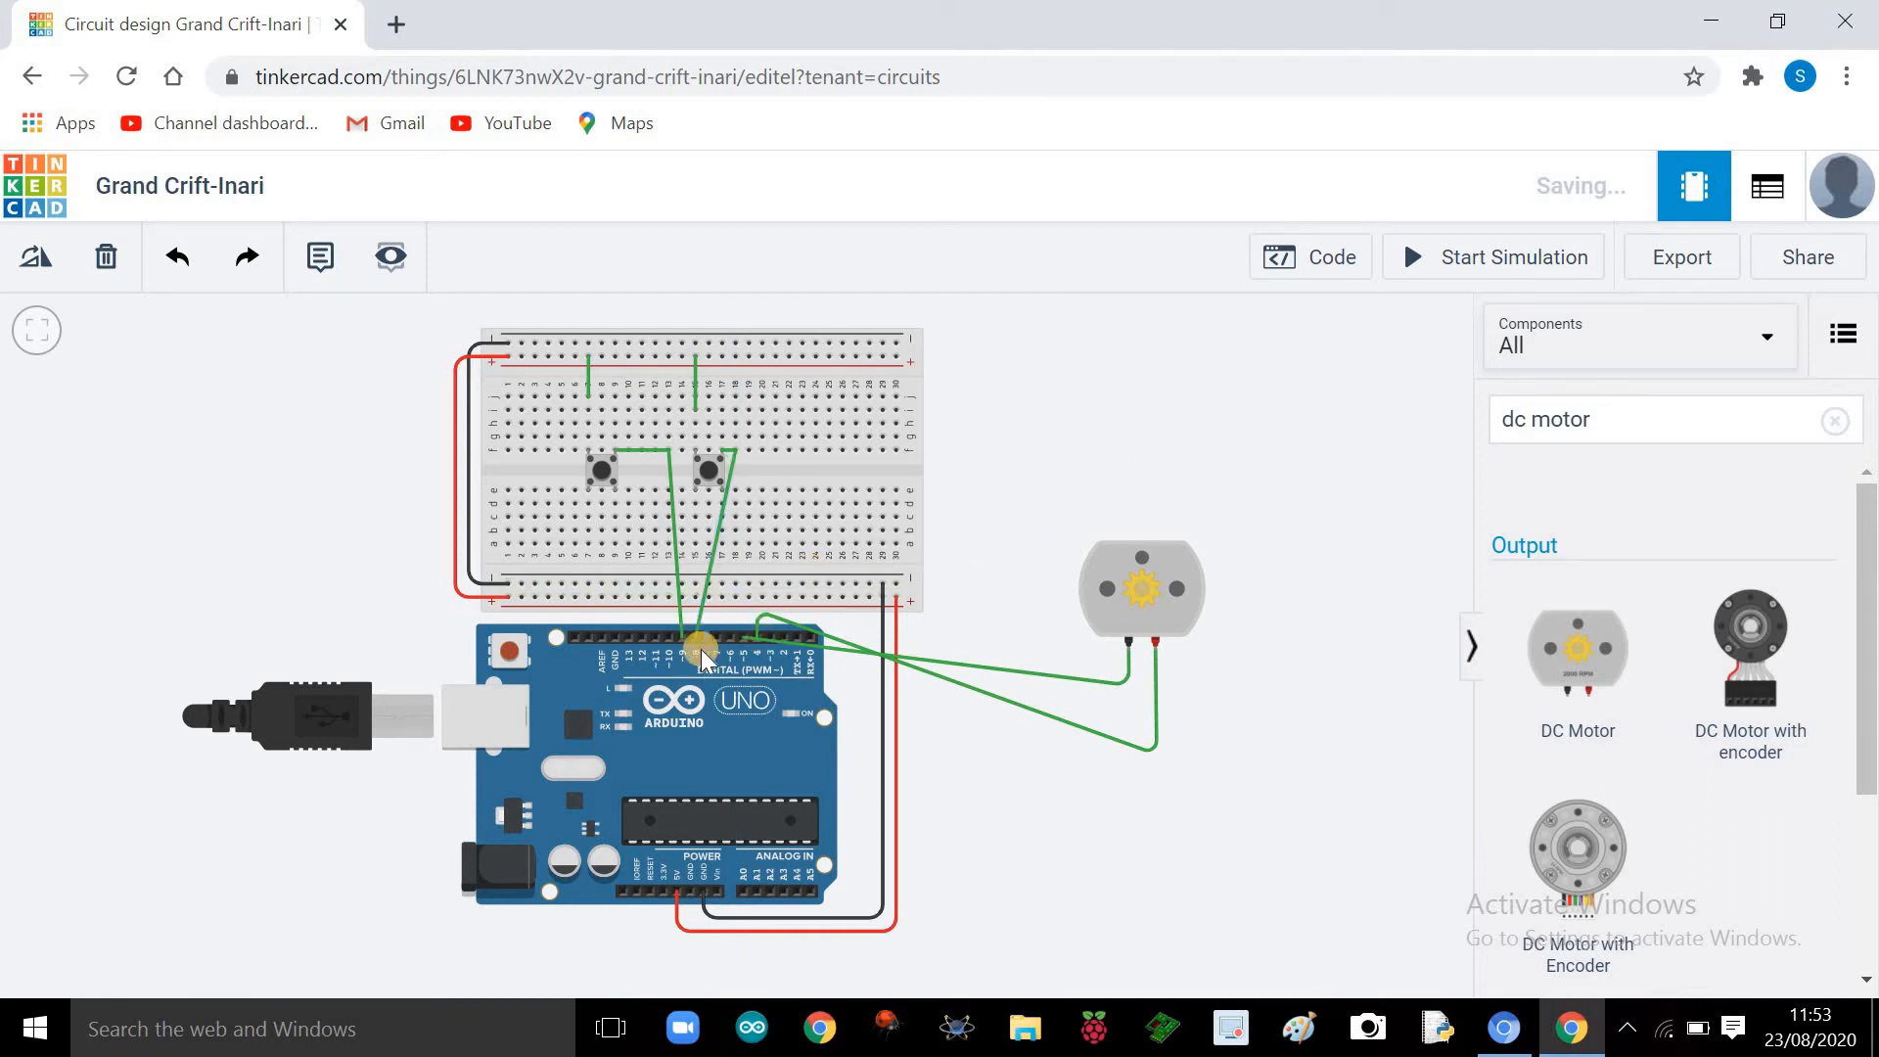
Step: Reshape the two motor wires from pins 5 and 4 so they run apart without crossing
{"action": "scroll", "coordinate": [695, 654], "scroll_direction": "up", "scroll_amount": 3}
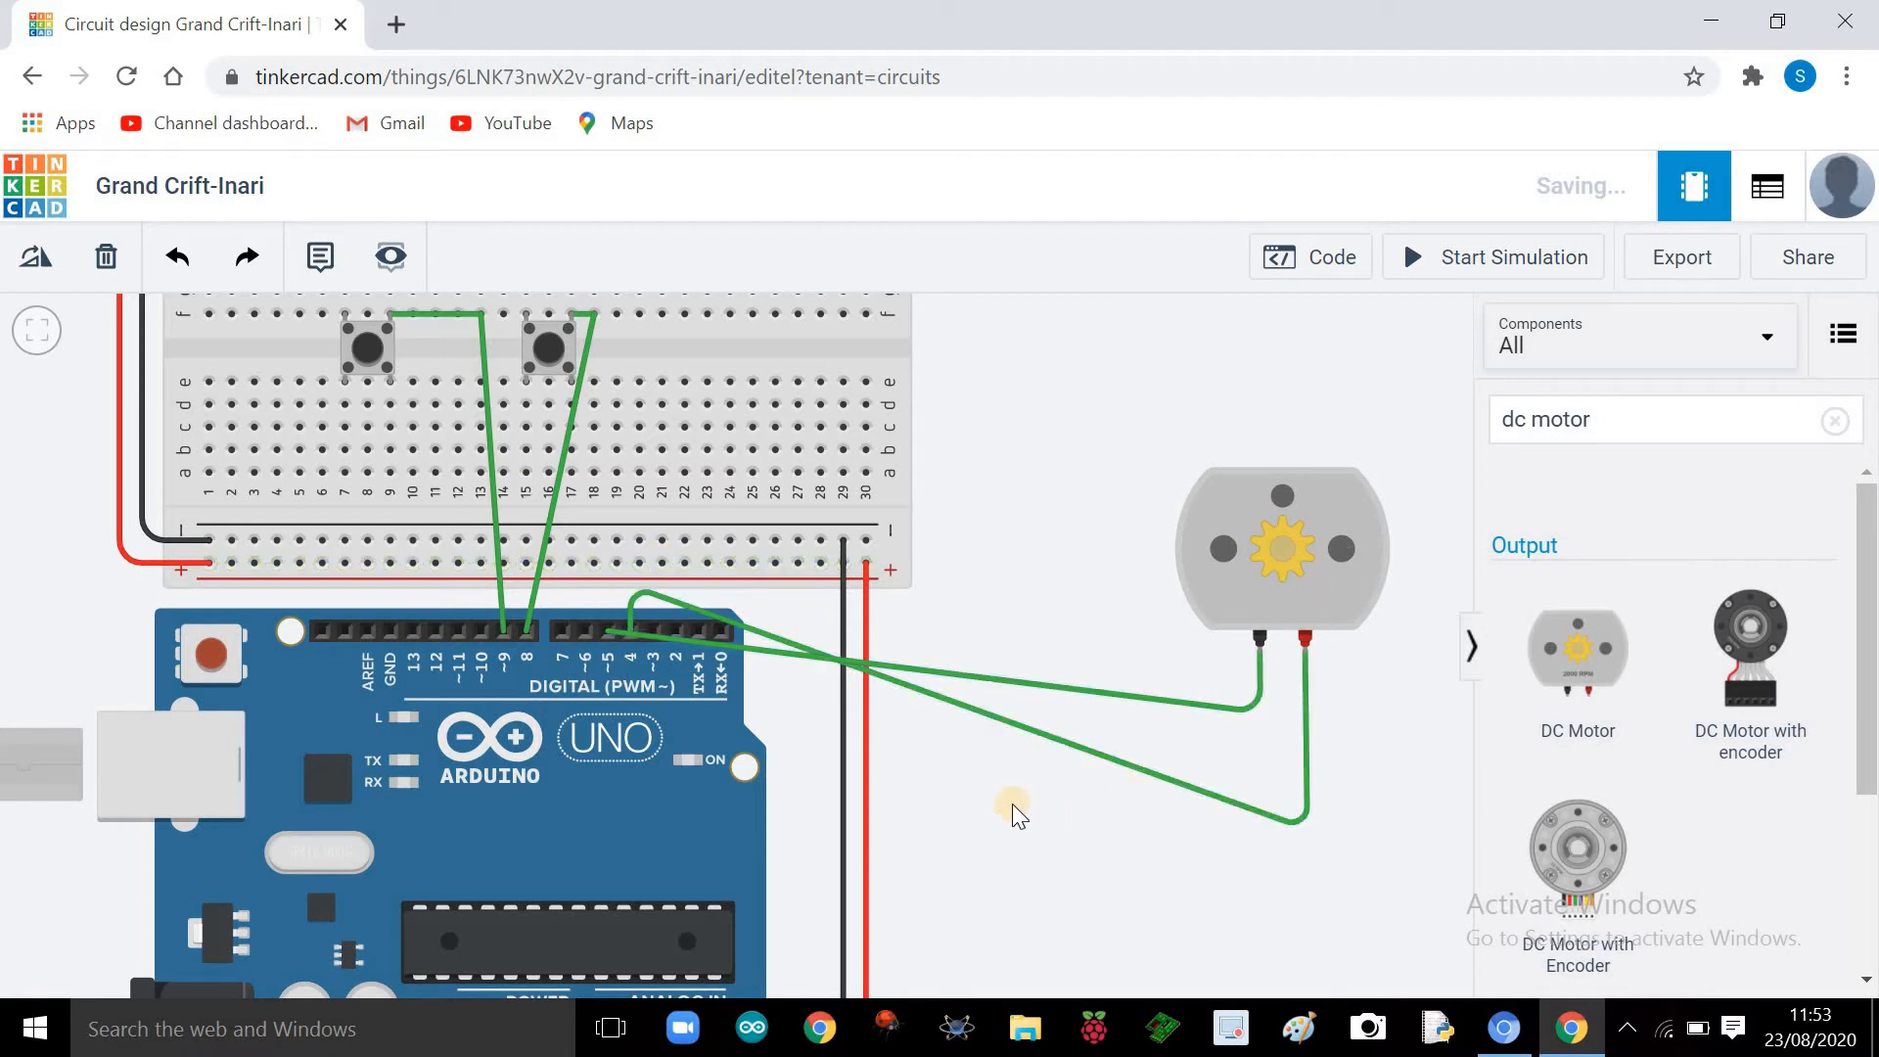
{"action": "left_click", "coordinate": [778, 654]}
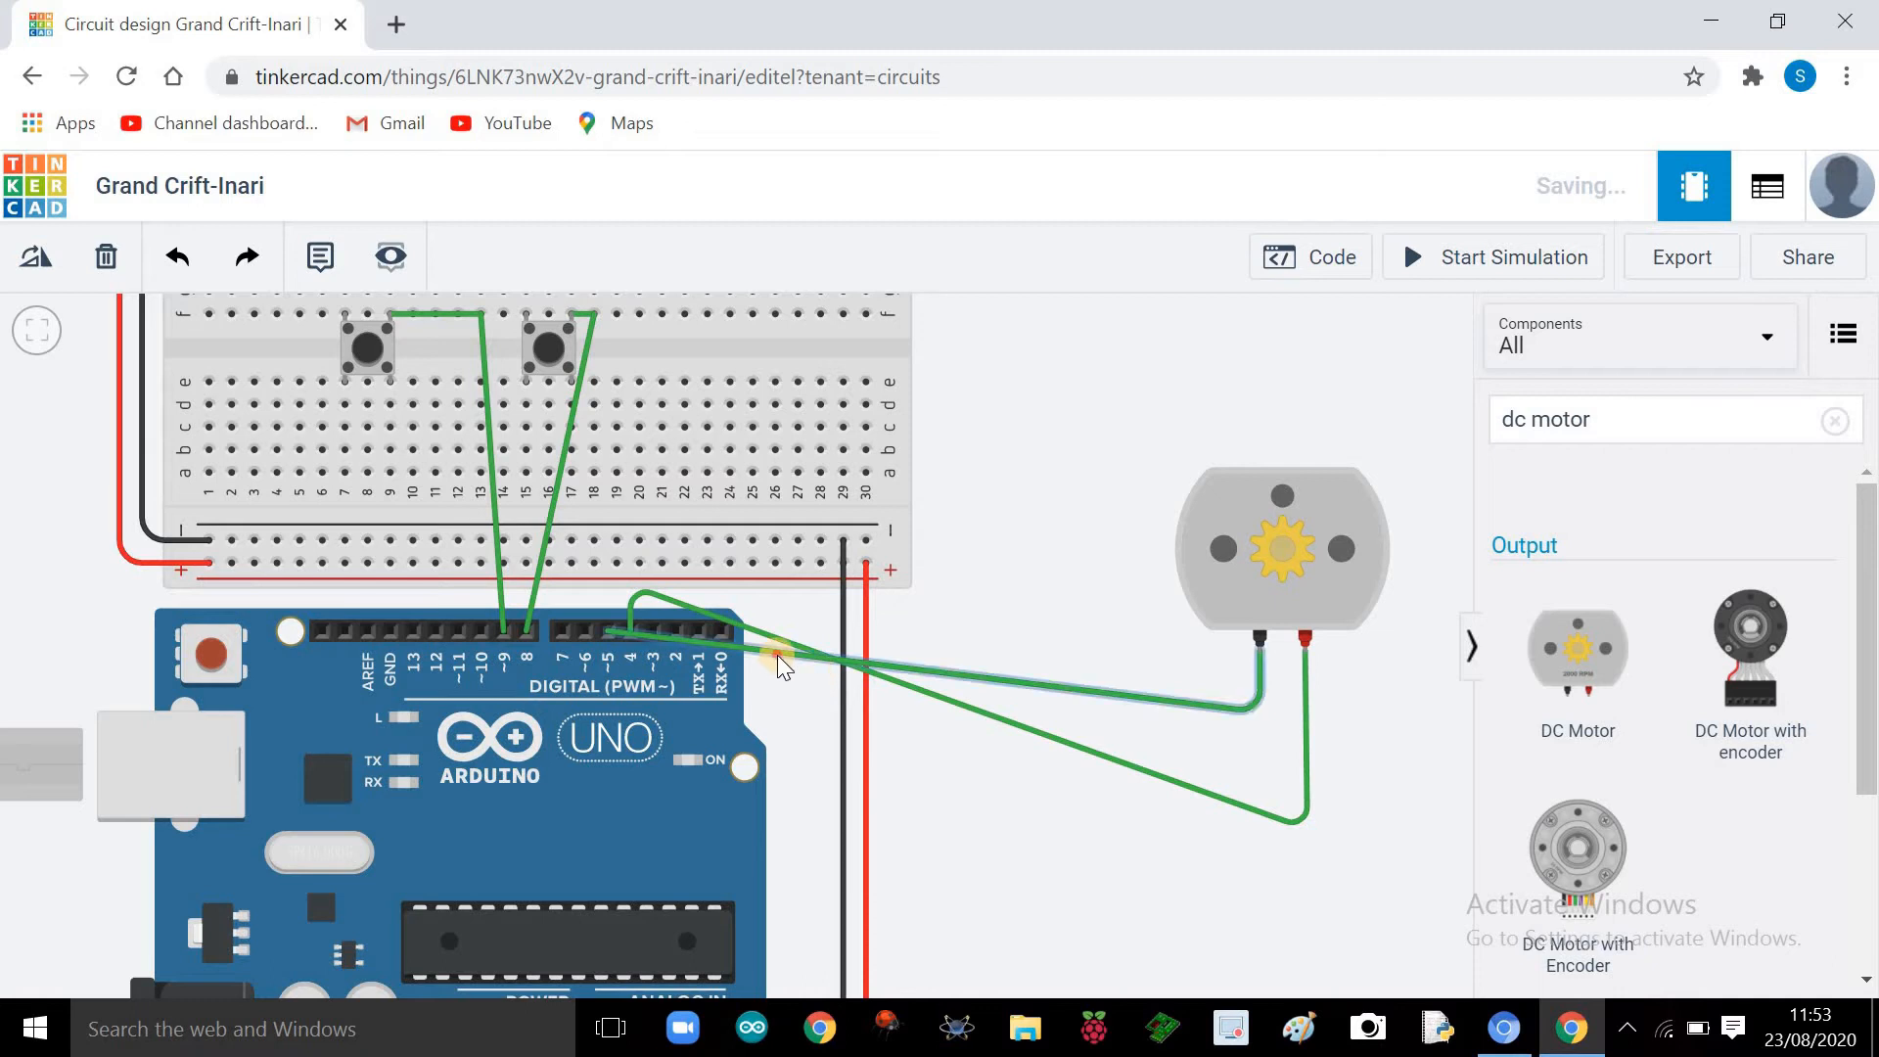
{"action": "mouse_move", "coordinate": [778, 655]}
{"action": "left_mouse_down"}
{"action": "mouse_move", "coordinate": [690, 517]}
{"action": "mouse_move", "coordinate": [679, 539]}
{"action": "mouse_move", "coordinate": [513, 504]}
{"action": "mouse_move", "coordinate": [456, 433]}
{"action": "mouse_move", "coordinate": [293, 391]}
{"action": "mouse_move", "coordinate": [133, 359]}
{"action": "mouse_move", "coordinate": [23, 611]}
{"action": "mouse_move", "coordinate": [162, 462]}
{"action": "mouse_move", "coordinate": [118, 487]}
{"action": "mouse_move", "coordinate": [125, 514]}
{"action": "left_mouse_up"}
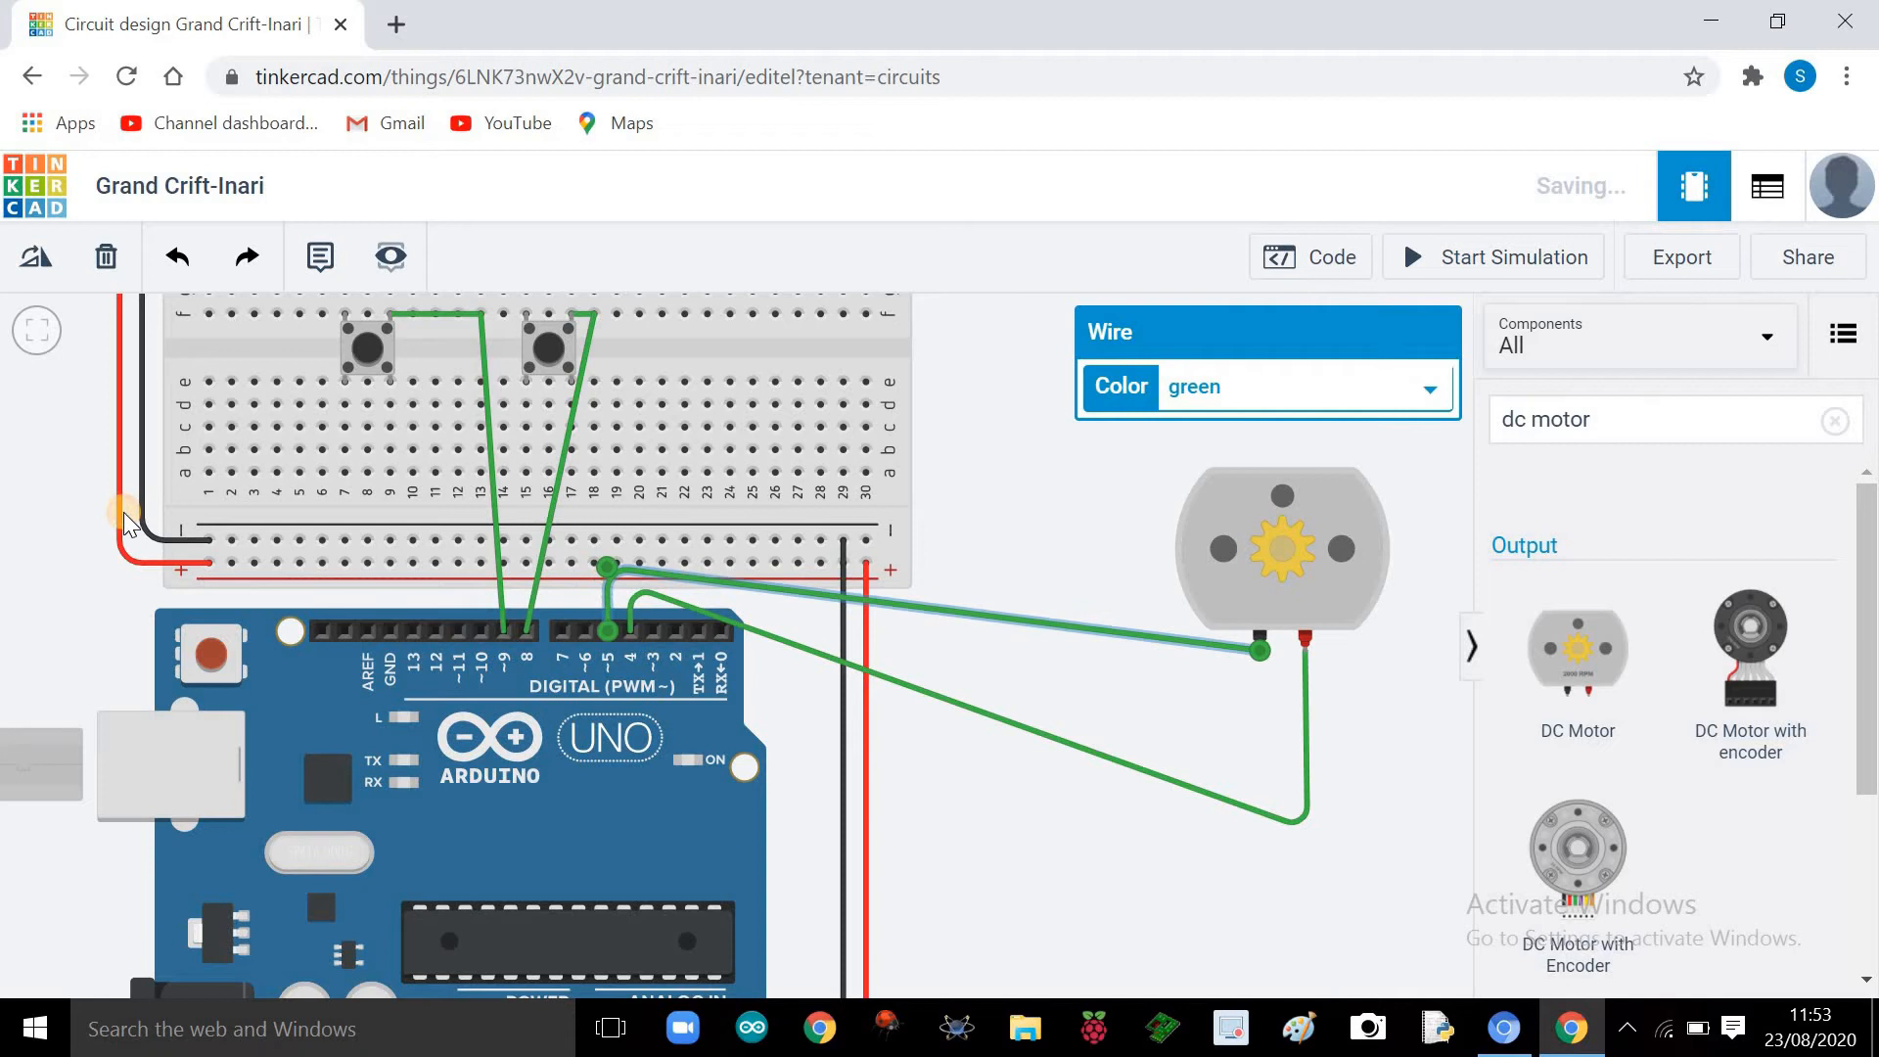
{"action": "left_click", "coordinate": [1101, 690]}
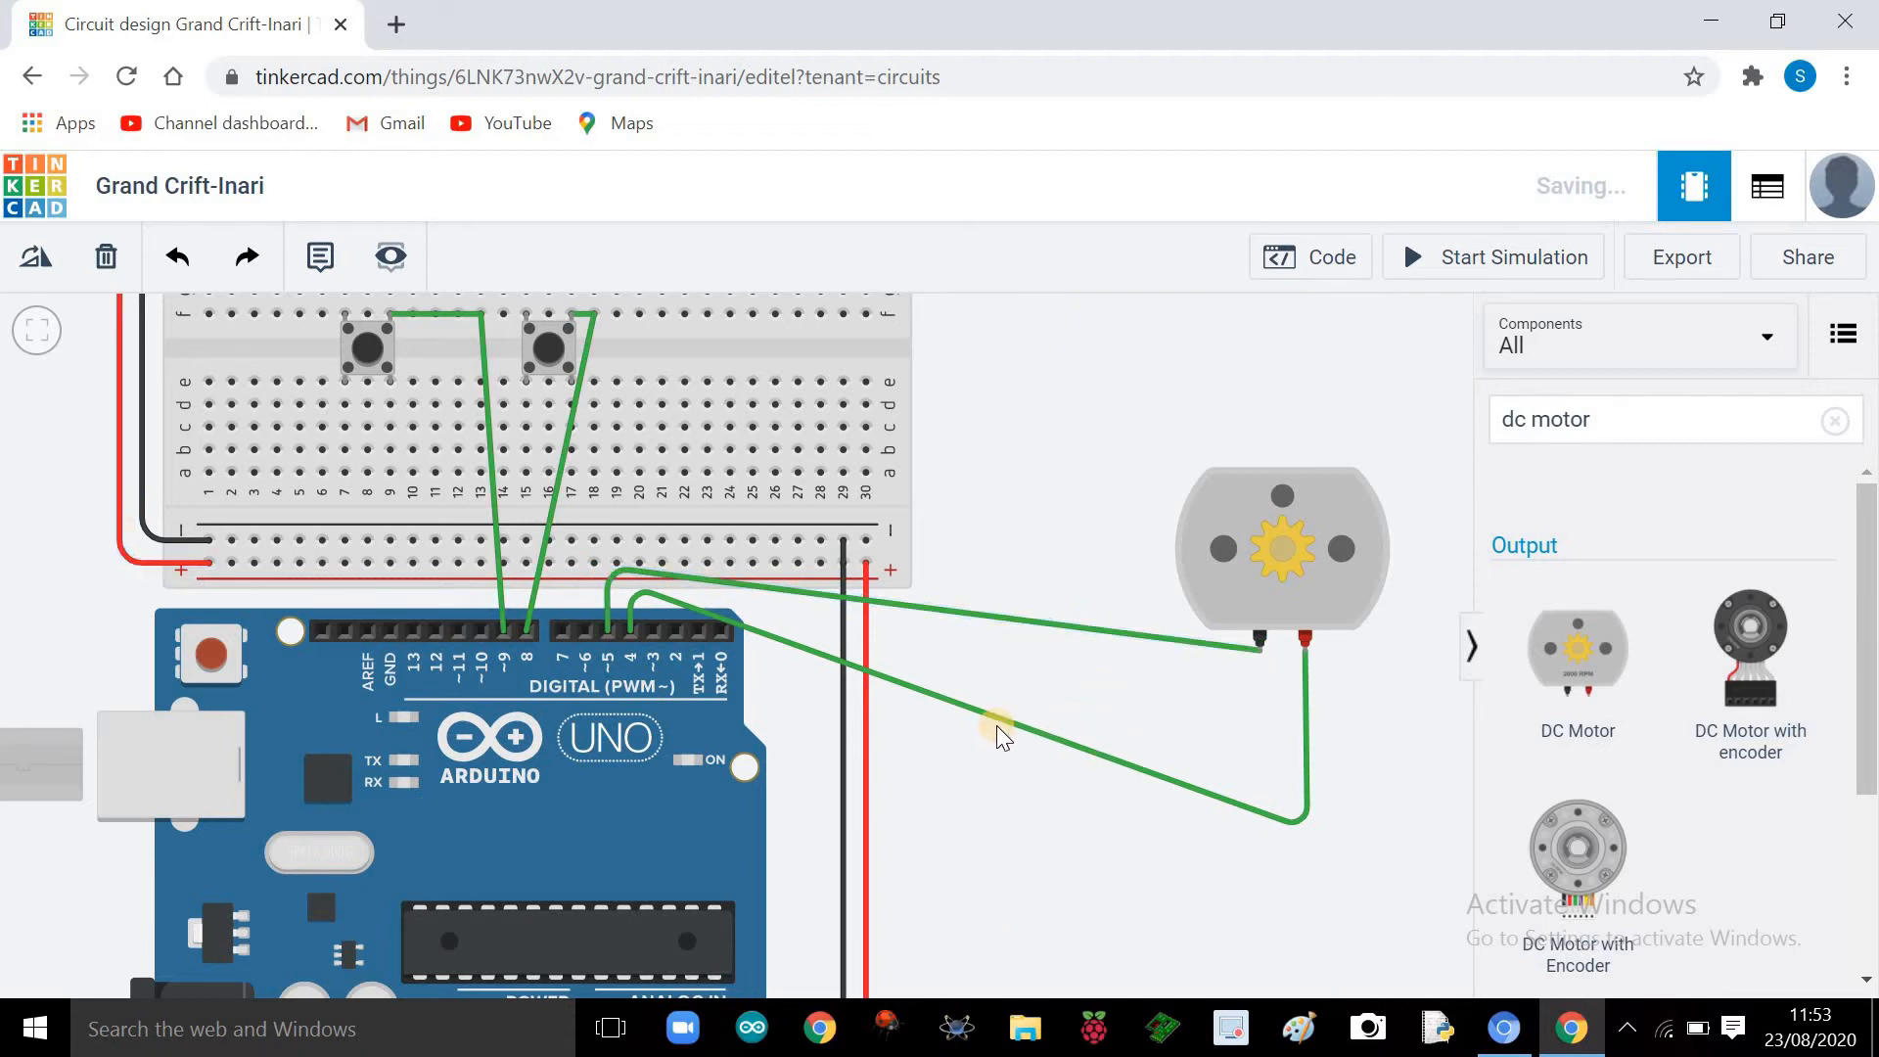
{"action": "left_click_drag", "start_coordinate": [996, 716], "coordinate": [973, 894]}
{"action": "key", "text": "f"}
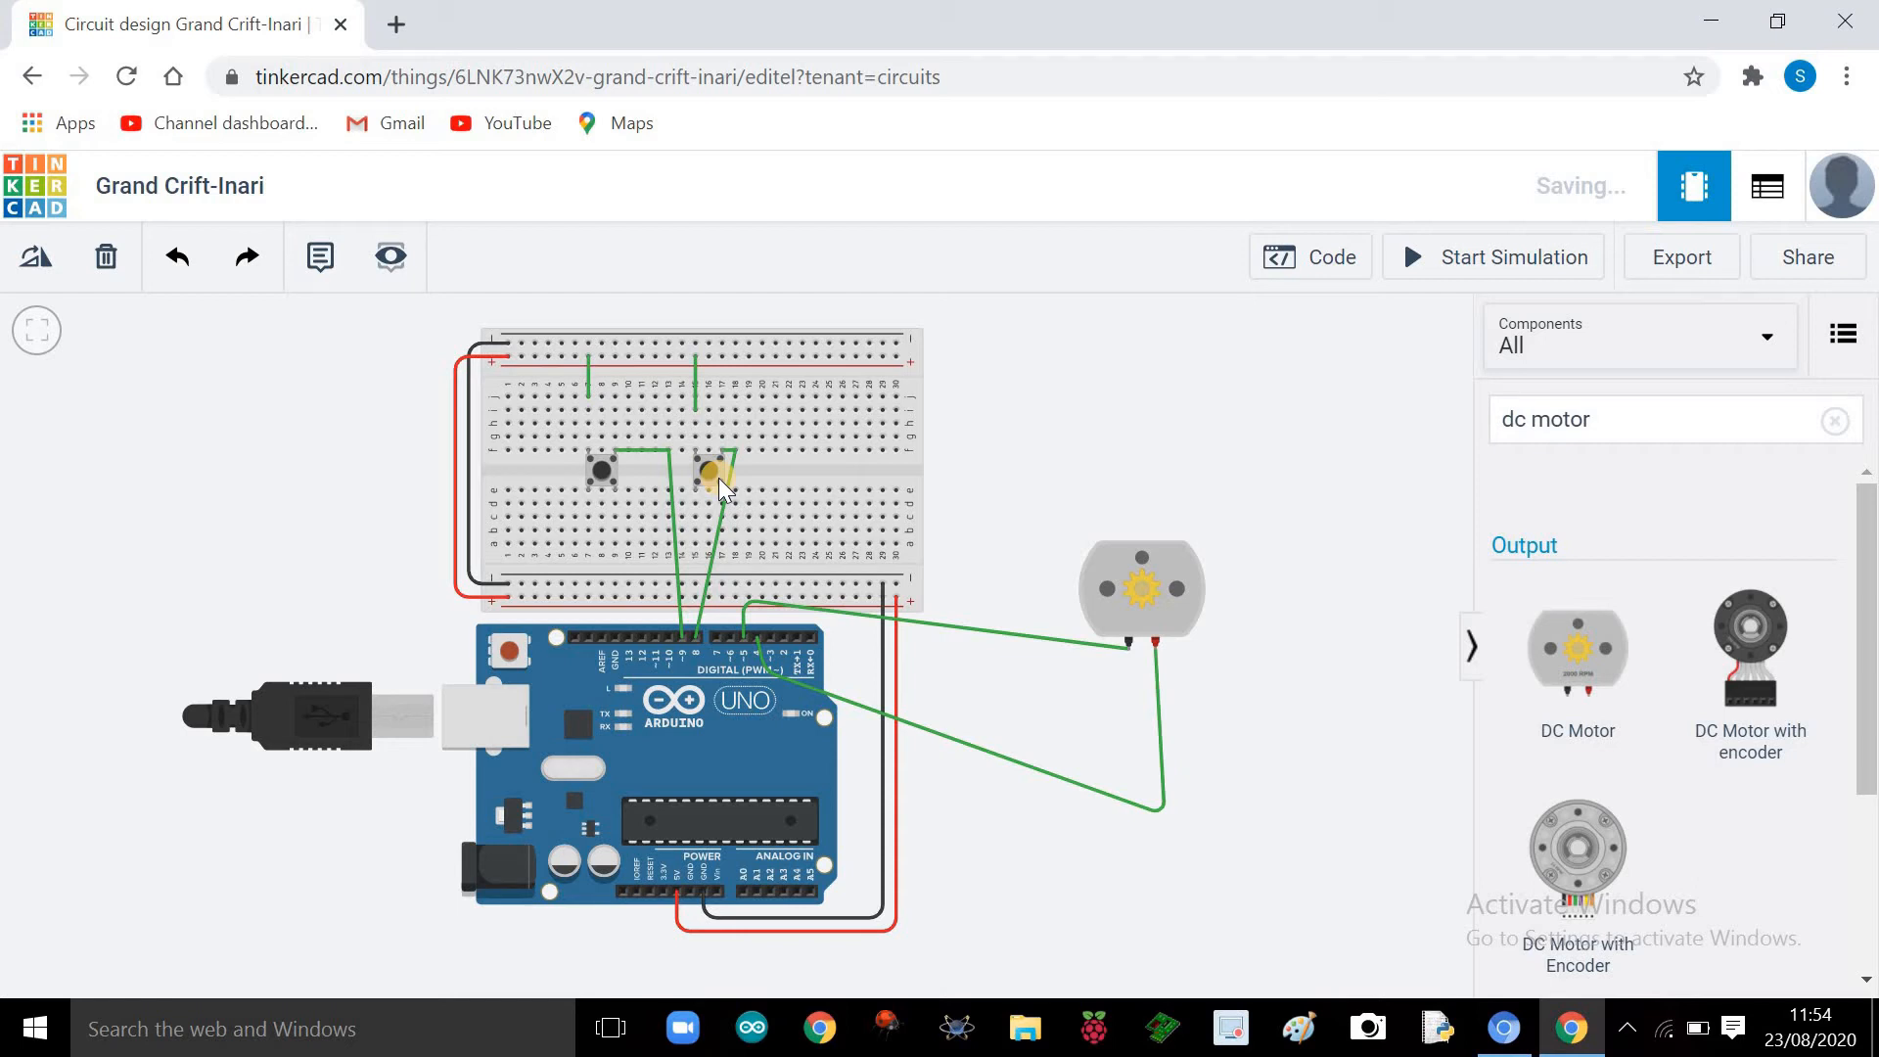
Step: Clear the "dc motor" component search to list all components again
{"action": "left_click", "coordinate": [1188, 376]}
{"action": "left_click", "coordinate": [1608, 418]}
{"action": "key", "text": "BackSpace"}
{"action": "key", "text": "BackSpace"}
{"action": "key", "text": "BackSpace"}
{"action": "key", "text": "BackSpace"}
{"action": "key", "text": "BackSpace"}
{"action": "key", "text": "BackSpace"}
{"action": "key", "text": "BackSpace"}
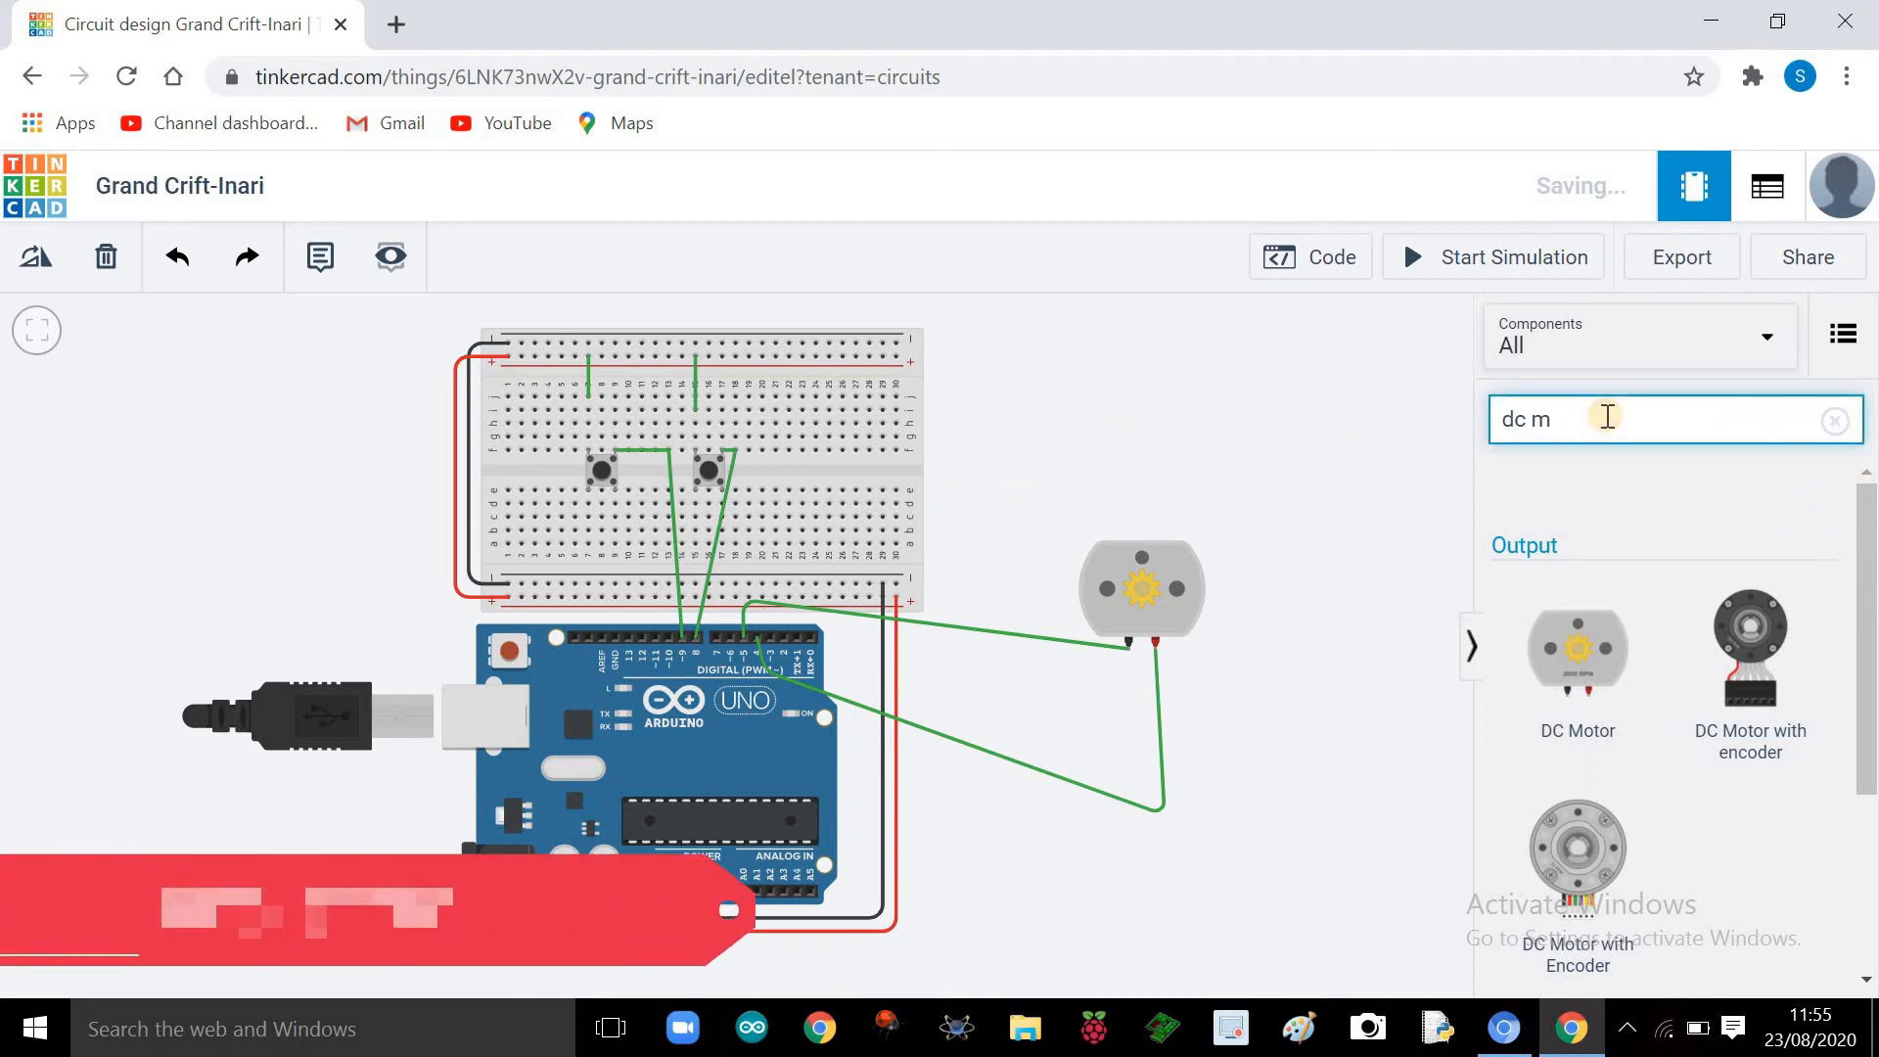
{"action": "key", "text": "BackSpace"}
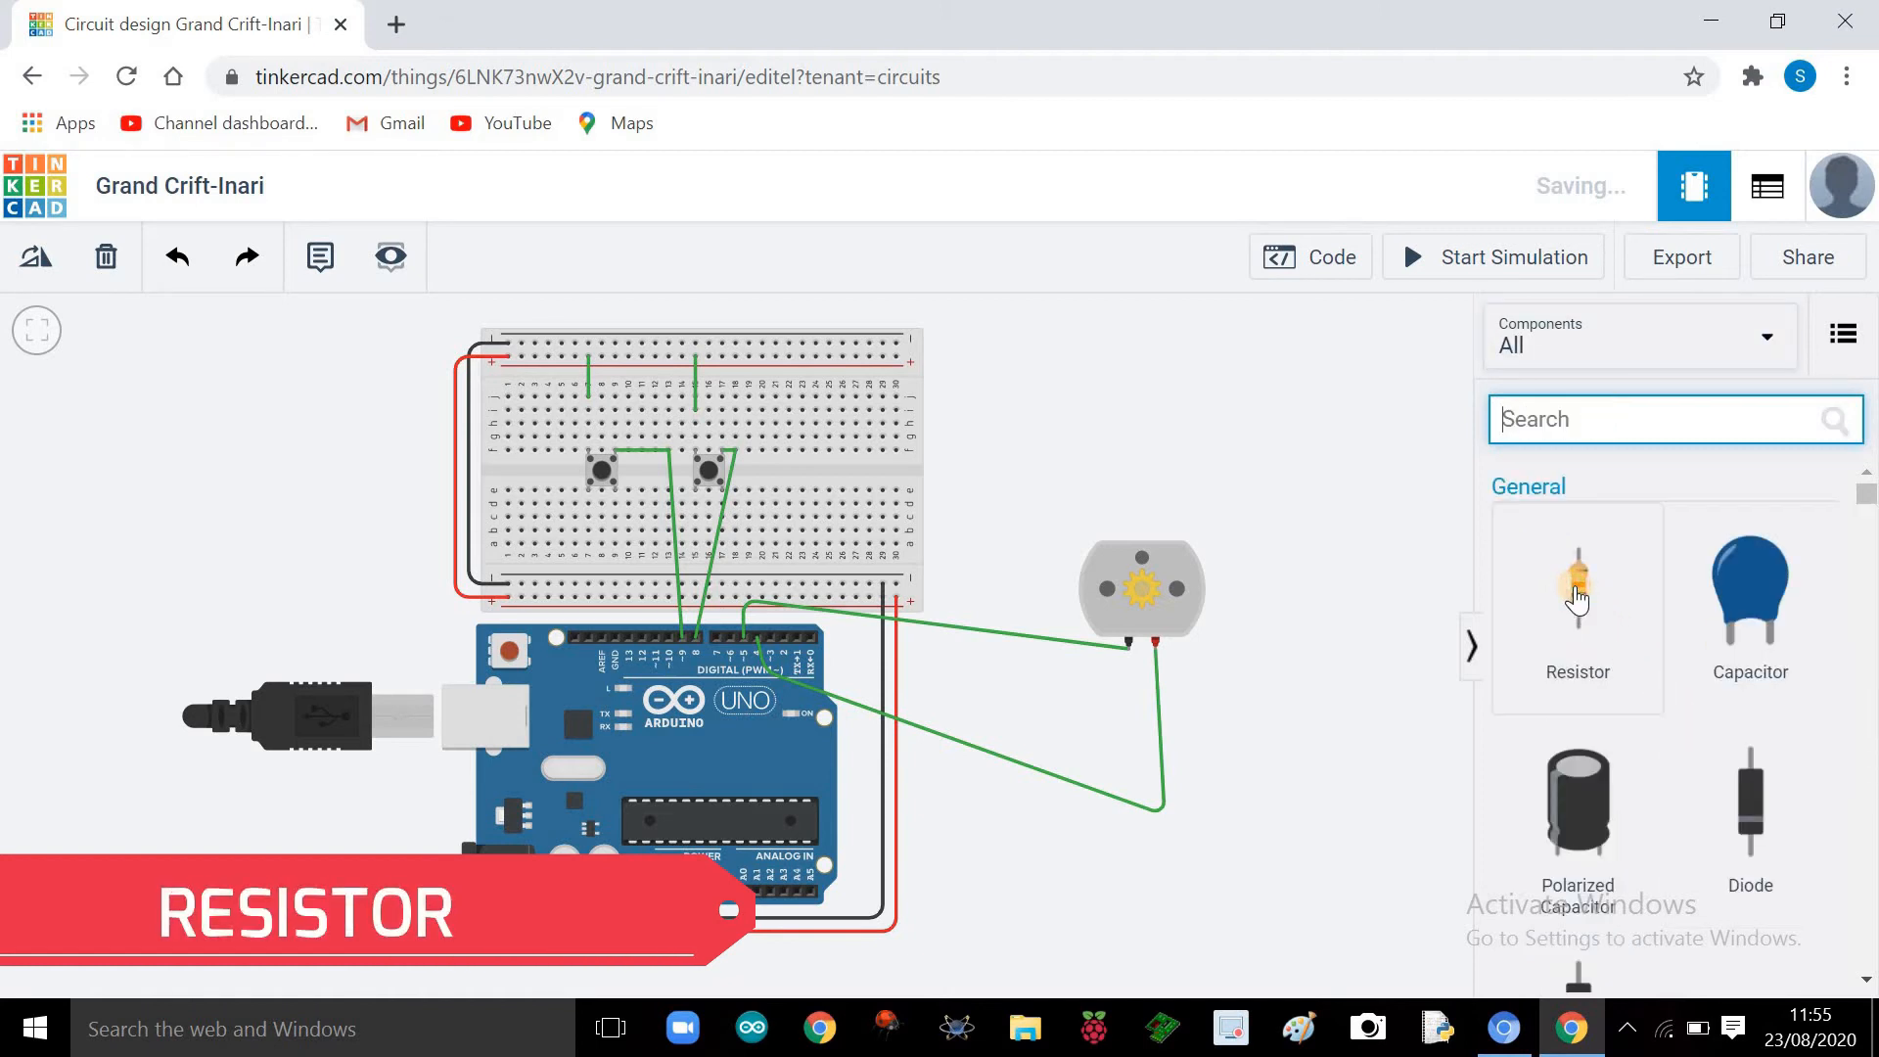
Step: Place two resistors along the breadboard's lower edge, the first in column 10
{"action": "left_click", "coordinate": [1584, 619]}
{"action": "left_click_drag", "start_coordinate": [1583, 620], "coordinate": [763, 553]}
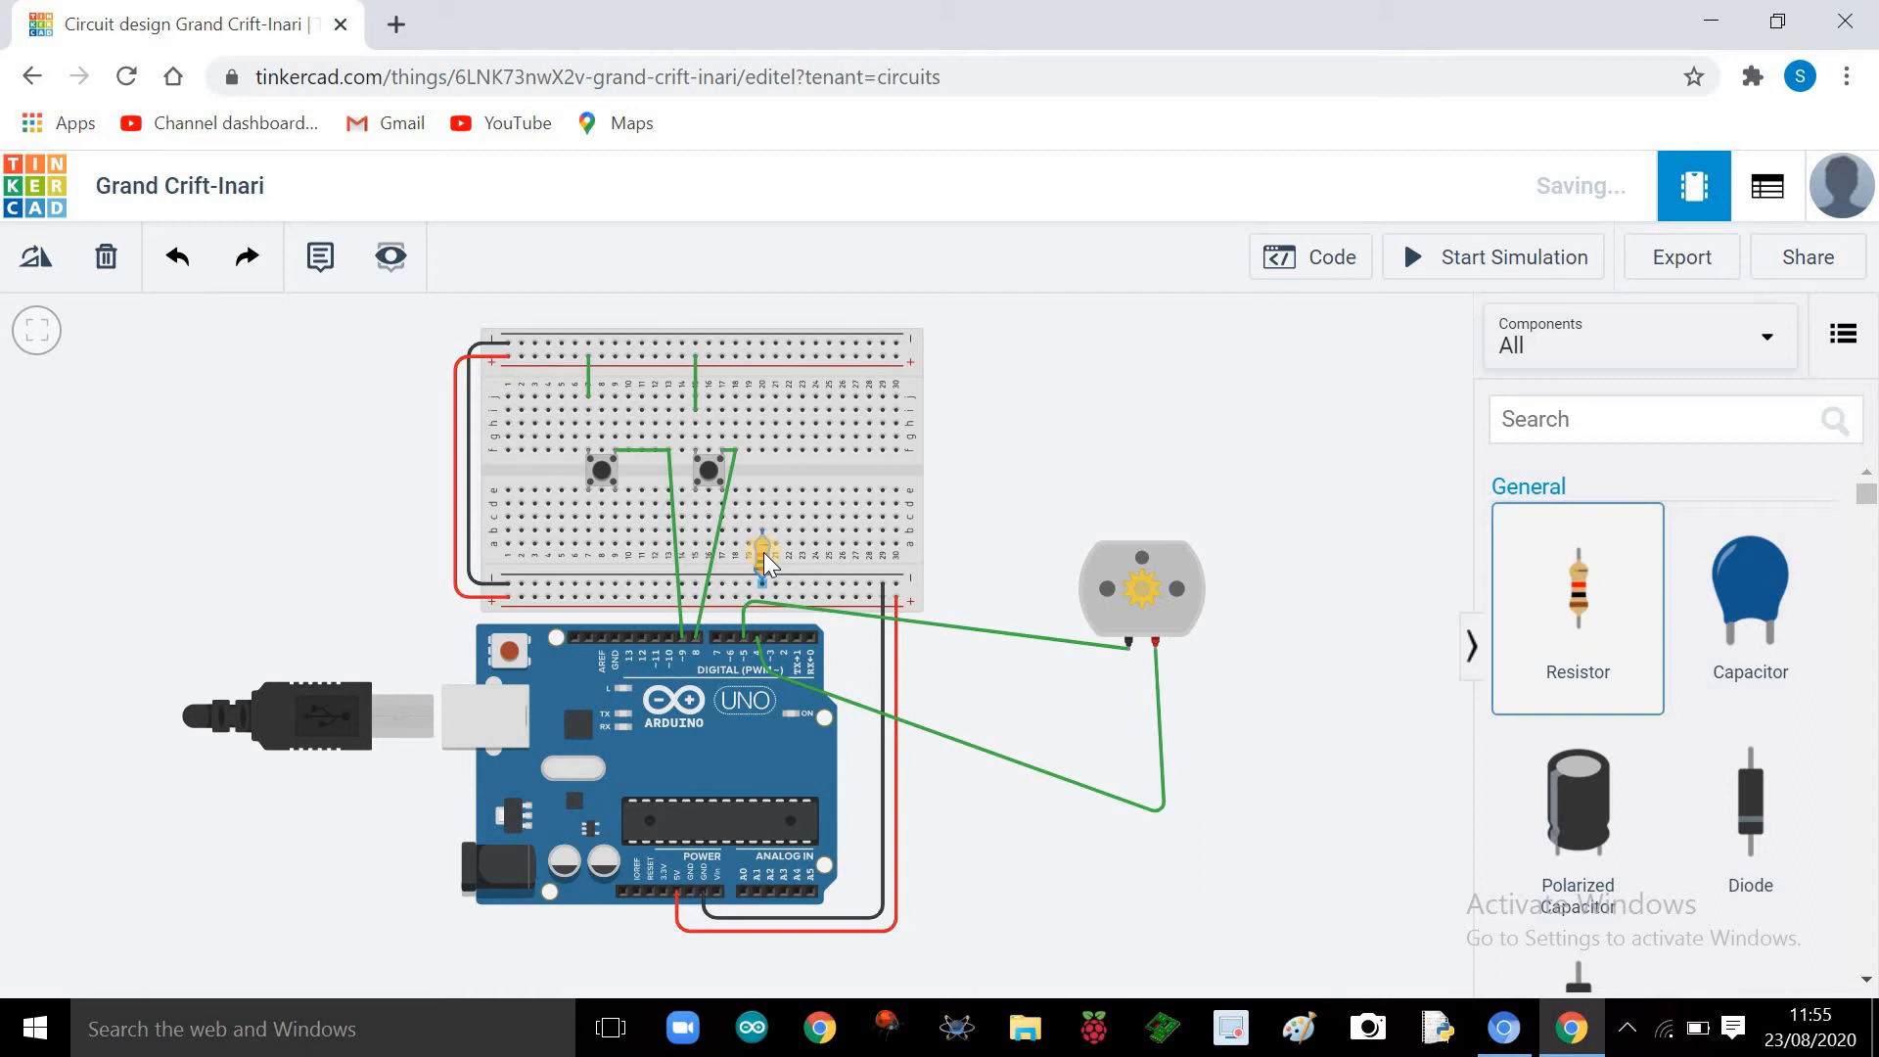
{"action": "mouse_move", "coordinate": [670, 561]}
{"action": "left_mouse_down"}
{"action": "mouse_move", "coordinate": [619, 545]}
{"action": "mouse_move", "coordinate": [634, 551]}
{"action": "left_mouse_up"}
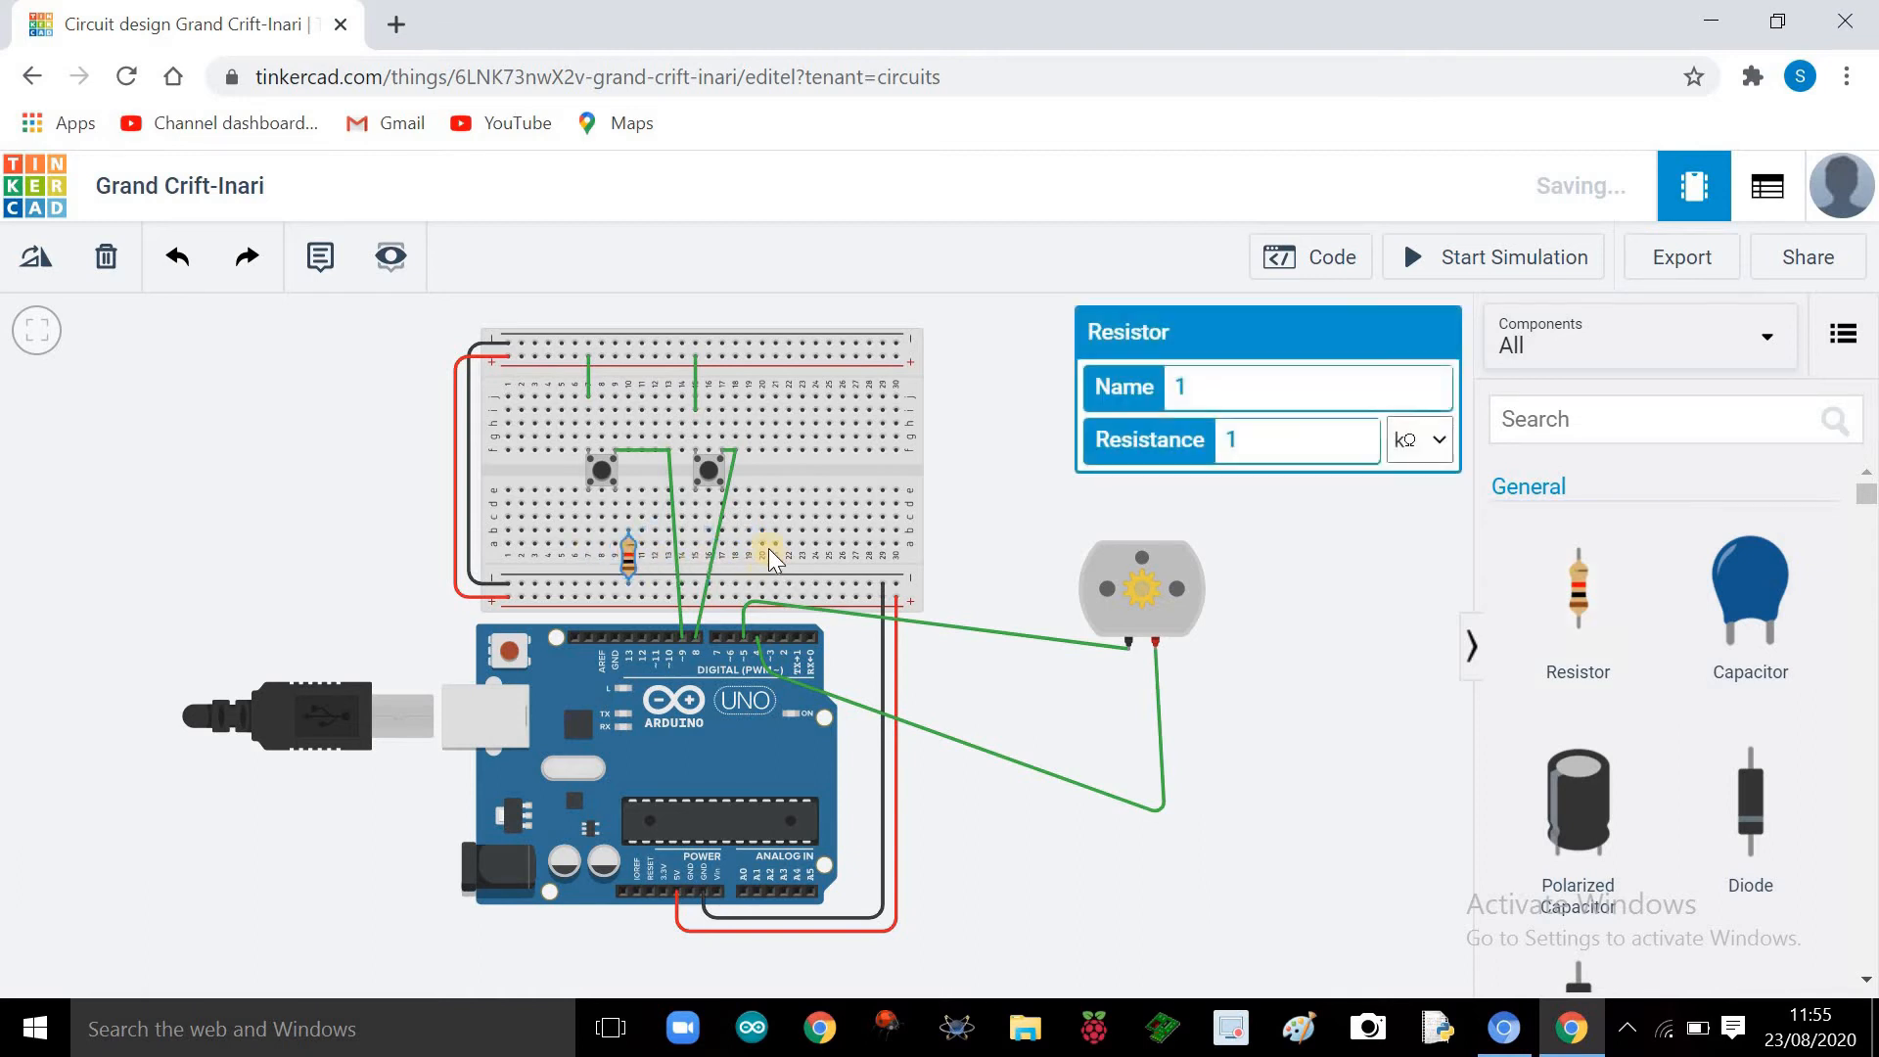
{"action": "left_click_drag", "start_coordinate": [1630, 612], "coordinate": [769, 538]}
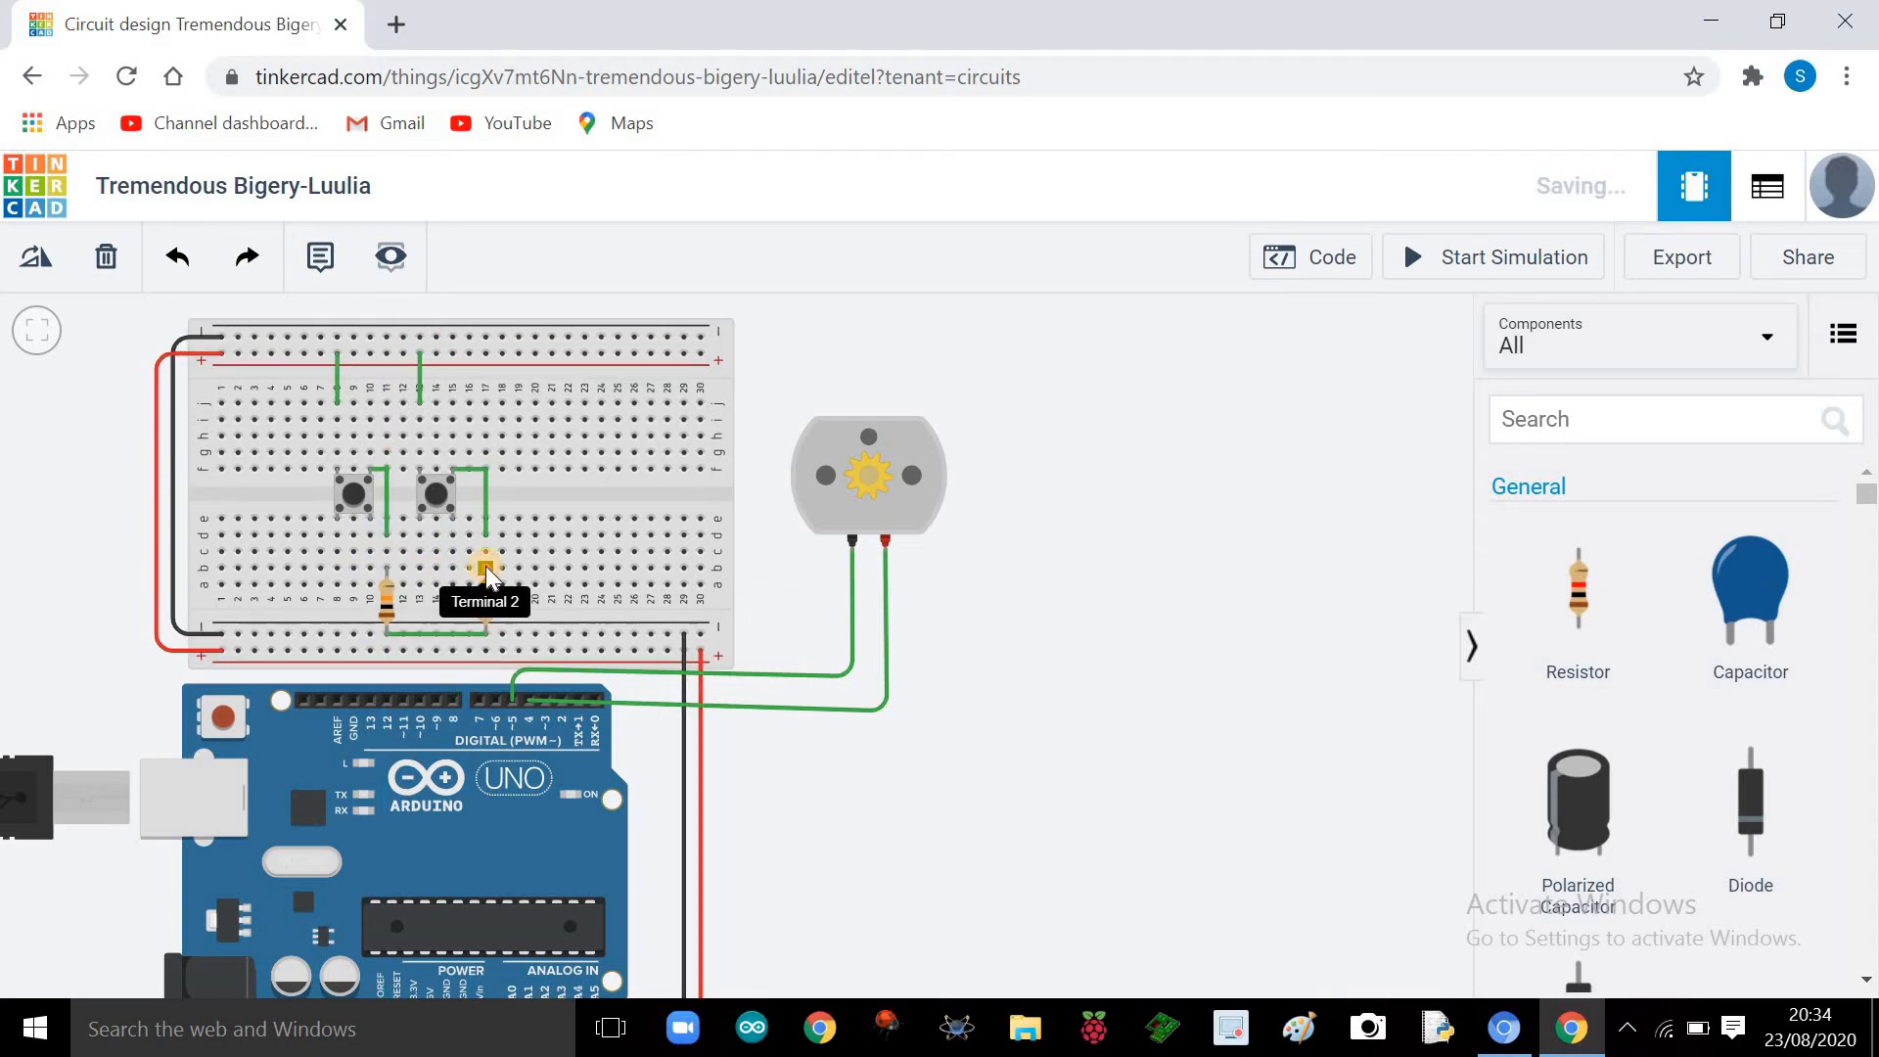
Step: Wire the upper end of the column 17 resistor to Arduino pin 8 and that of the column 11 resistor to pin 9
{"action": "left_click", "coordinate": [485, 567]}
{"action": "left_click", "coordinate": [455, 700]}
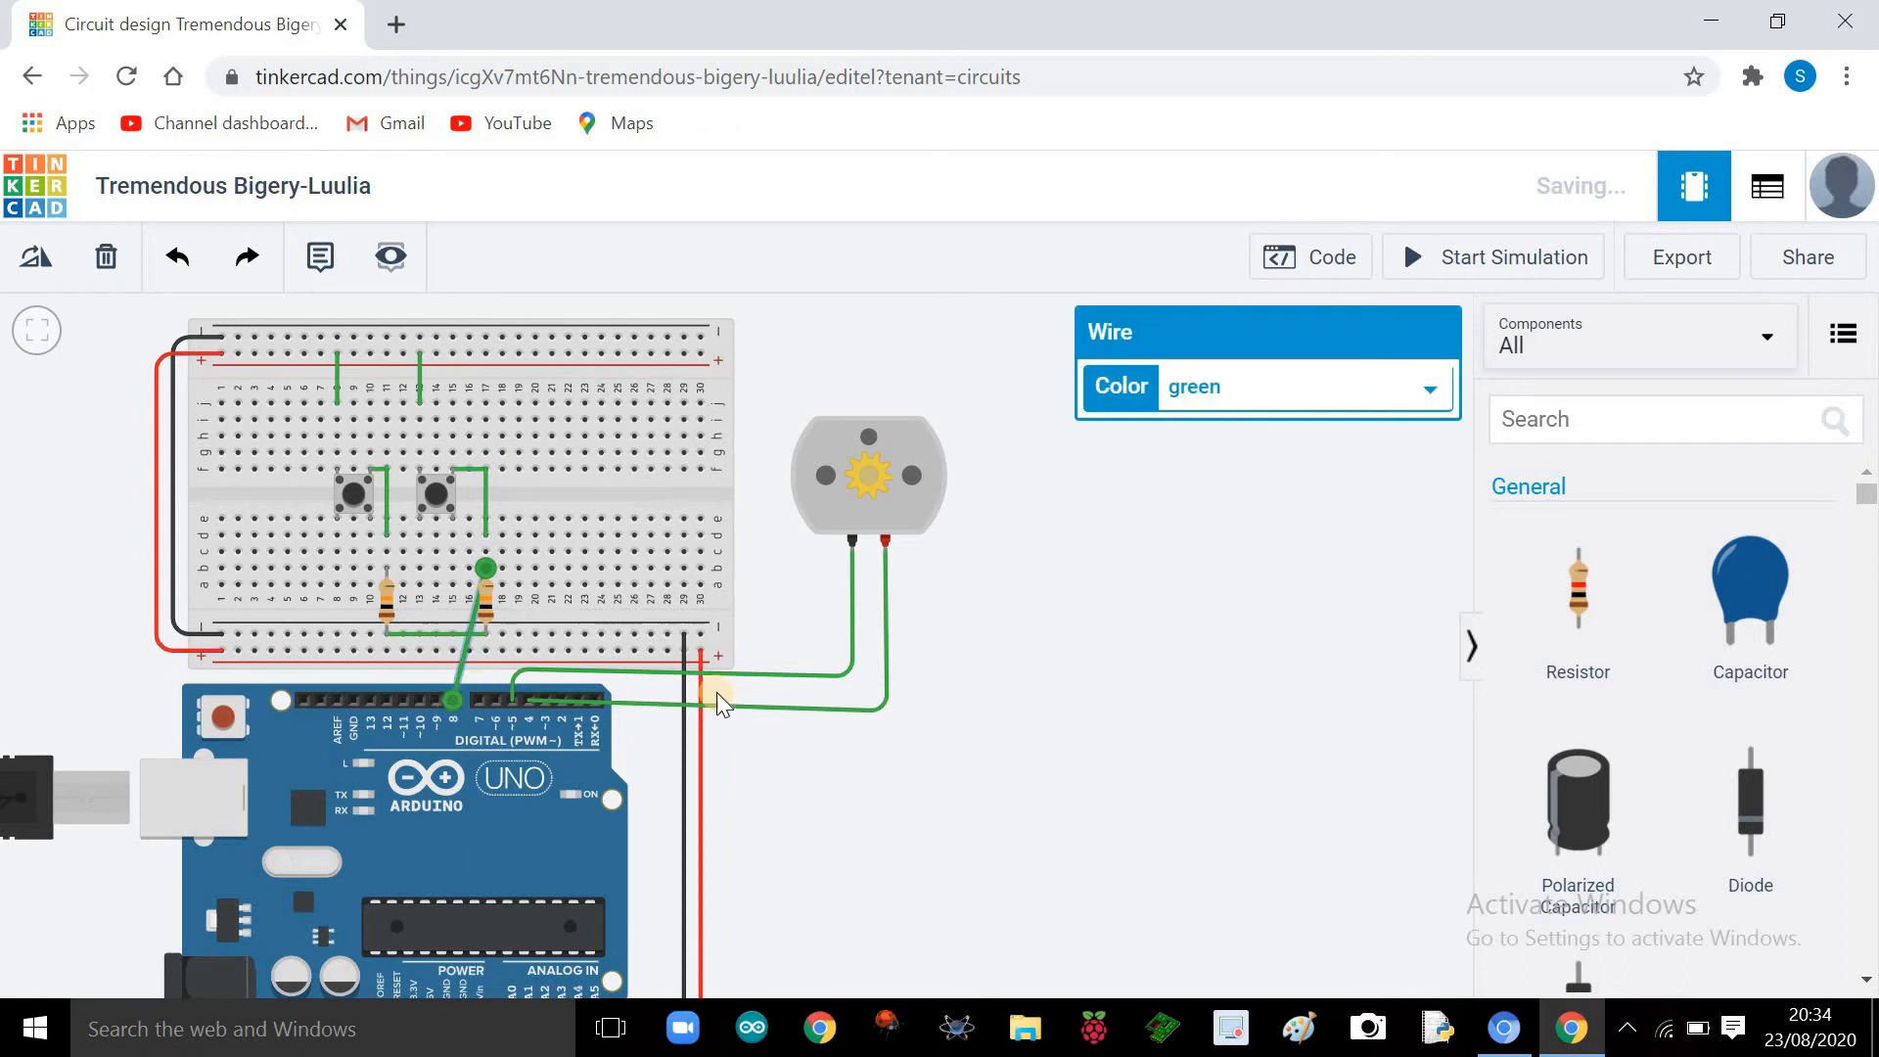
{"action": "left_click", "coordinate": [834, 785]}
{"action": "left_click", "coordinate": [386, 567]}
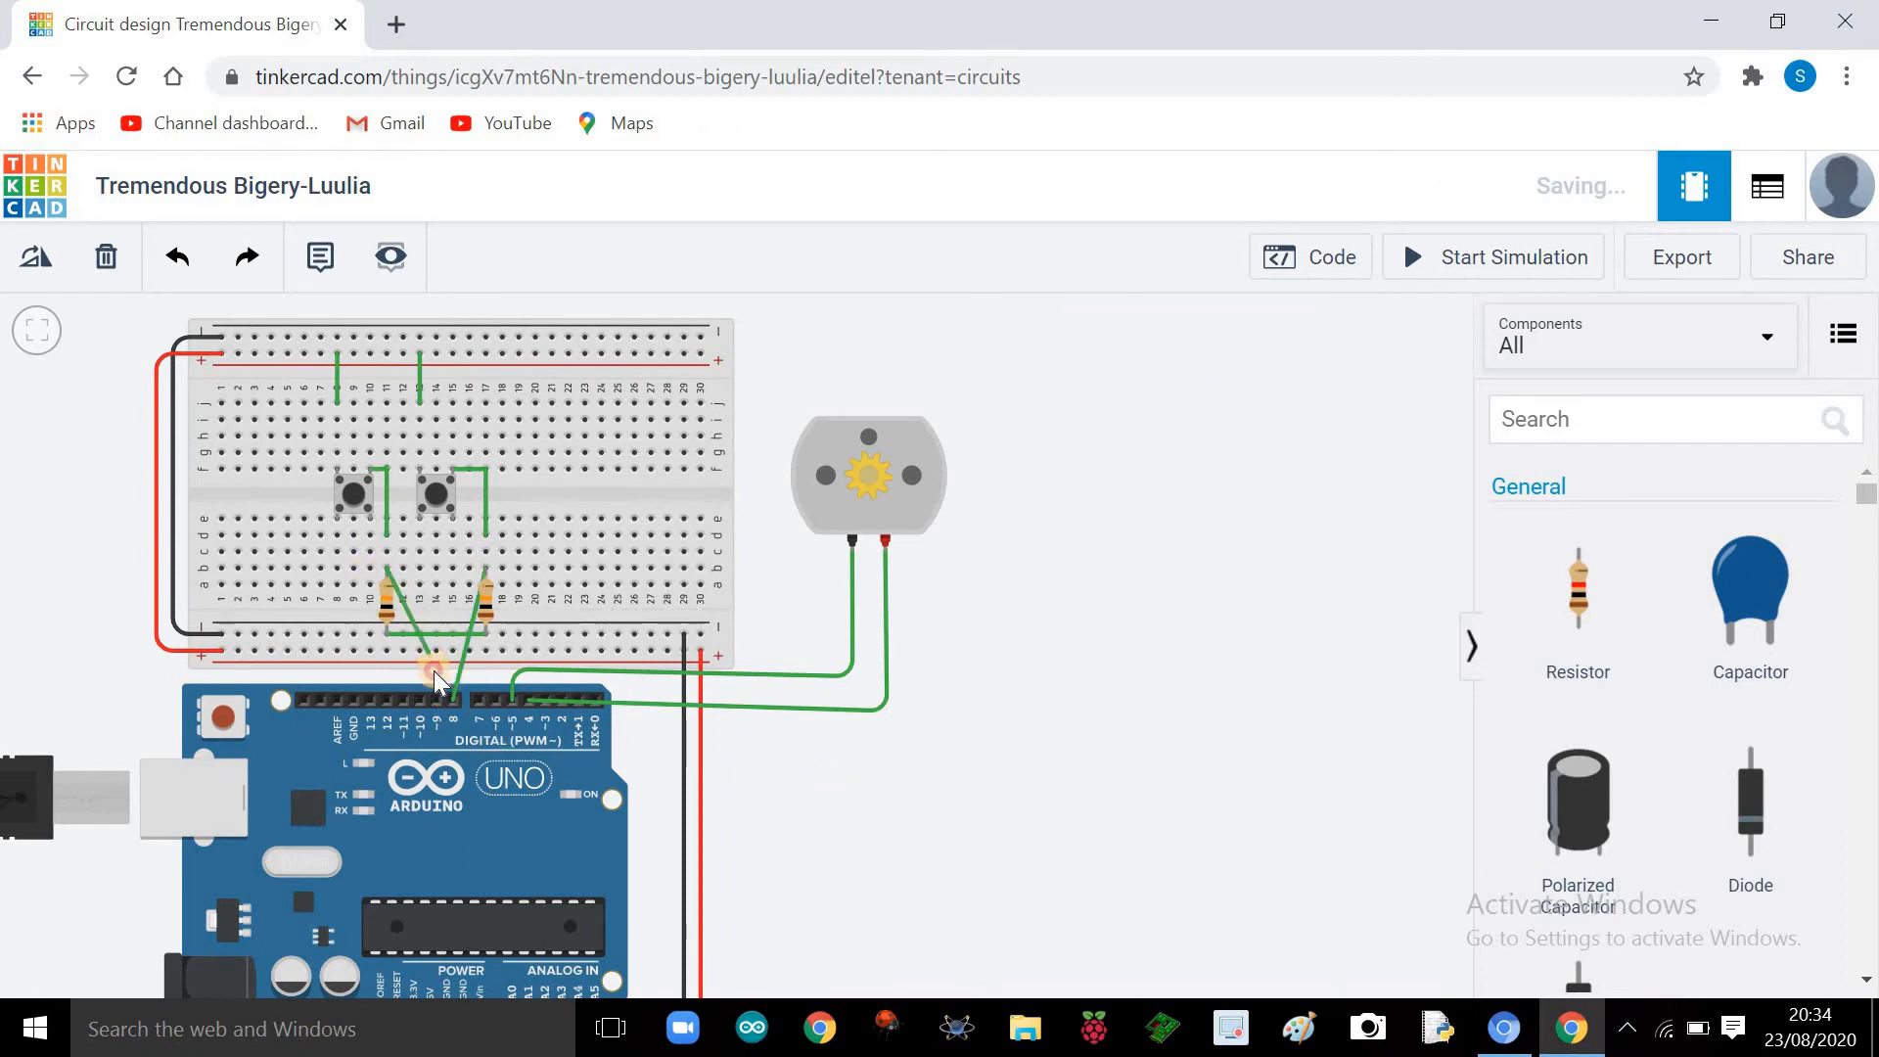
{"action": "left_click", "coordinate": [436, 700]}
{"action": "left_click", "coordinate": [860, 783]}
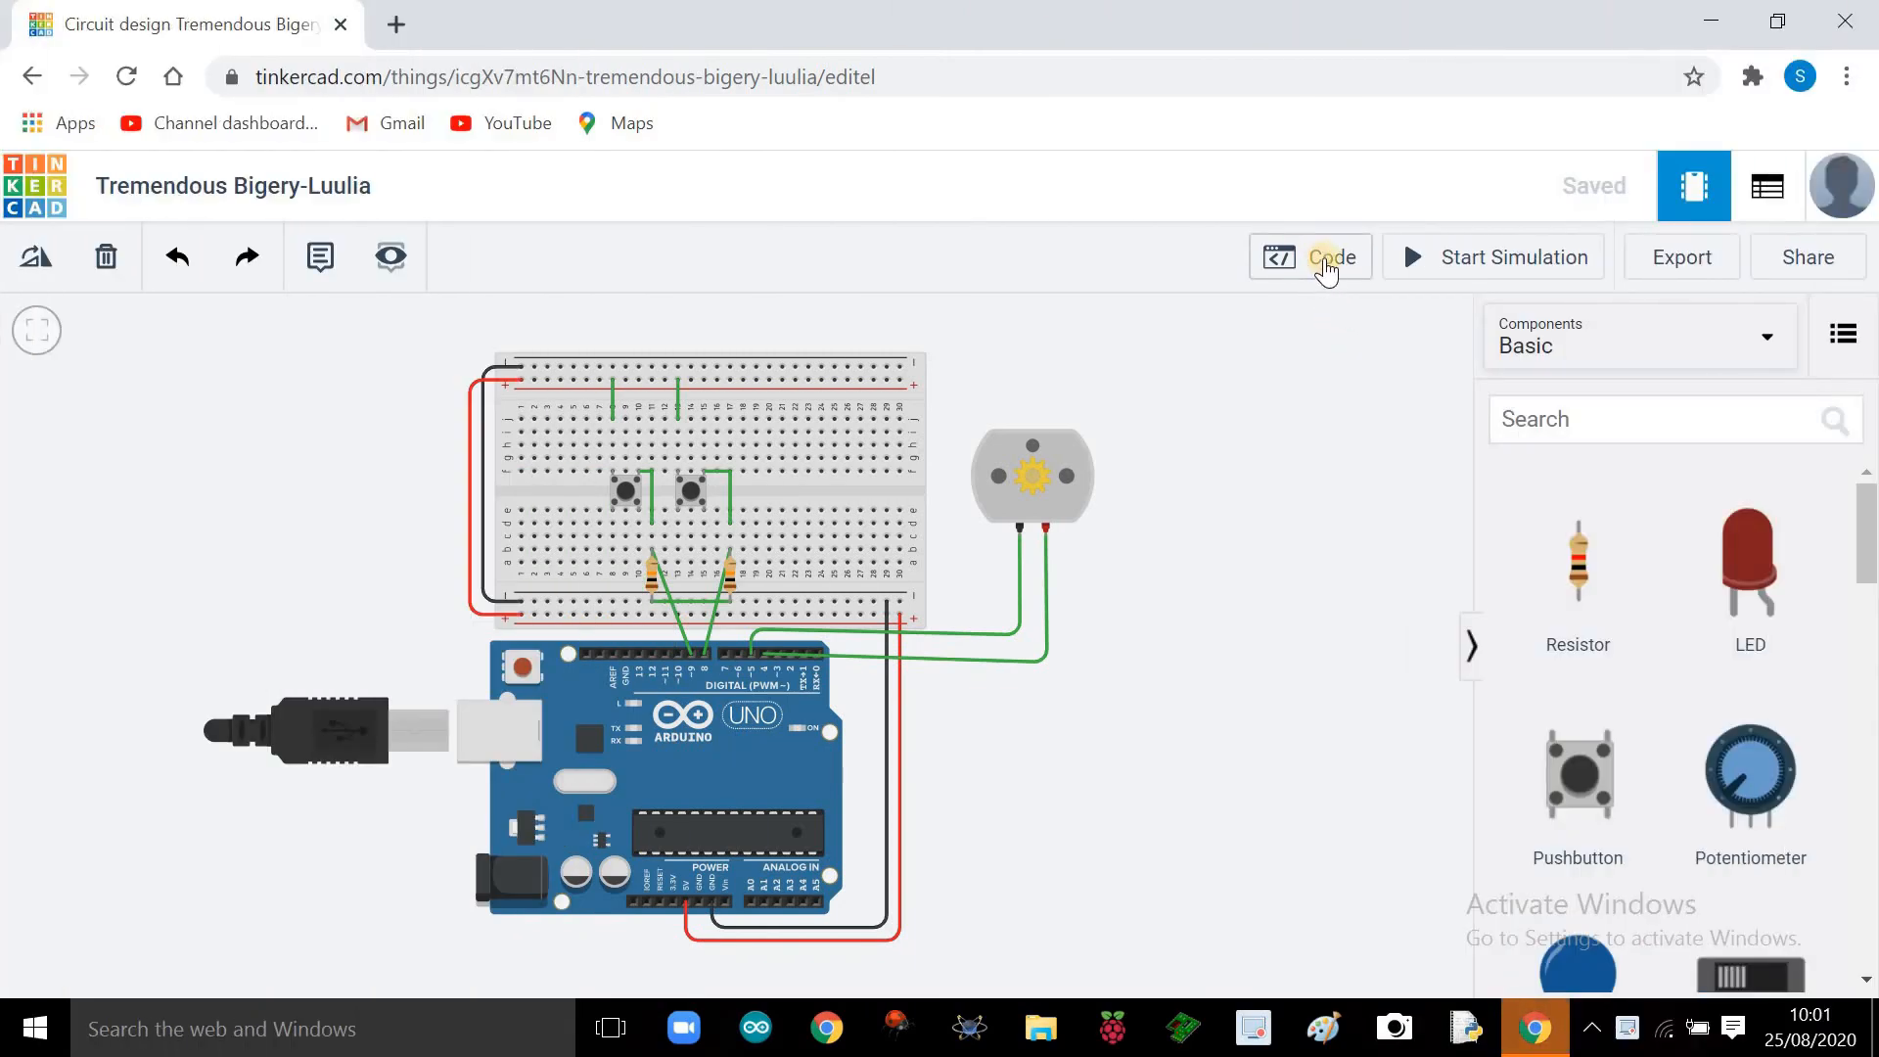
Step: Open the code editor and change it from text to Blocks, accepting that the existing text code is cleared
{"action": "left_click", "coordinate": [1330, 266]}
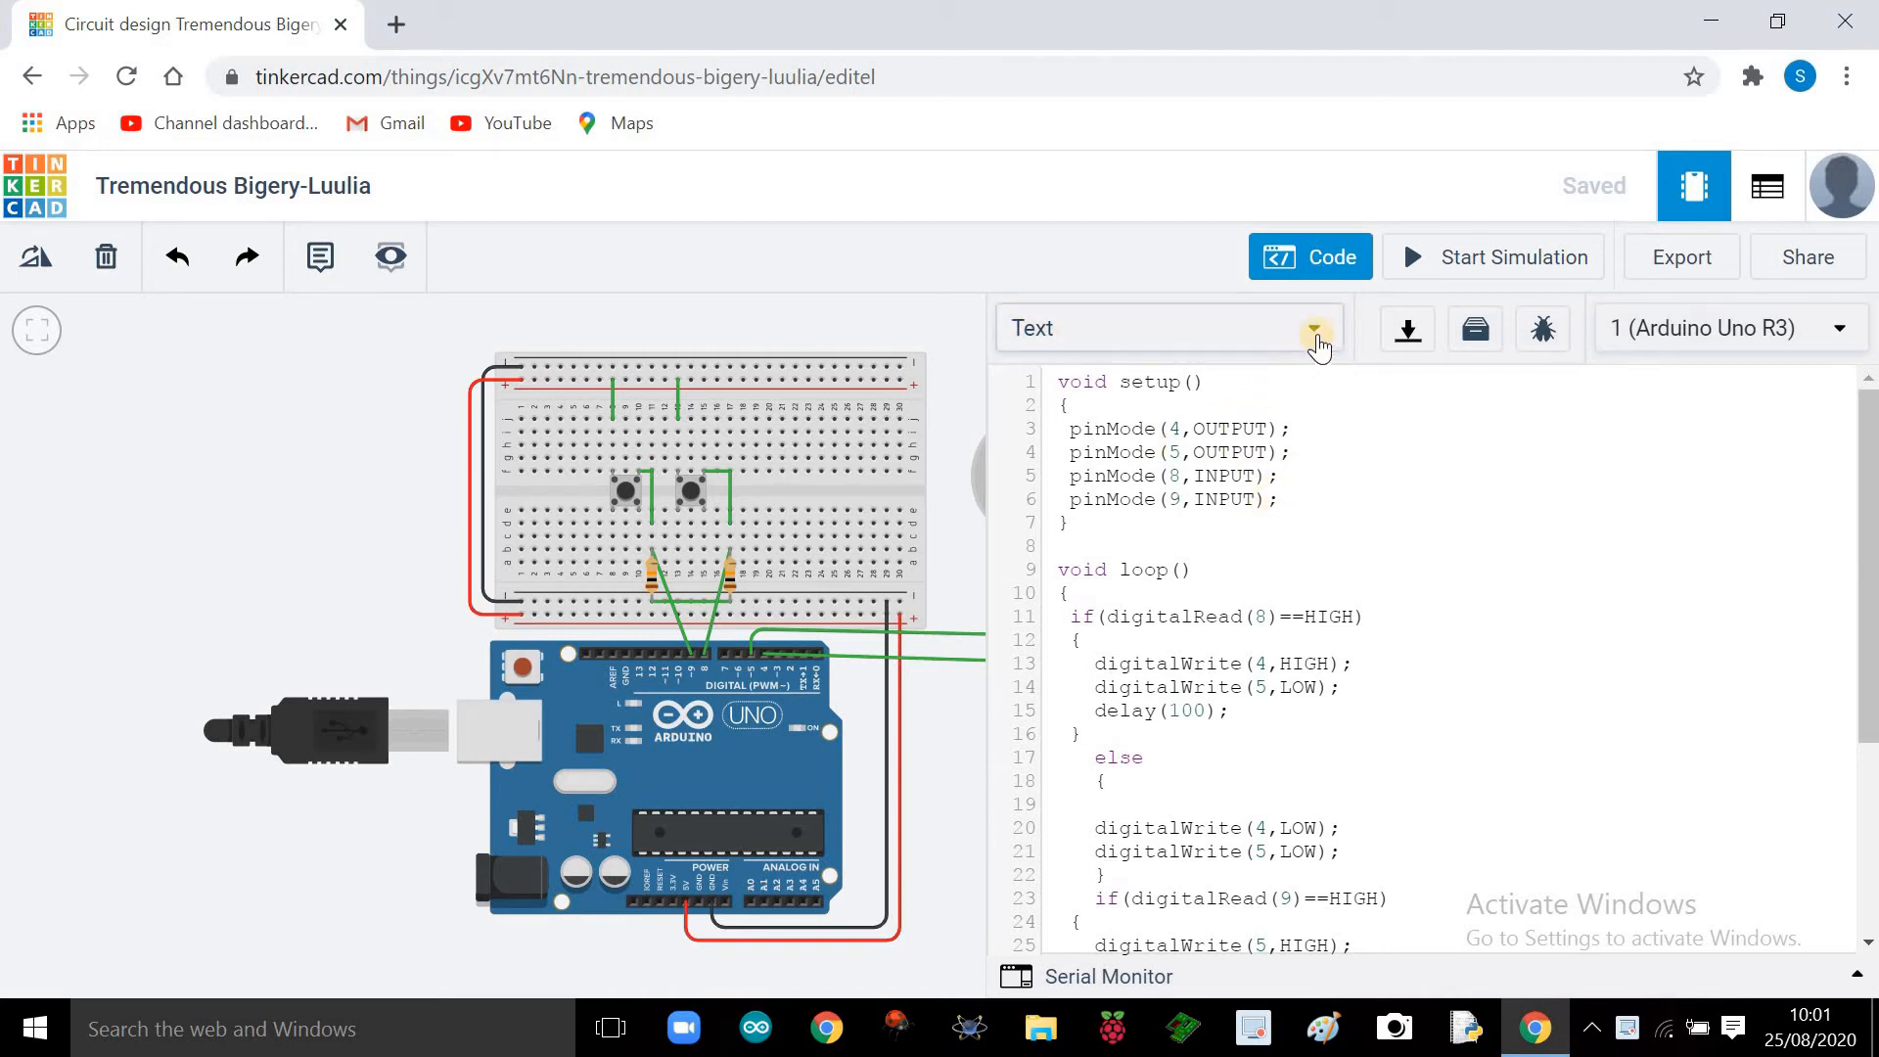
{"action": "left_click", "coordinate": [1315, 333]}
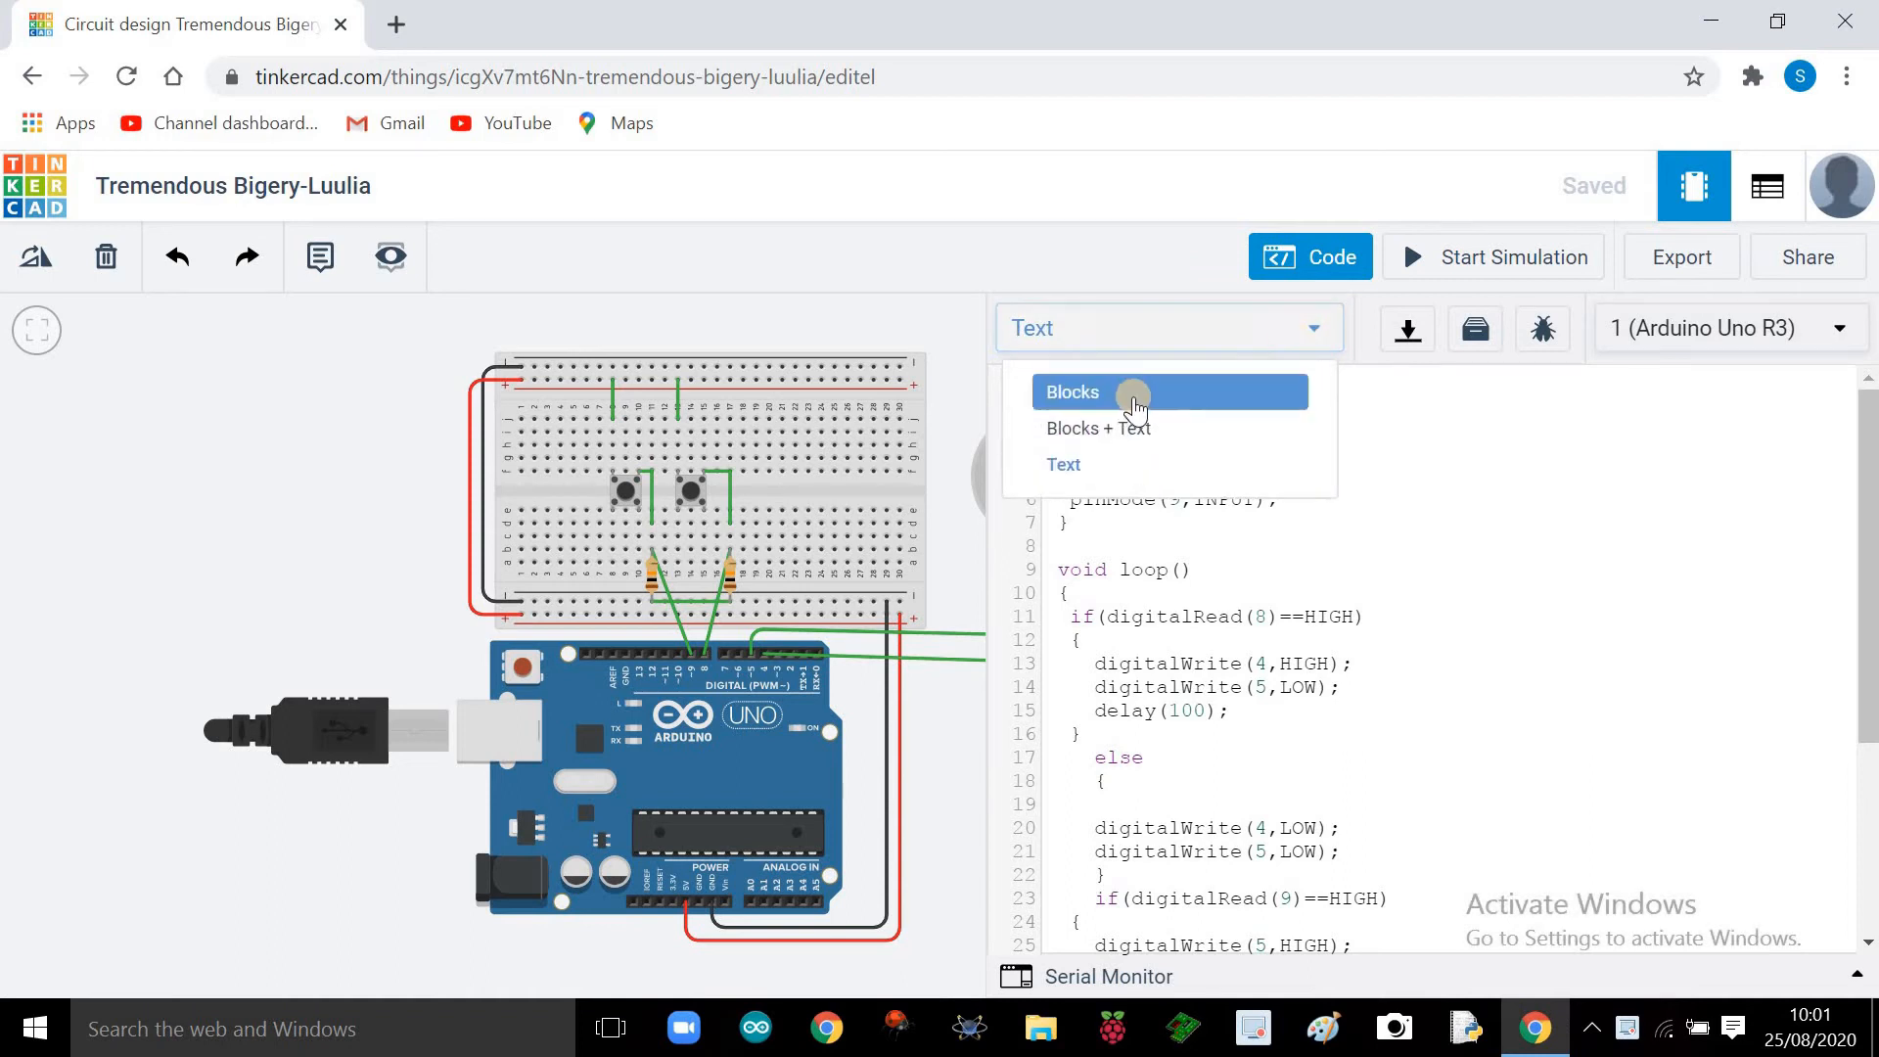
{"action": "left_click", "coordinate": [1124, 401]}
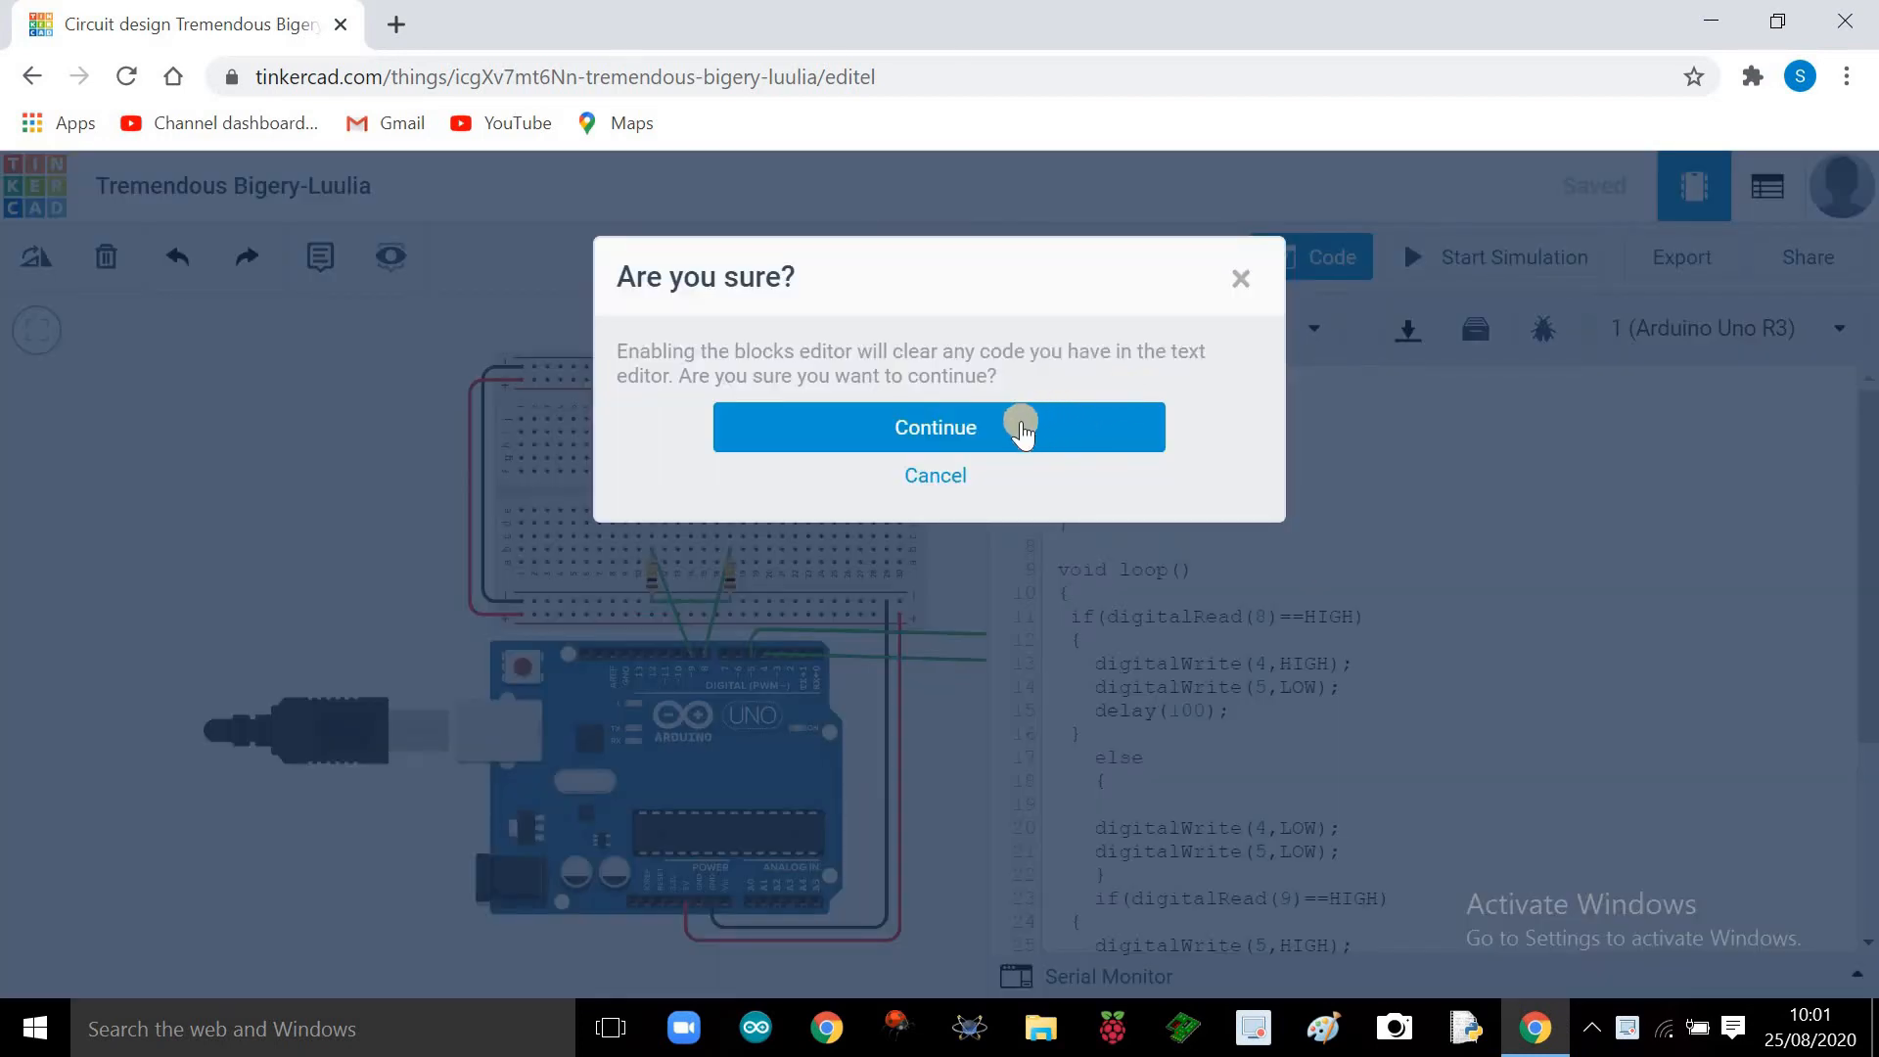
{"action": "left_click", "coordinate": [1021, 429]}
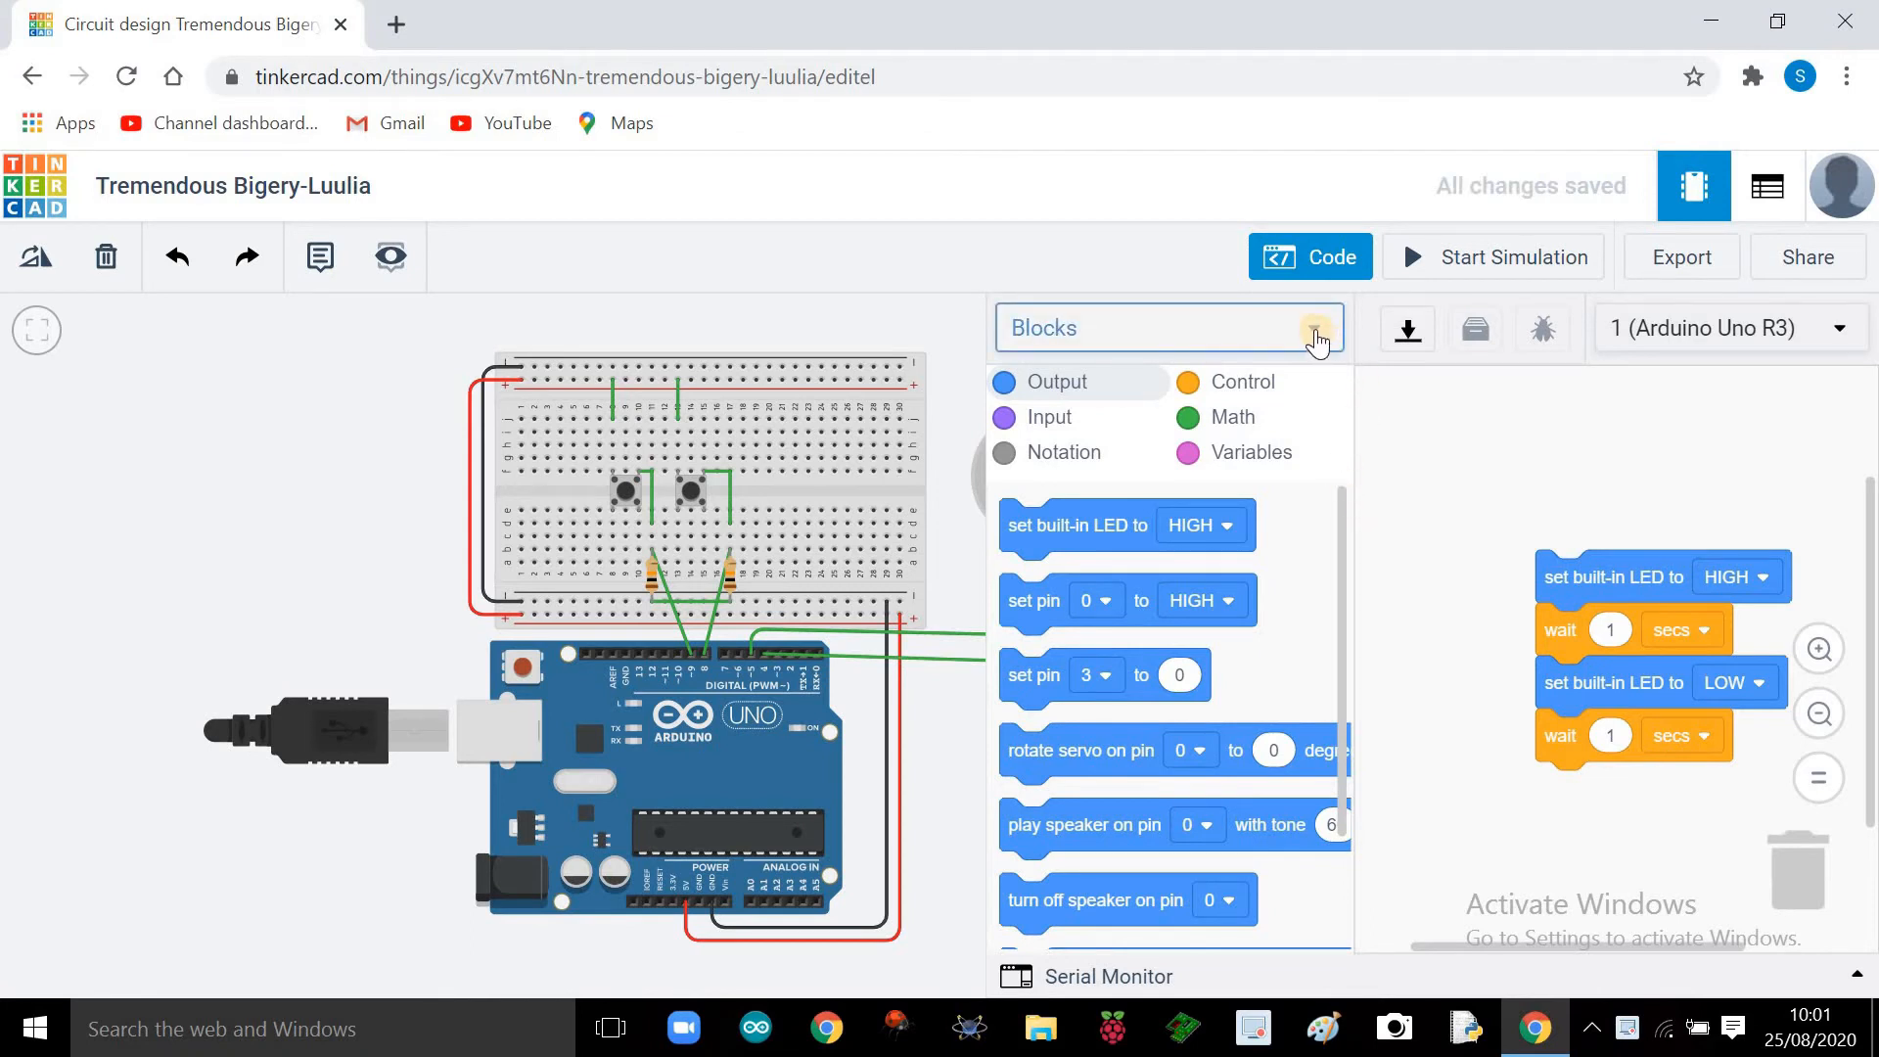
Step: Switch the code editor back to Text mode, accepting the loss of the blocks
{"action": "left_click", "coordinate": [1316, 335]}
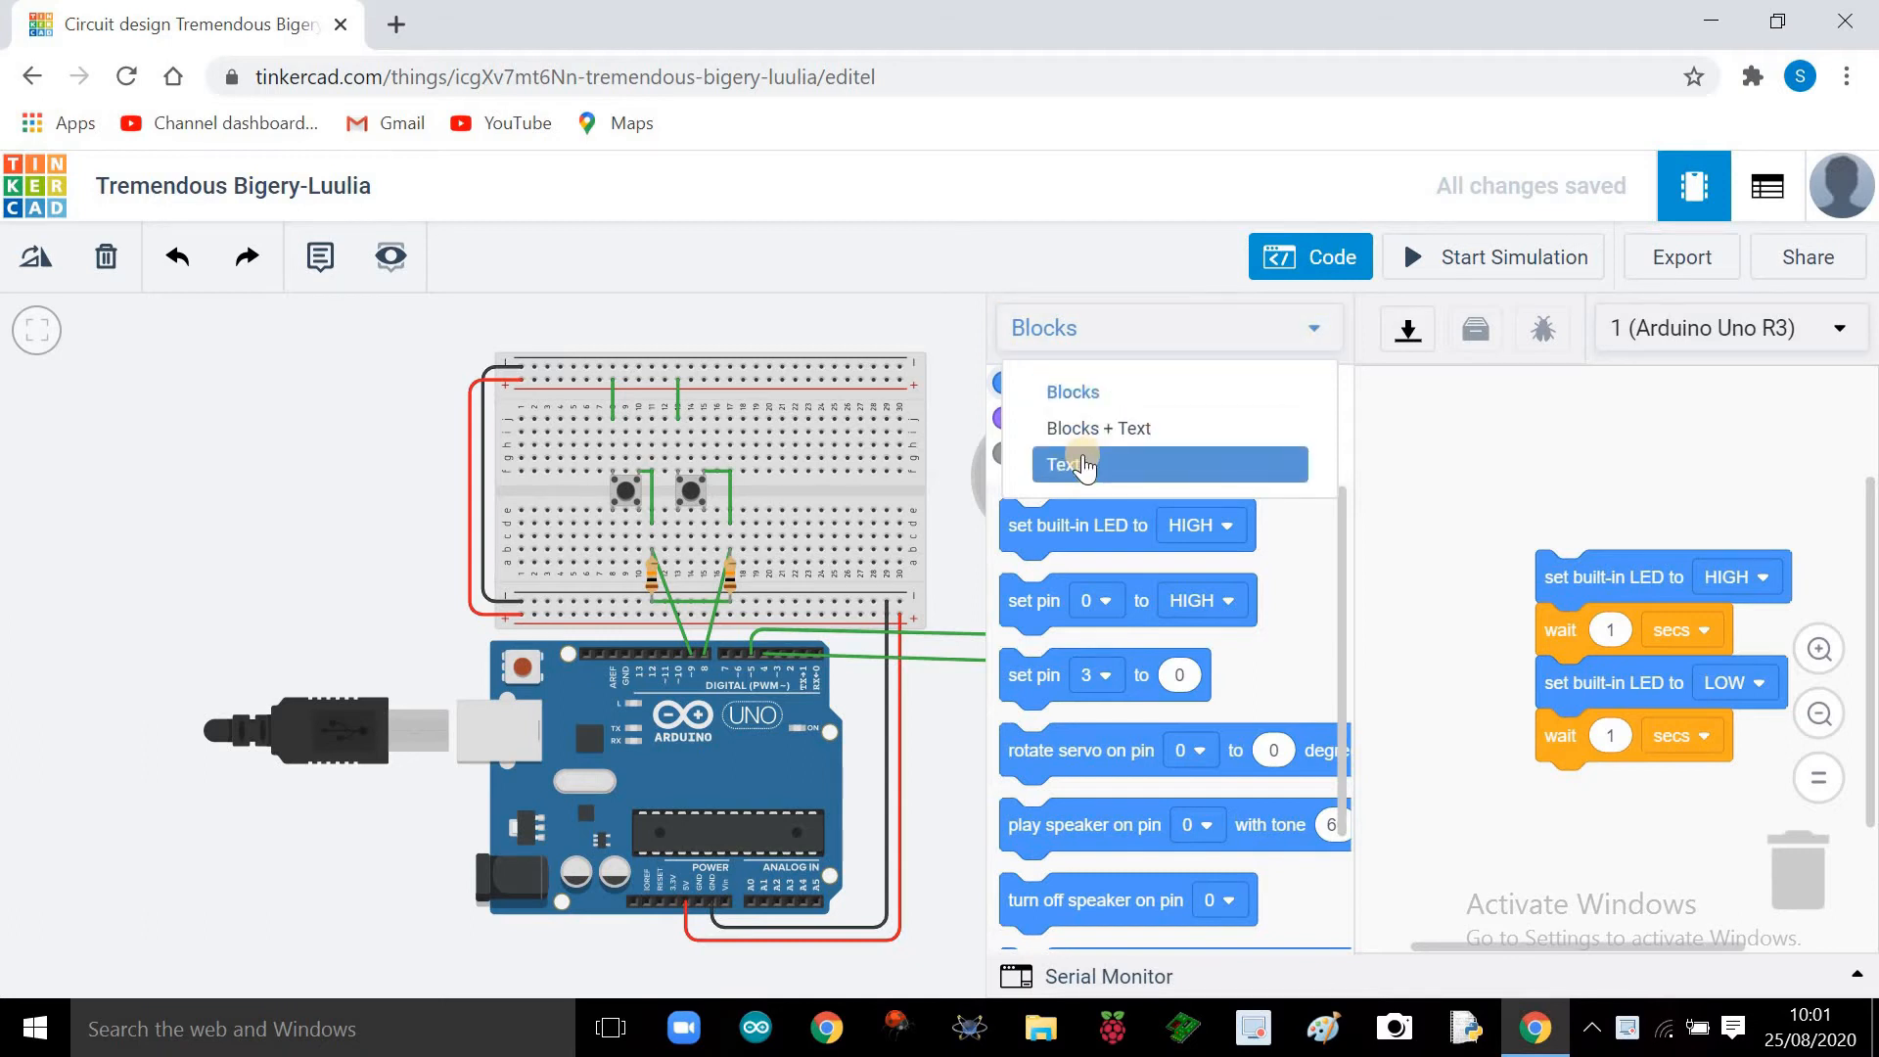
{"action": "left_click", "coordinate": [1084, 466]}
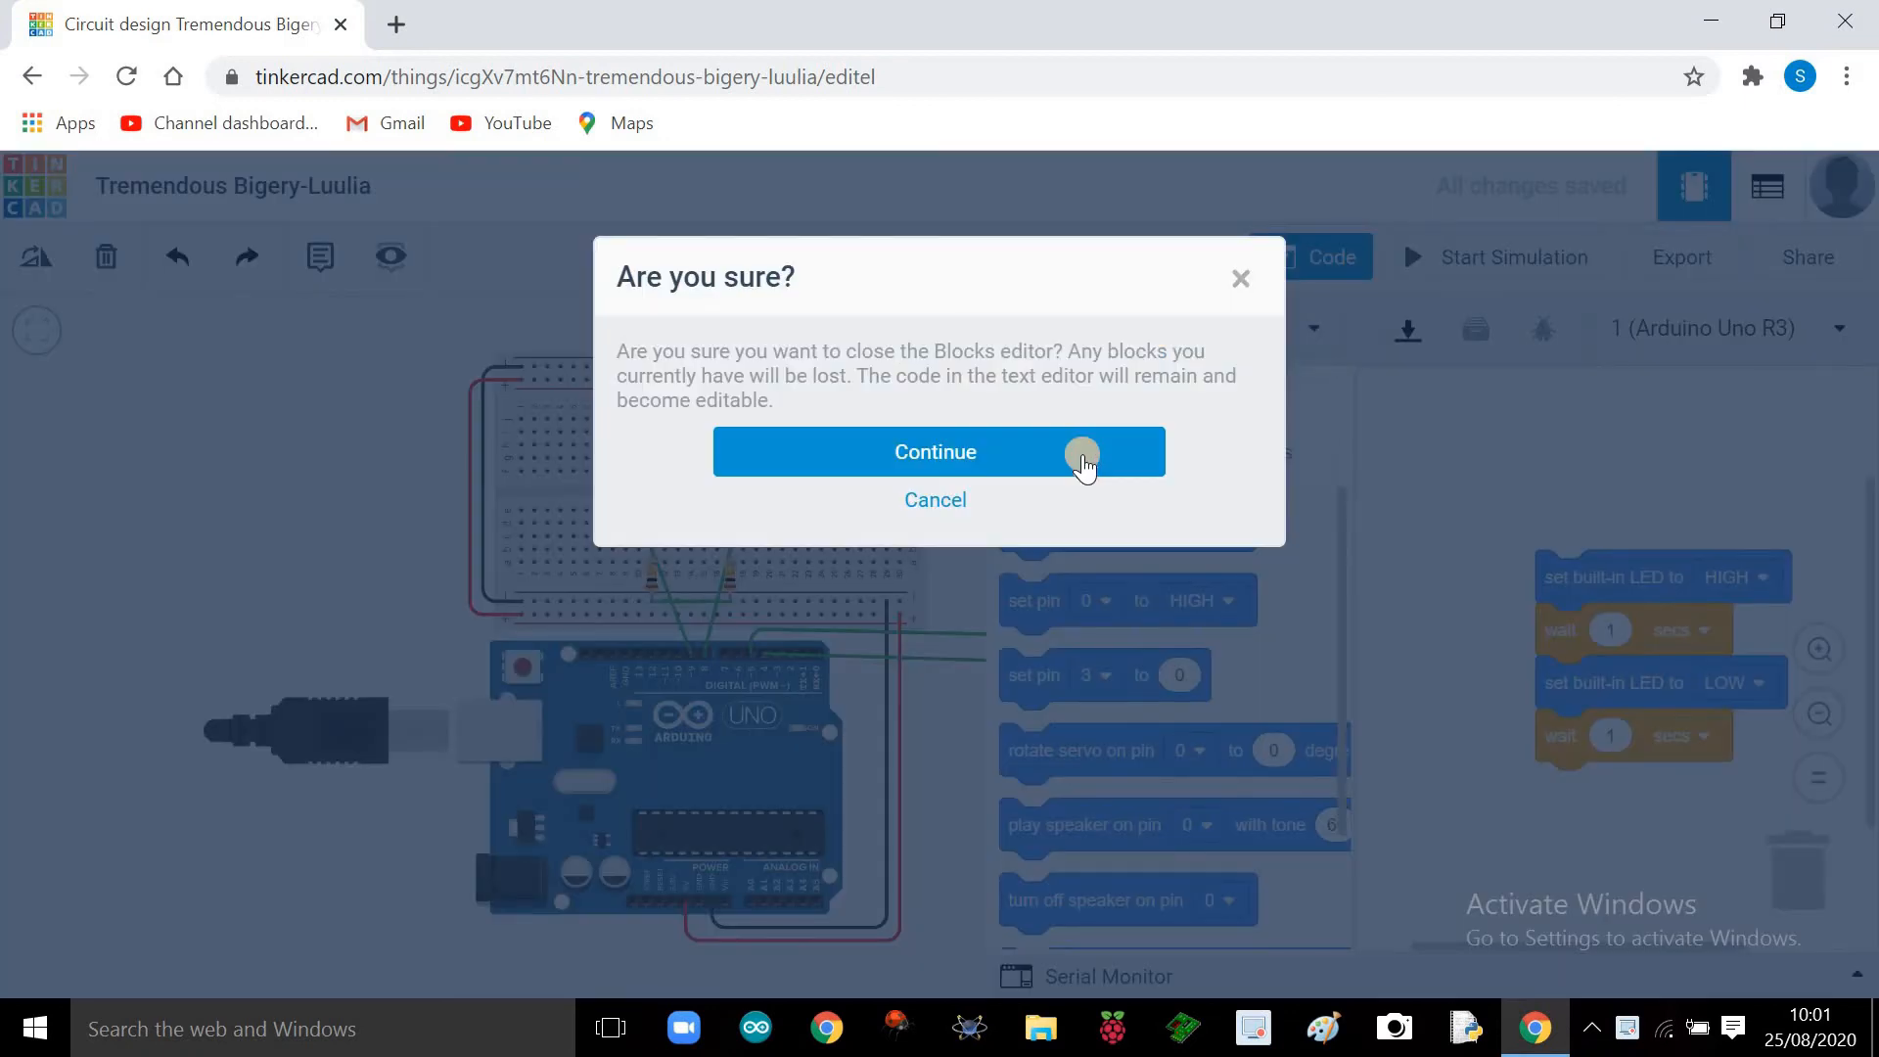
{"action": "left_click", "coordinate": [1084, 466]}
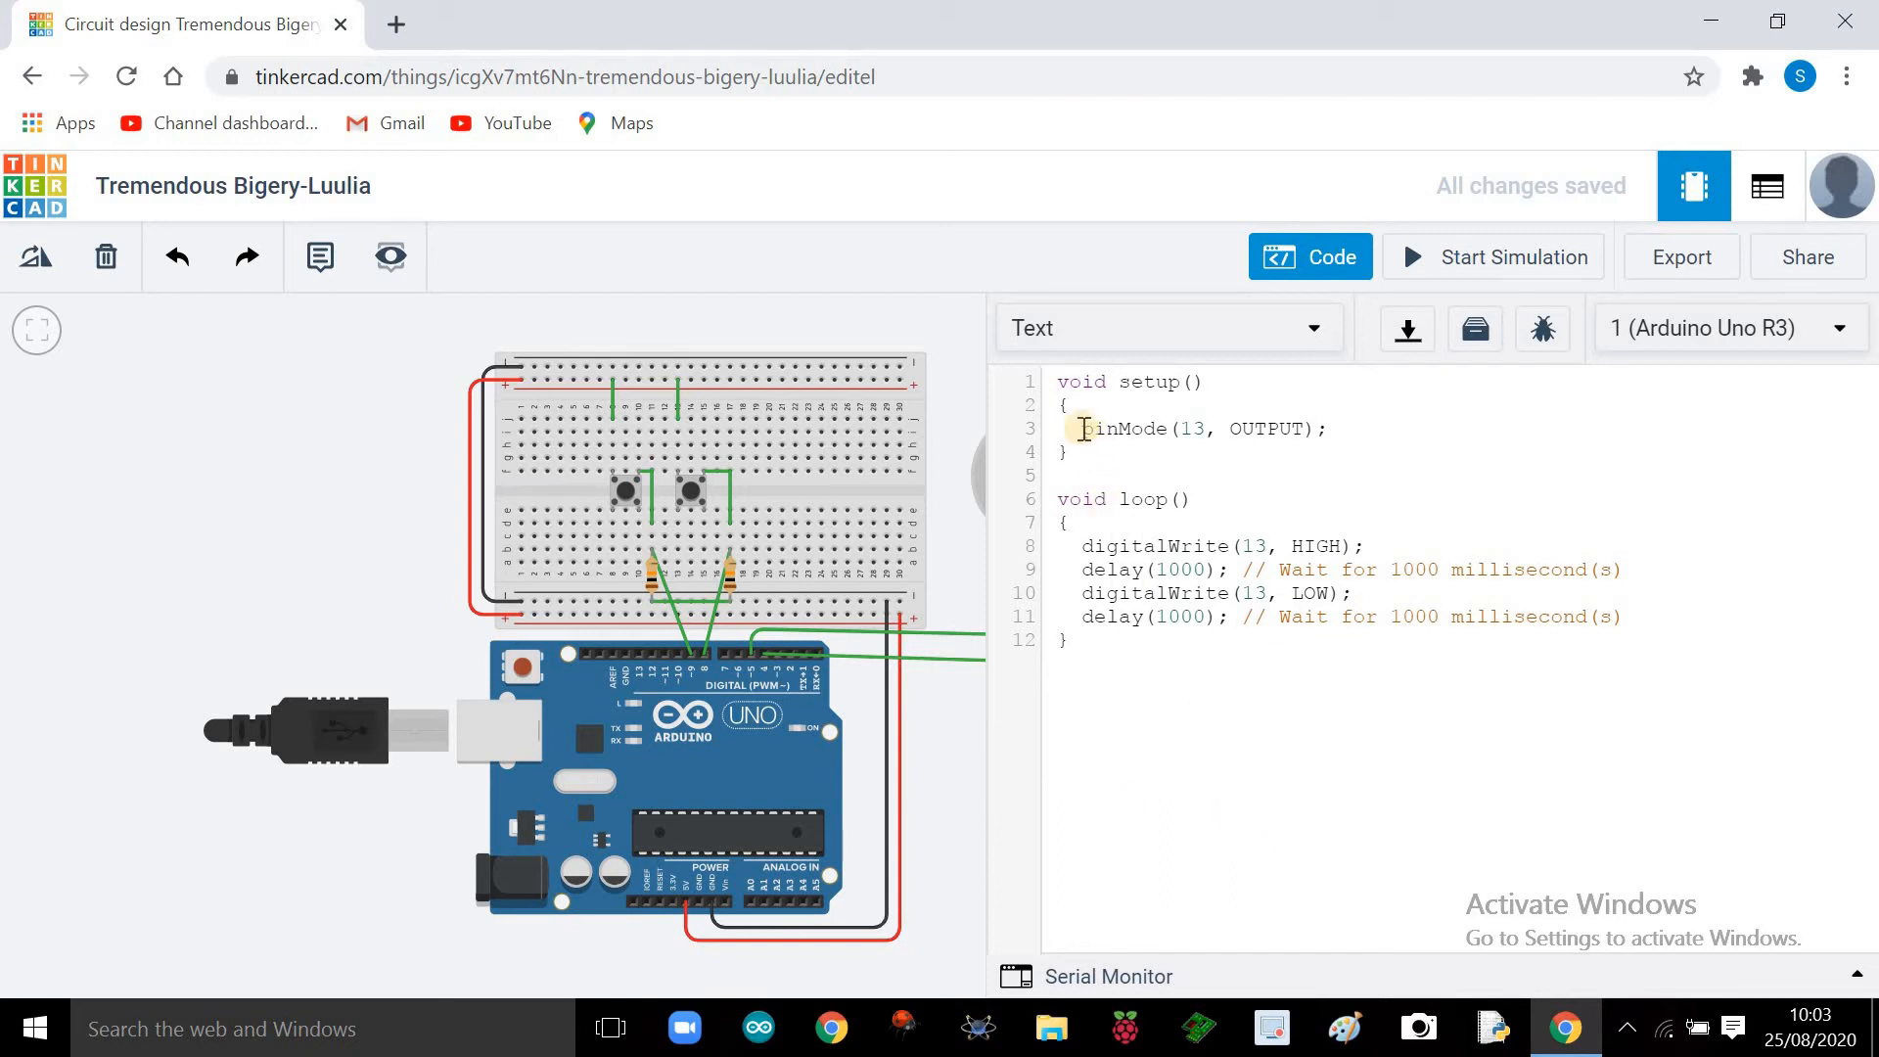
Step: Delete the default pinMode statement in setup() and the default digitalWrite and delay statements in loop()
{"action": "left_click_drag", "start_coordinate": [1082, 429], "coordinate": [1375, 423]}
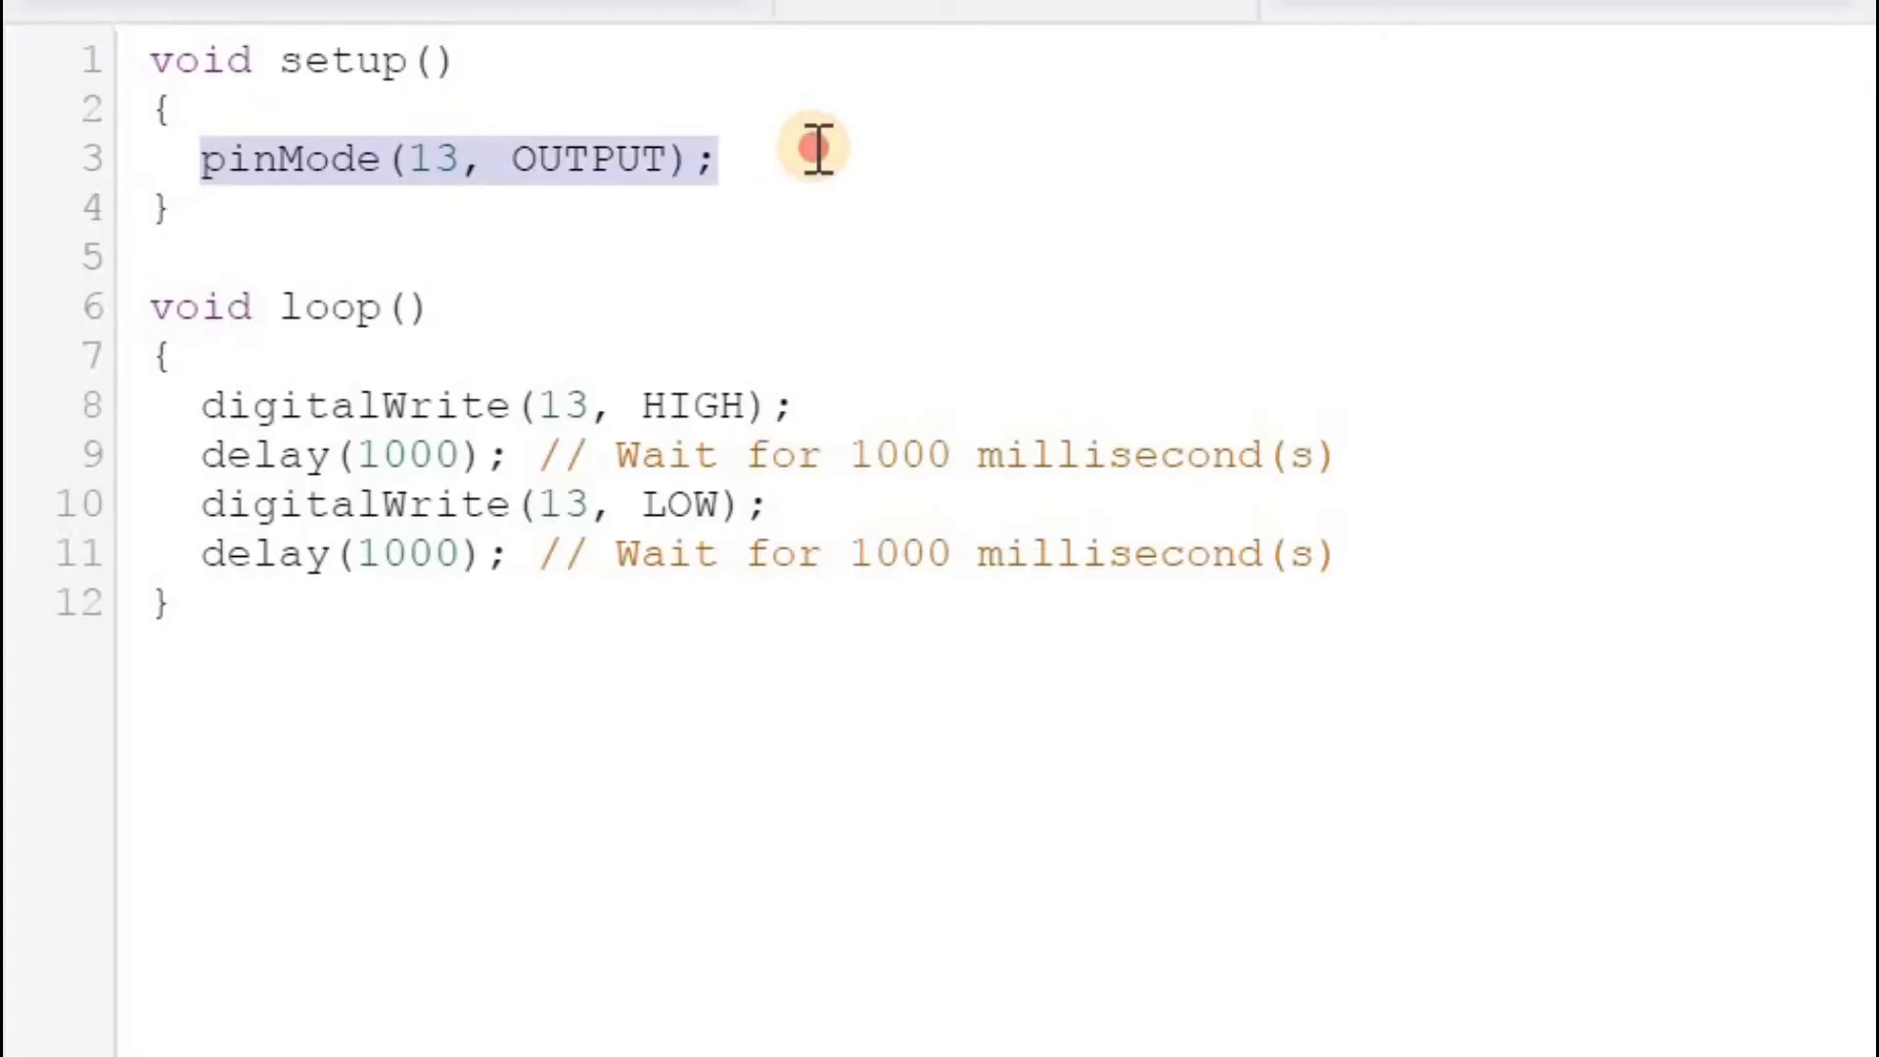
{"action": "key", "text": "Delete"}
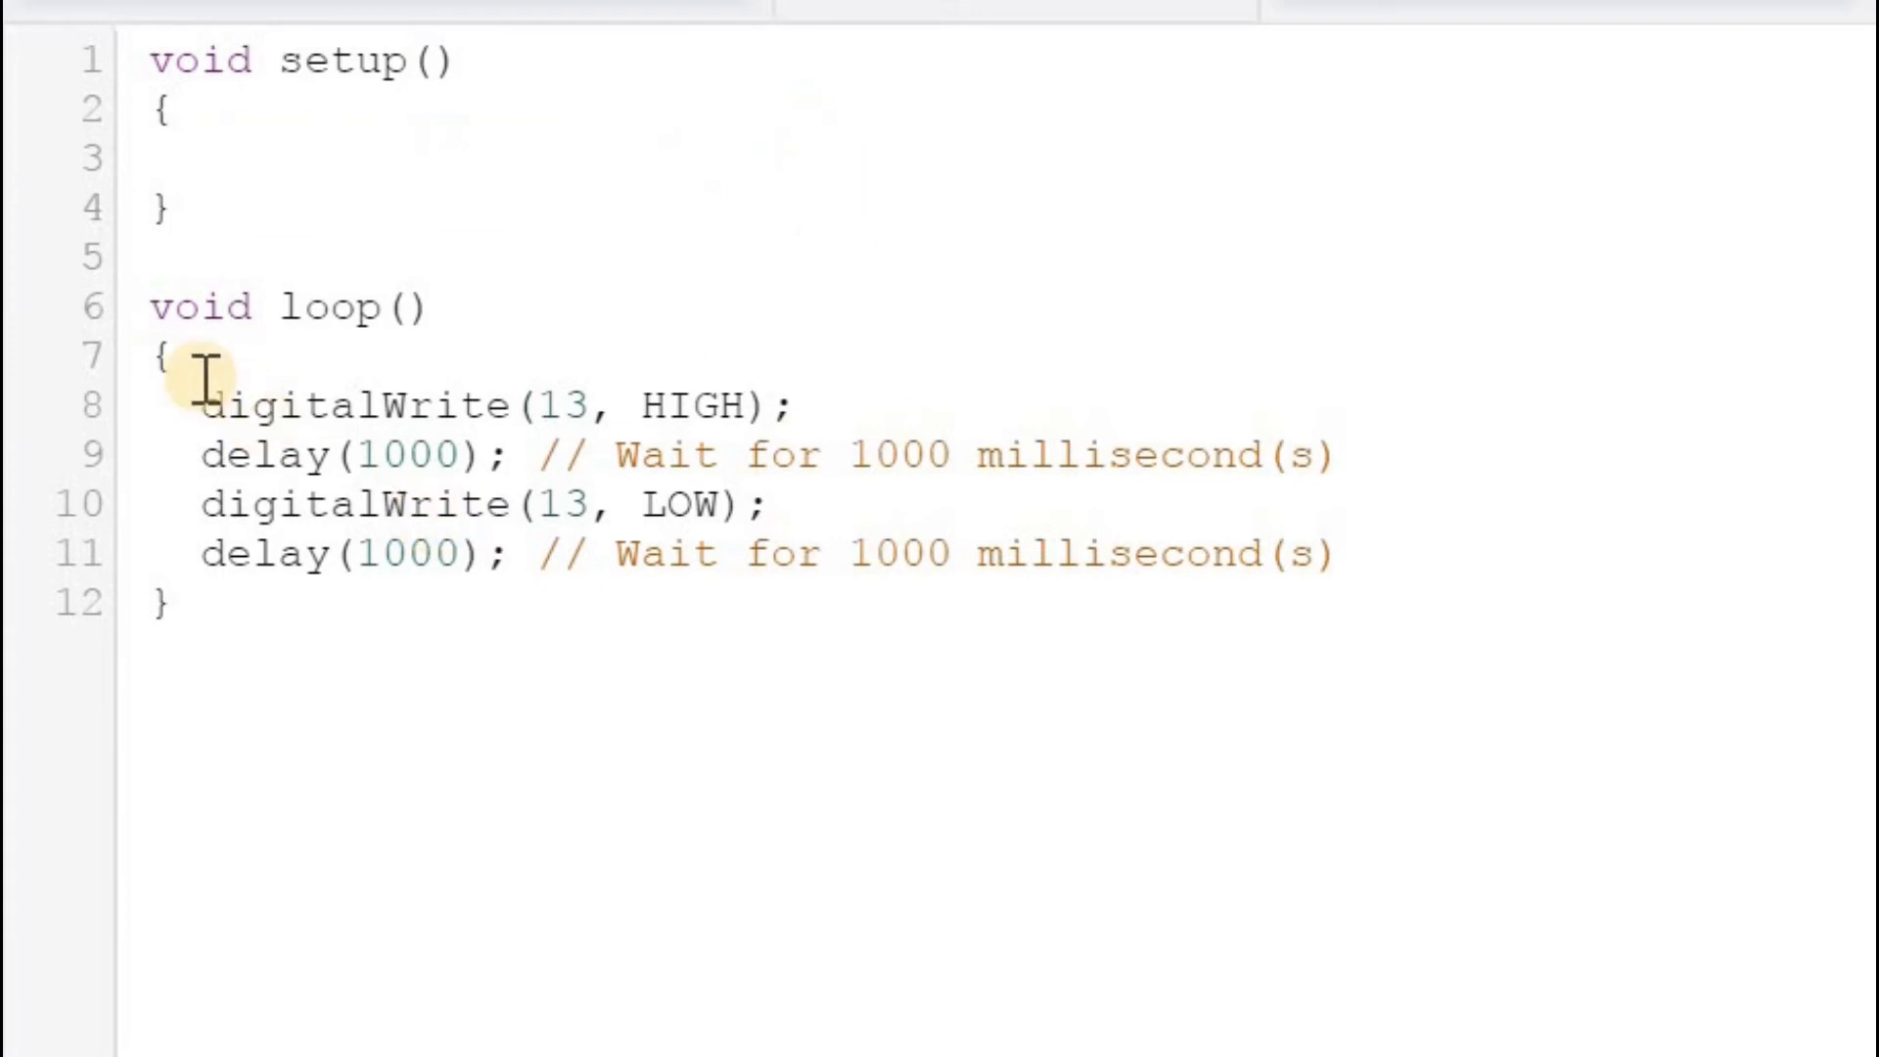
{"action": "left_click_drag", "start_coordinate": [186, 403], "coordinate": [1322, 549]}
{"action": "key", "text": "Delete"}
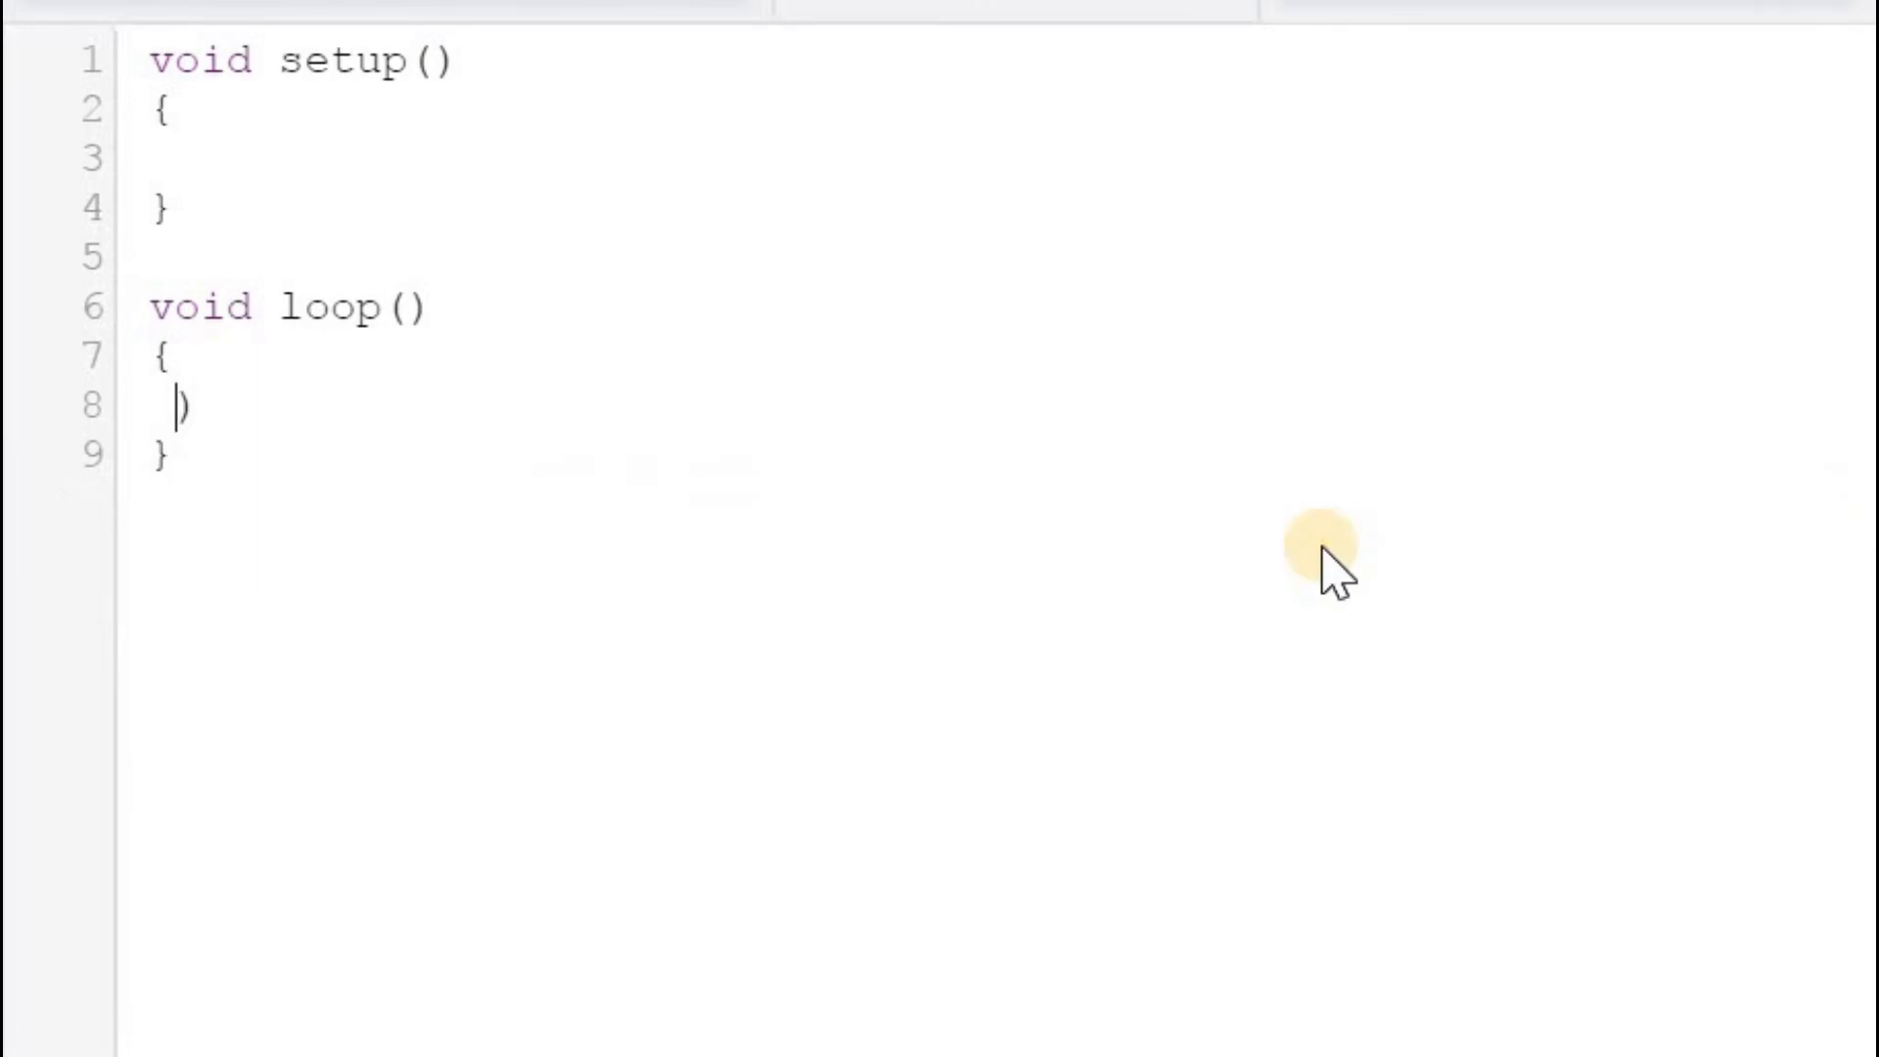
Step: Add three blank lines inside the body of setup()
{"action": "left_click", "coordinate": [203, 147]}
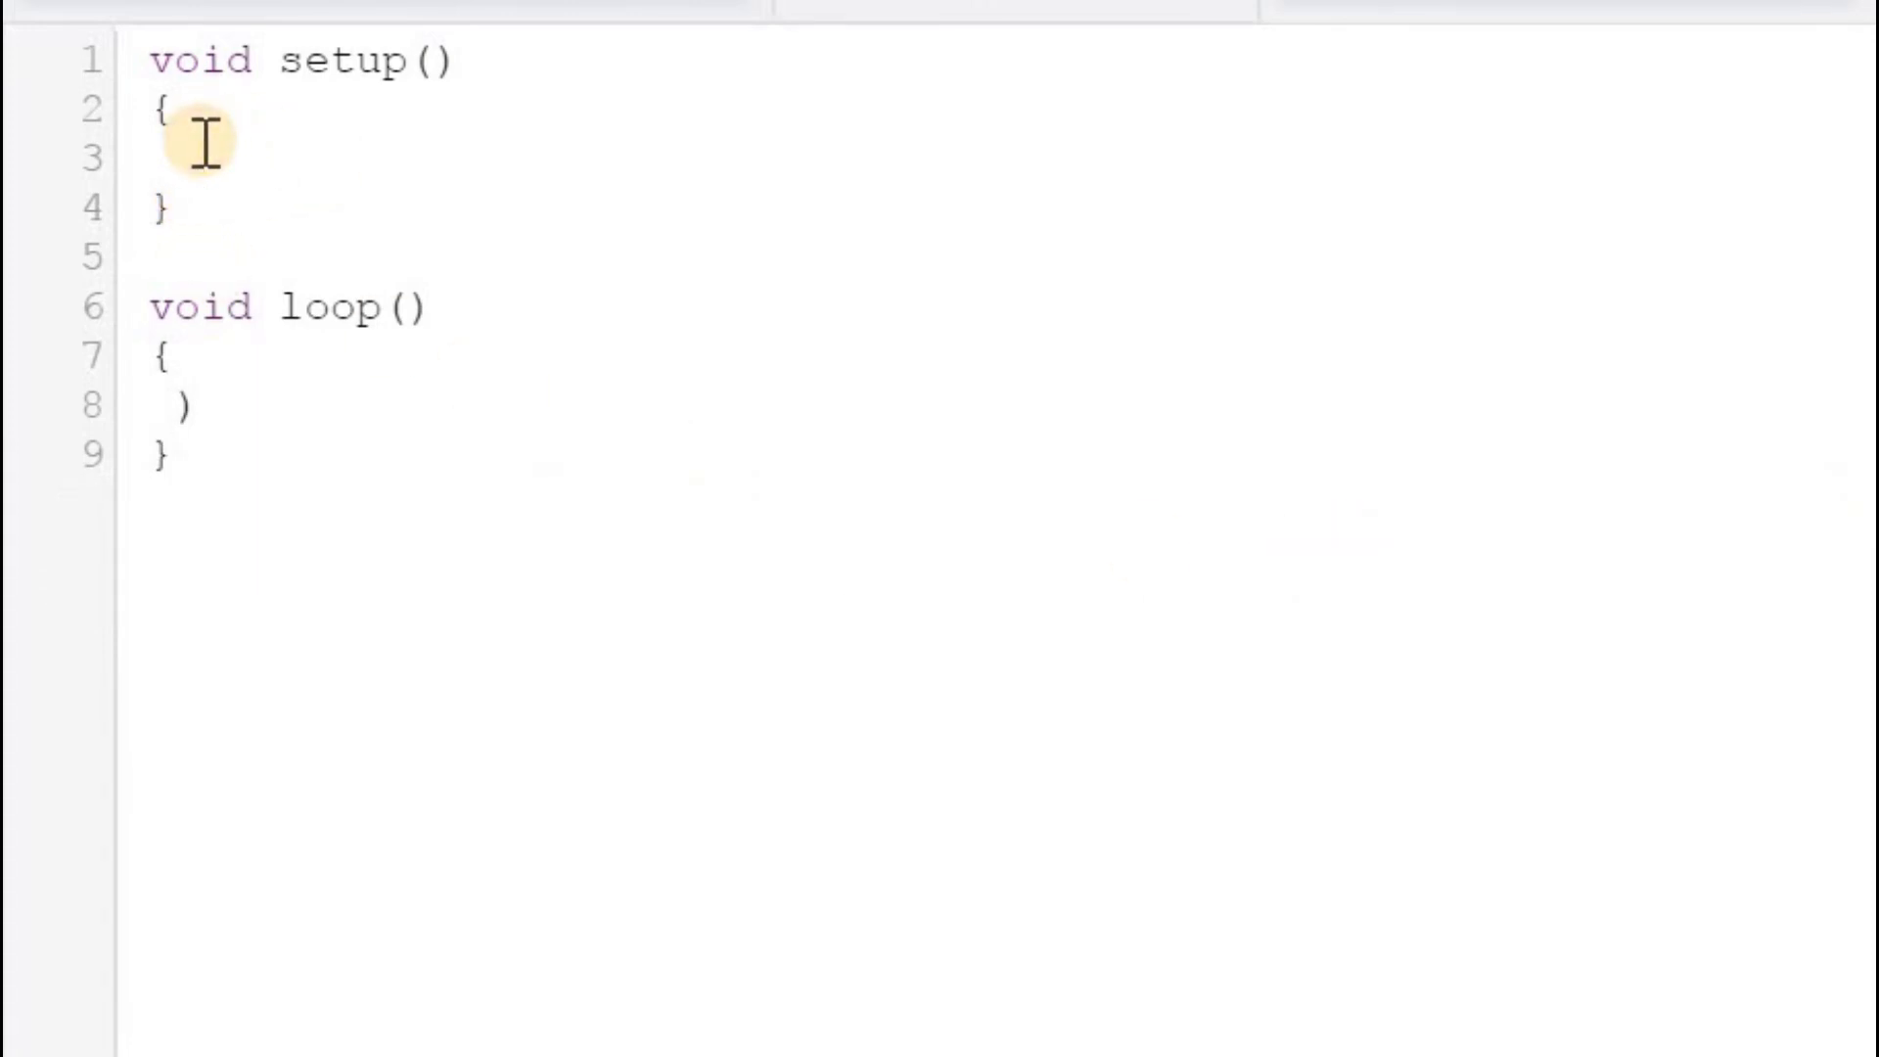
{"action": "key", "text": "Return"}
{"action": "key", "text": "Return"}
{"action": "key", "text": "Return"}
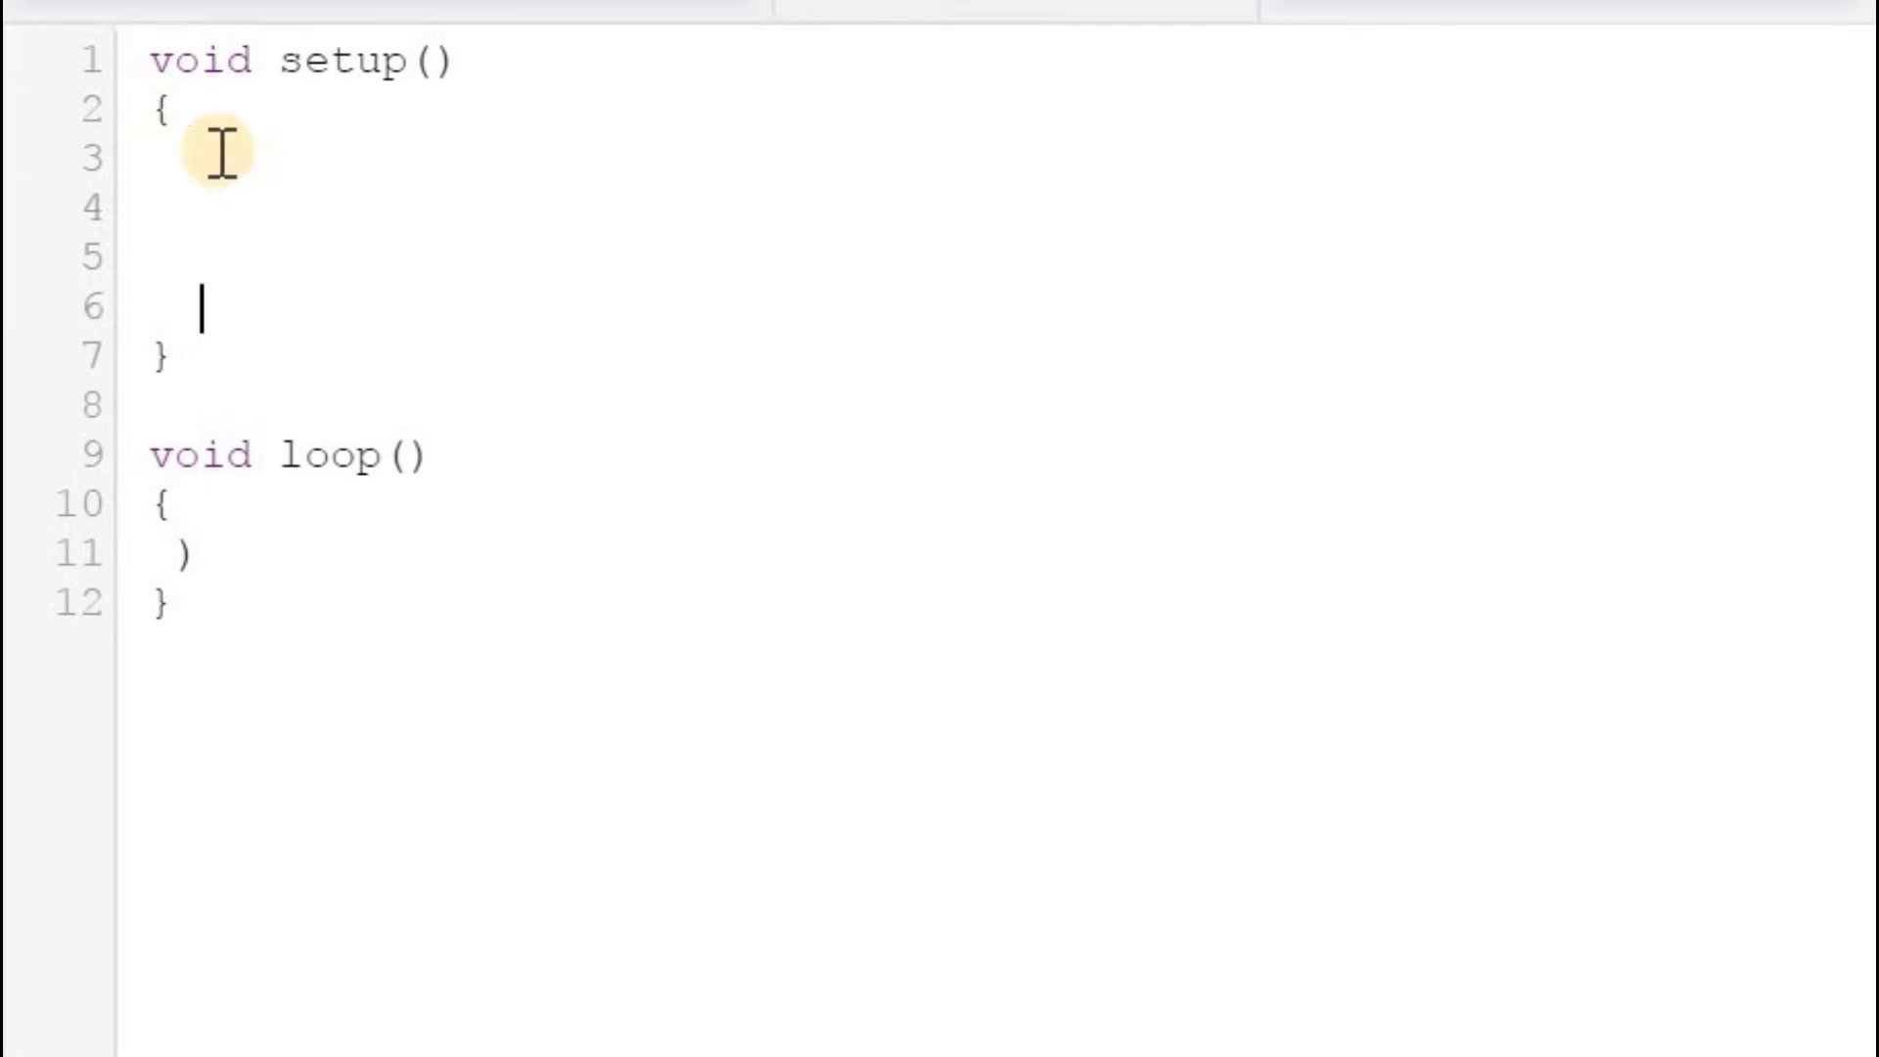
Step: Write the statement pinMode(8,INPUT); on the first line of the setup() body
{"action": "left_click", "coordinate": [202, 165]}
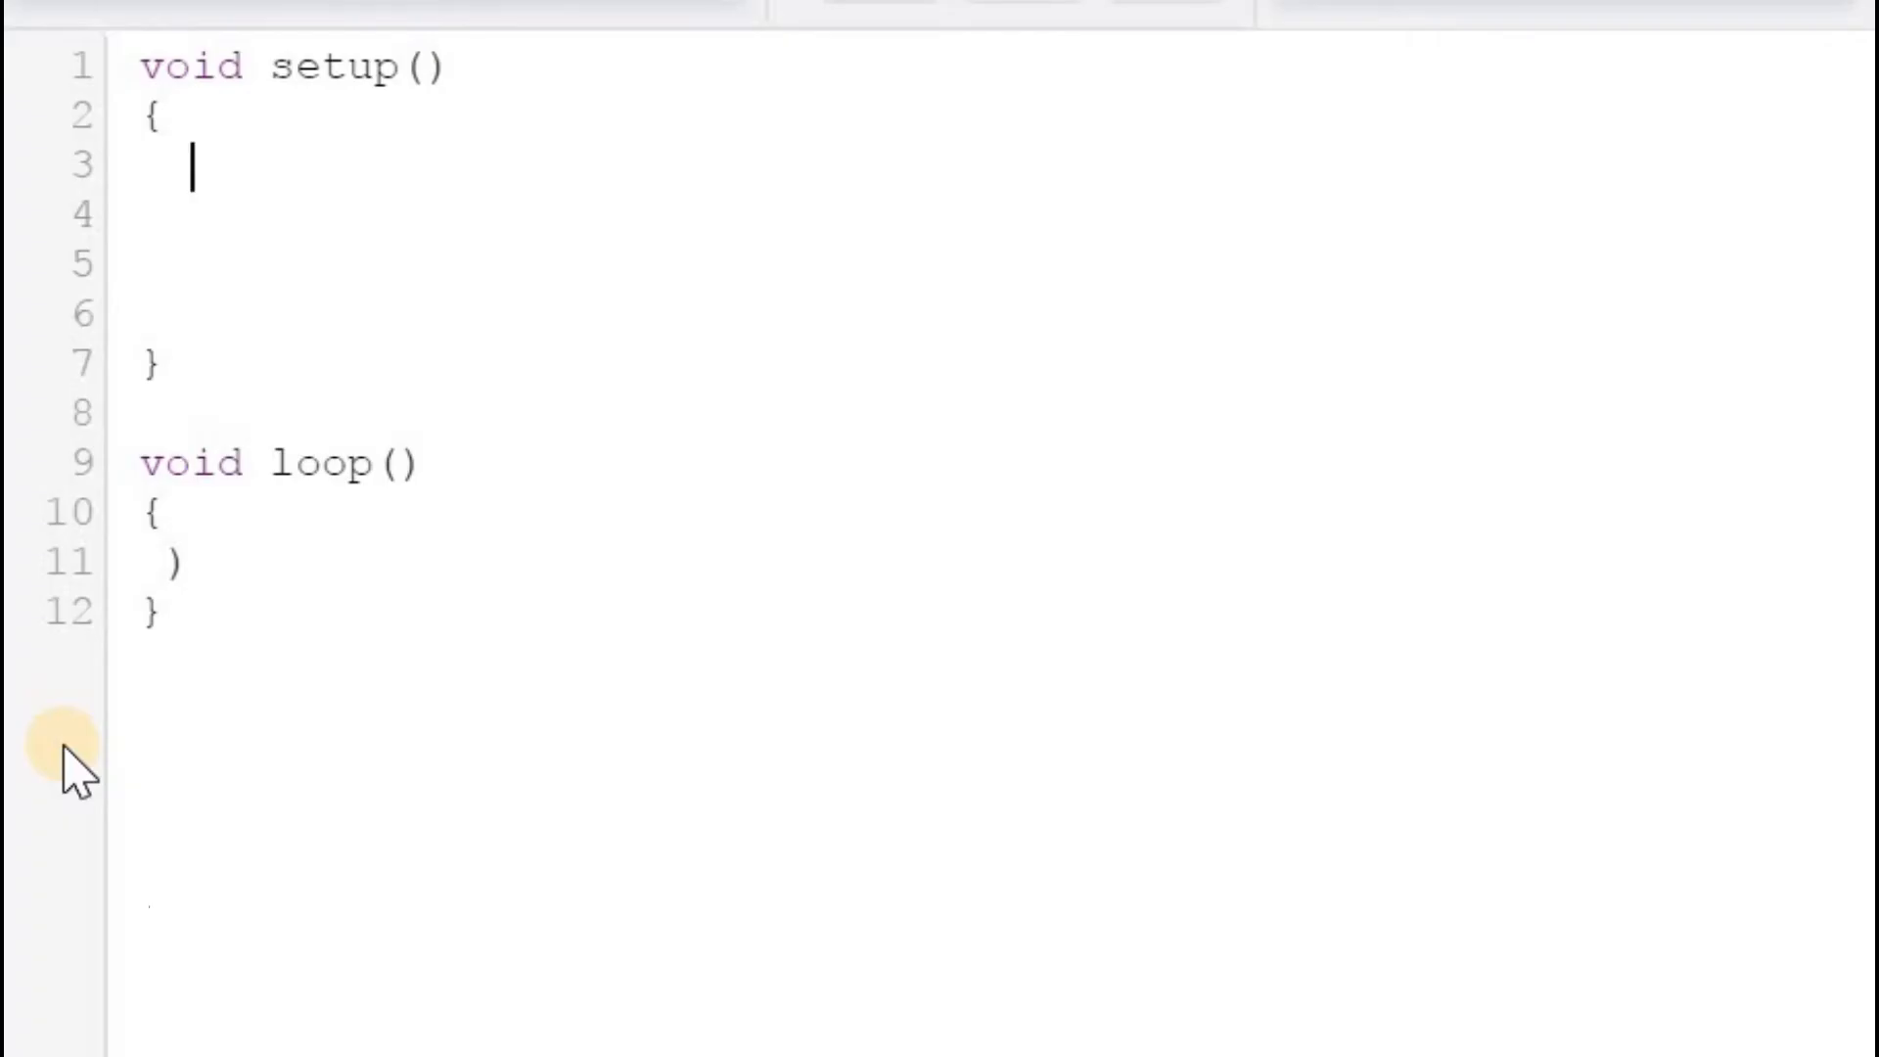
{"action": "type", "text": "pin"}
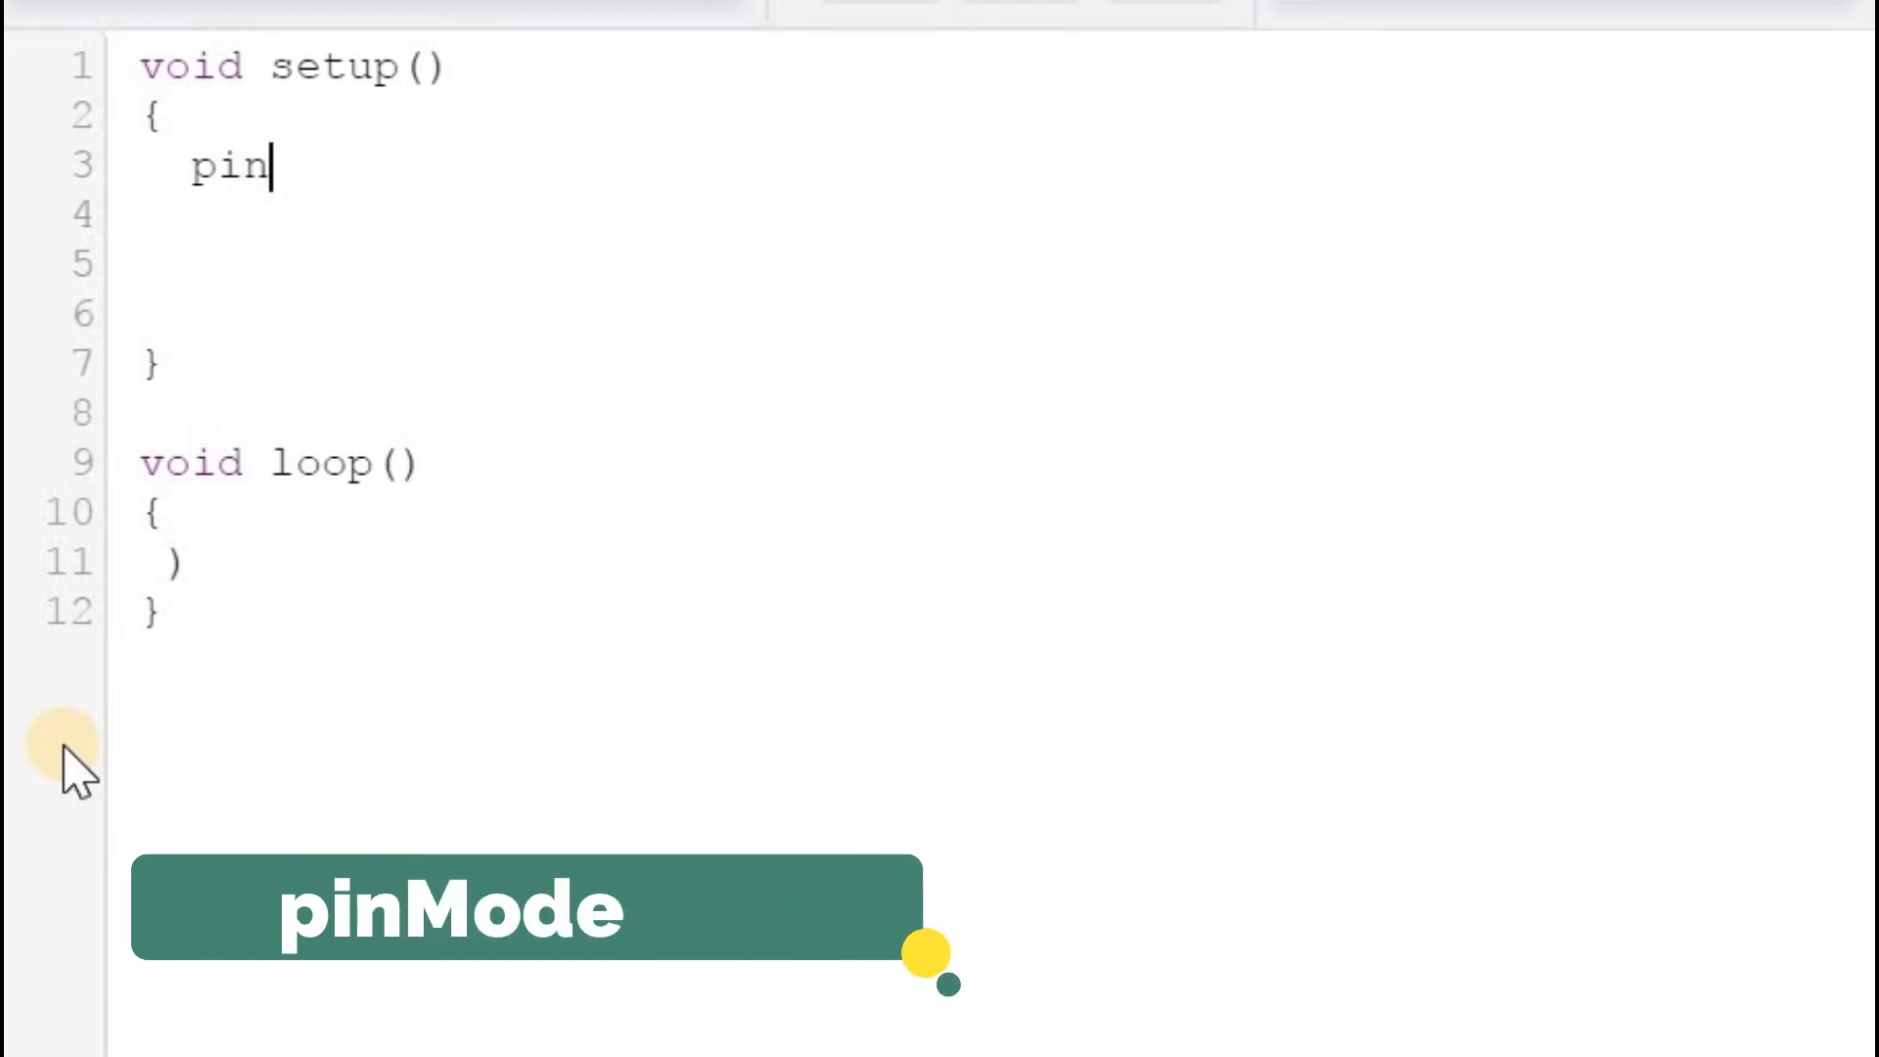
{"action": "type", "text": "m"}
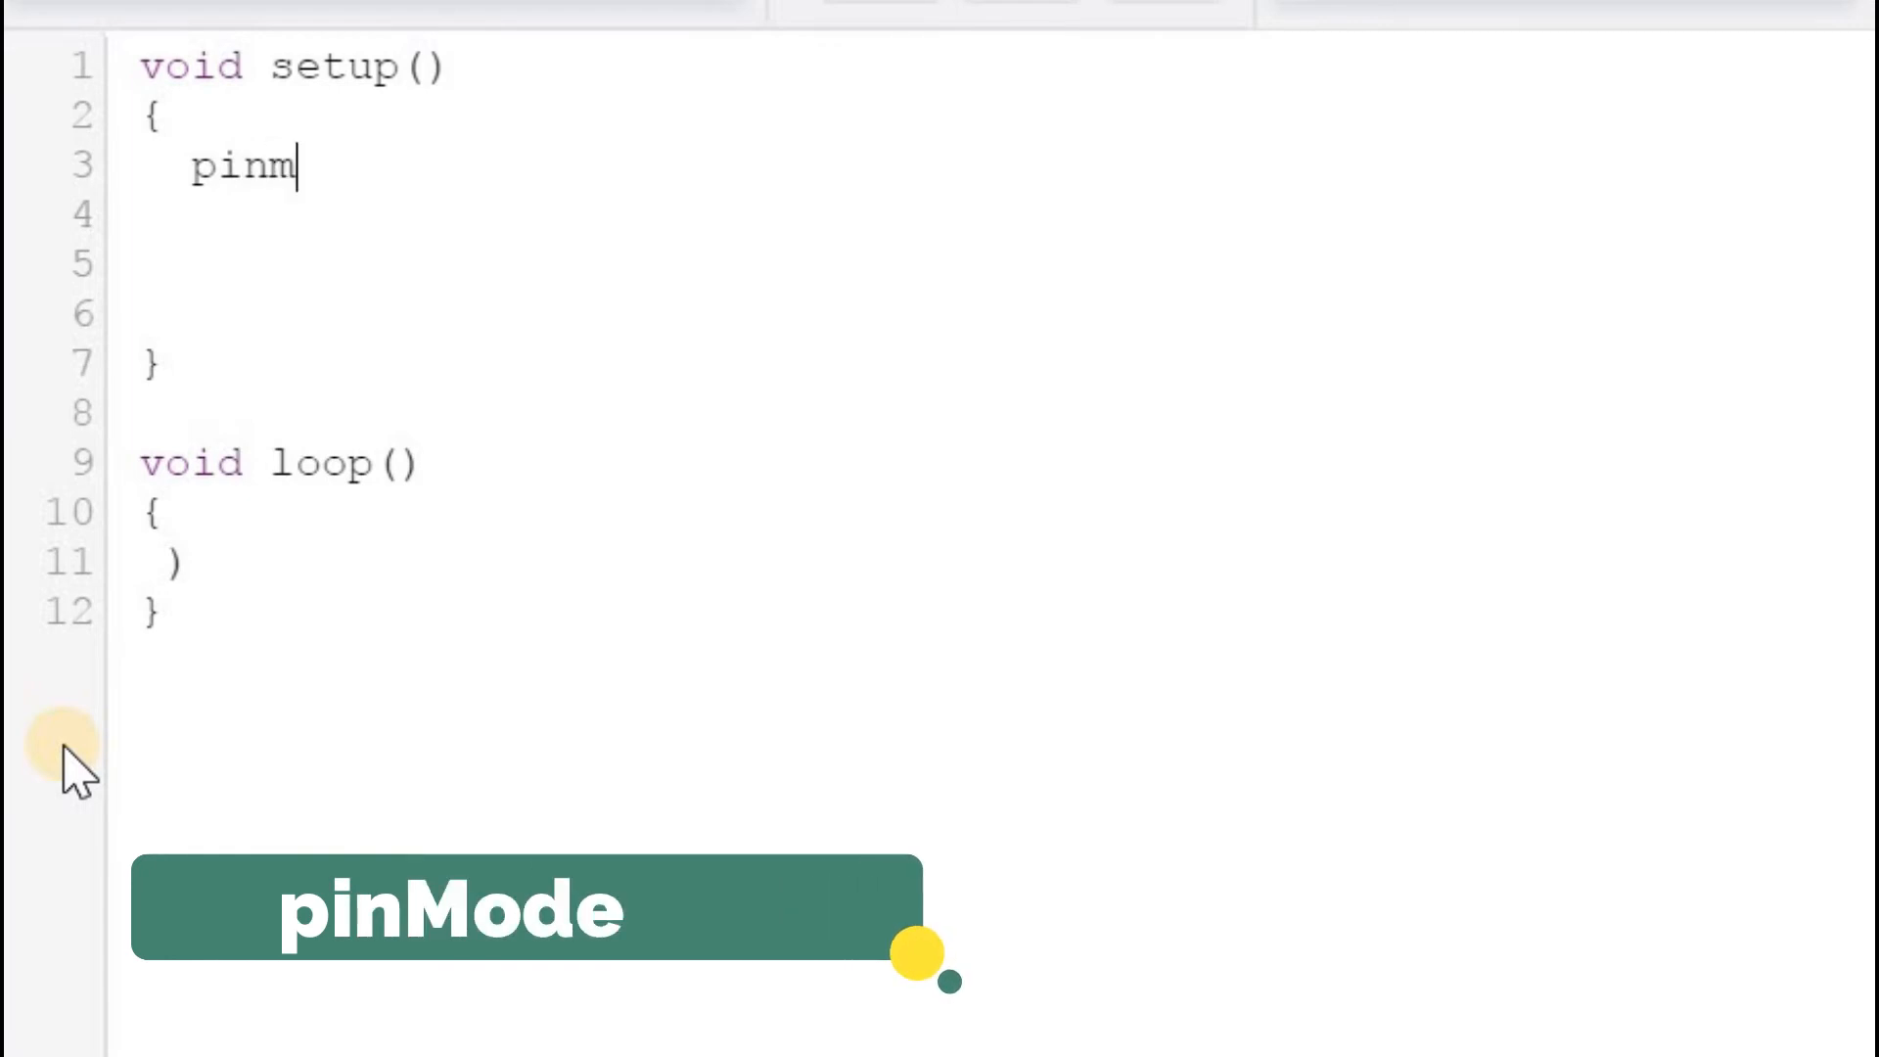
{"action": "type", "text": "ode"}
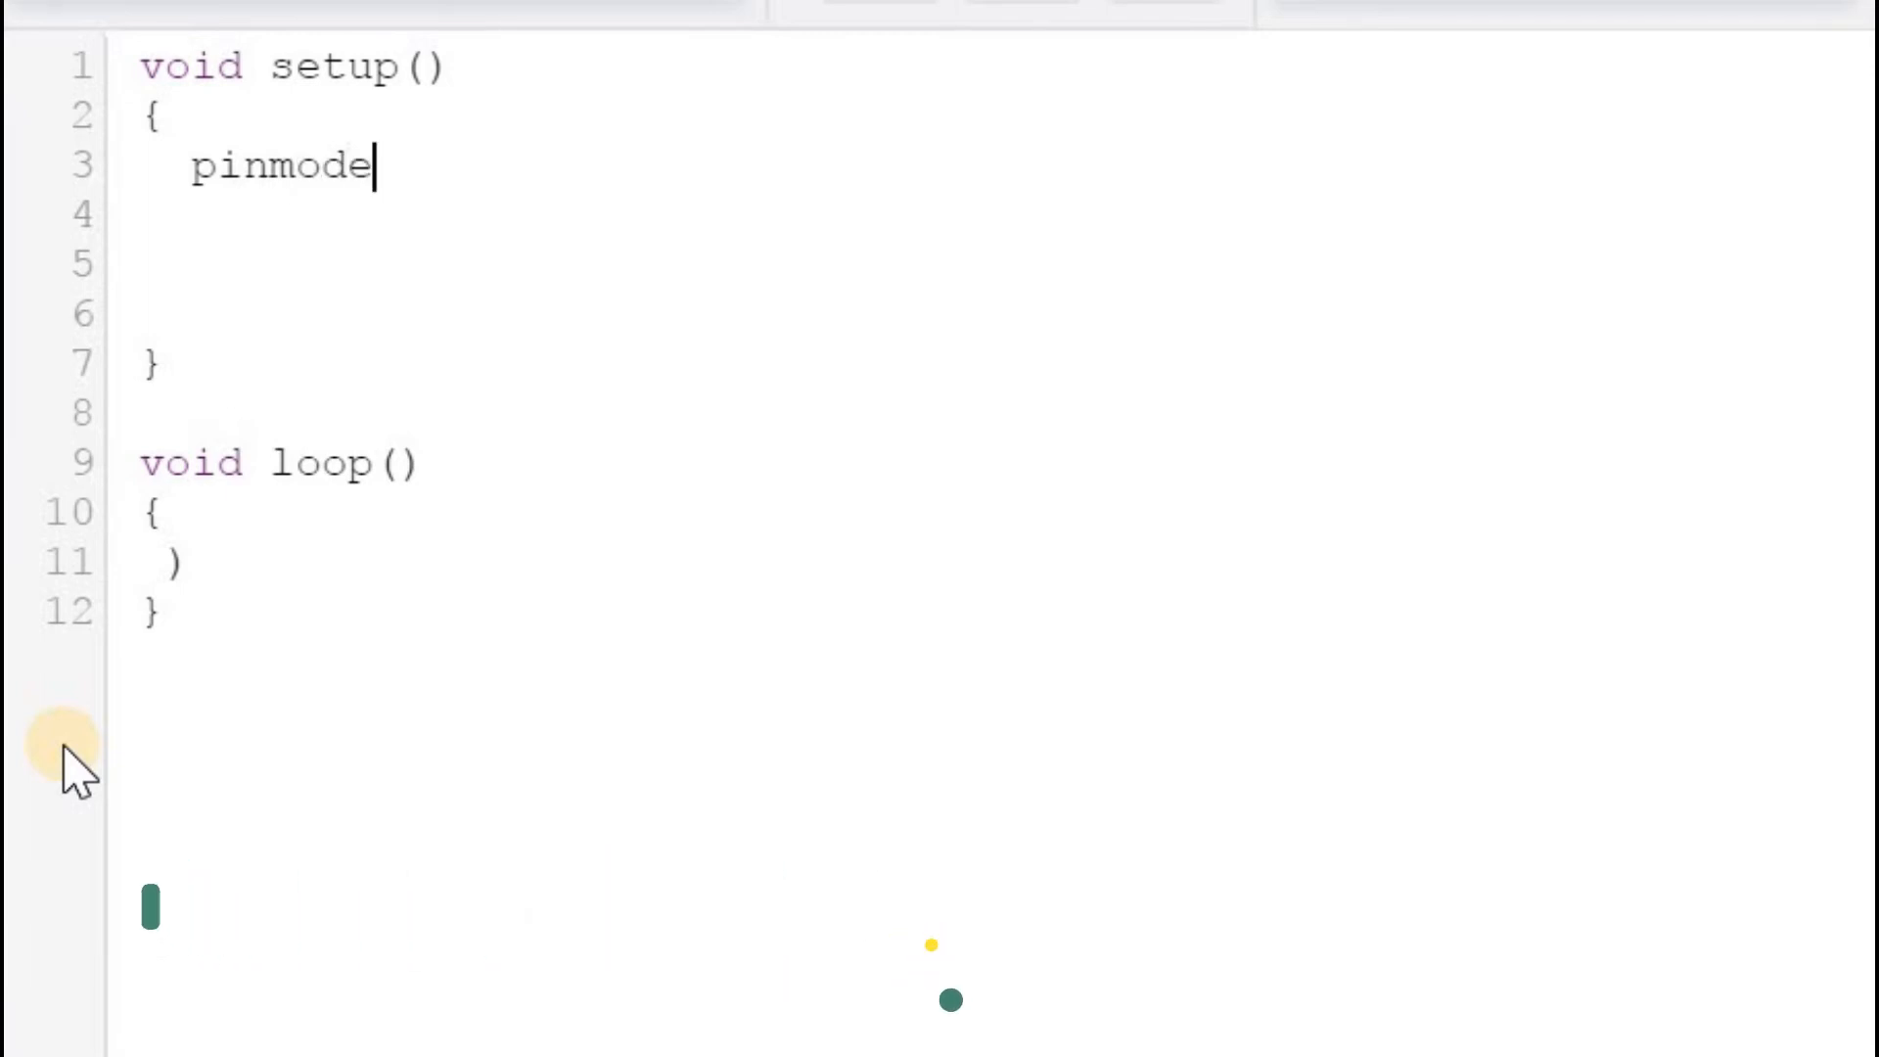
{"action": "left_click", "coordinate": [387, 164]}
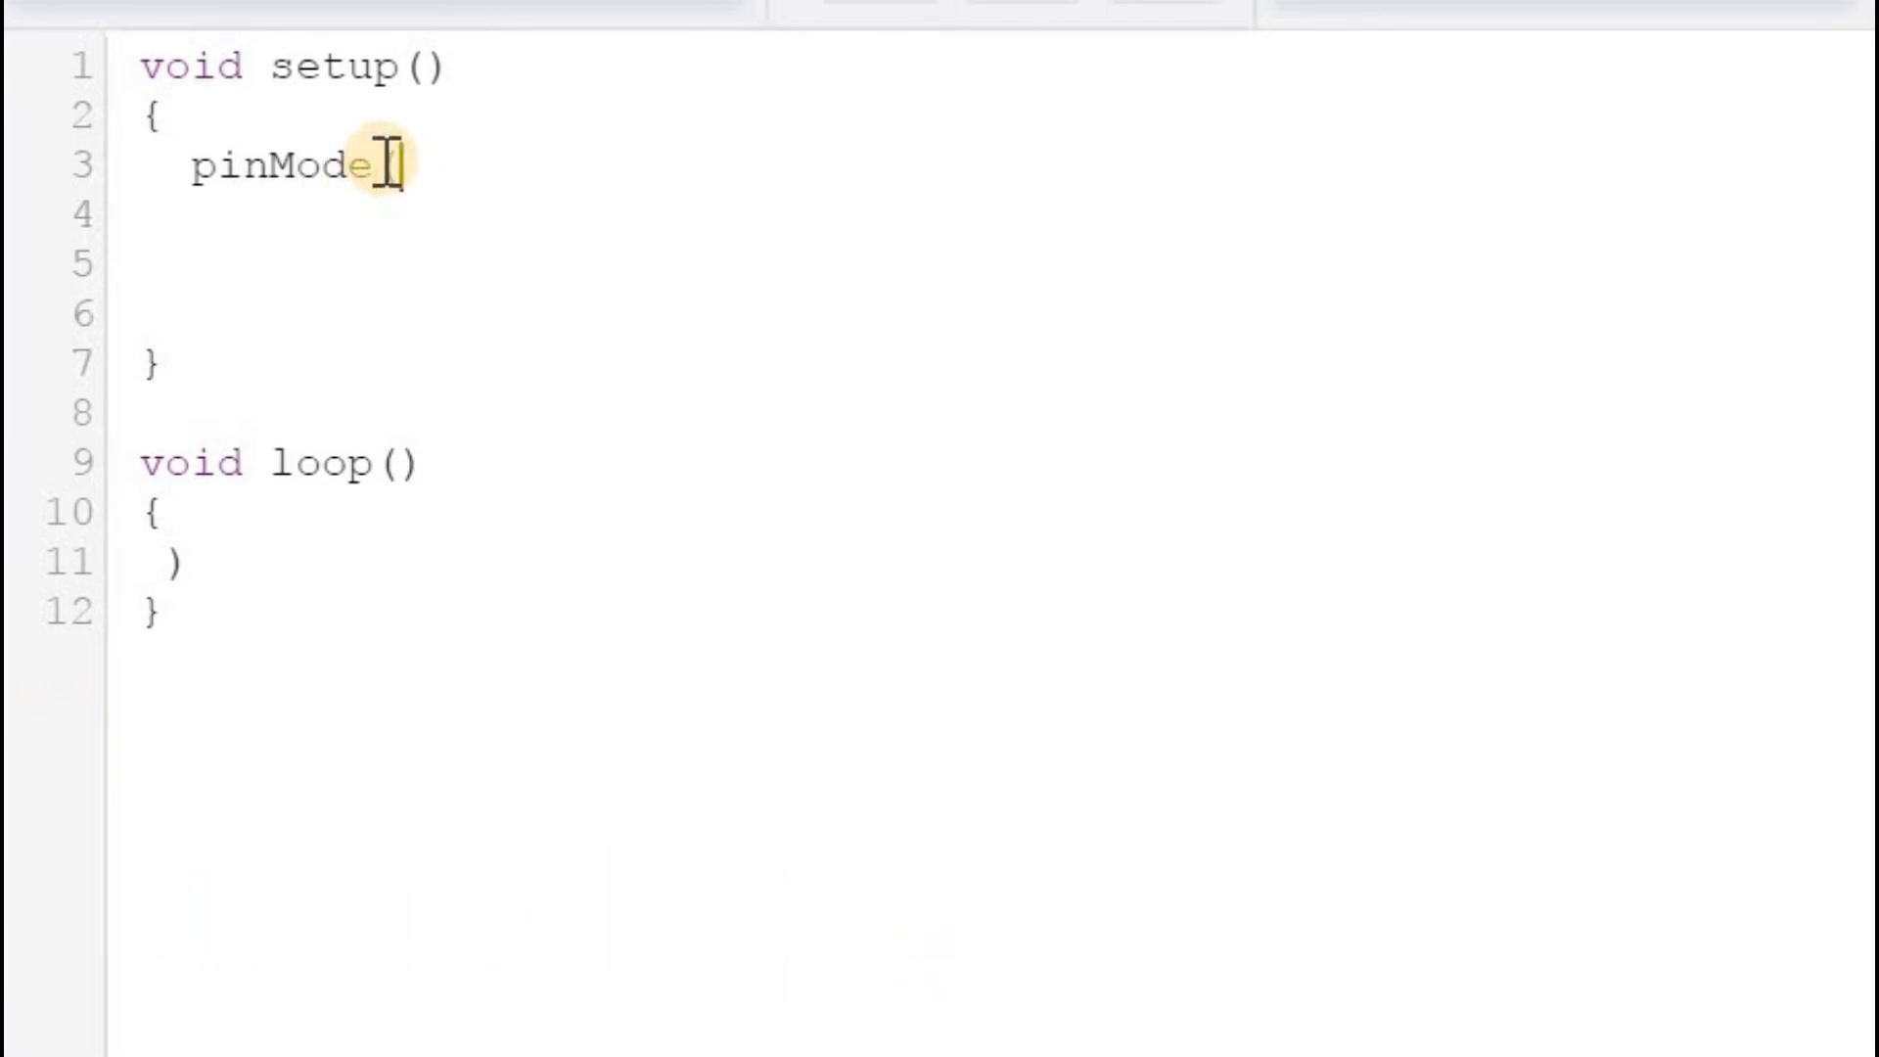
{"action": "type", "text": "("}
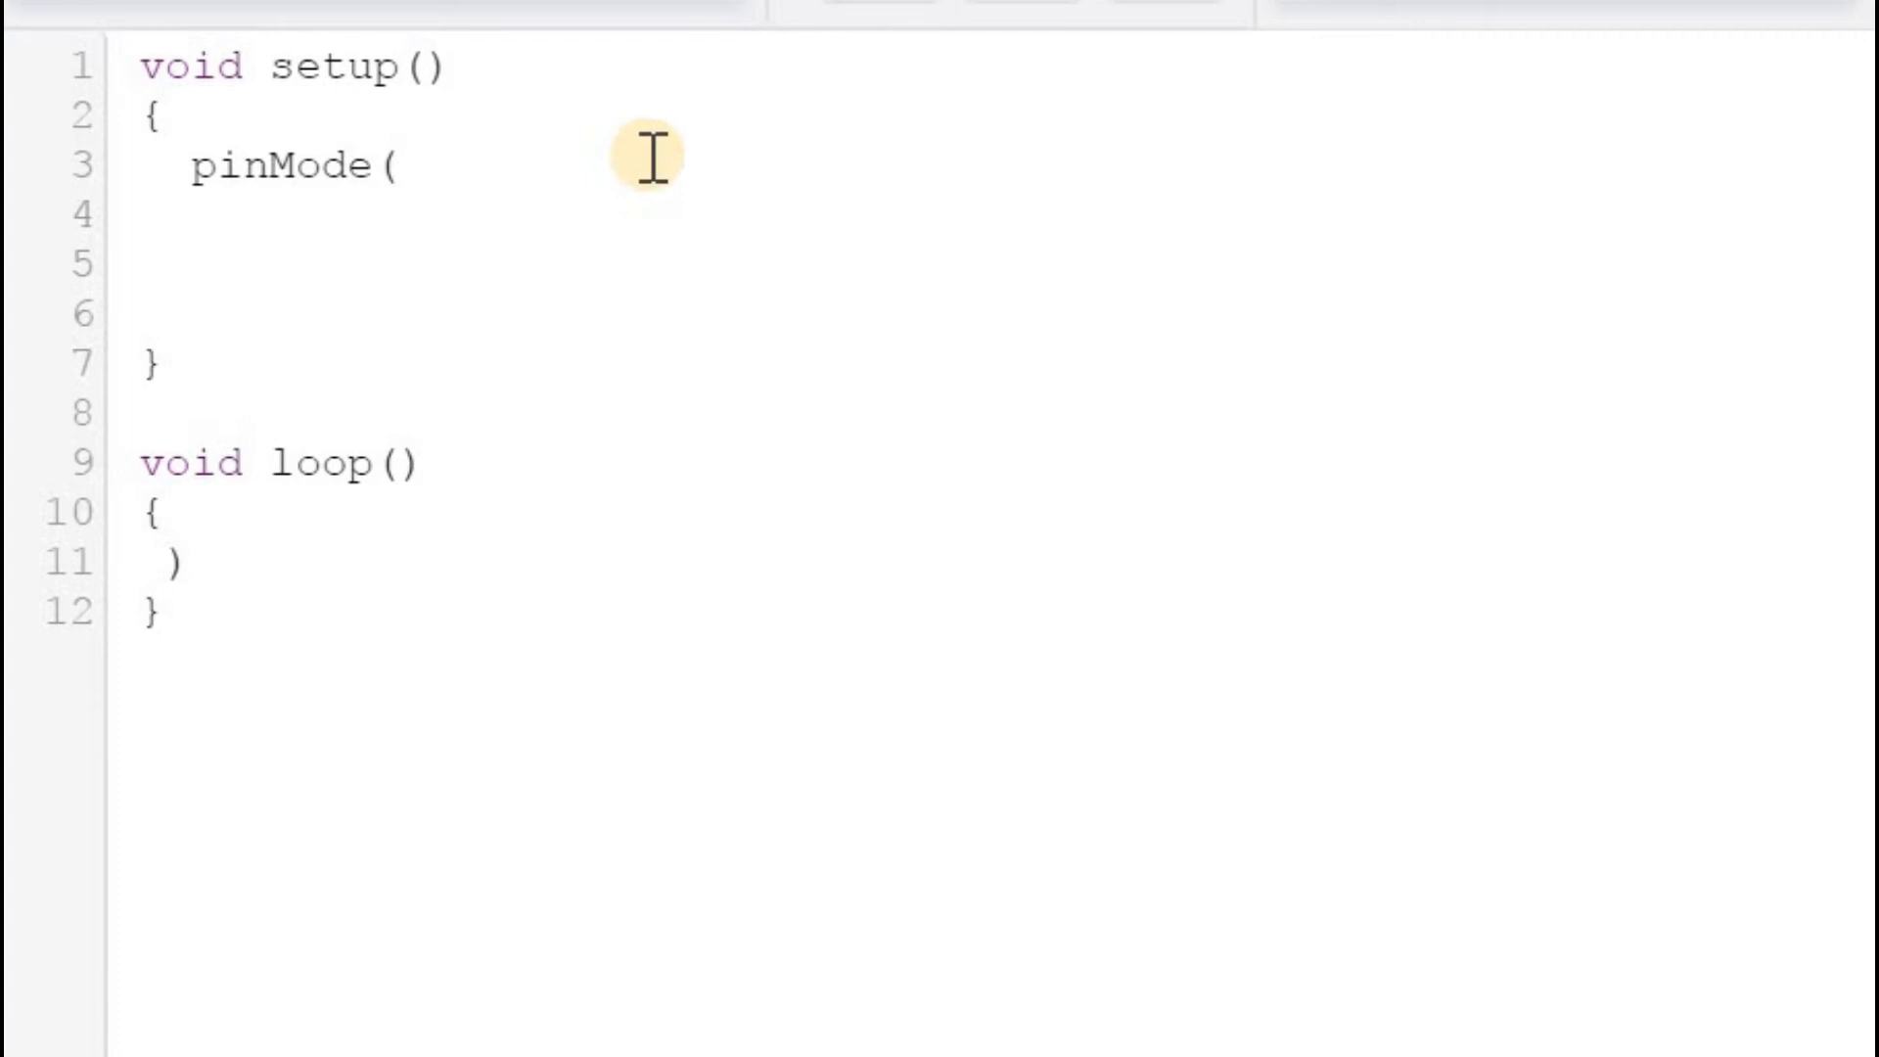
{"action": "type", "text": "8,INPUT"}
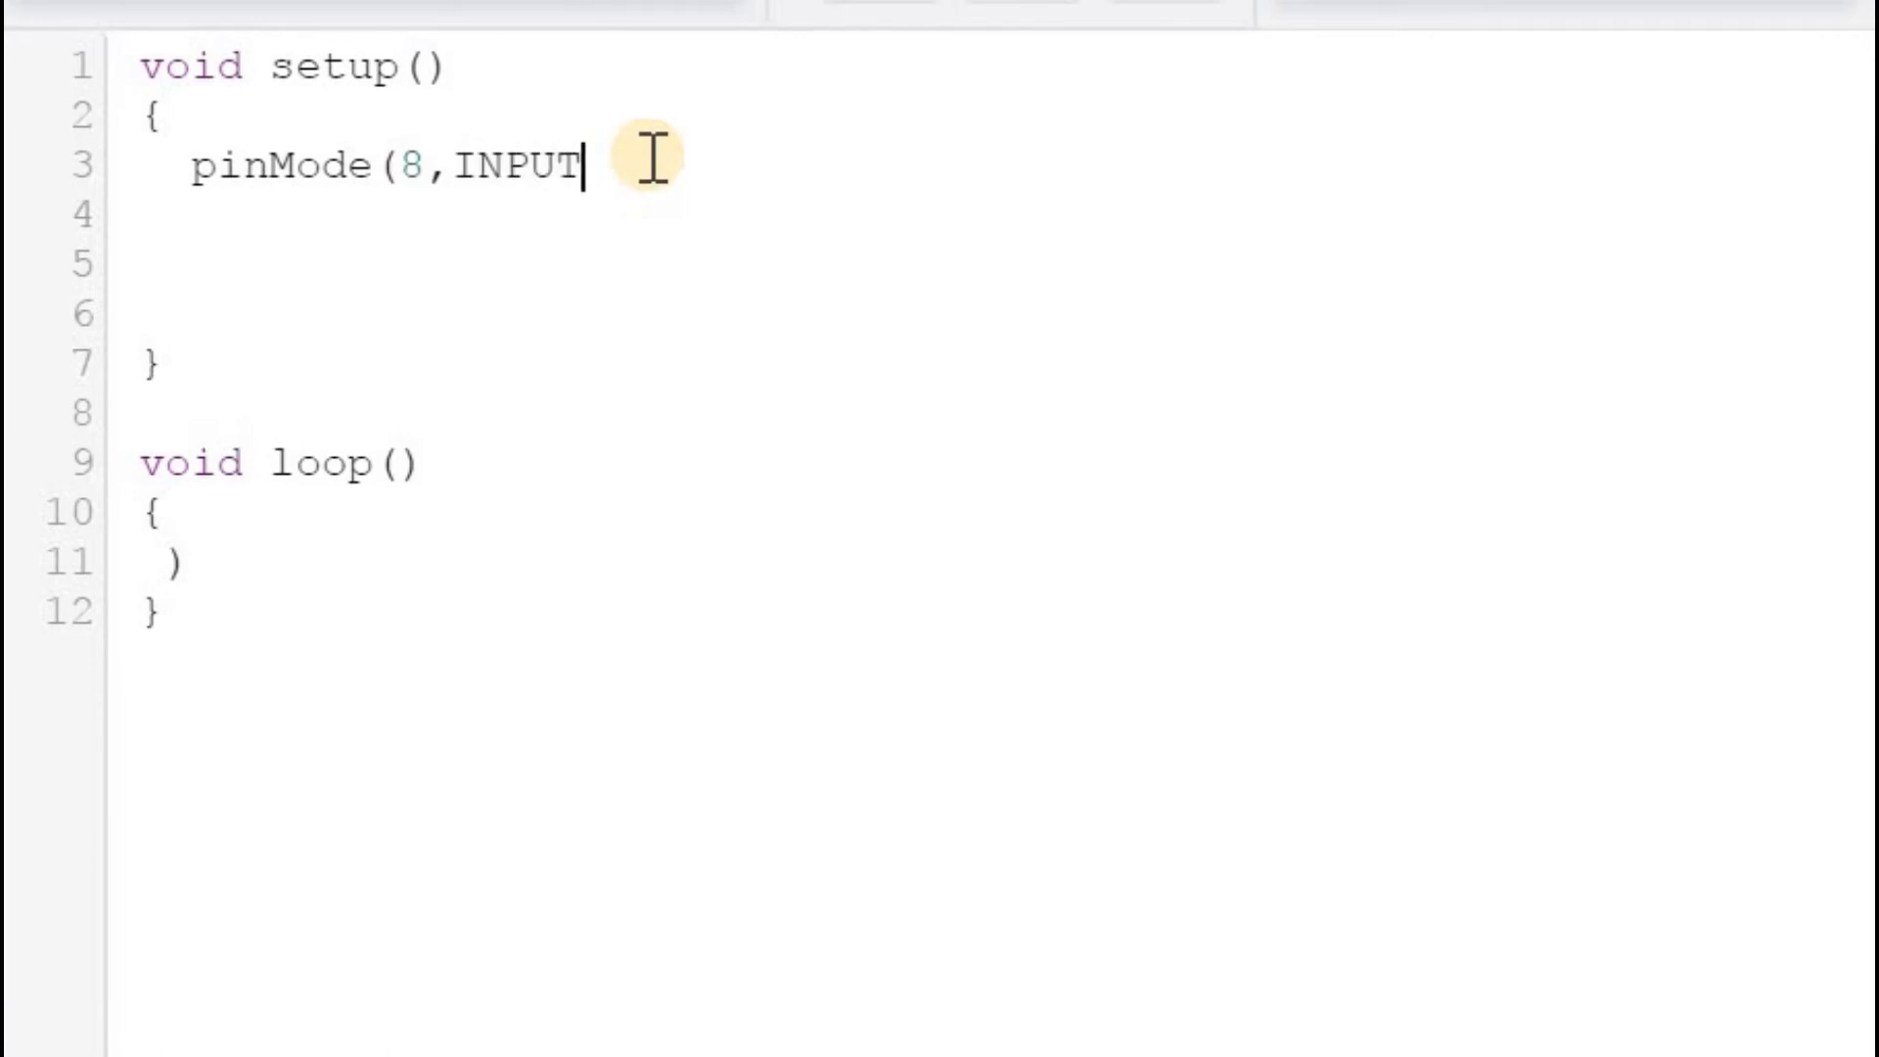
{"action": "type", "text": ");"}
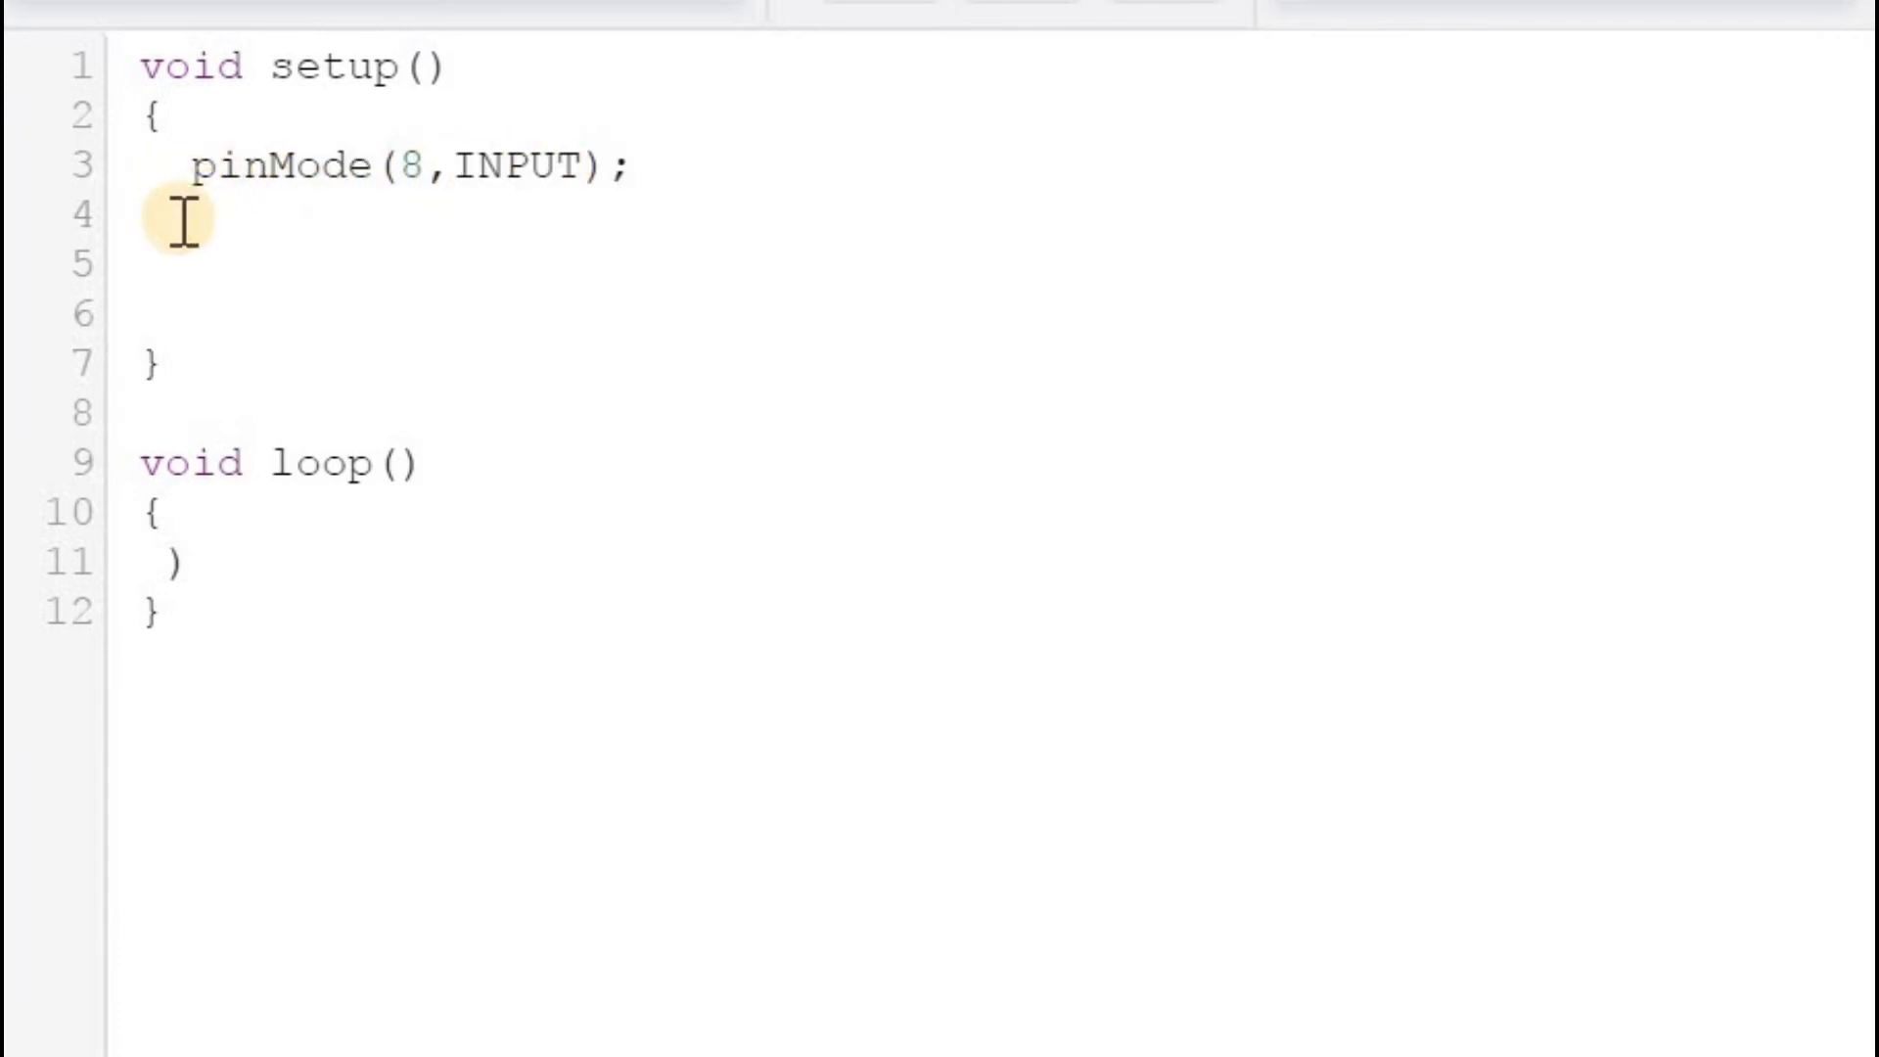
Step: Add pinMode(9,INPUT); on line 4, below the pin 8 declaration
{"action": "type", "text": "pinMode"}
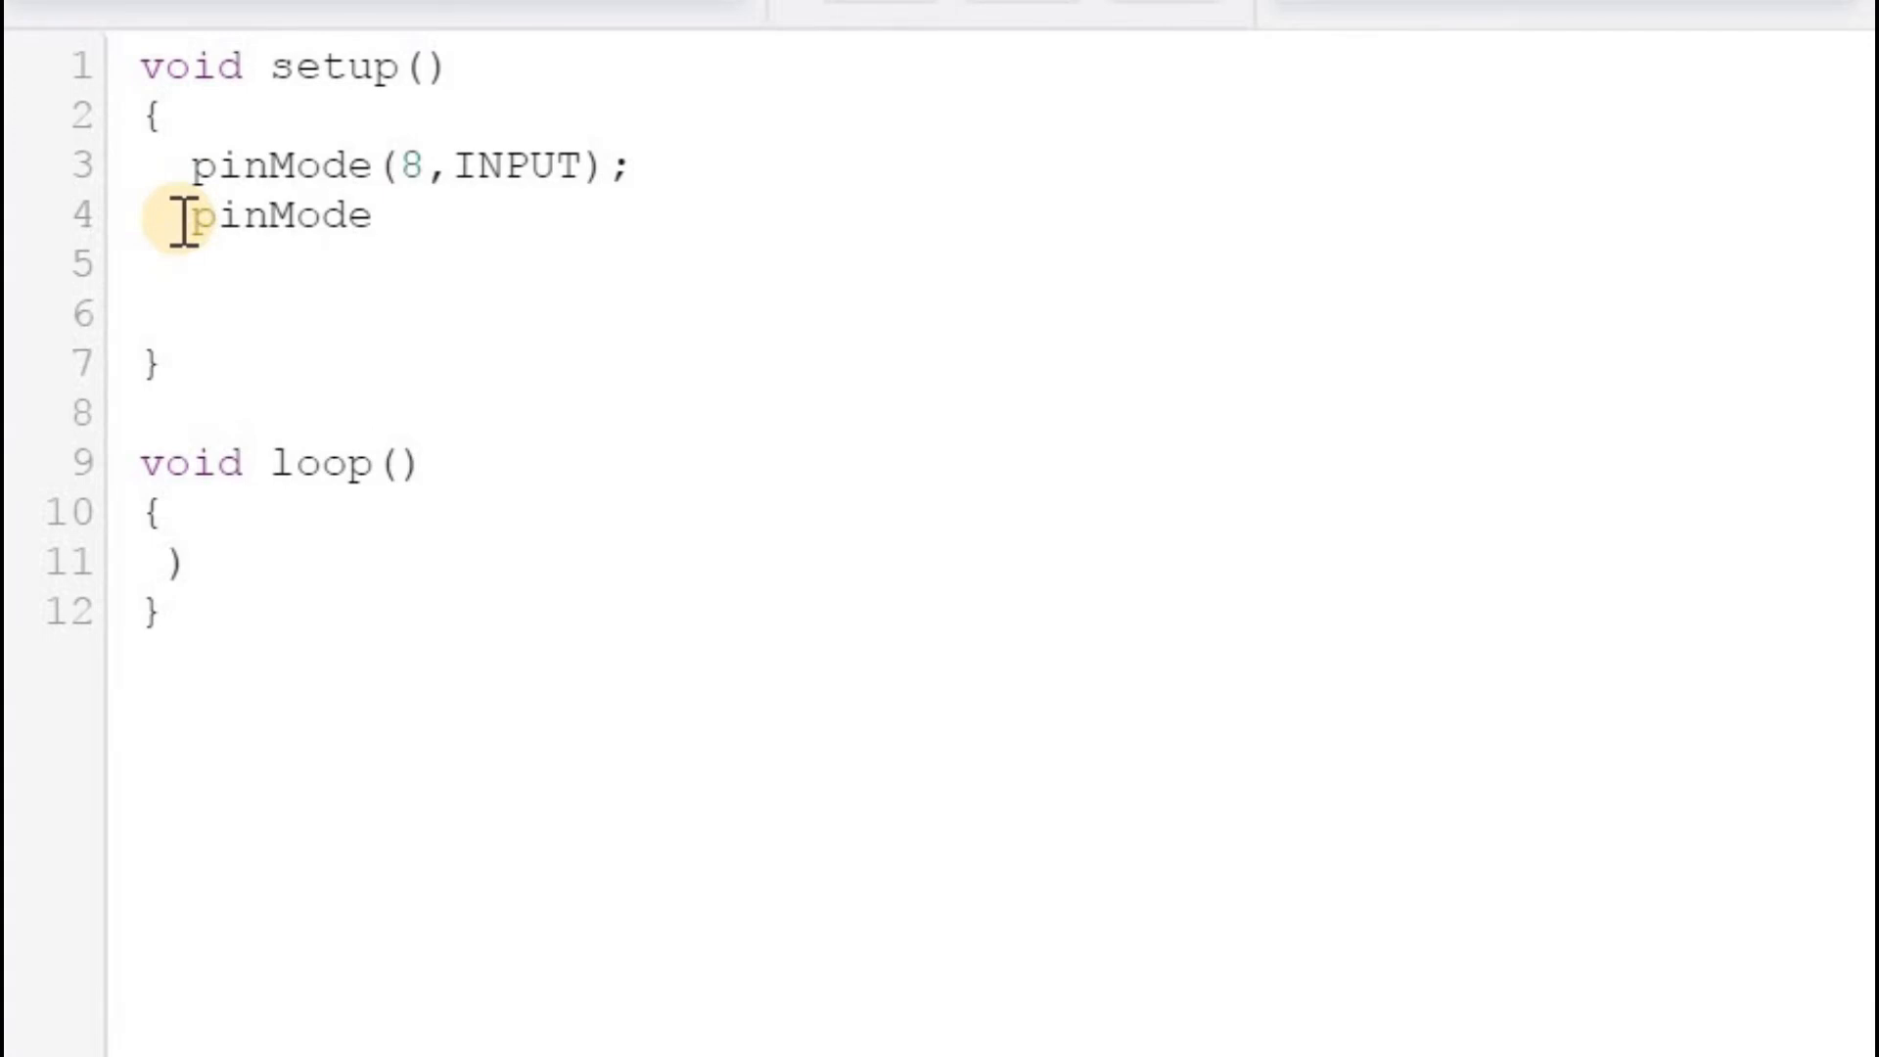
{"action": "type", "text": "9"}
{"action": "key", "text": "BackSpace"}
{"action": "type", "text": "(9,INPUT"}
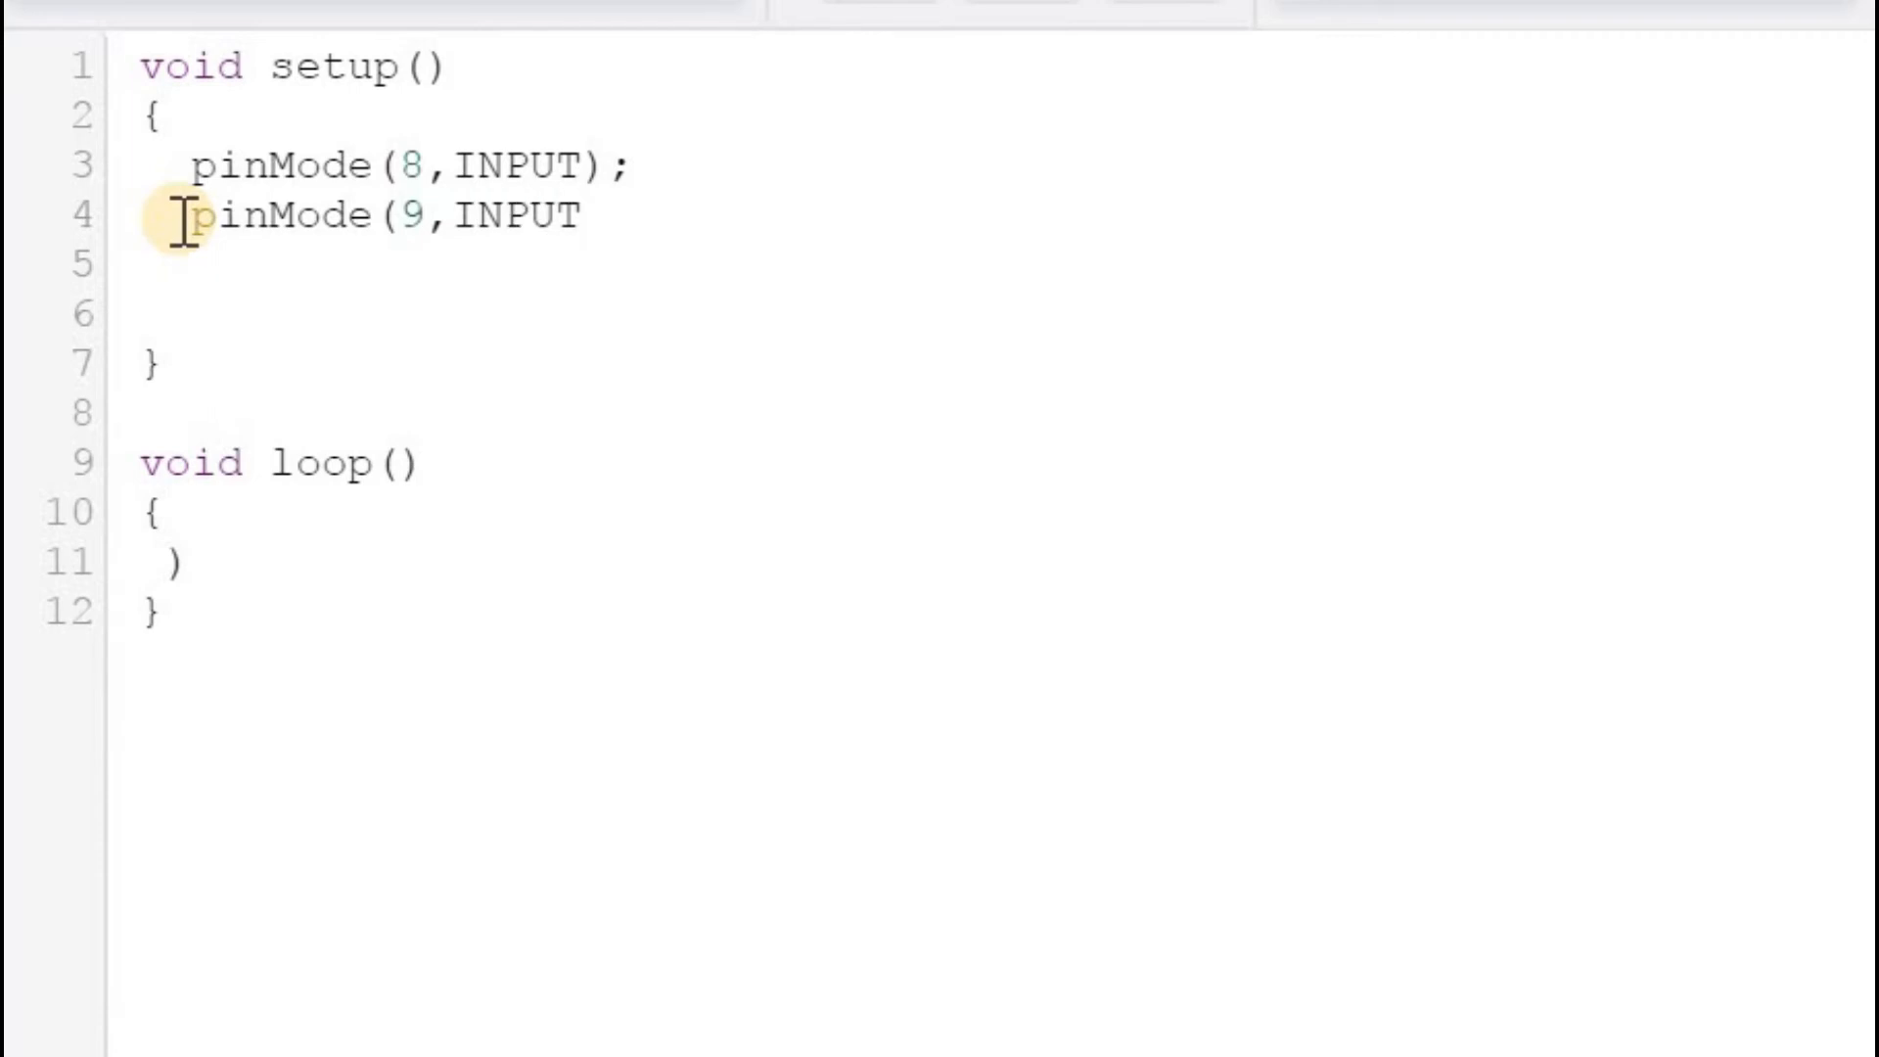
{"action": "type", "text": ");"}
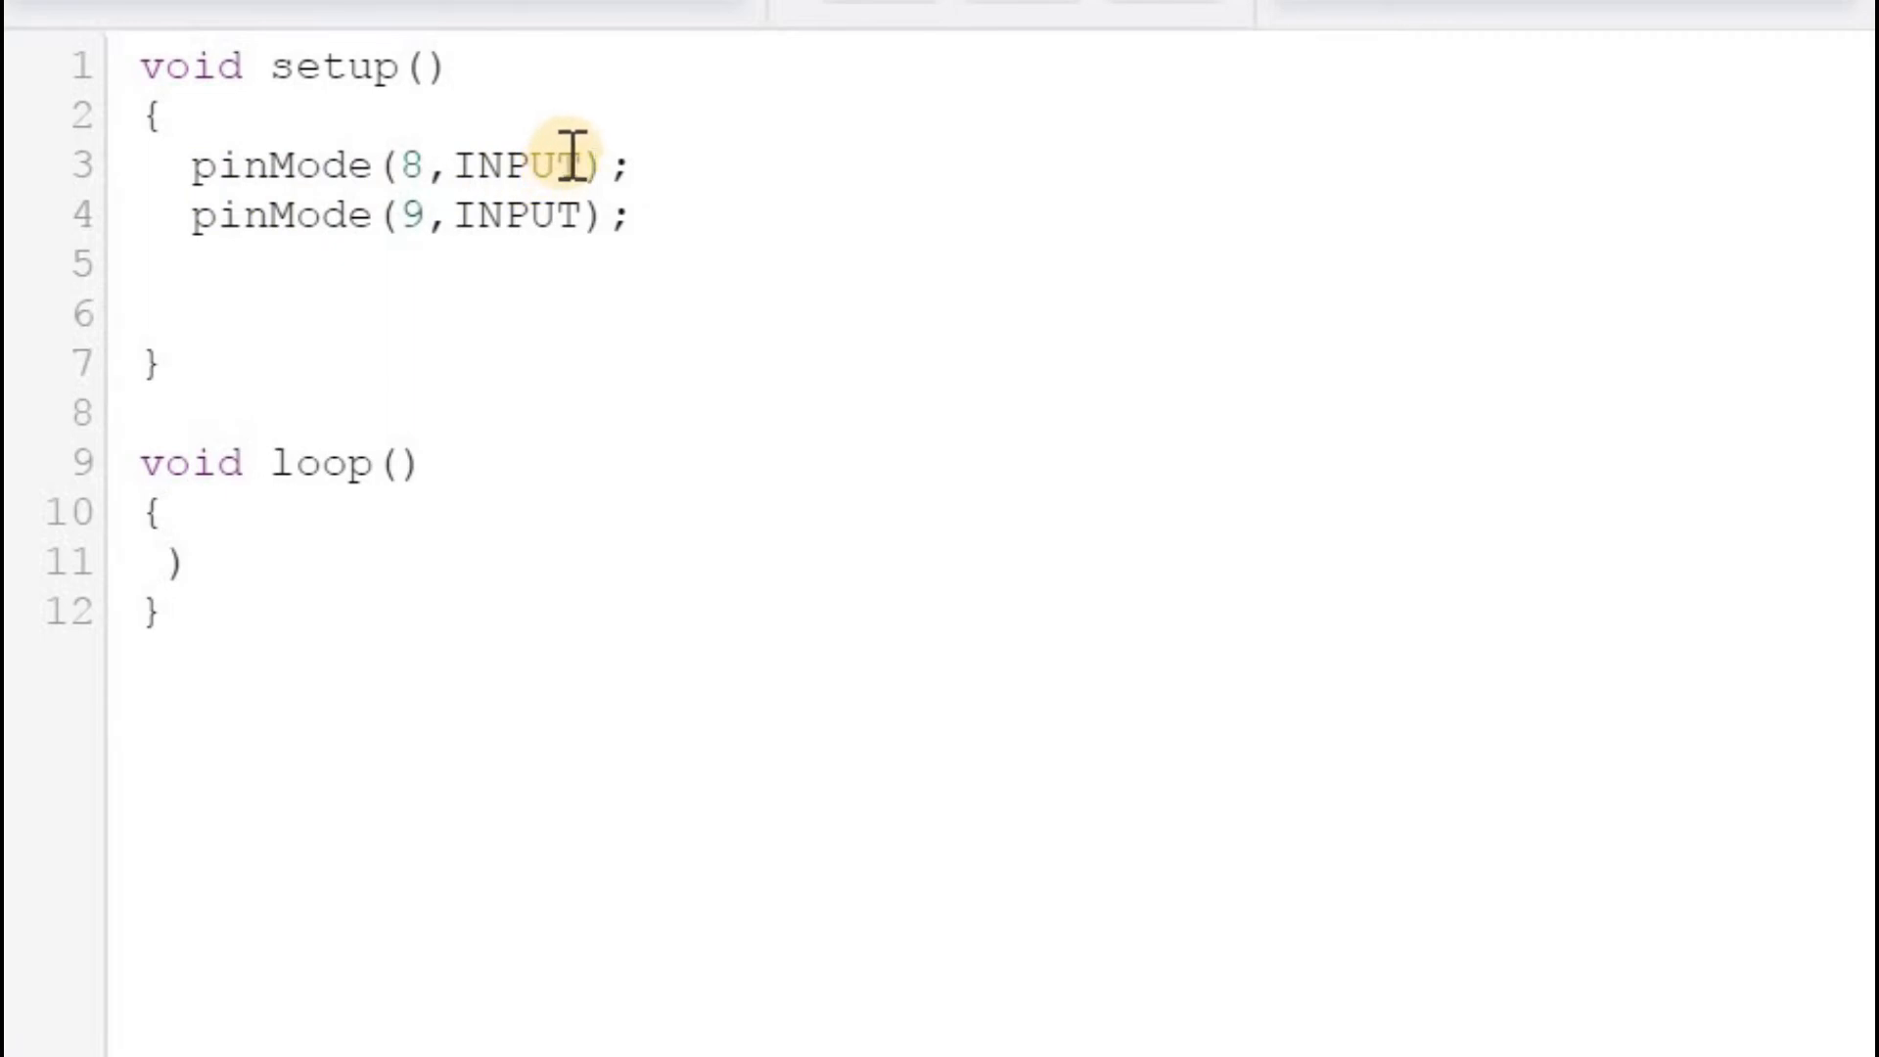
Step: Add pinmode(4,OUTPUT); on line 5 of setup()
{"action": "left_click", "coordinate": [203, 269]}
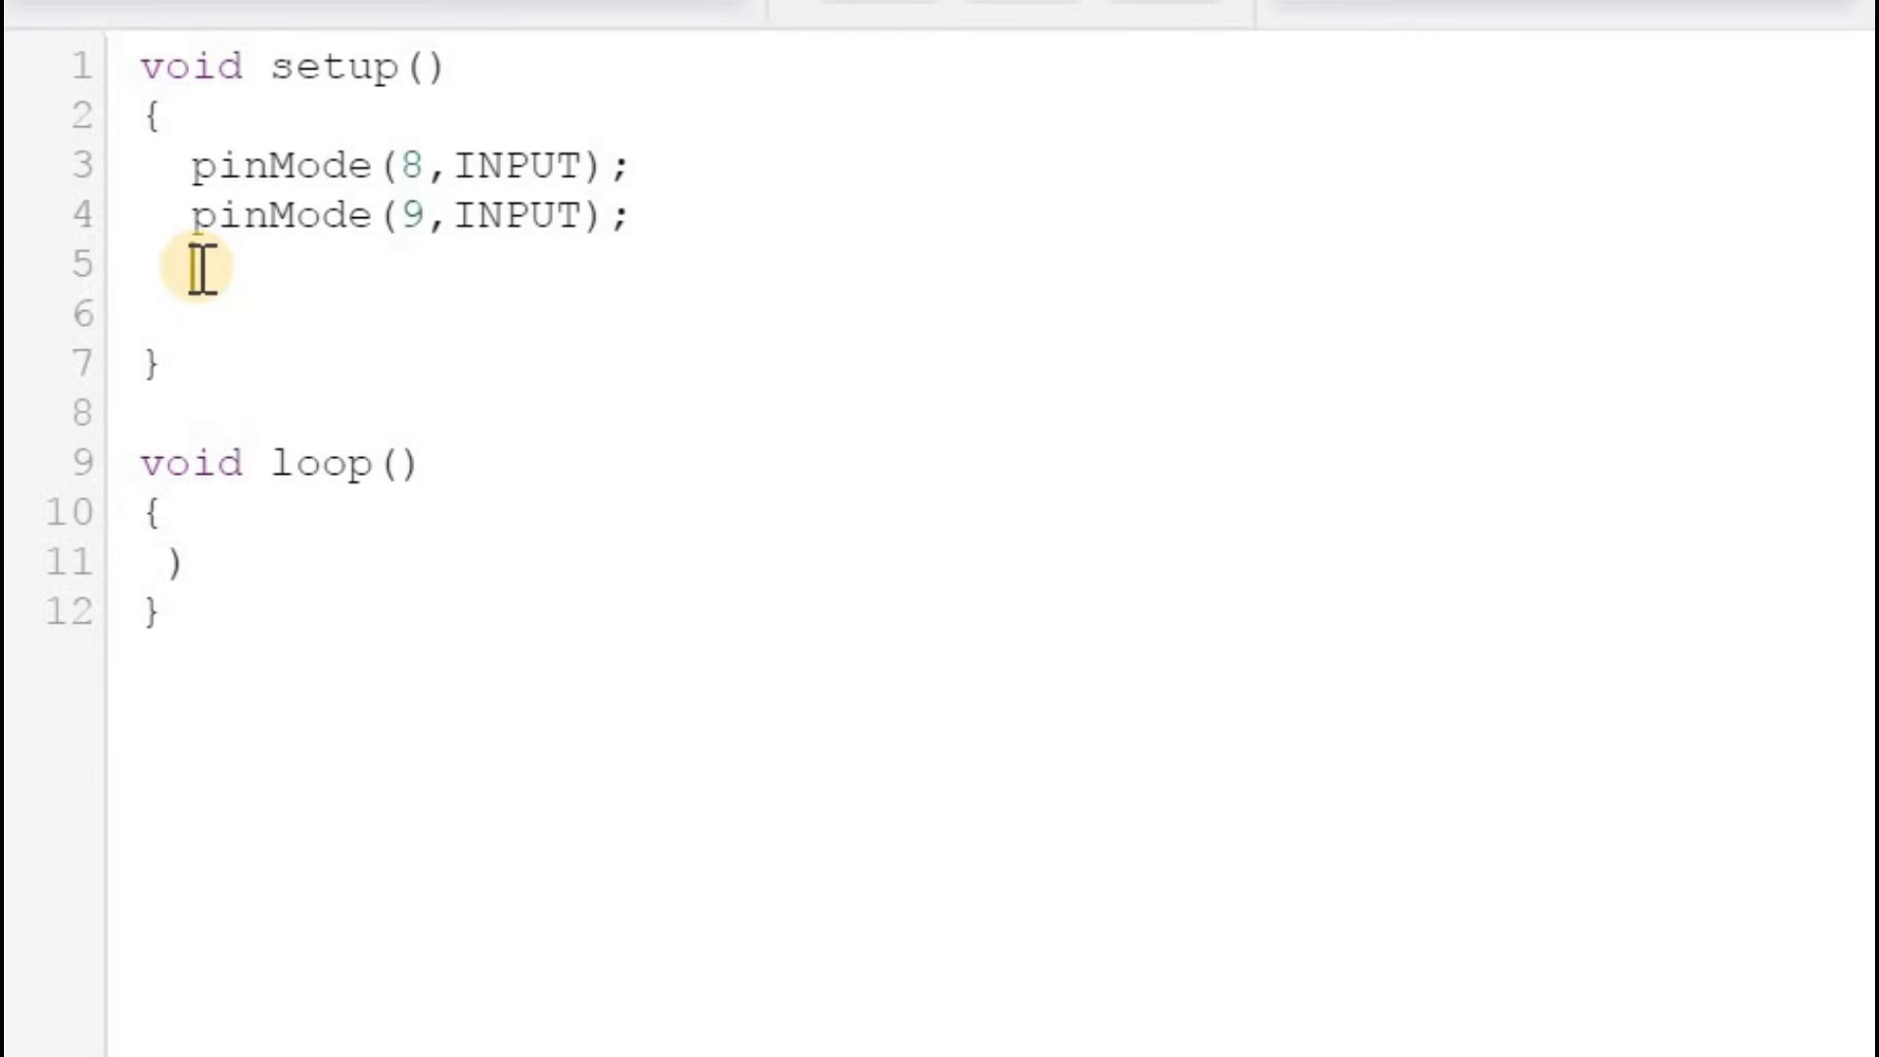
{"action": "type", "text": "pinmode"}
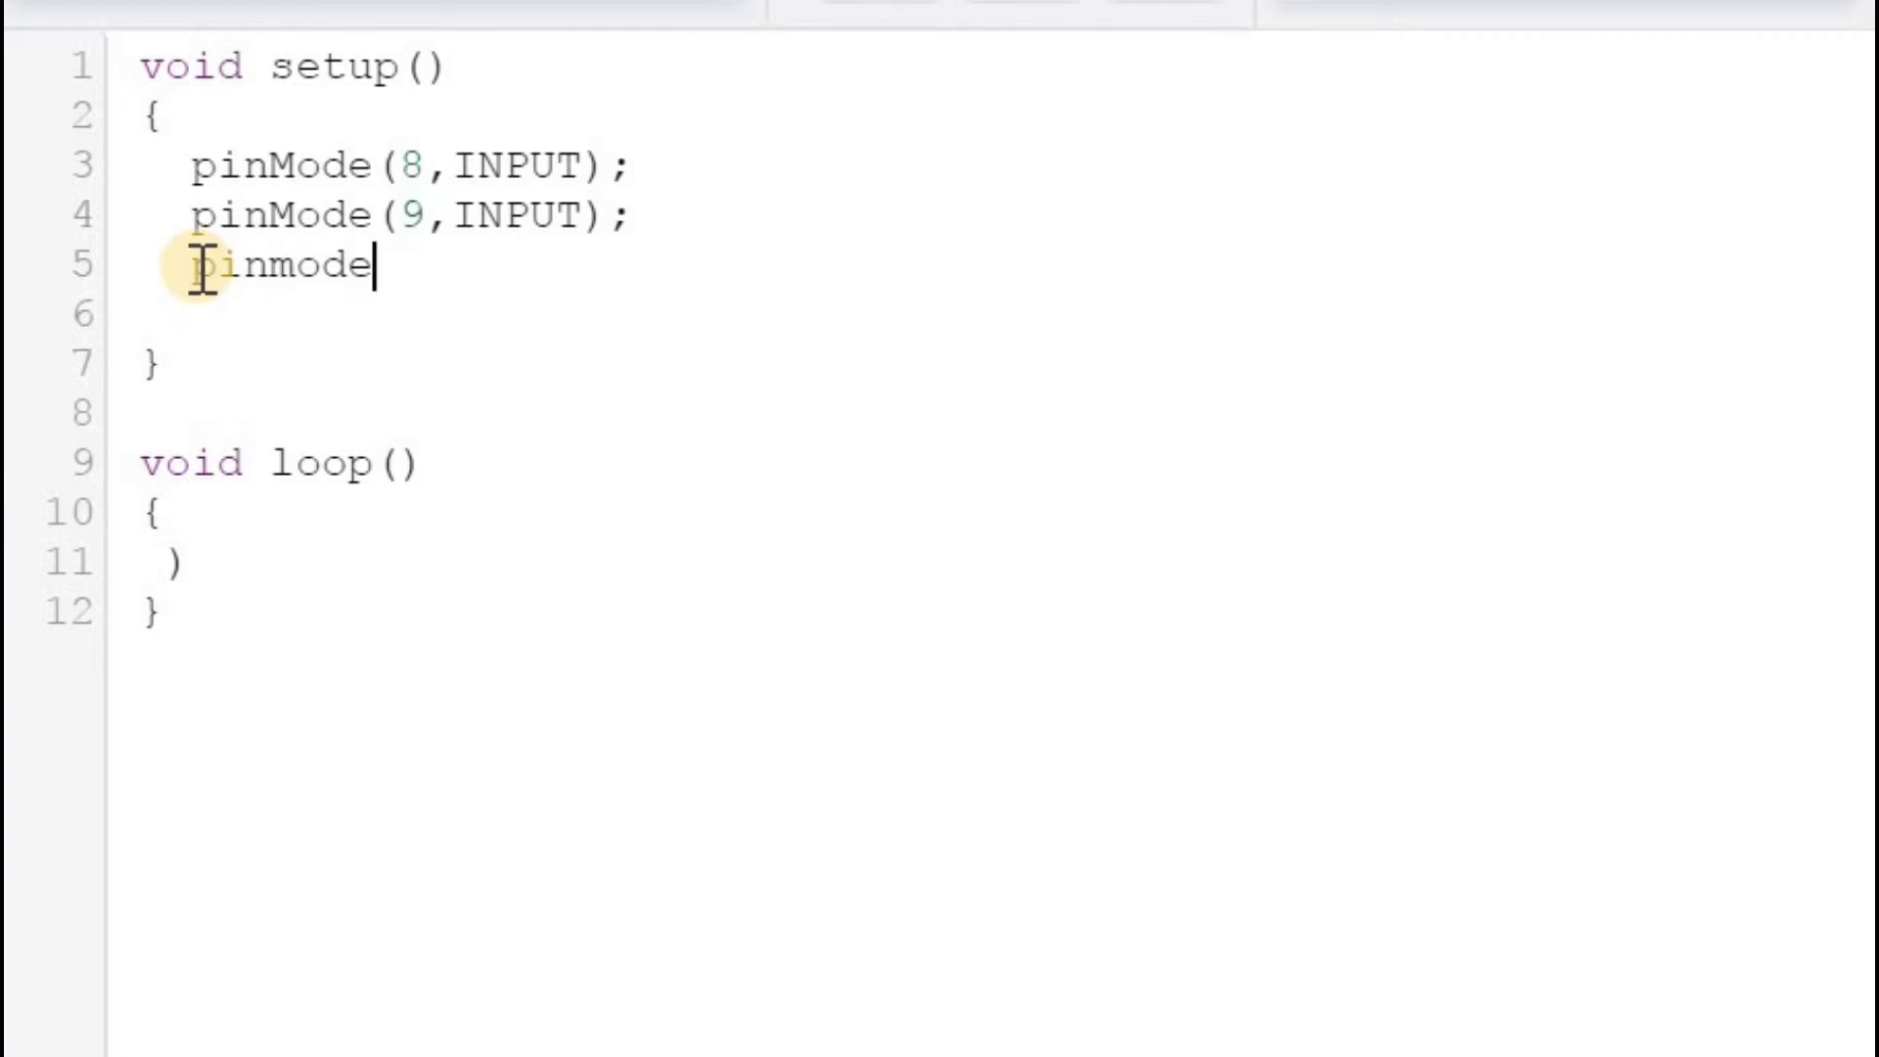
{"action": "type", "text": "(4,OUT"}
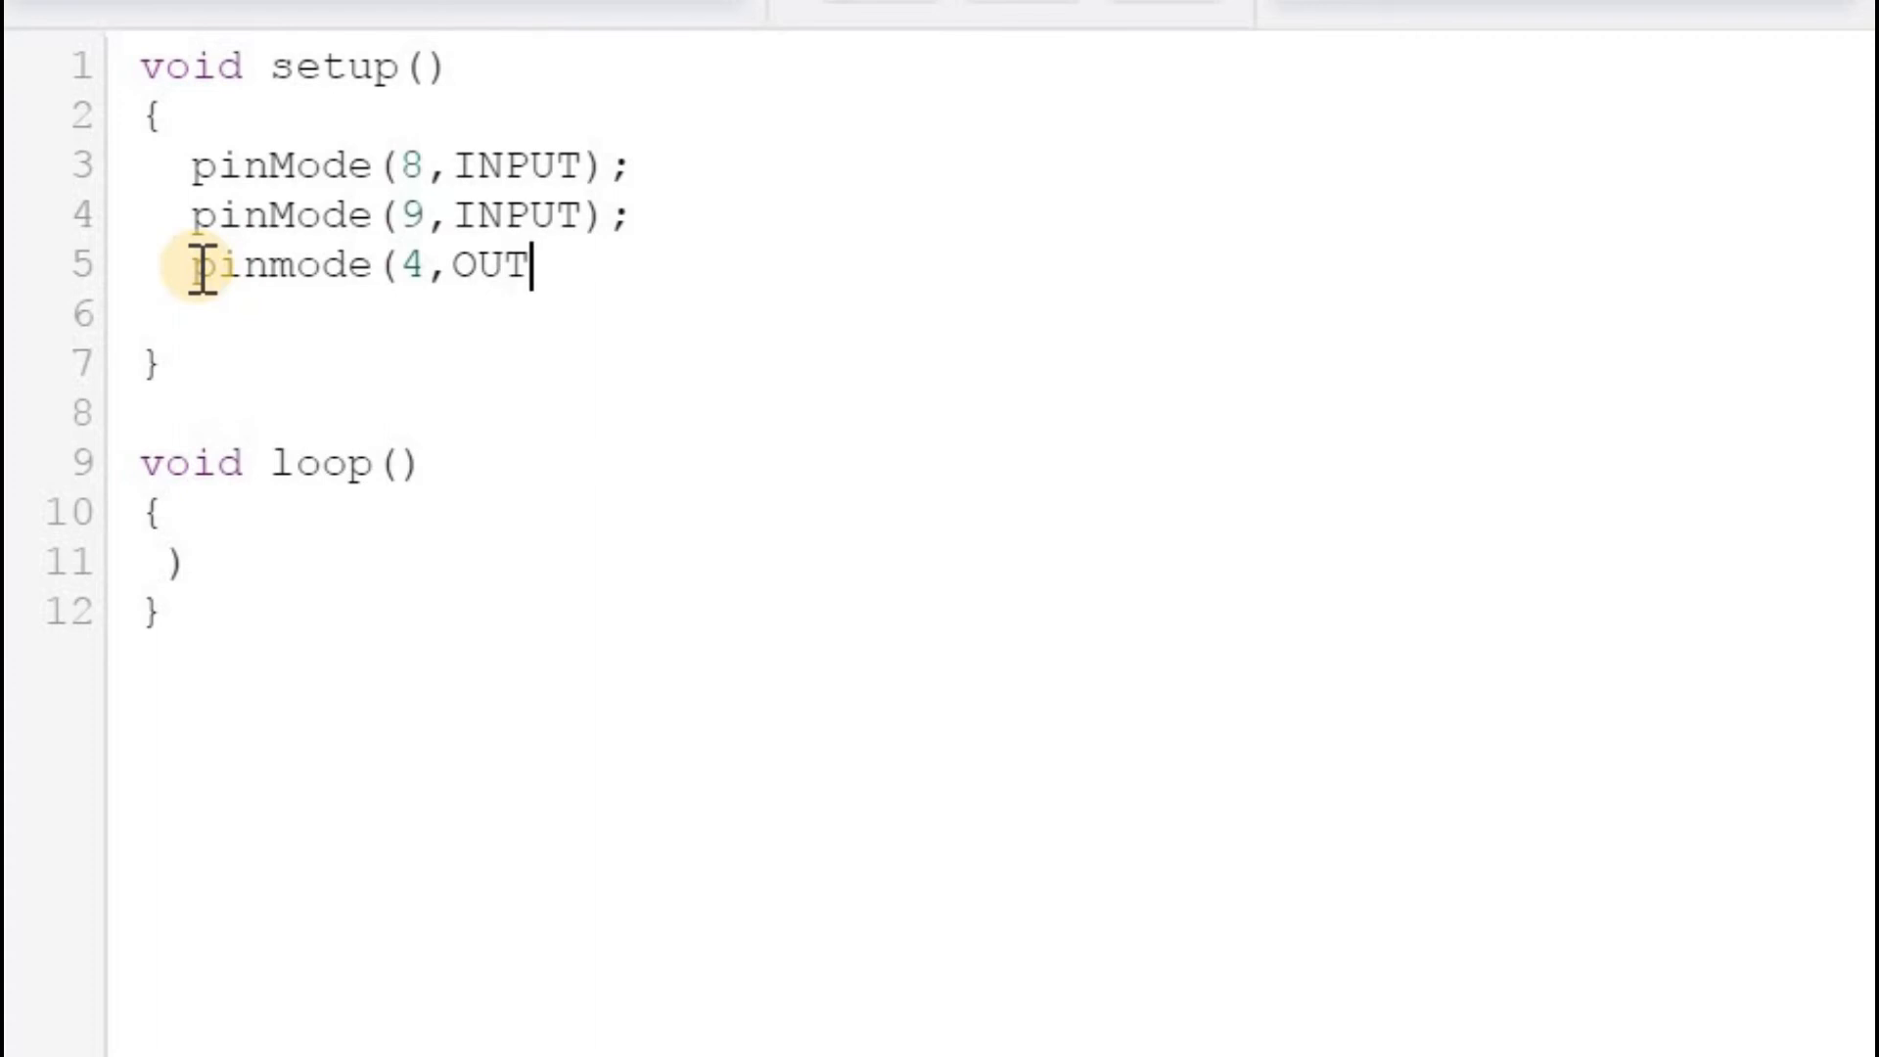
{"action": "type", "text": "PUT);"}
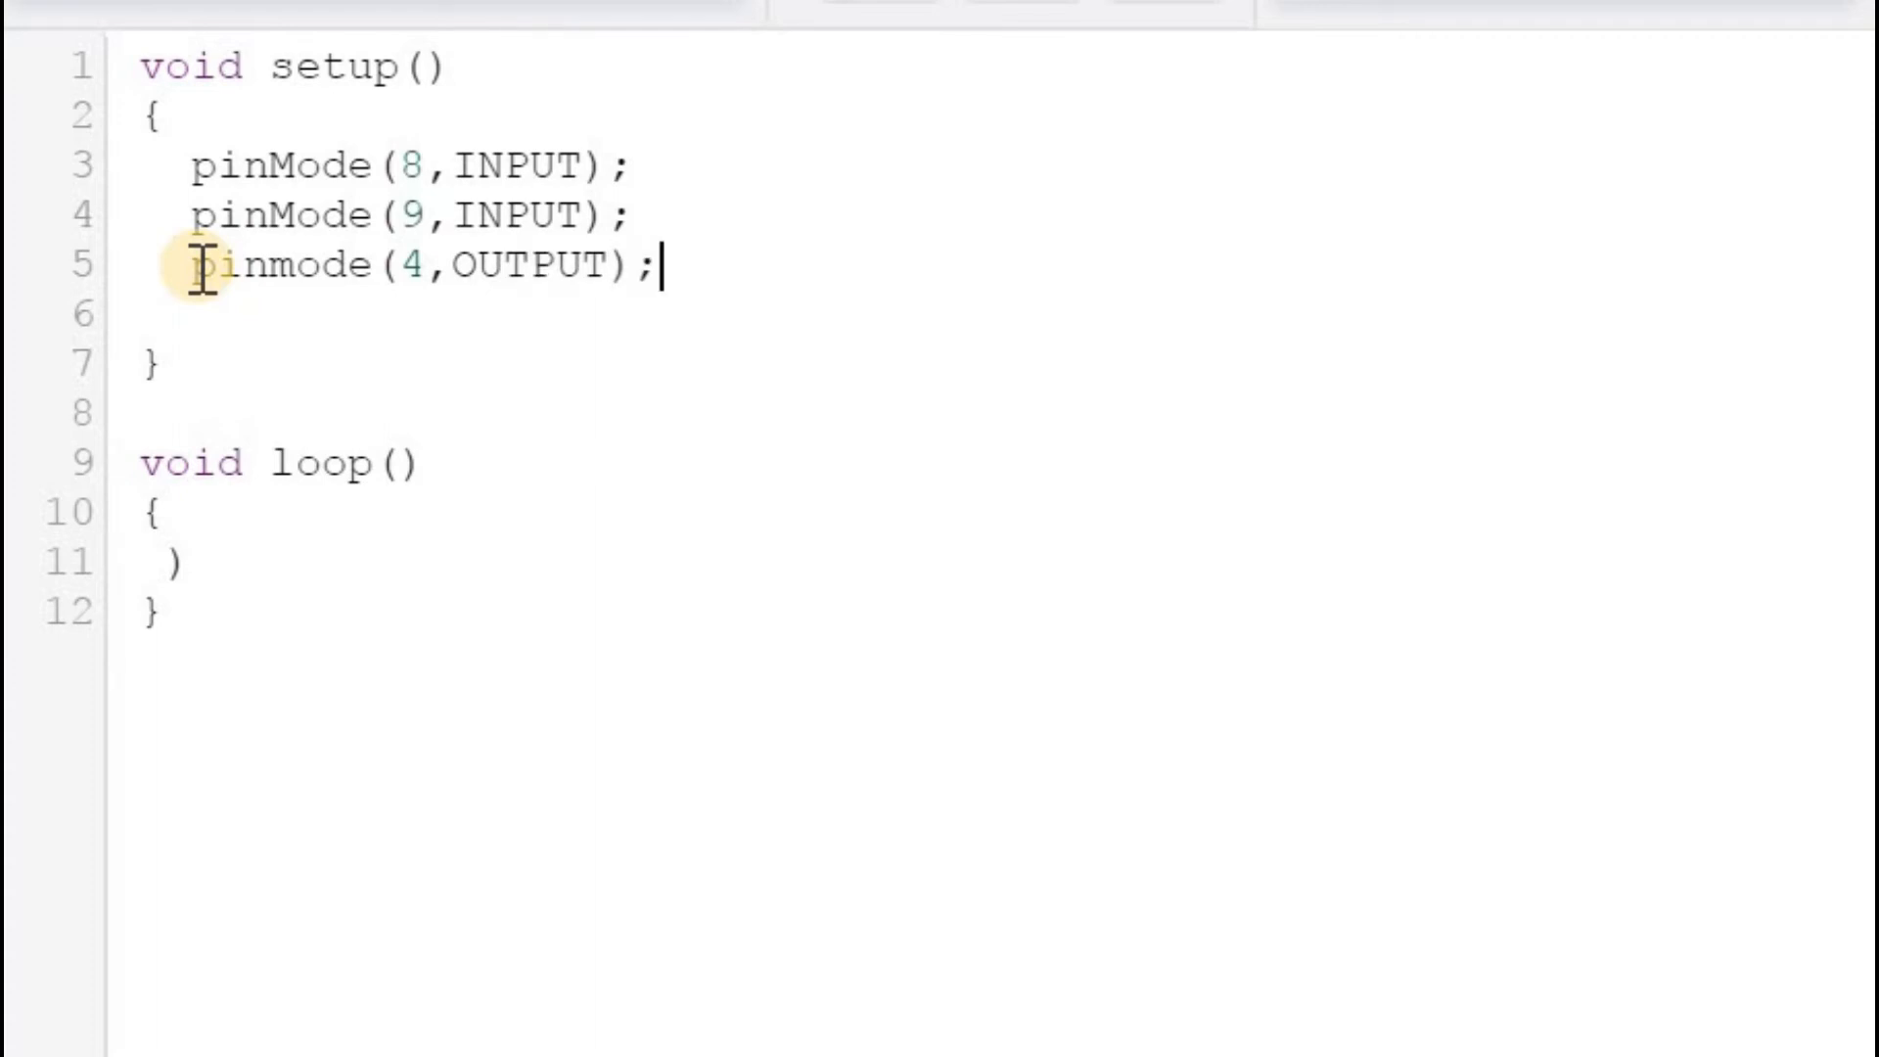
Step: Add pinMode(5,OUTPUT); on line 6 of setup()
{"action": "left_click", "coordinate": [193, 319]}
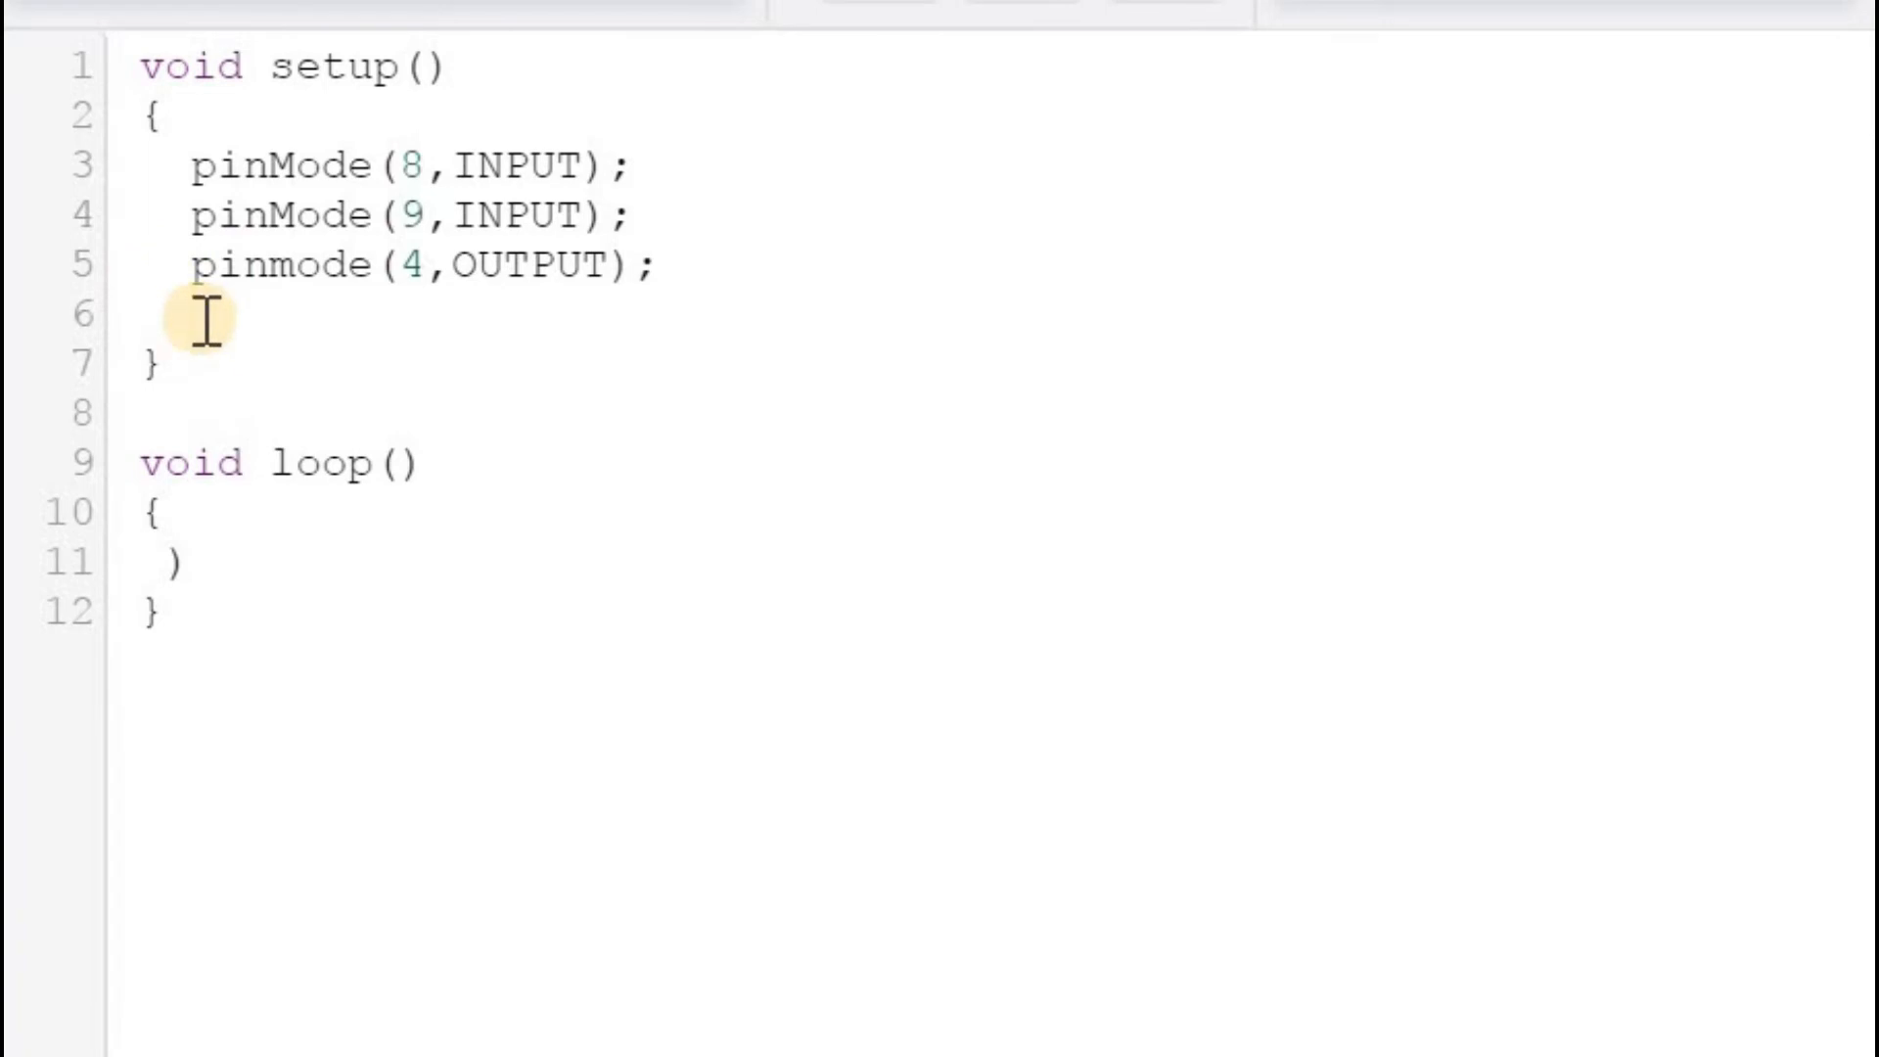
{"action": "type", "text": "pinMode"}
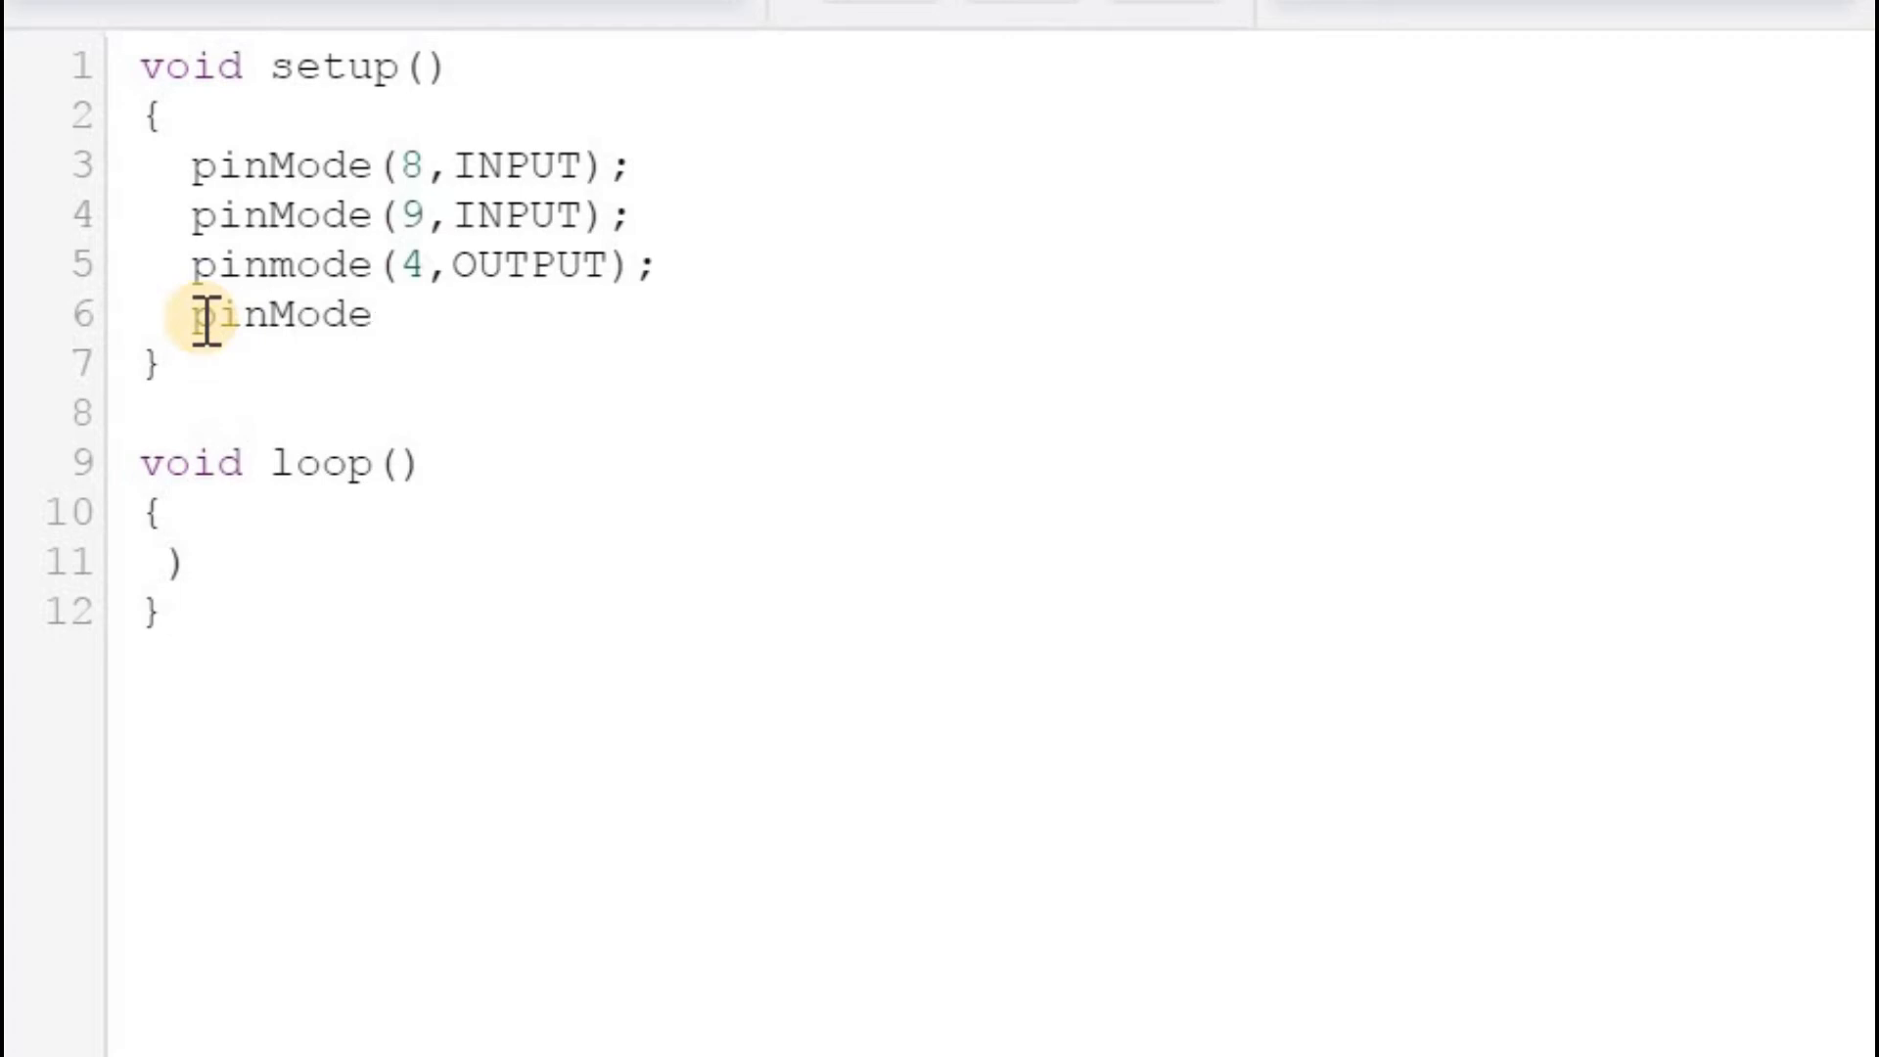
{"action": "type", "text": "(i"}
{"action": "key", "text": "BackSpace"}
{"action": "type", "text": "5,OUT"}
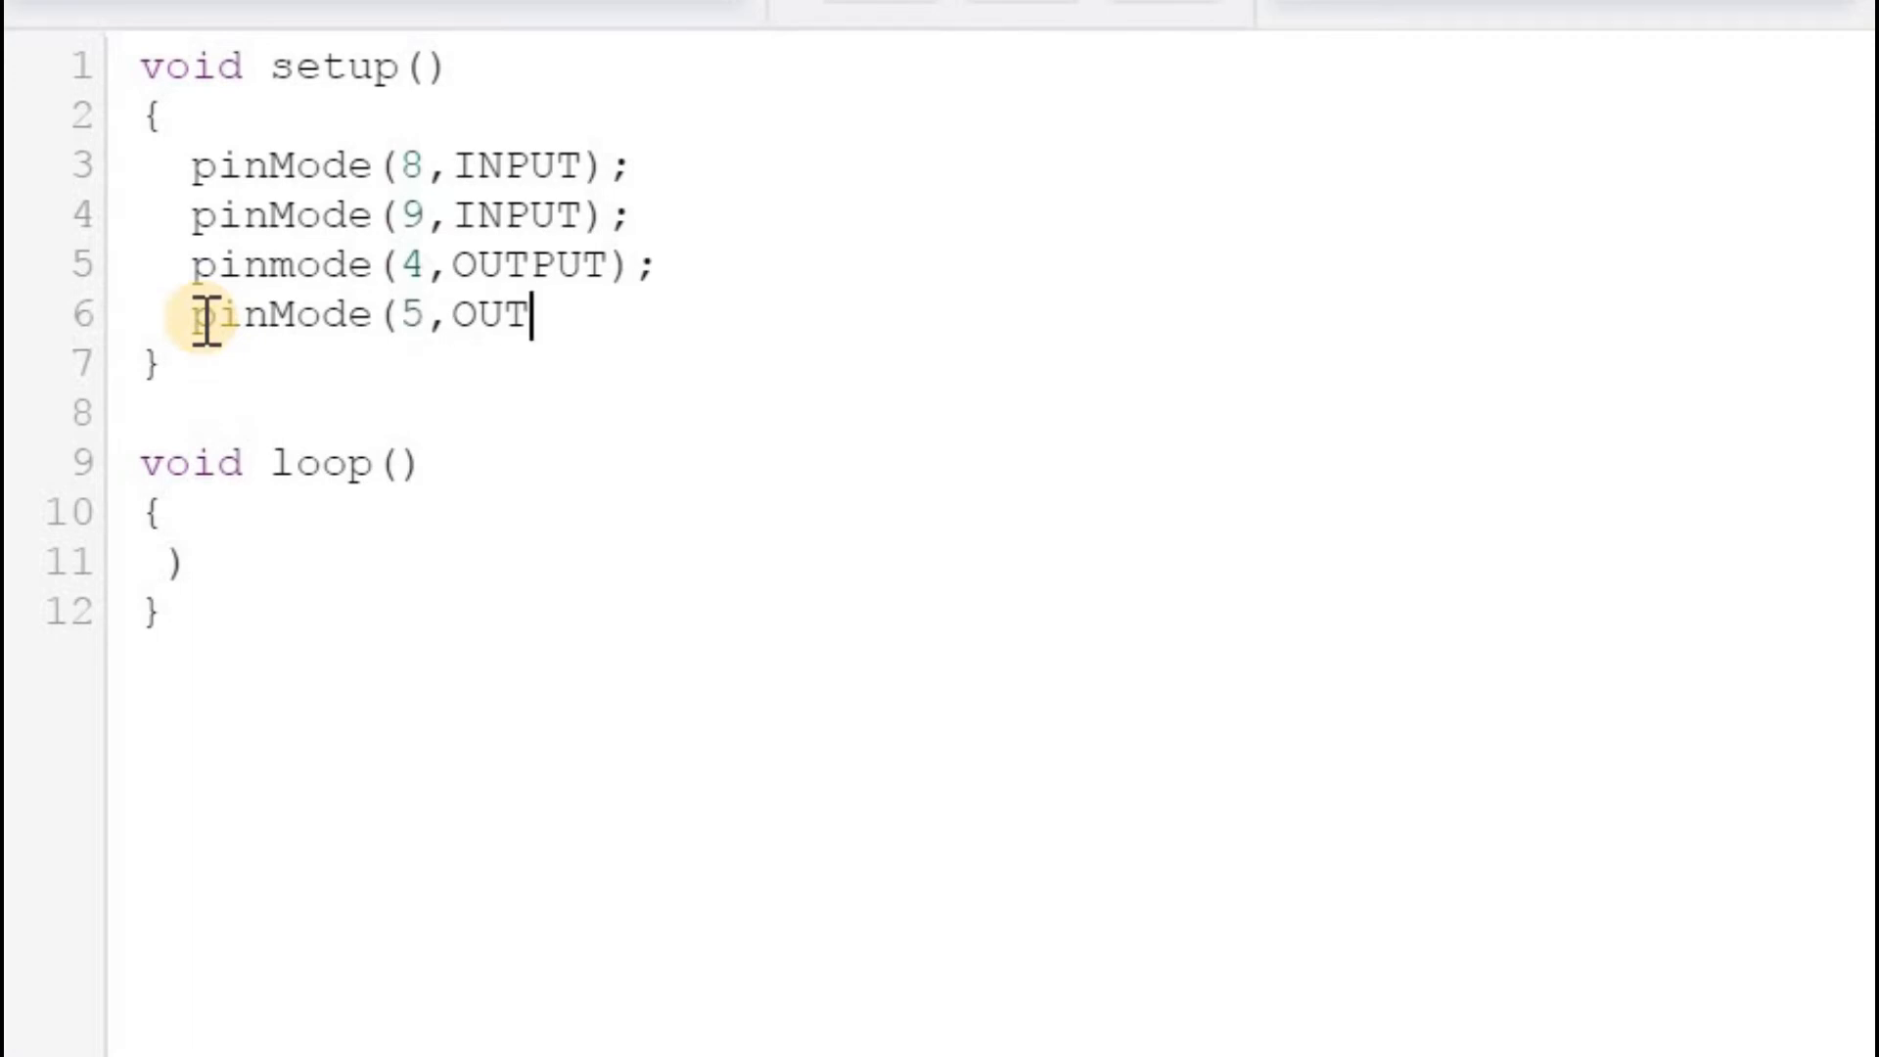
{"action": "type", "text": "PUT);"}
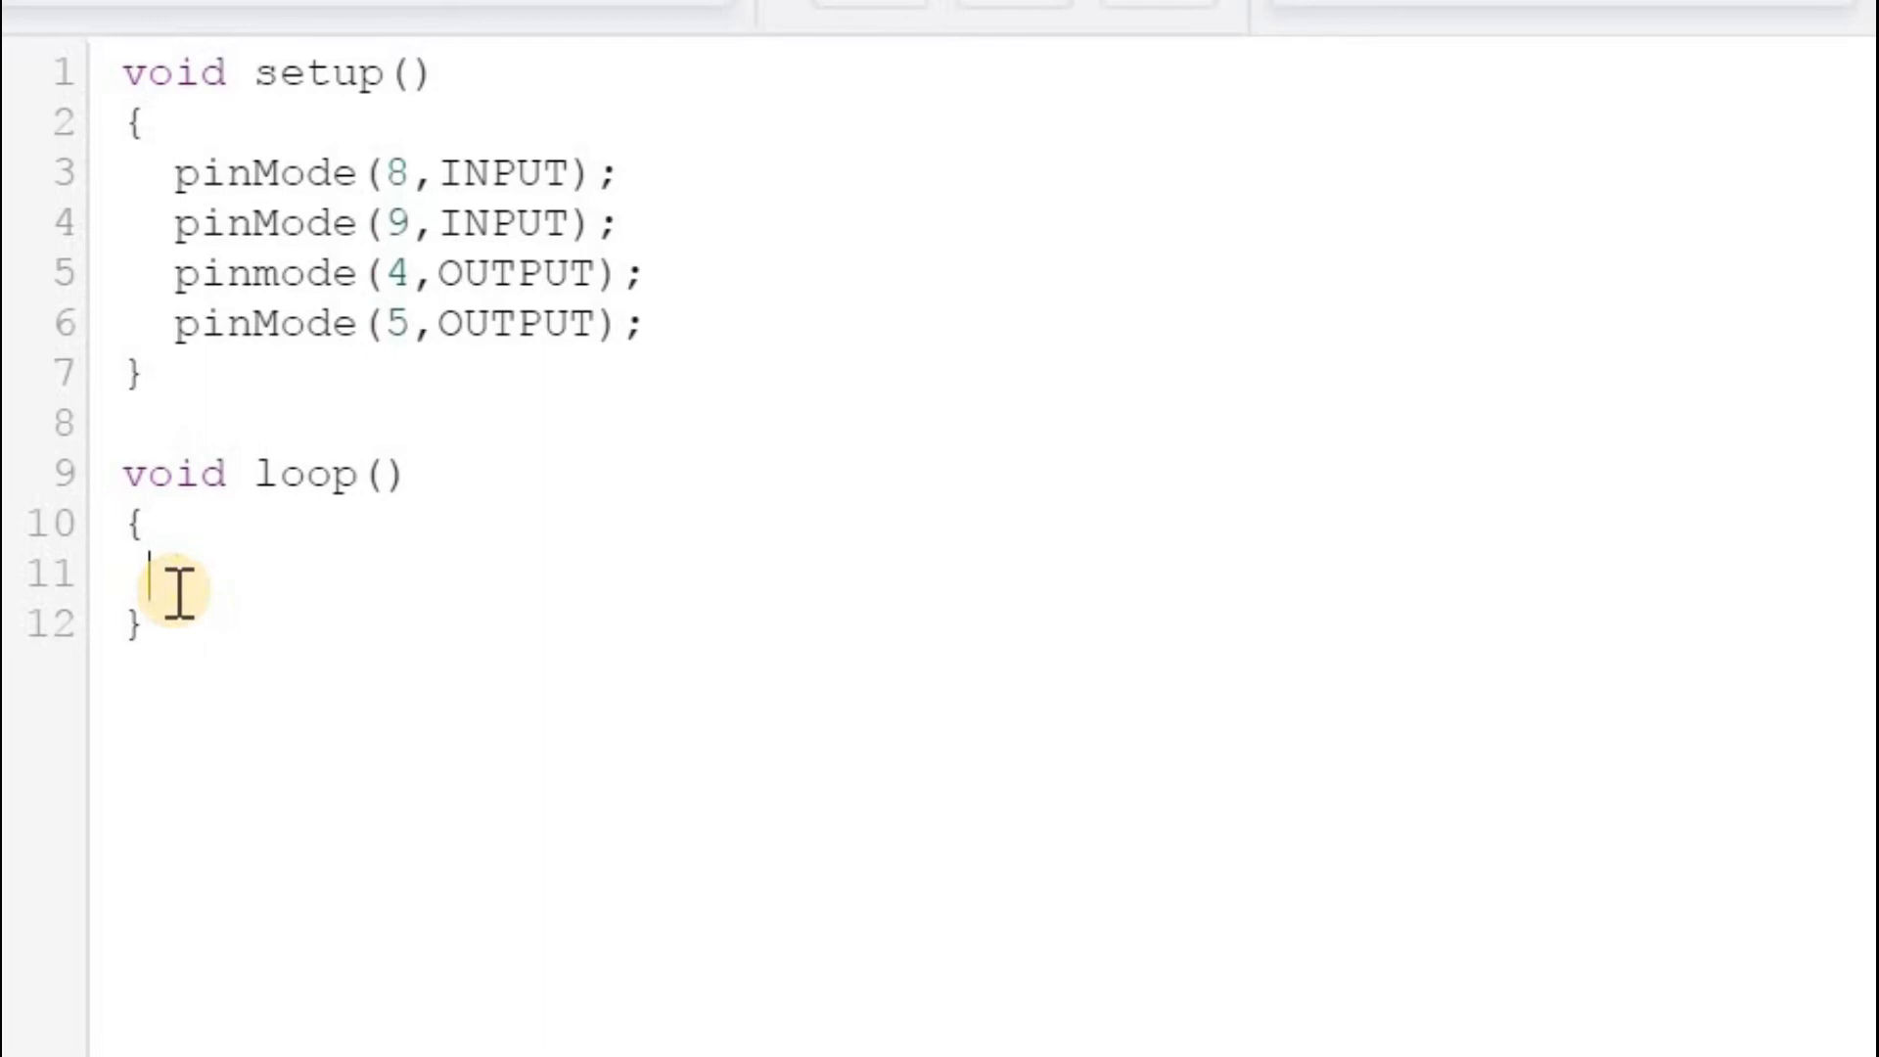
Step: Clear the leftover characters in the loop() body, insert seven blank lines and place the cursor on its first line
{"action": "key", "text": "BackSpace"}
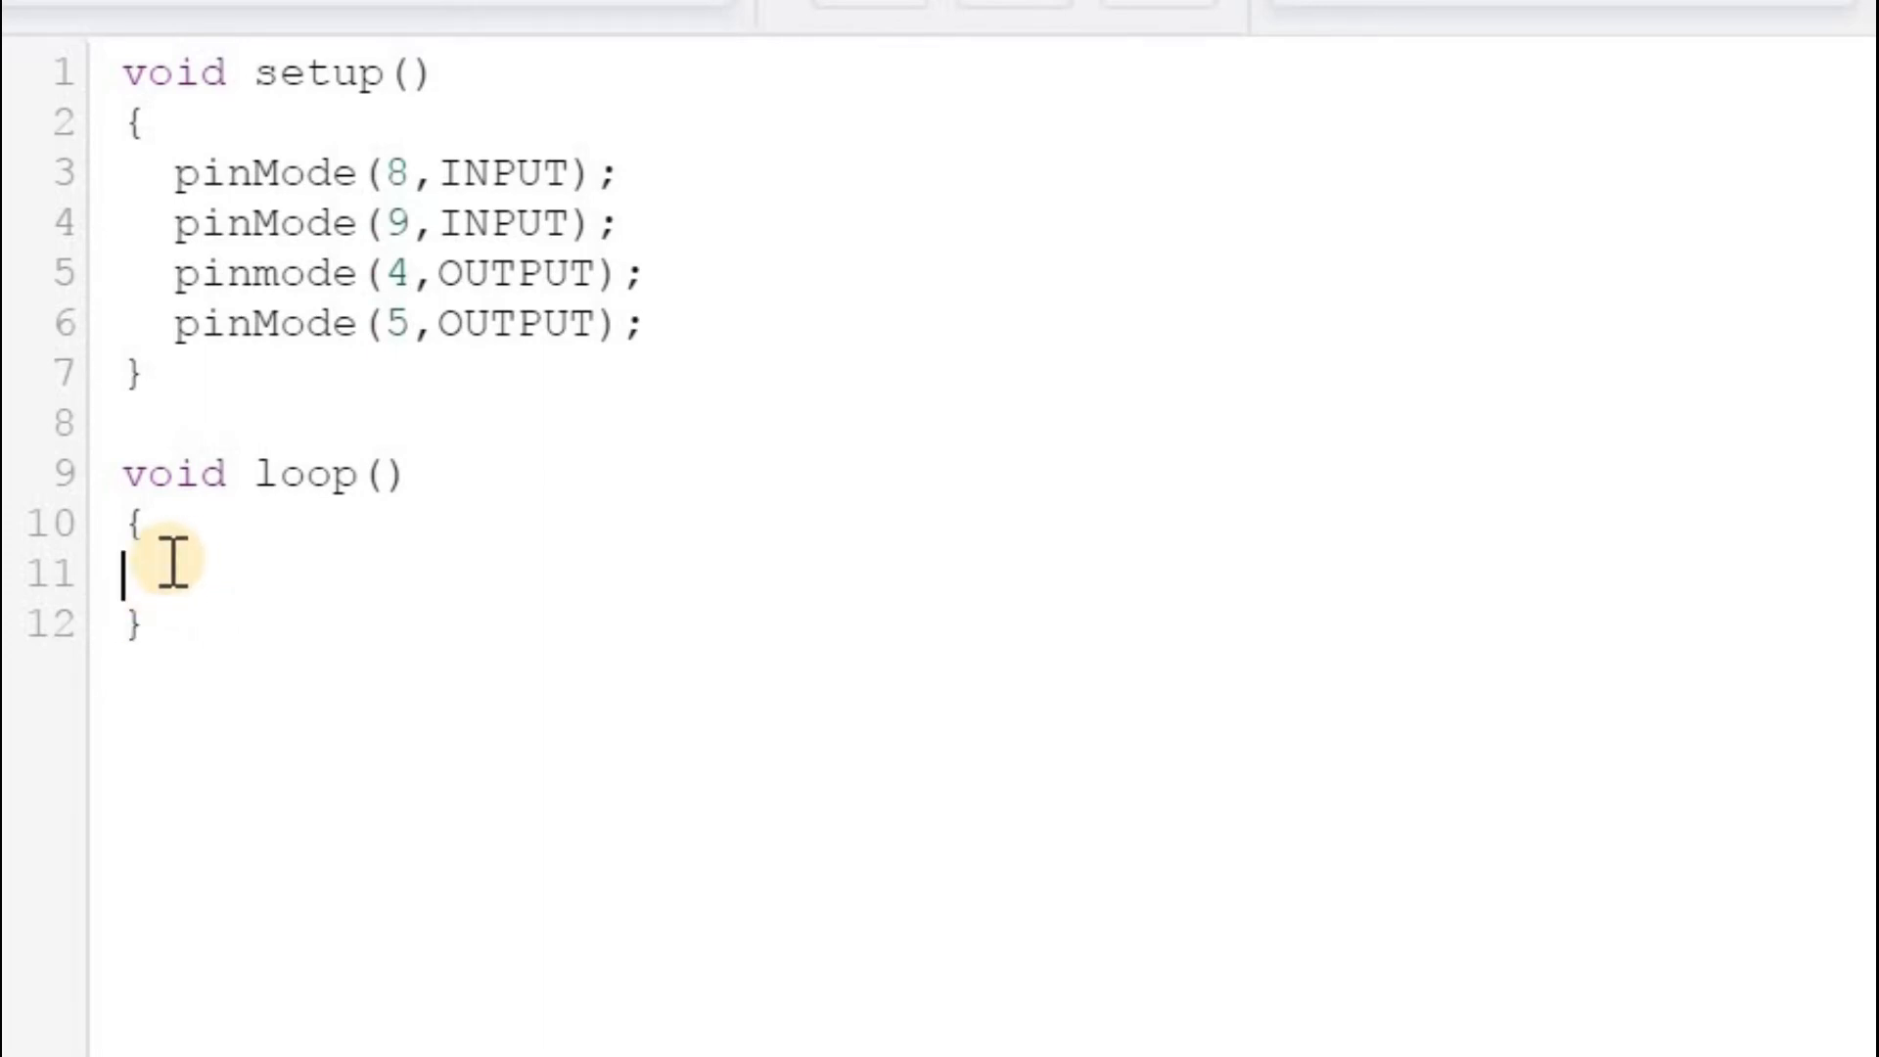
{"action": "key", "text": "Return"}
{"action": "key", "text": "Return"}
{"action": "key", "text": "Return"}
{"action": "key", "text": "Return"}
{"action": "key", "text": "Return"}
{"action": "key", "text": "Return"}
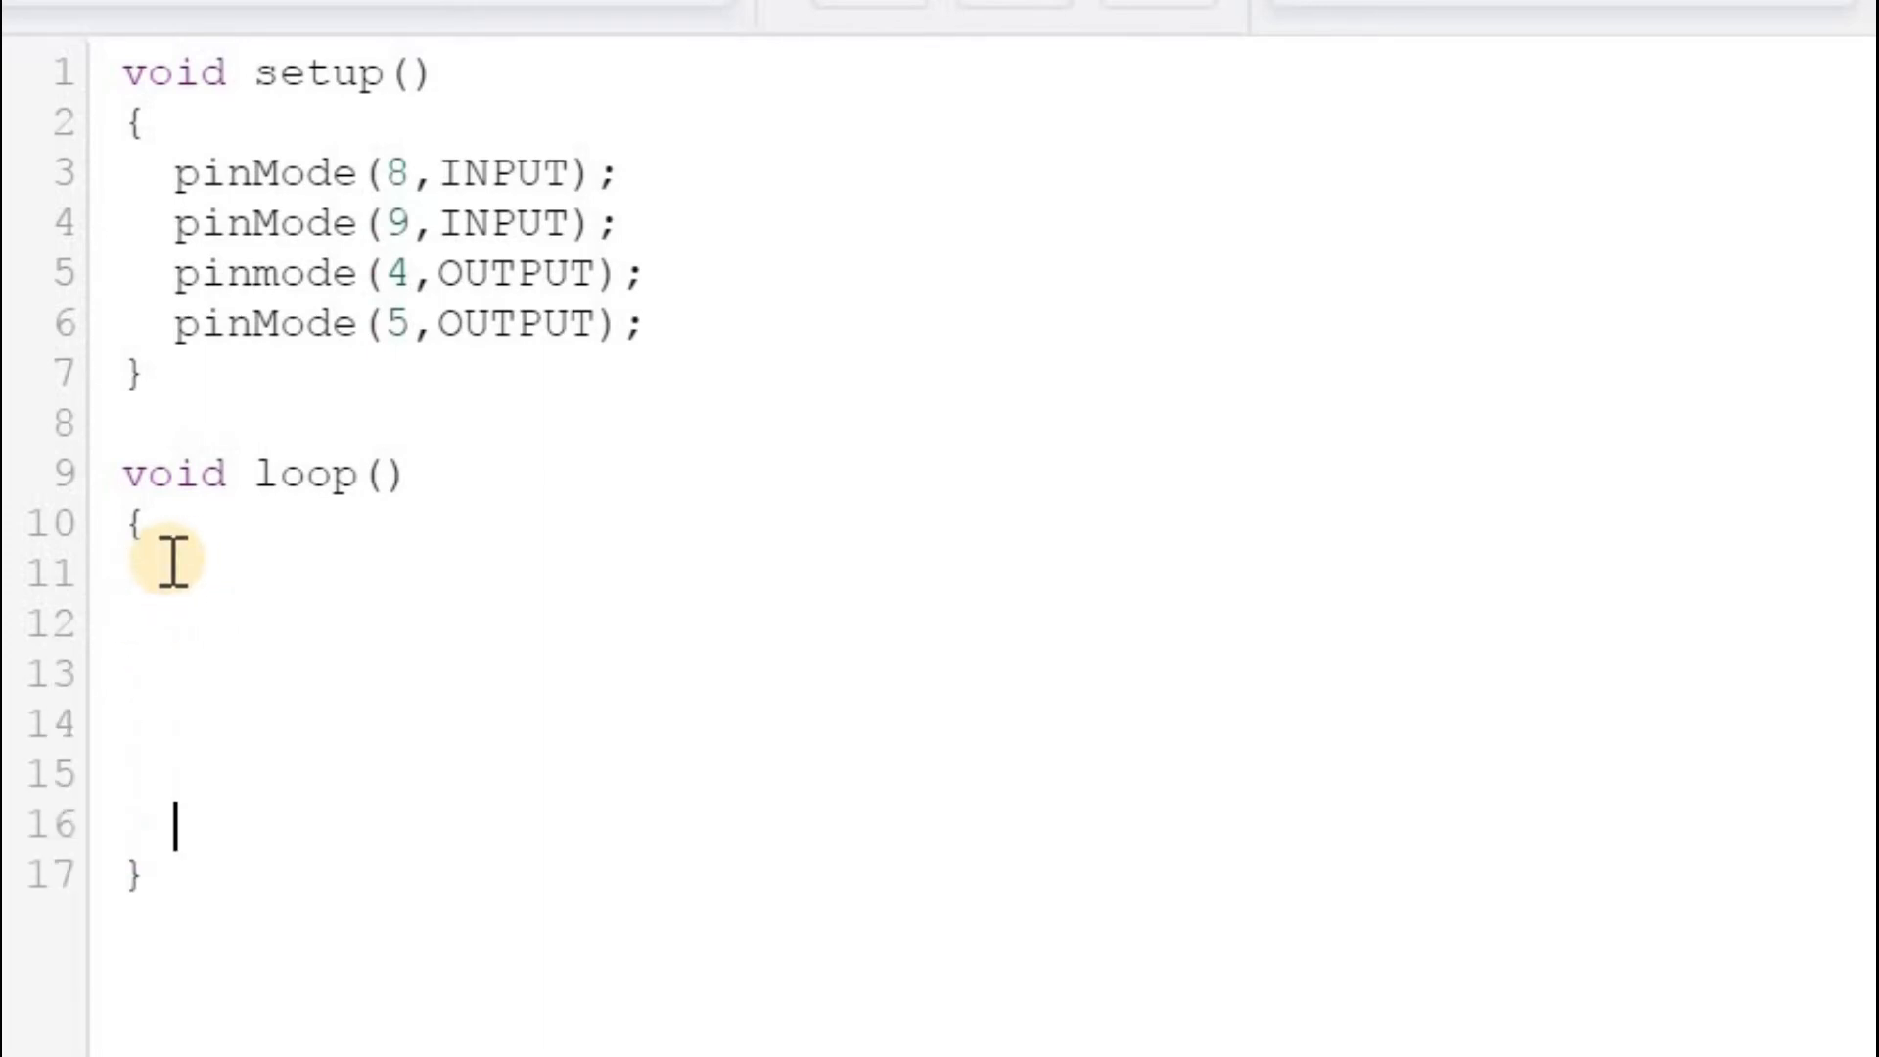
{"action": "key", "text": "Return"}
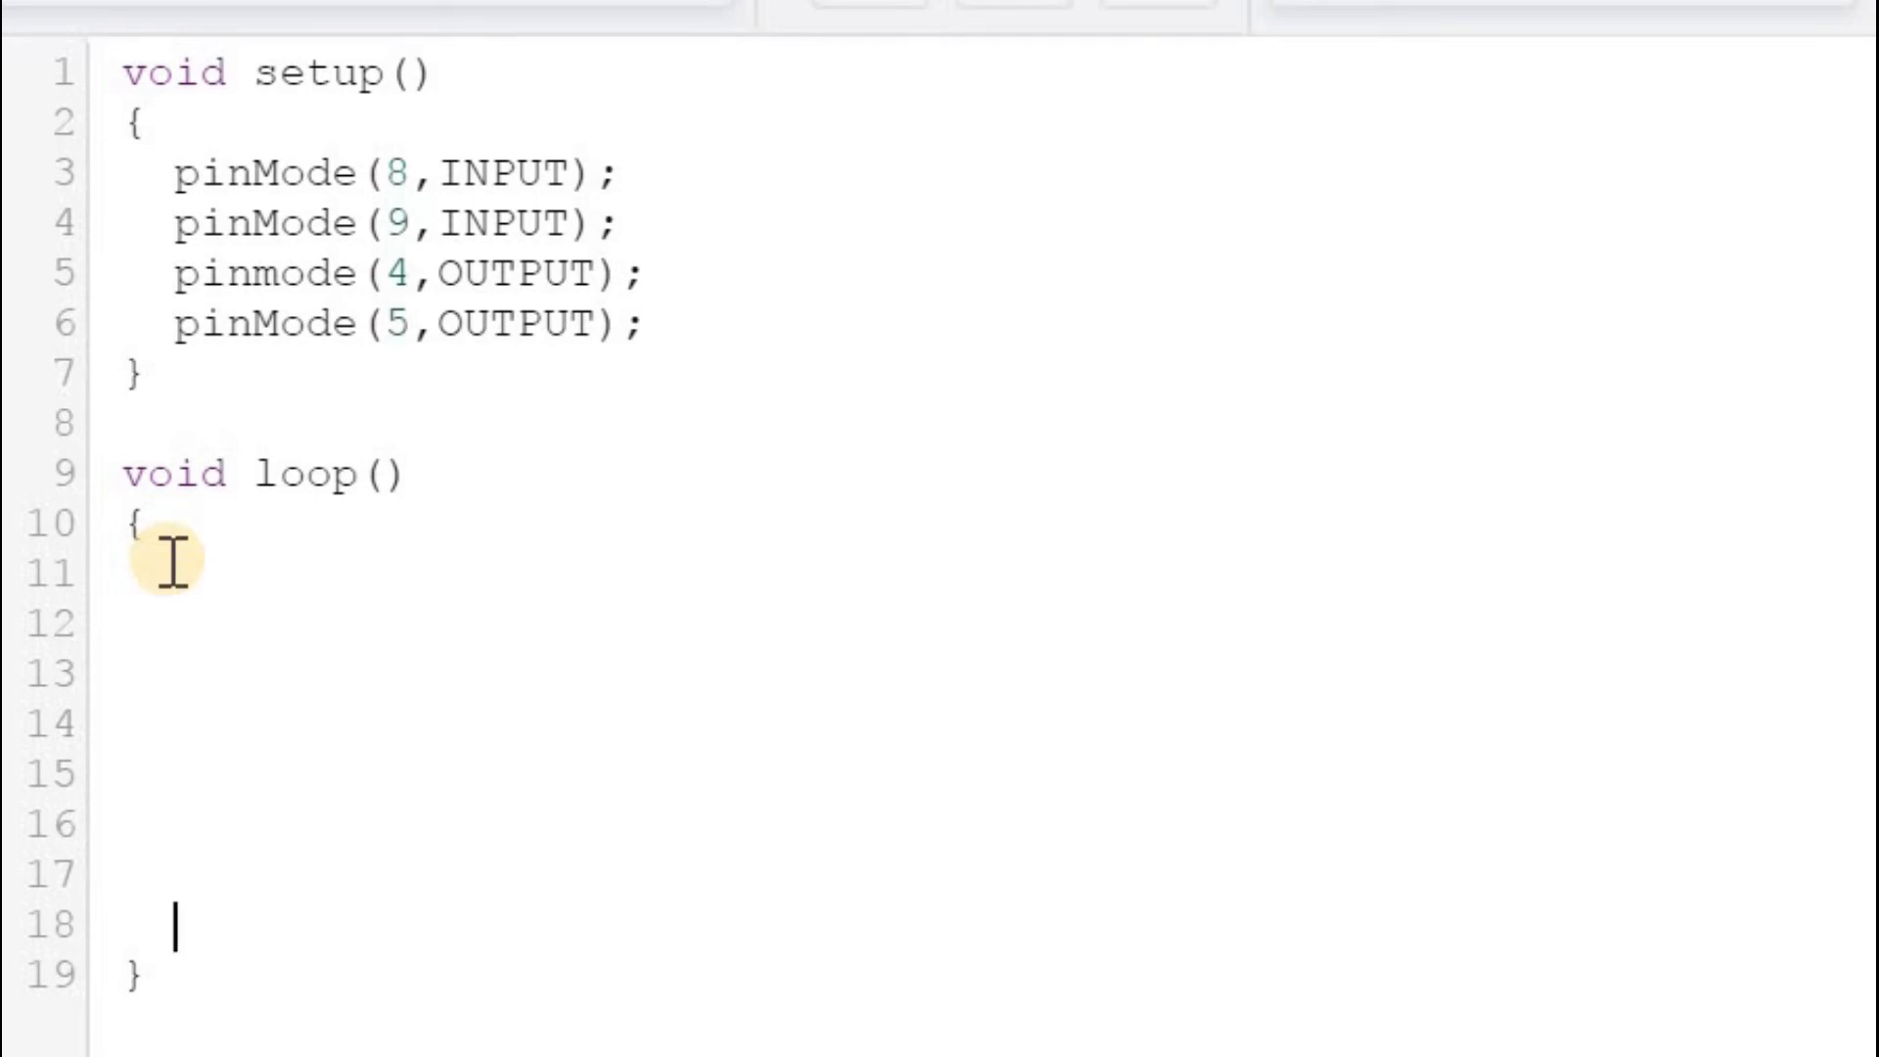
{"action": "left_click", "coordinate": [153, 587]}
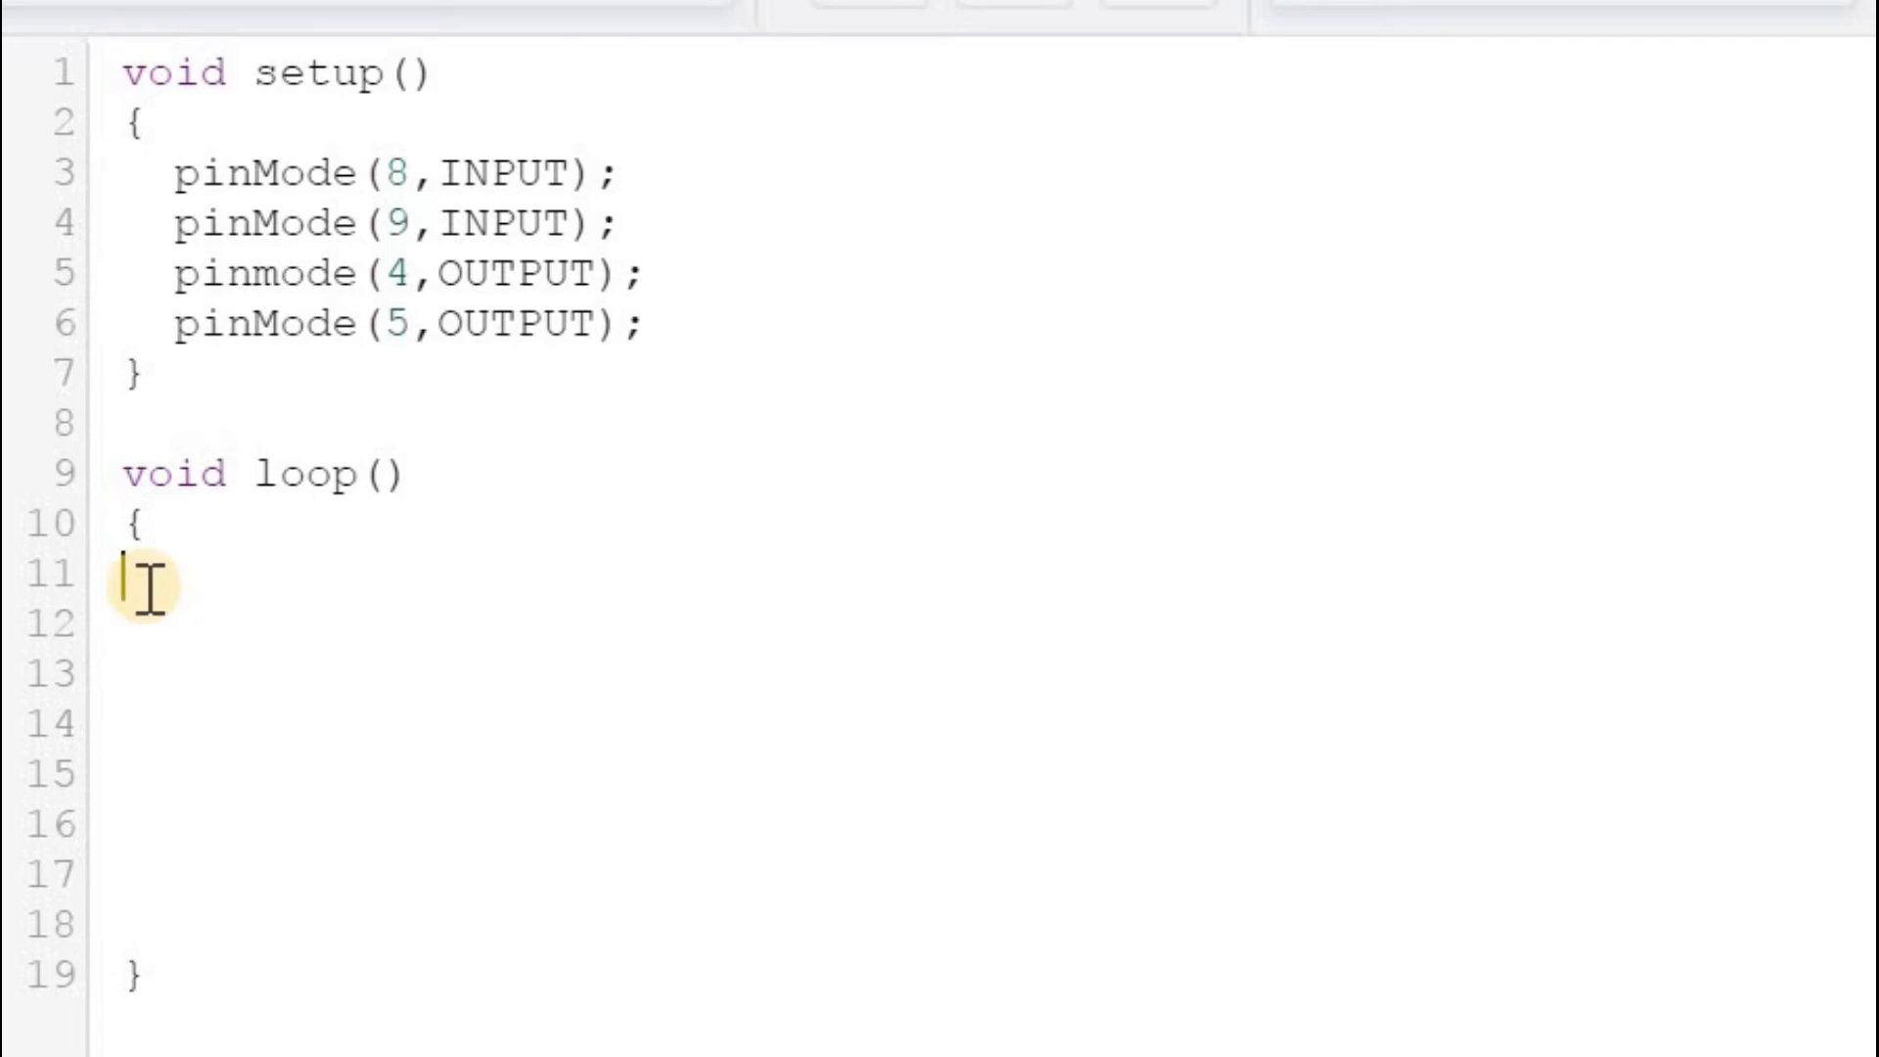
Step: Write the condition if(digitalRead(8)==HIGH) on line 11, the first line of the loop() body
{"action": "type", "text": "if("}
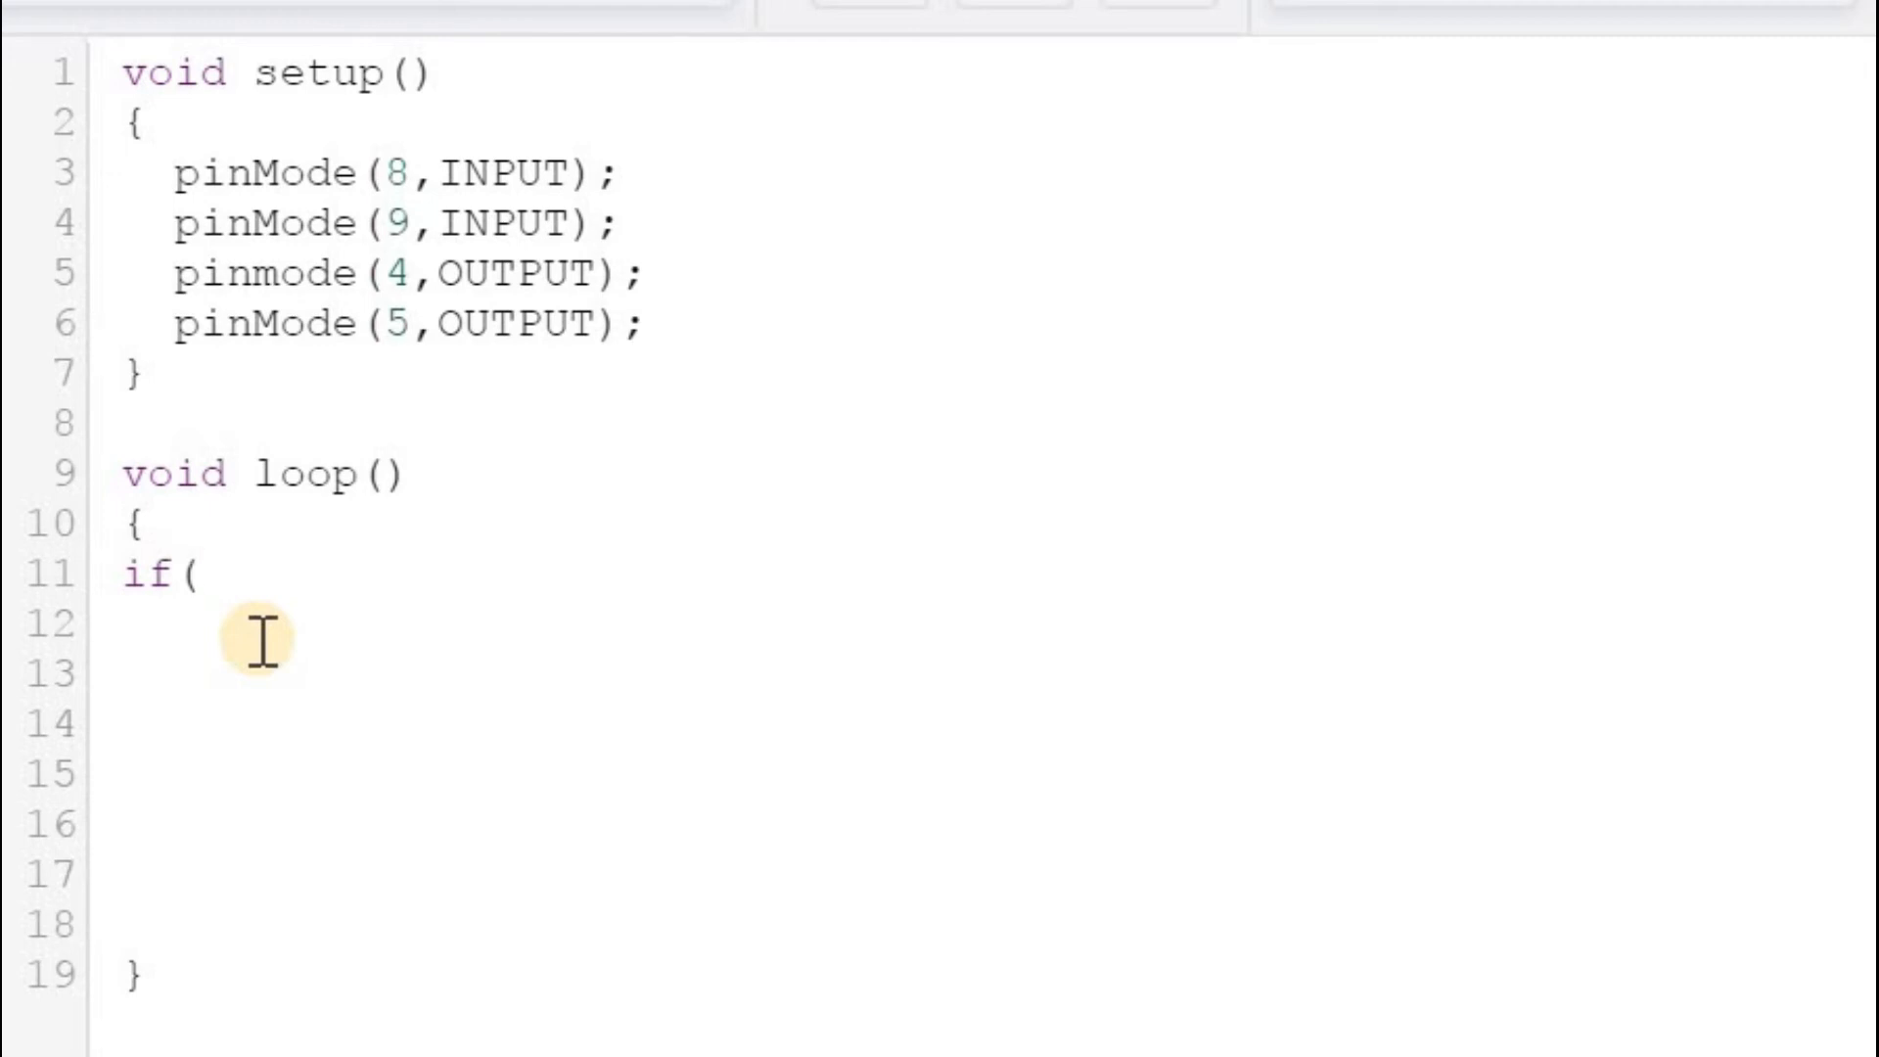
{"action": "type", "text": "digital"}
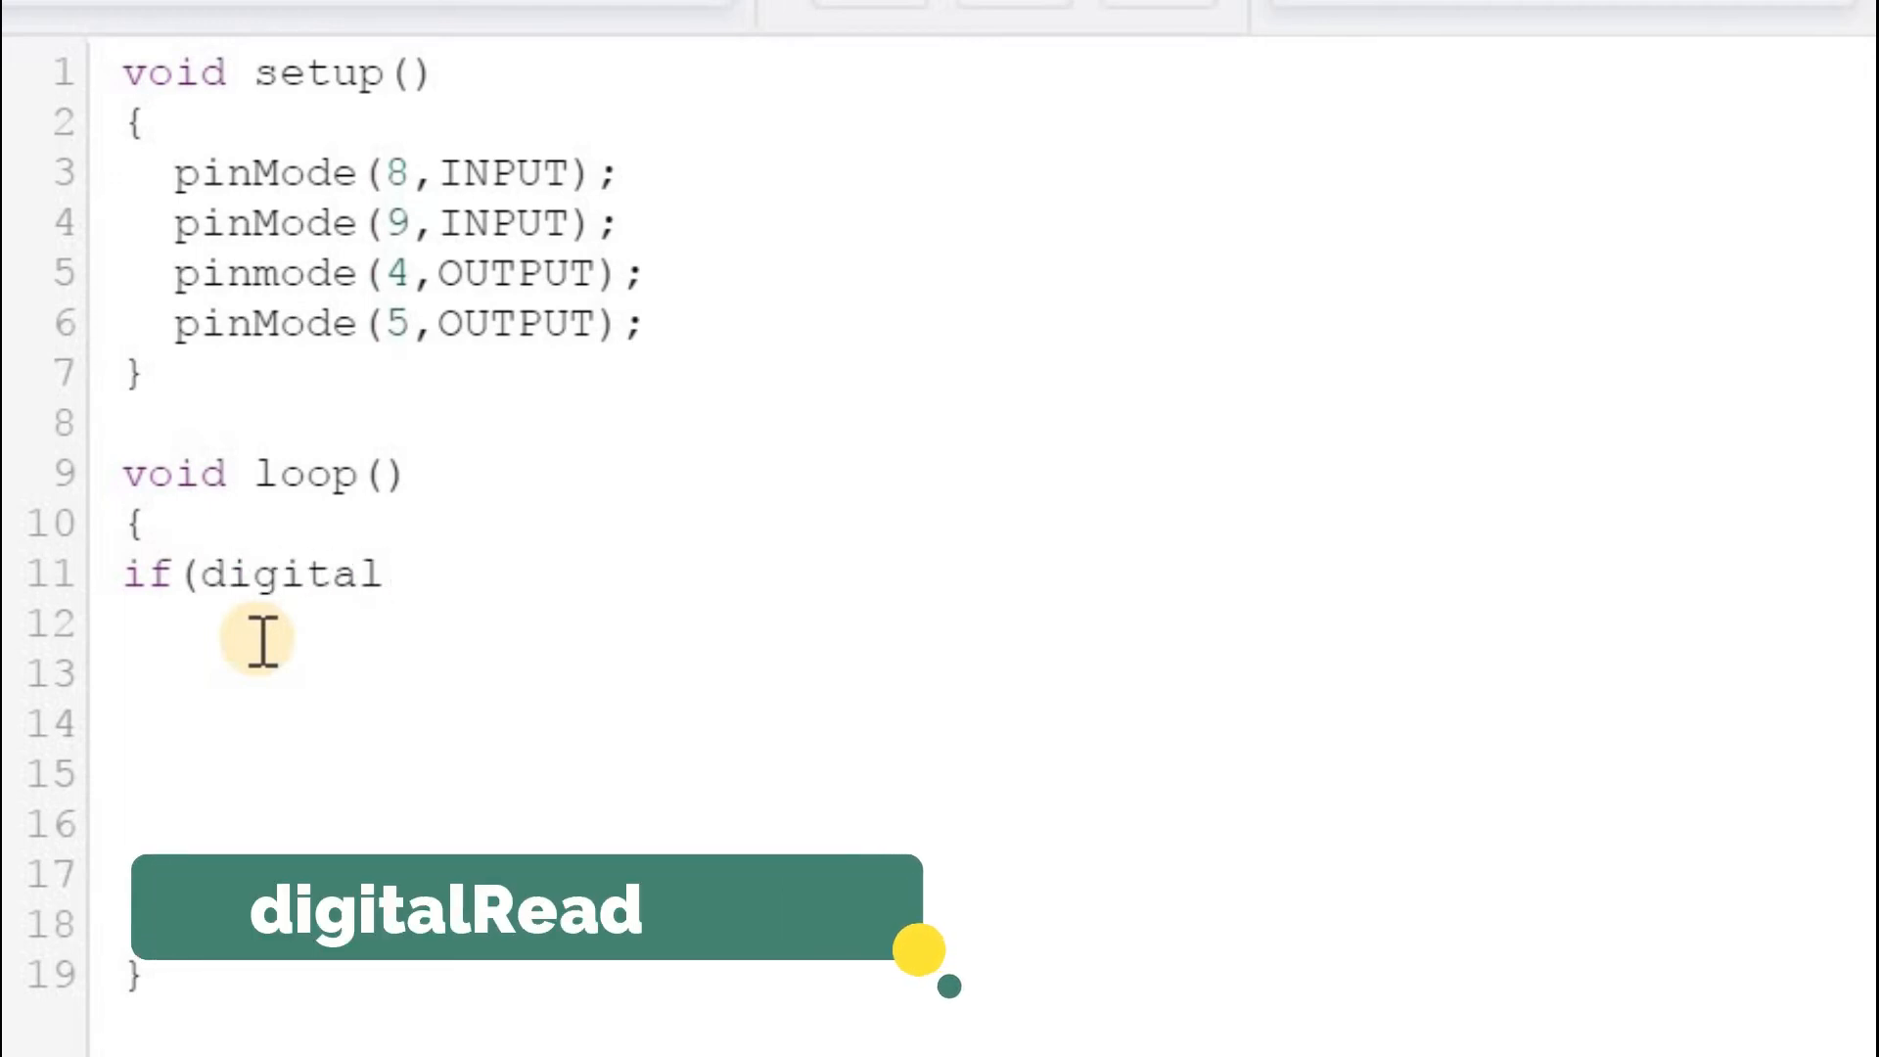
{"action": "type", "text": "Read"}
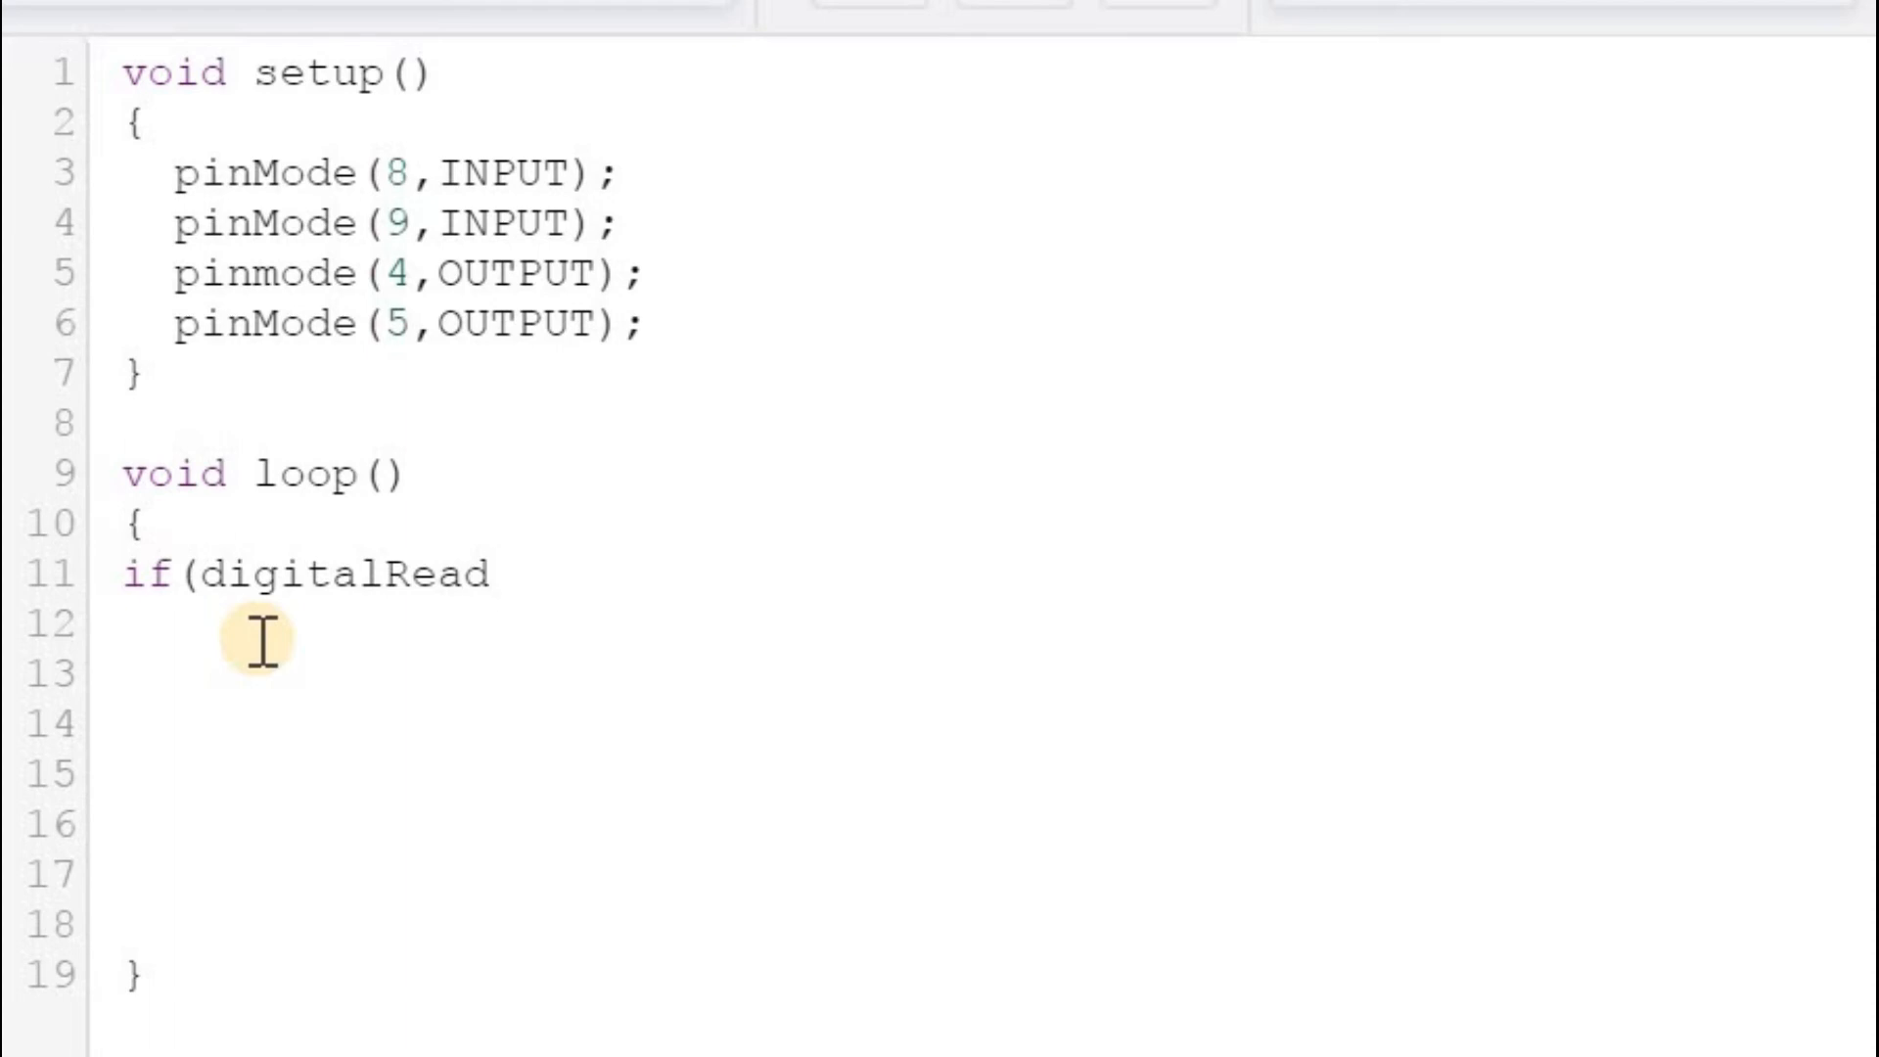
{"action": "type", "text": "(8)==HIGH"}
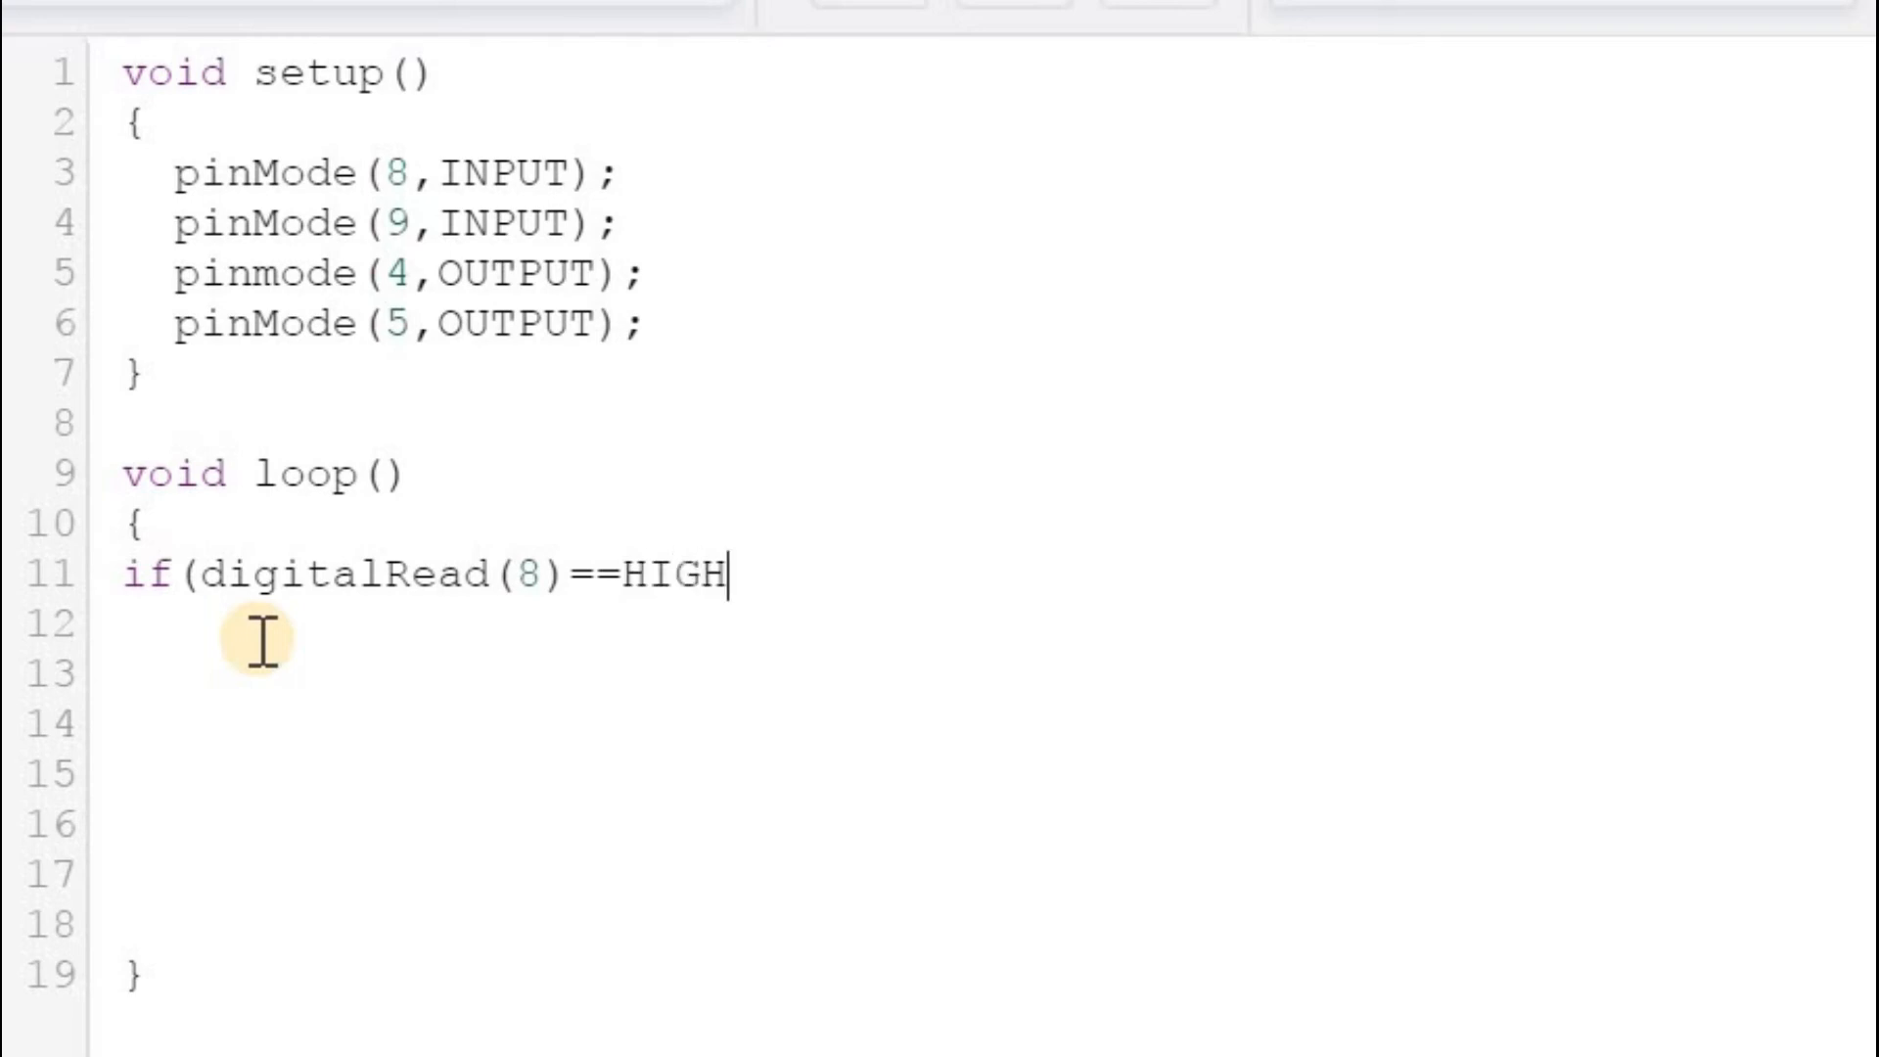
{"action": "type", "text": ")"}
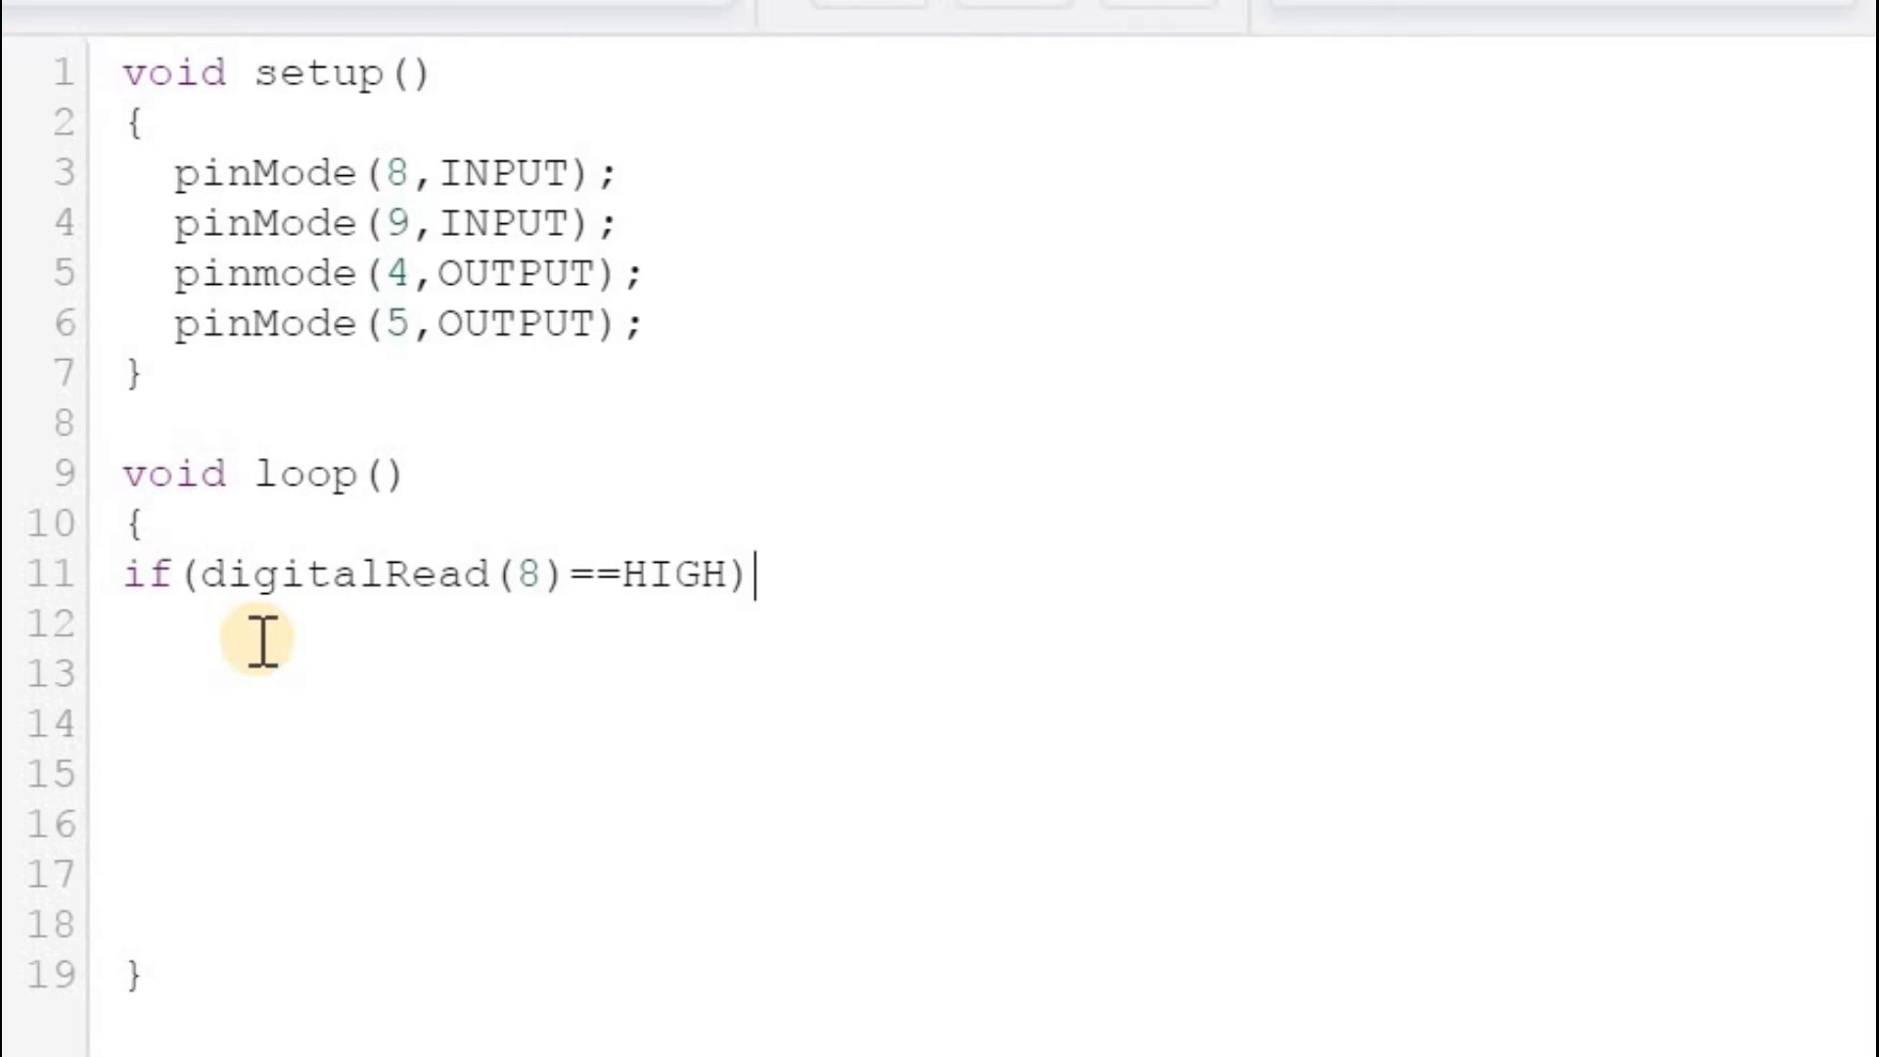
Step: Open the if block with a brace on line 12 and add digitalWrite(4,HIGH); on its own line below
{"action": "left_click", "coordinate": [202, 642]}
{"action": "type", "text": "{digital"}
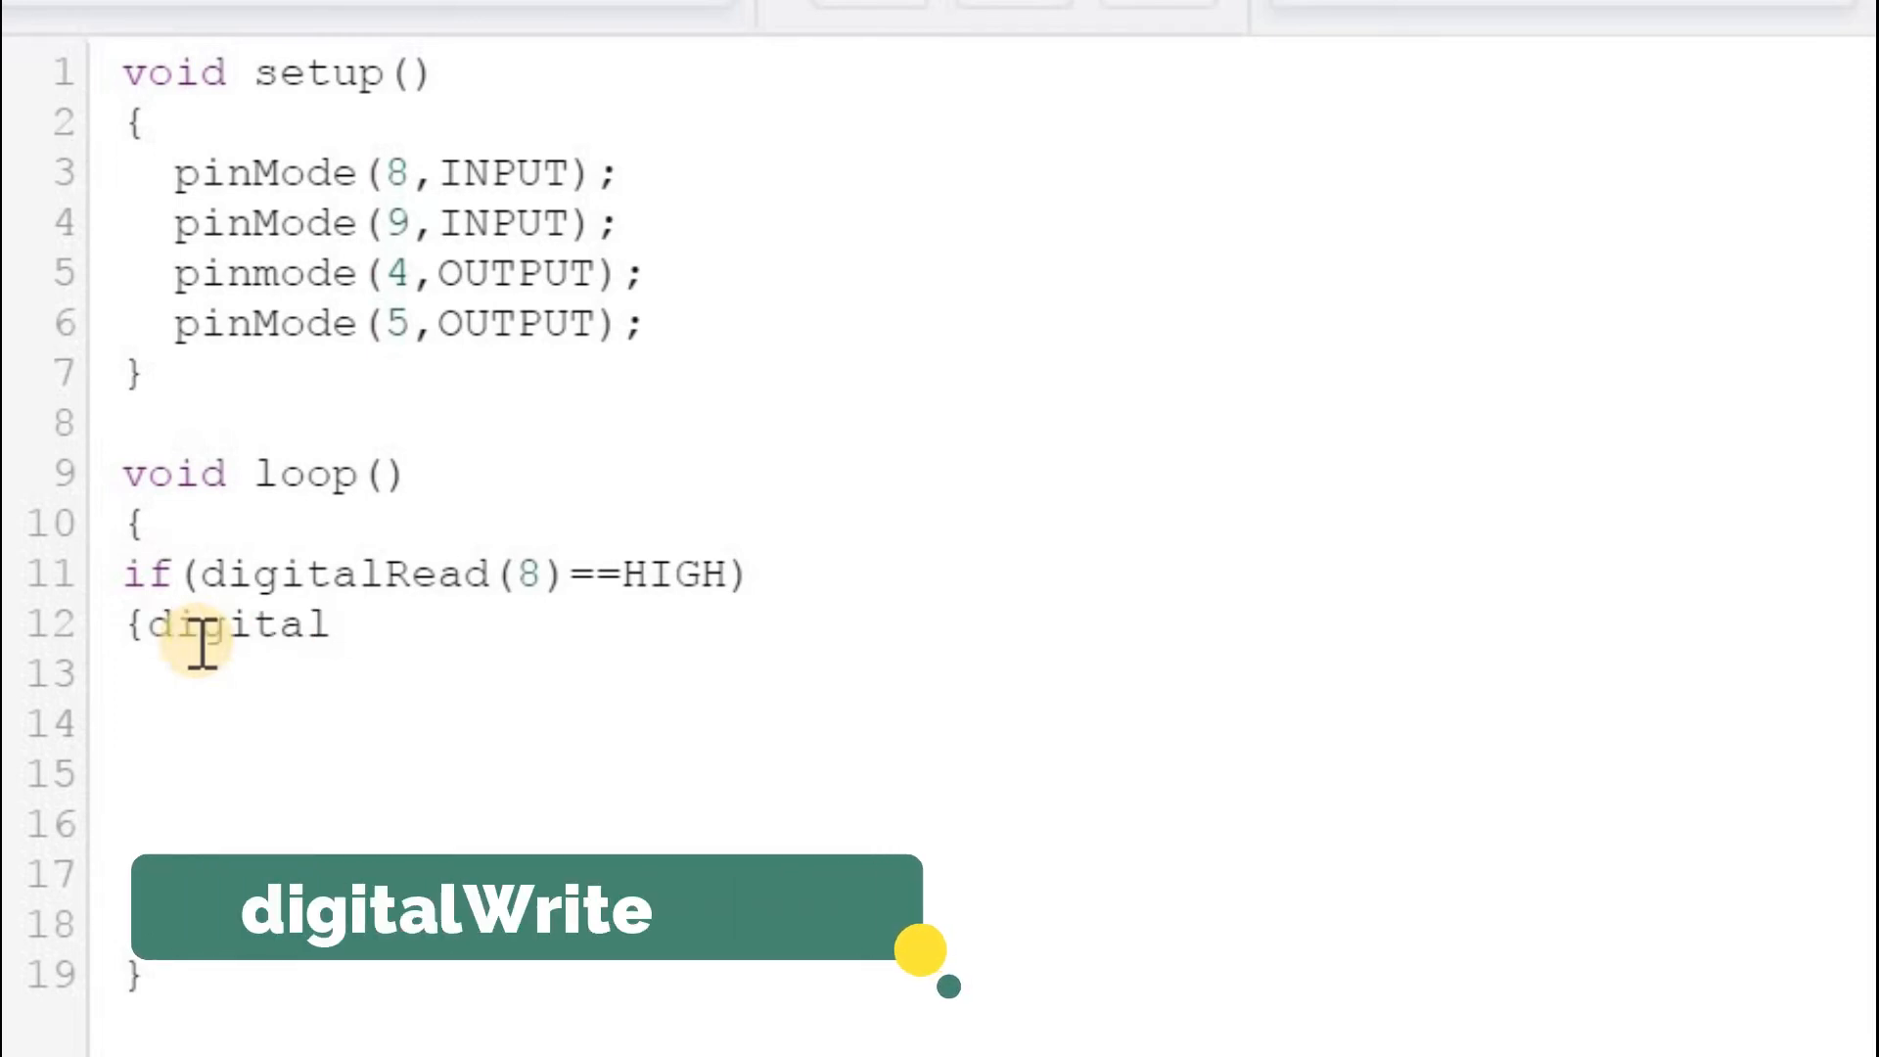
{"action": "type", "text": "Write"}
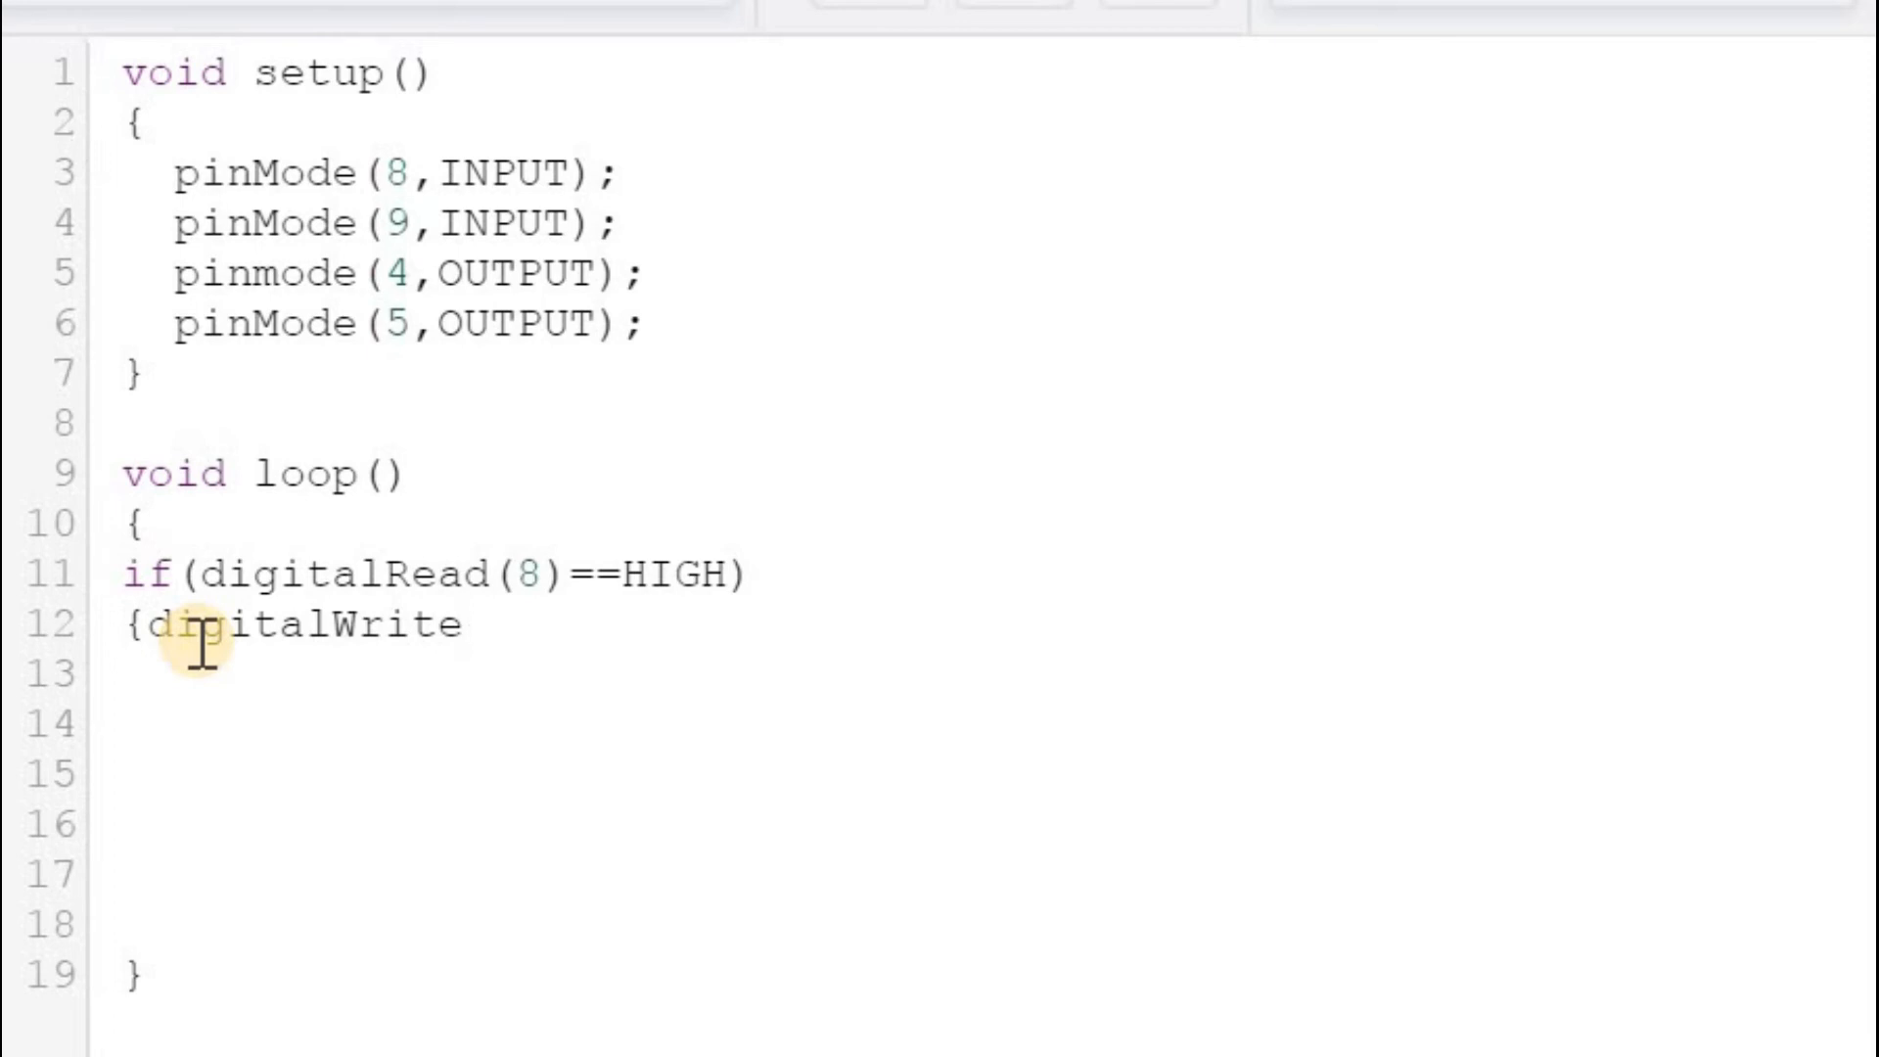
{"action": "type", "text": "(4,HI"}
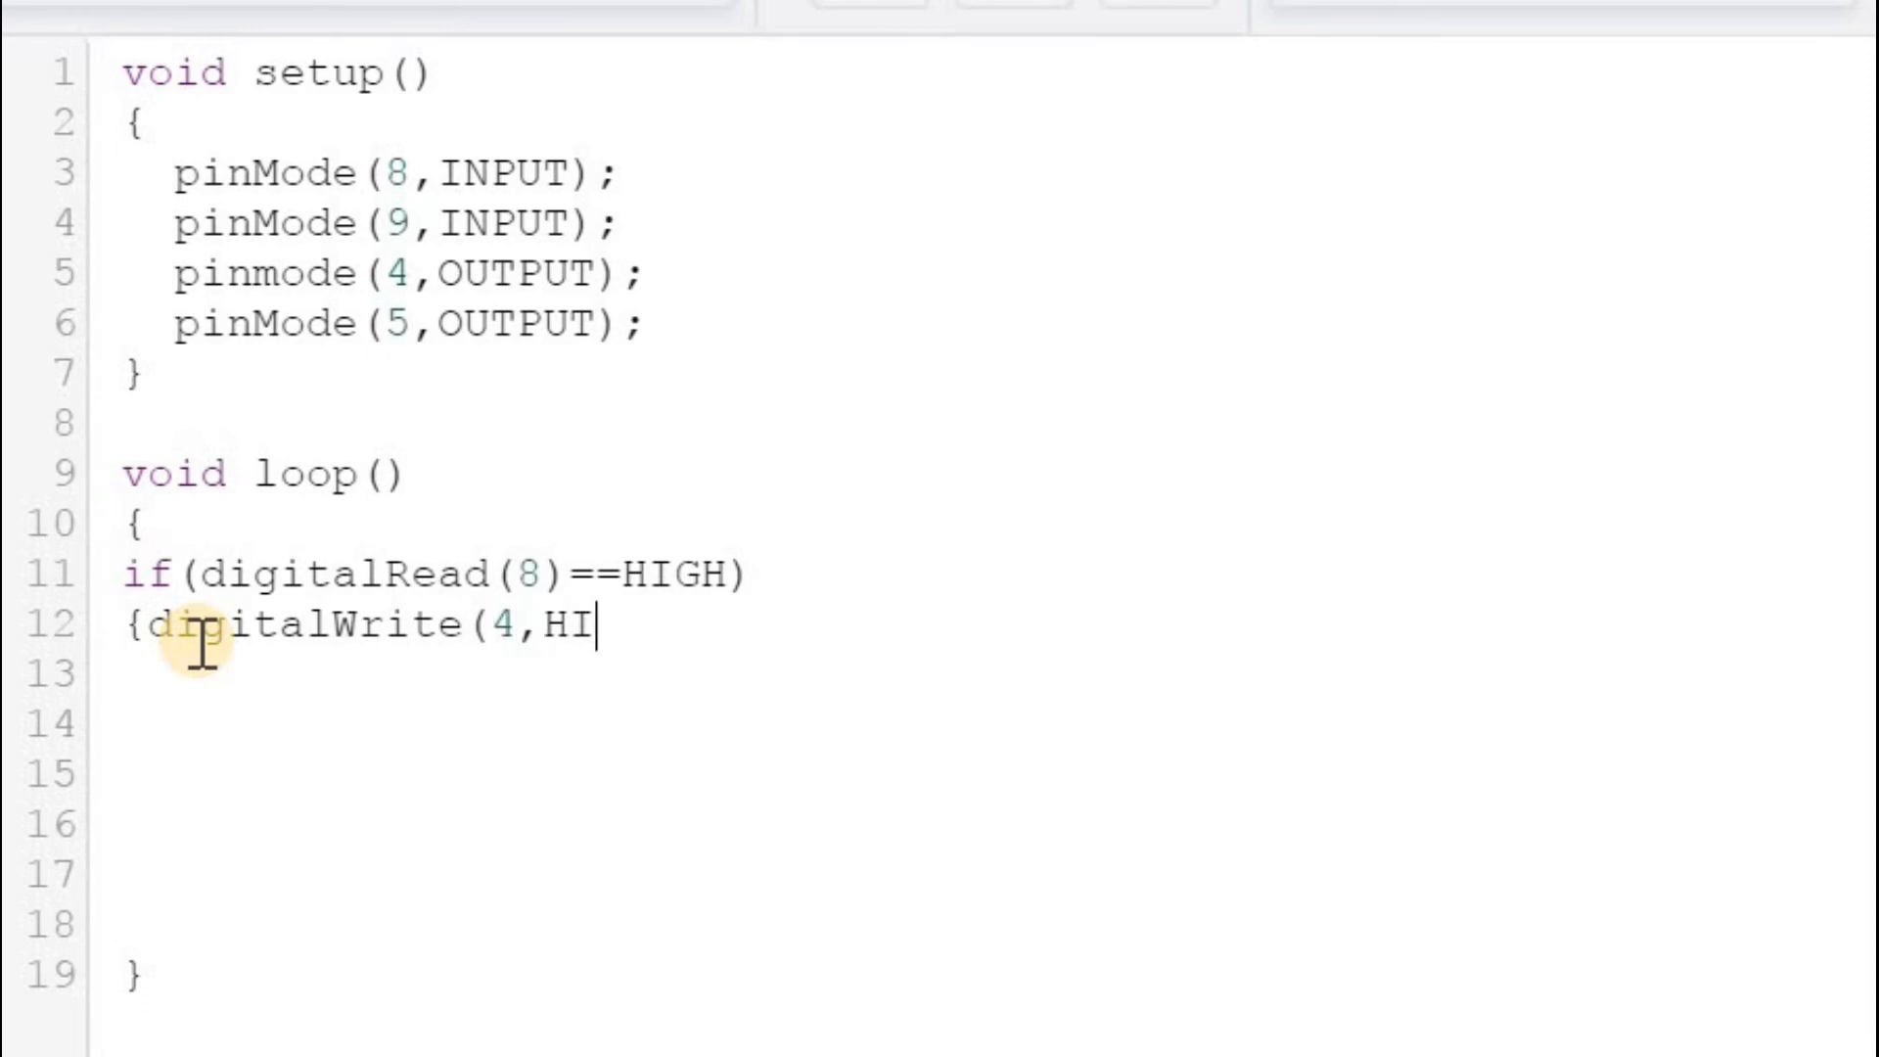
{"action": "type", "text": "GH);"}
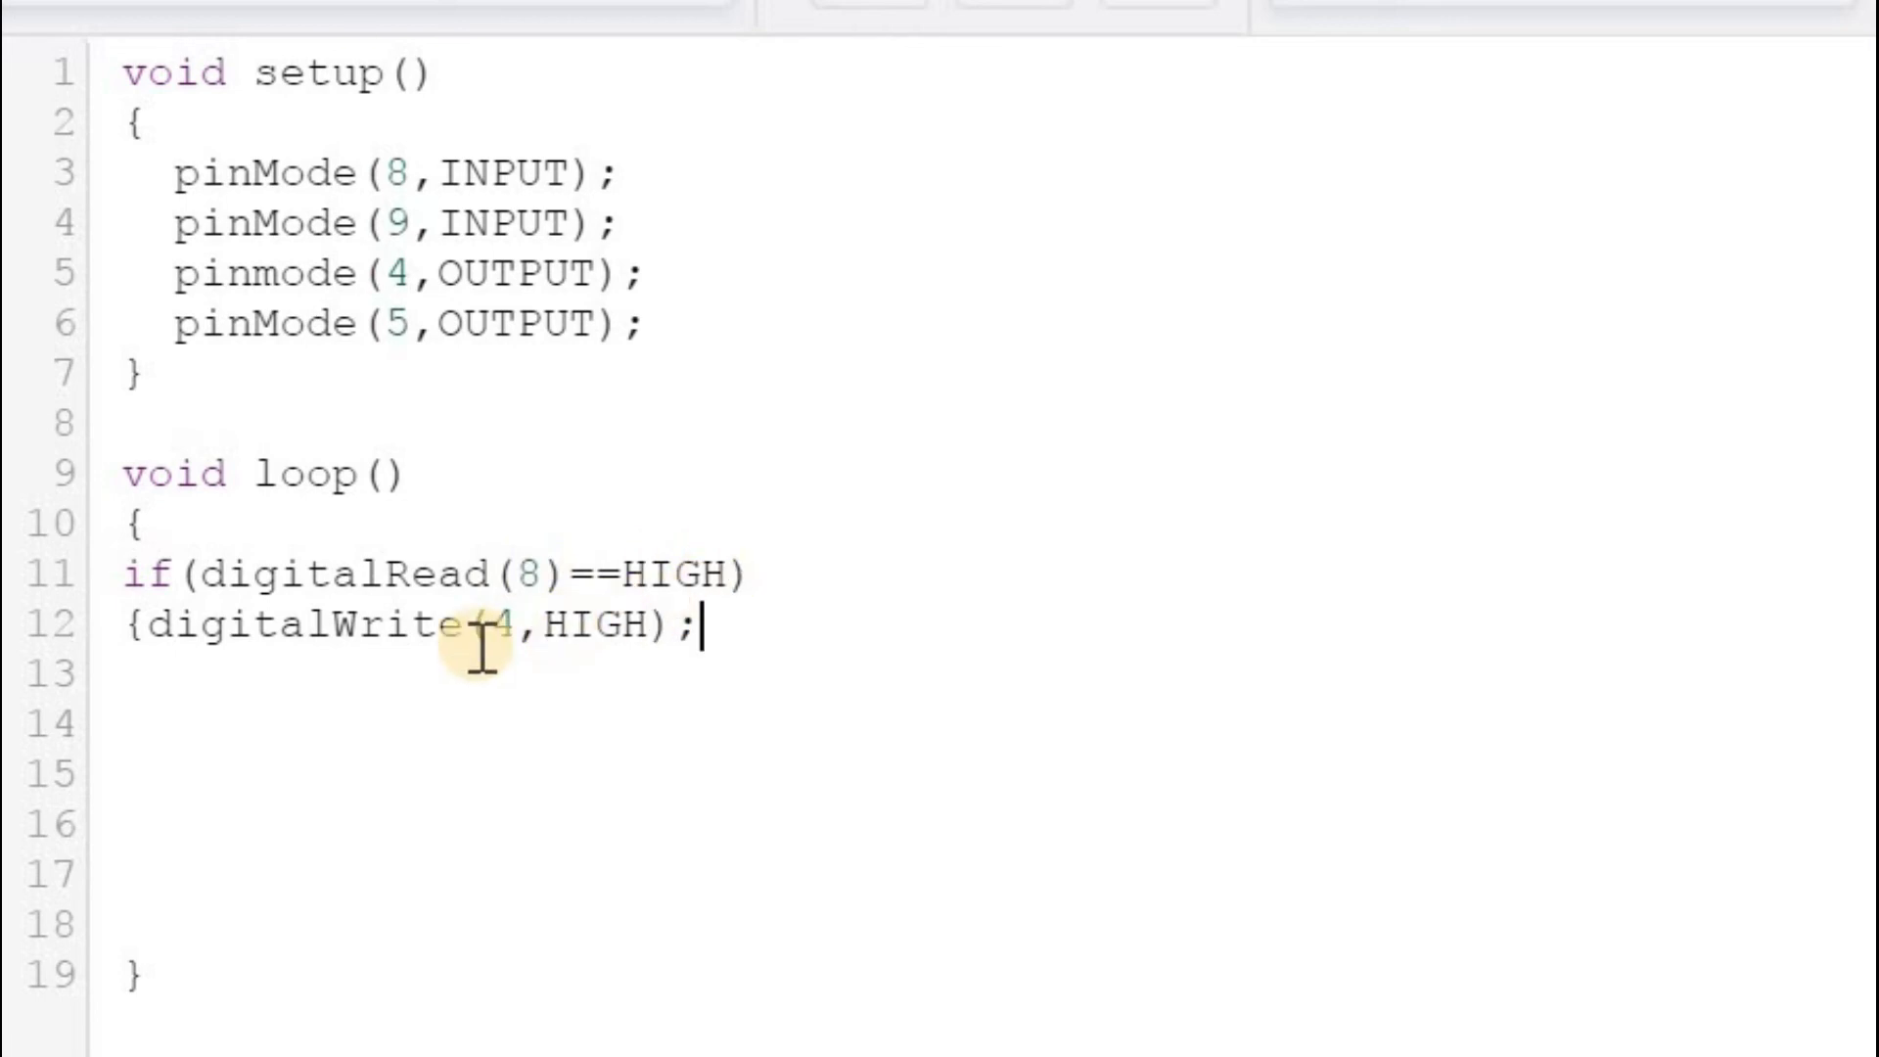
{"action": "left_click", "coordinate": [155, 628]}
{"action": "key", "text": "Return"}
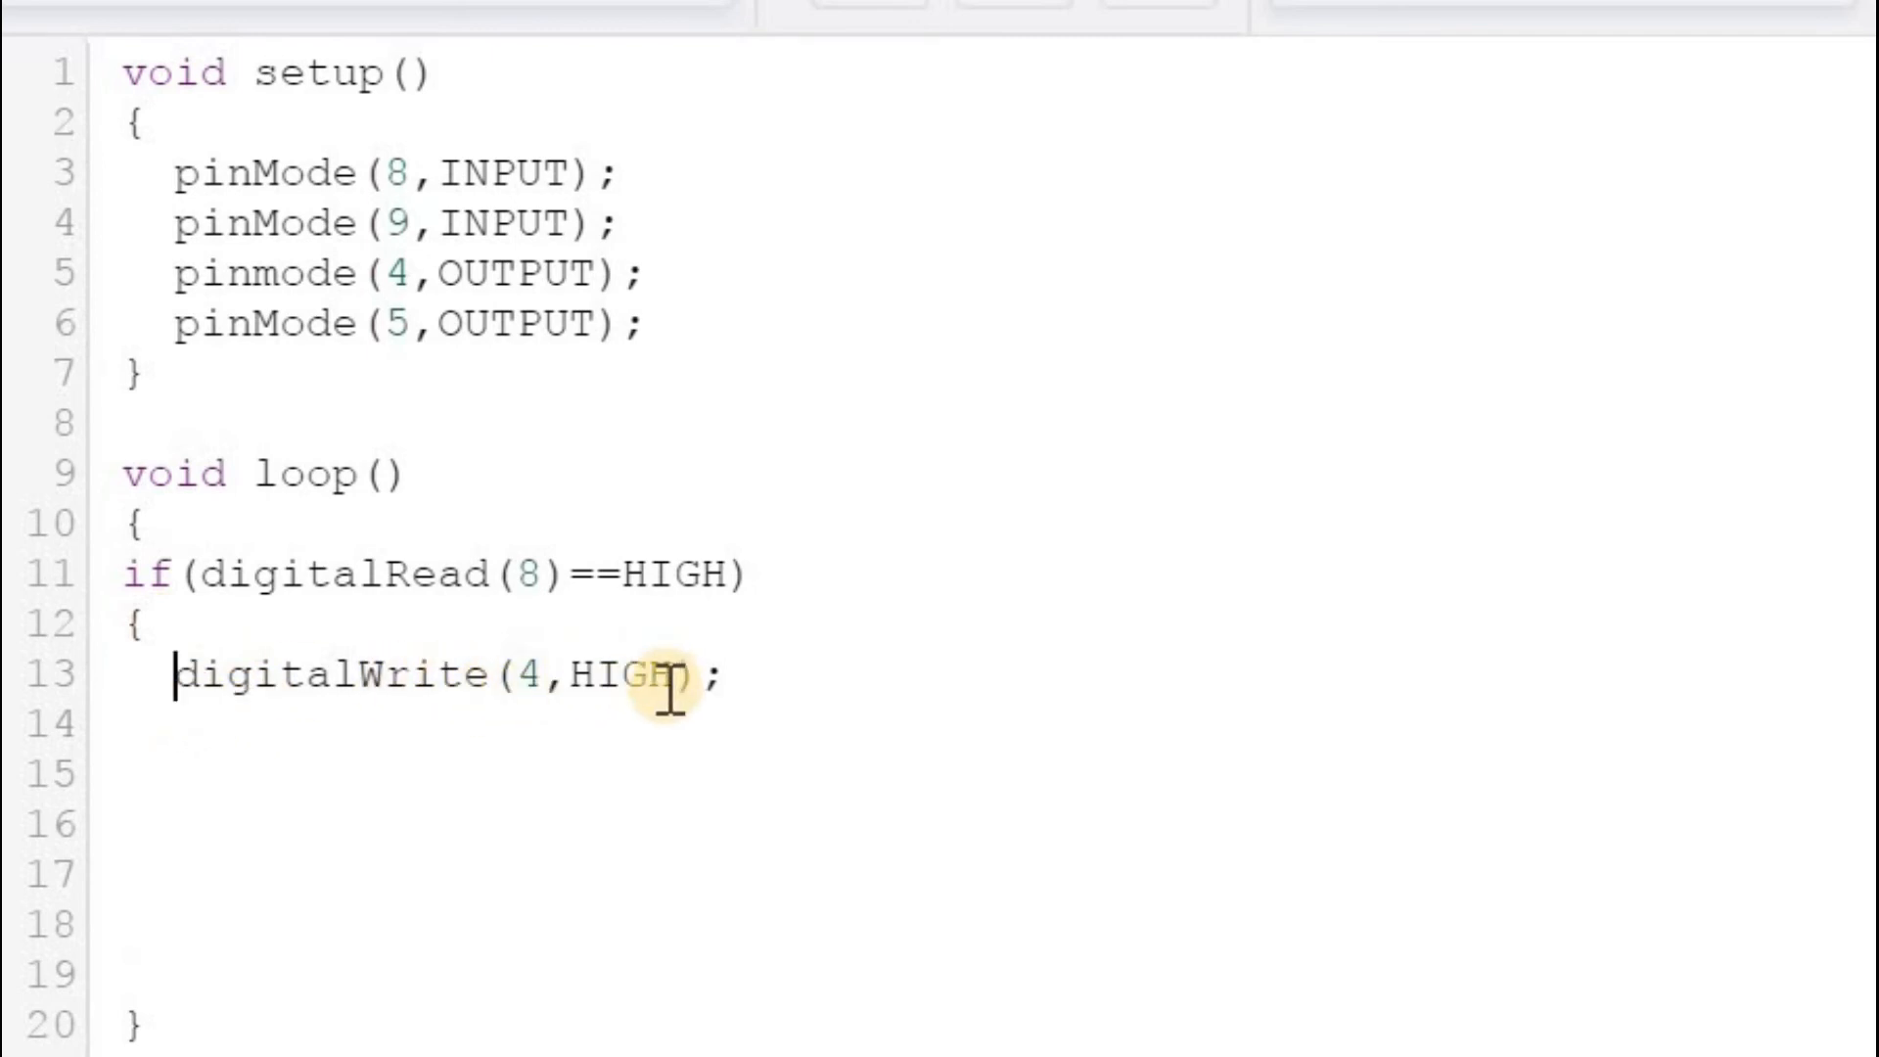
Step: Add digitalWrite(5,LOW); on line 14, below the pin 4 write
{"action": "left_click", "coordinate": [729, 673]}
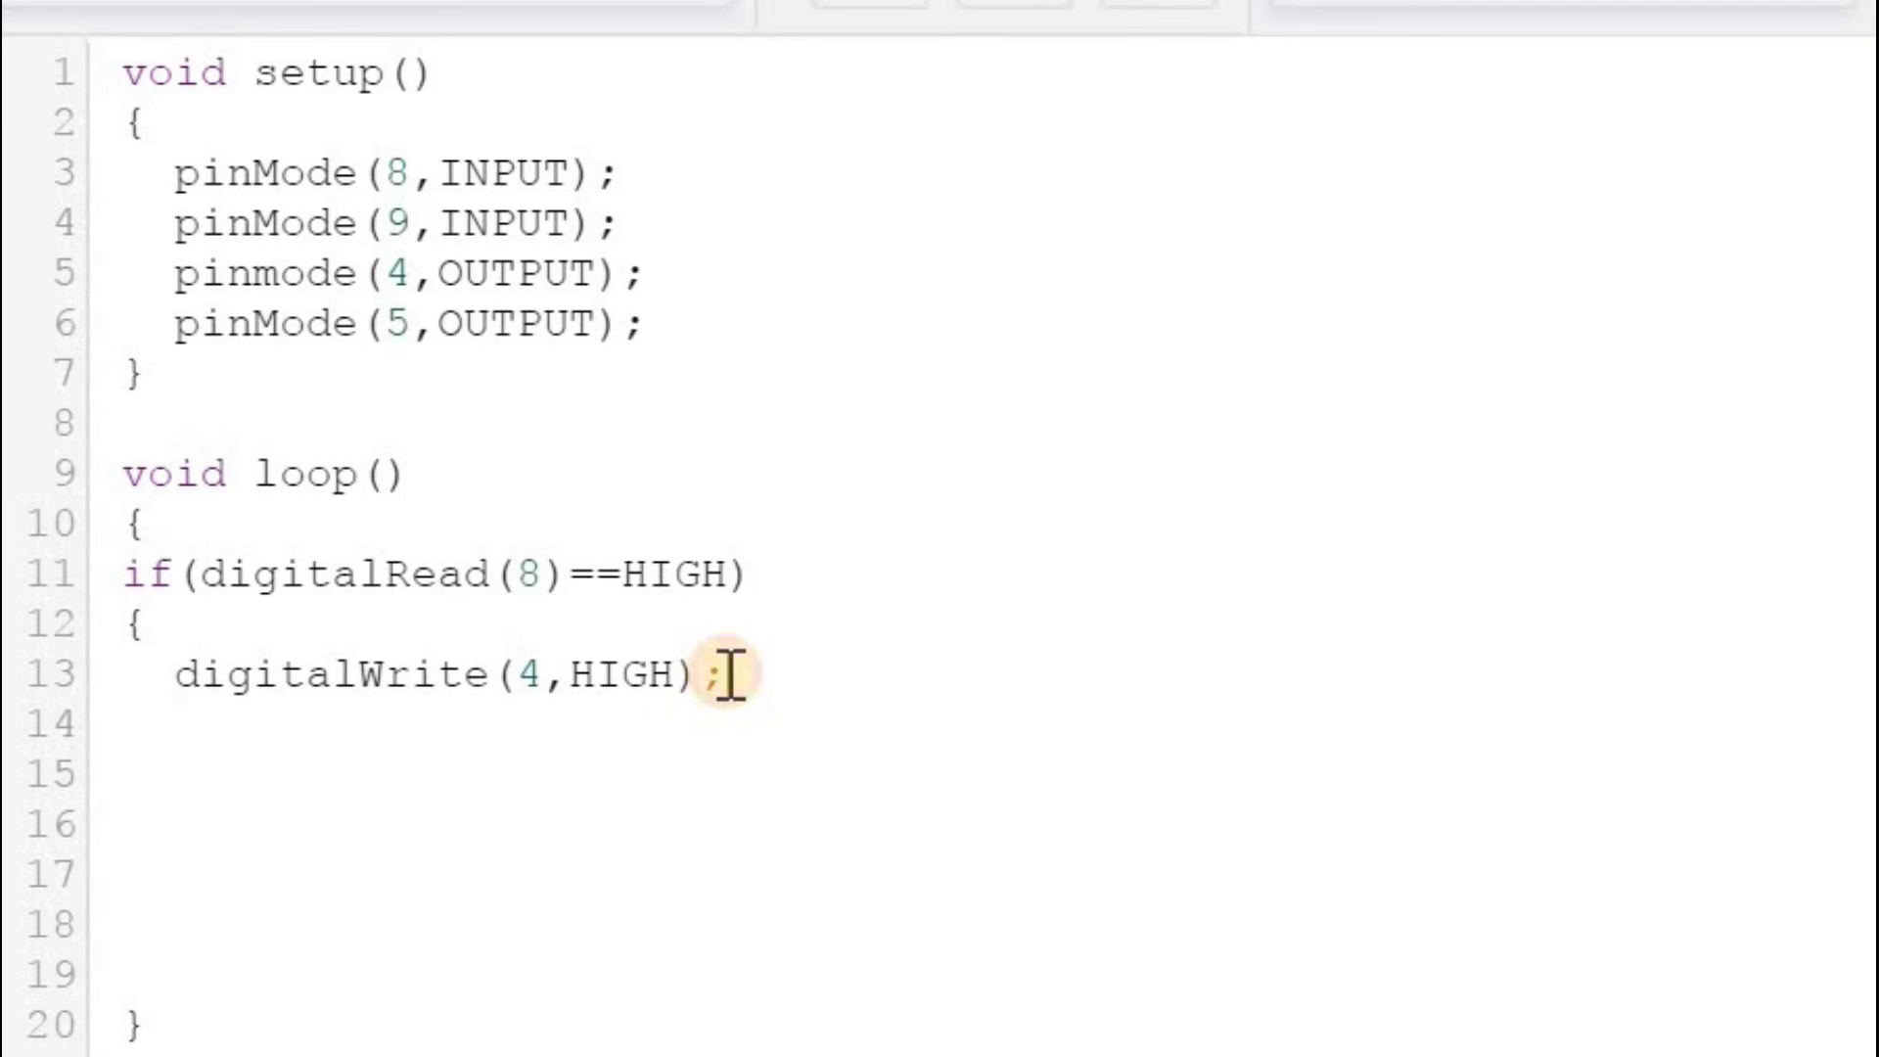
{"action": "key", "text": "Return"}
{"action": "type", "text": "digit"}
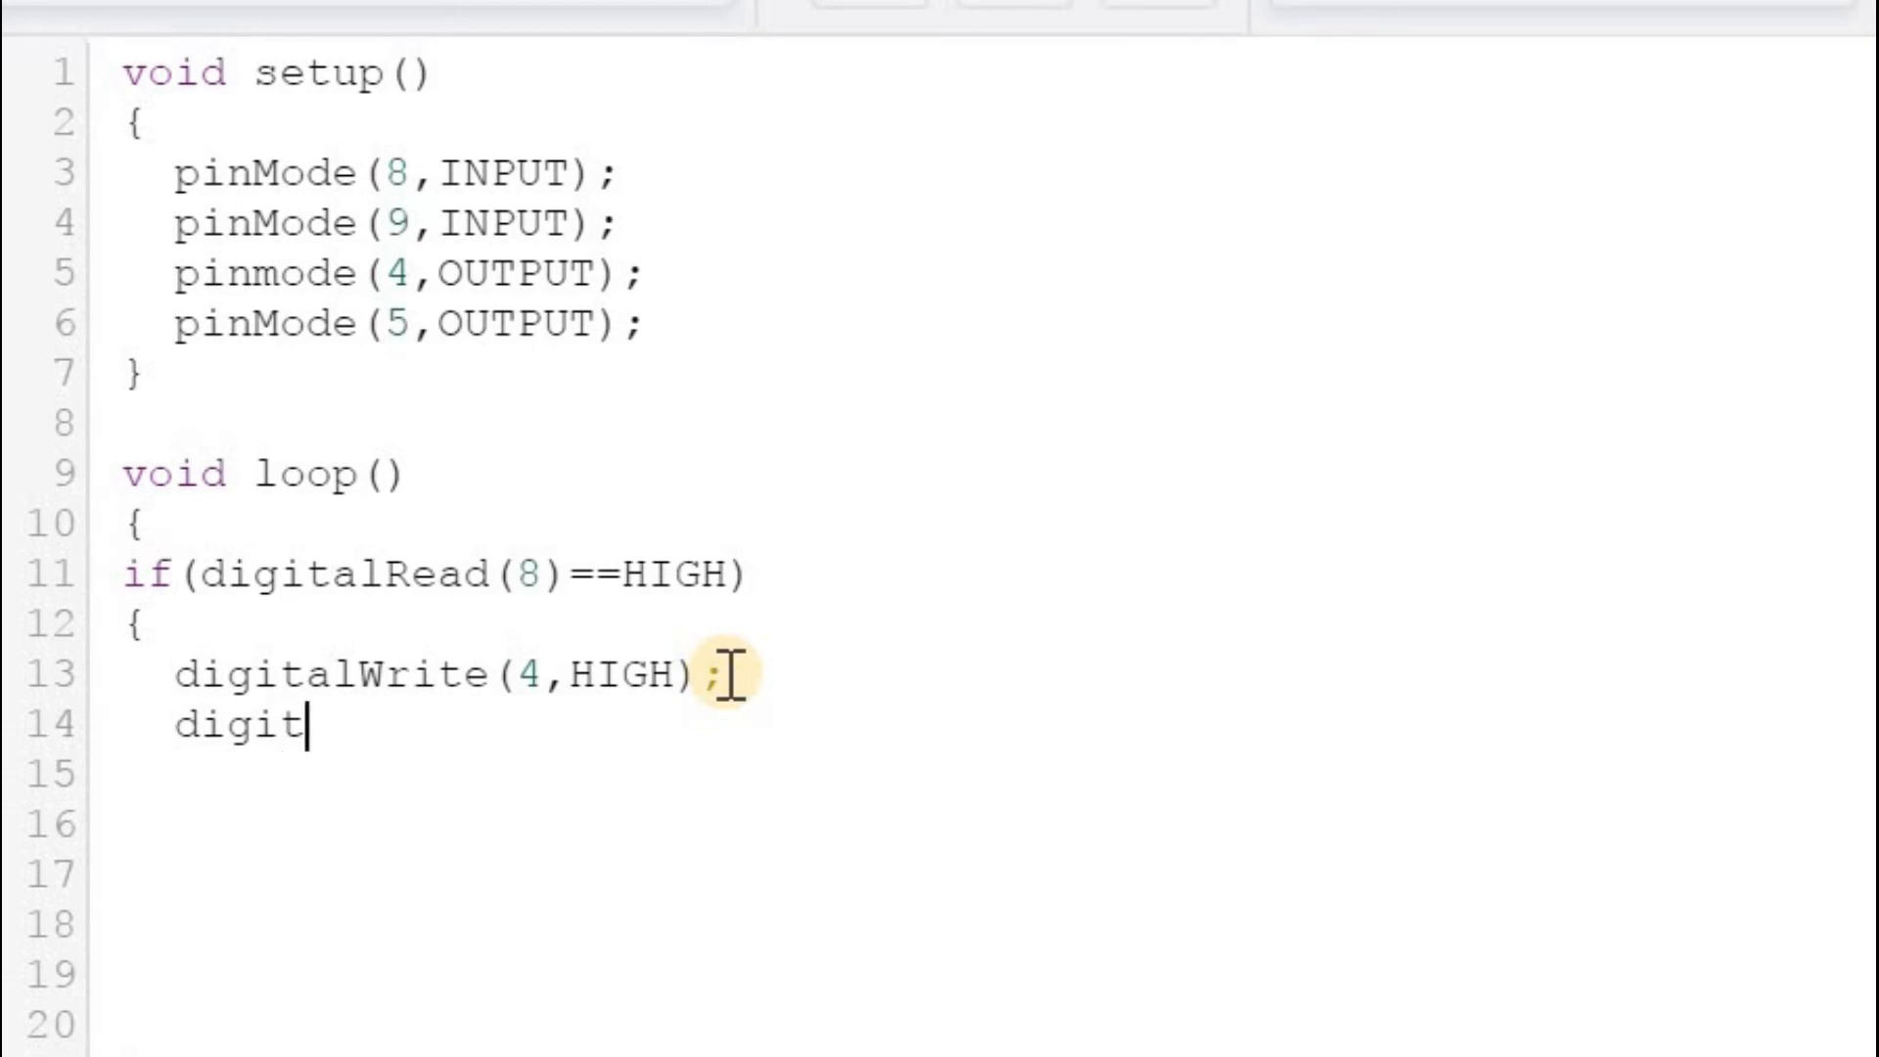
{"action": "type", "text": "alWri"}
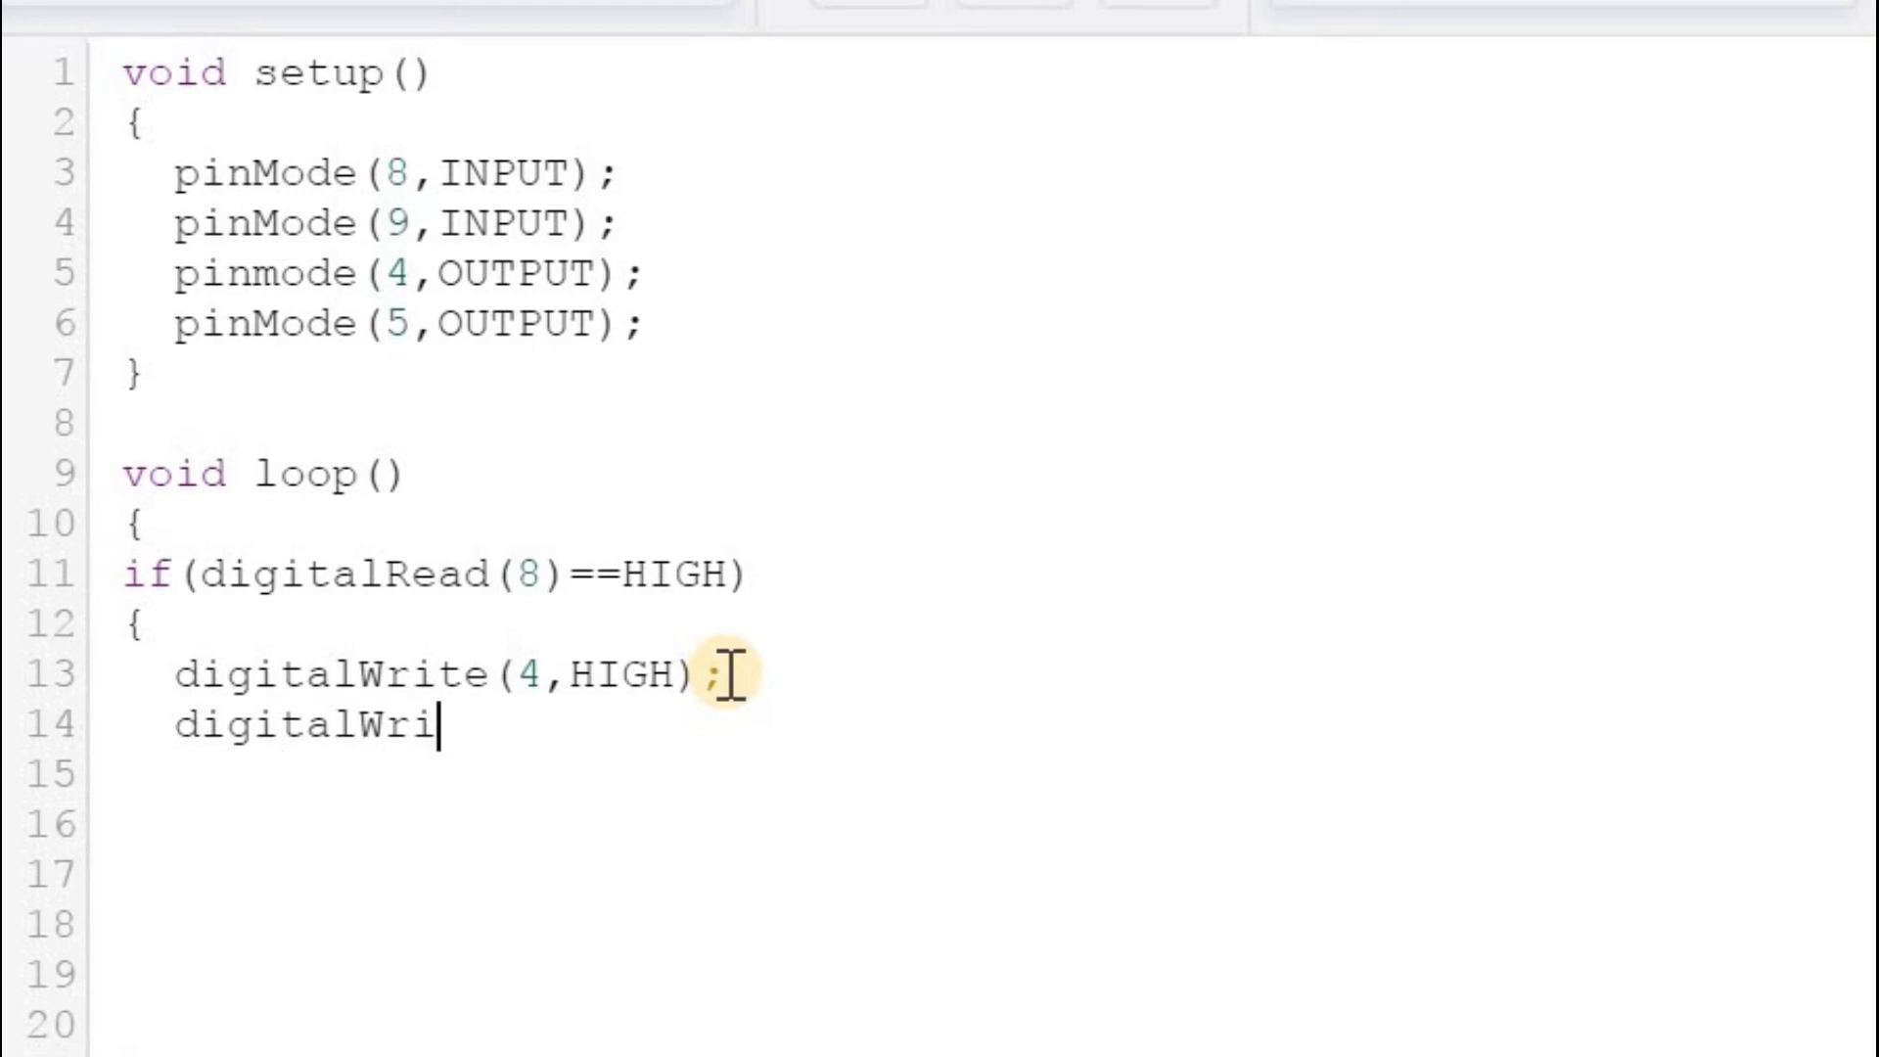
{"action": "type", "text": "te(5"}
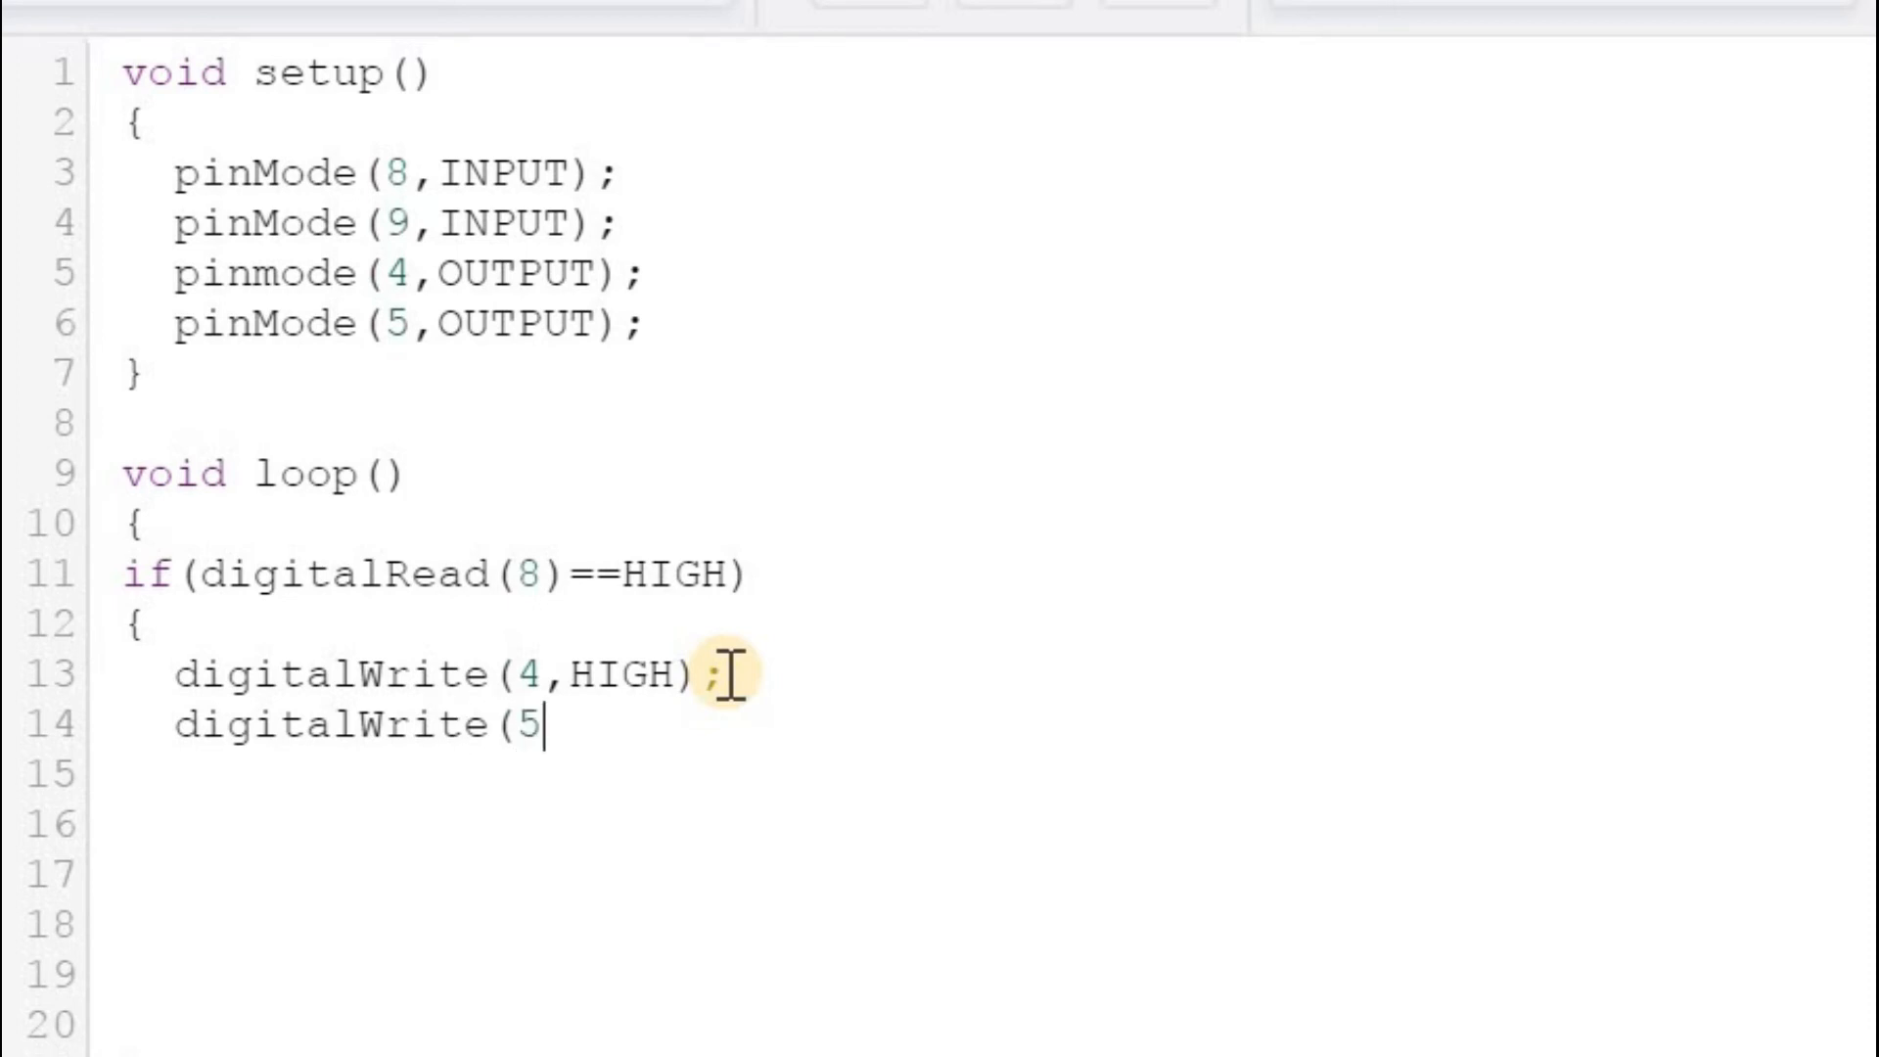
{"action": "type", "text": ",LOW"}
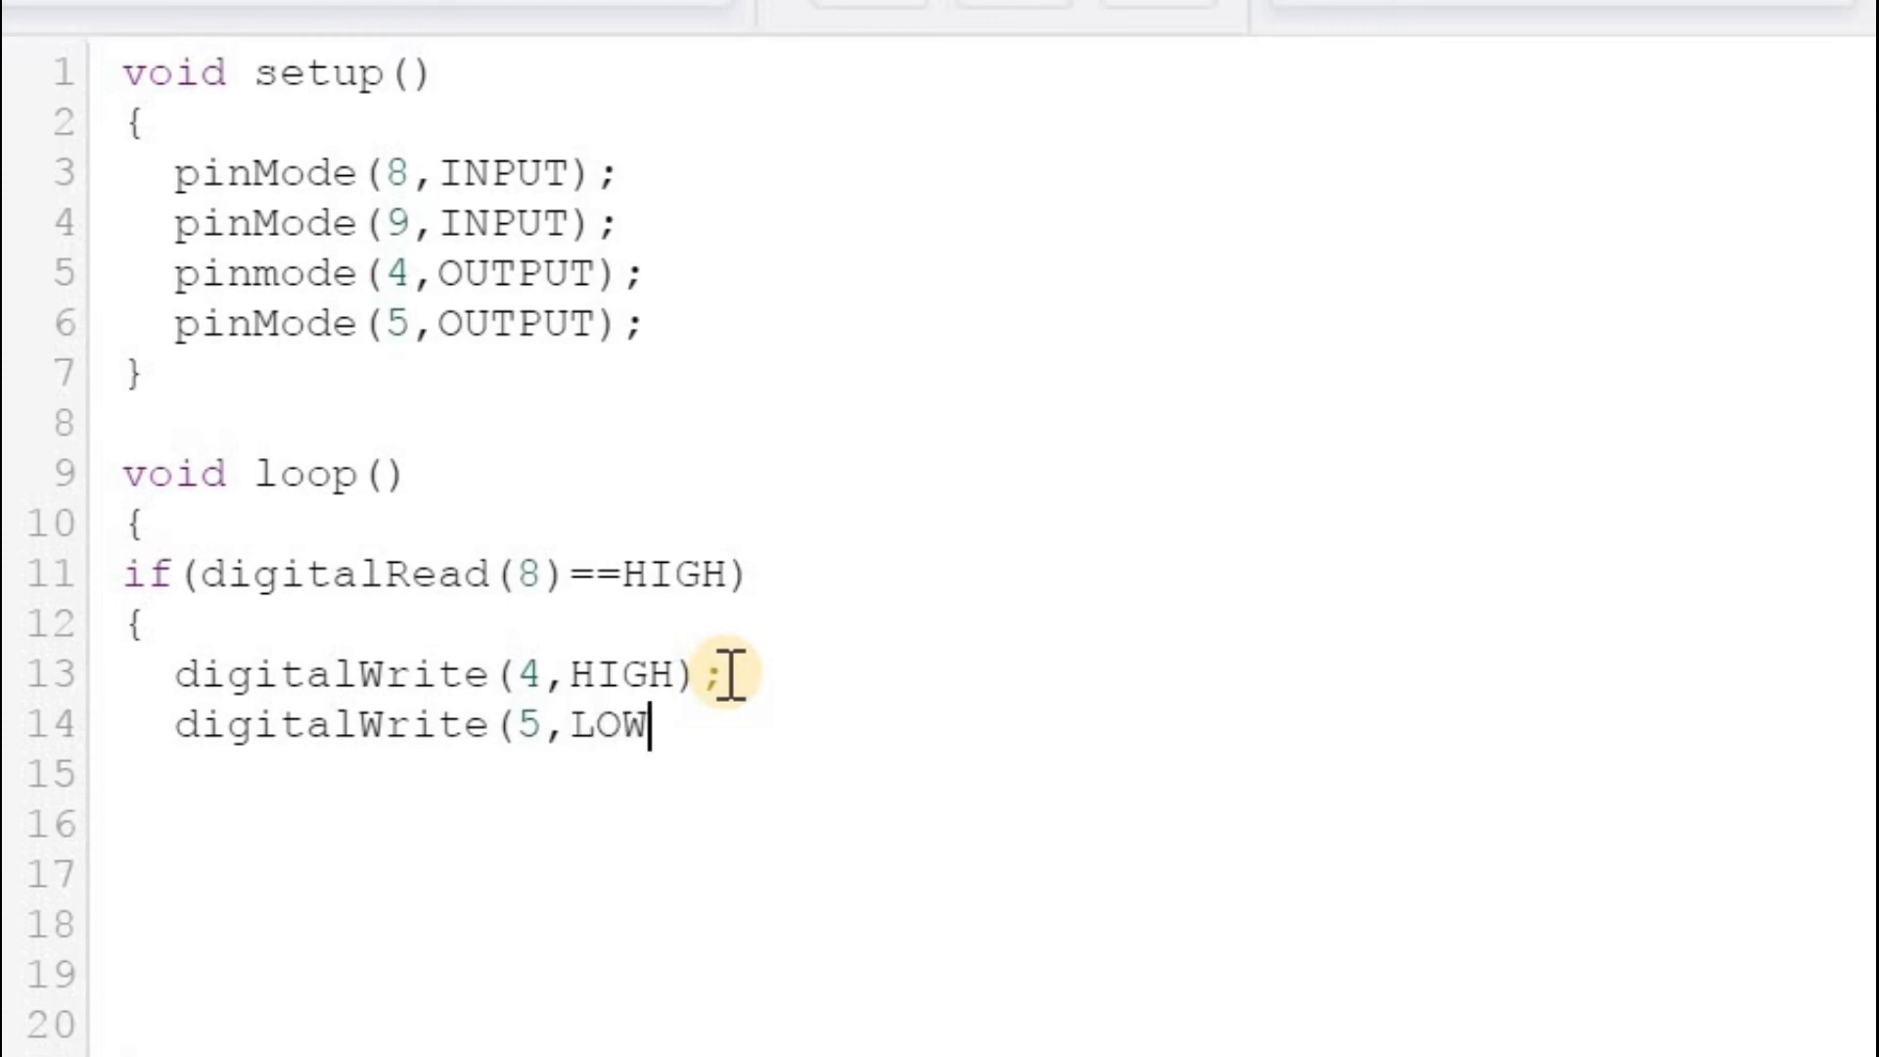
{"action": "type", "text": ");"}
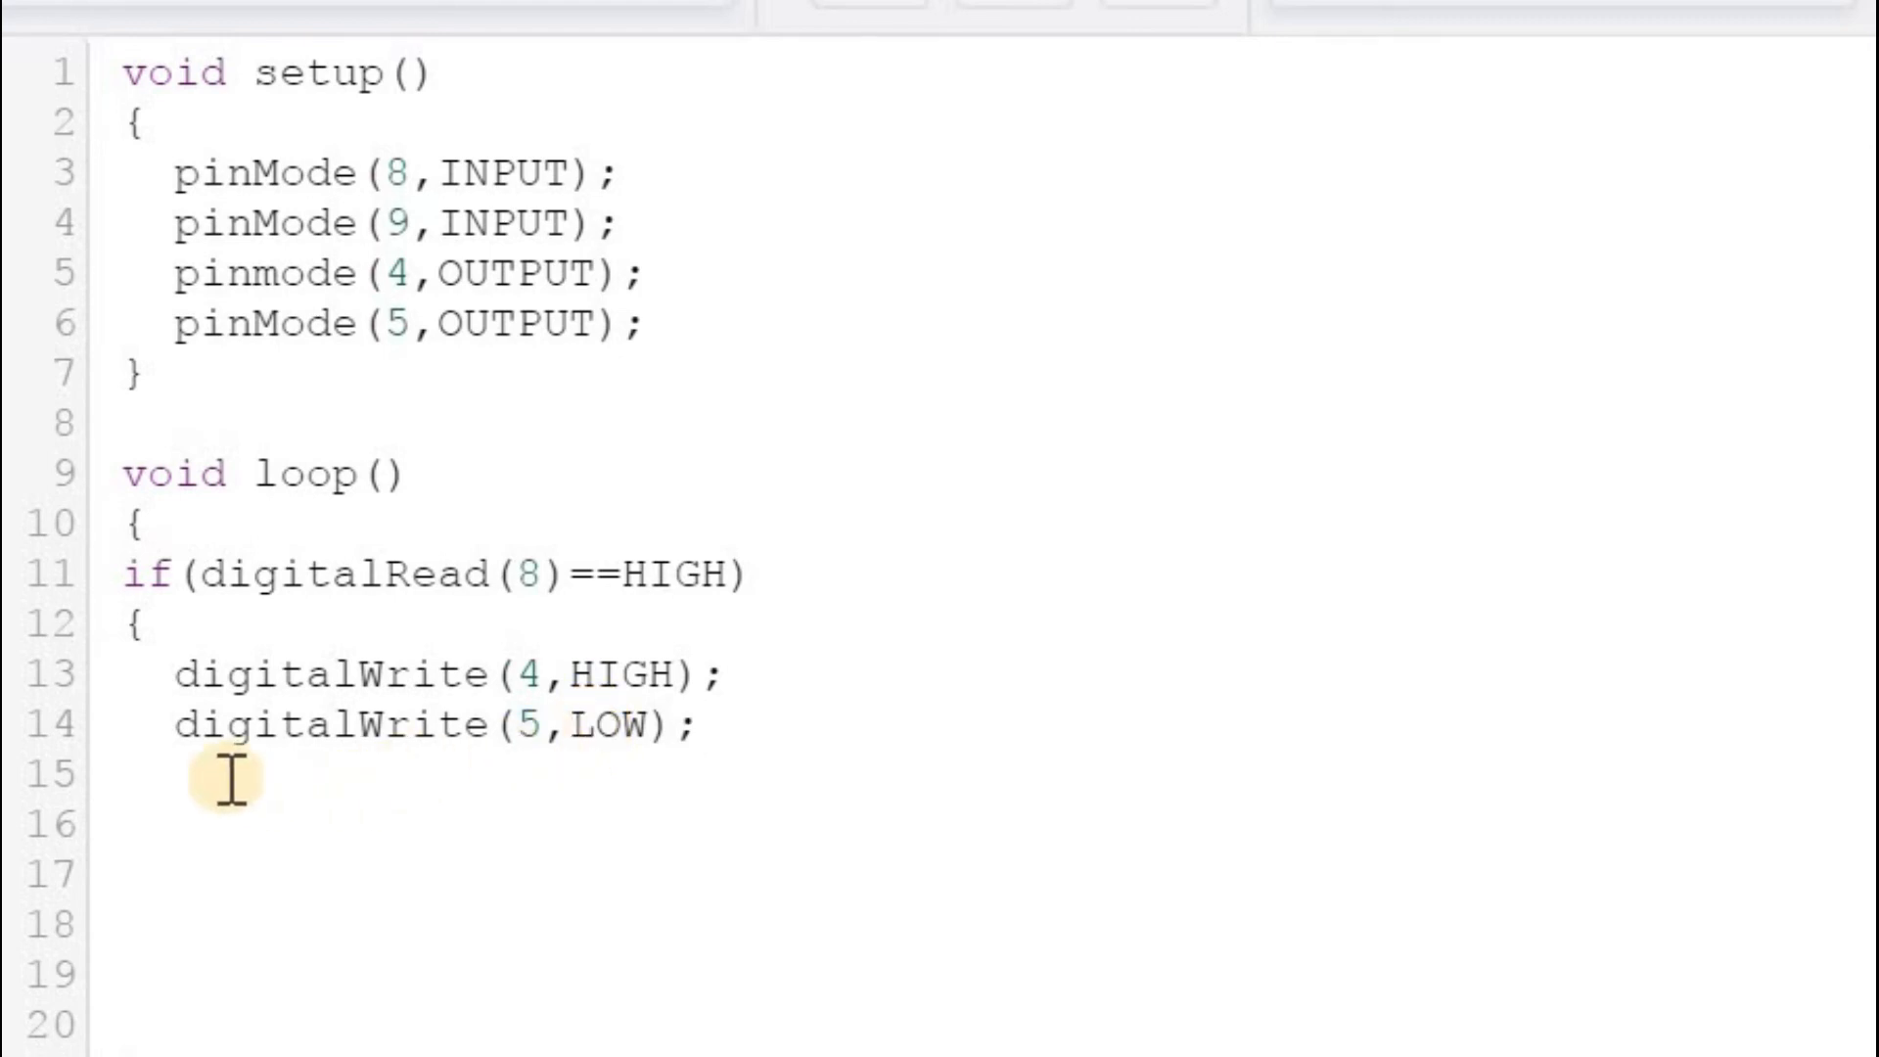
Step: Add delay(10); and a closing brace on line 15 to end the if block, and put an opening brace on line 16
{"action": "key", "text": "Return"}
{"action": "type", "text": "dela"}
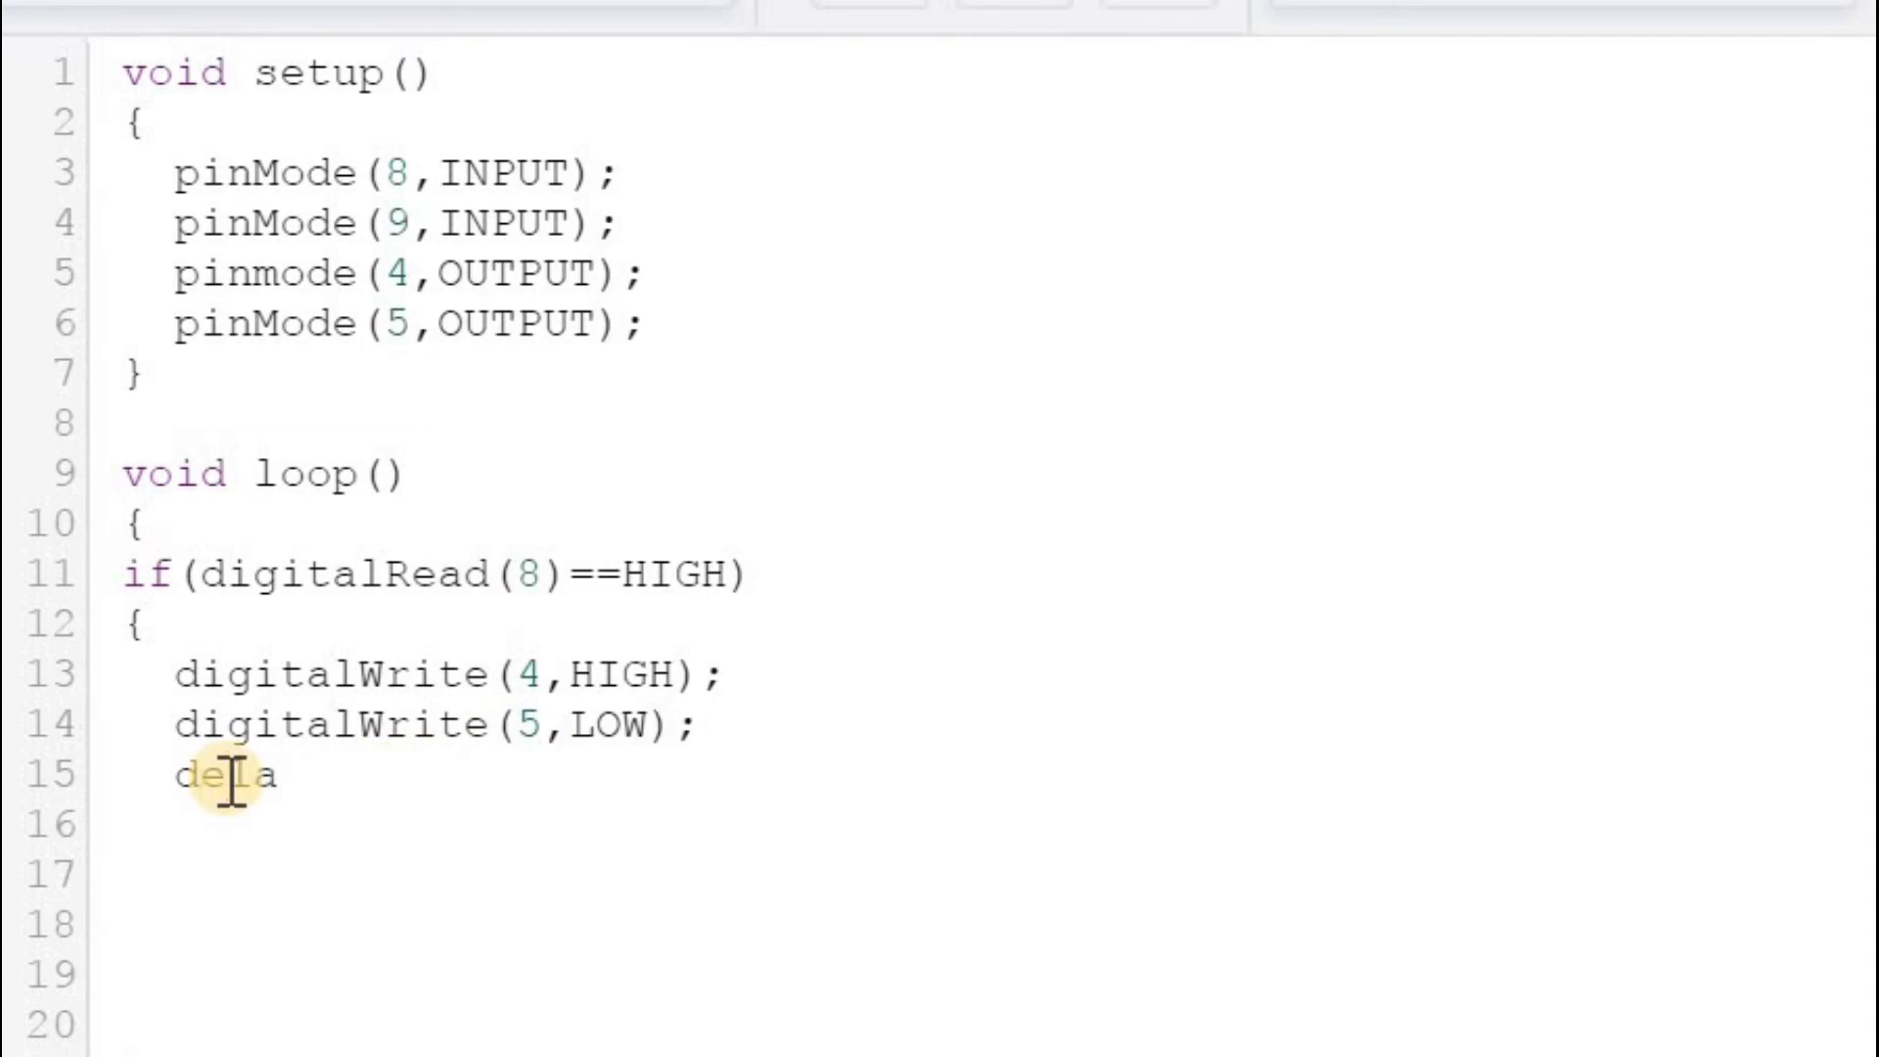
{"action": "type", "text": "y("}
{"action": "type", "text": "10"}
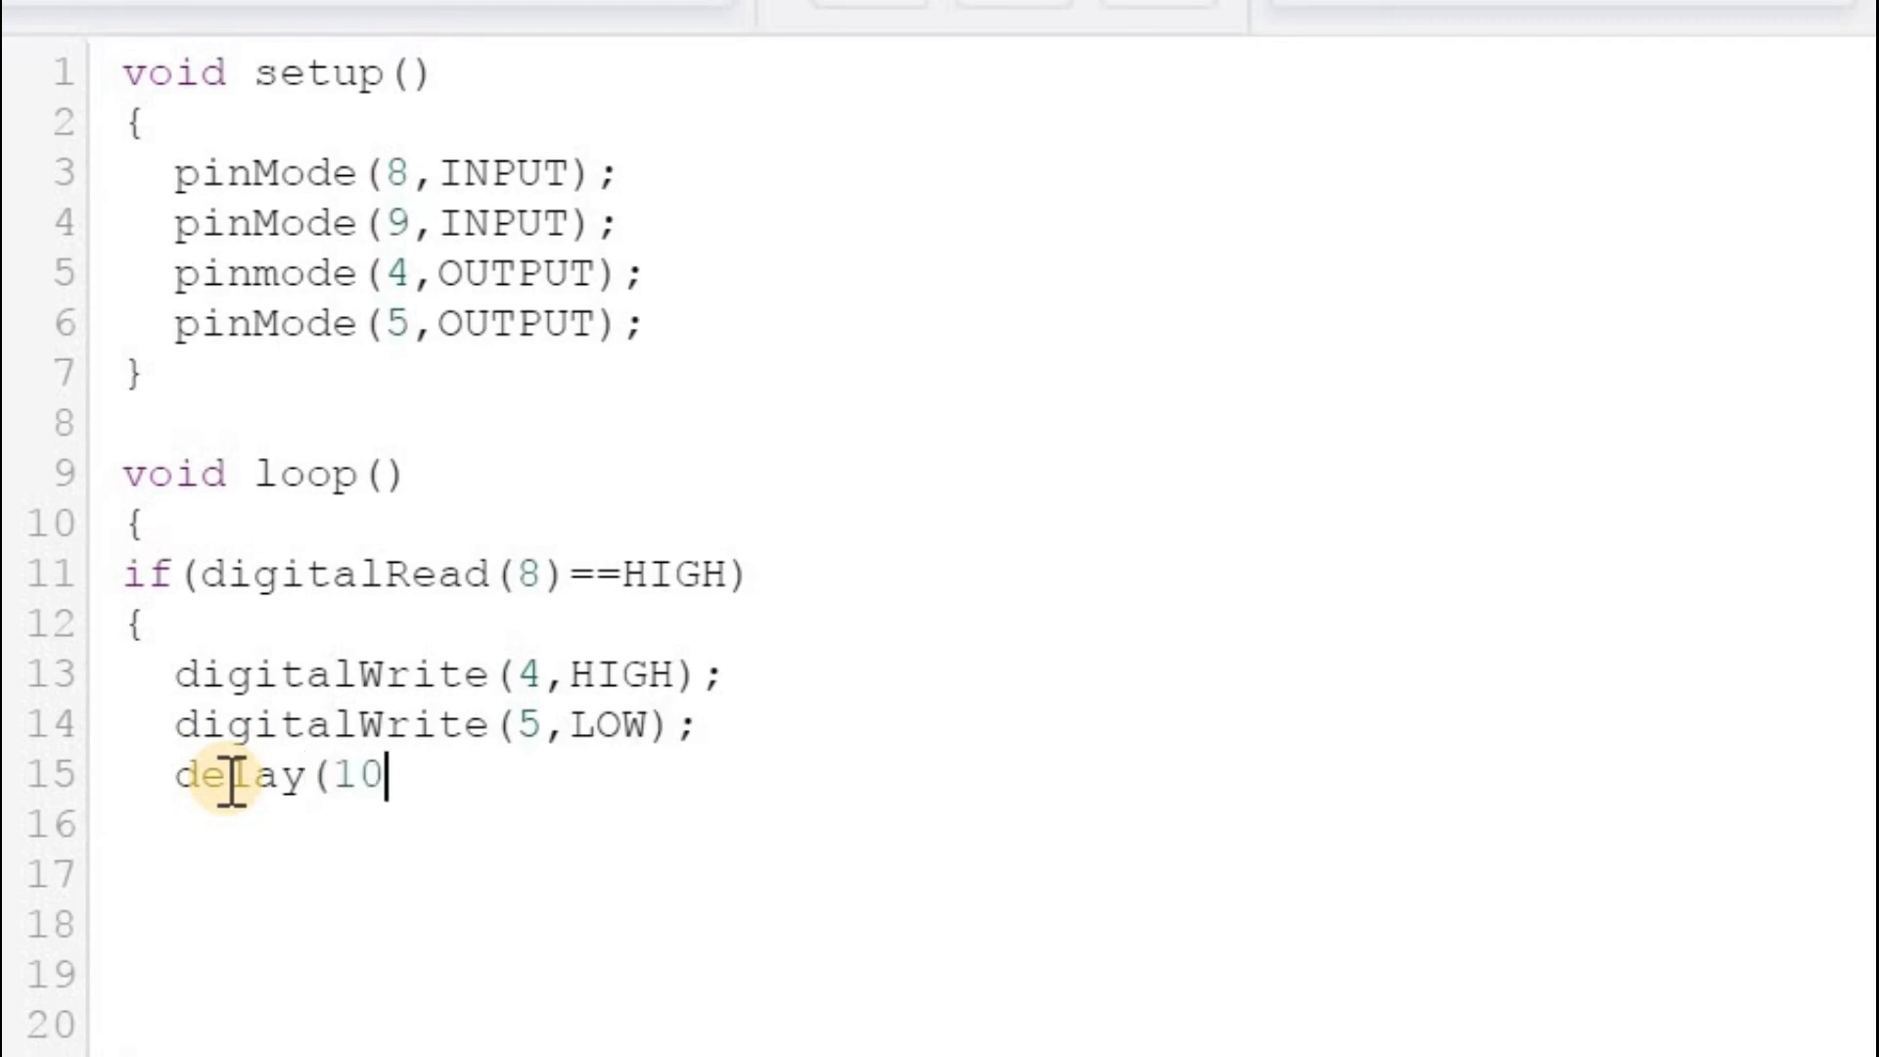
{"action": "type", "text": ");}"}
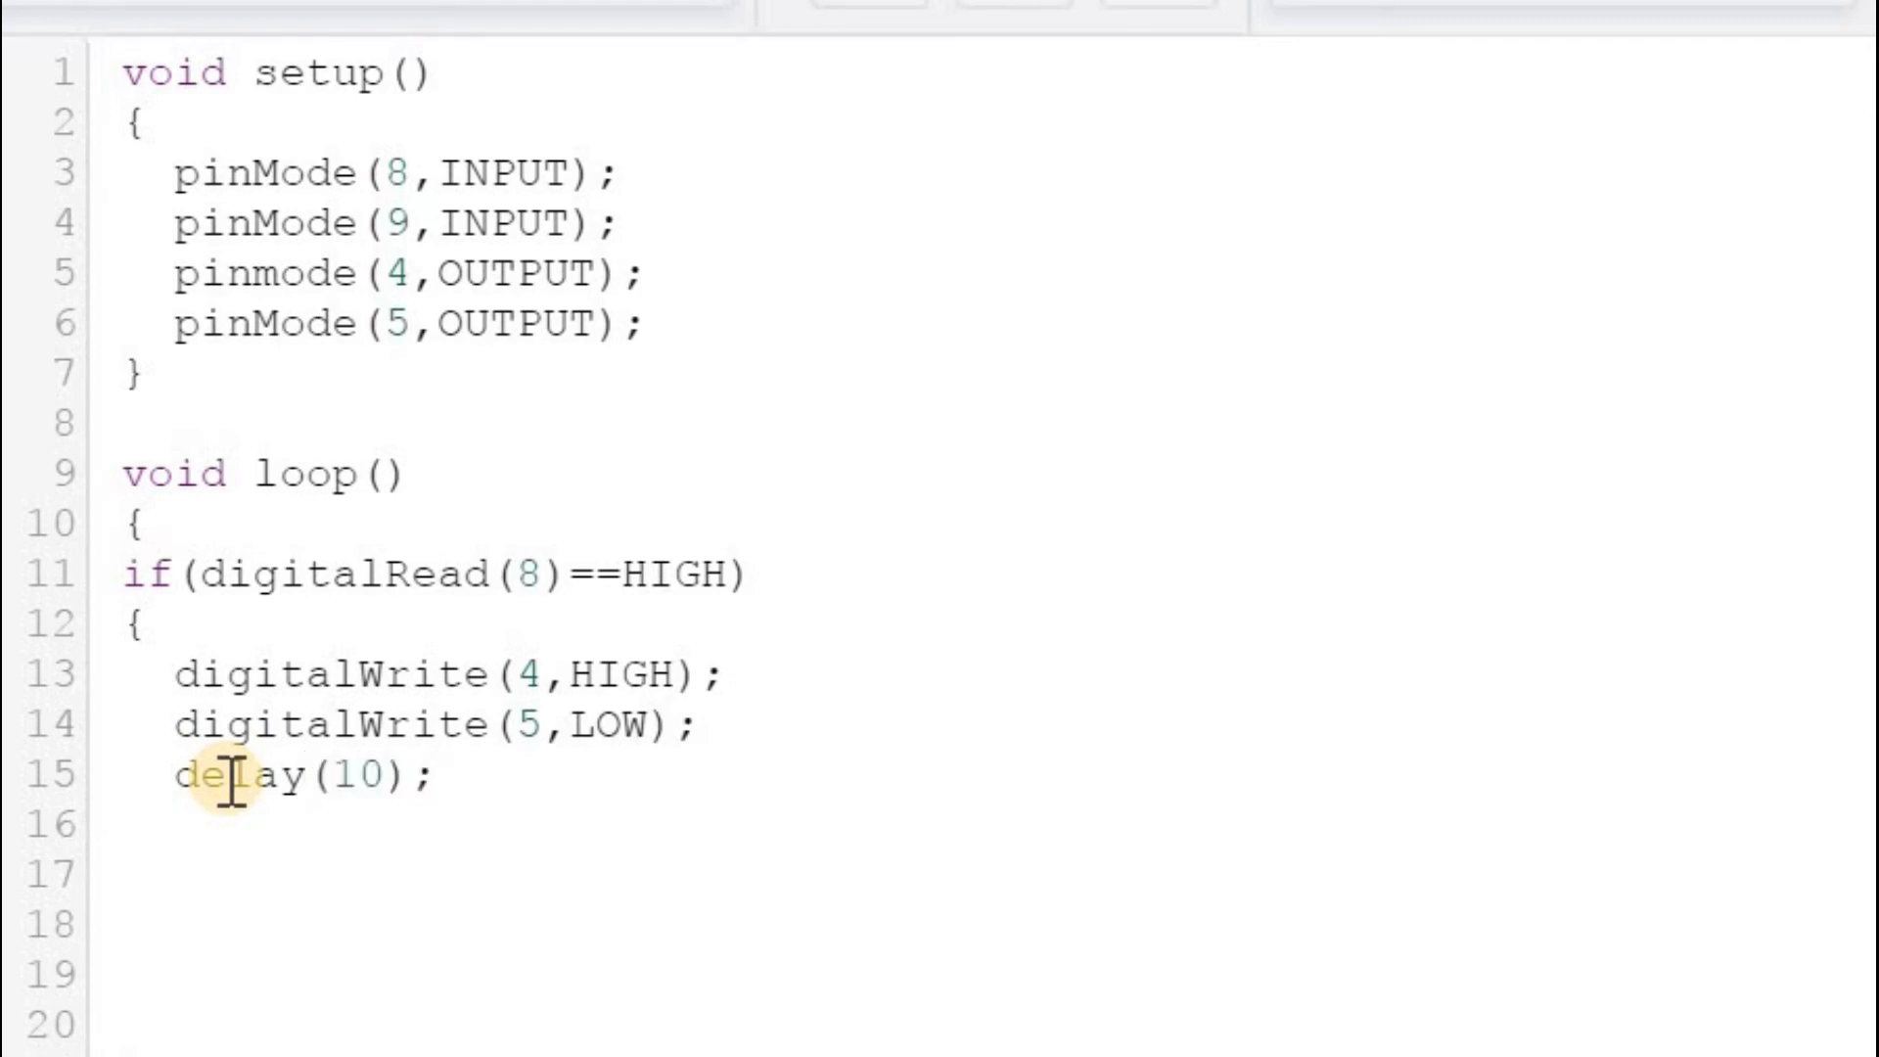
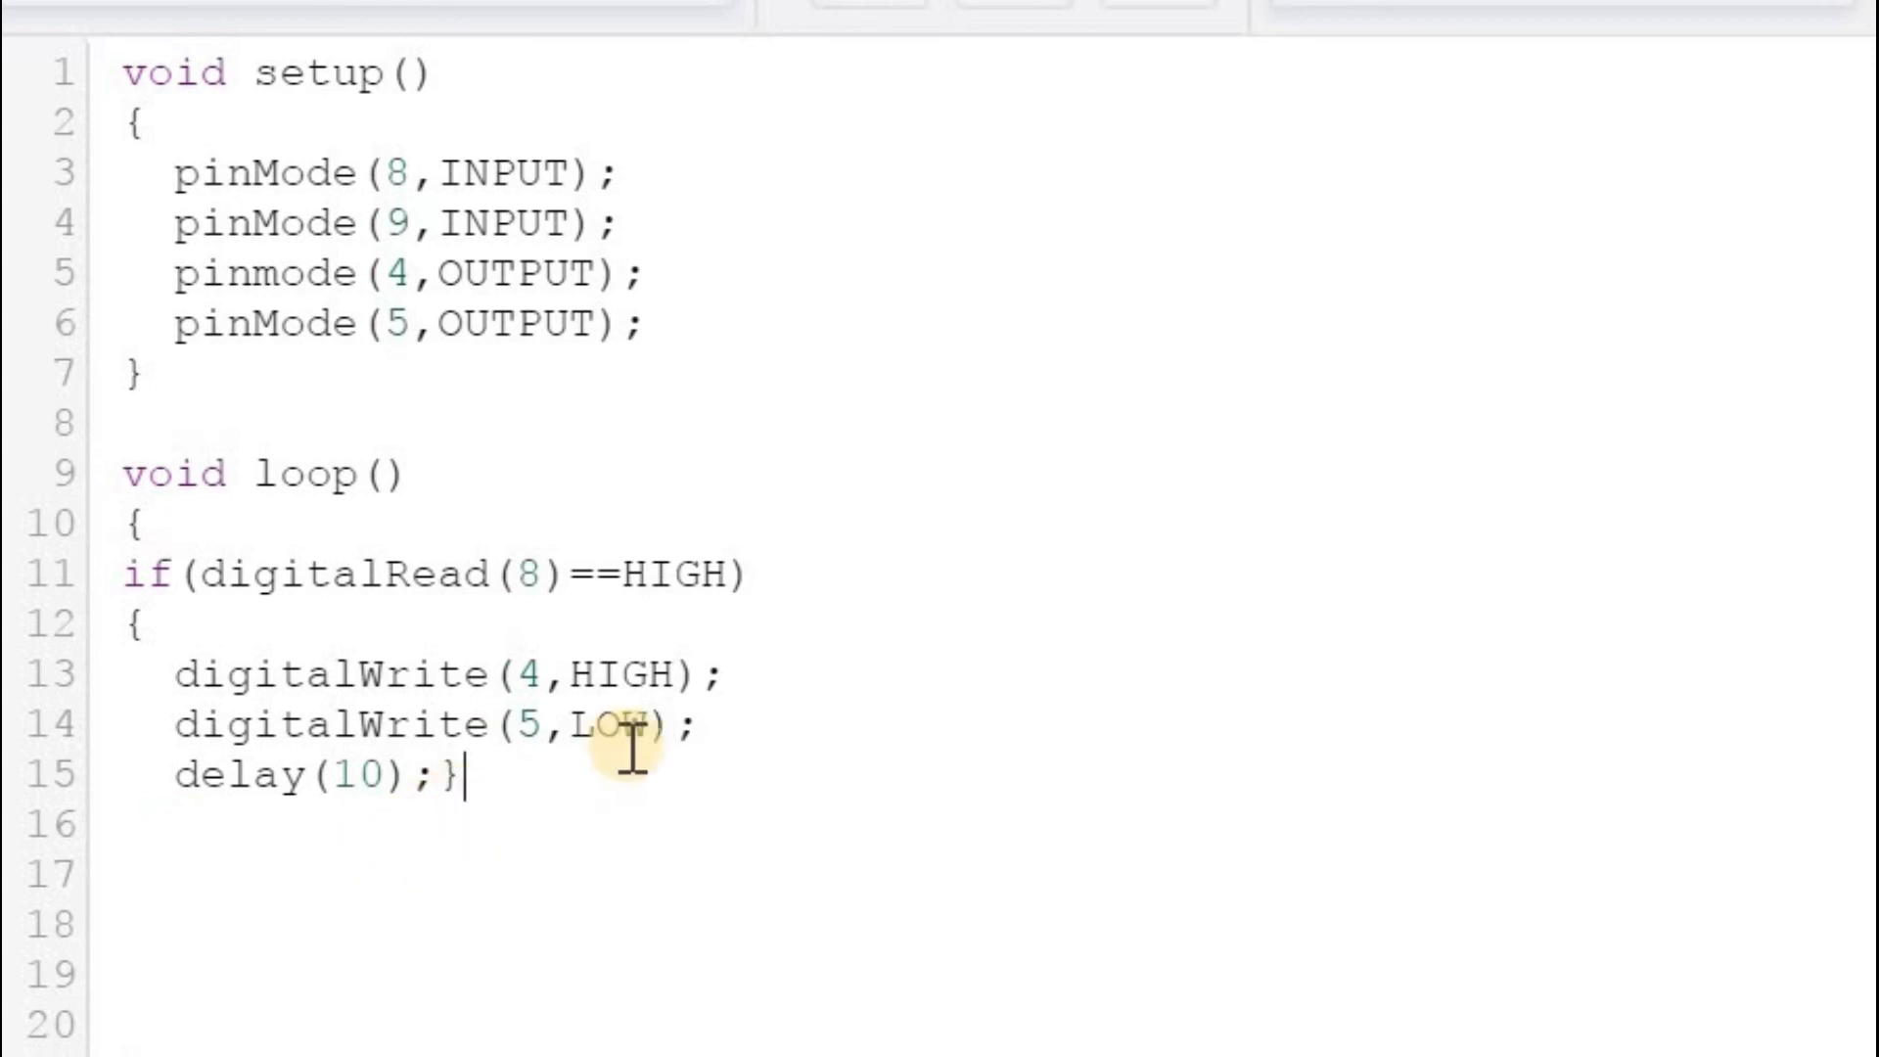
{"action": "left_click", "coordinate": [180, 824]}
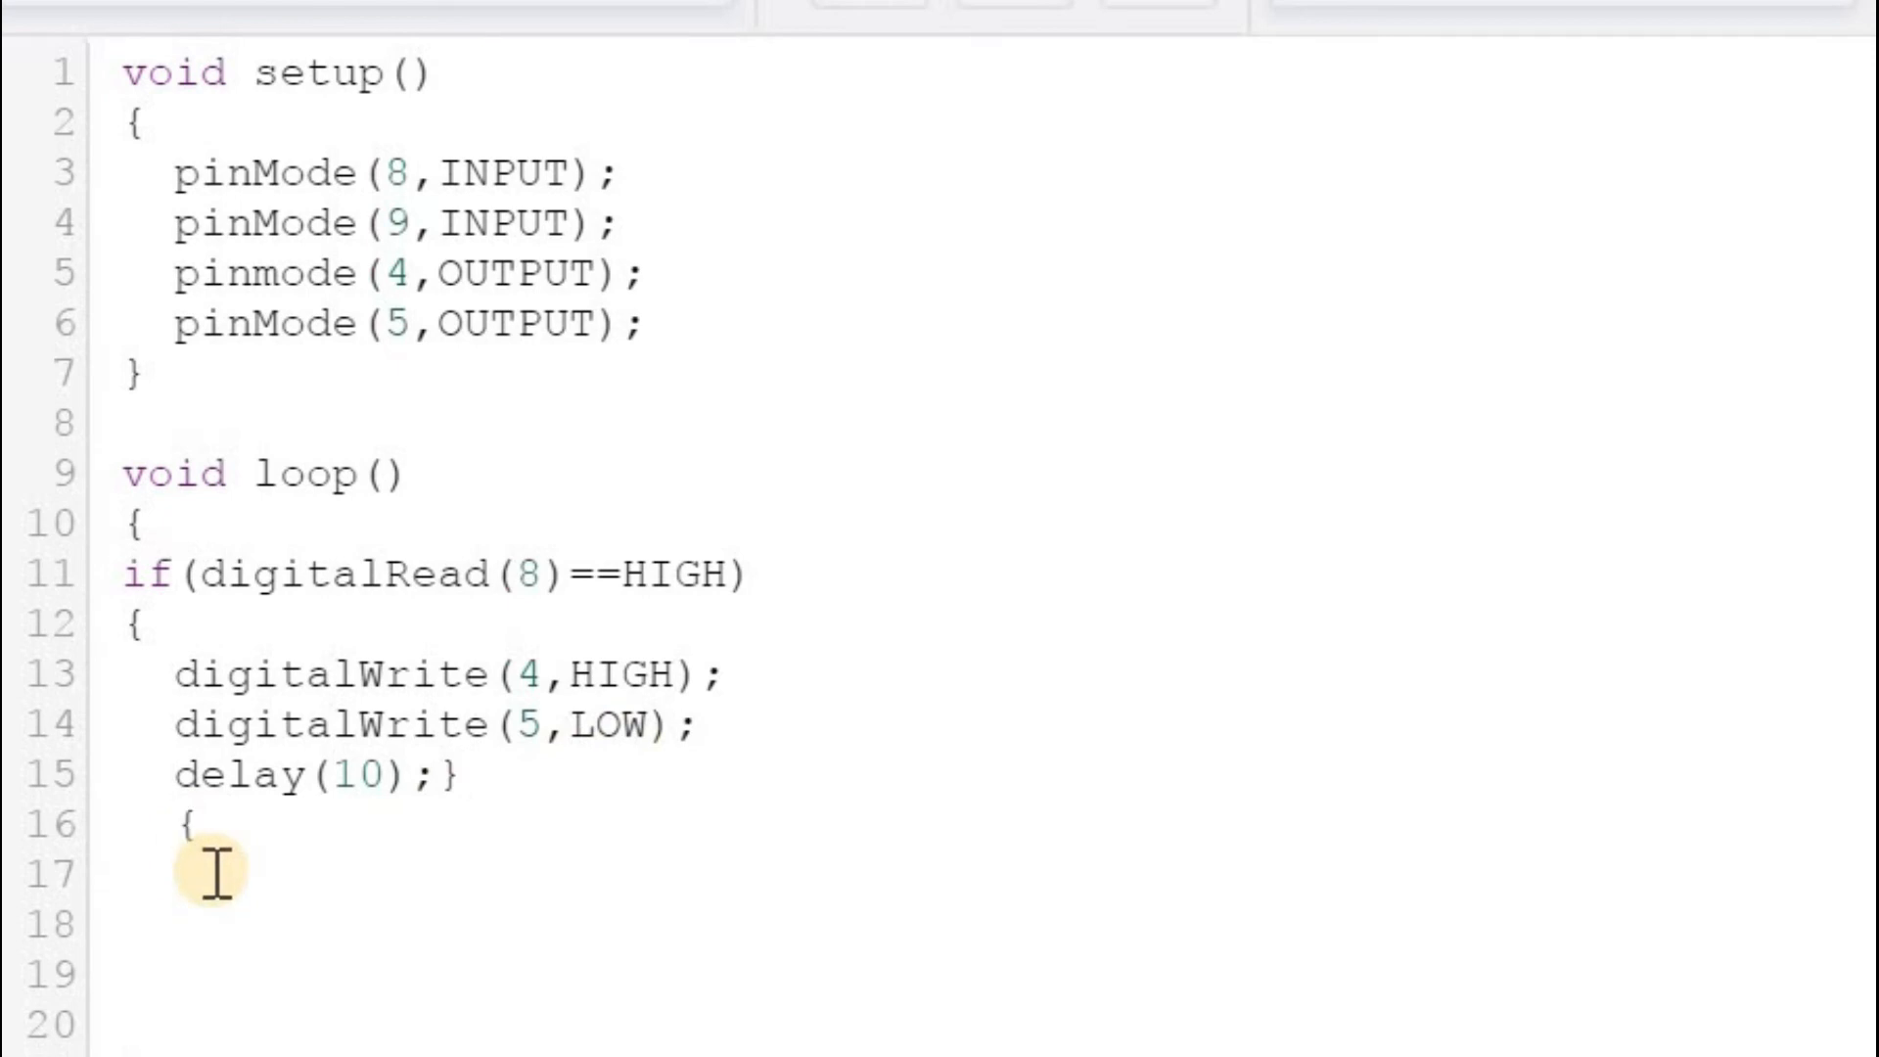
{"action": "left_click", "coordinate": [175, 686]}
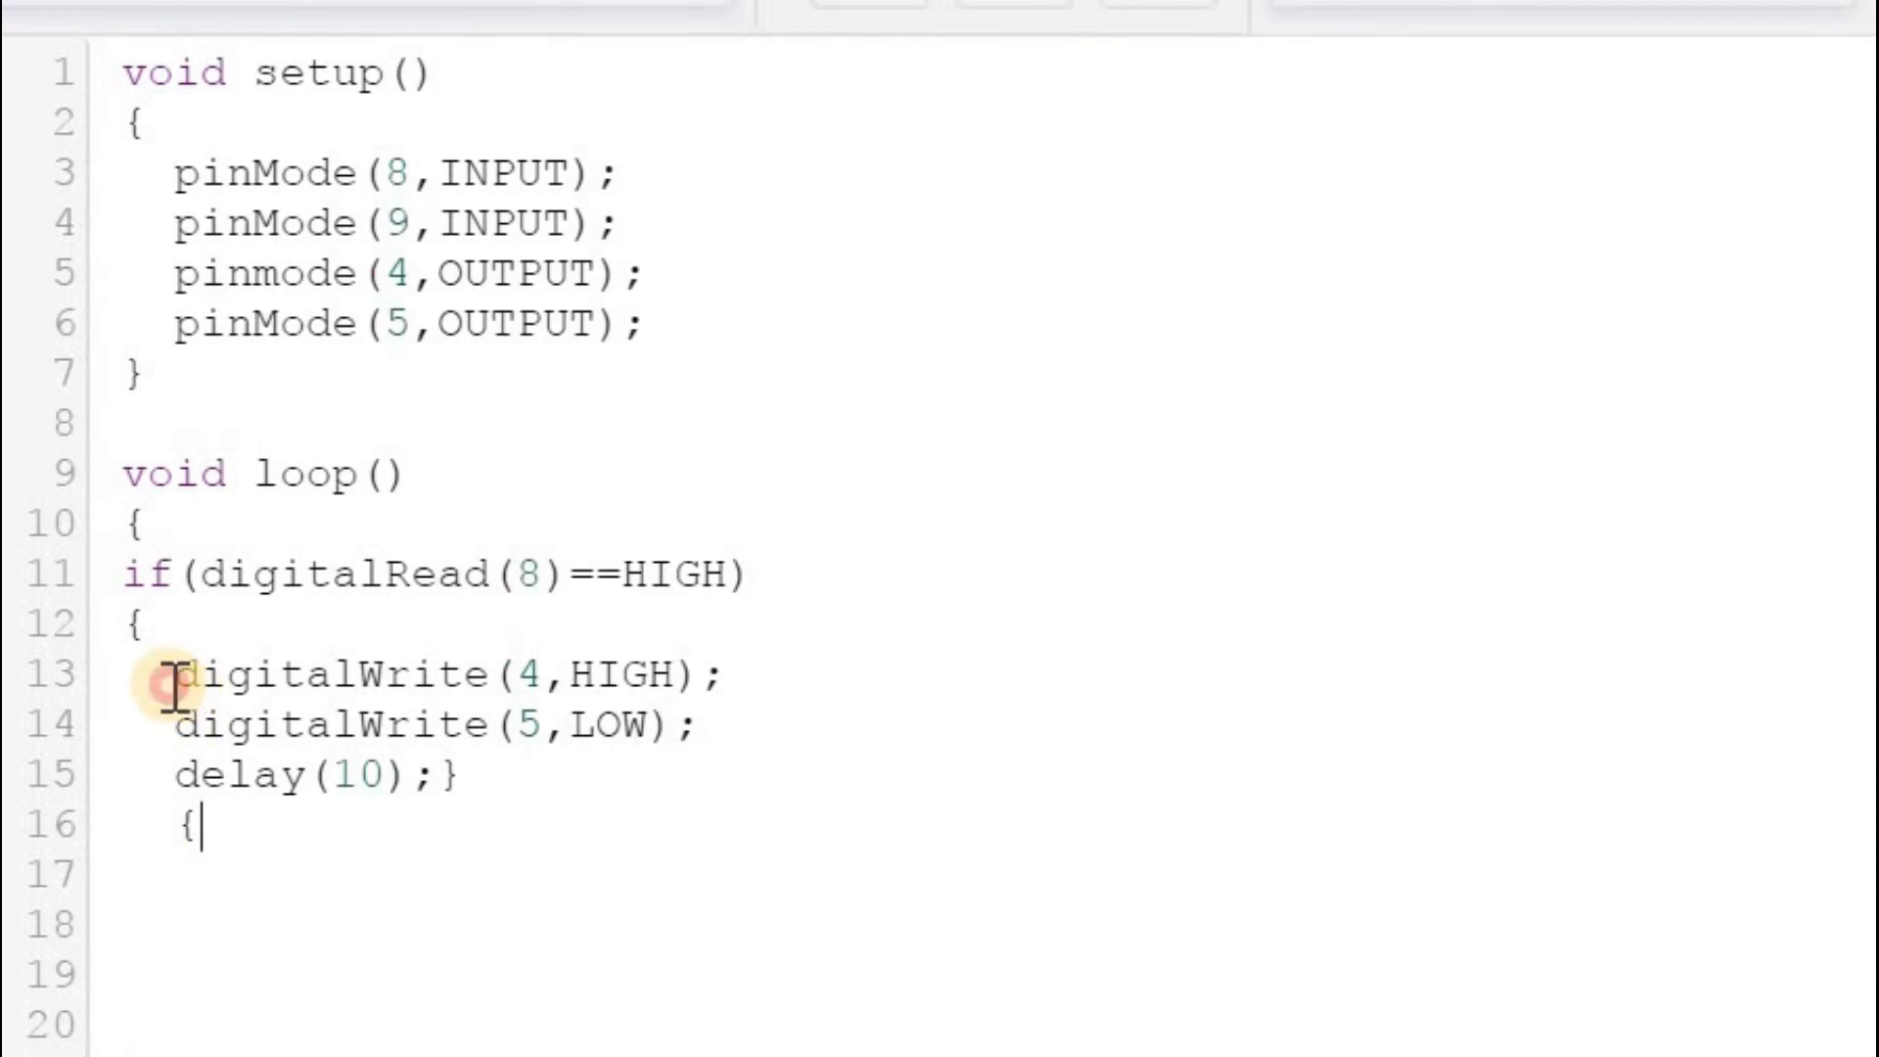
{"action": "left_click_drag", "start_coordinate": [175, 686], "coordinate": [658, 703]}
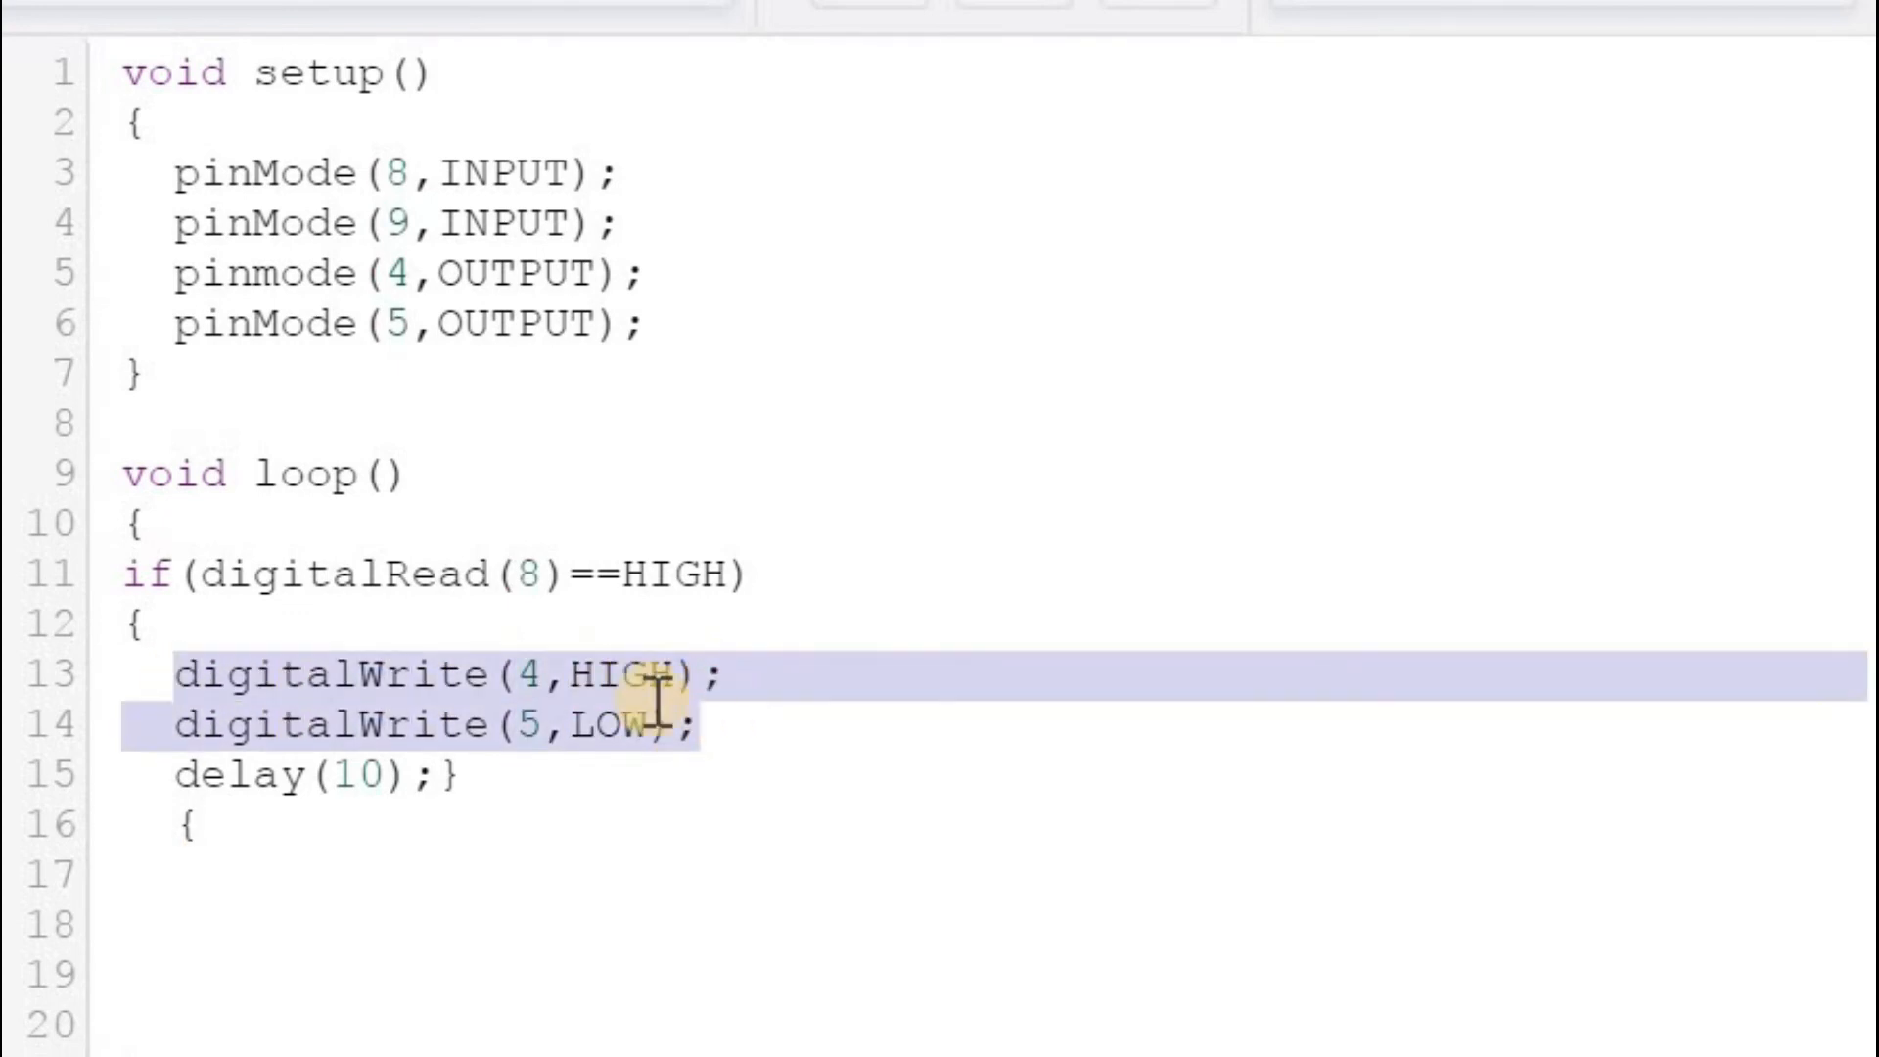
{"action": "left_click", "coordinate": [627, 725]}
{"action": "right_click", "coordinate": [637, 723]}
{"action": "left_click", "coordinate": [525, 789]}
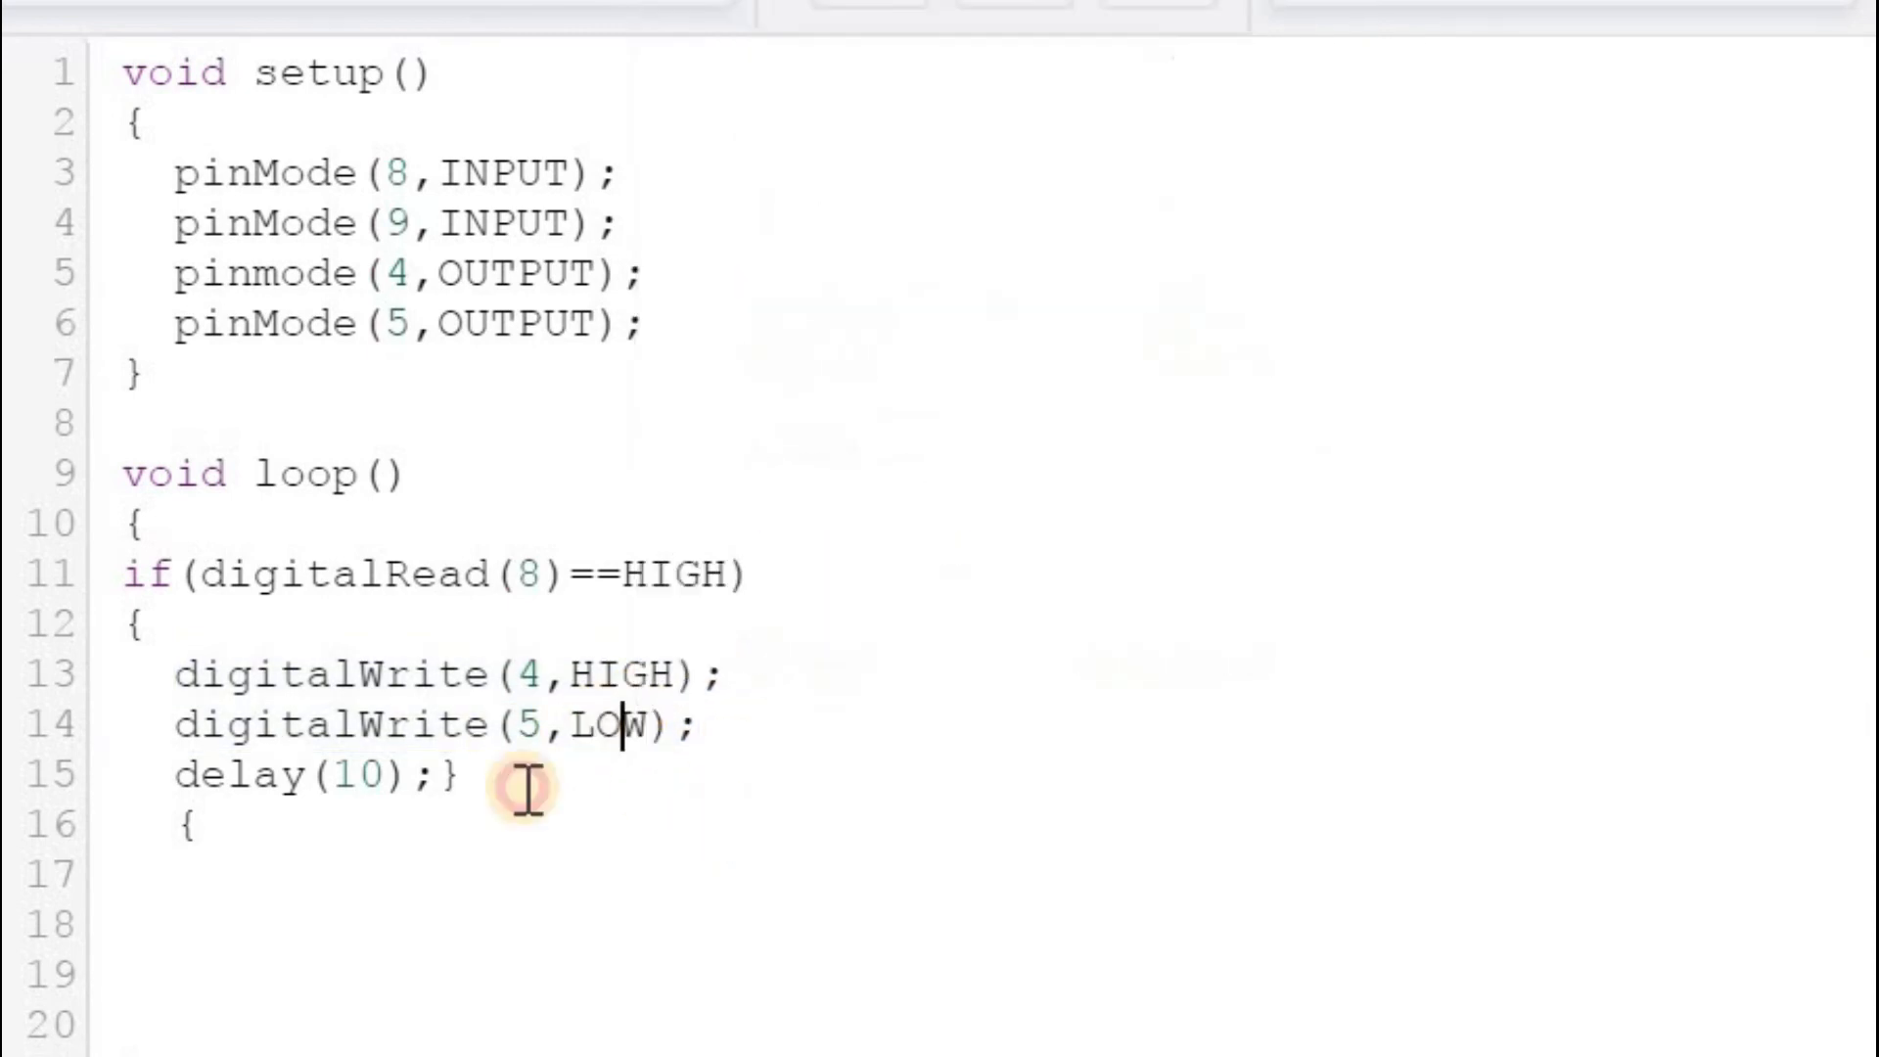
{"action": "left_click_drag", "start_coordinate": [175, 676], "coordinate": [659, 721]}
{"action": "right_click", "coordinate": [499, 677]}
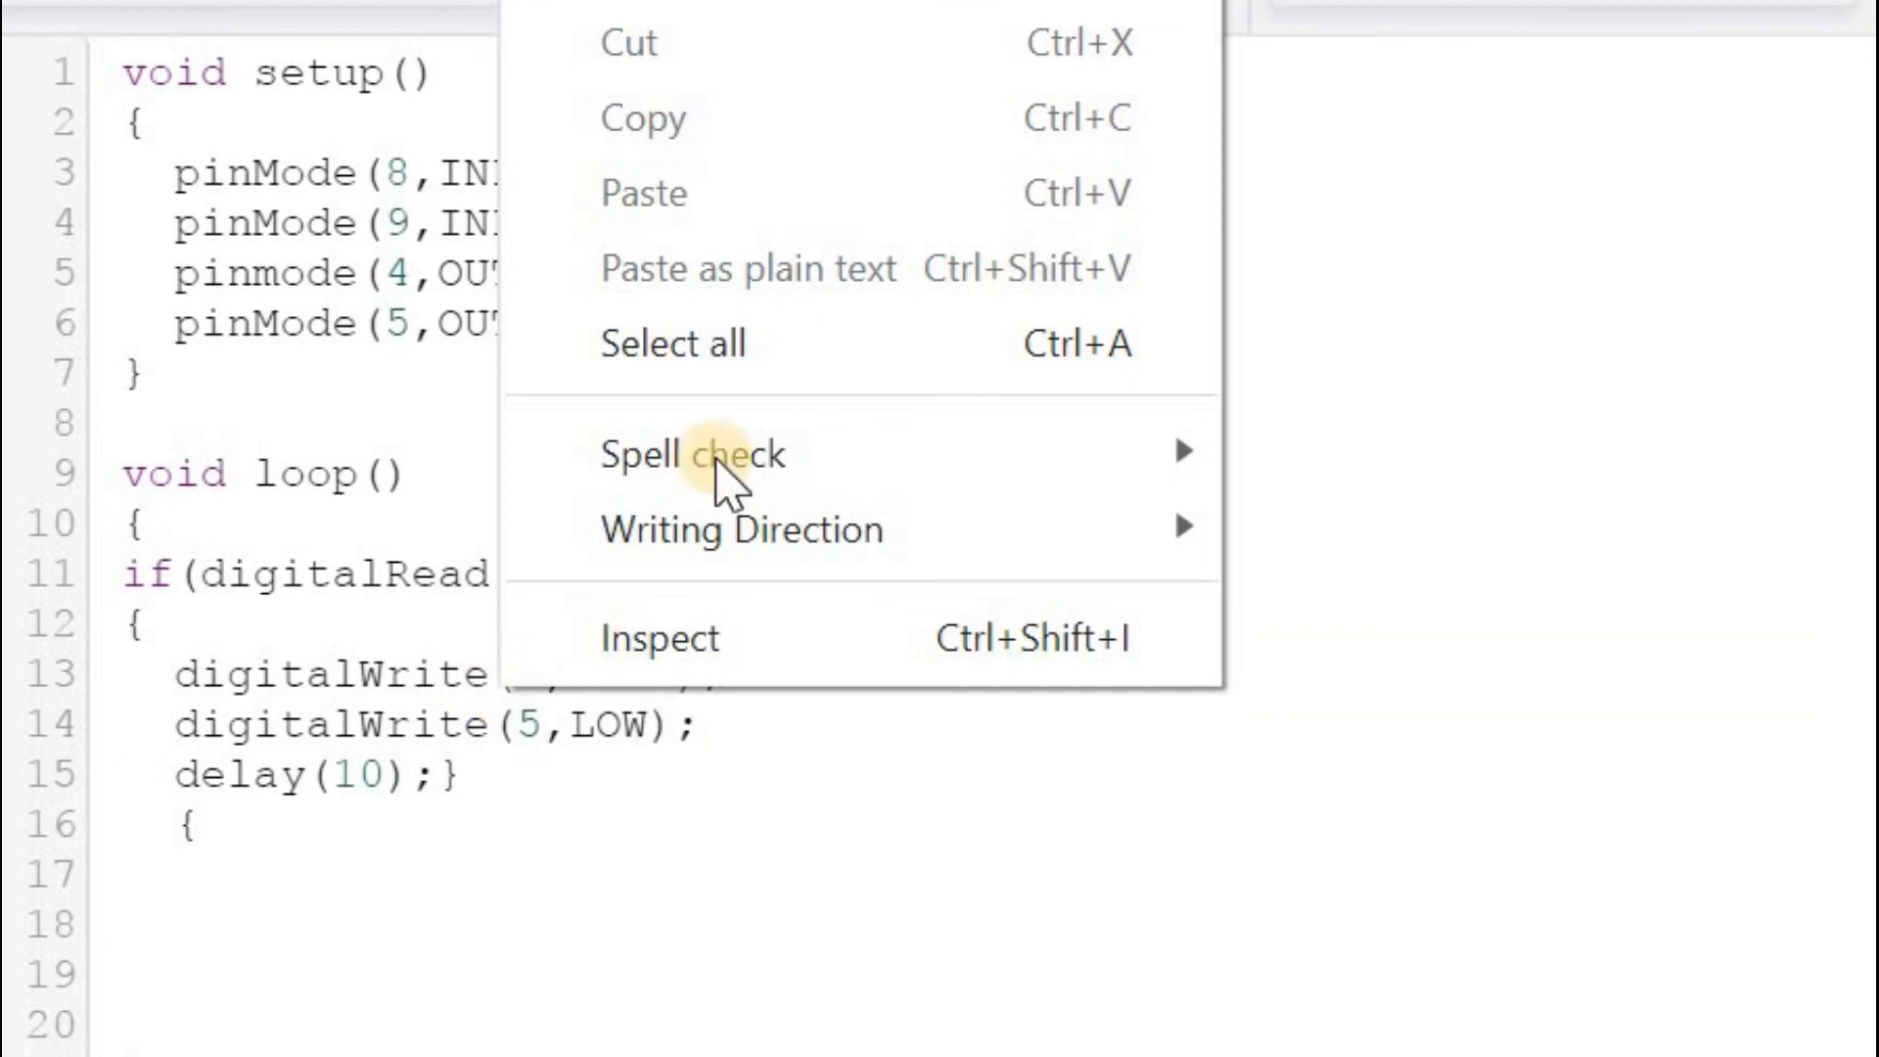
{"action": "left_click", "coordinate": [436, 776]}
Step: Copy the two digitalWrite lines from the if block and paste them below the opening brace on line 16
{"action": "left_click", "coordinate": [178, 675]}
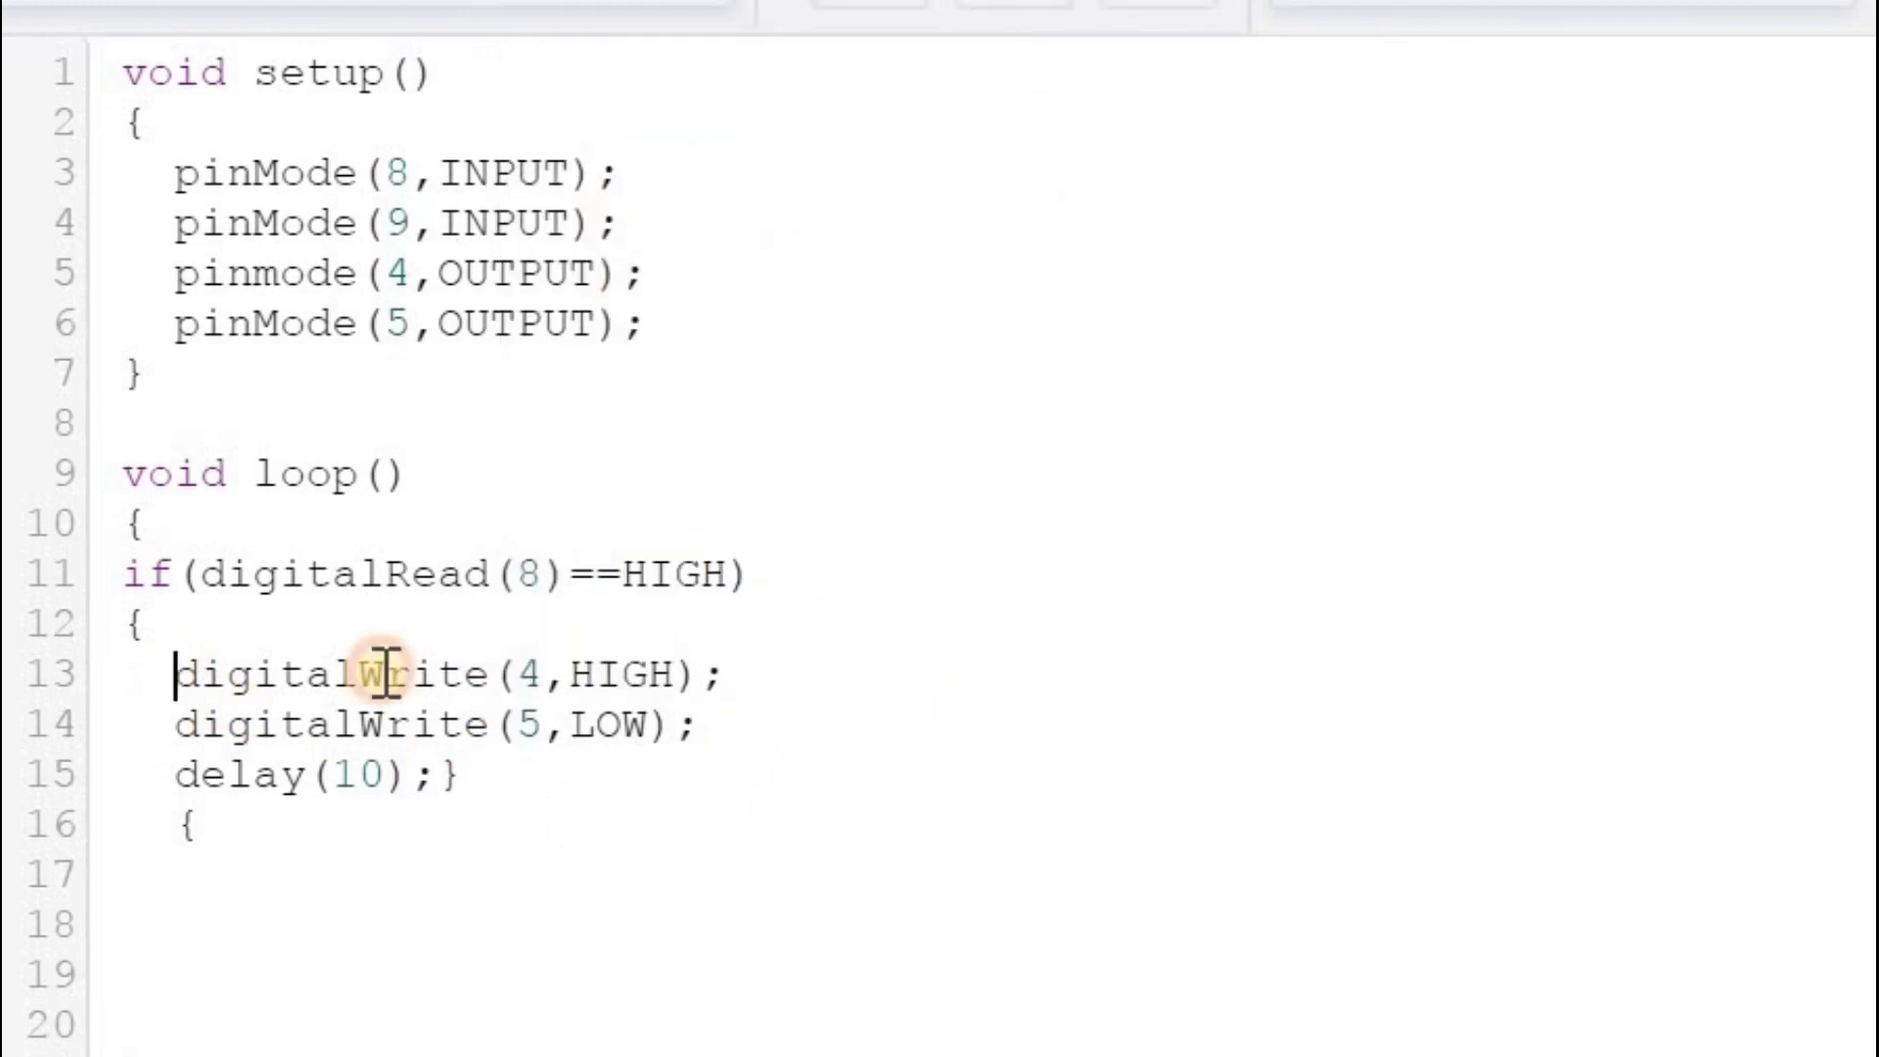
{"action": "left_click_drag", "start_coordinate": [176, 676], "coordinate": [752, 695]}
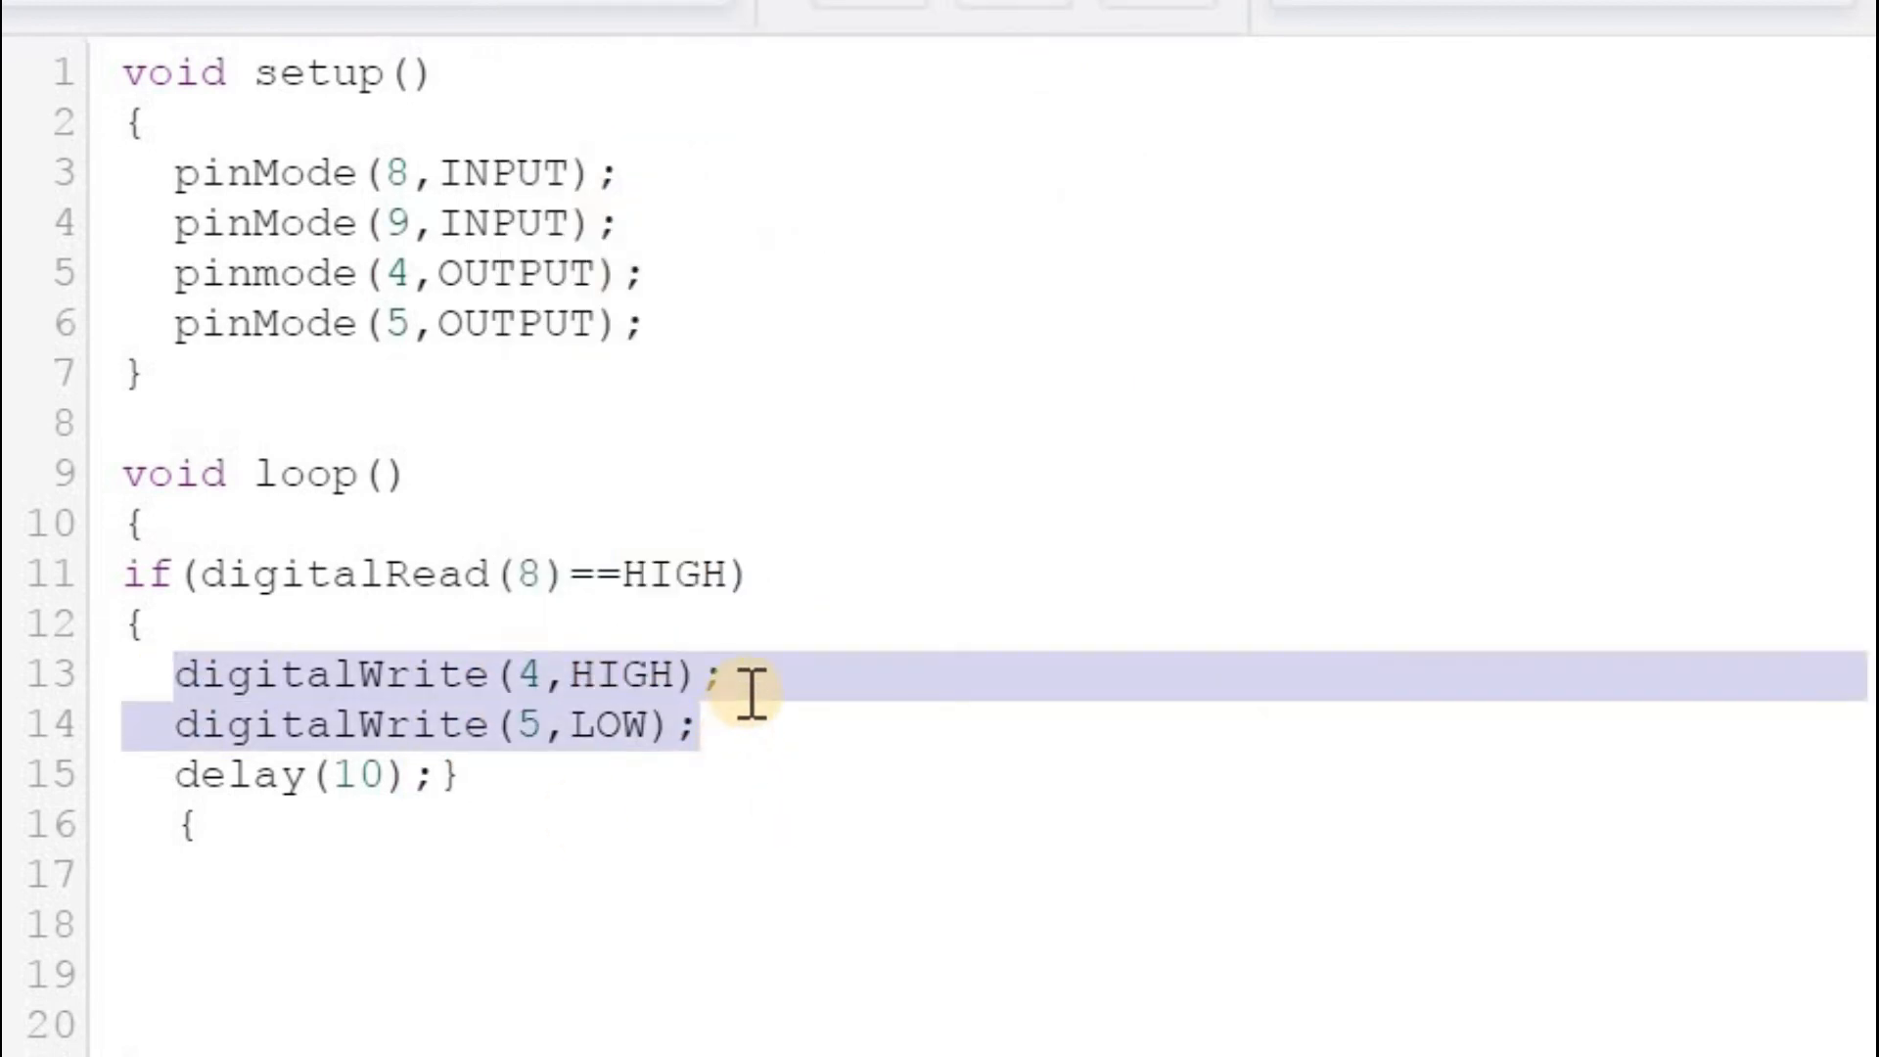
{"action": "right_click", "coordinate": [567, 700]}
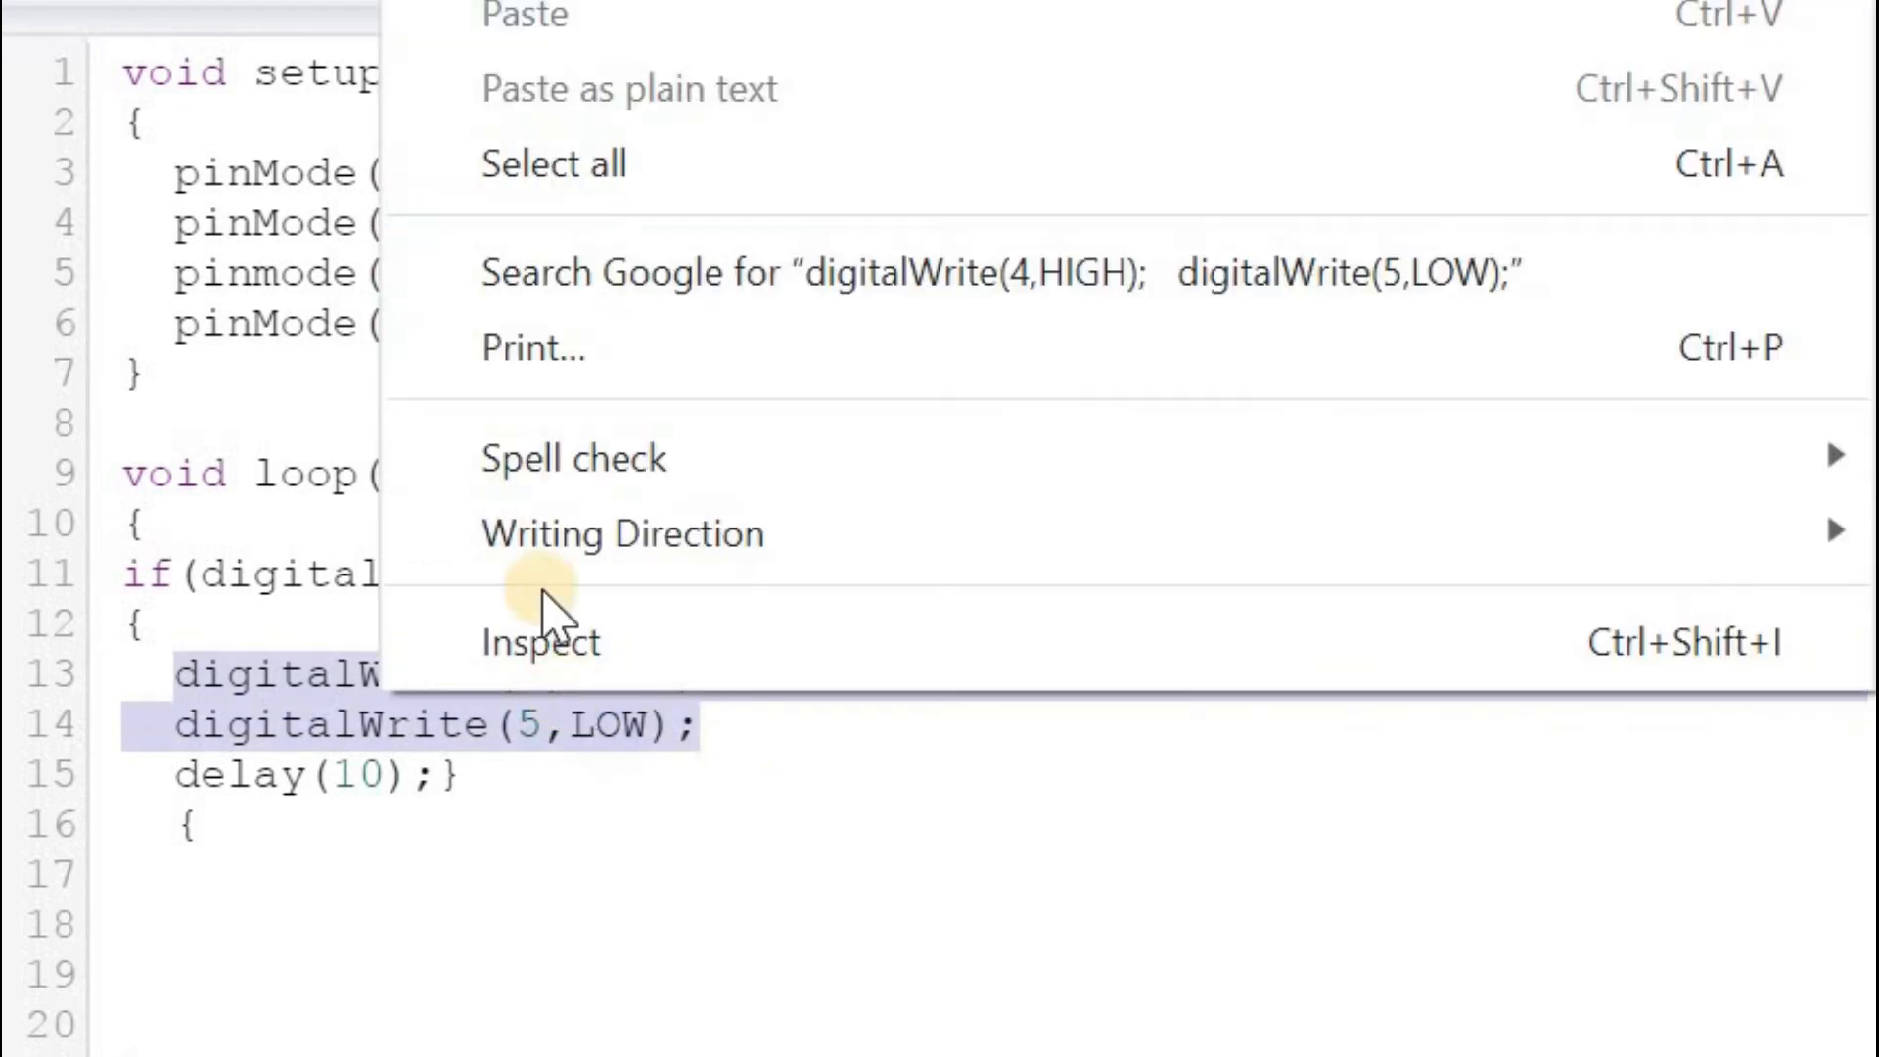
{"action": "left_click", "coordinate": [509, 2]}
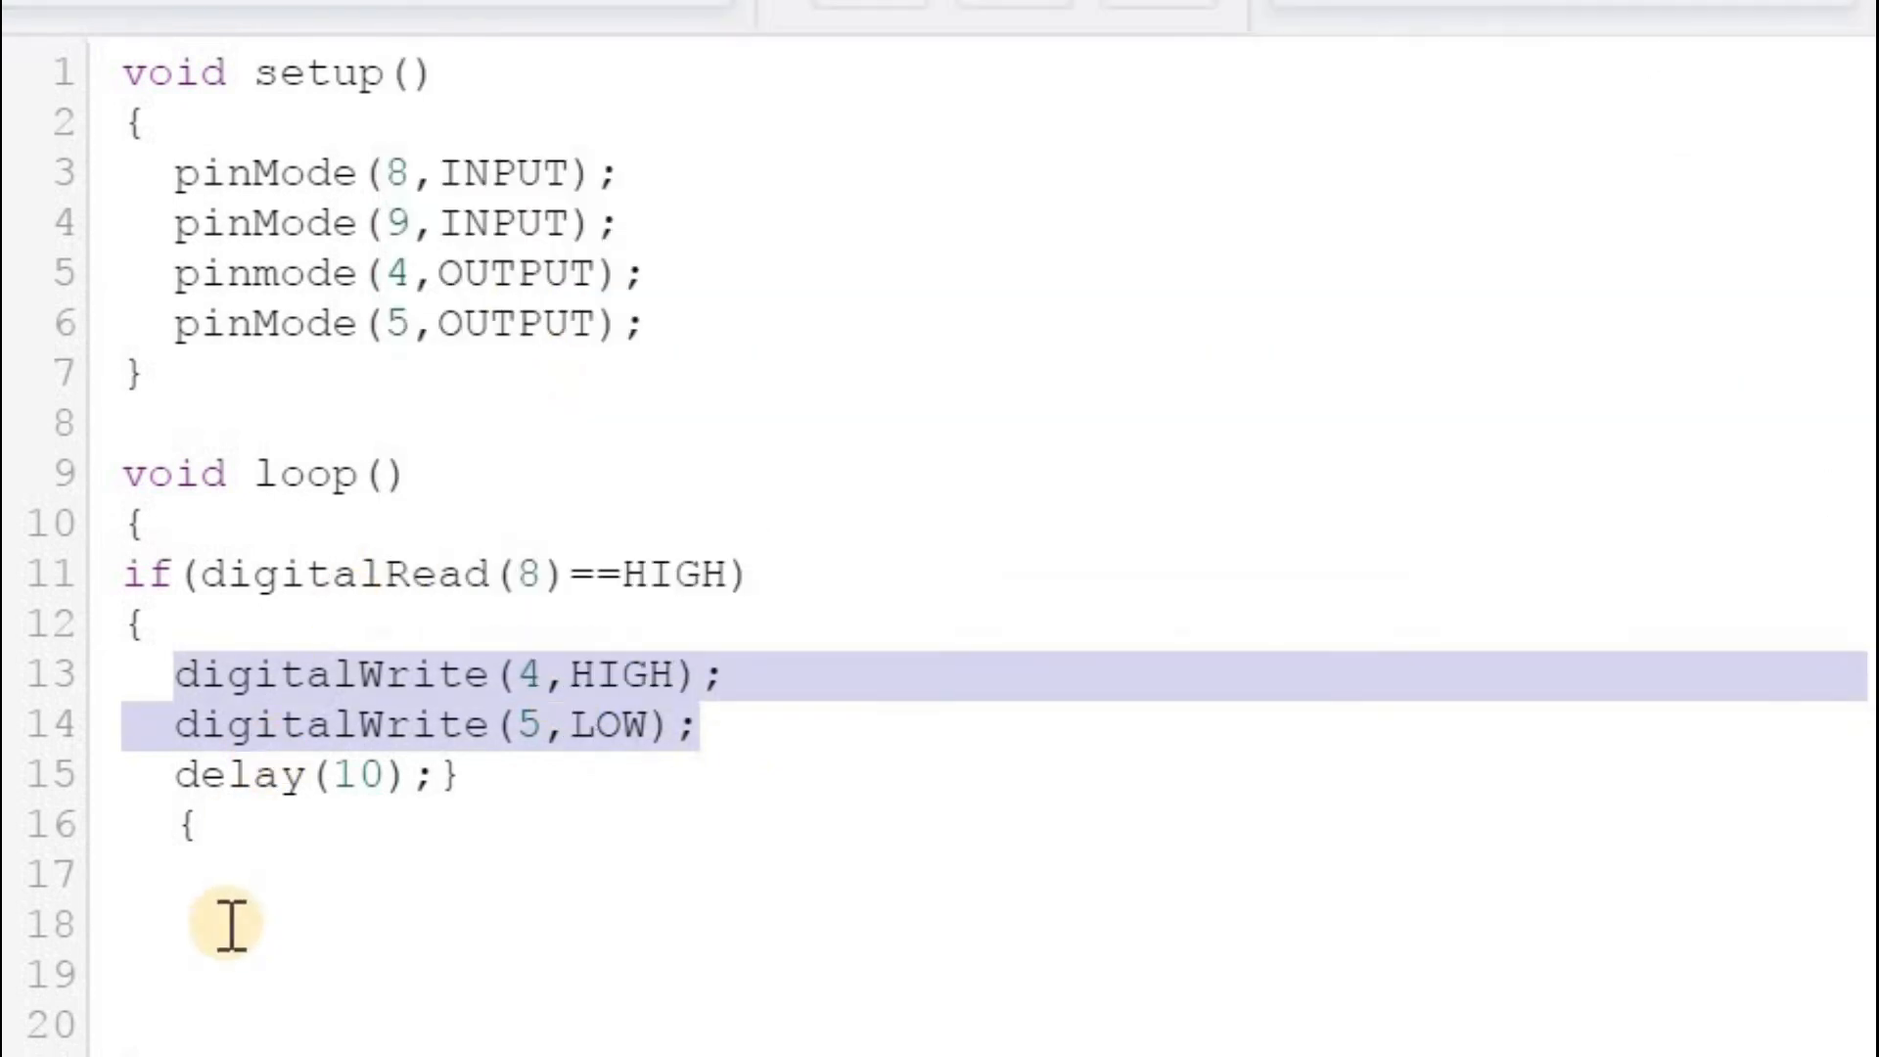
{"action": "left_click", "coordinate": [191, 899]}
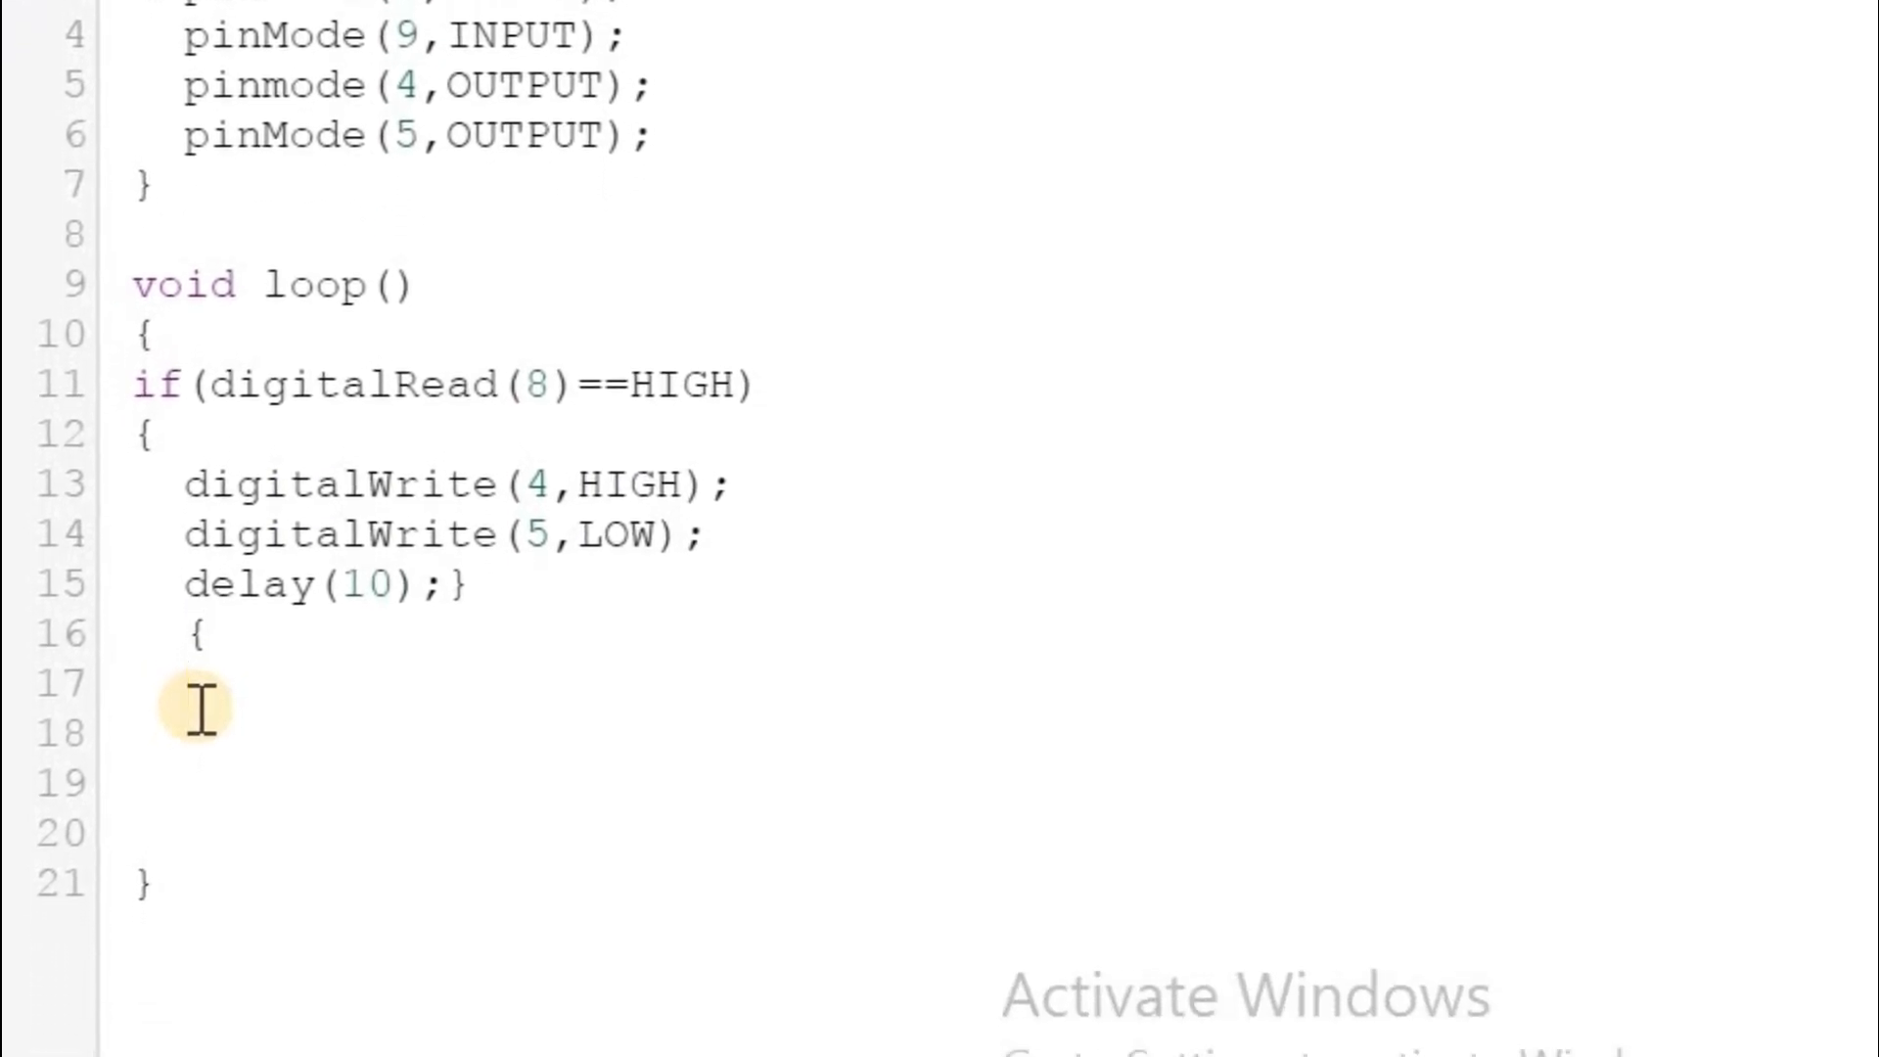
{"action": "right_click", "coordinate": [201, 711]}
{"action": "left_click", "coordinate": [371, 221]}
Step: Insert else on a new line between the if block and the second opening brace
{"action": "left_click", "coordinate": [487, 585]}
{"action": "key", "text": "Return"}
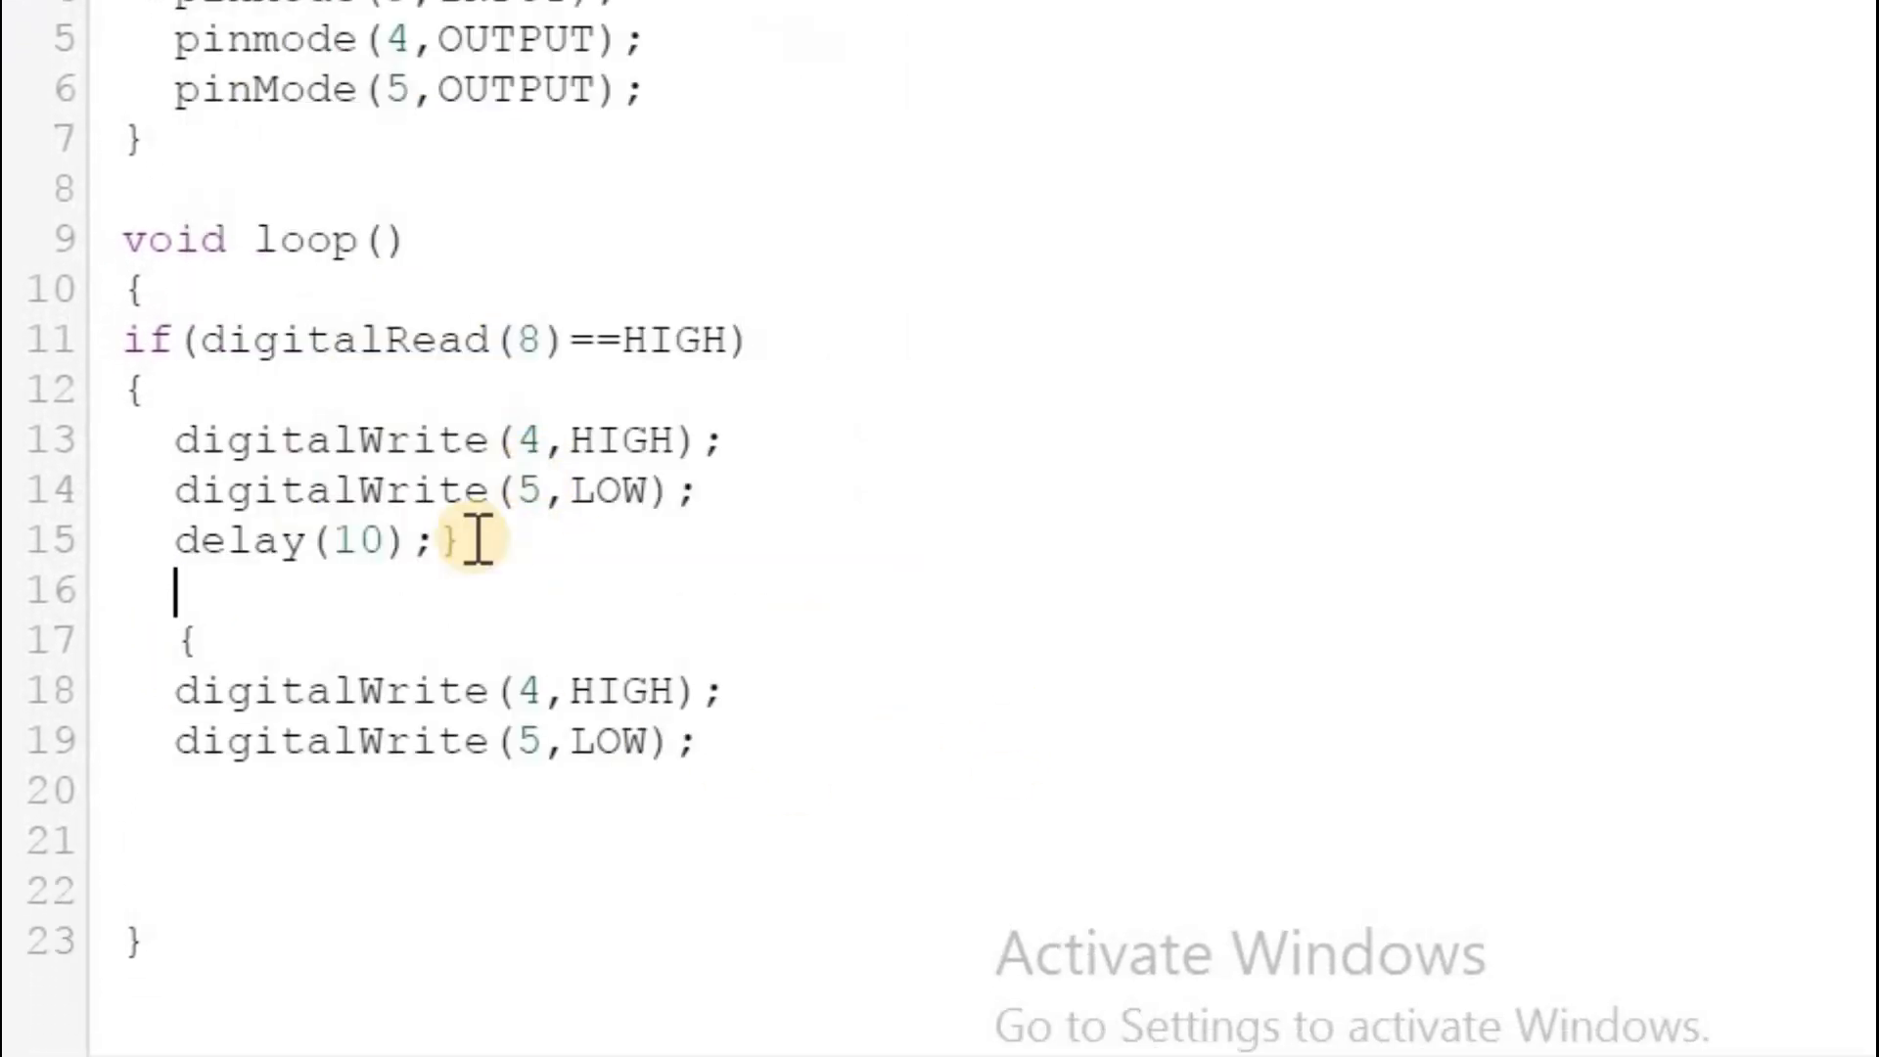
{"action": "type", "text": "else"}
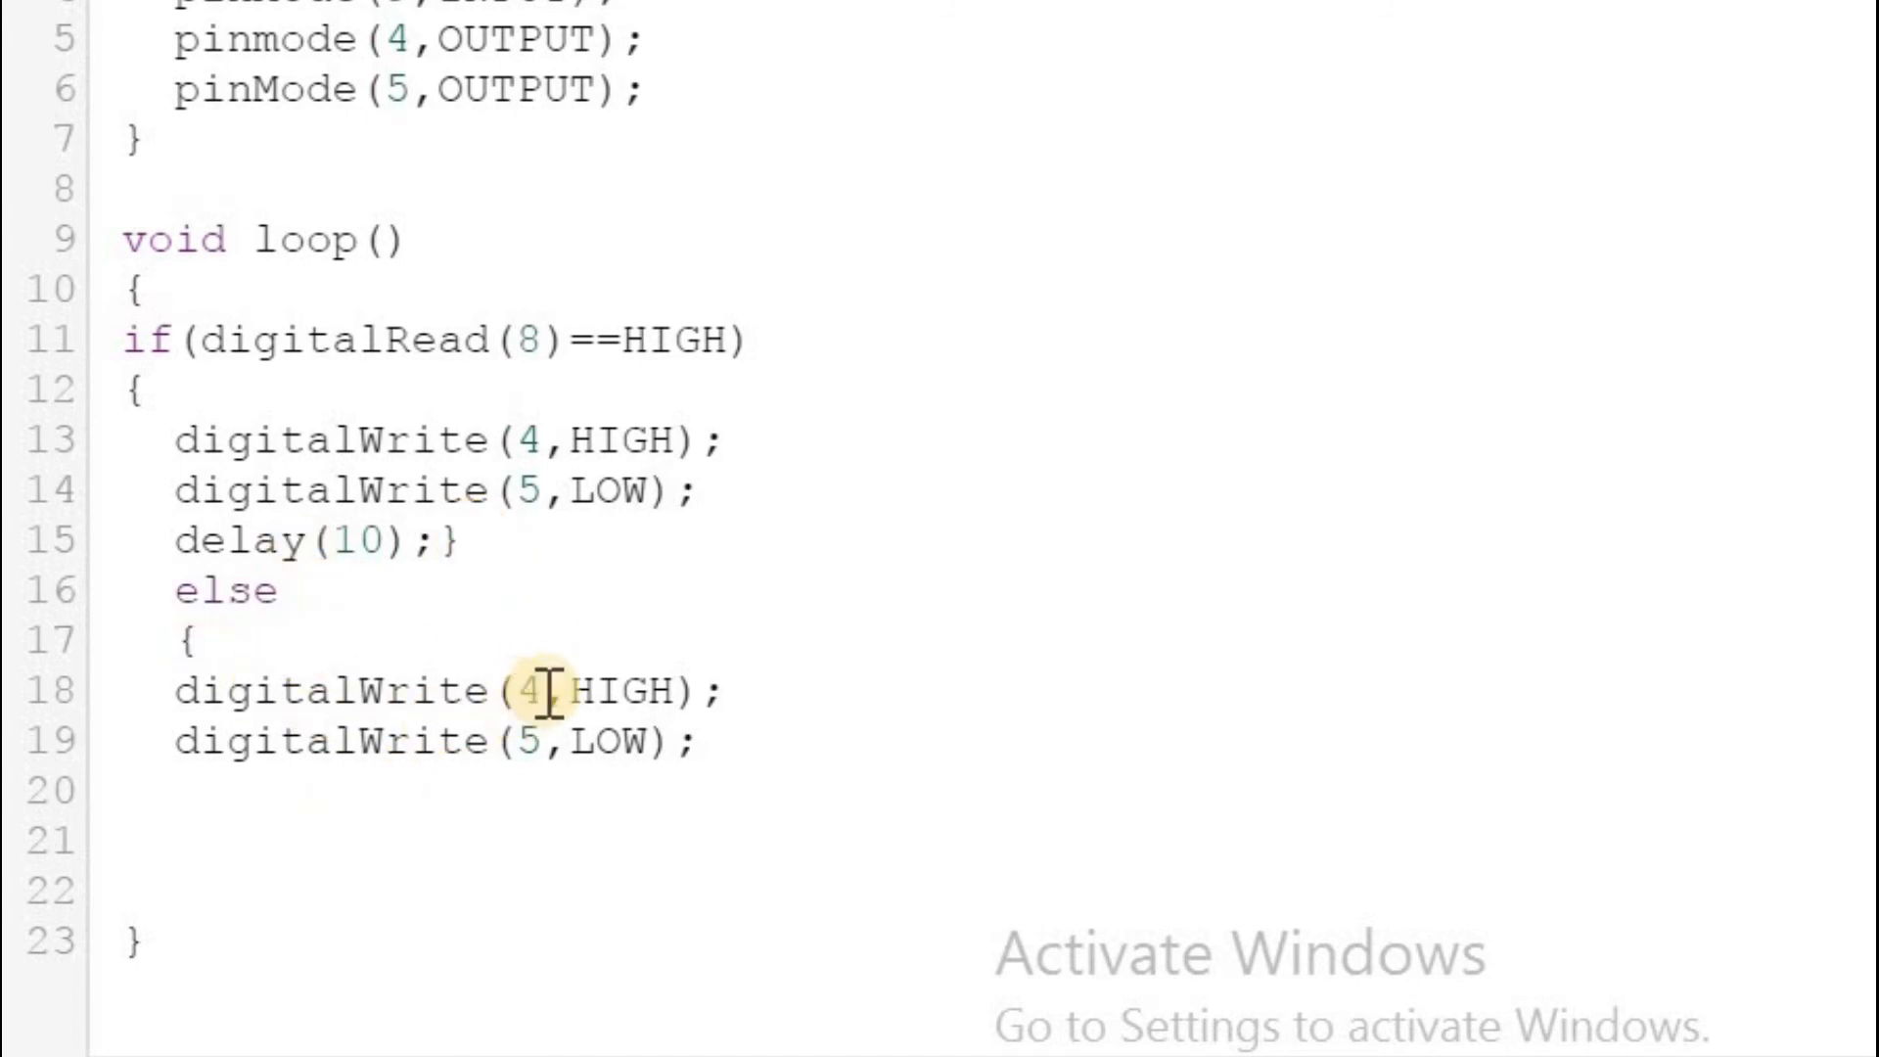
Step: Change the pin 4 write in the else block to LOW and place the cursor on the blank lines below
{"action": "left_click", "coordinate": [685, 691]}
{"action": "key", "text": "BackSpace"}
{"action": "key", "text": "BackSpace"}
{"action": "key", "text": "BackSpace"}
{"action": "key", "text": "BackSpace"}
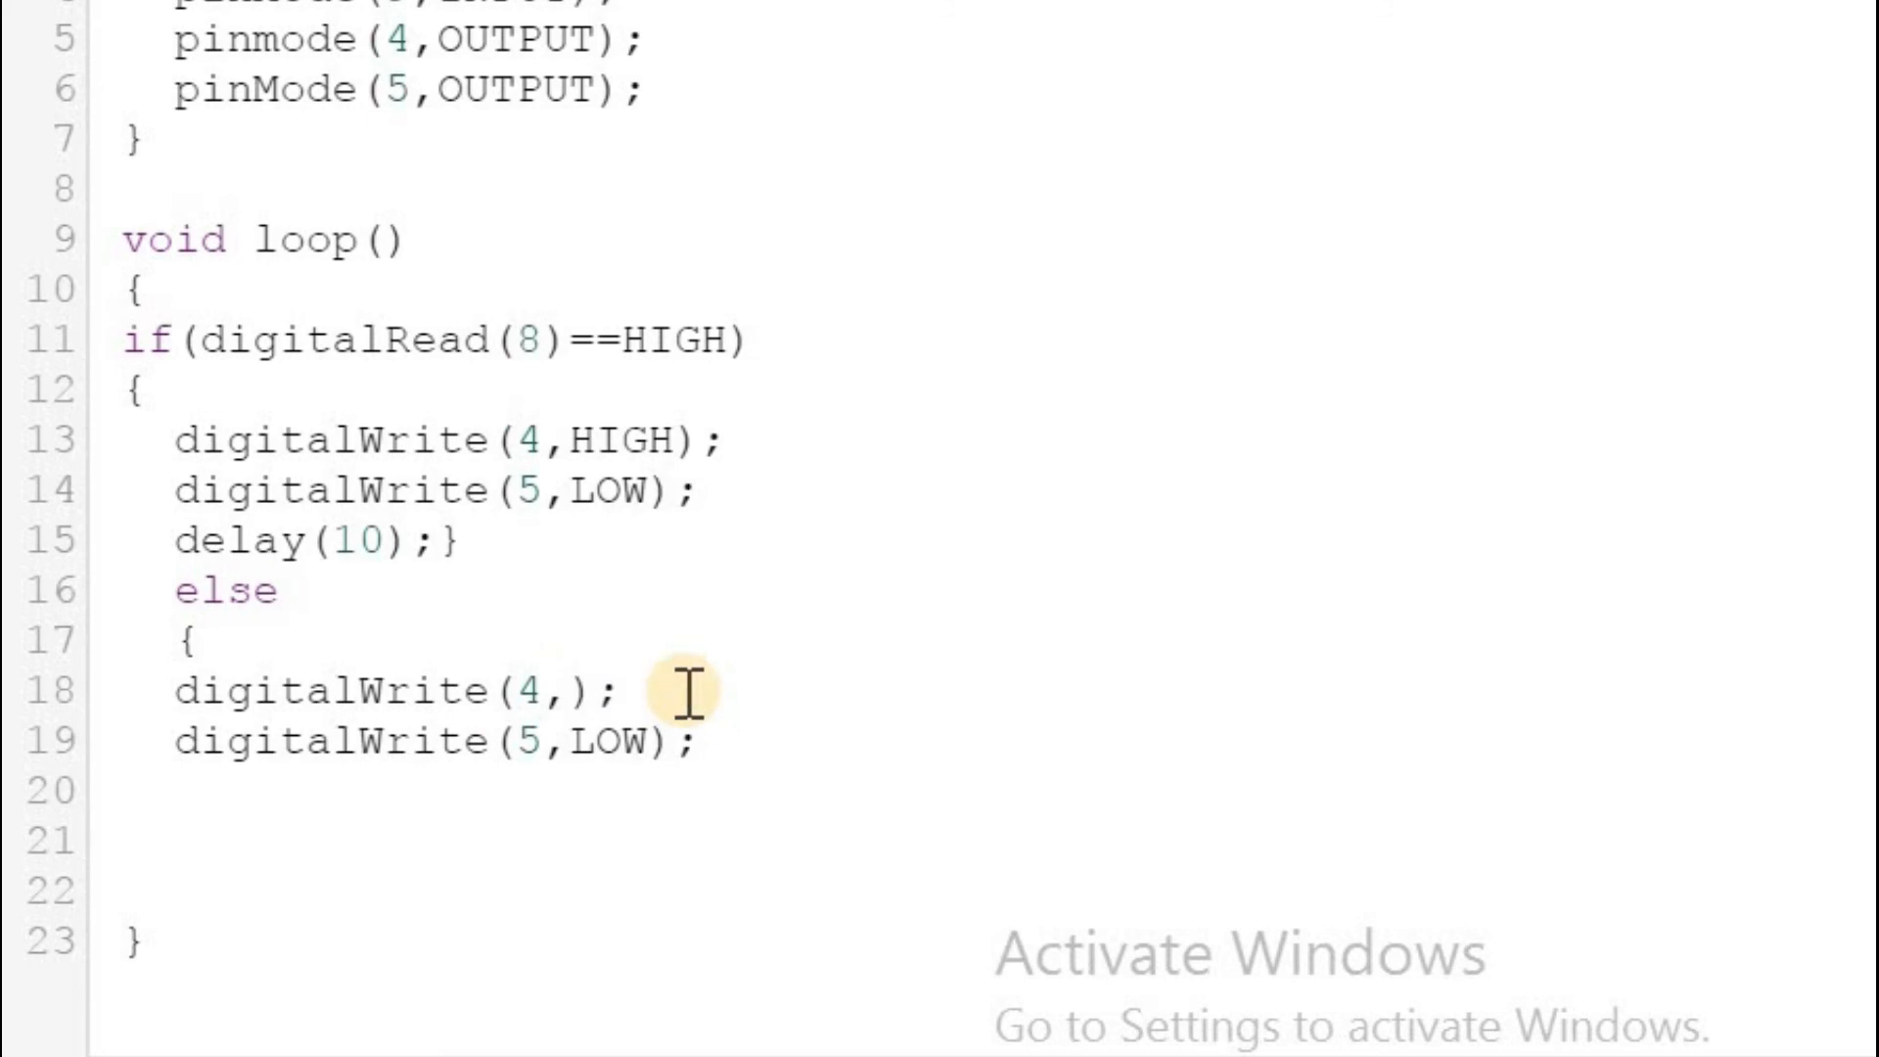
{"action": "type", "text": "LOW"}
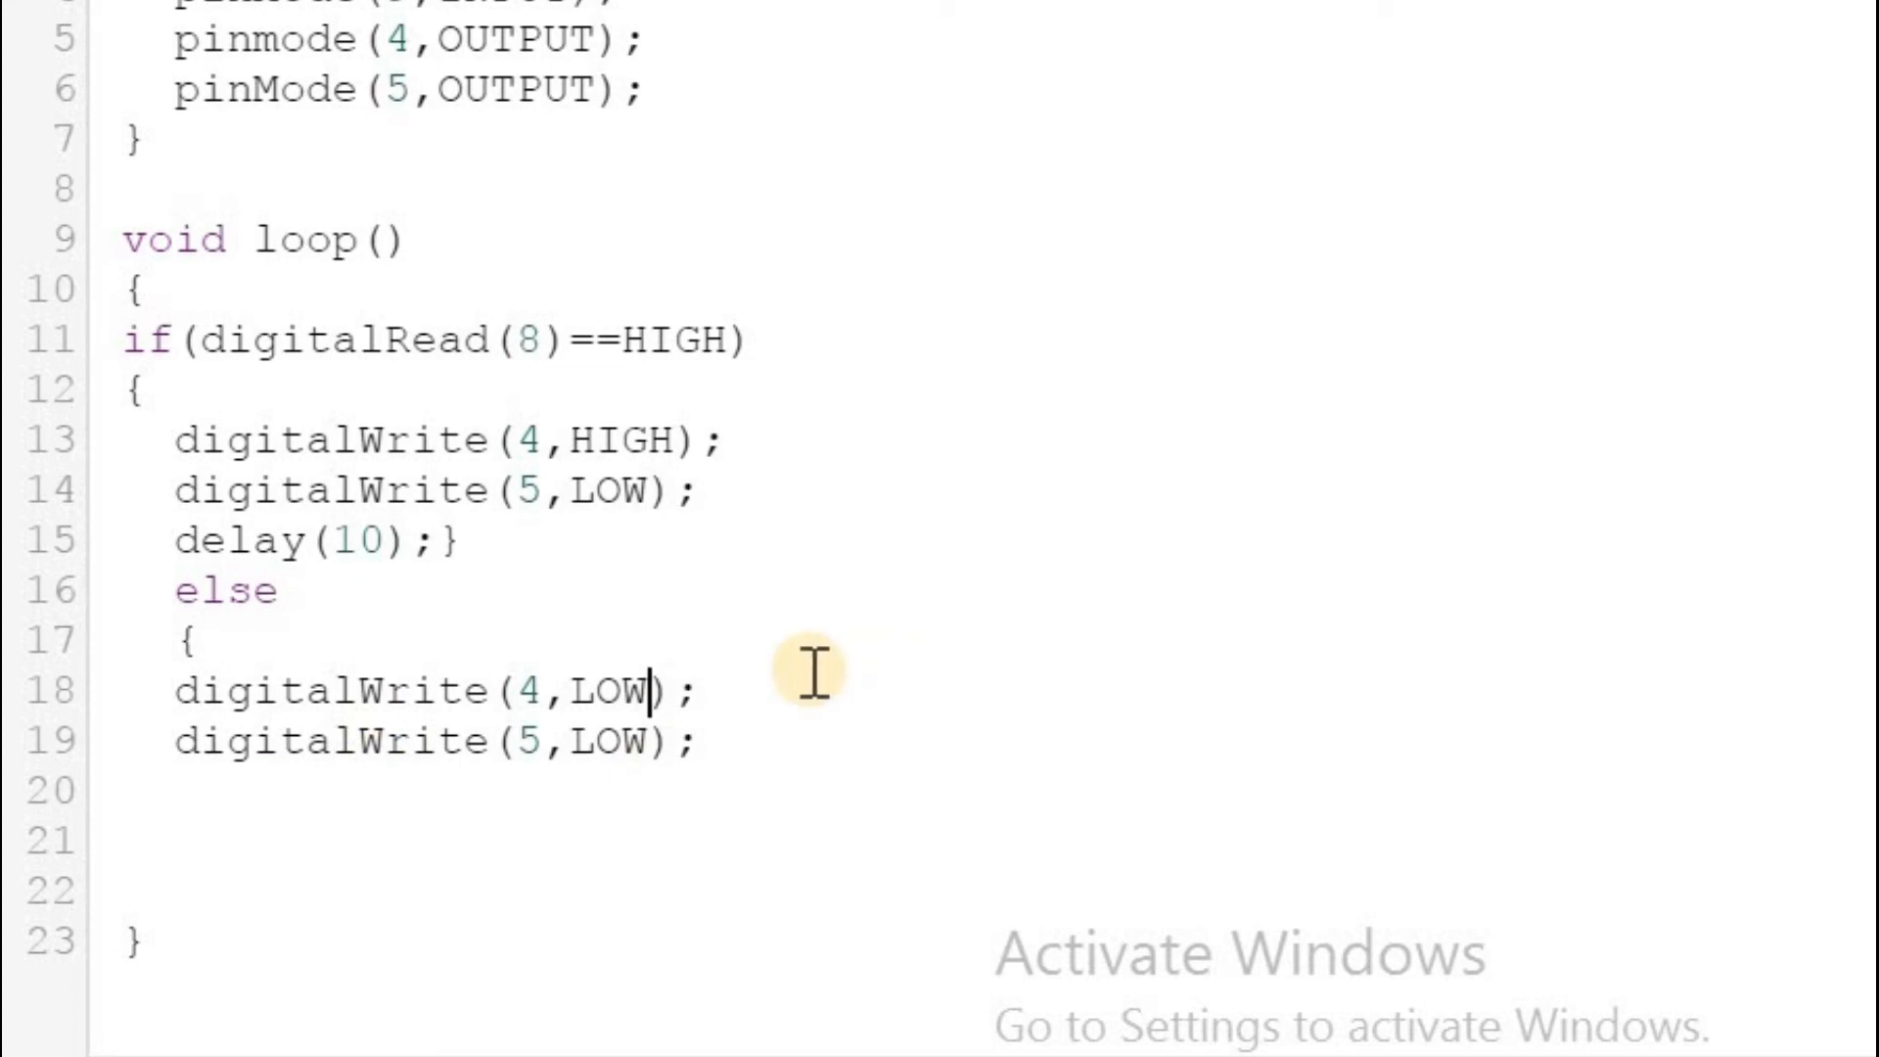
{"action": "left_click", "coordinate": [196, 825]}
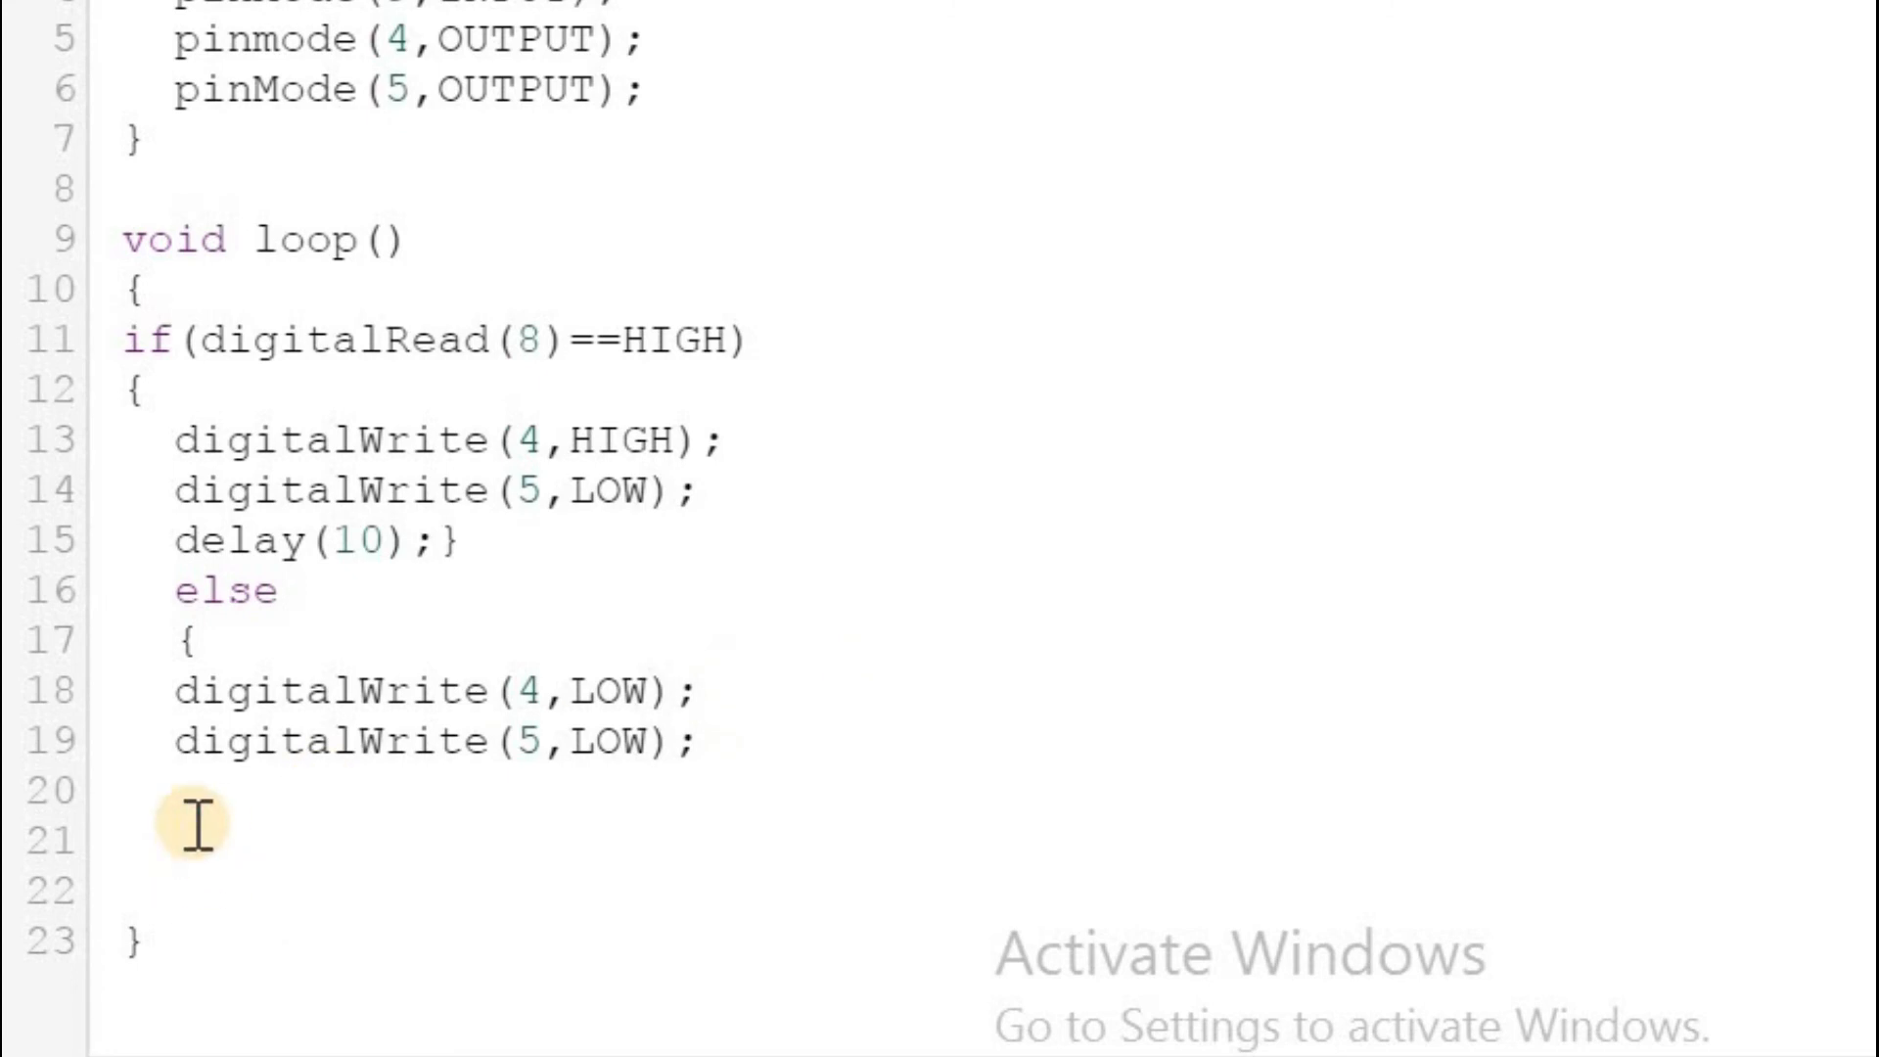
Step: Copy the if/else block from lines 11 to 19 and paste it on line 21 below the first else block
{"action": "key", "text": "Return"}
{"action": "key", "text": "Return"}
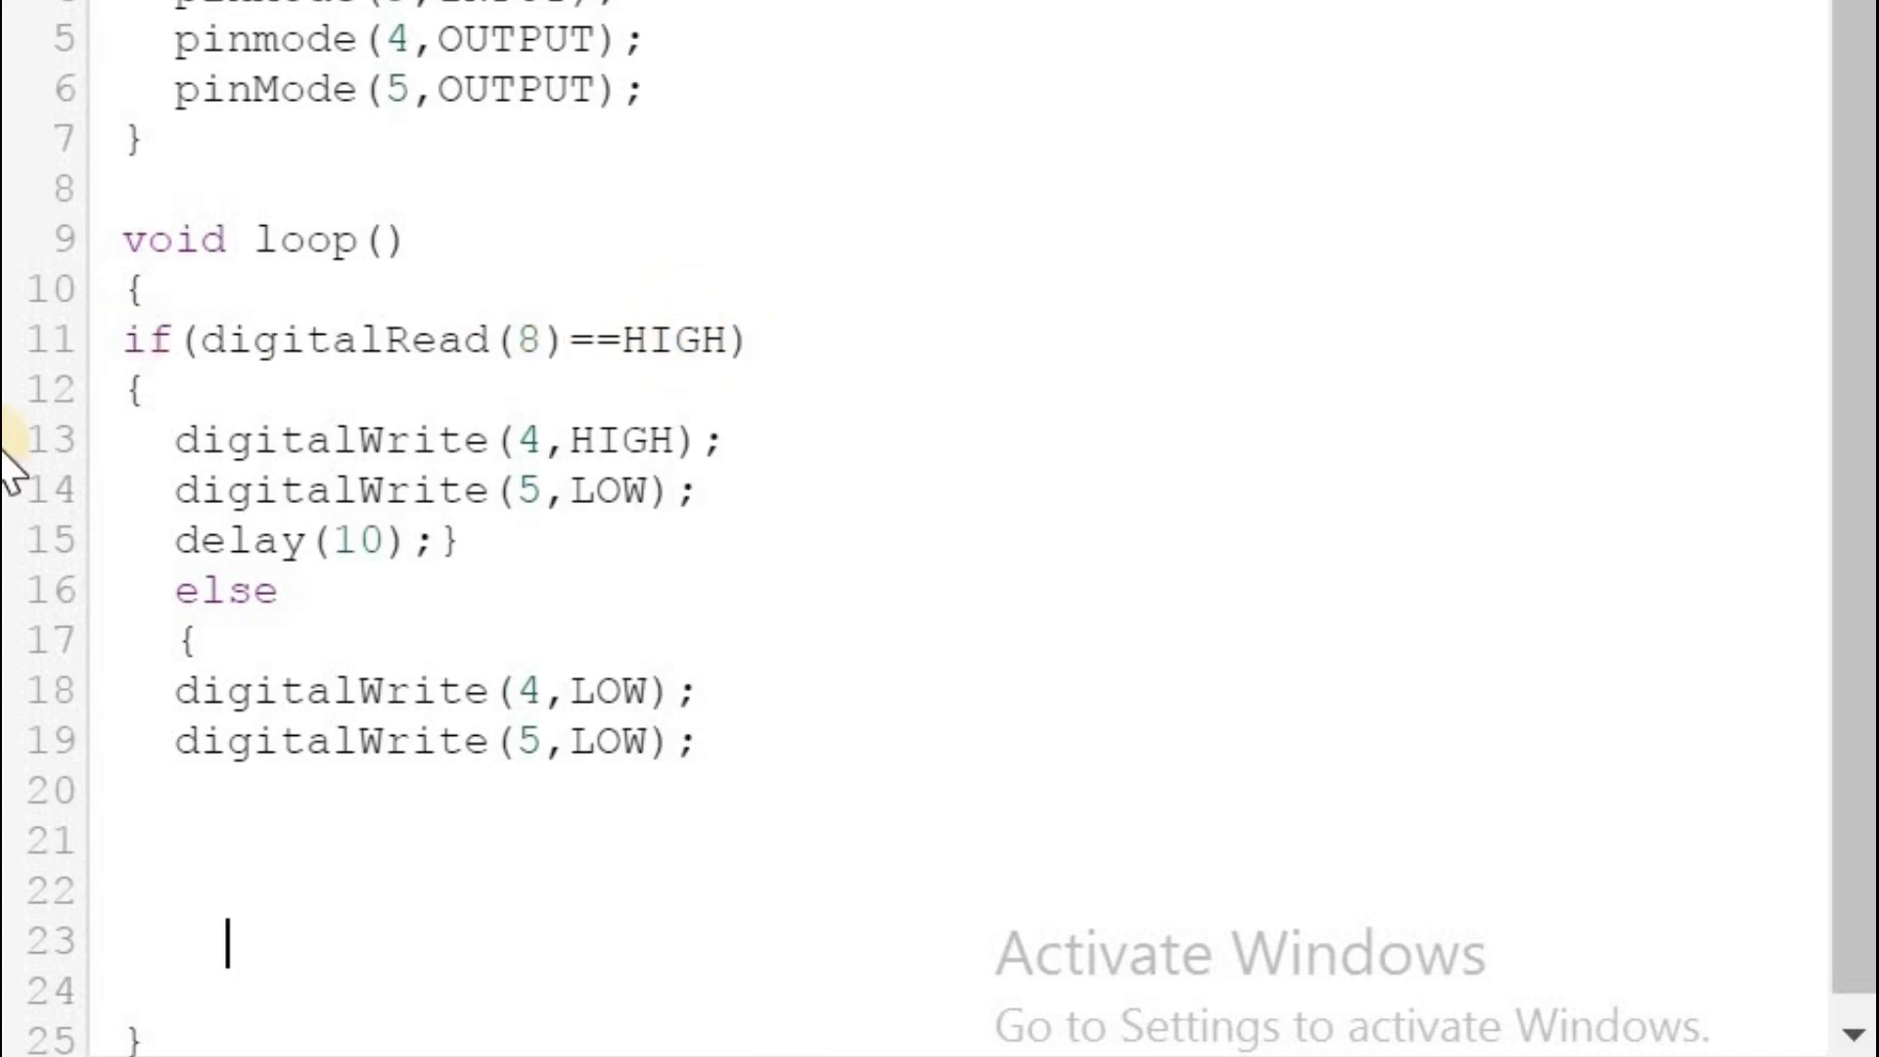
{"action": "double_click", "coordinate": [137, 343]}
{"action": "left_click_drag", "start_coordinate": [216, 347], "coordinate": [738, 763]}
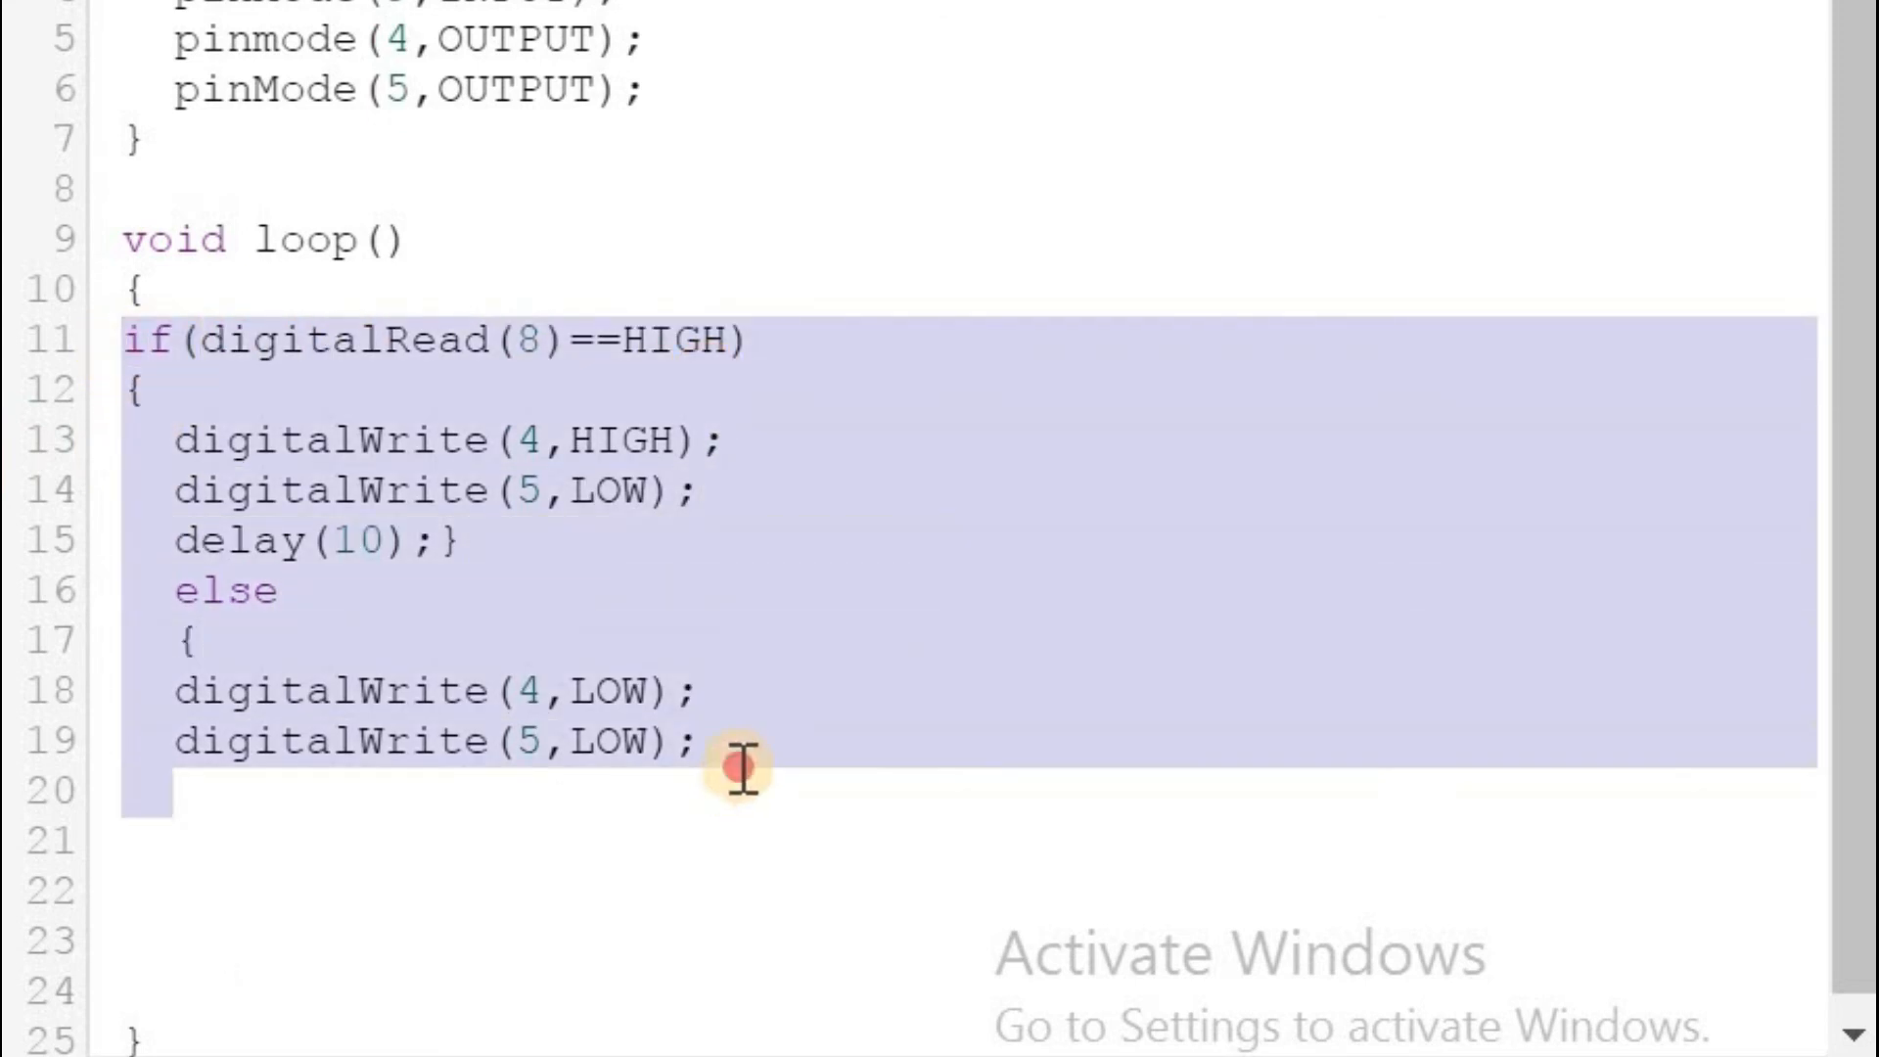
{"action": "right_click", "coordinate": [482, 516]}
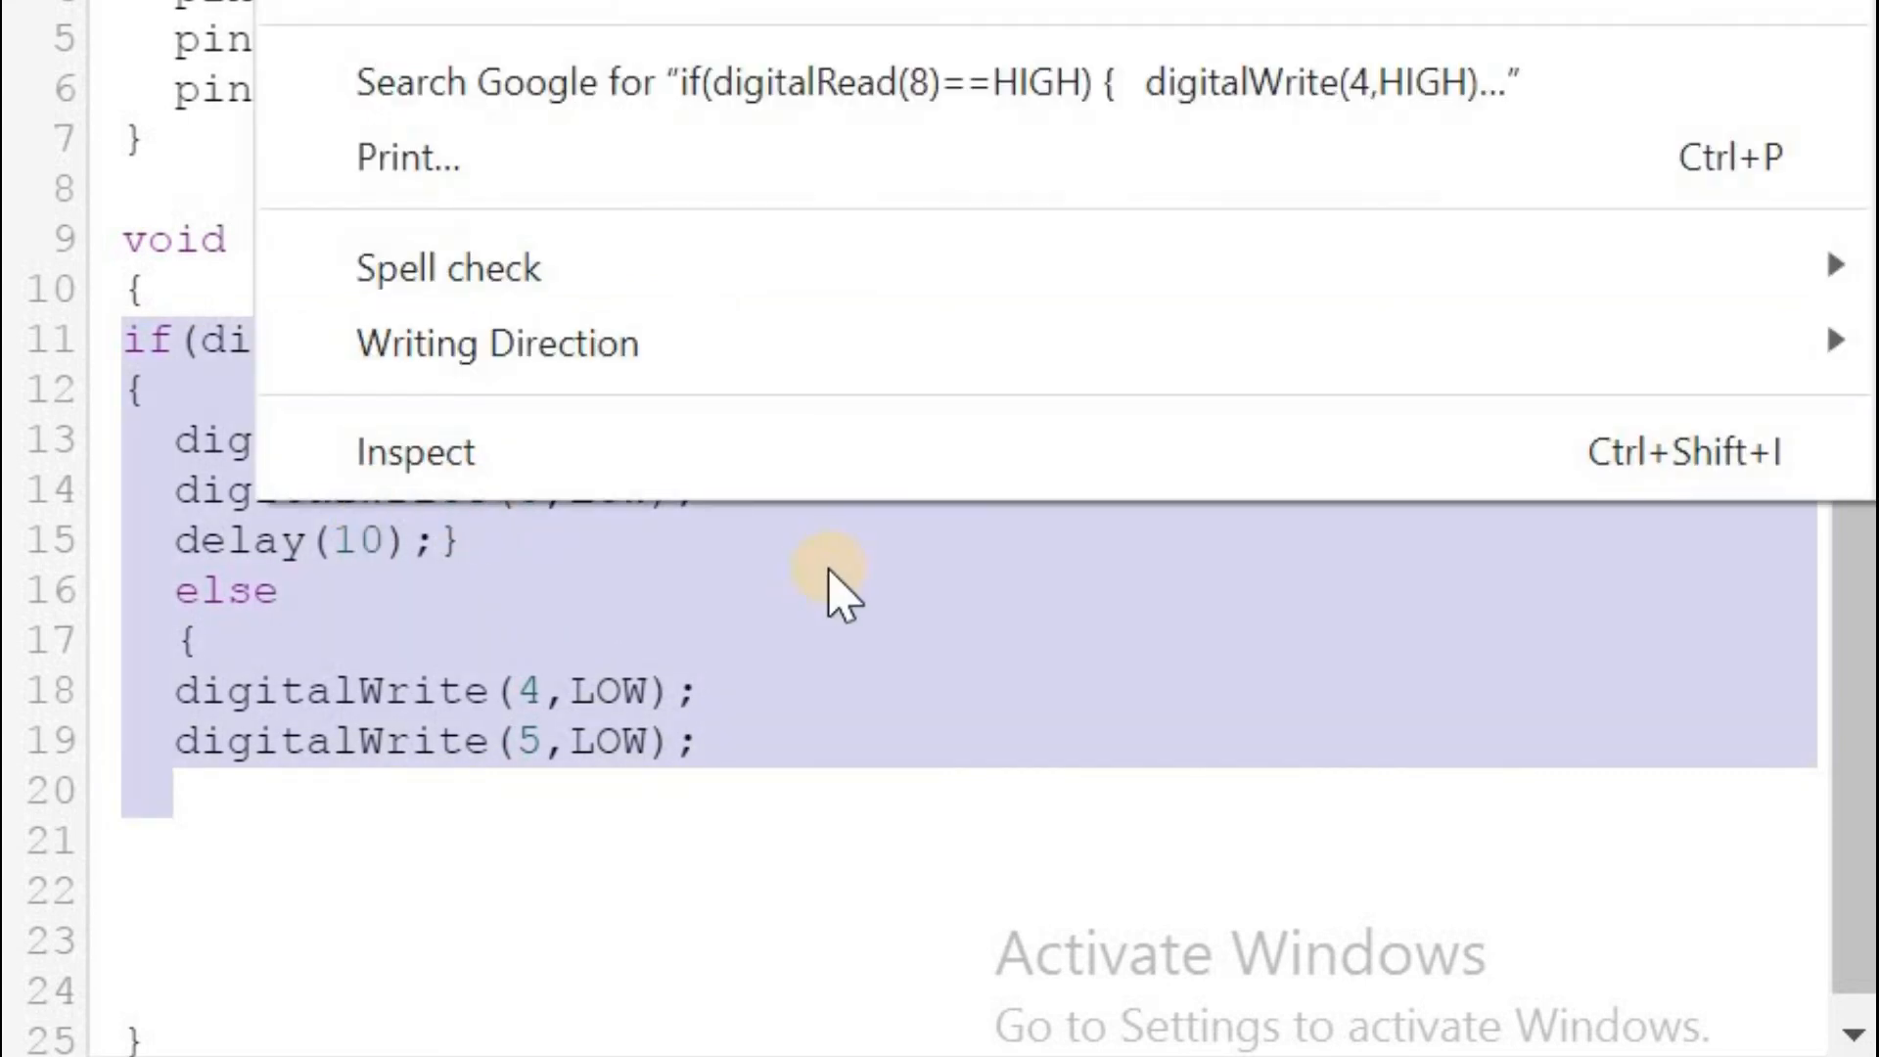
{"action": "left_click", "coordinate": [477, 519]}
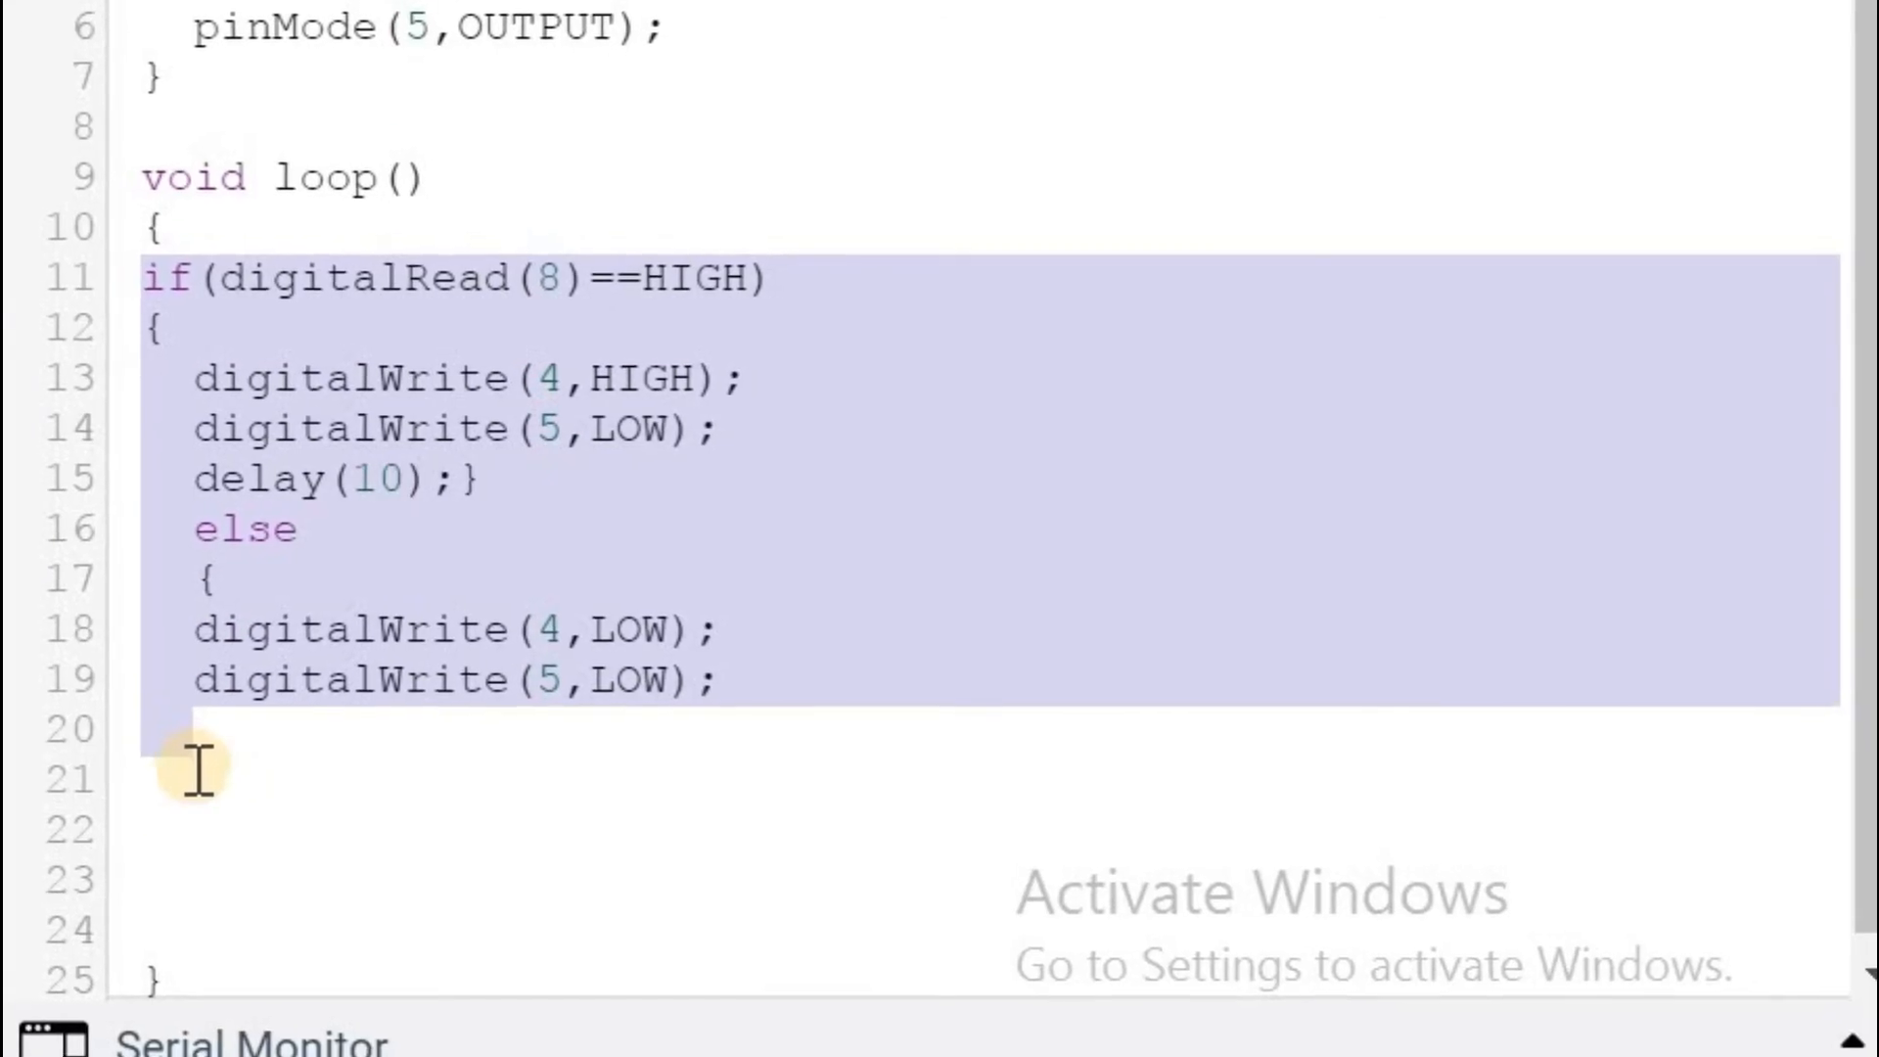
{"action": "left_click", "coordinate": [178, 834]}
{"action": "right_click", "coordinate": [179, 838]}
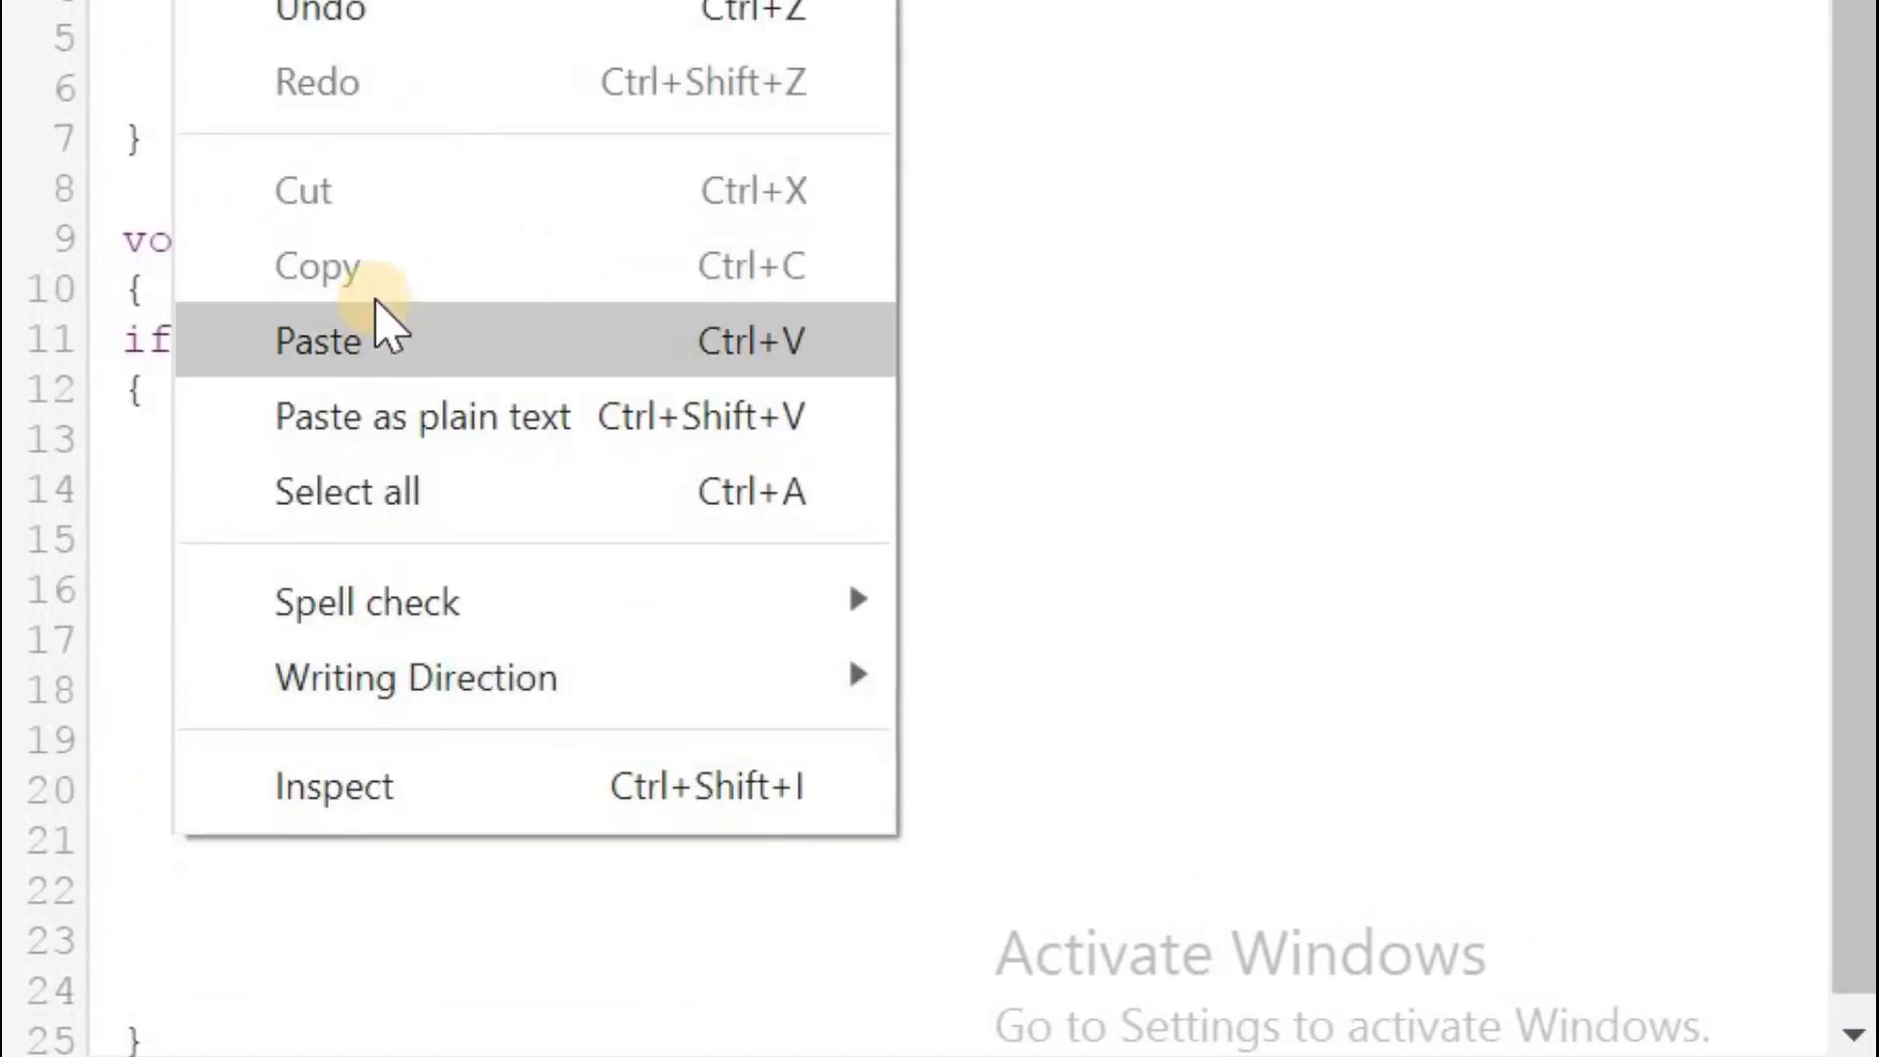
{"action": "left_click", "coordinate": [382, 338]}
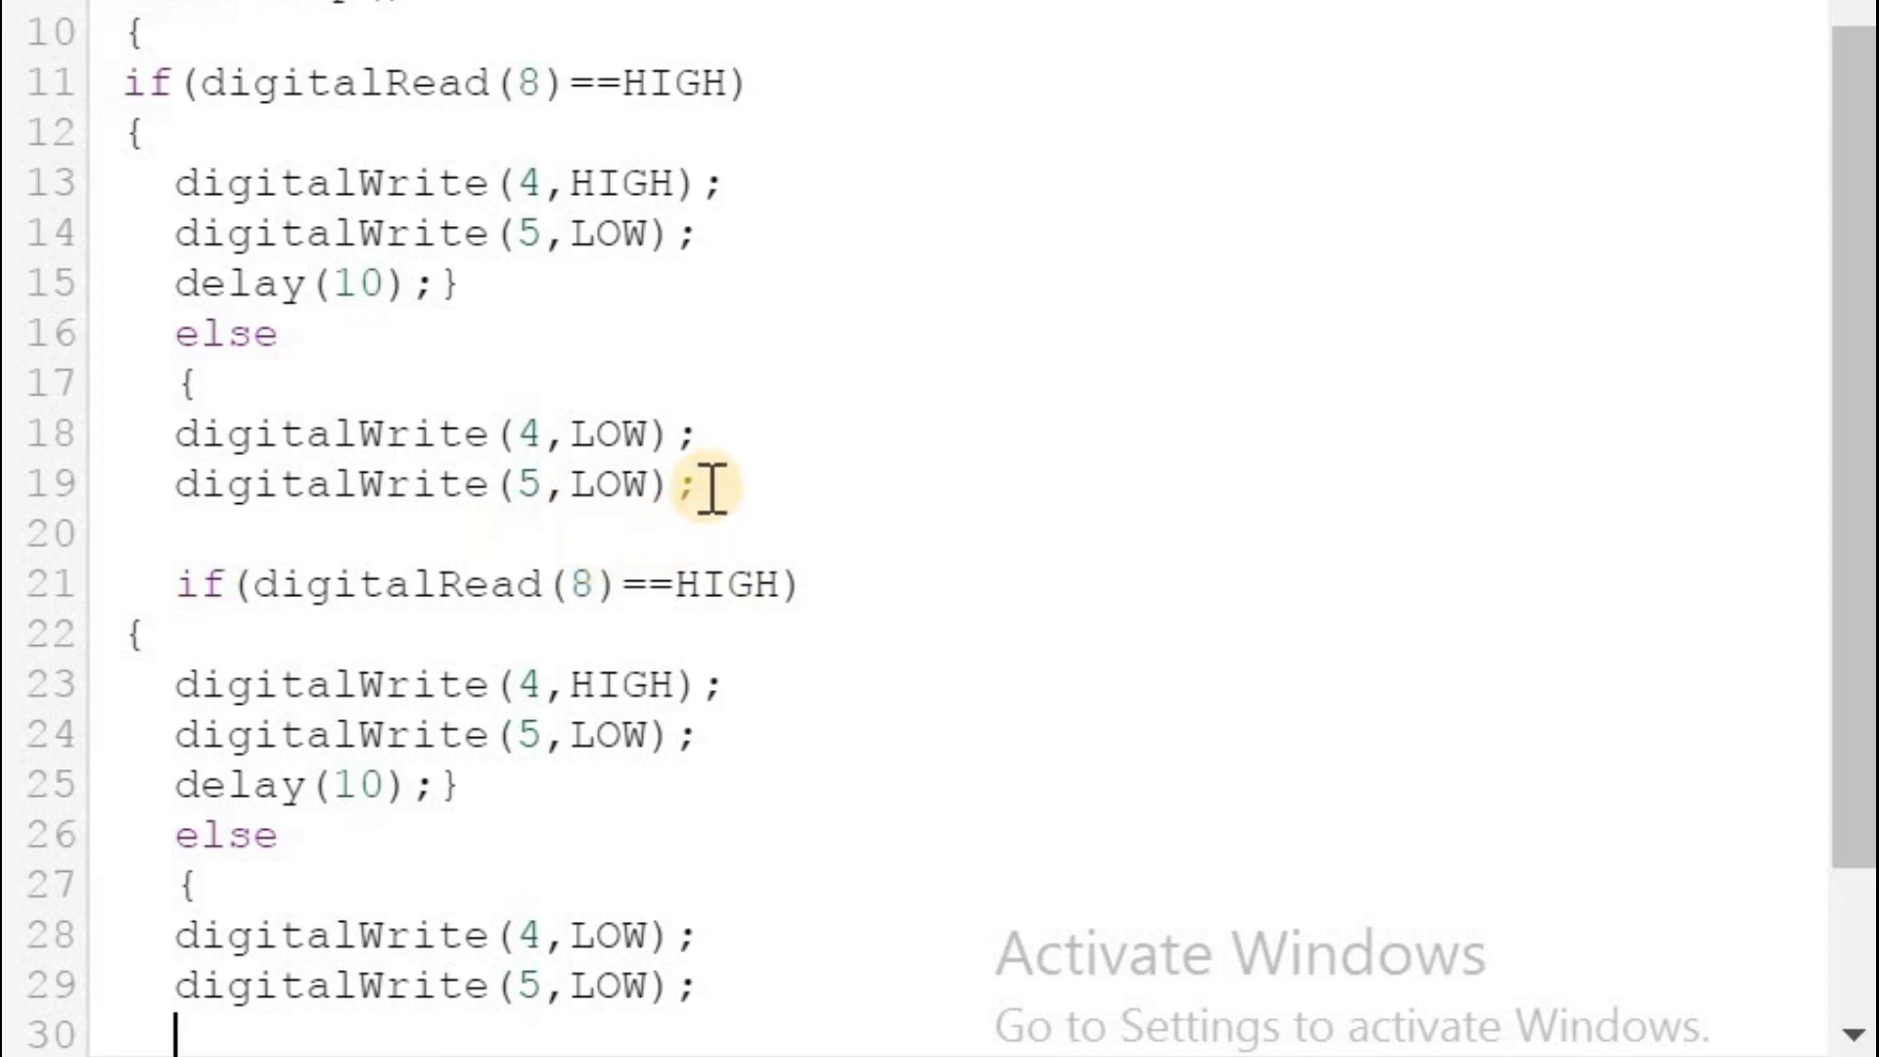
Step: Close the first else block with a brace on line 20 and change the pasted if condition to read pin 9
{"action": "left_click", "coordinate": [220, 527]}
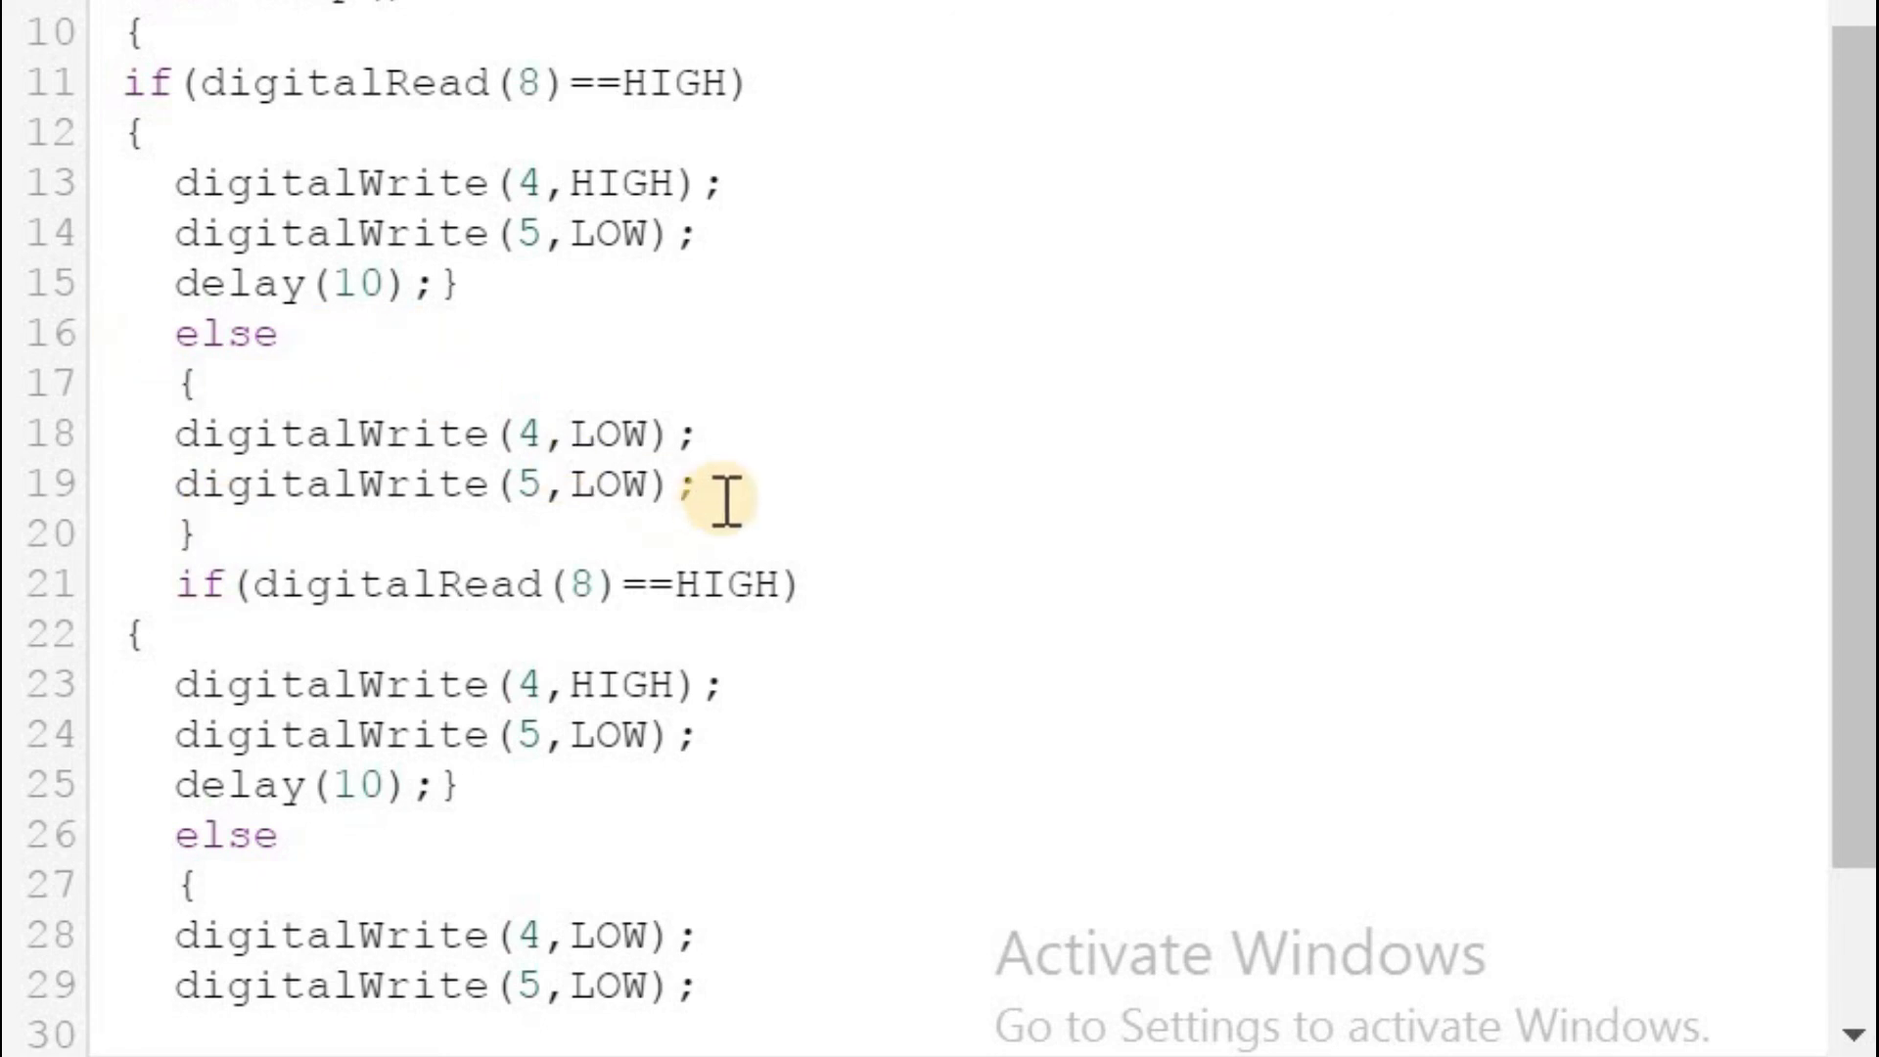
{"action": "scroll", "coordinate": [728, 500], "scroll_direction": "down", "scroll_amount": 2}
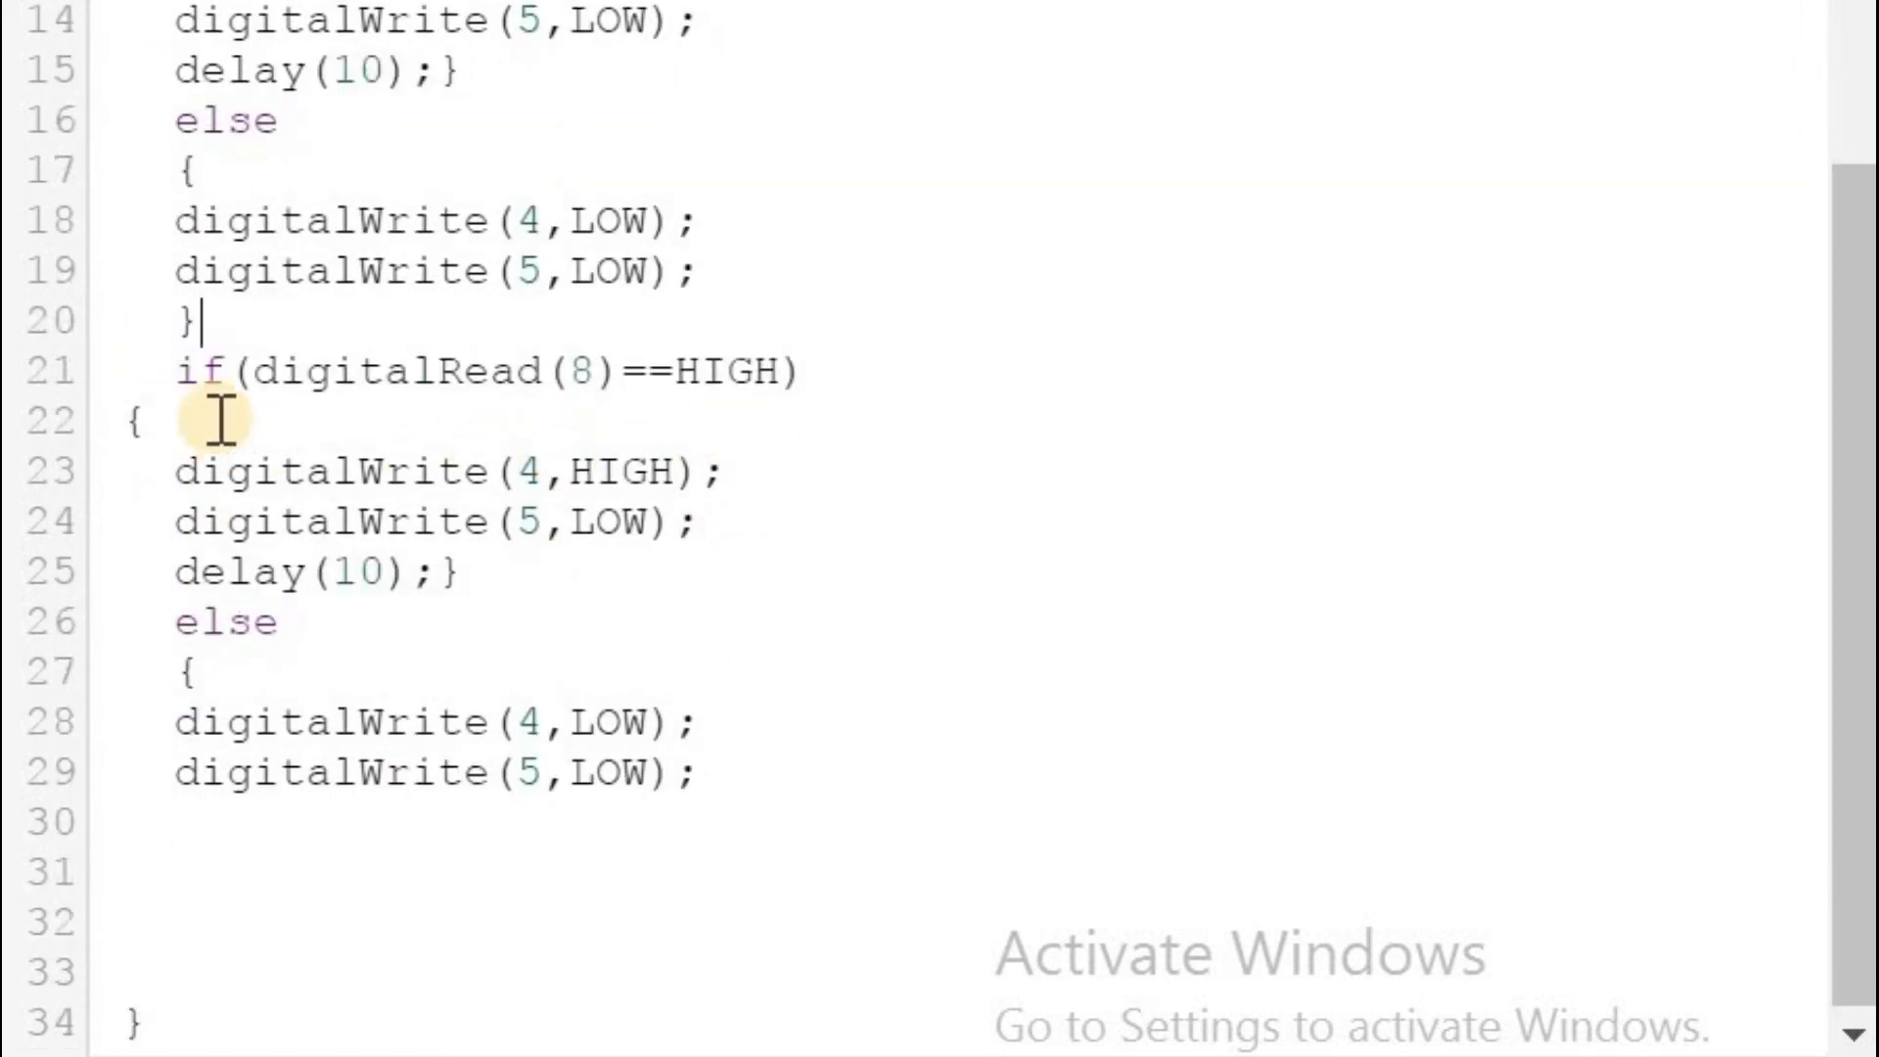
{"action": "left_click", "coordinate": [597, 373]}
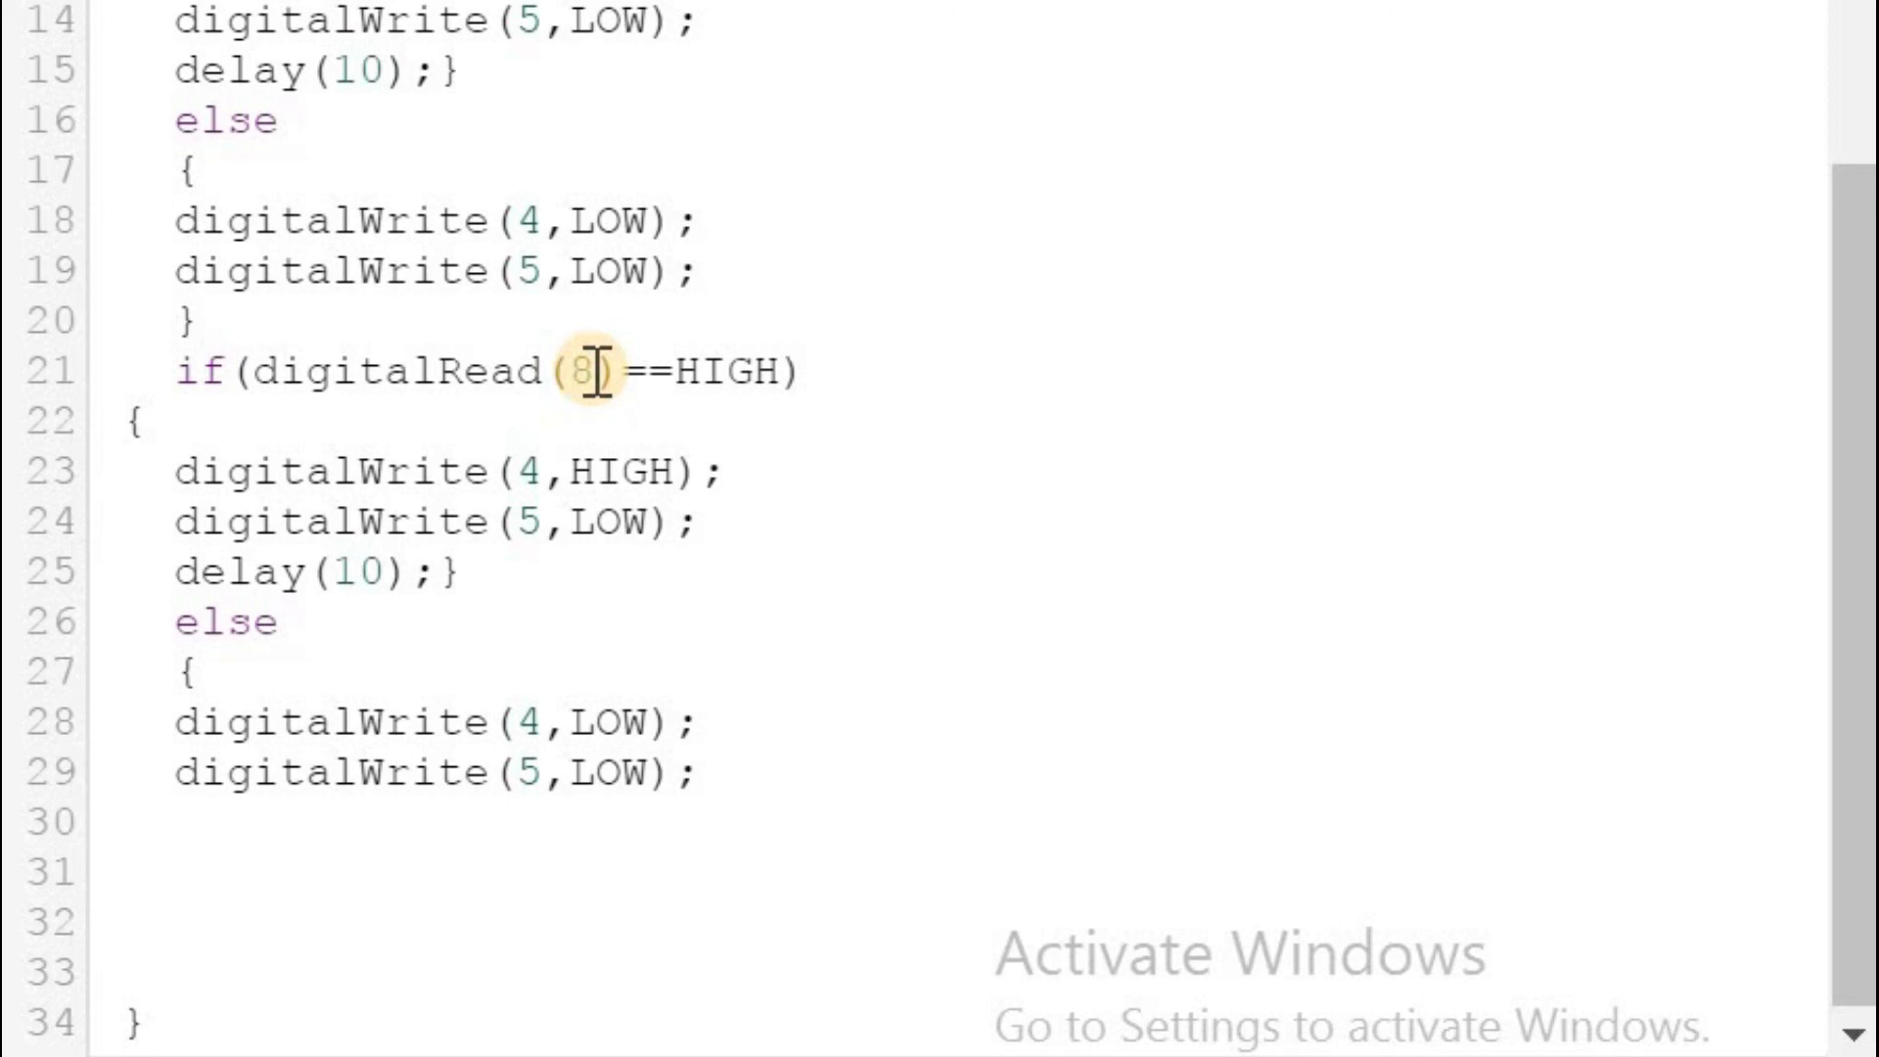
{"action": "key", "text": "BackSpace"}
{"action": "type", "text": "9"}
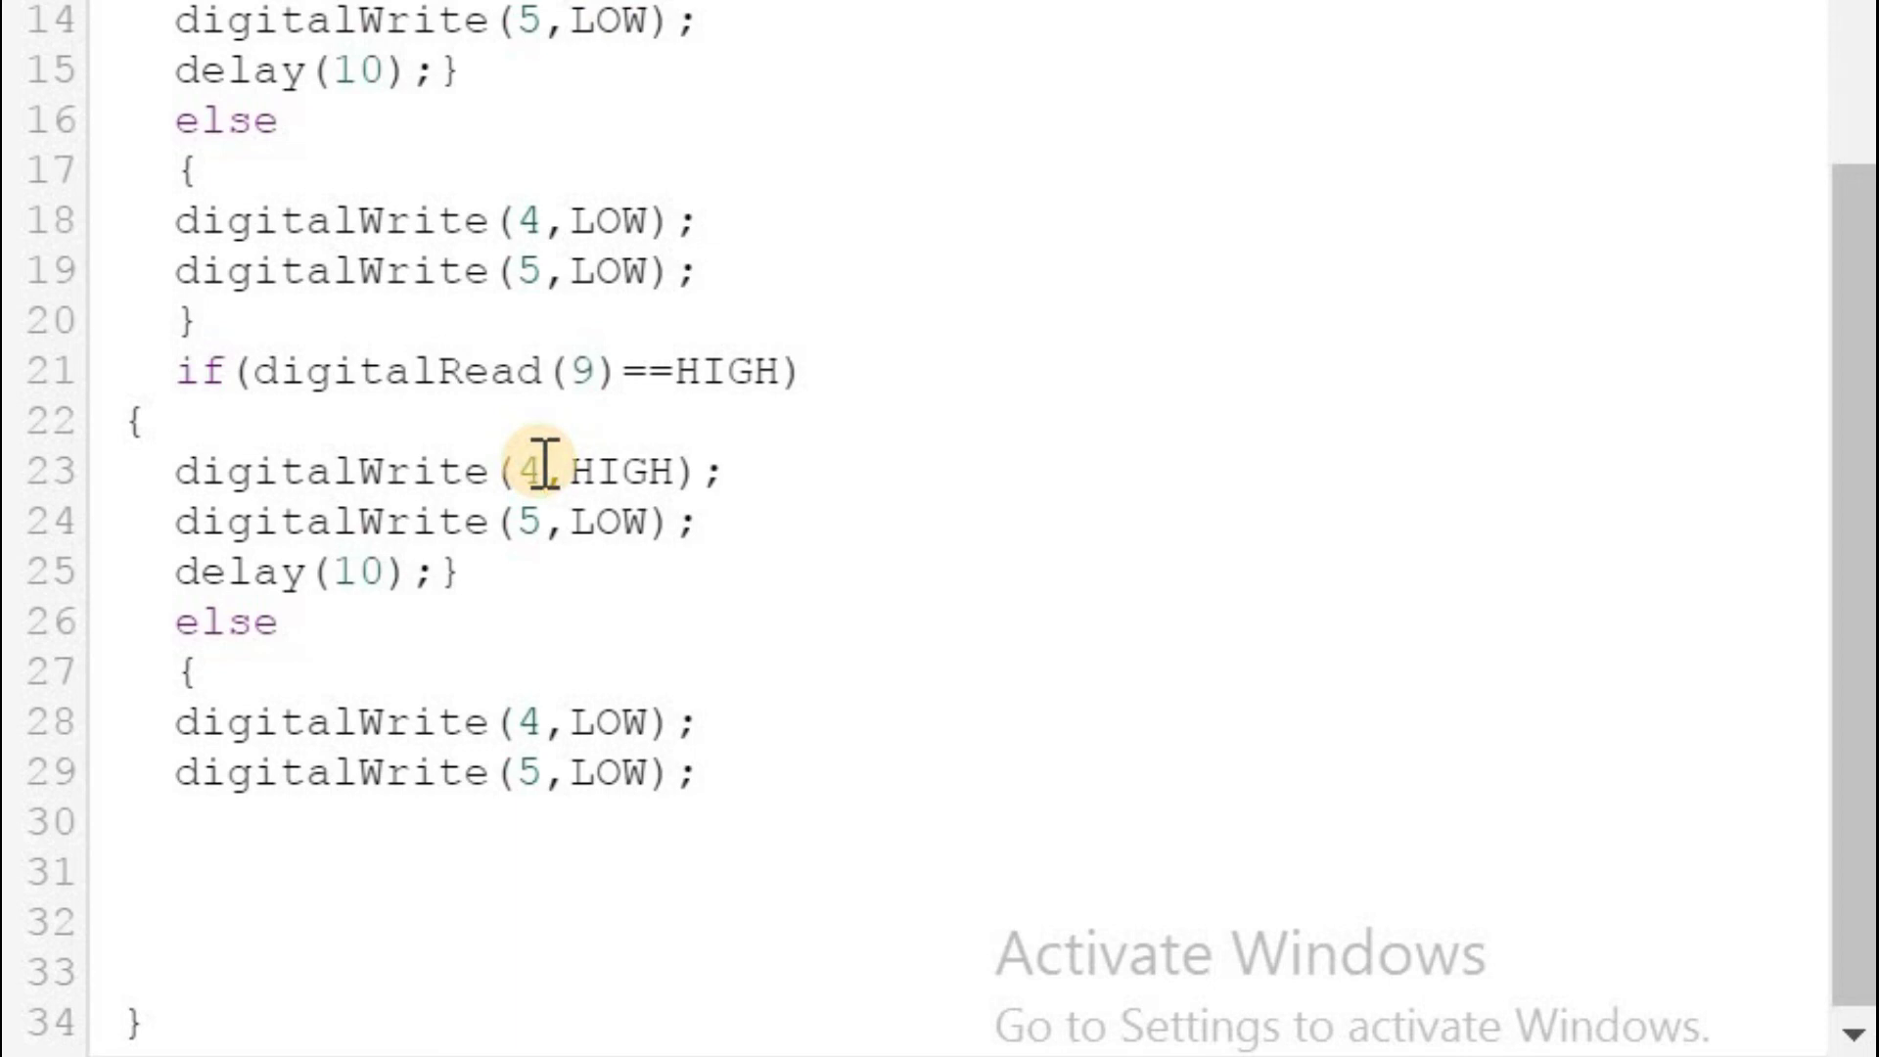
Step: Swap the pins in the second if block so it writes pin 5 HIGH and pin 4 LOW
{"action": "left_click", "coordinate": [545, 471]}
{"action": "key", "text": "BackSpace"}
{"action": "type", "text": "5"}
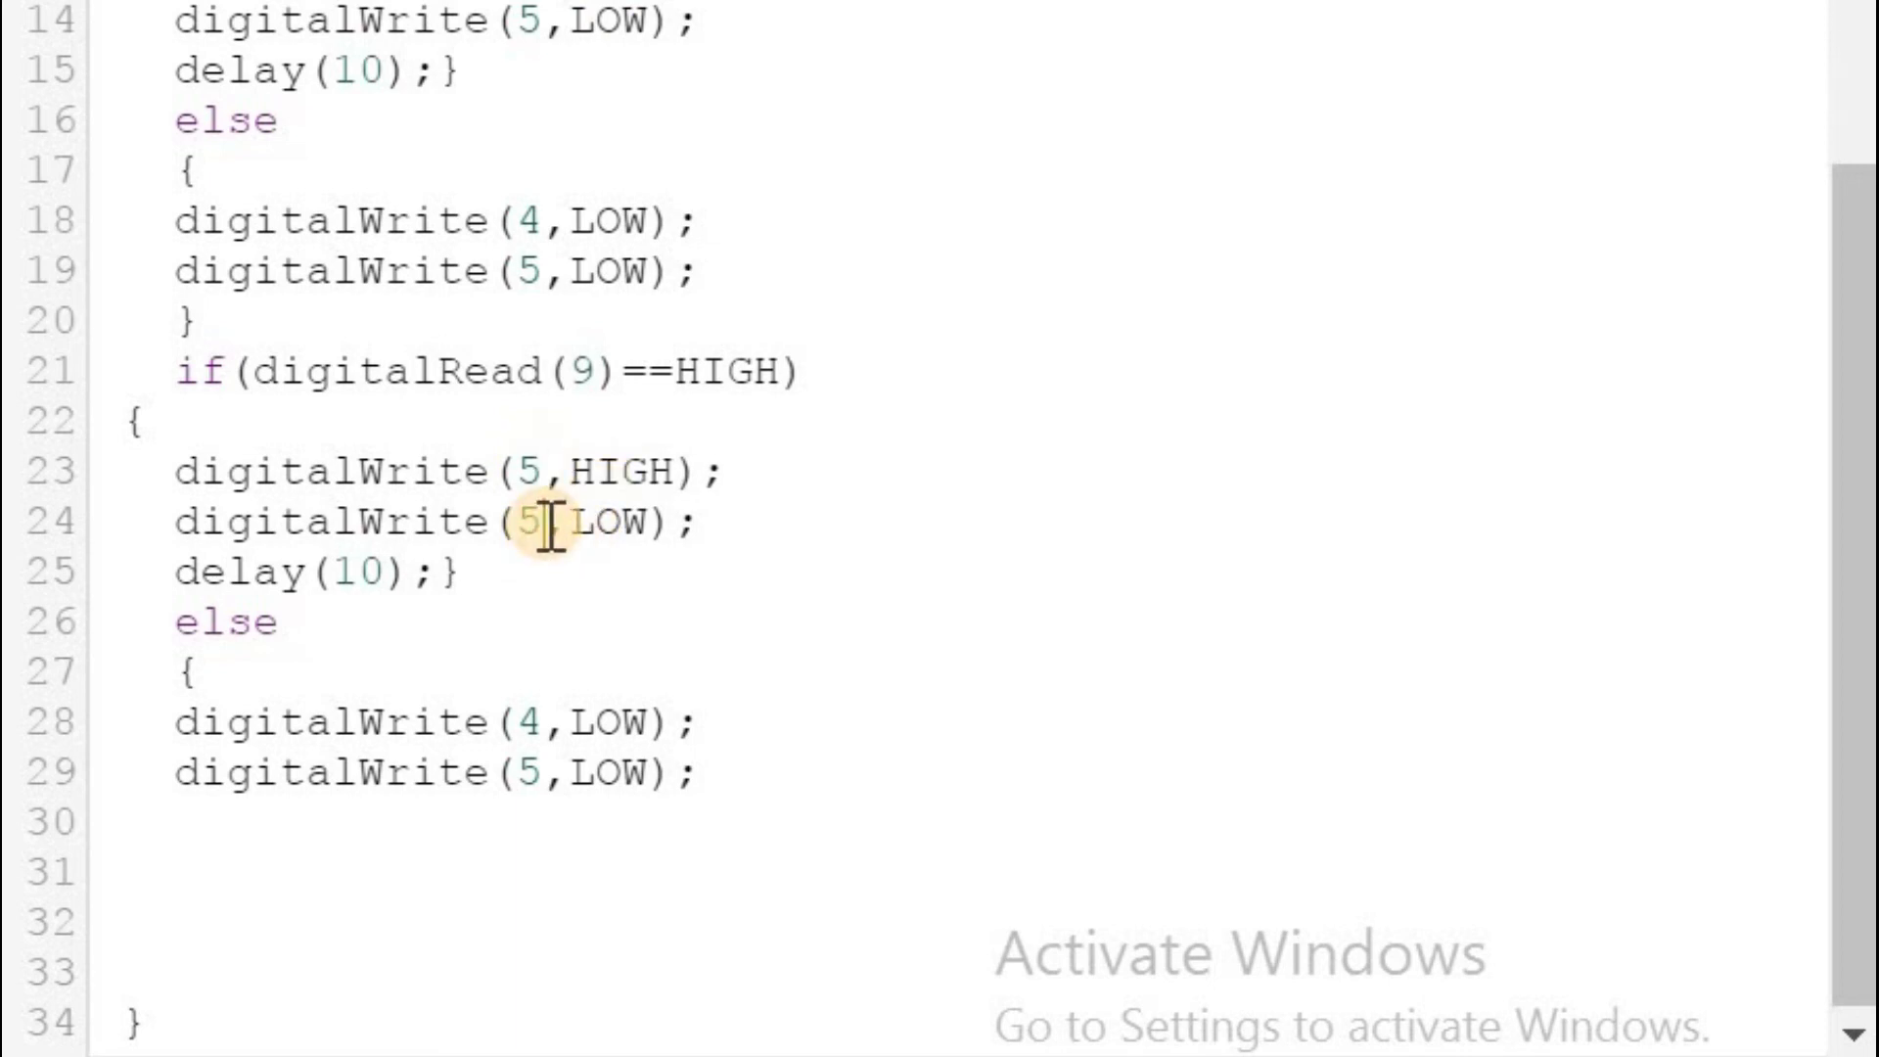
{"action": "left_click", "coordinate": [551, 523]}
{"action": "key", "text": "BackSpace"}
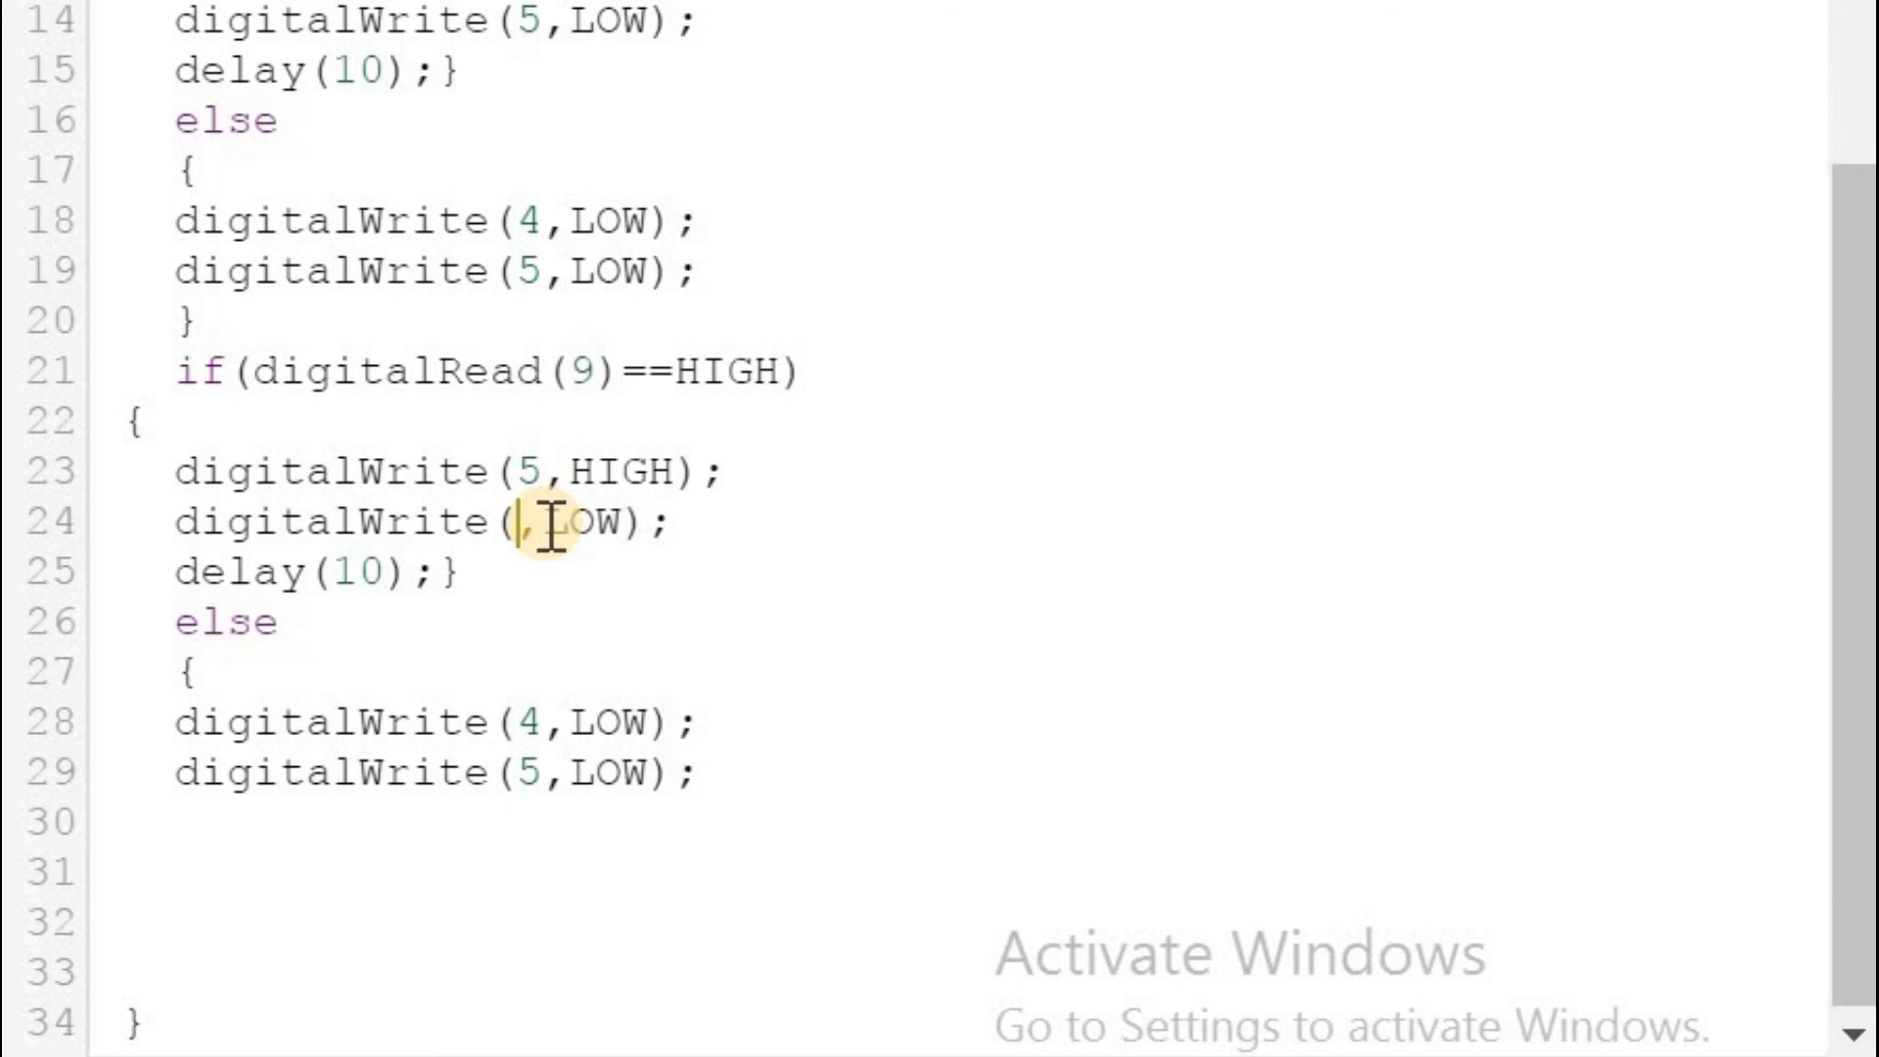
{"action": "type", "text": "4"}
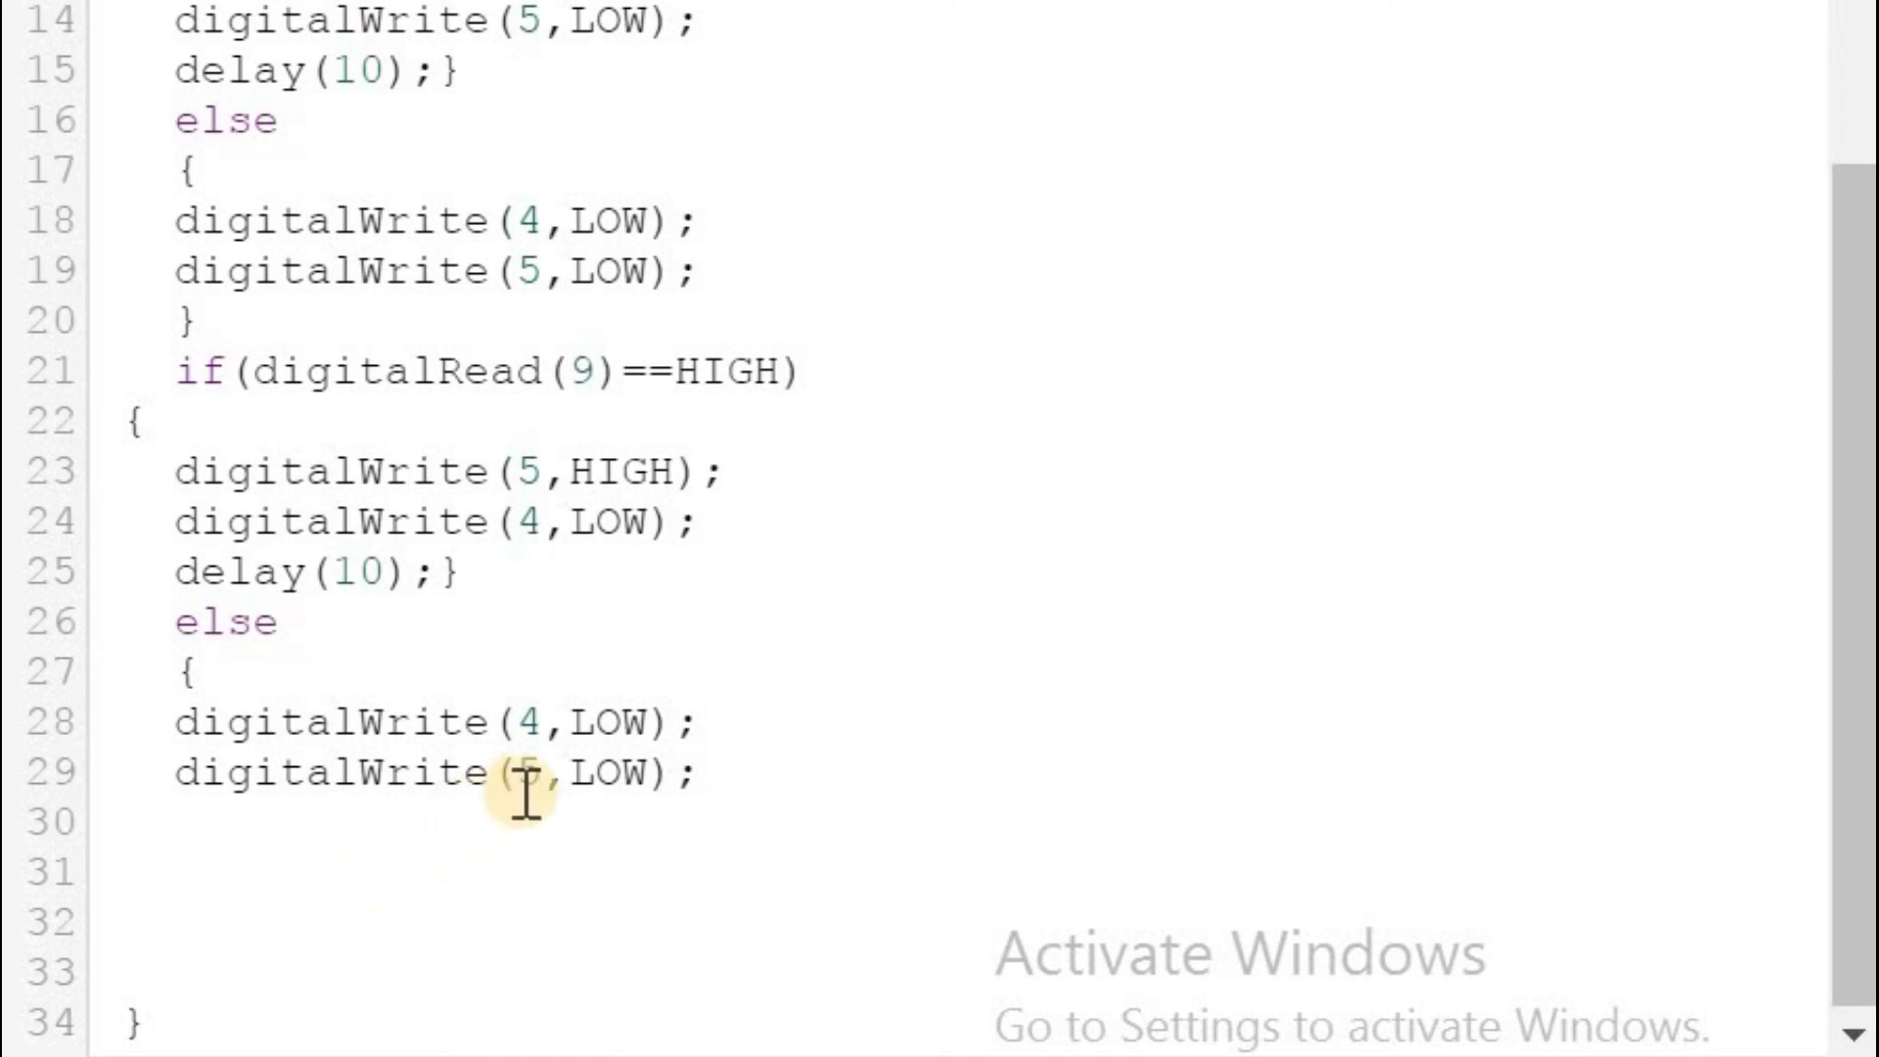
Step: Remove the brace on line 34, close the second else block with one on line 30, and try to start the simulation
{"action": "left_click", "coordinate": [168, 1018]}
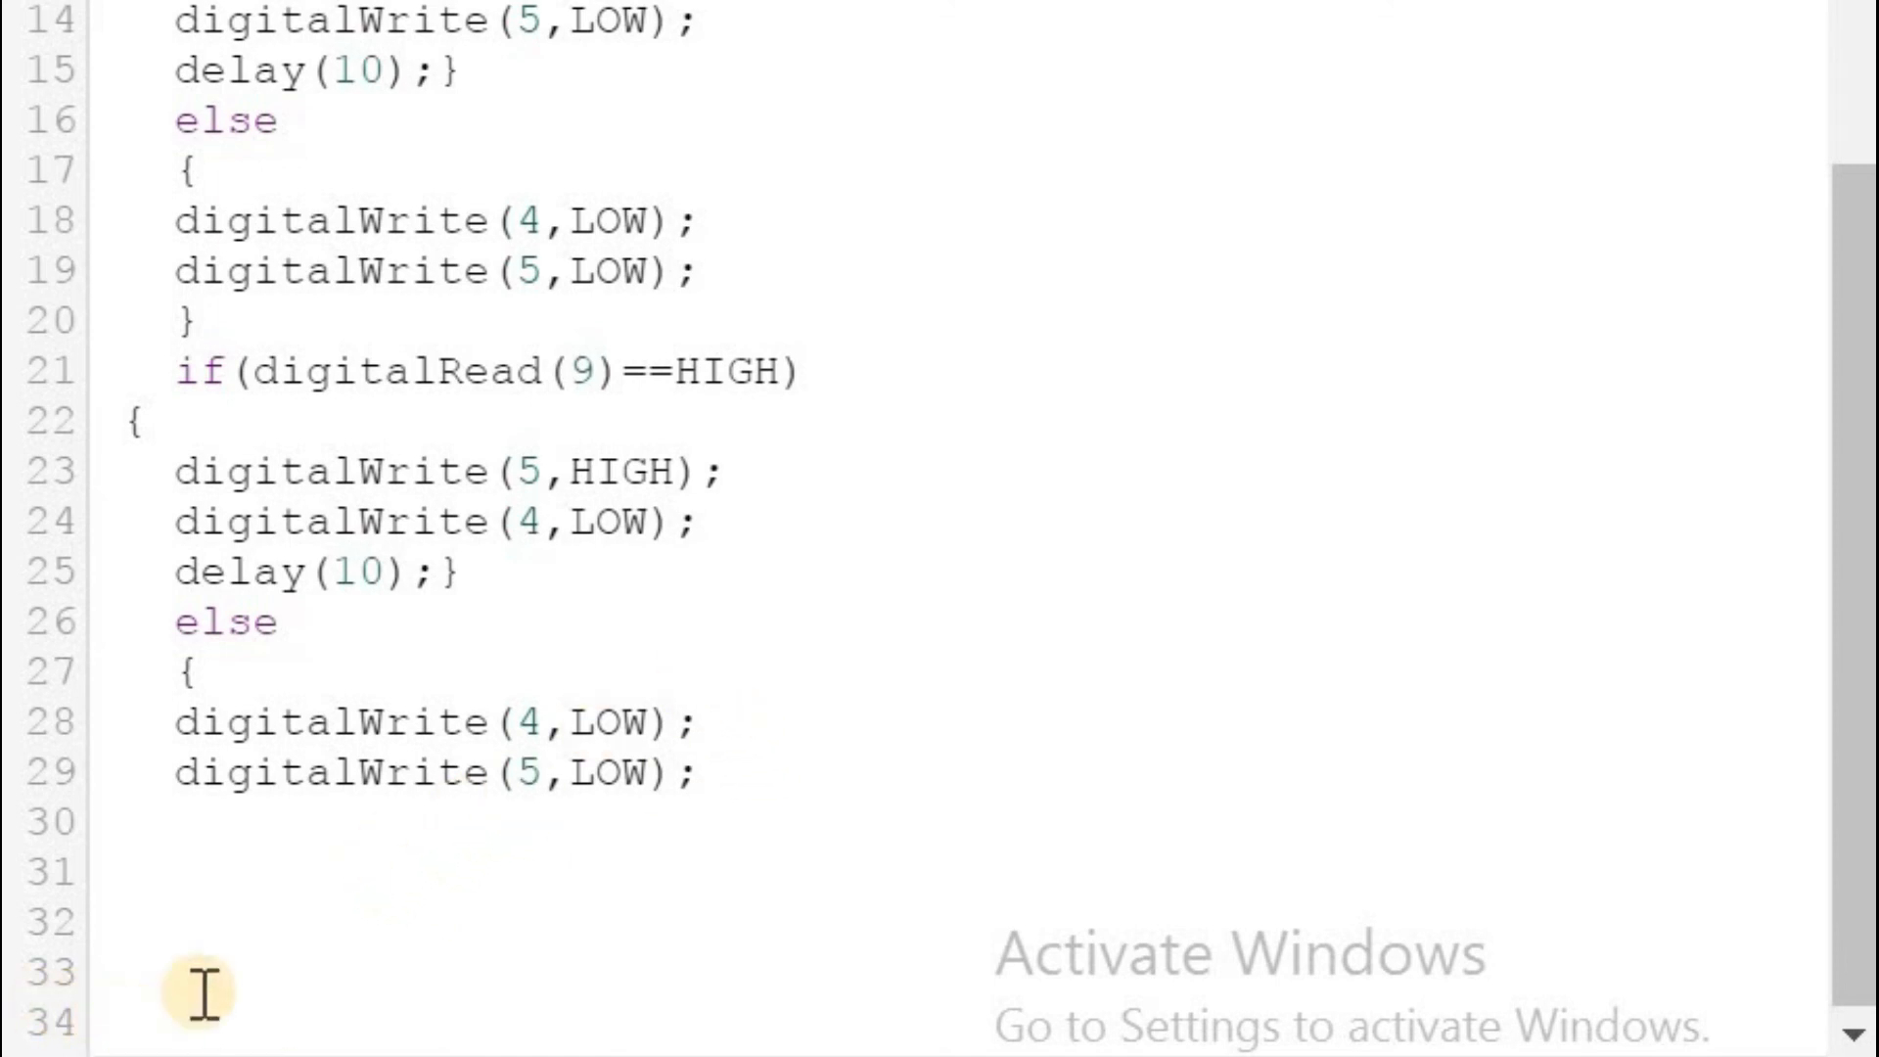
{"action": "left_click", "coordinate": [213, 839]}
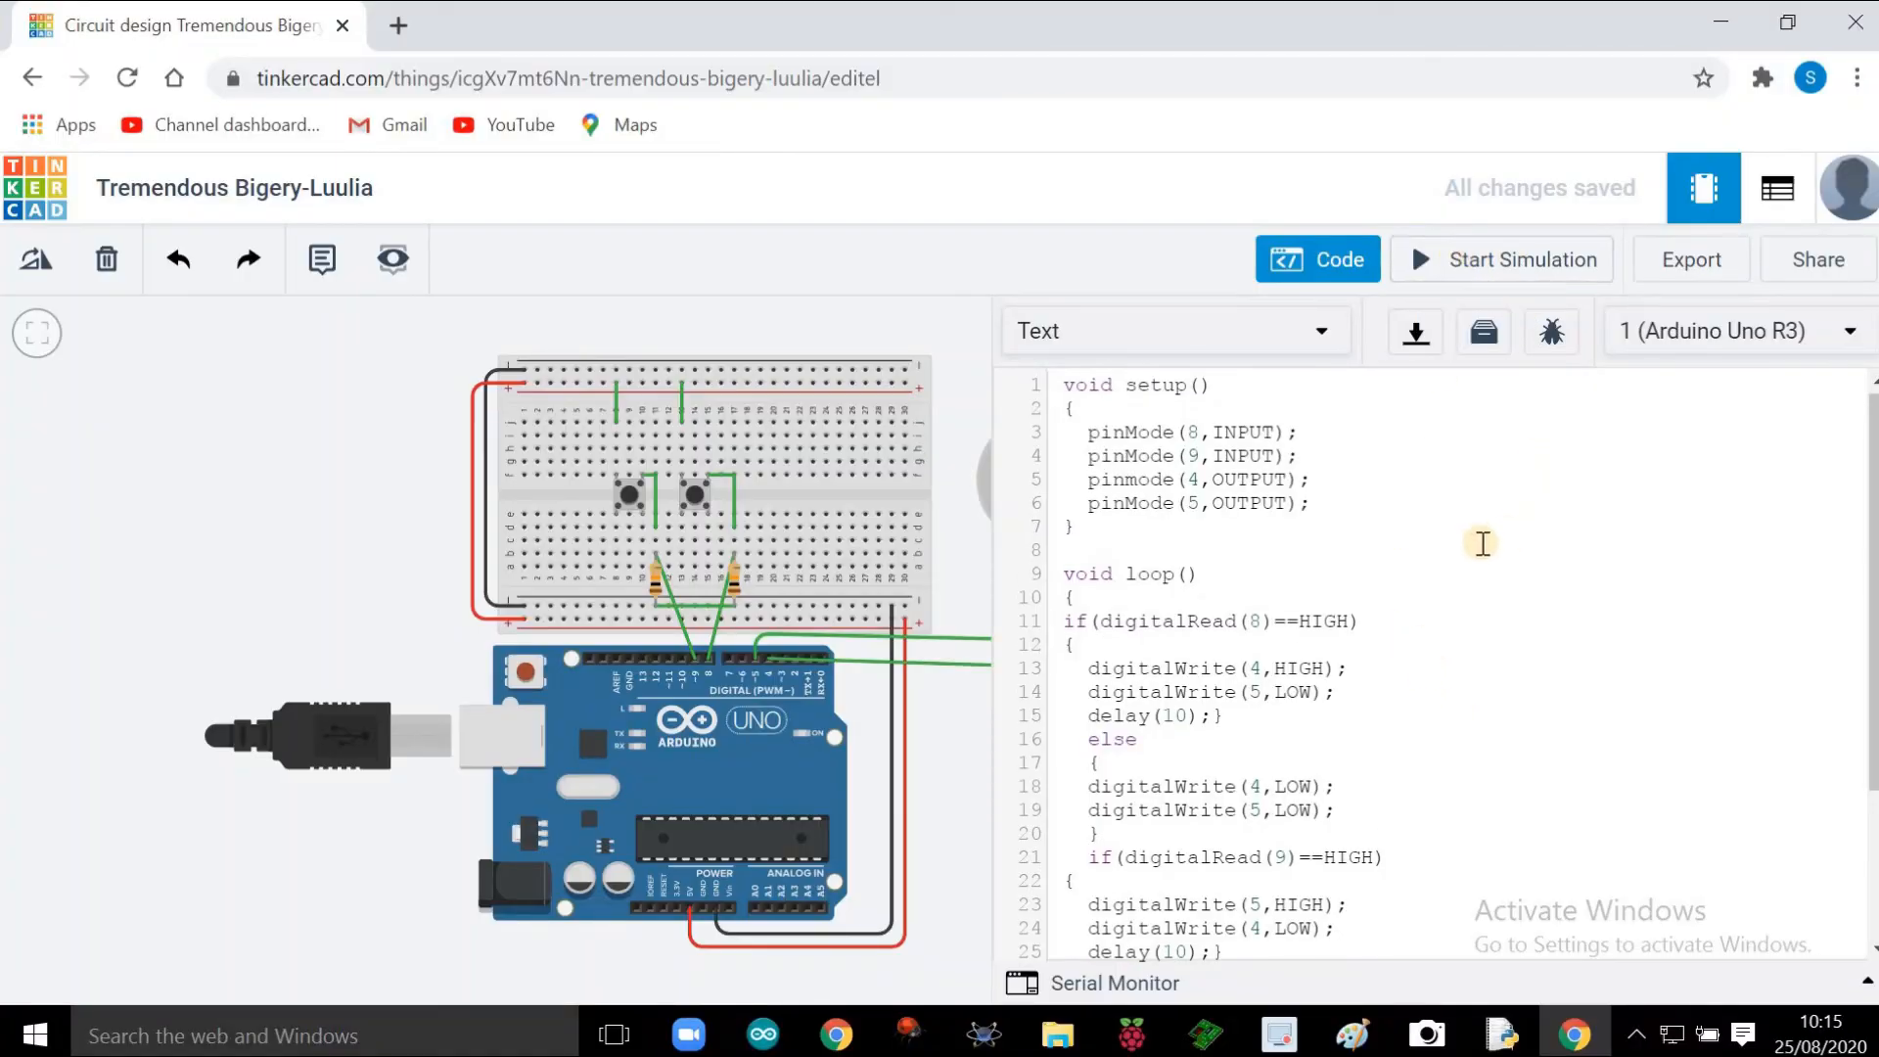
{"action": "scroll", "coordinate": [1487, 549], "scroll_direction": "down", "scroll_amount": 3}
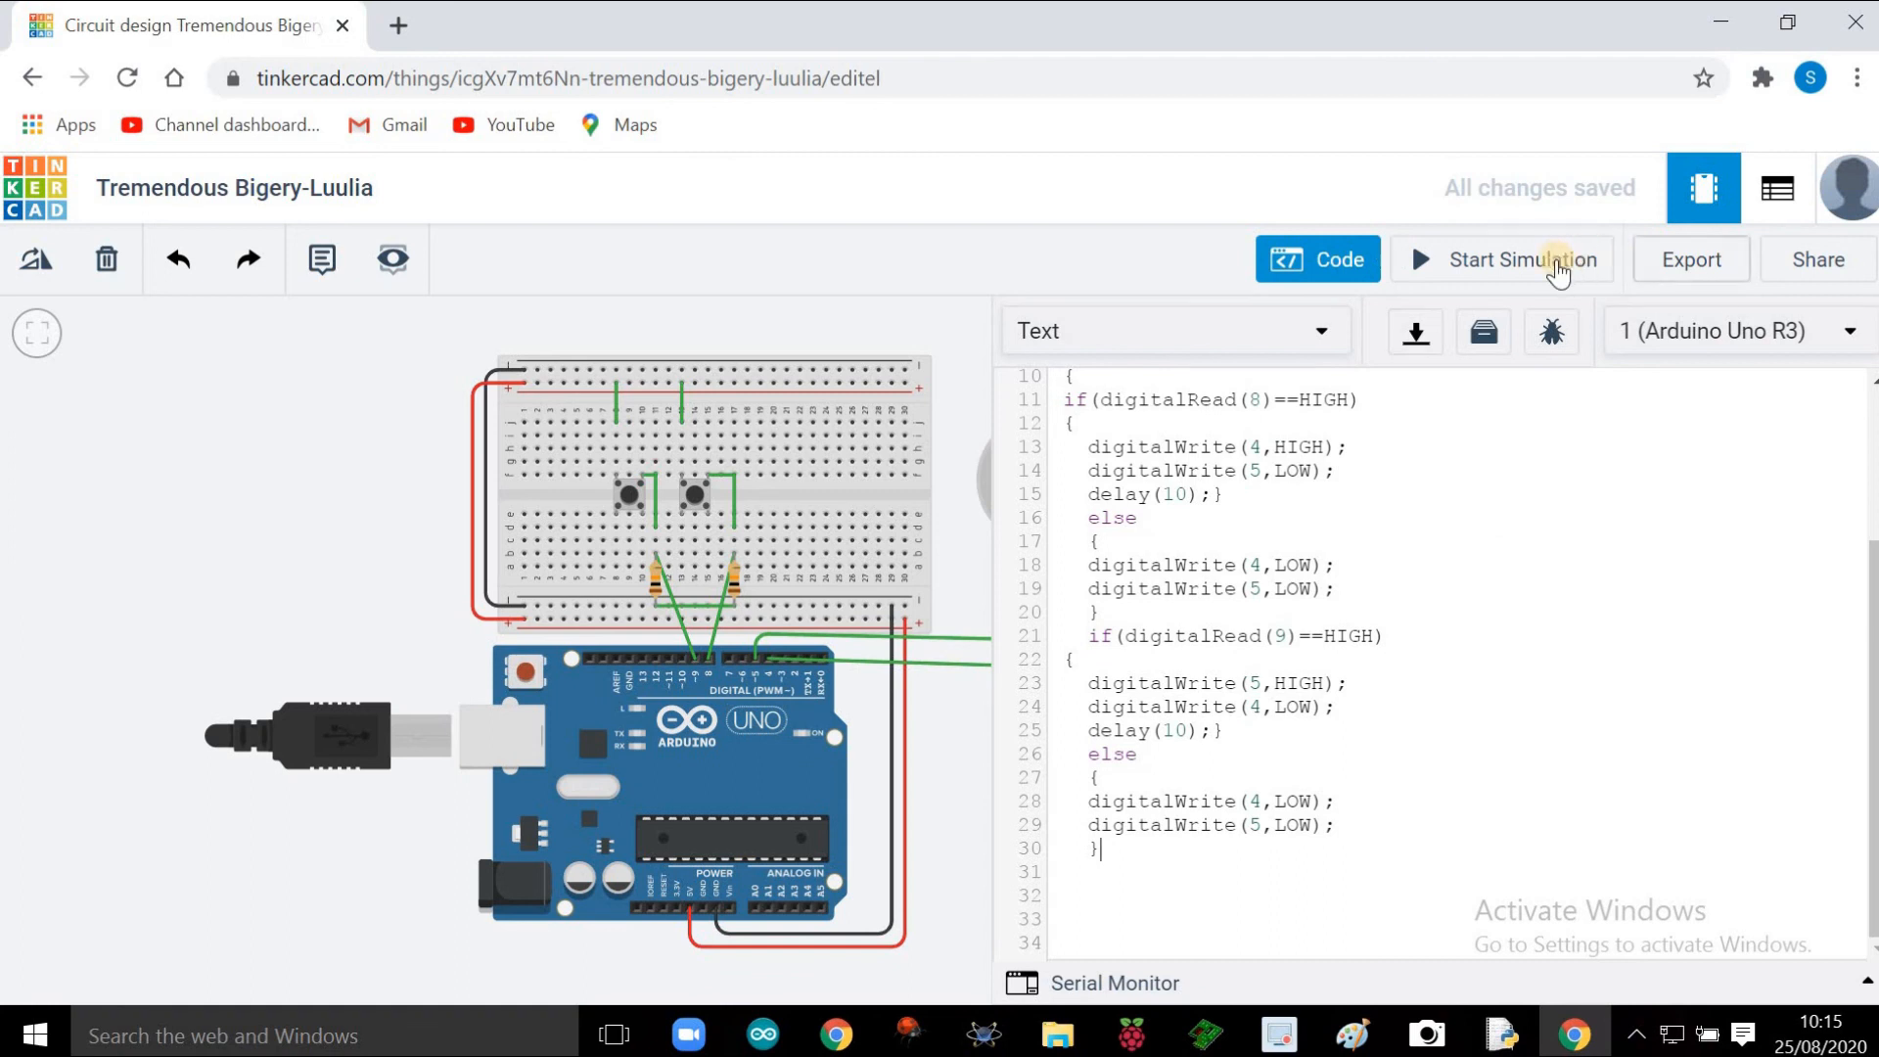
{"action": "left_click", "coordinate": [1523, 261]}
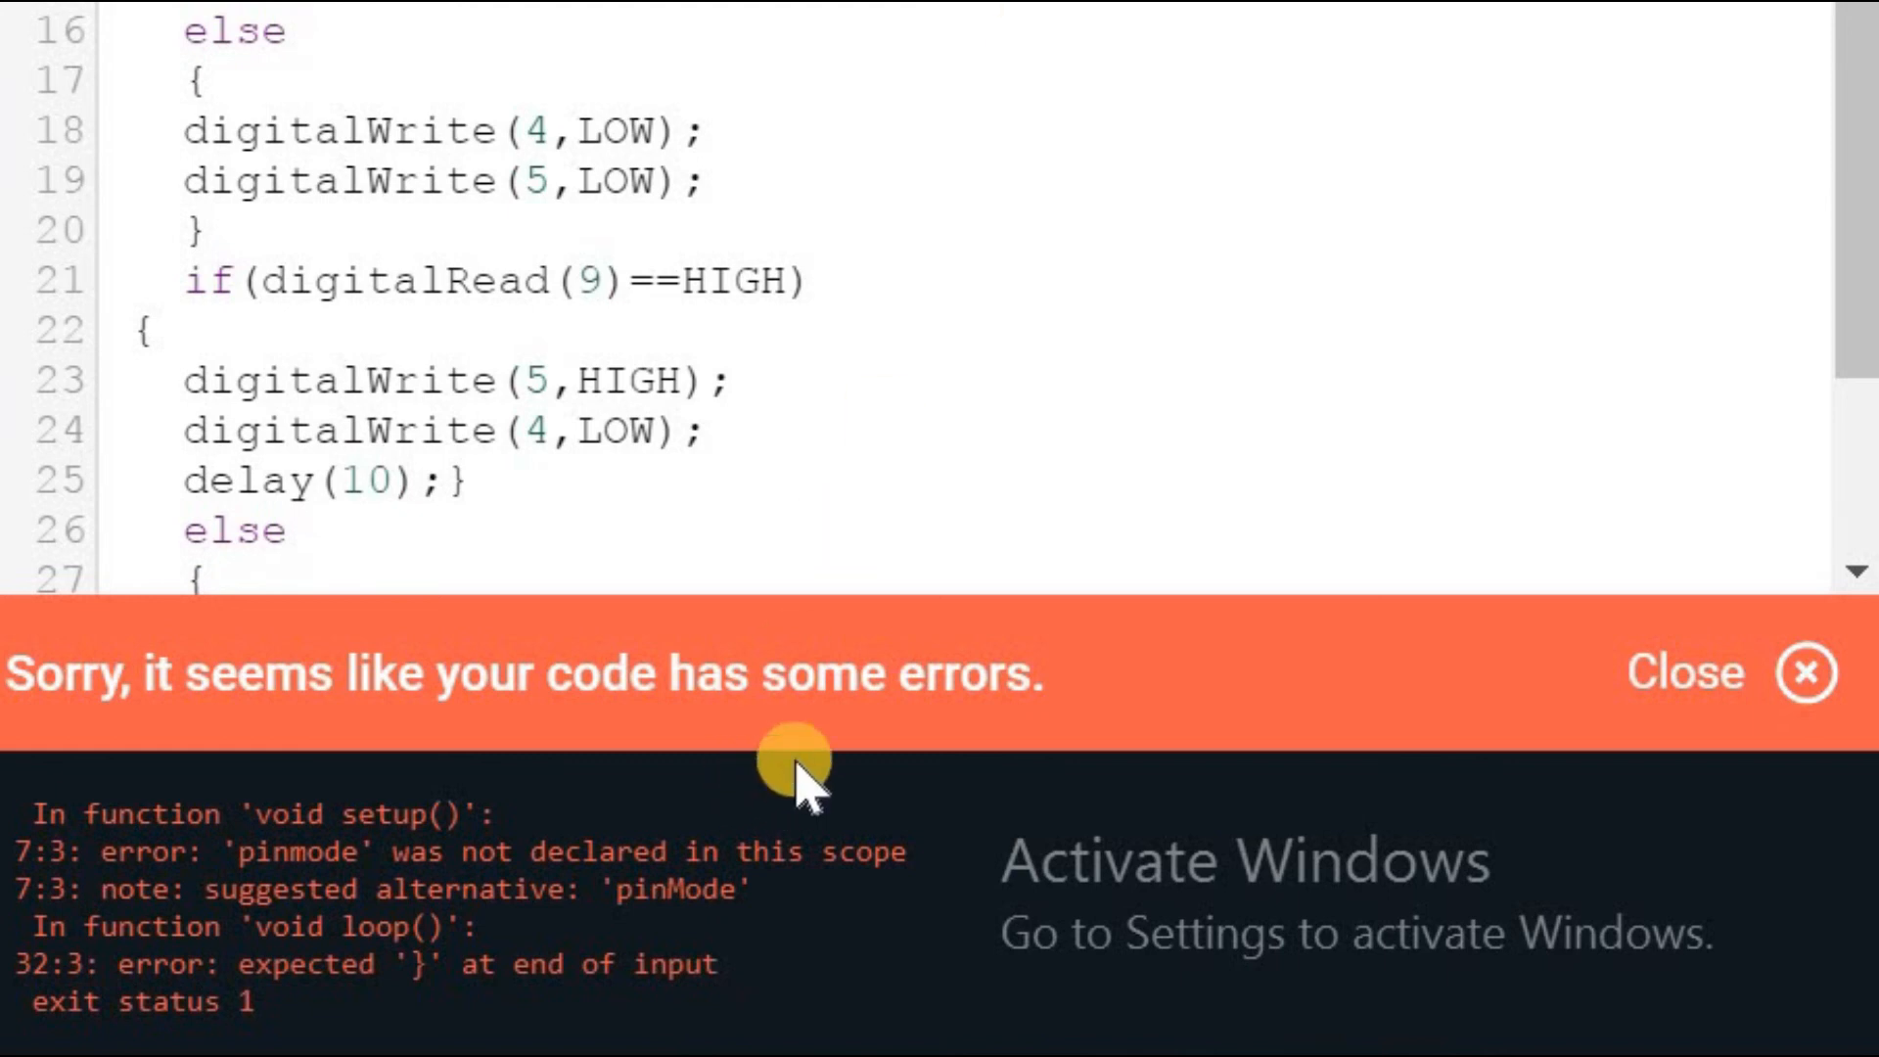
{"action": "left_click", "coordinate": [1806, 673]}
Step: Move the closing braces after both delay(10); statements onto their own lines, 16 and 27
{"action": "scroll", "coordinate": [1015, 348], "scroll_direction": "up", "scroll_amount": 5}
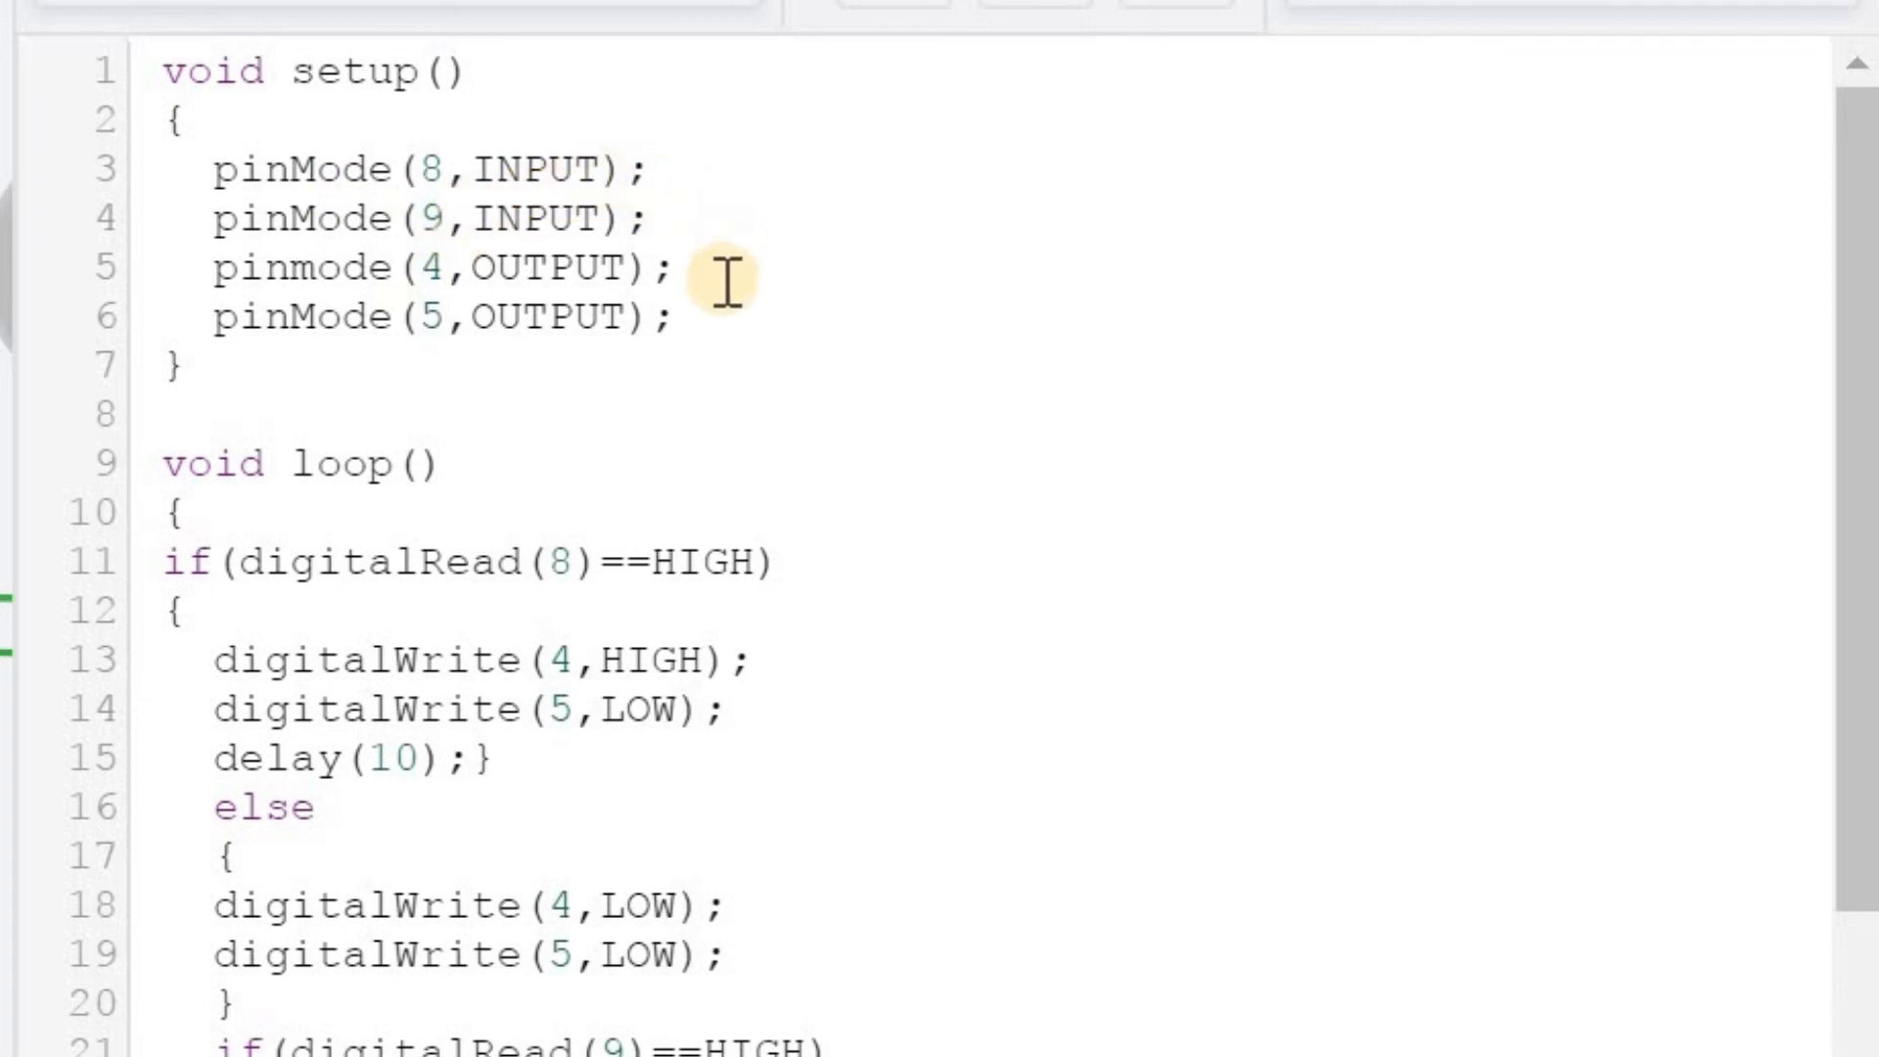
{"action": "scroll", "coordinate": [620, 351], "scroll_direction": "down", "scroll_amount": 2}
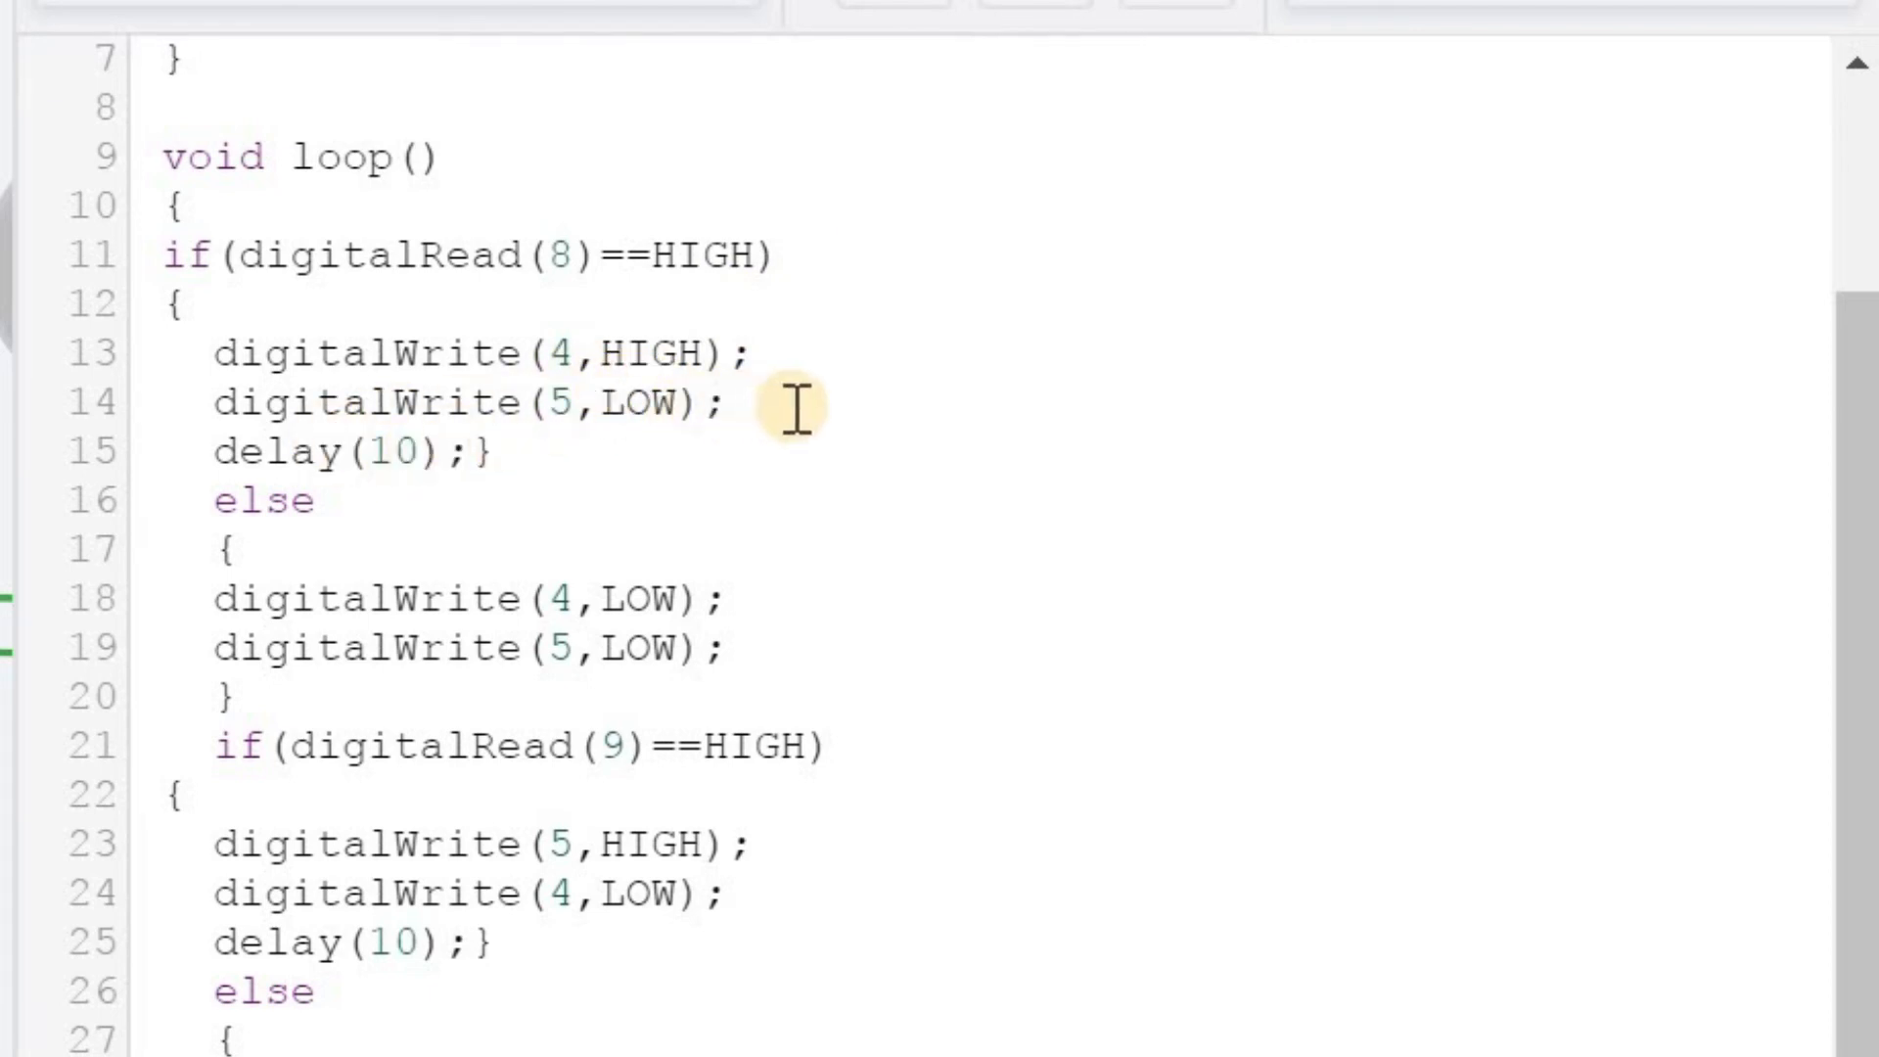
{"action": "scroll", "coordinate": [796, 409], "scroll_direction": "down", "scroll_amount": 1}
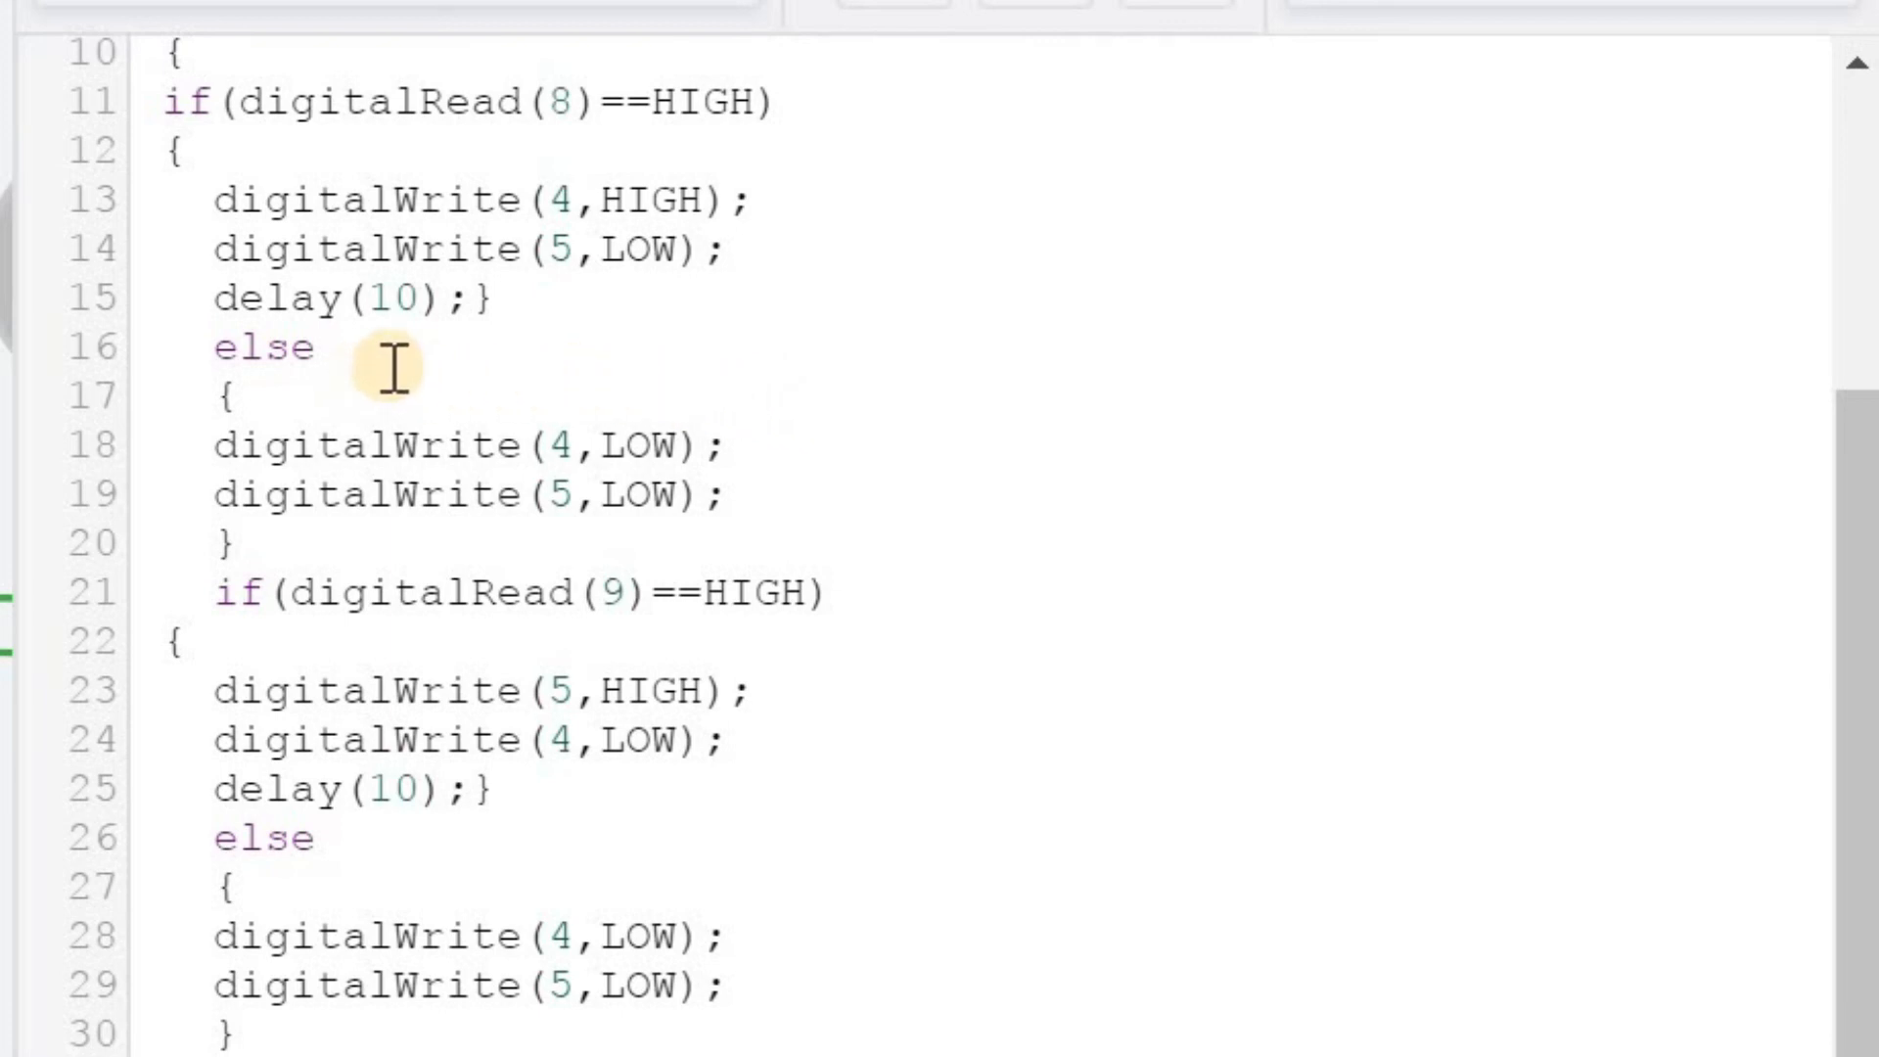
{"action": "left_click", "coordinate": [475, 299]}
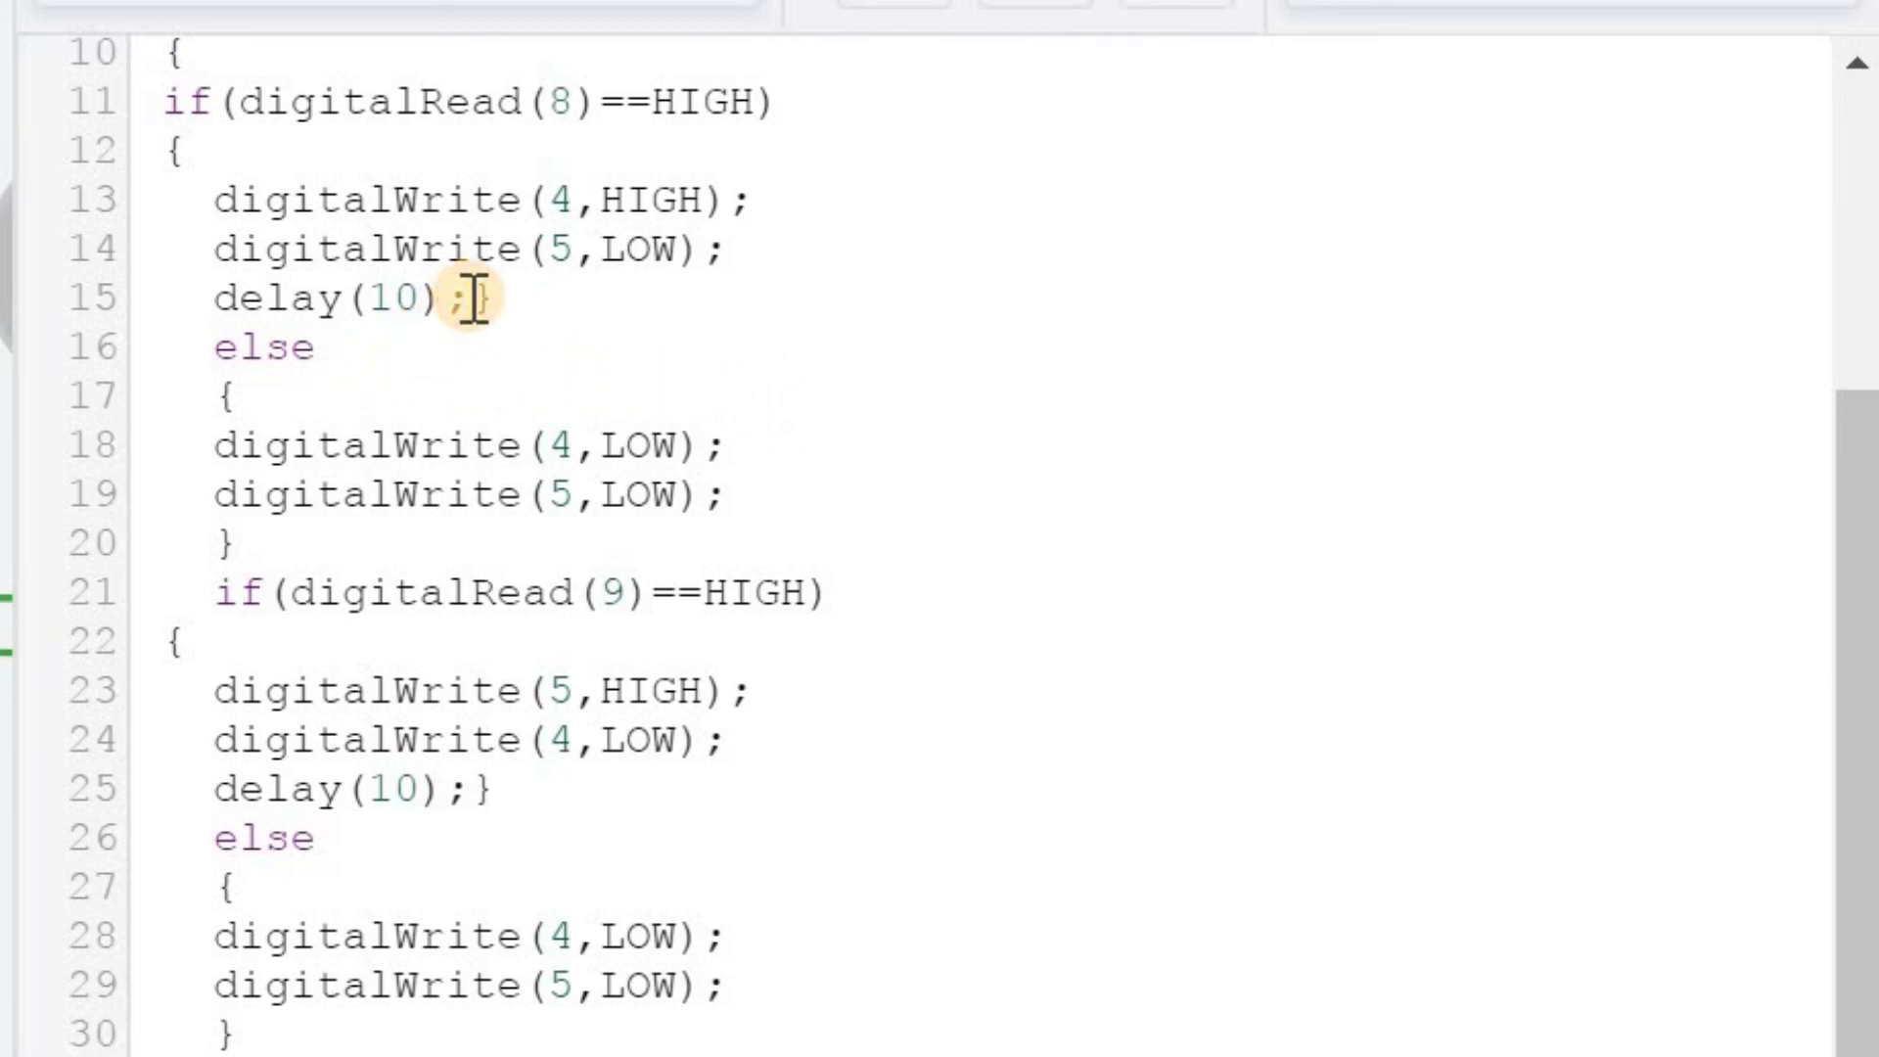
{"action": "key", "text": "Return"}
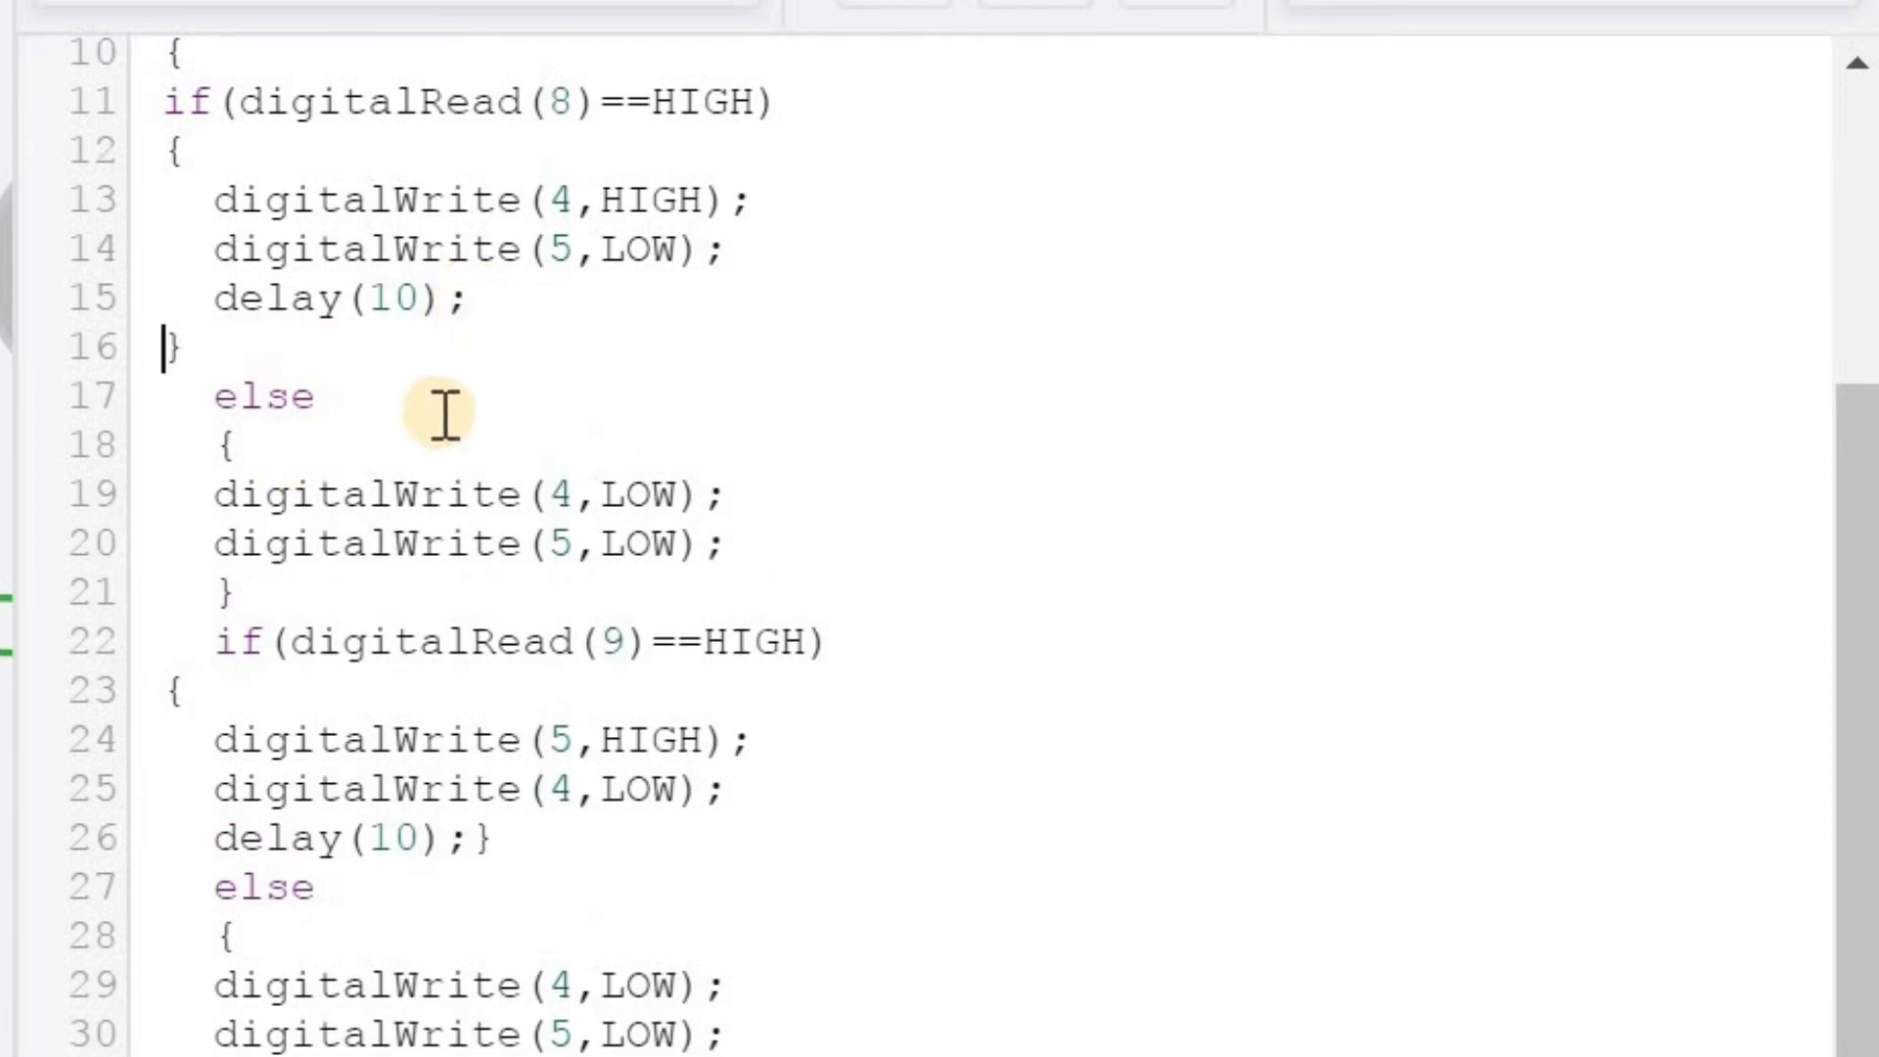
{"action": "scroll", "coordinate": [441, 421], "scroll_direction": "down", "scroll_amount": 1}
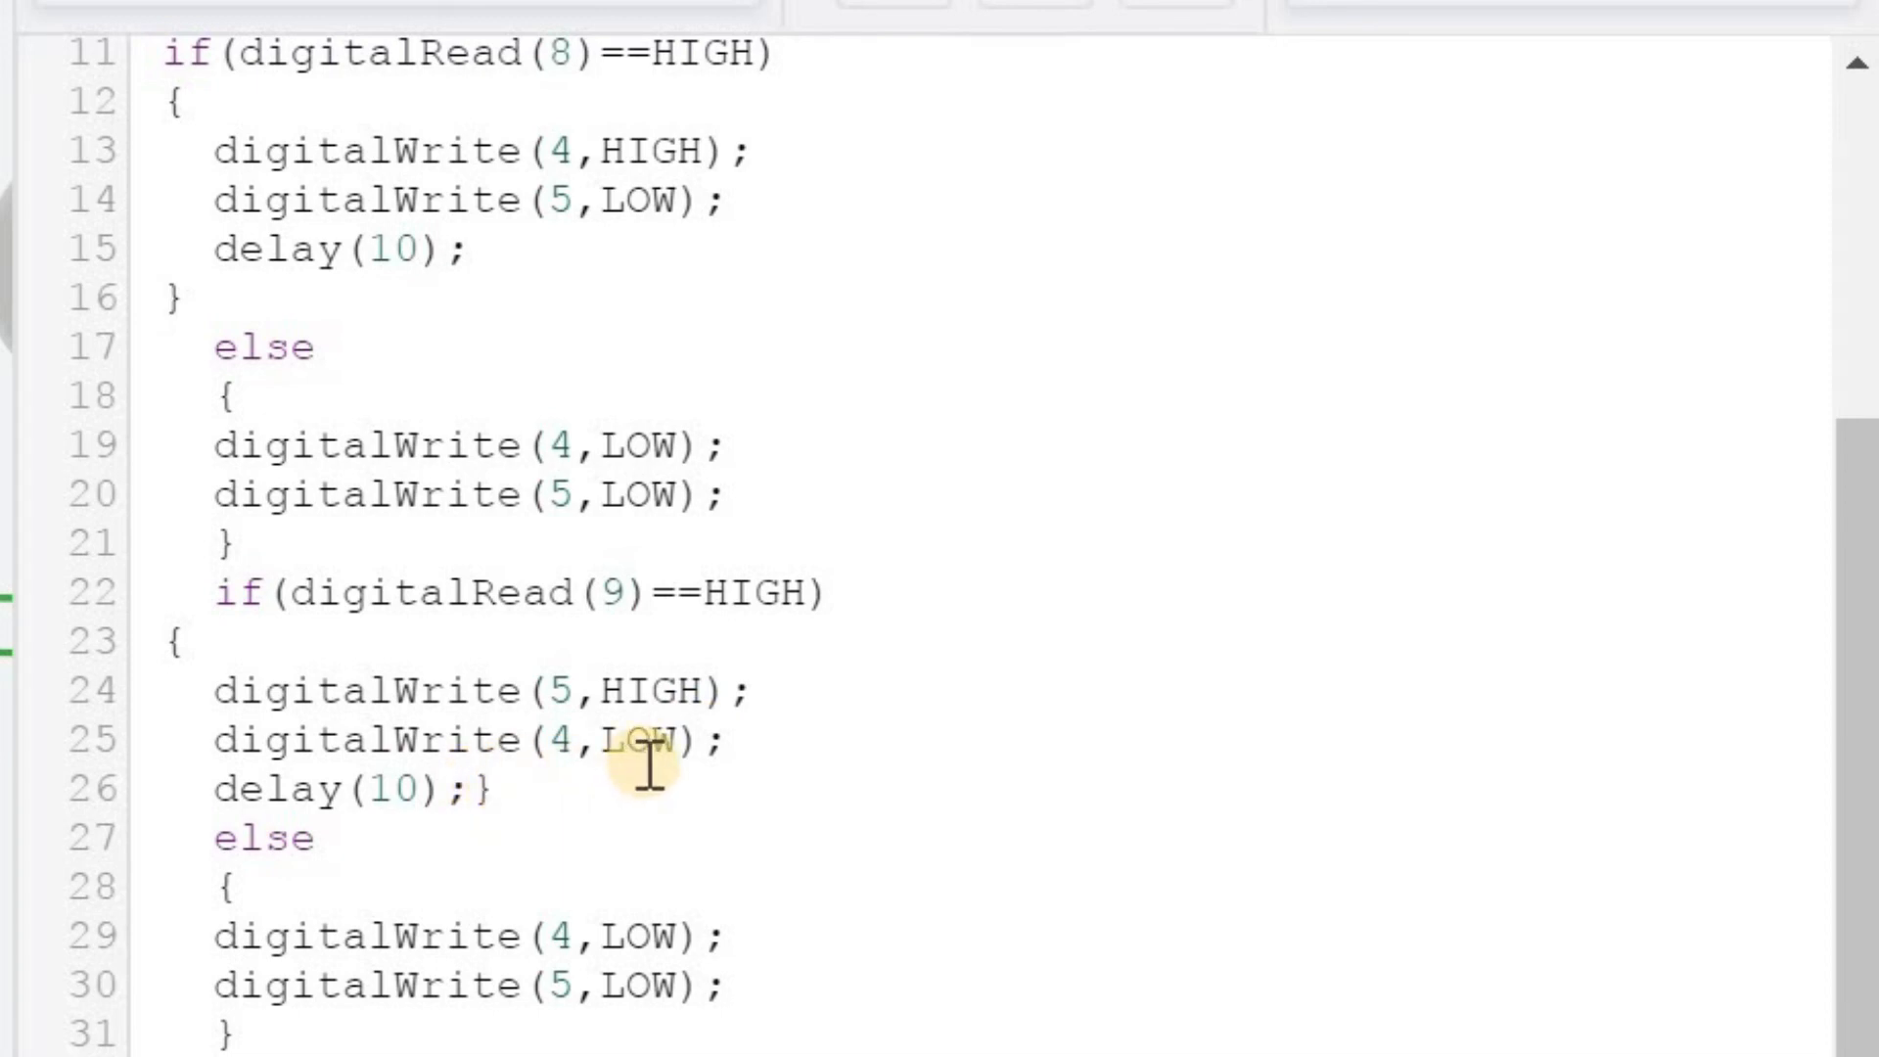
{"action": "left_click", "coordinate": [473, 783]}
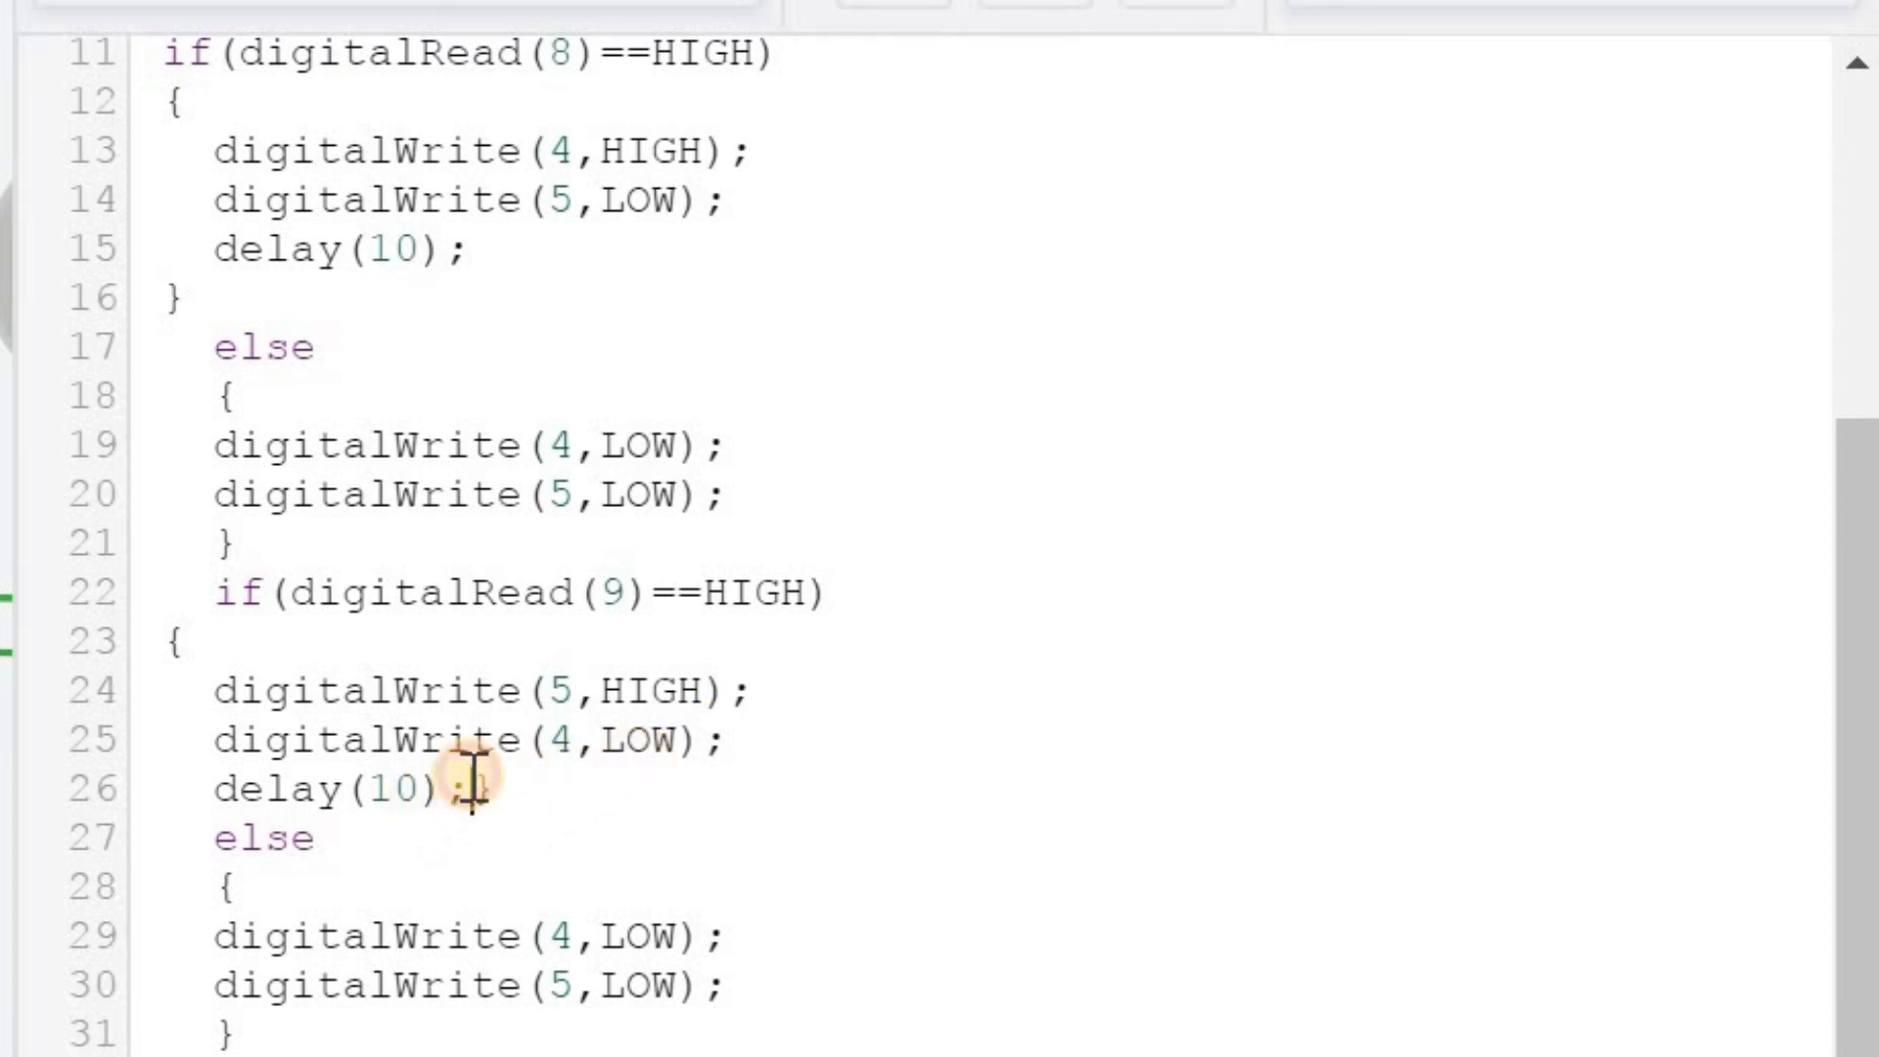
{"action": "key", "text": "Return"}
{"action": "type", "text": "}"}
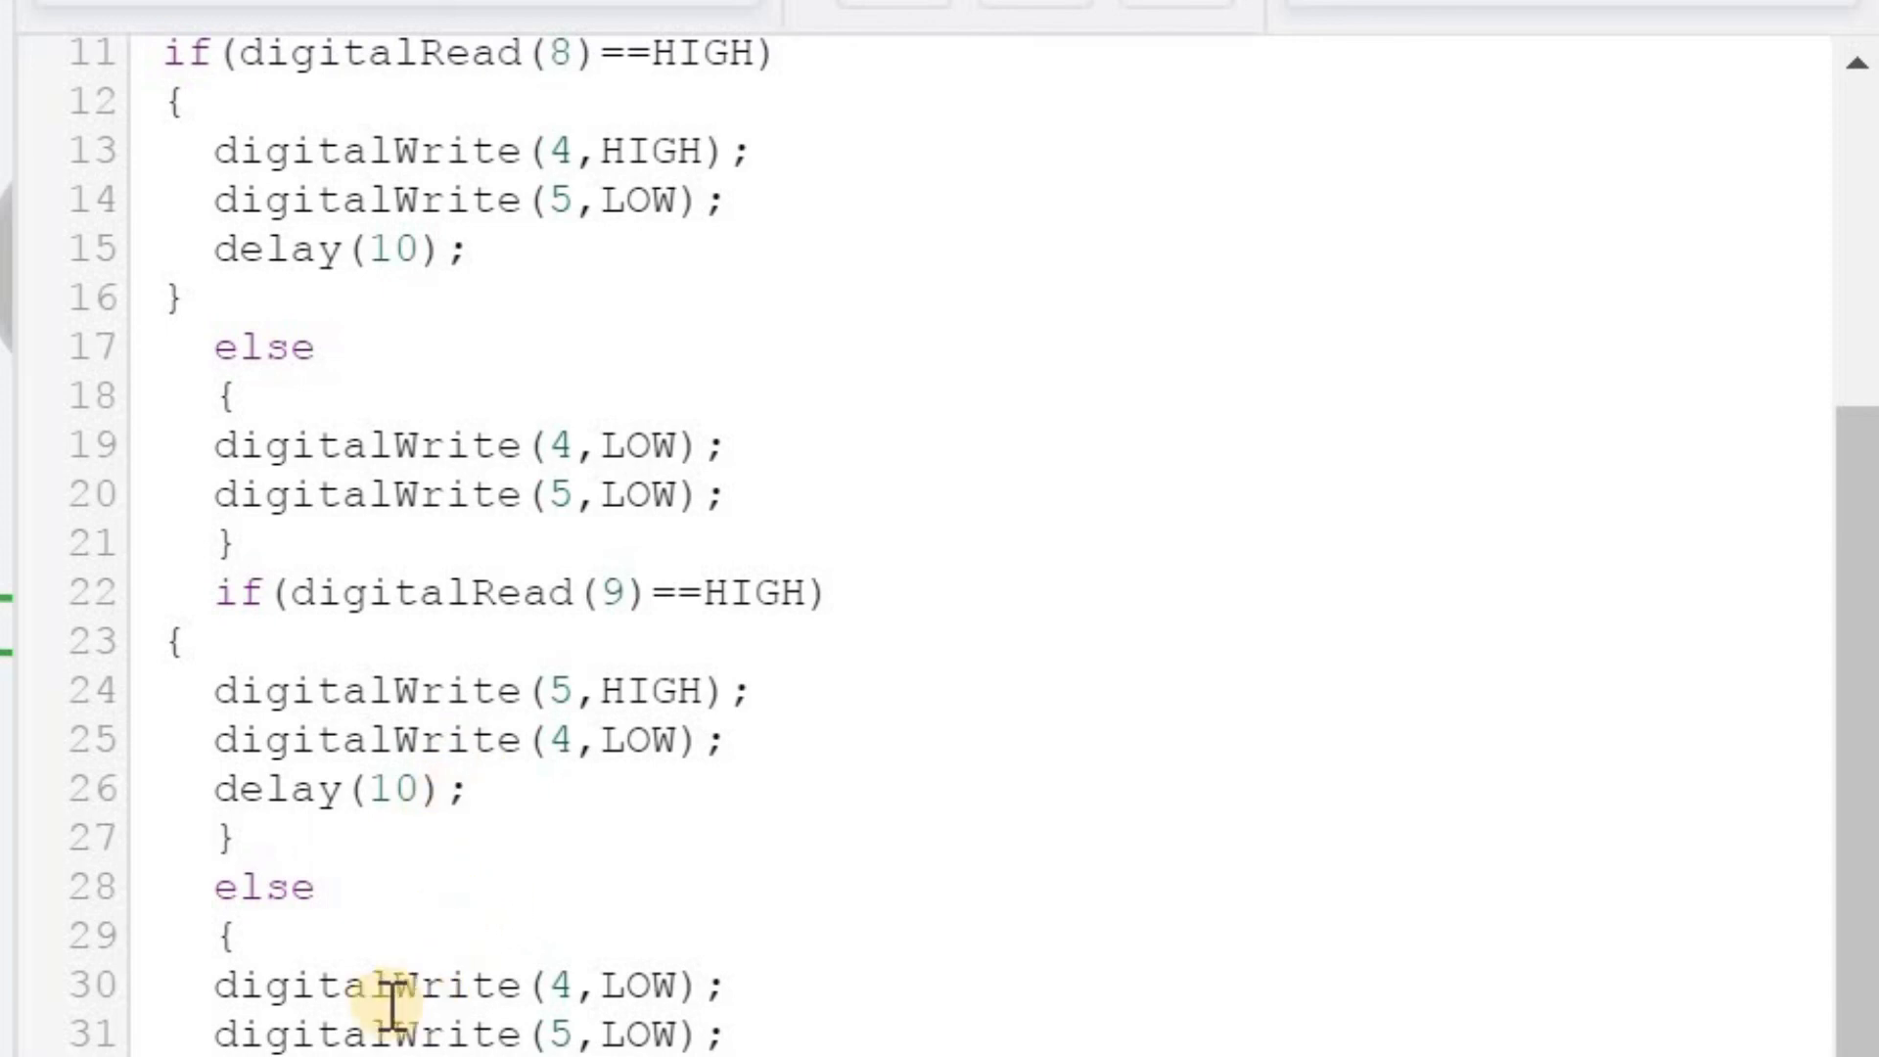
Step: Add the loop function's closing brace on line 33 and try to start the simulation again
{"action": "scroll", "coordinate": [347, 1047], "scroll_direction": "down", "scroll_amount": 1}
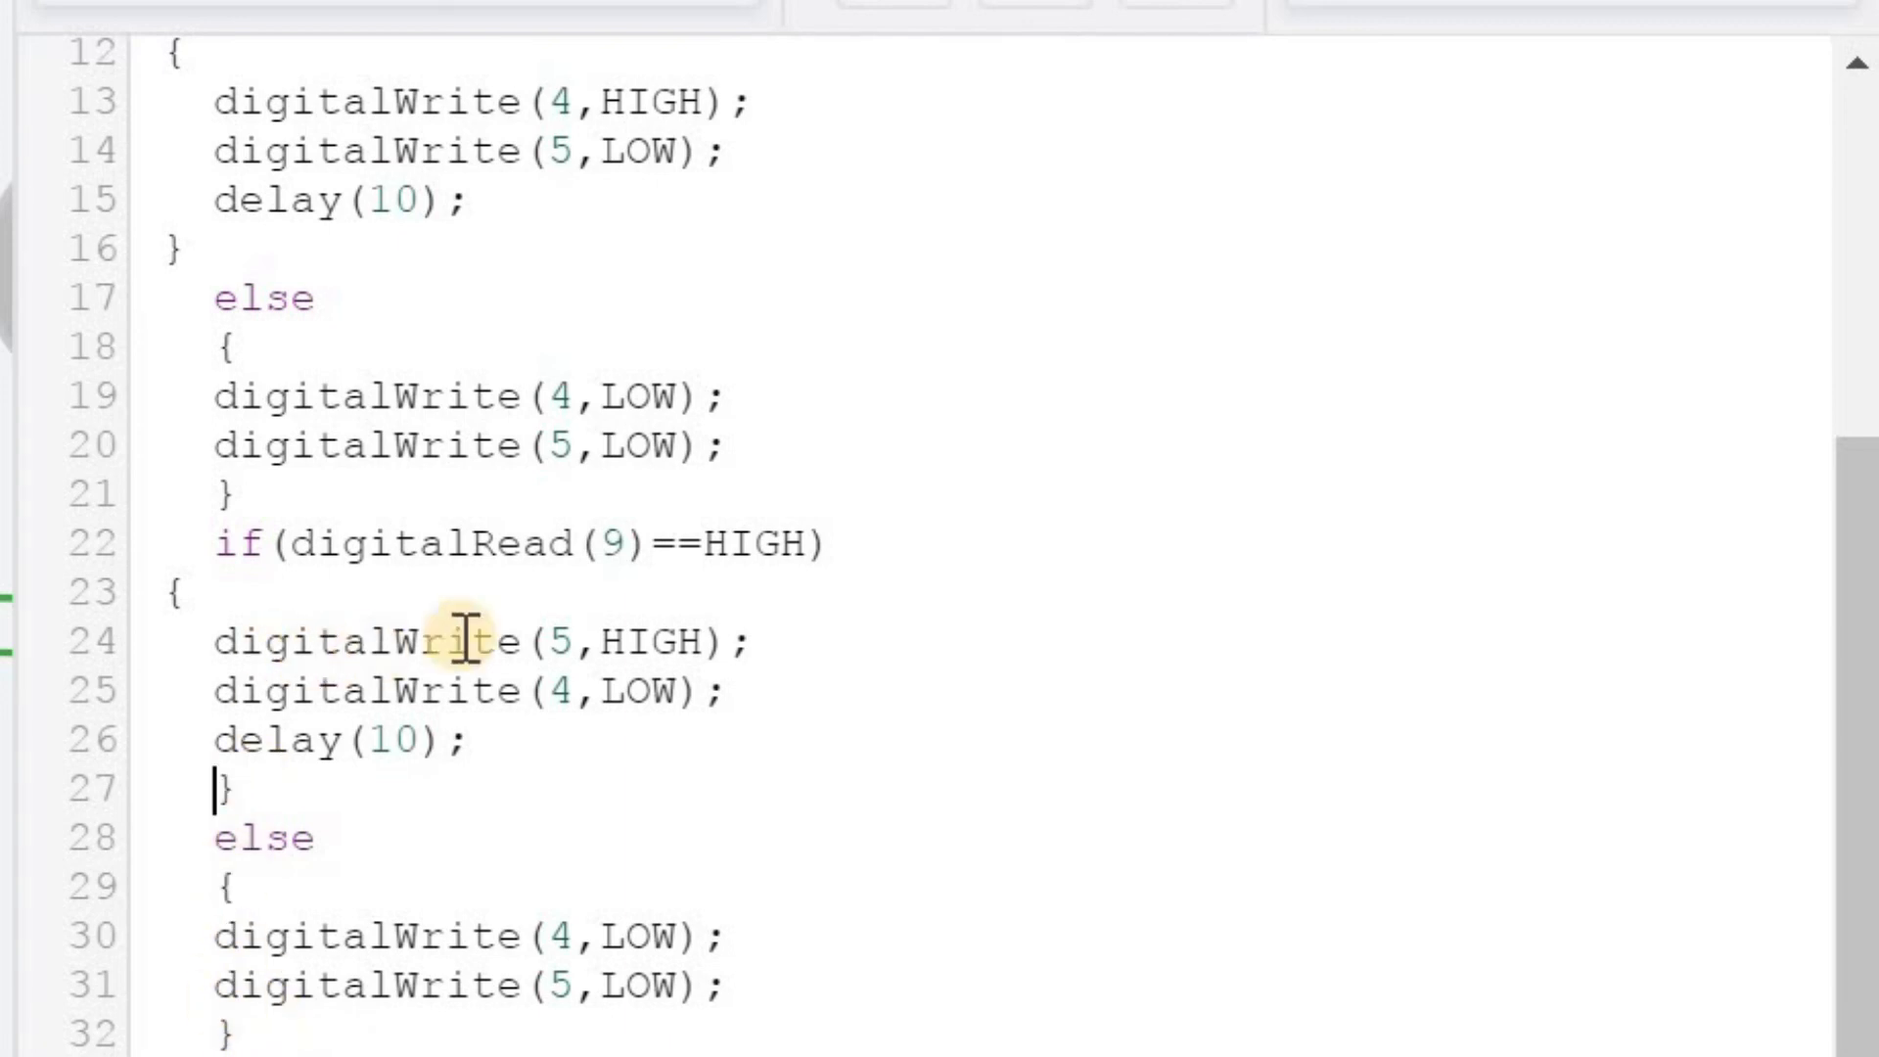
{"action": "scroll", "coordinate": [461, 637], "scroll_direction": "up", "scroll_amount": 4}
{"action": "left_click", "coordinate": [189, 505]}
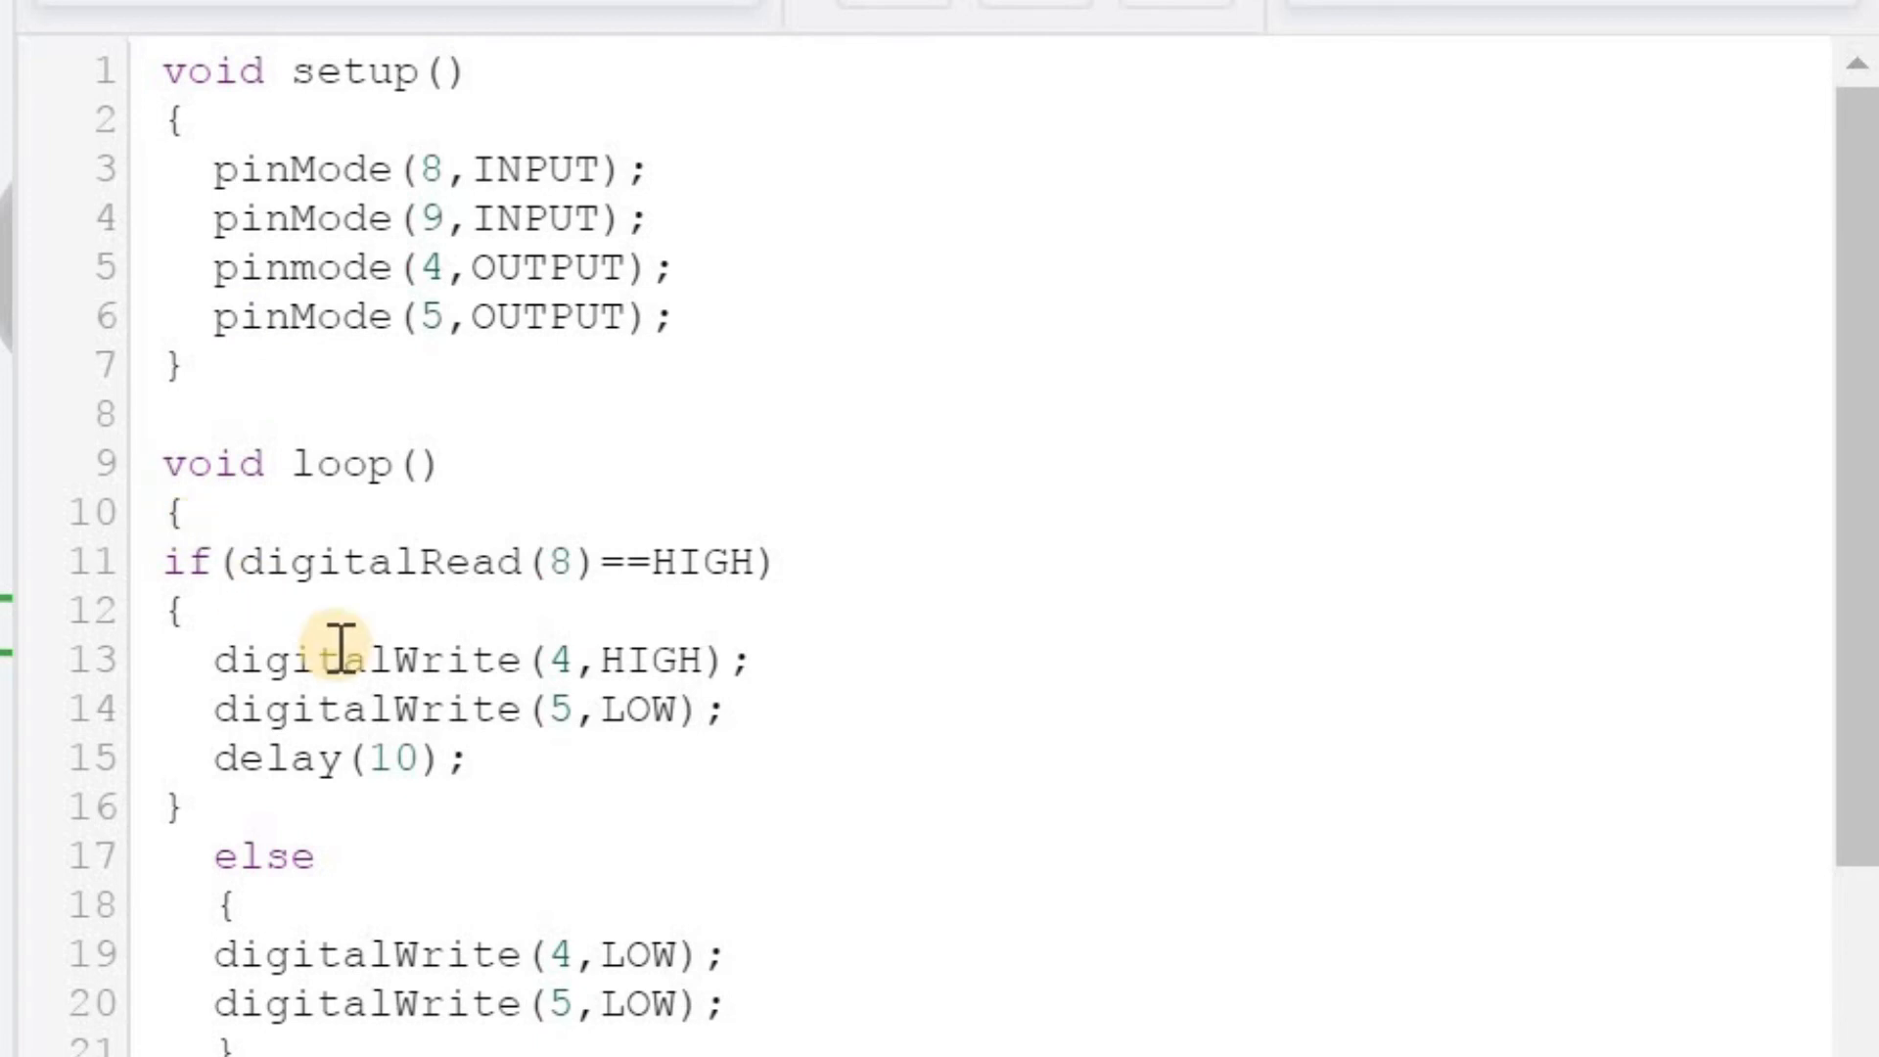
{"action": "scroll", "coordinate": [340, 646], "scroll_direction": "down", "scroll_amount": 4}
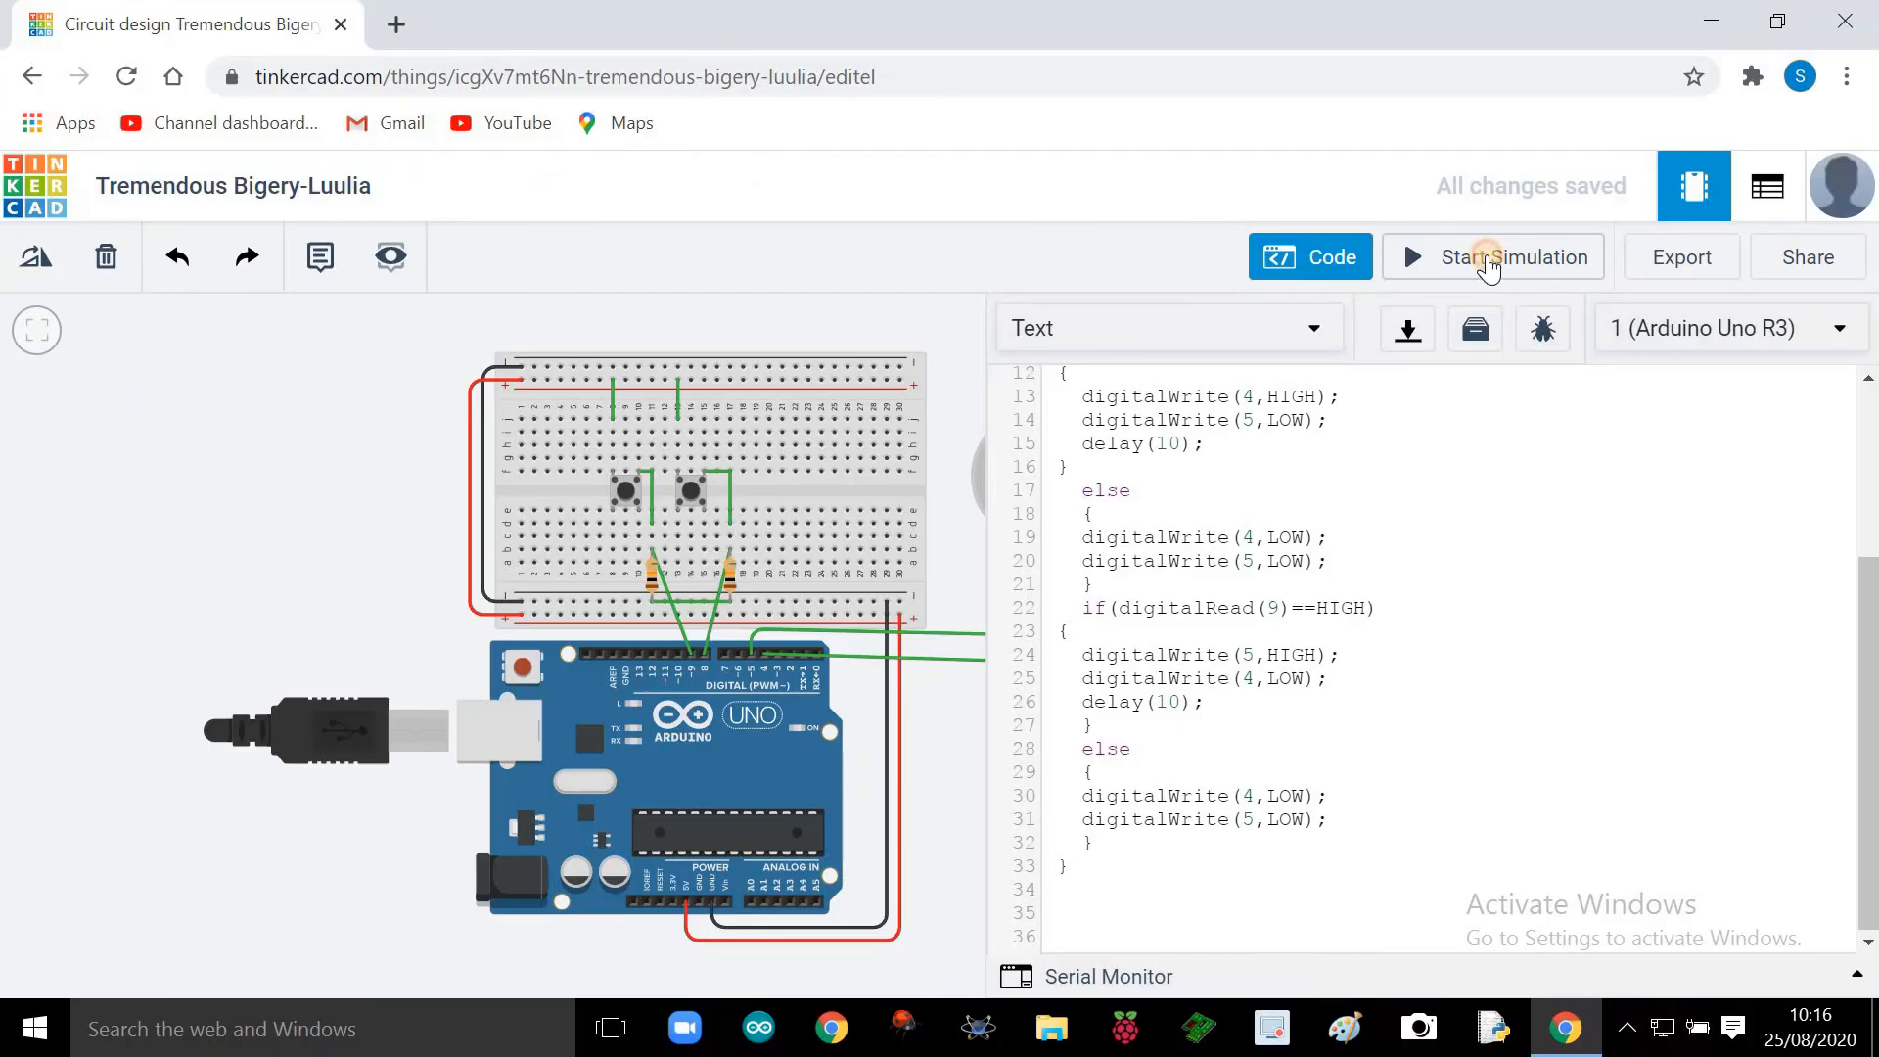
{"action": "left_click", "coordinate": [1489, 259]}
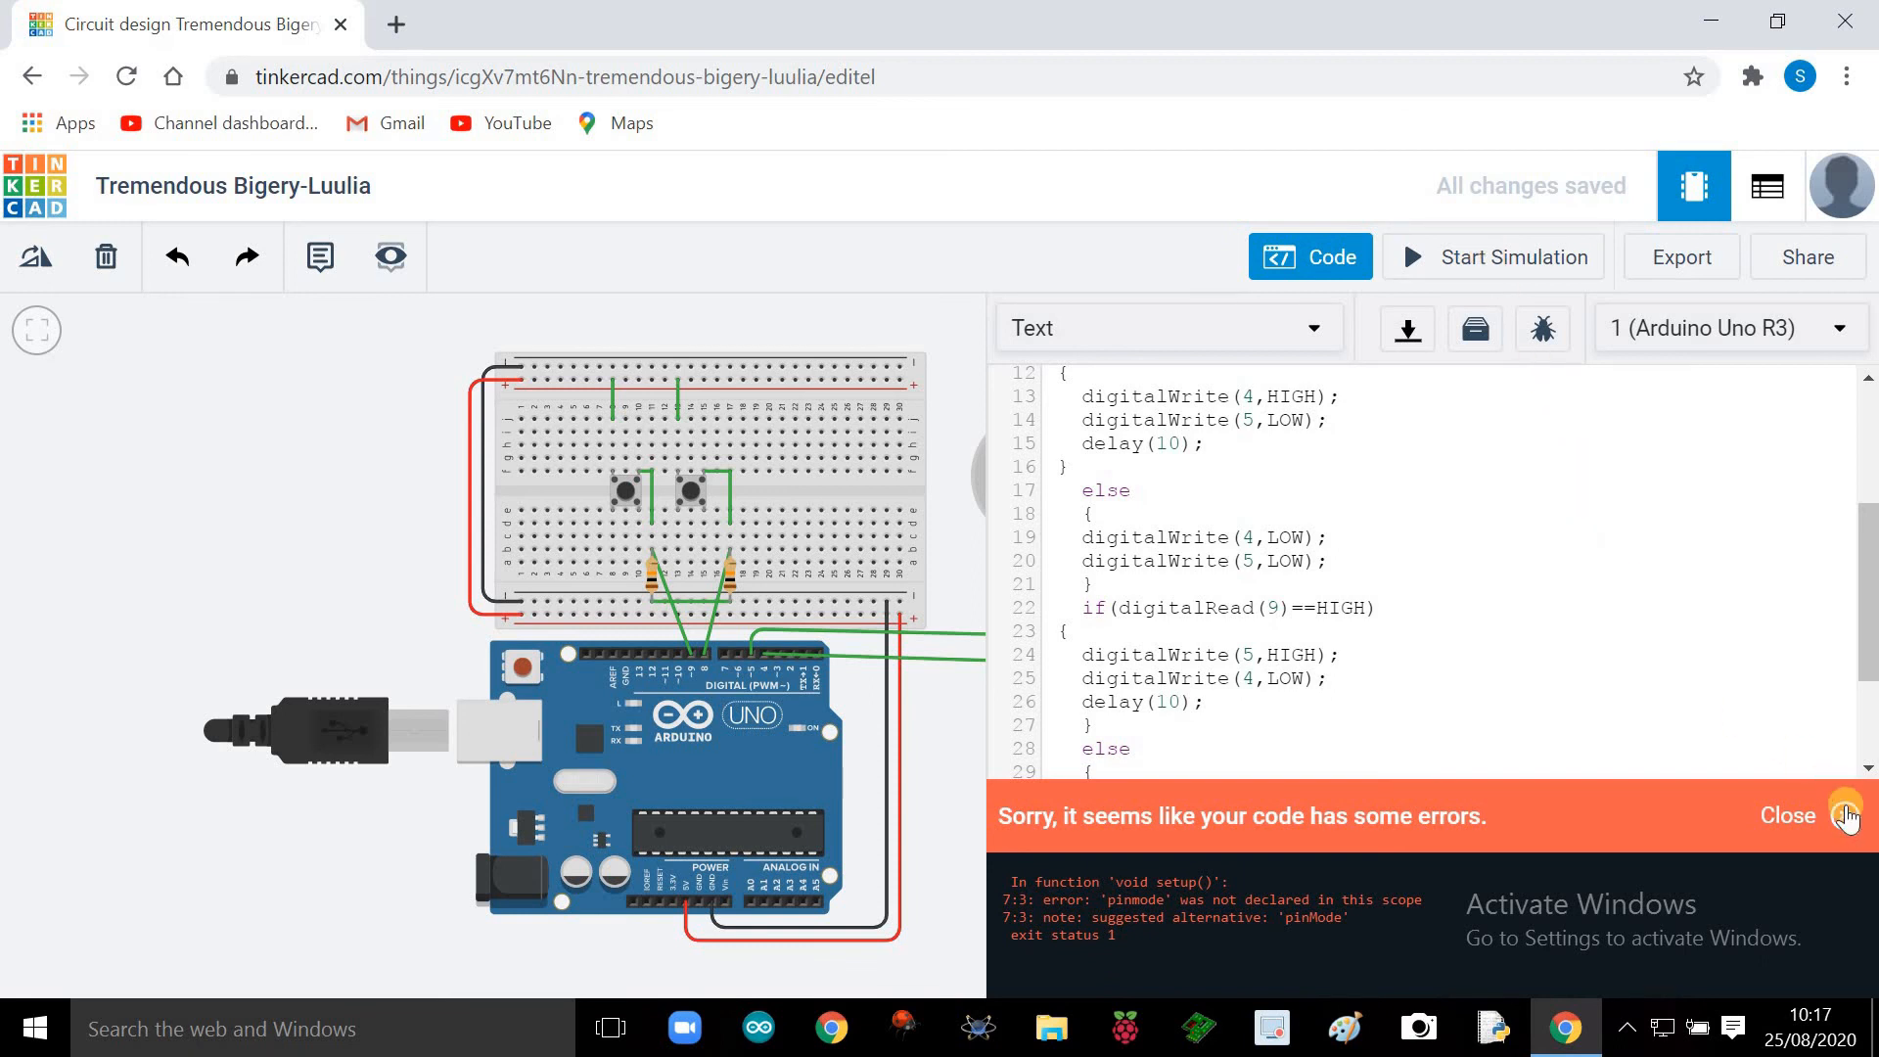
{"action": "left_click", "coordinate": [1846, 815]}
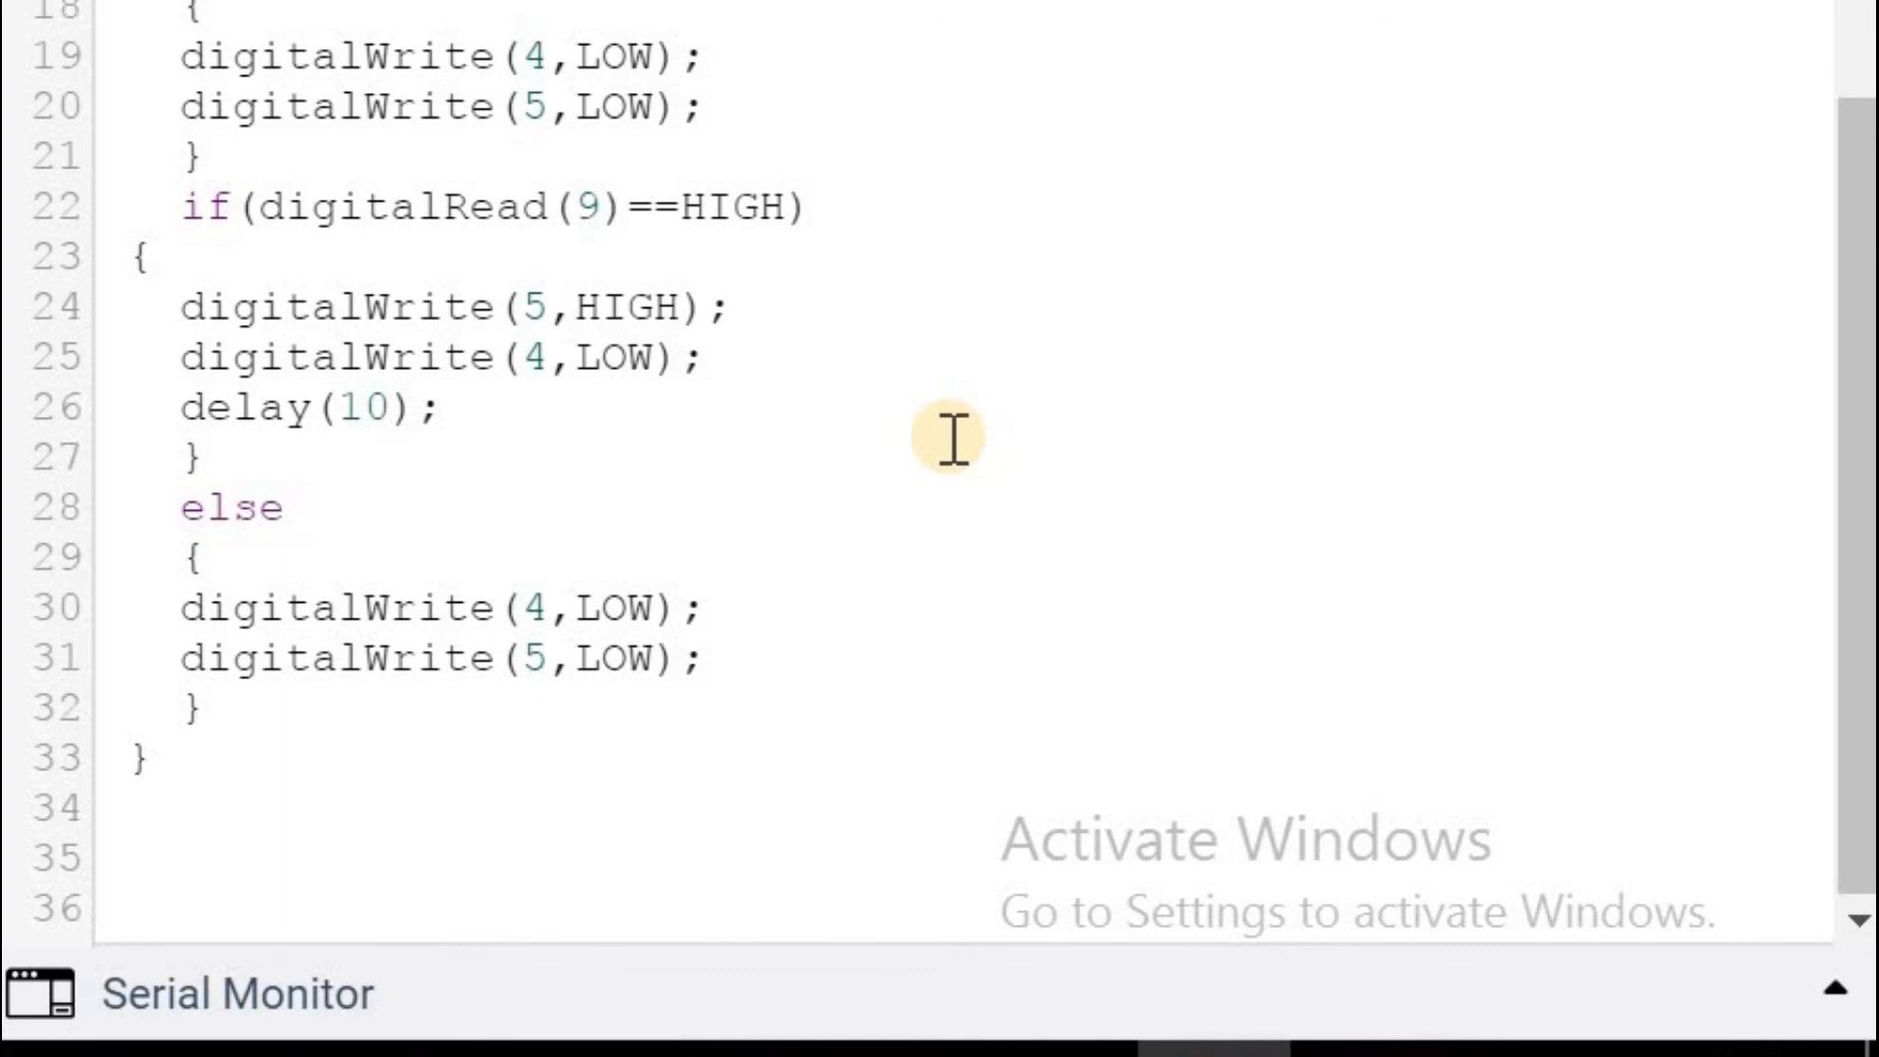
Step: Correct pinmode to pinMode for pin 4 on line 5 and start the simulation
{"action": "scroll", "coordinate": [952, 437], "scroll_direction": "up", "scroll_amount": 4}
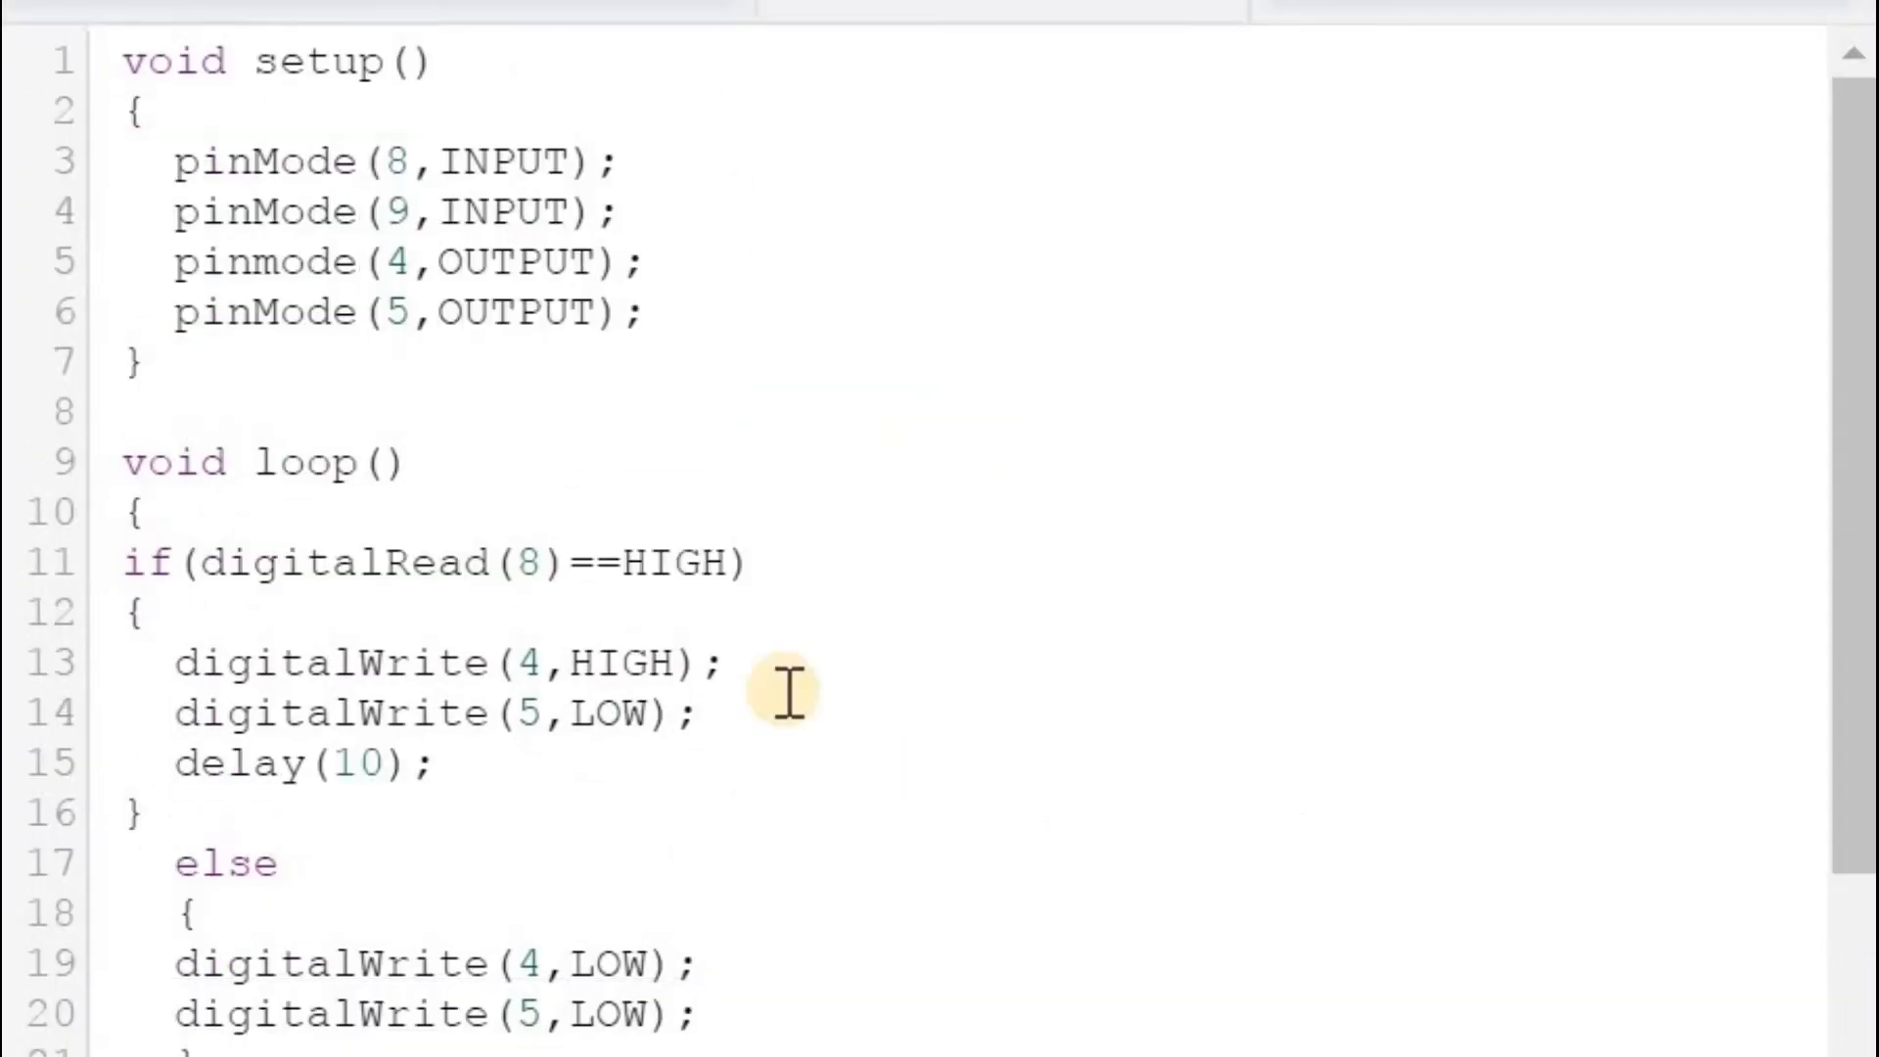
{"action": "left_click", "coordinate": [281, 262]}
{"action": "key", "text": "BackSpace"}
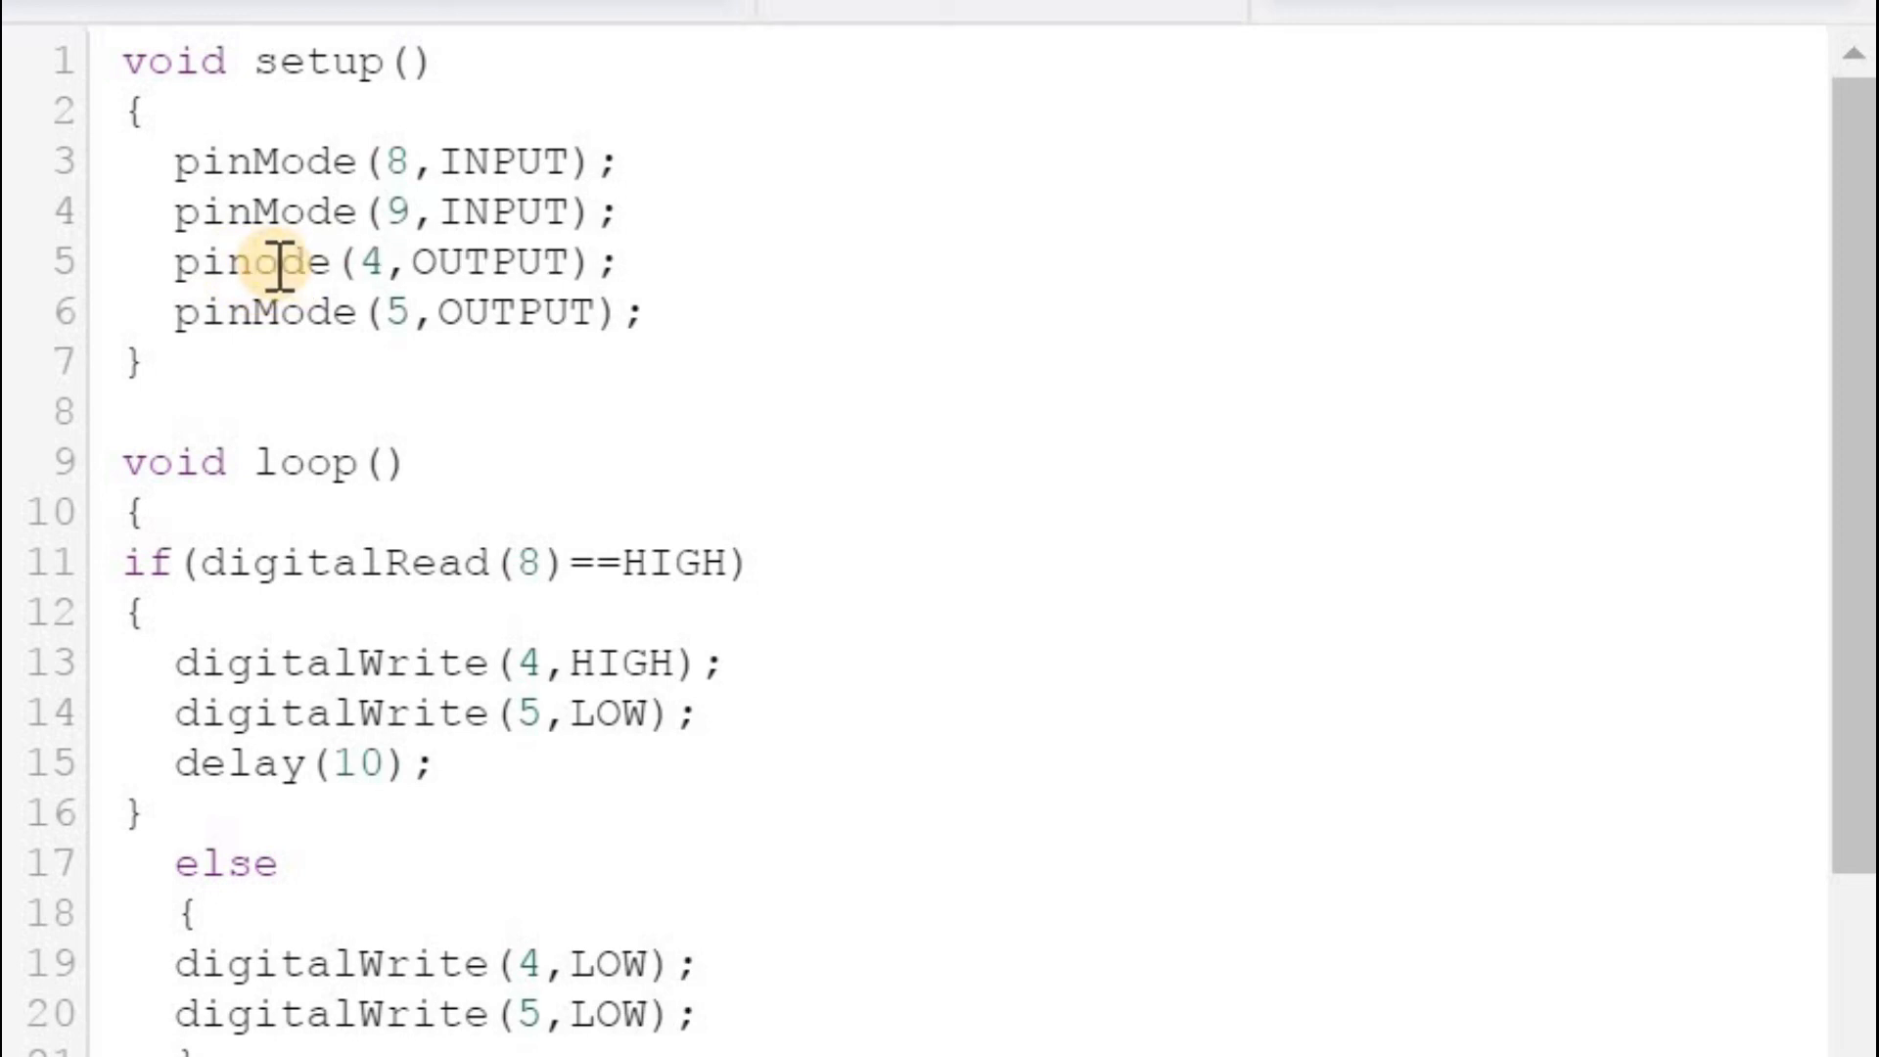
{"action": "type", "text": "M"}
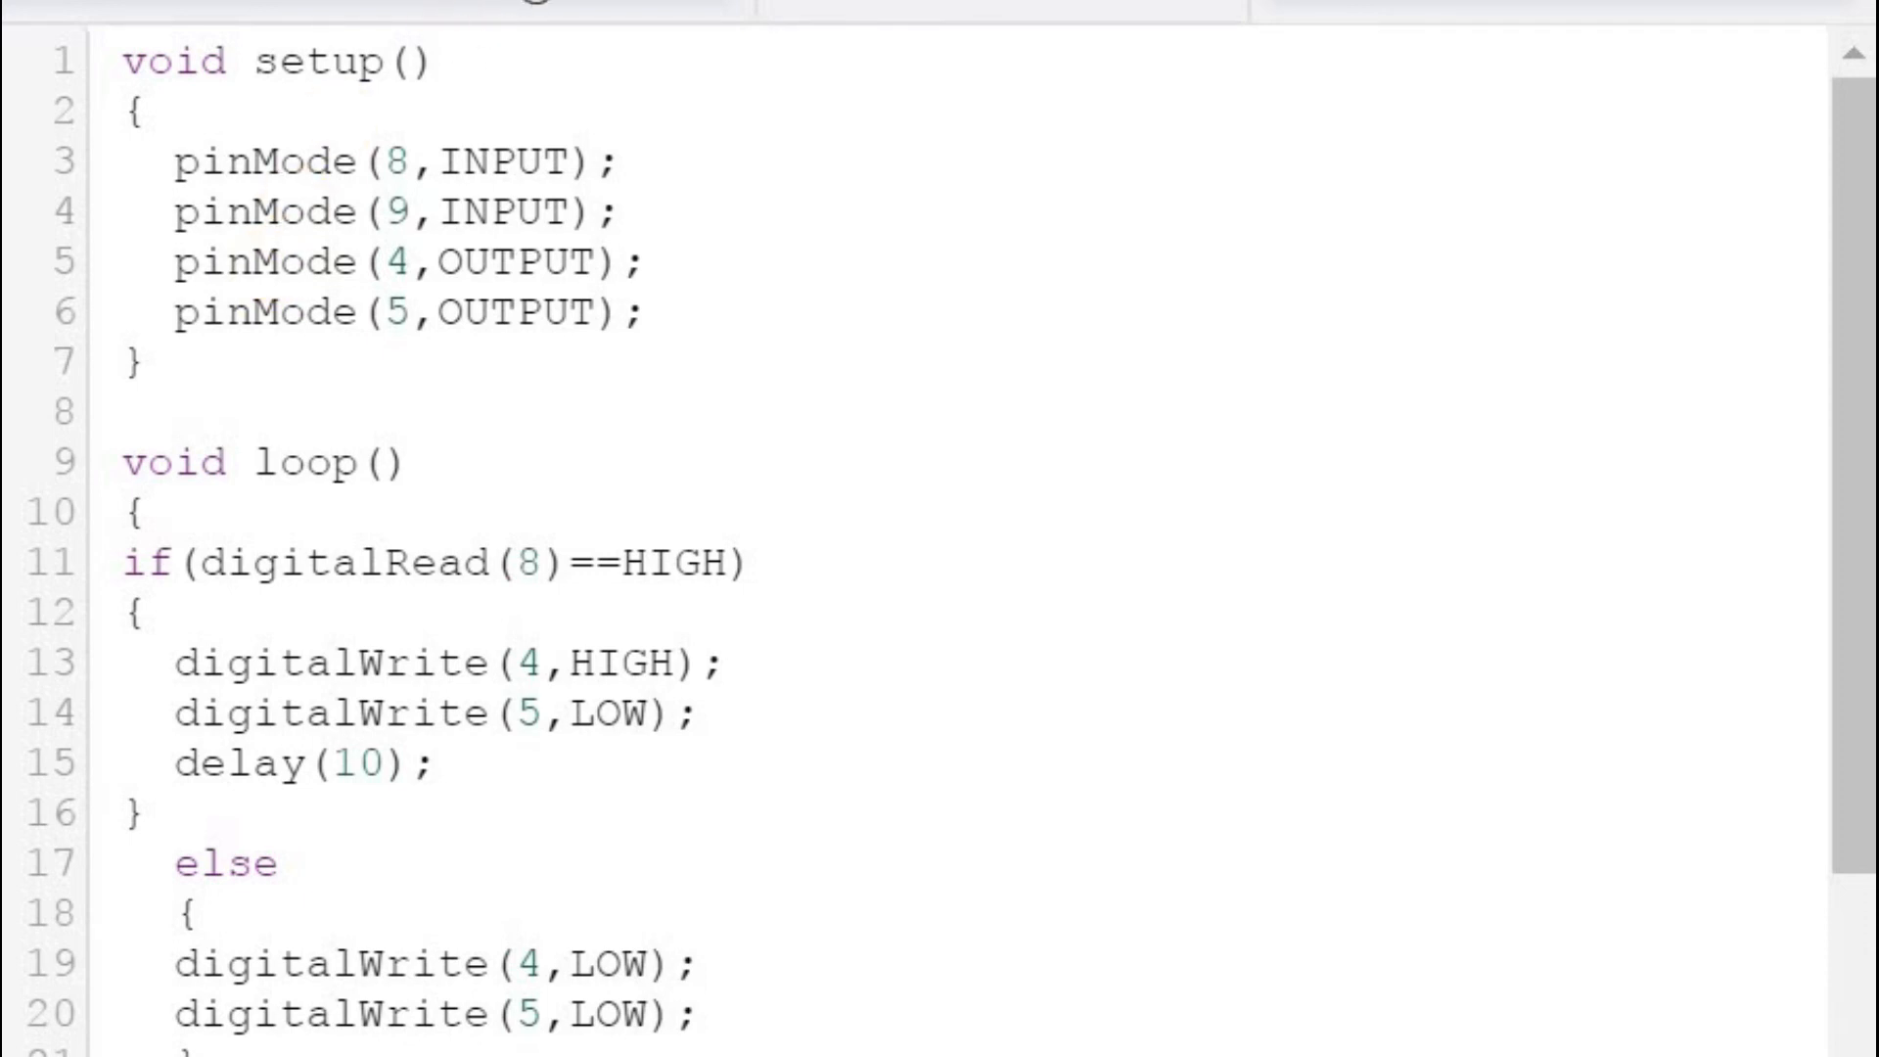
{"action": "left_click", "coordinate": [1478, 259]}
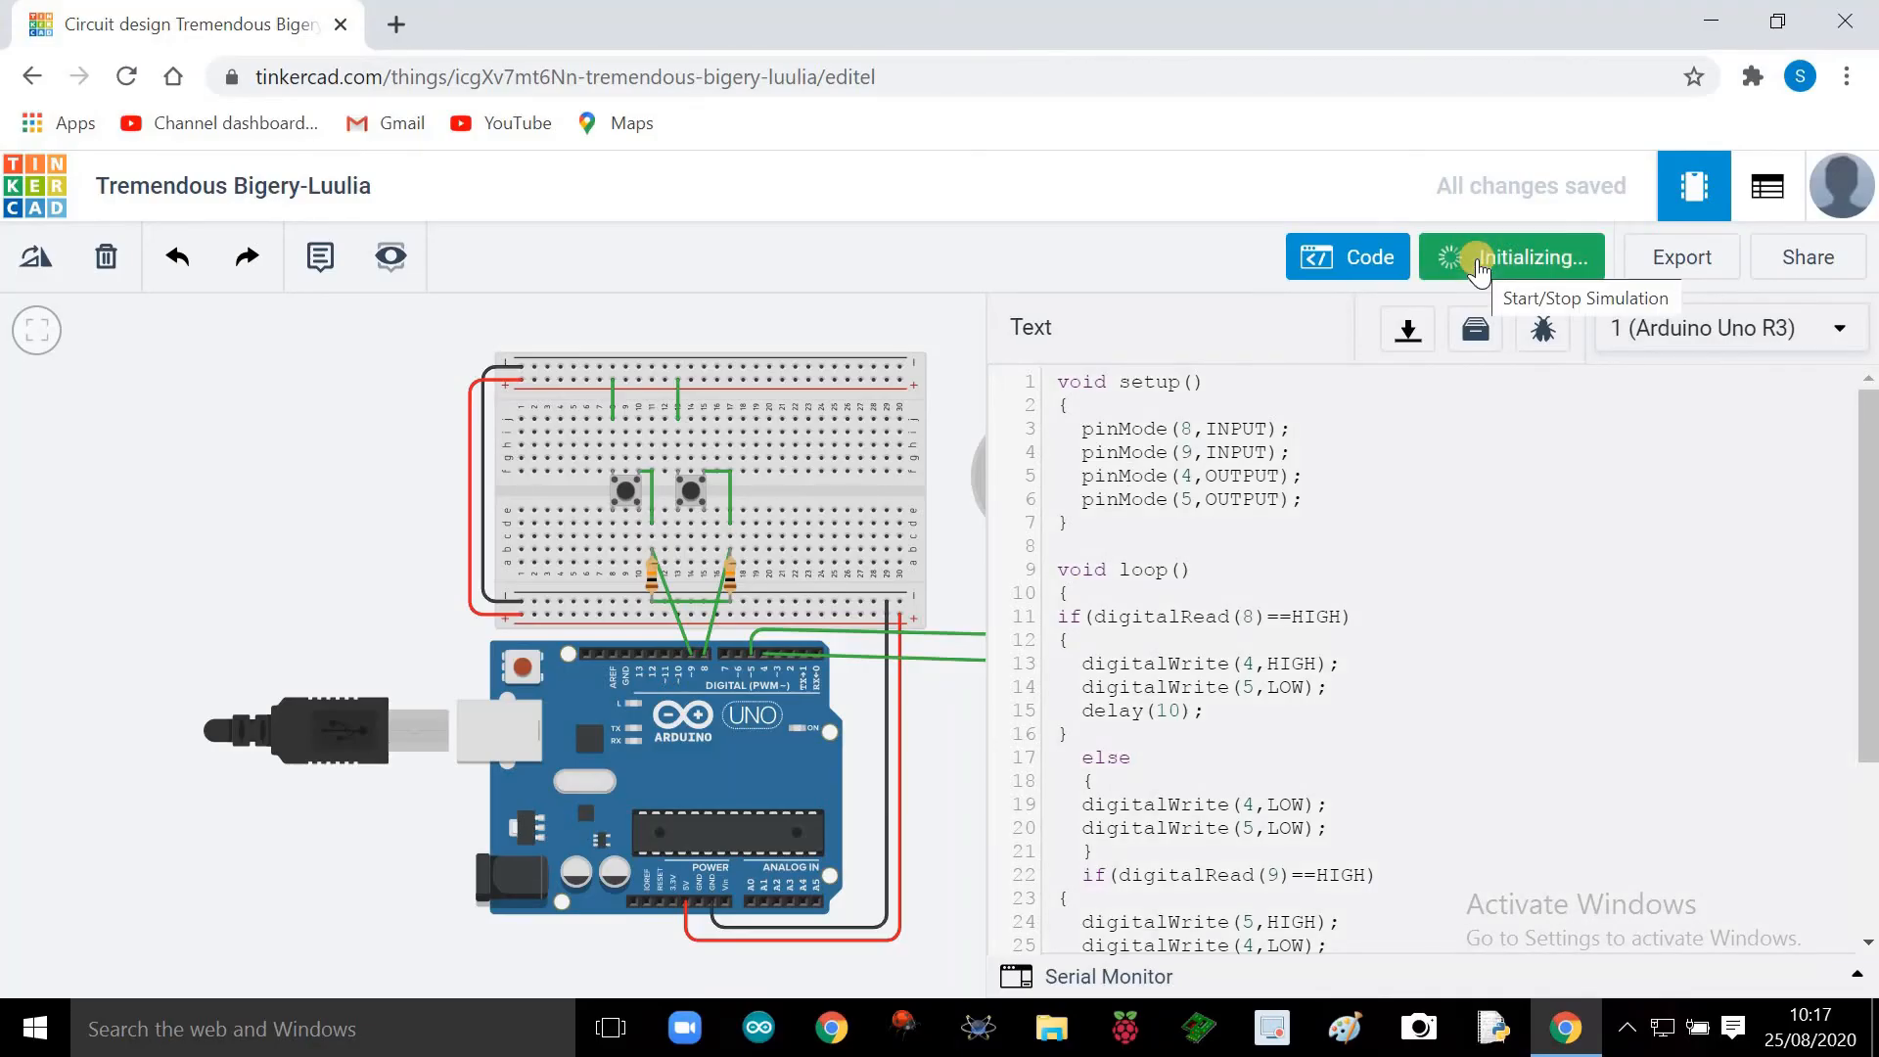
Step: Hide the code editor and examine the running circuit's pushbuttons, Arduino pins and DC motor up close
{"action": "scroll", "coordinate": [1576, 508], "scroll_direction": "down", "scroll_amount": 3}
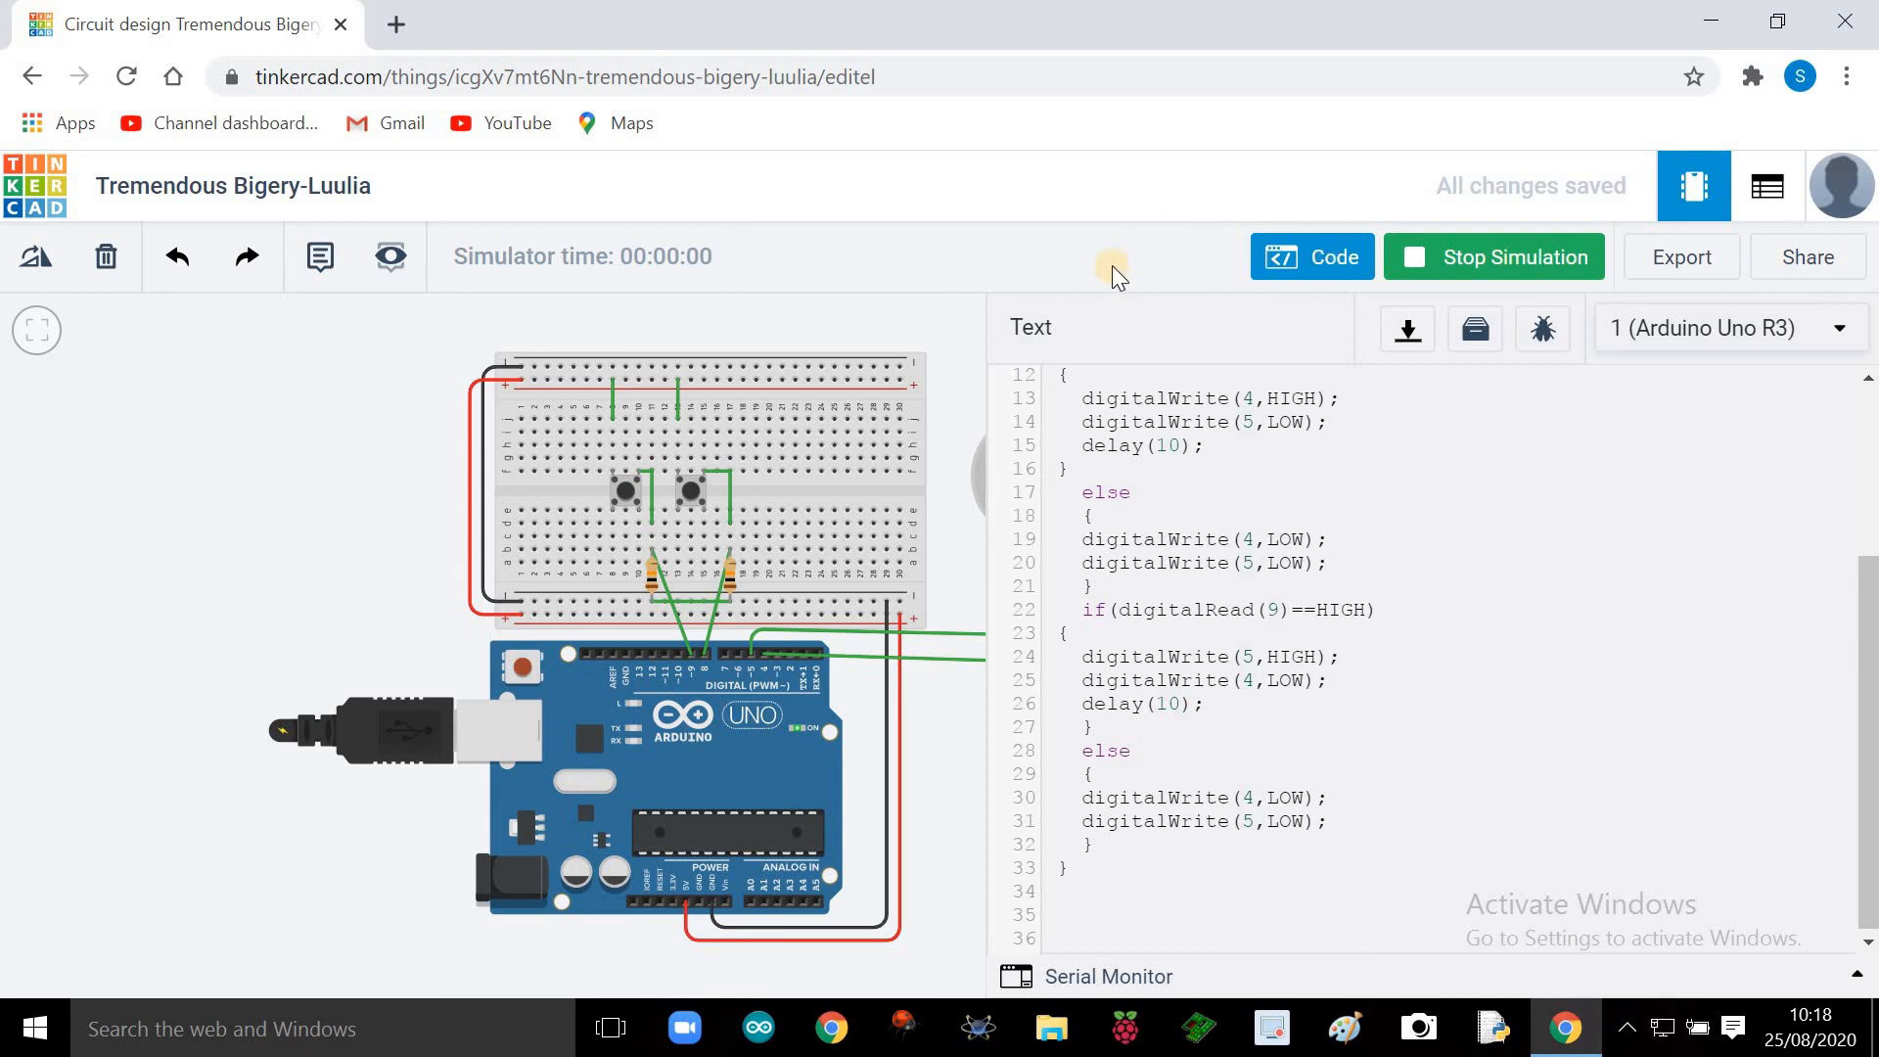
{"action": "left_click", "coordinate": [1326, 260]}
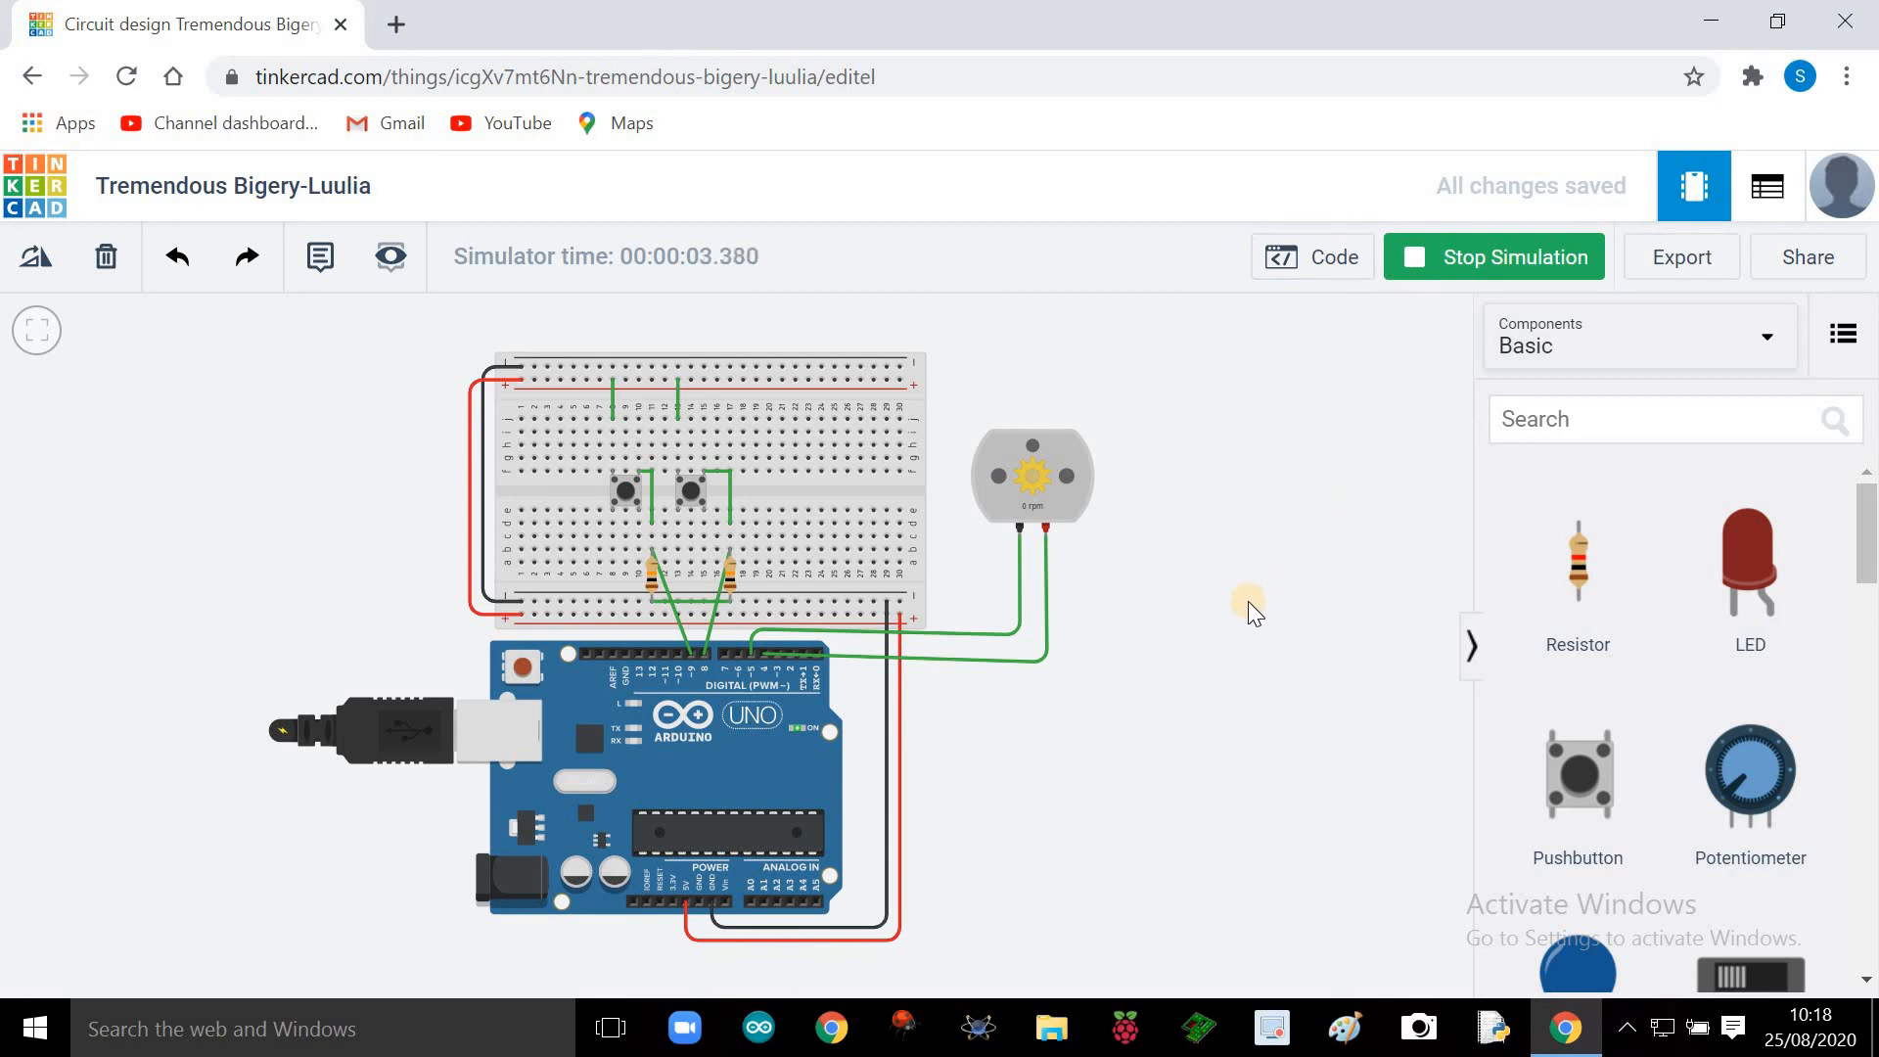
{"action": "scroll", "coordinate": [1248, 601], "scroll_direction": "down", "scroll_amount": 1}
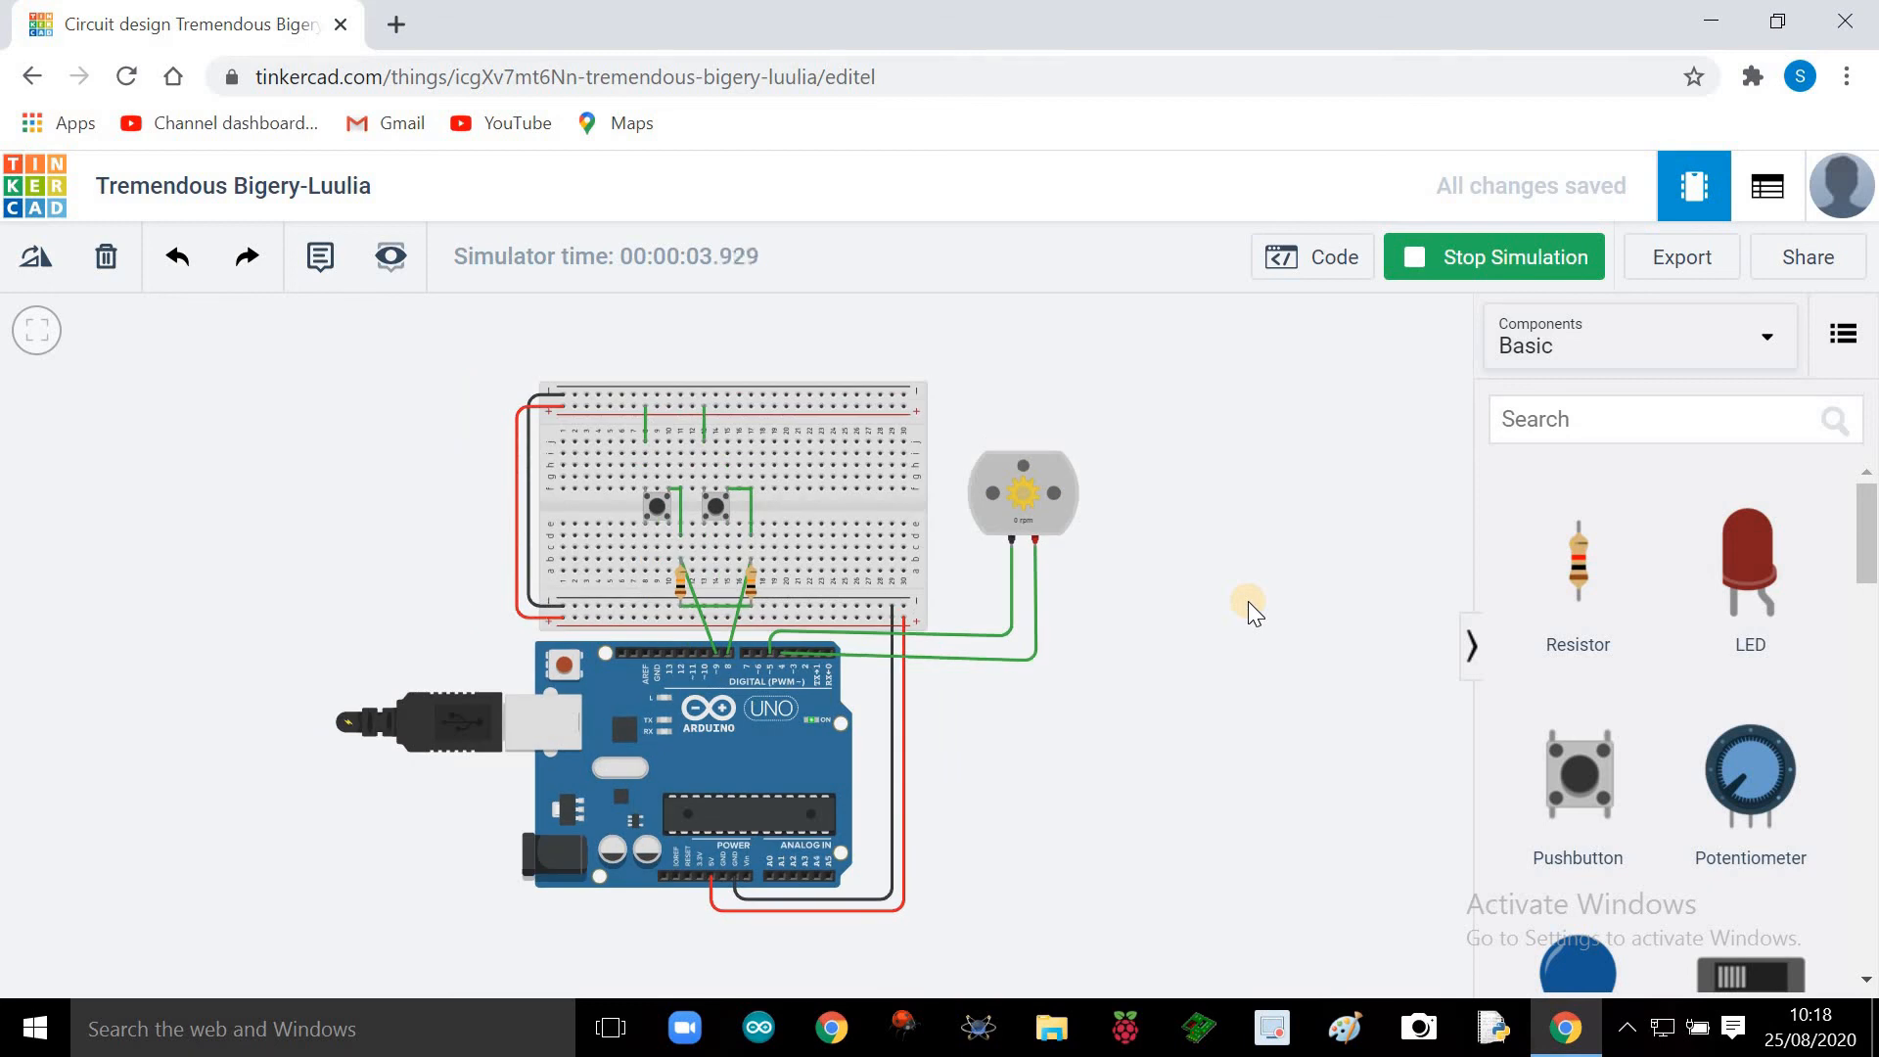
{"action": "scroll", "coordinate": [1248, 601], "scroll_direction": "up", "scroll_amount": 2}
{"action": "scroll", "coordinate": [1248, 601], "scroll_direction": "up", "scroll_amount": 4}
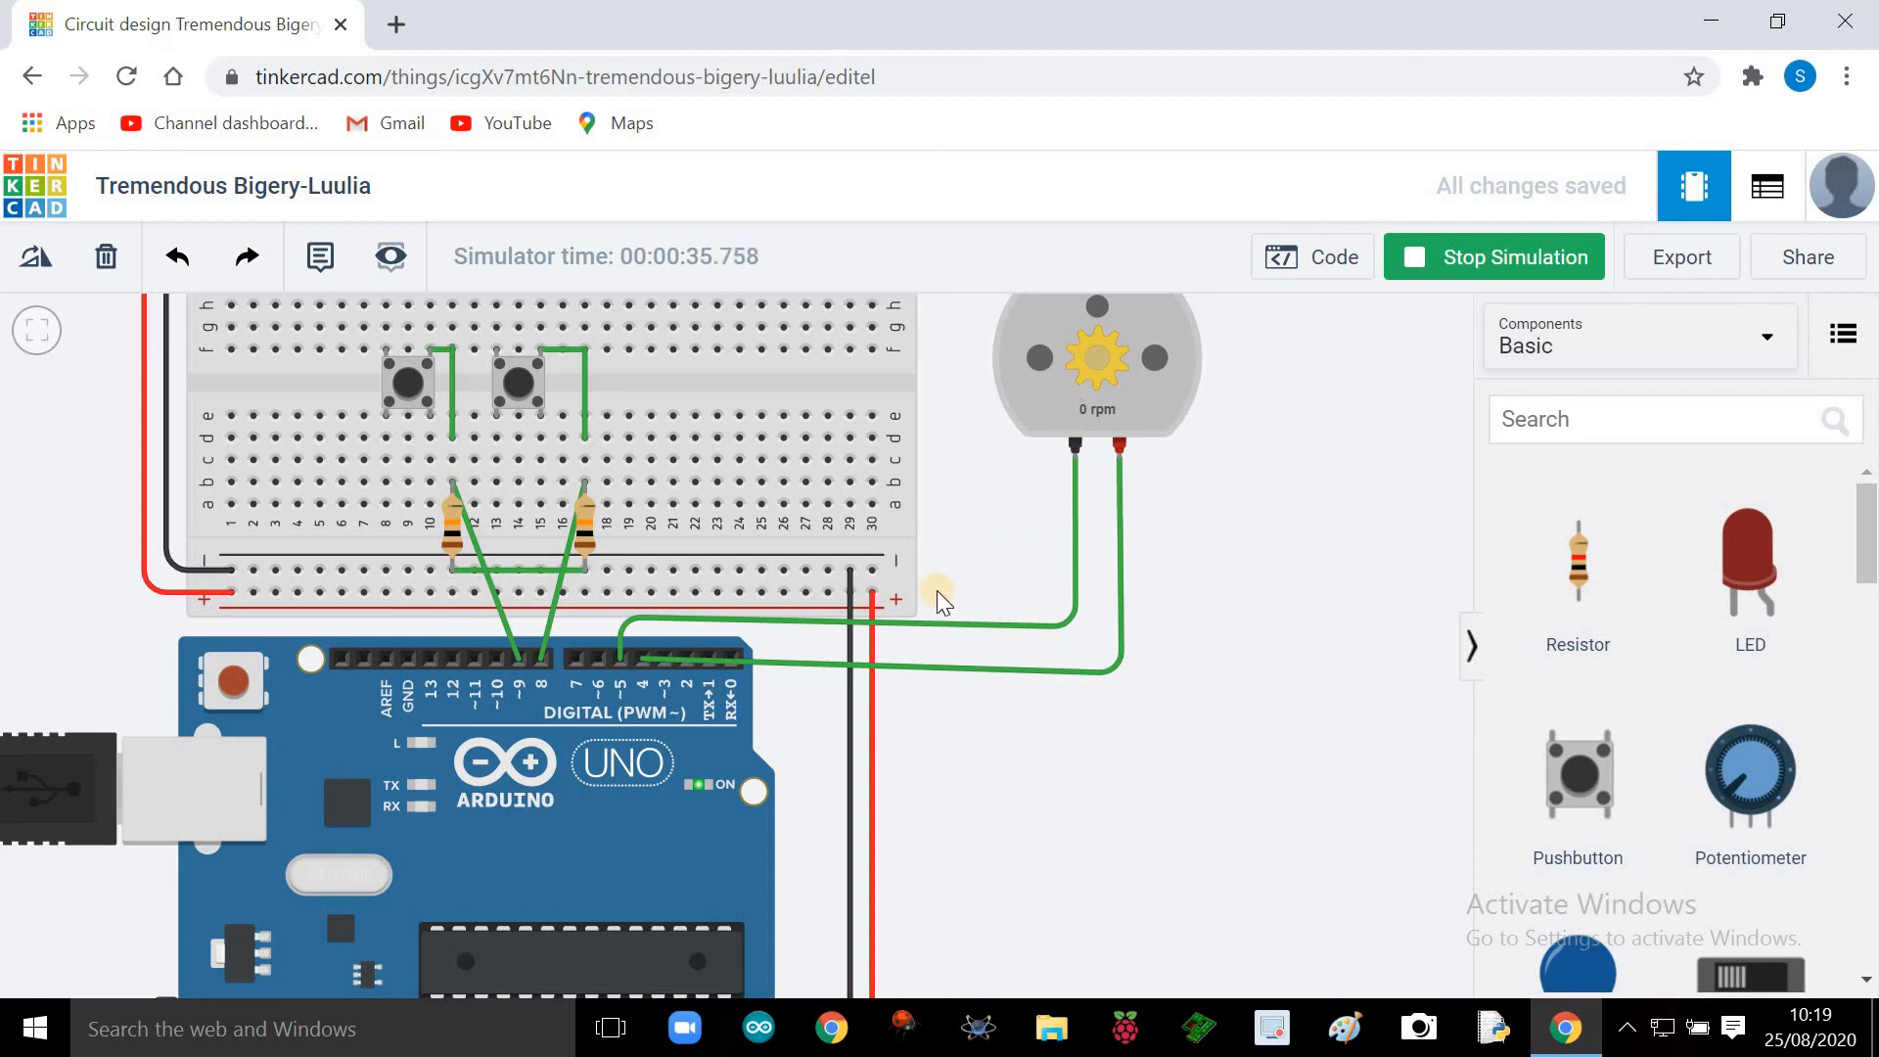
{"action": "scroll", "coordinate": [965, 690], "scroll_direction": "down", "scroll_amount": 3}
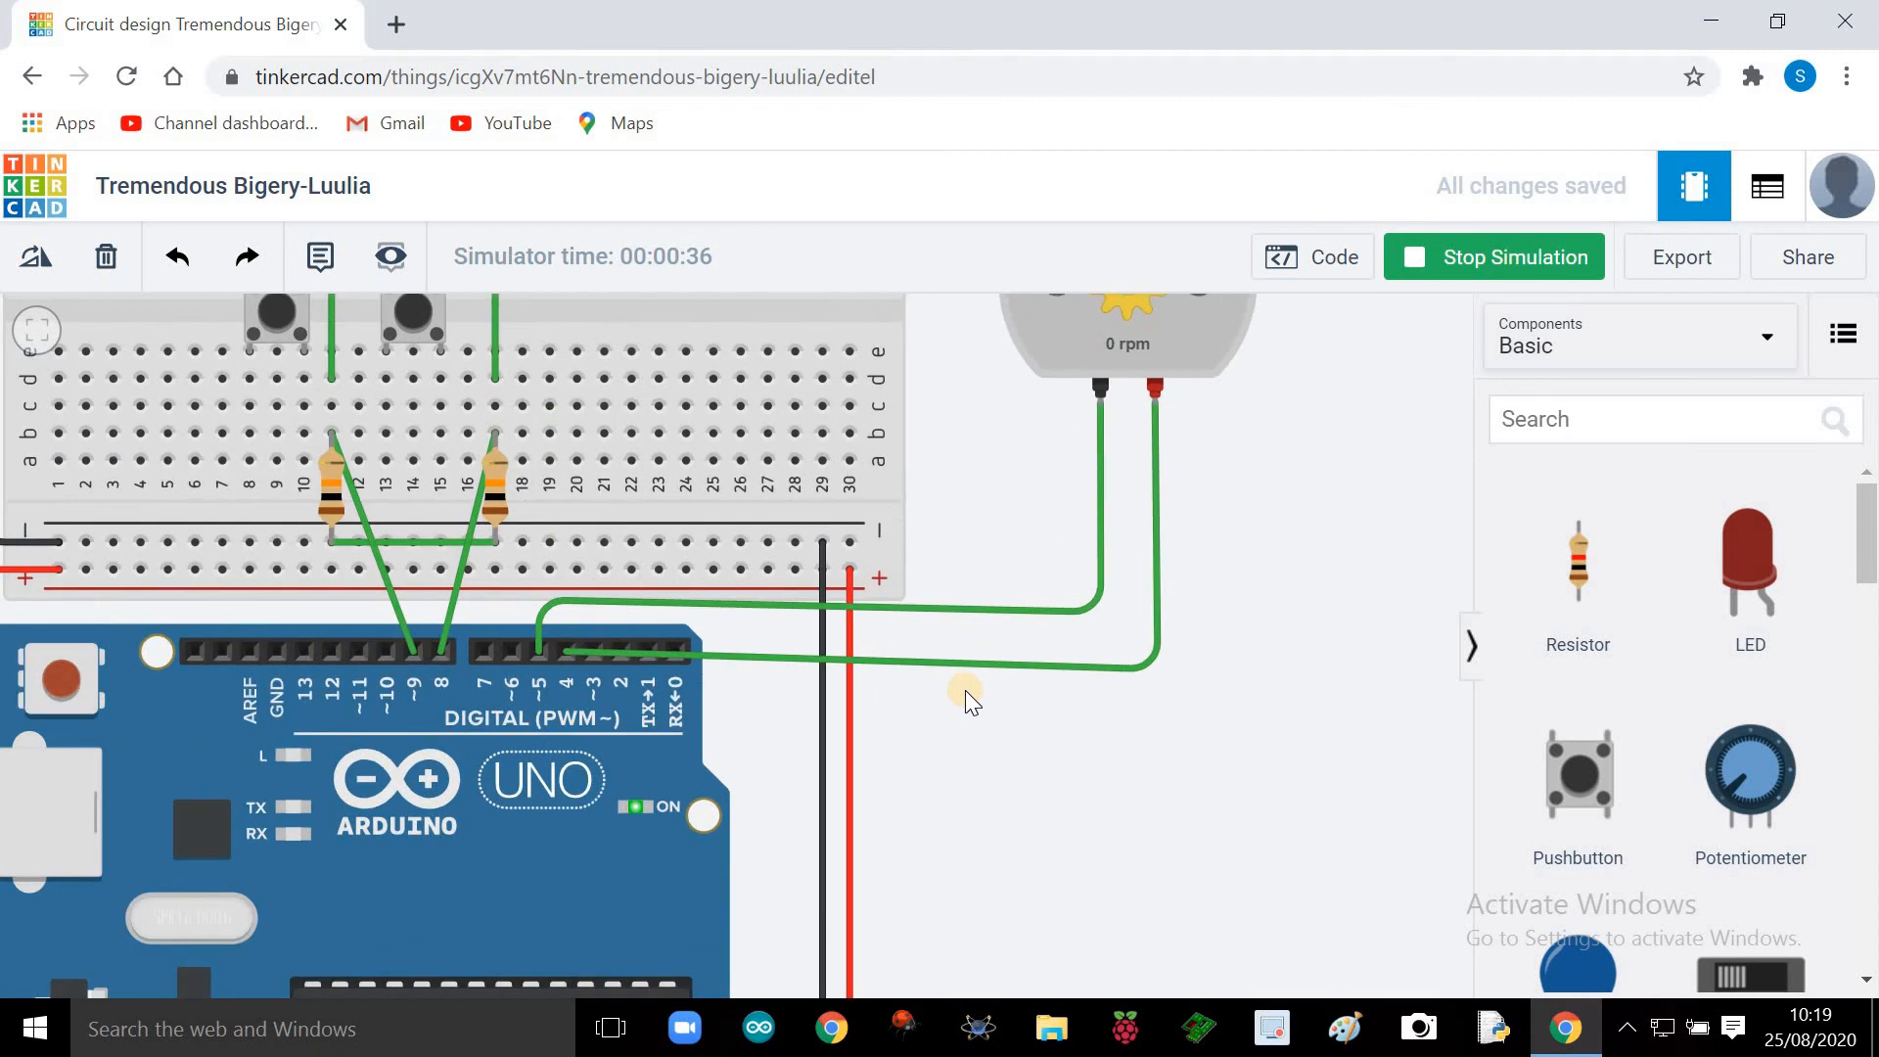